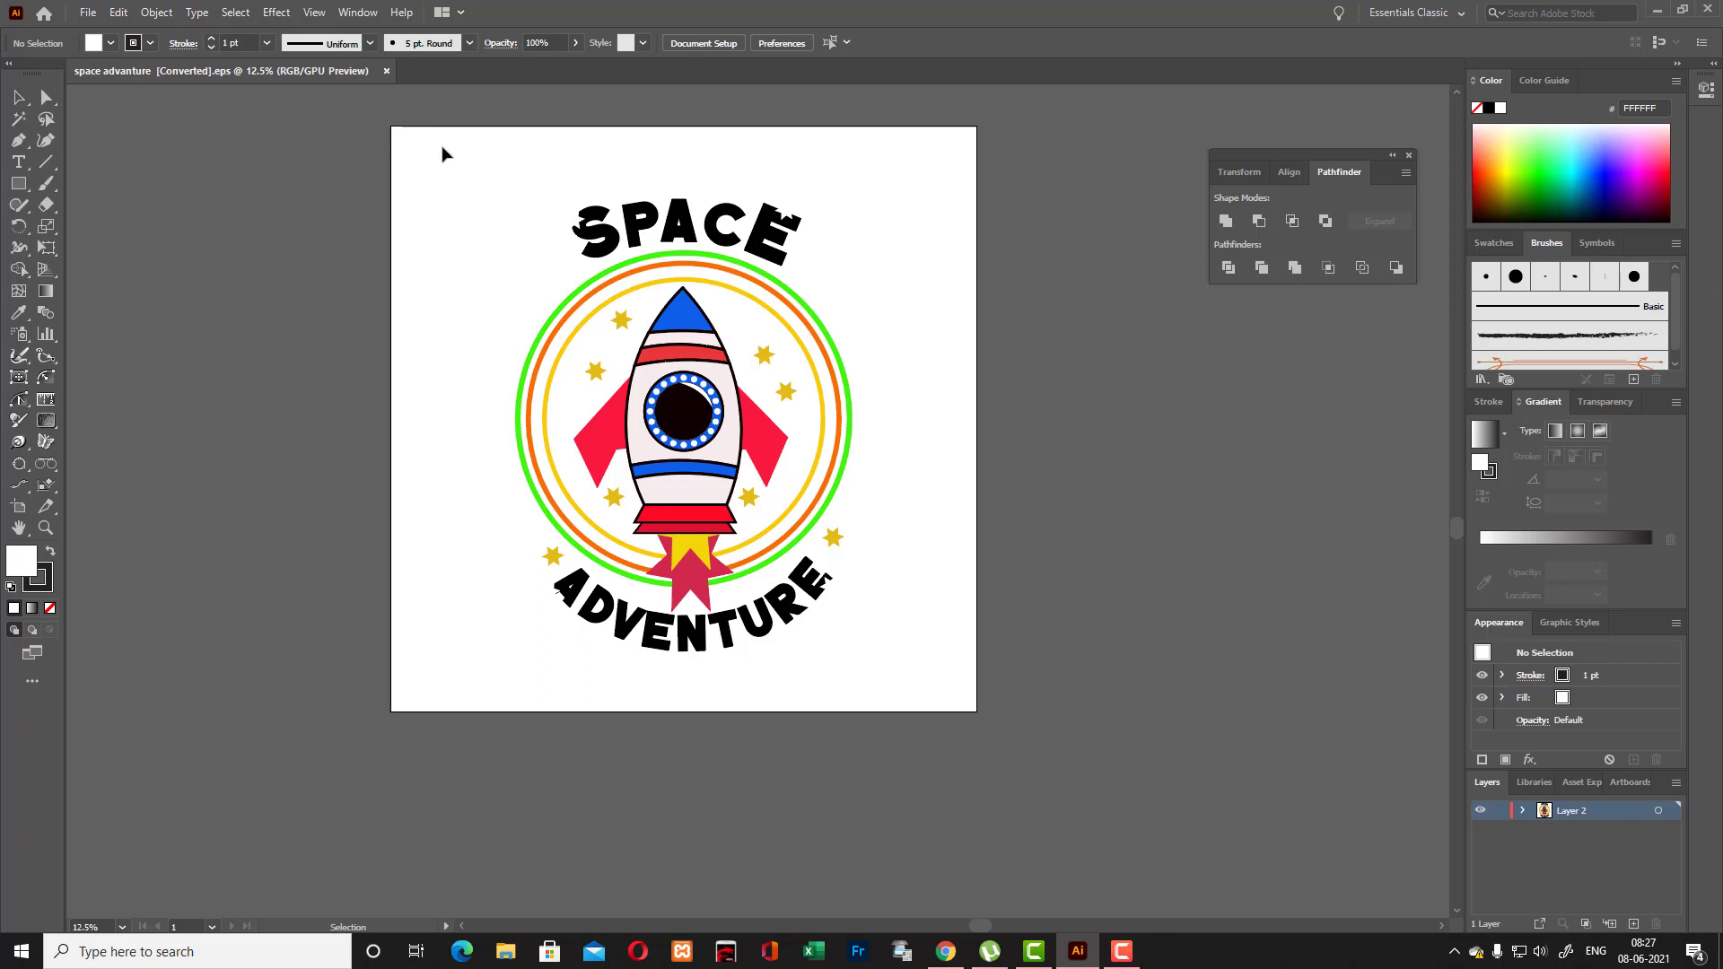
drag(443, 156, 1074, 592)
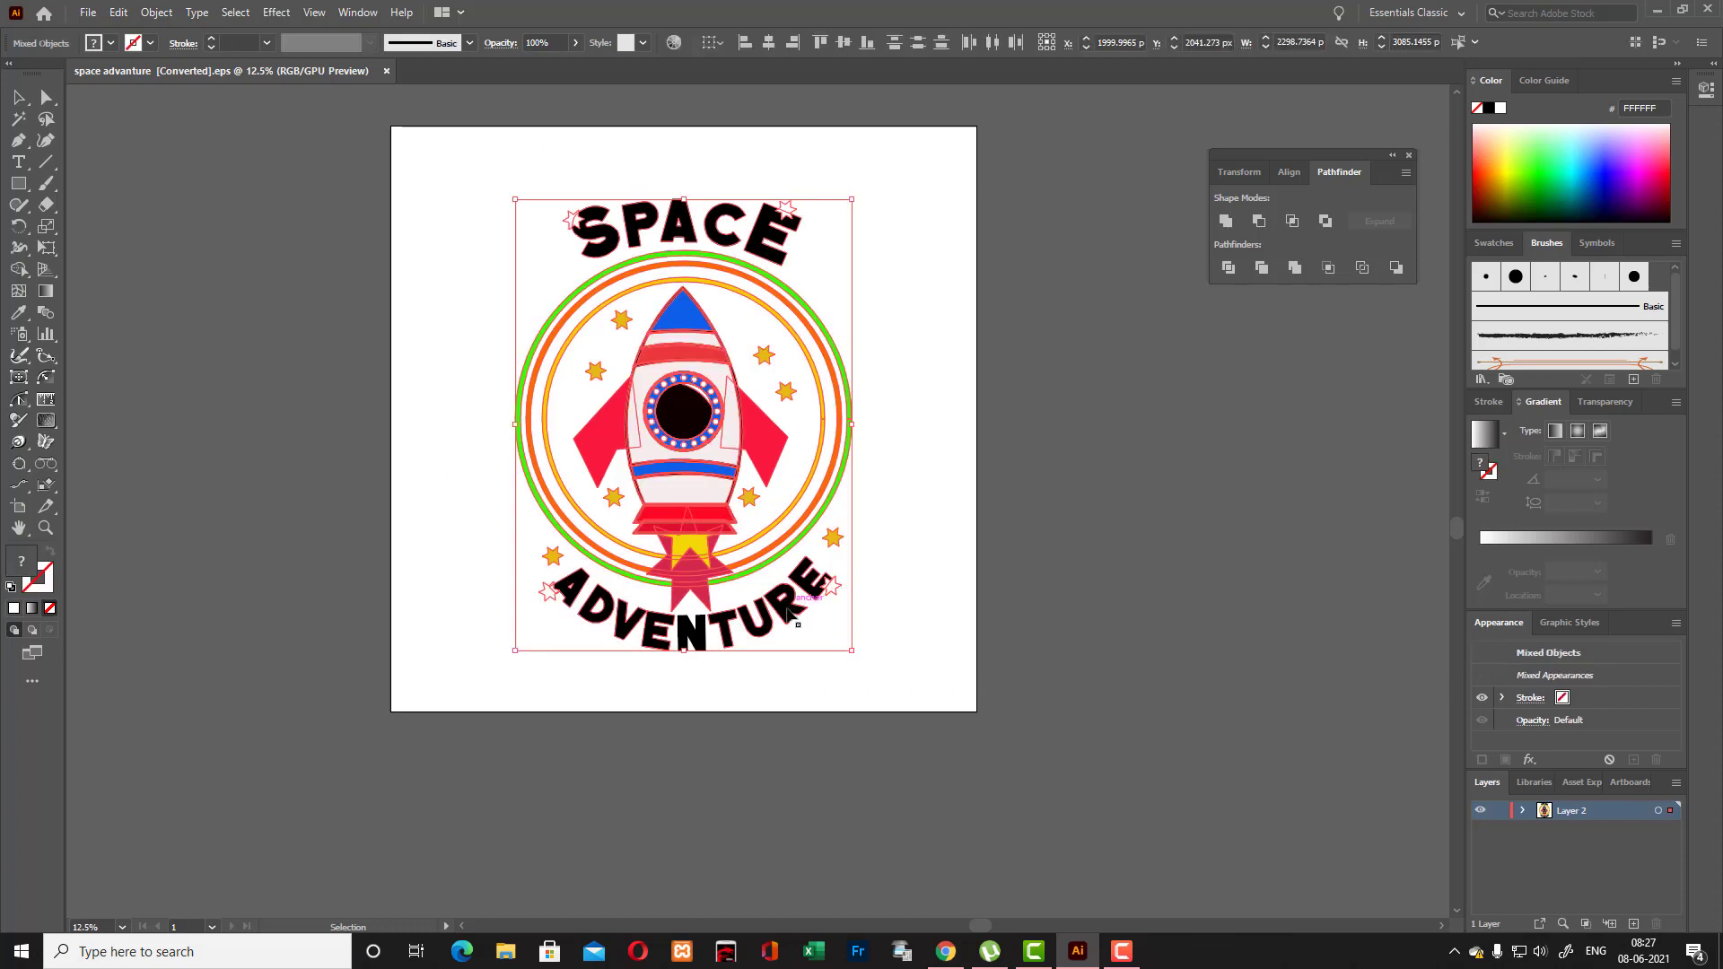
drag(795, 615, 205, 634)
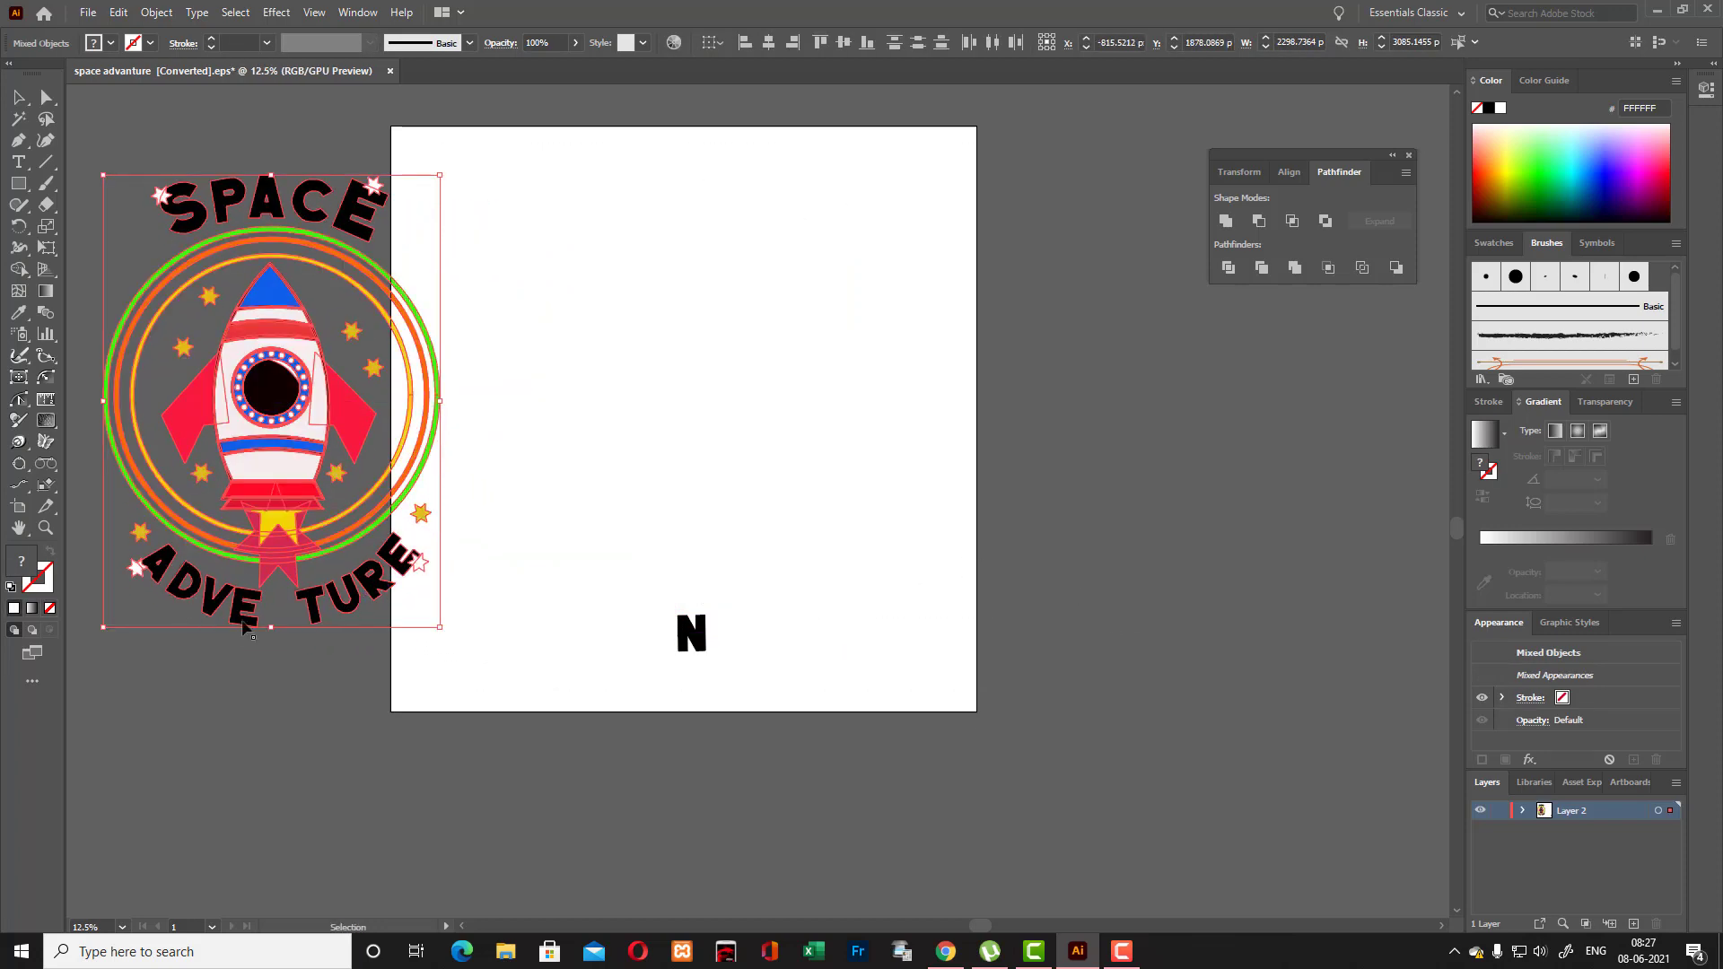
key(ctrl+z)
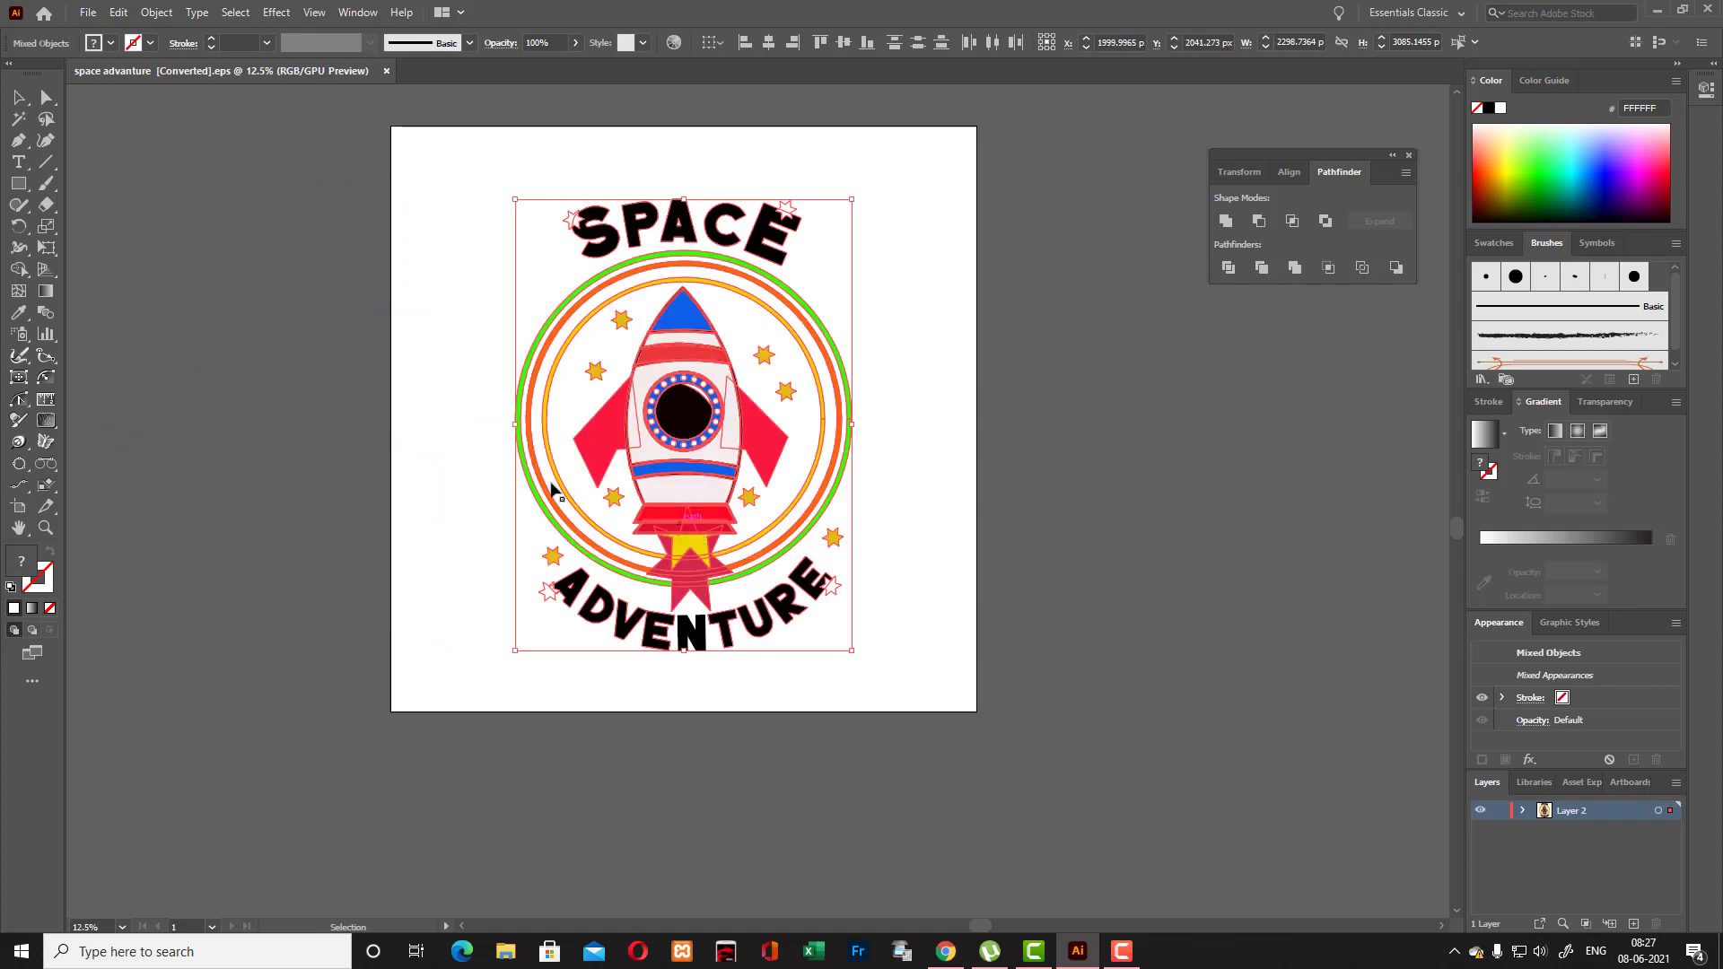
Group the entire Space Adventure artwork and move it off the artboard to its left side.
click(877, 346)
key(a)
drag(480, 182, 812, 691)
key(v)
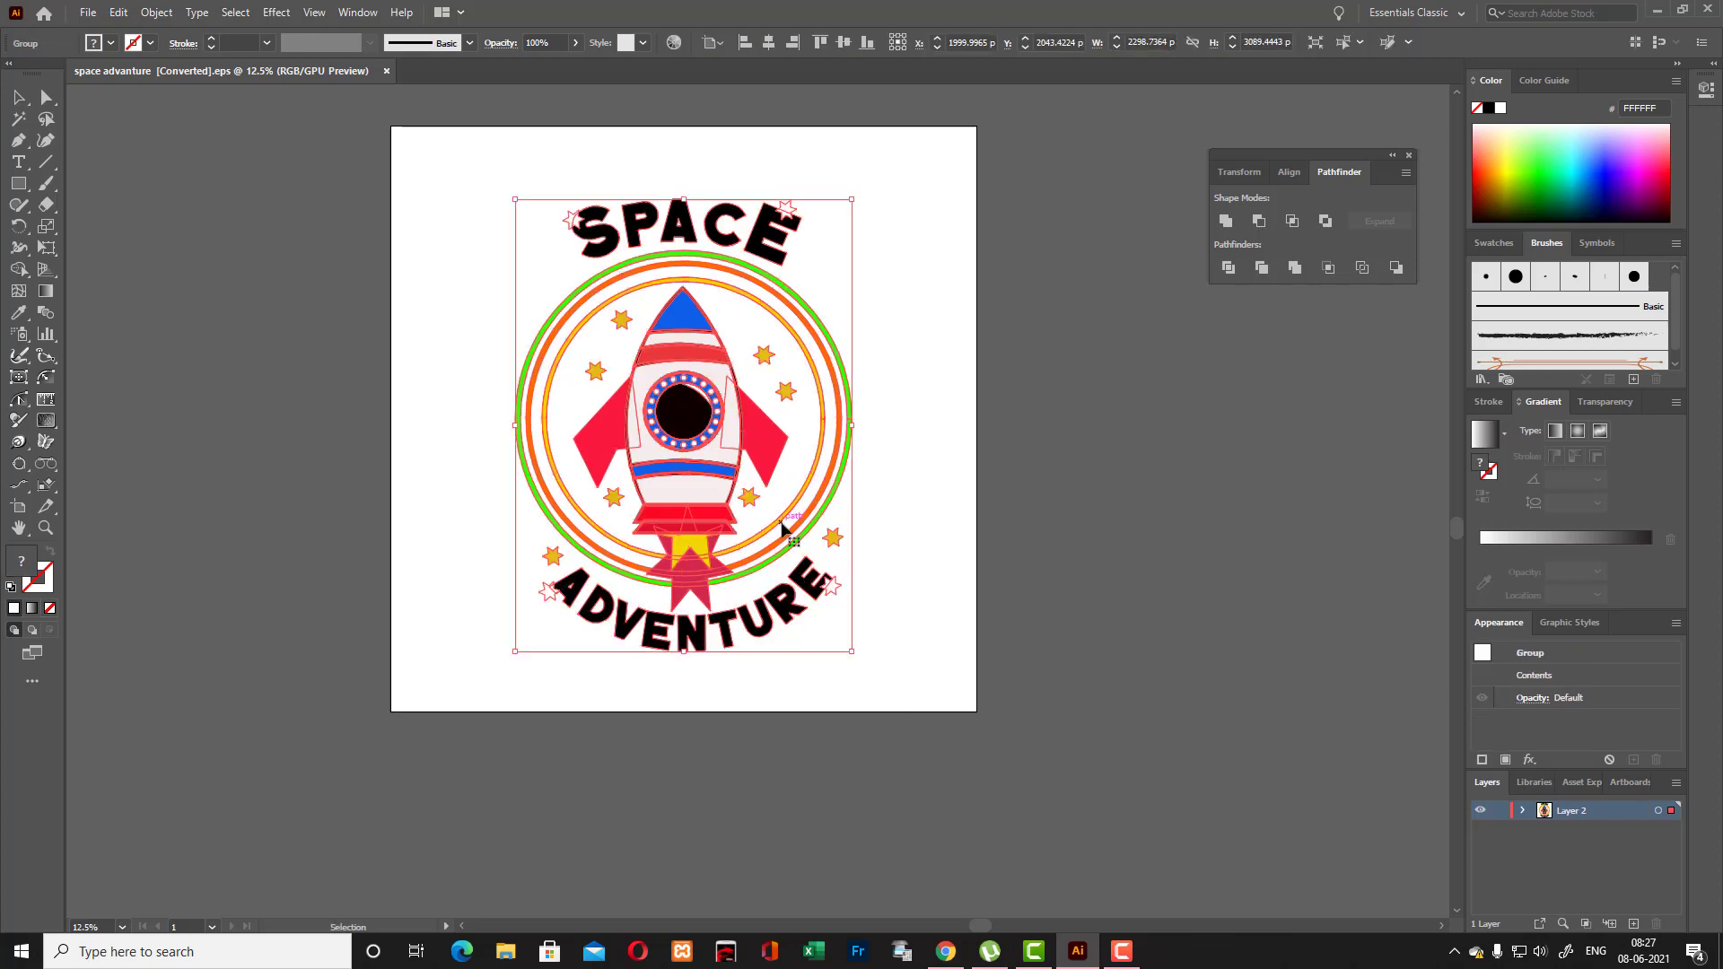
key(ctrl+g)
drag(841, 415, 365, 393)
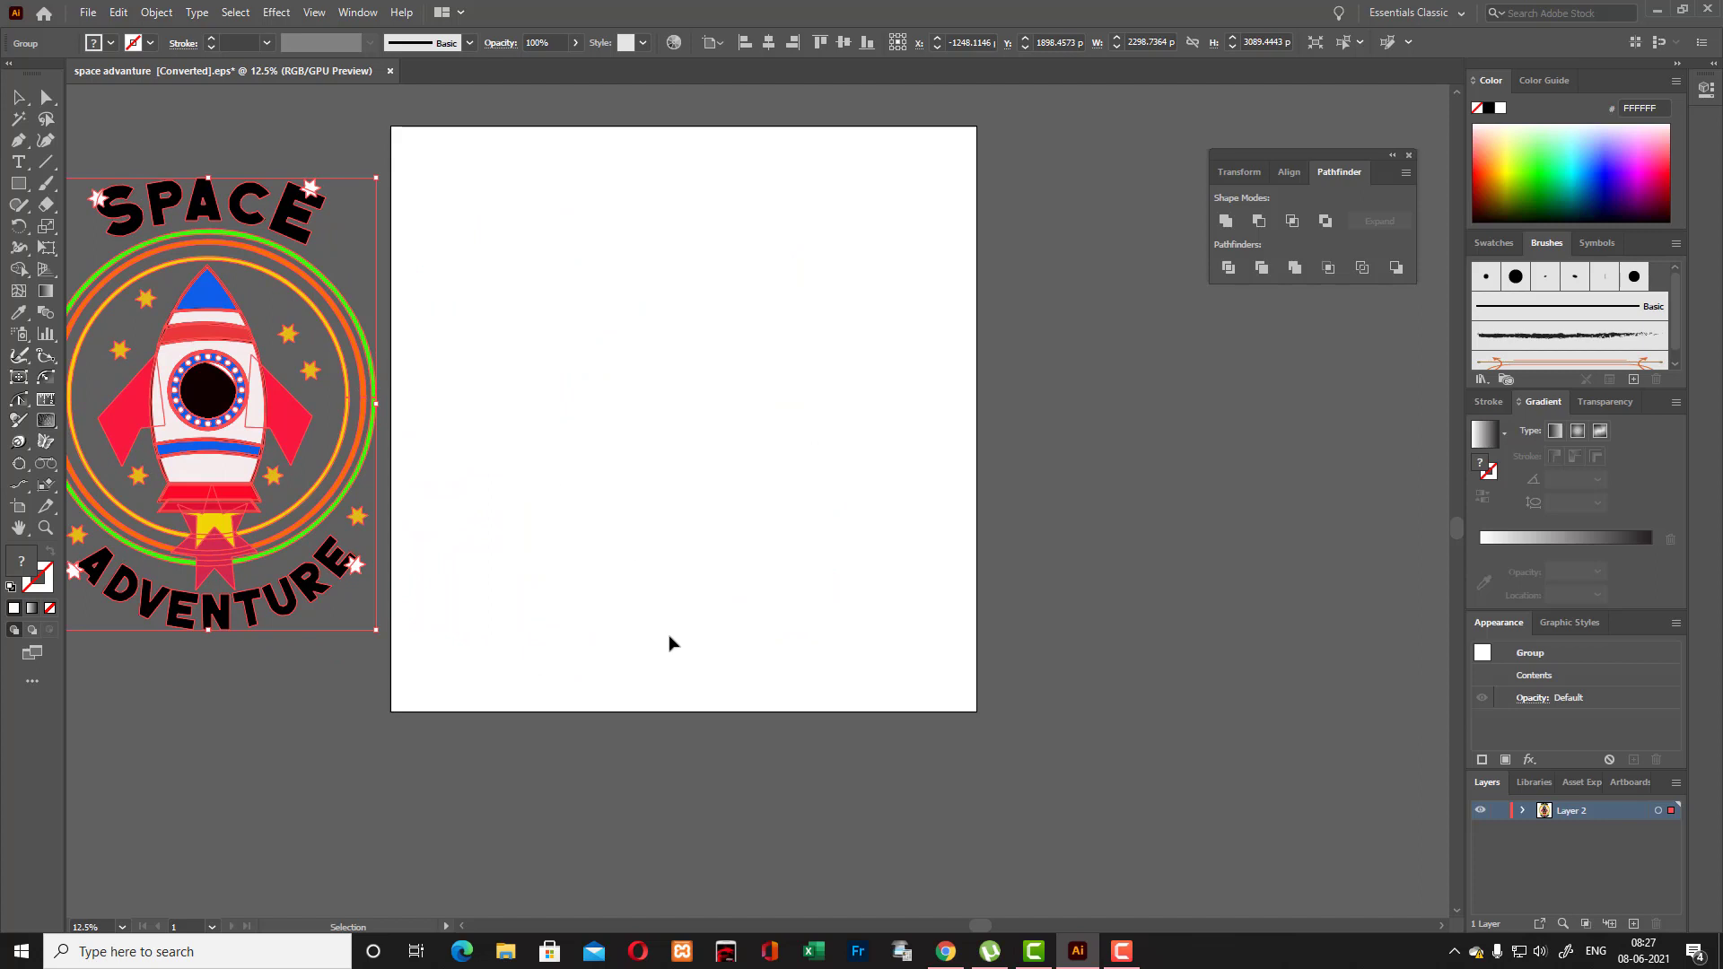
drag(980, 925, 925, 925)
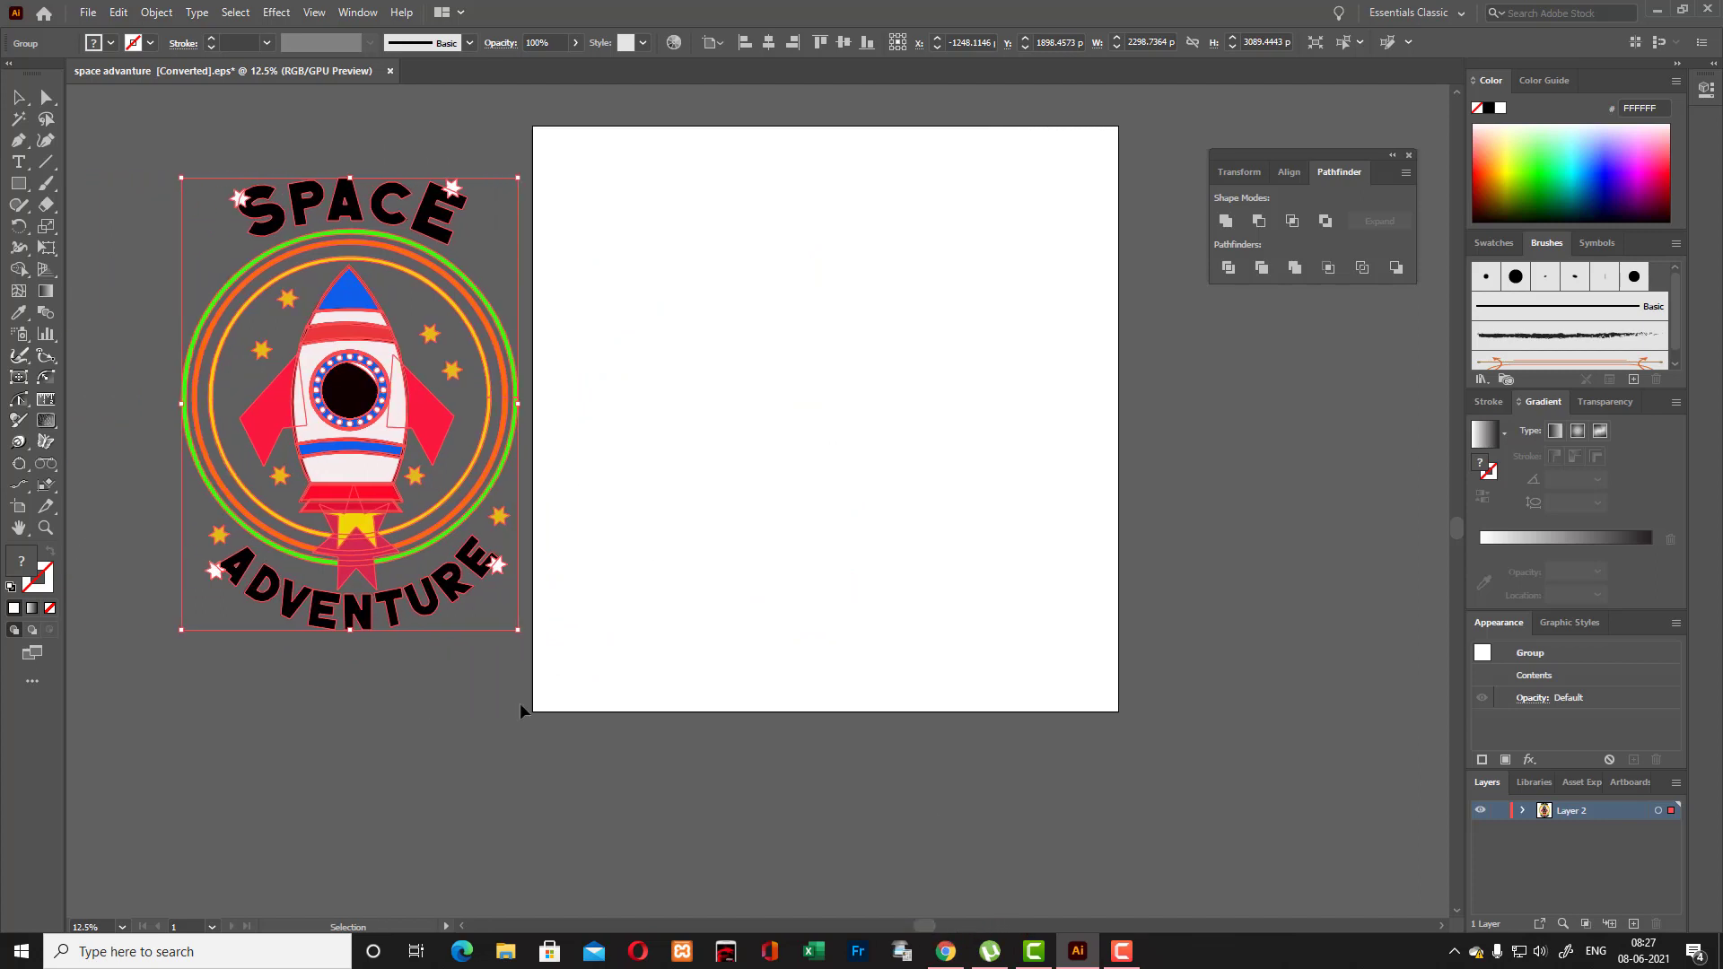
click(356, 714)
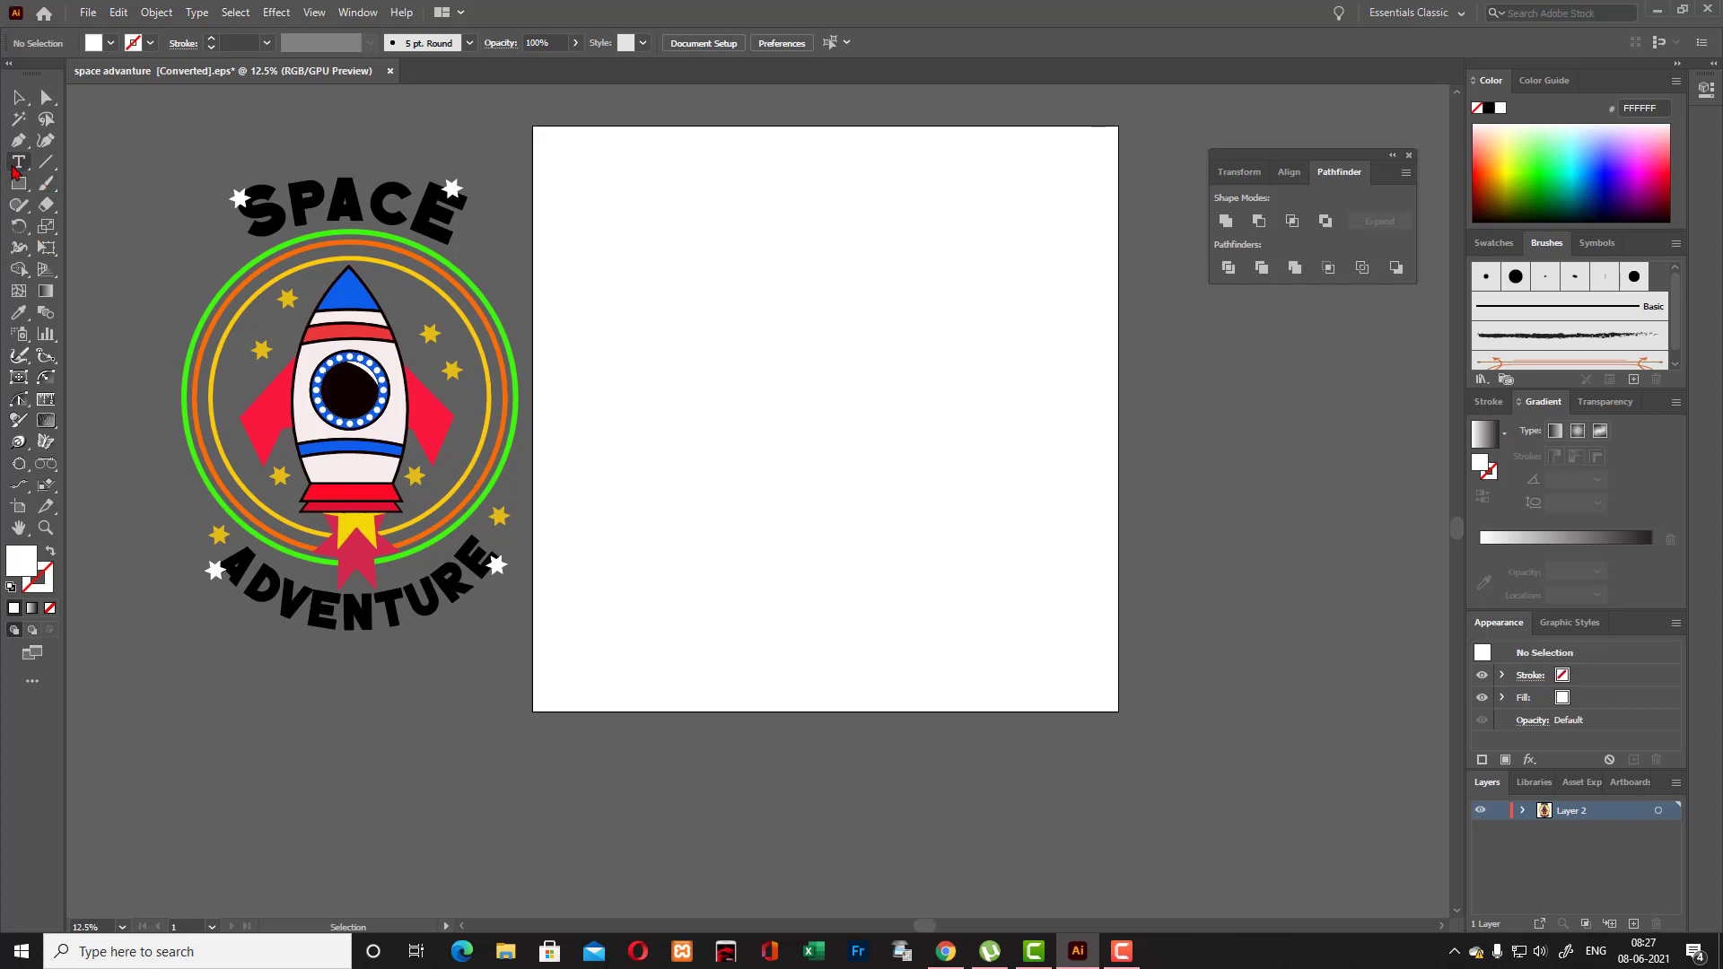
Set the Pen tool's fill to none and its stroke colour to near-black 0C0101.
click(16, 146)
click(49, 555)
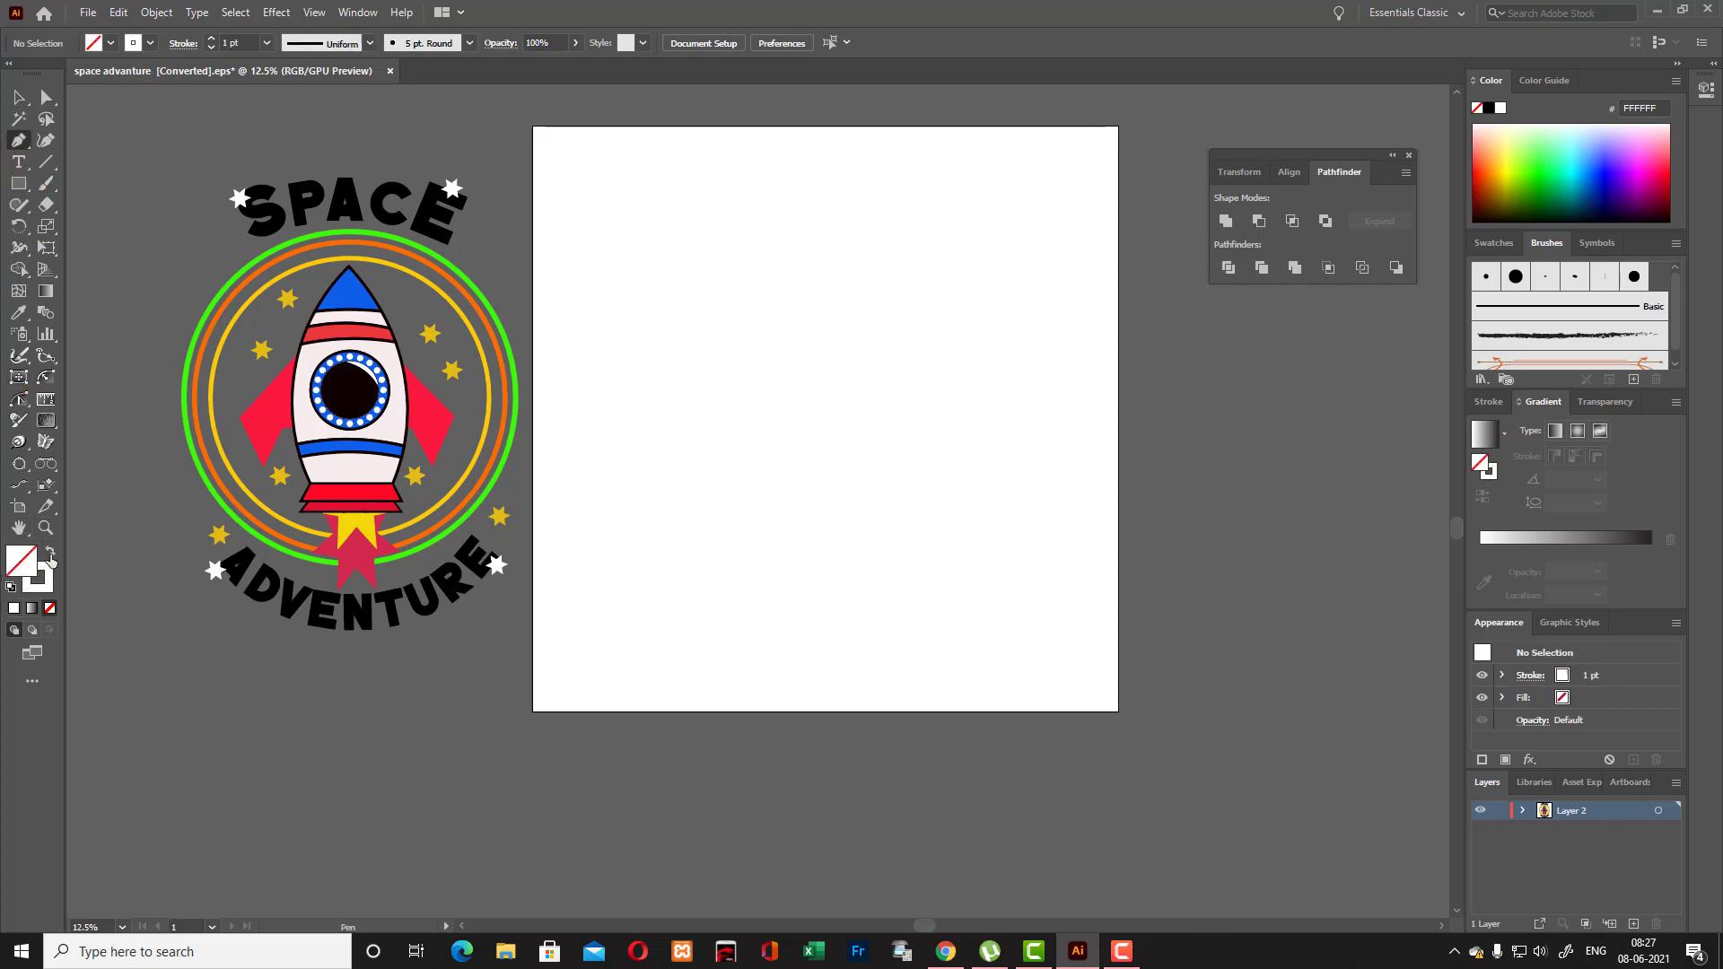
double_click(47, 585)
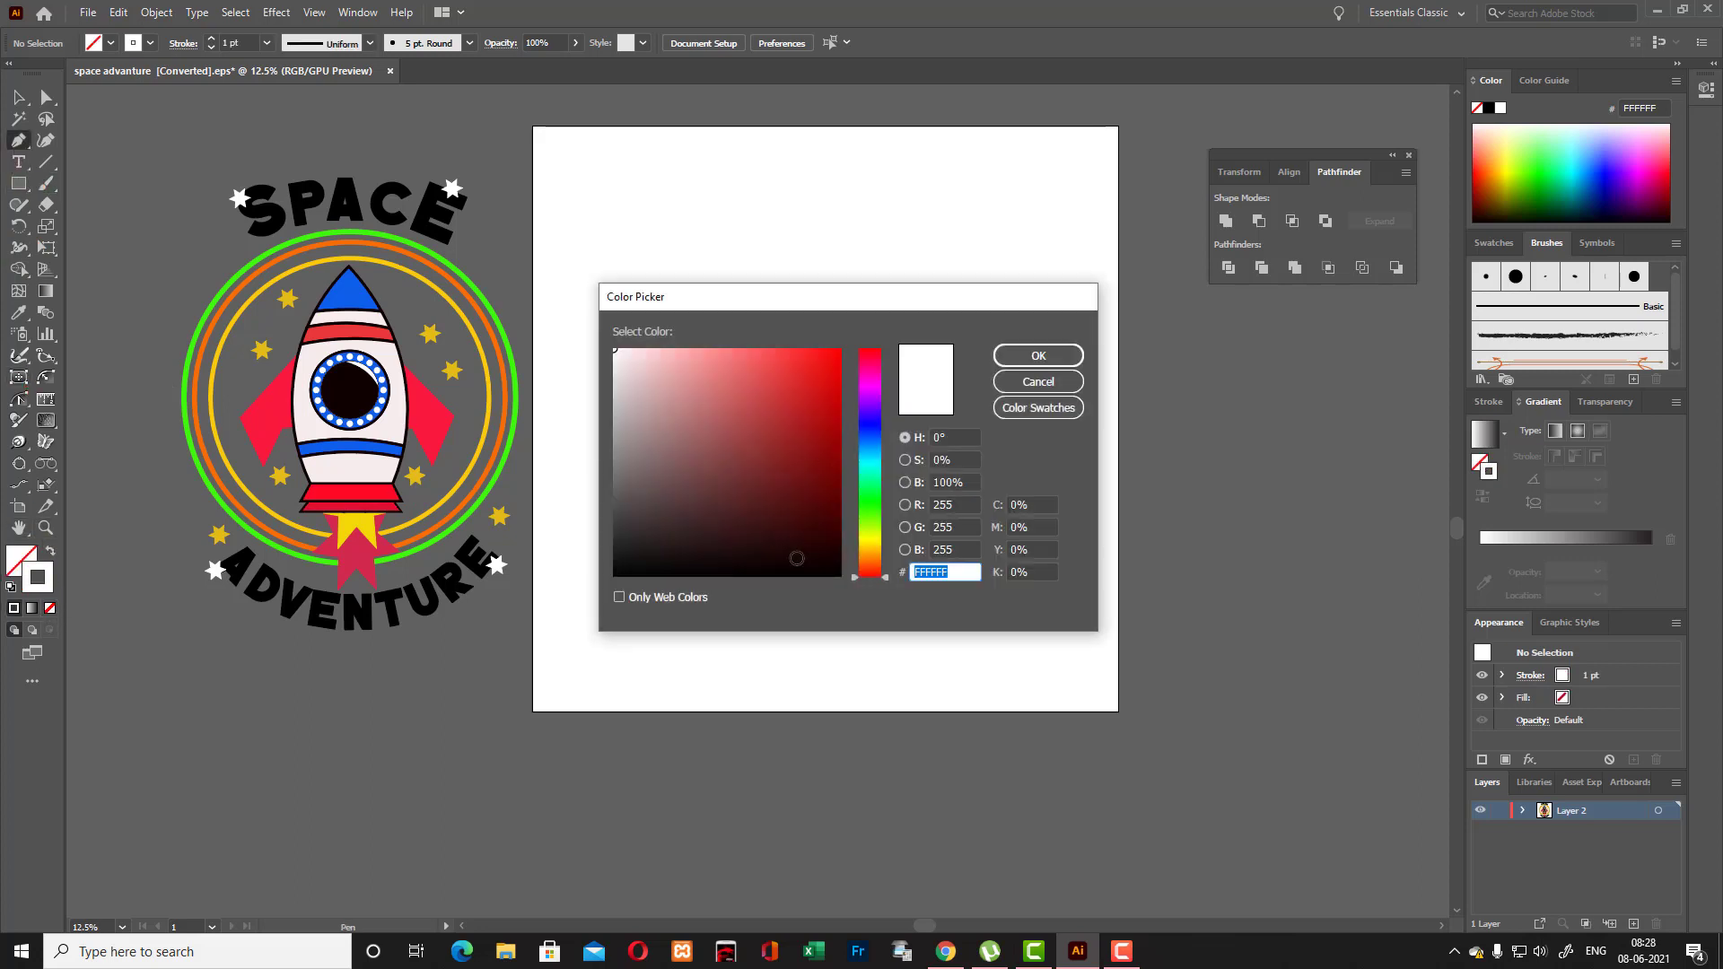
click(818, 564)
click(1041, 358)
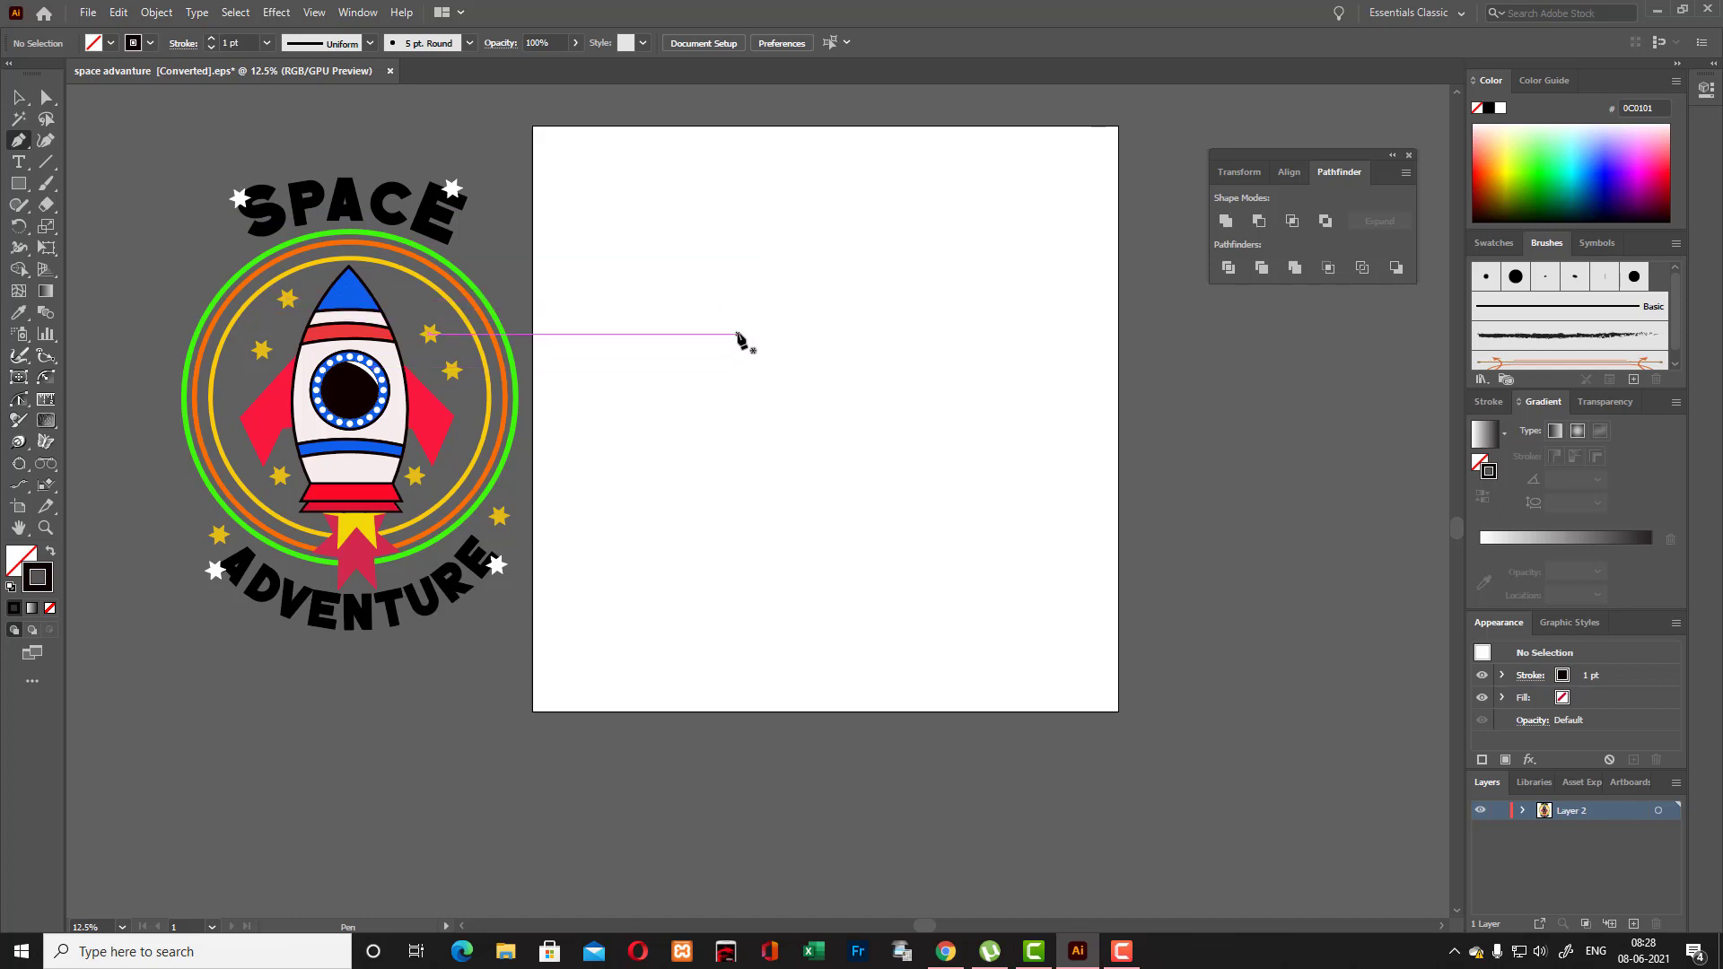
Draw a rectangle about 1642 by 2057 px for the shirt body and place it around the middle of the artboard.
drag(18, 183, 63, 192)
drag(738, 267, 978, 568)
key(v)
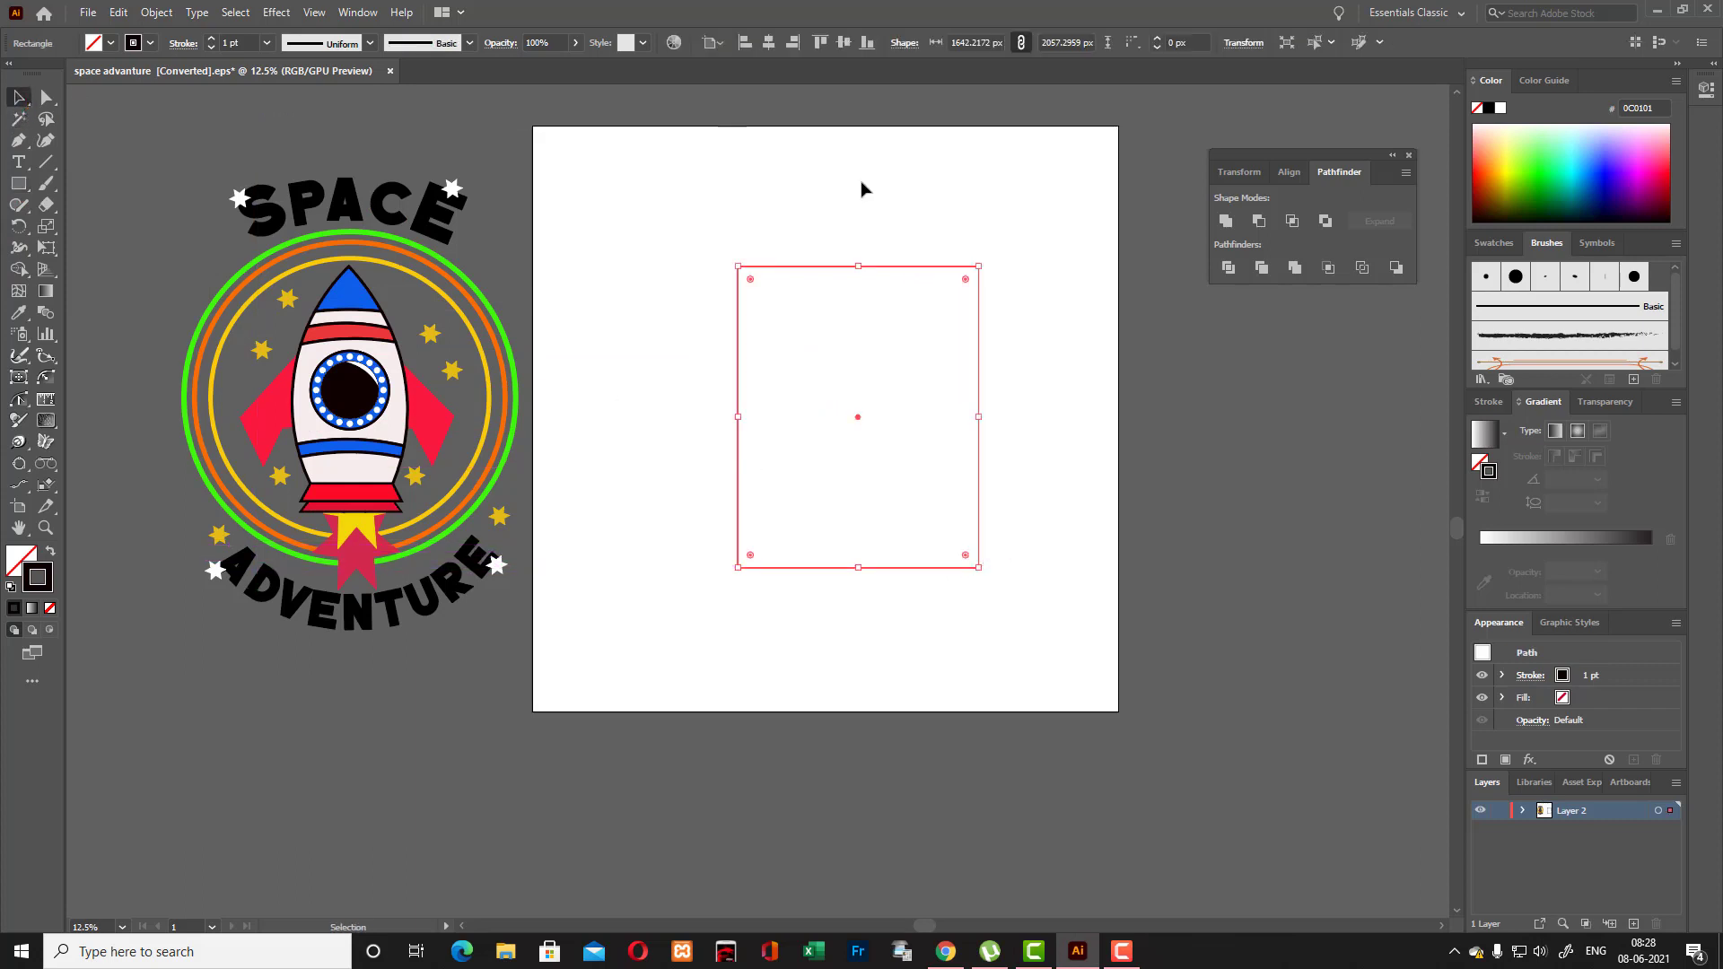
drag(834, 266, 793, 261)
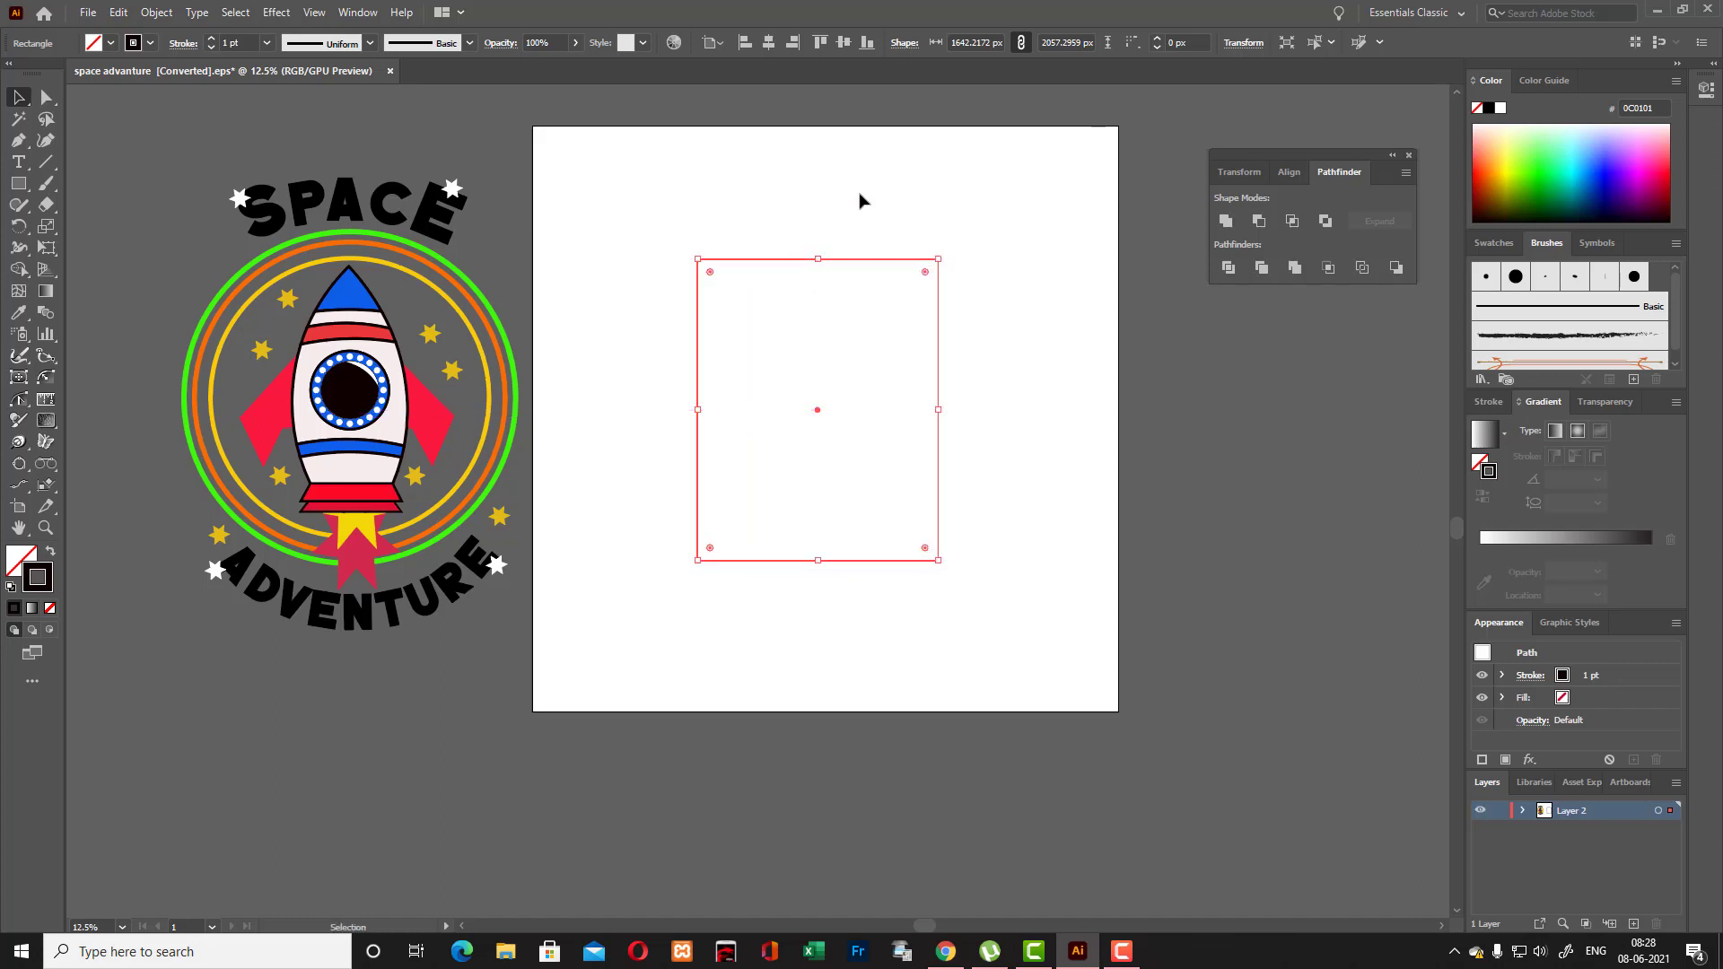
click(861, 196)
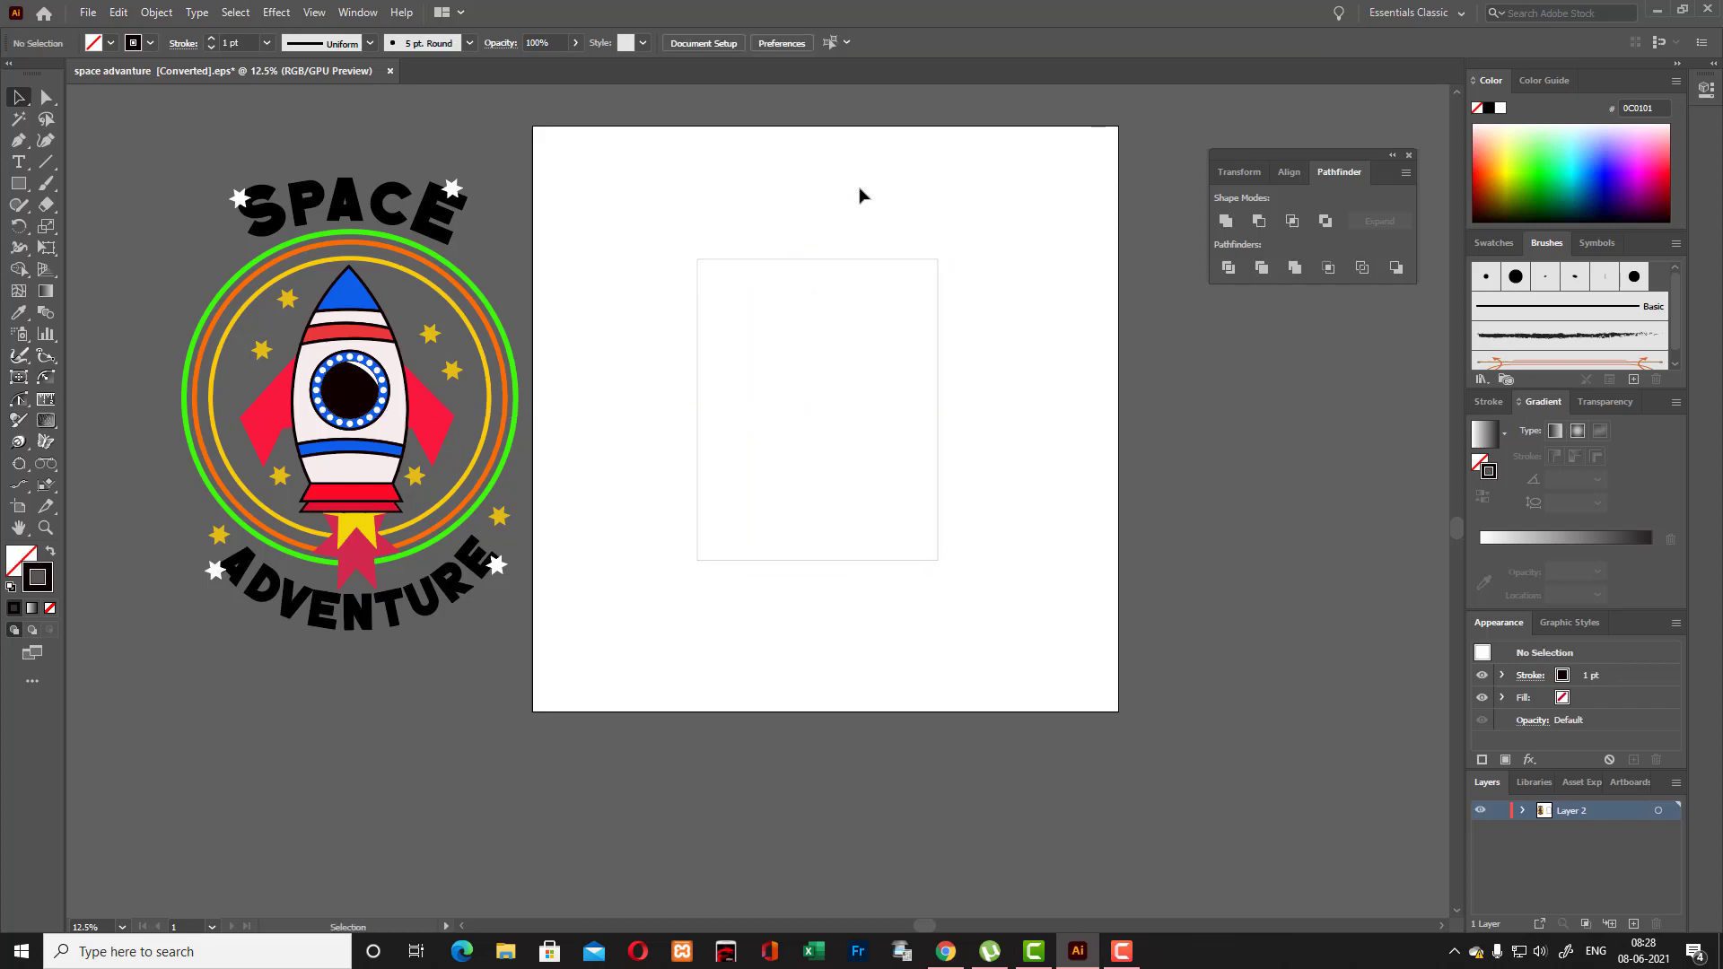
Draw the left sleeve and curved side seam with the Pen tool, from the rectangle's upper-left corner to just below its lower-left corner.
click(18, 140)
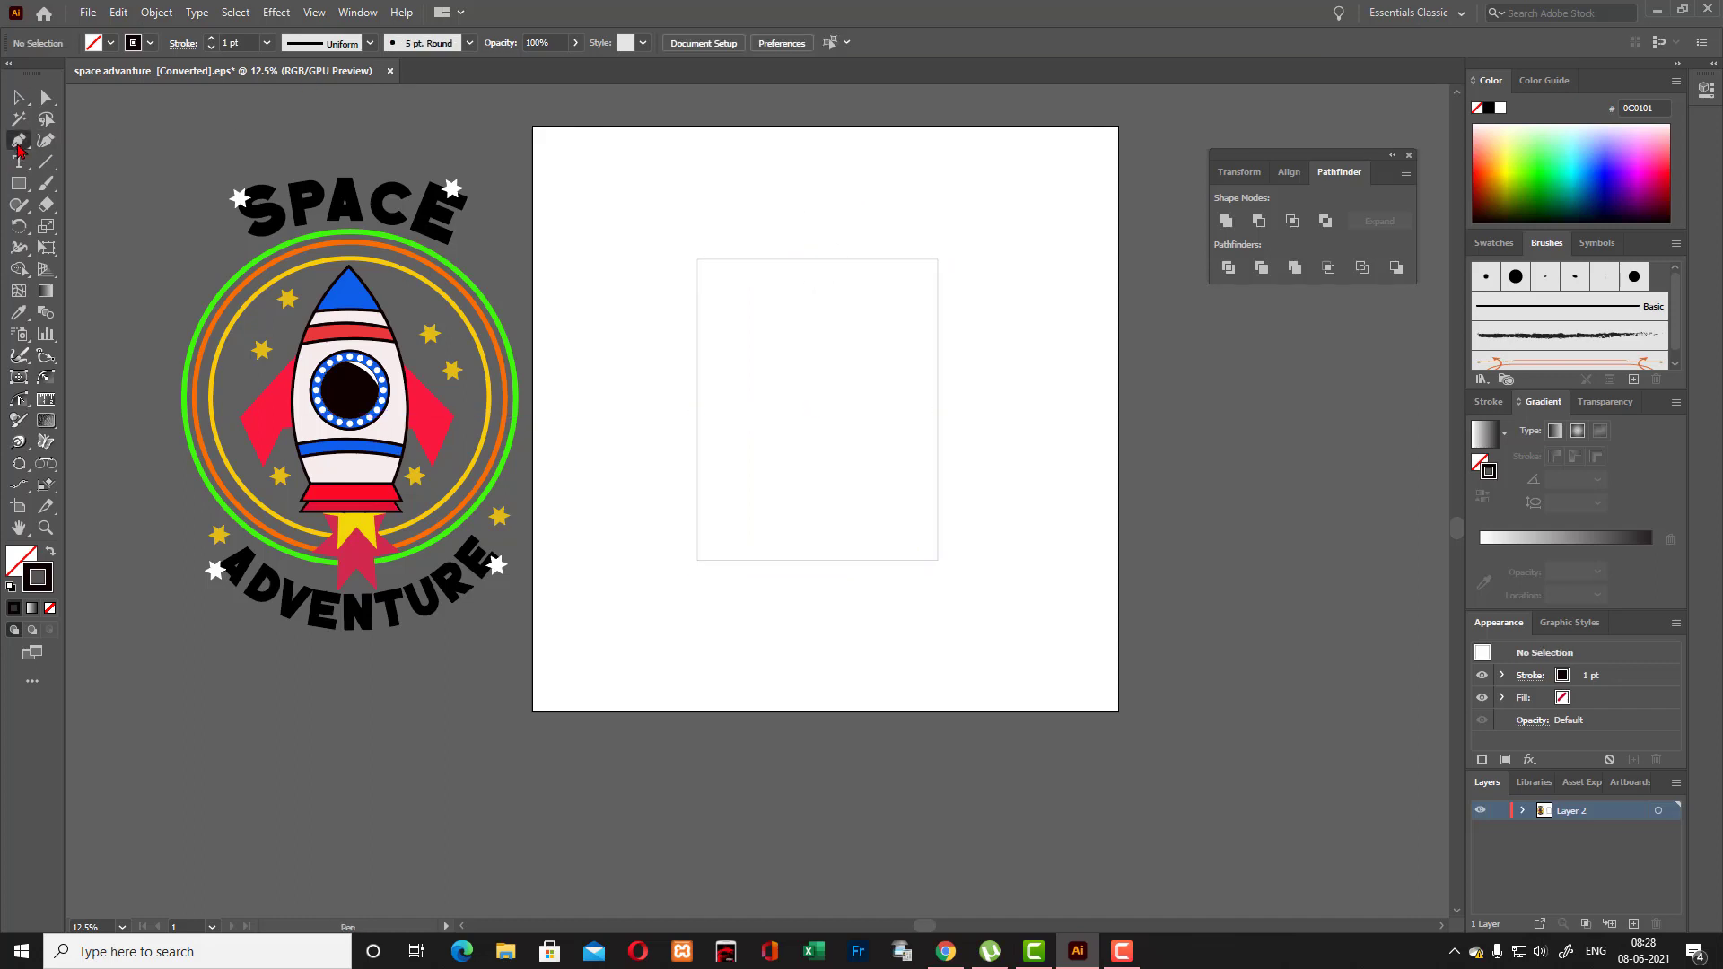
click(697, 260)
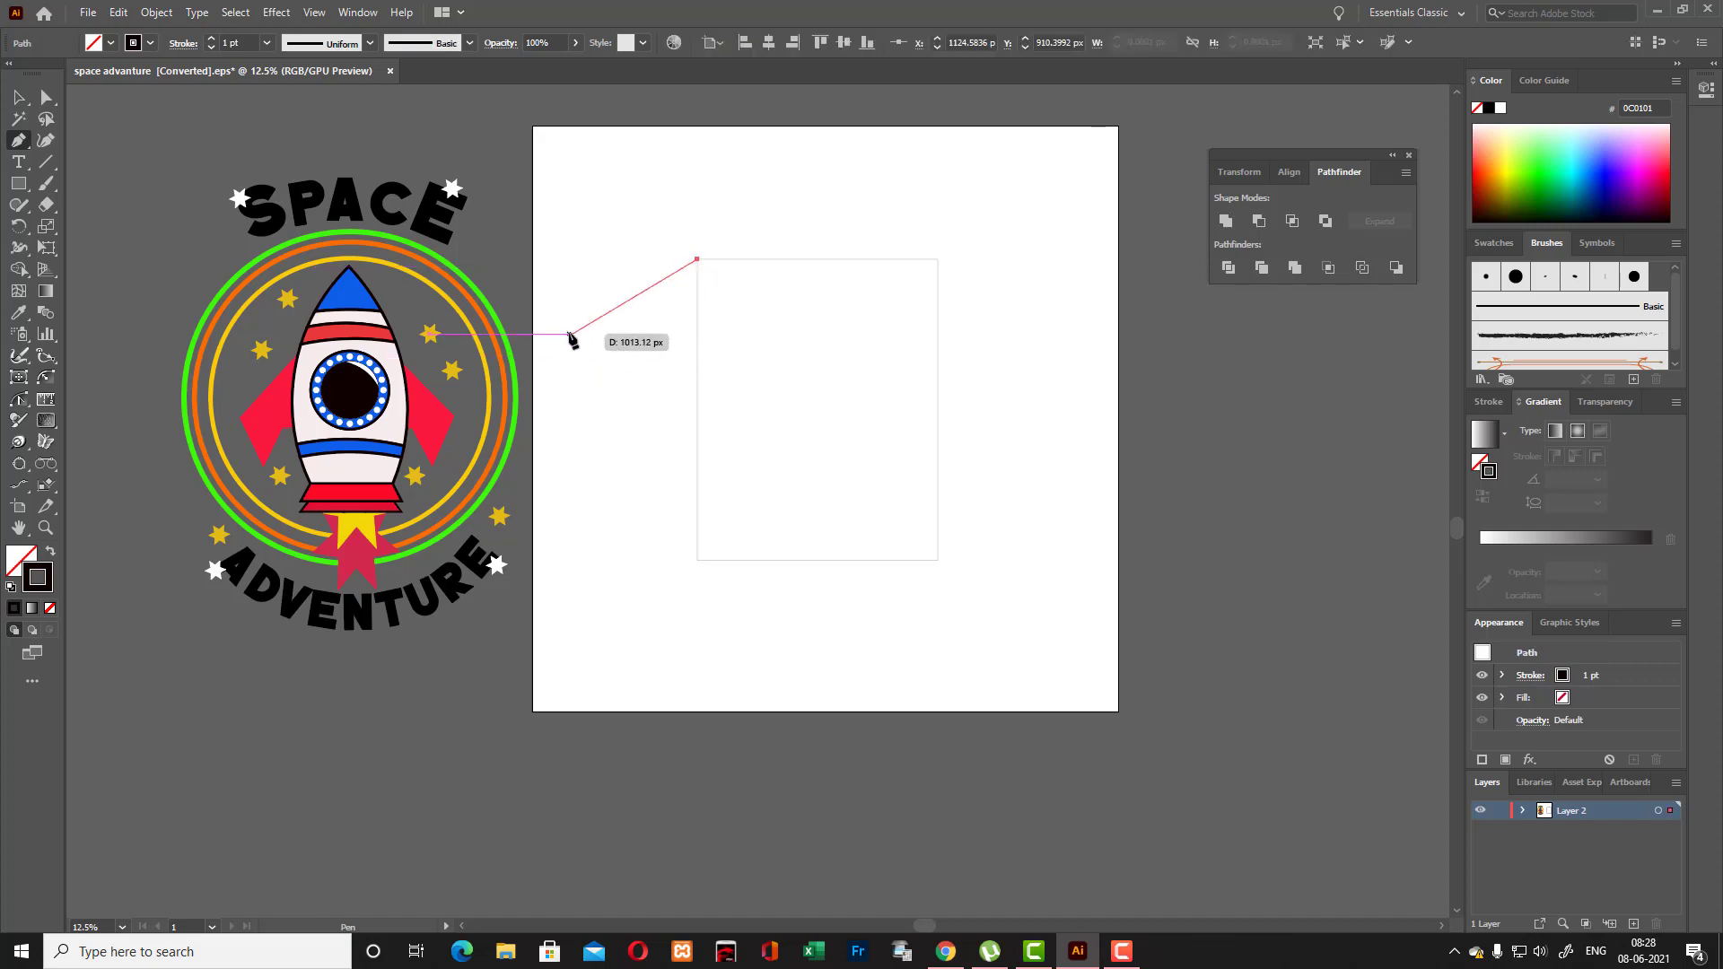
click(560, 340)
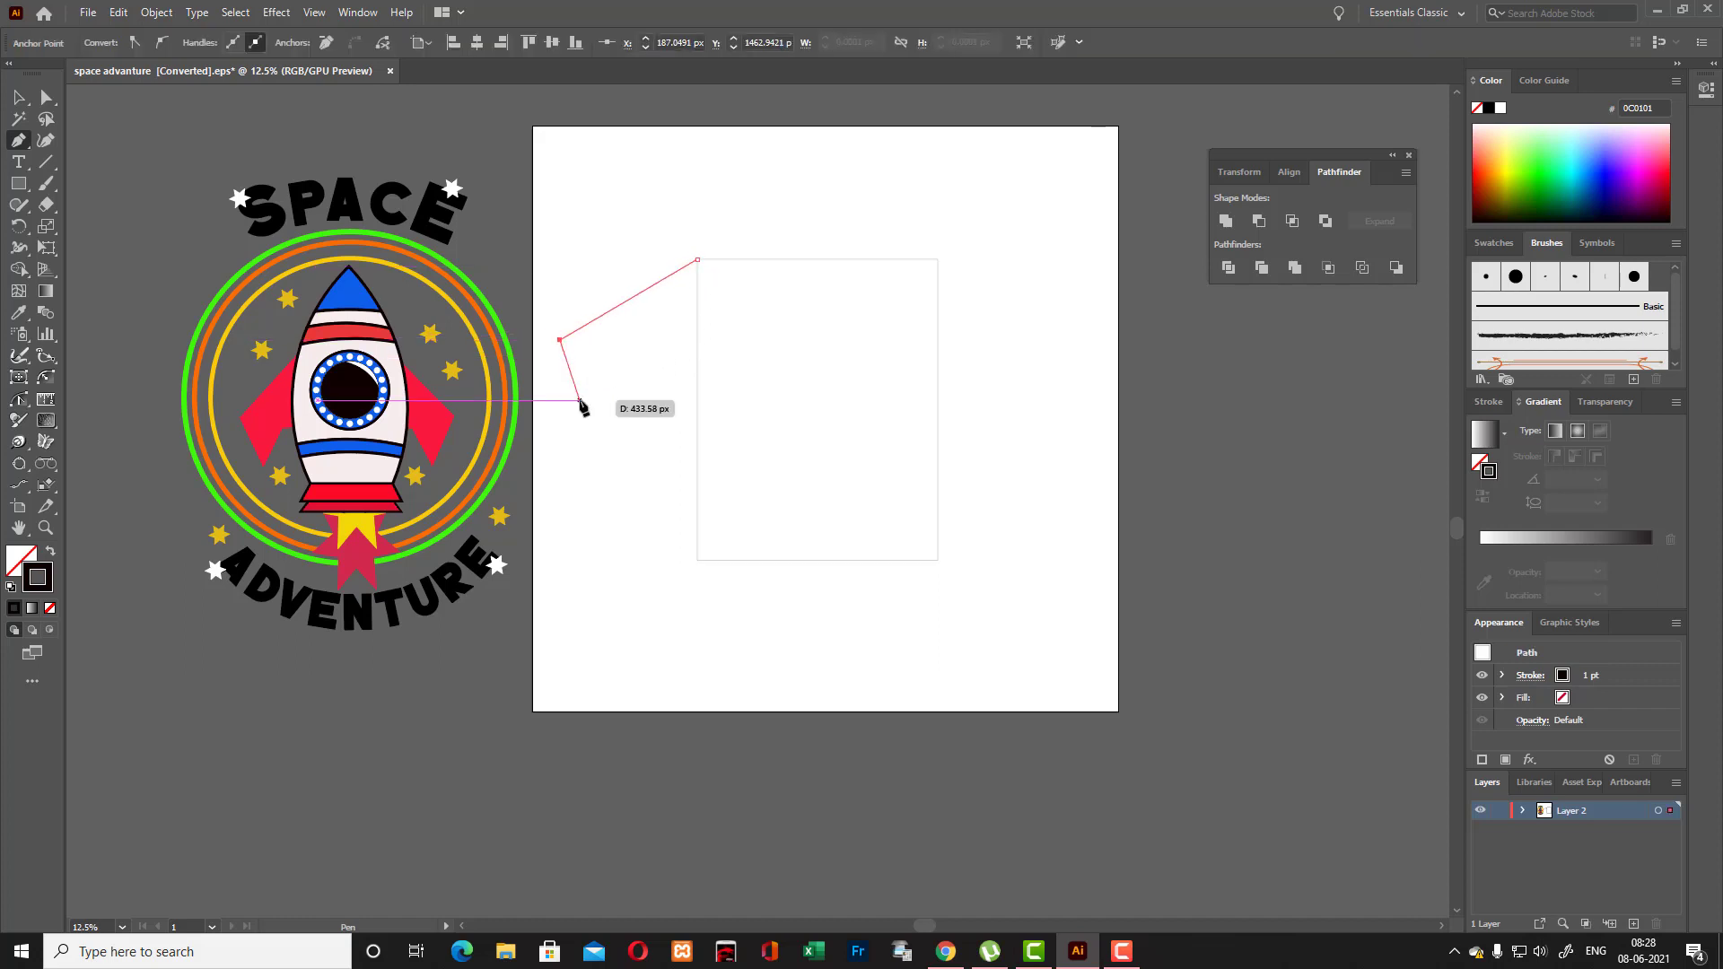
click(589, 400)
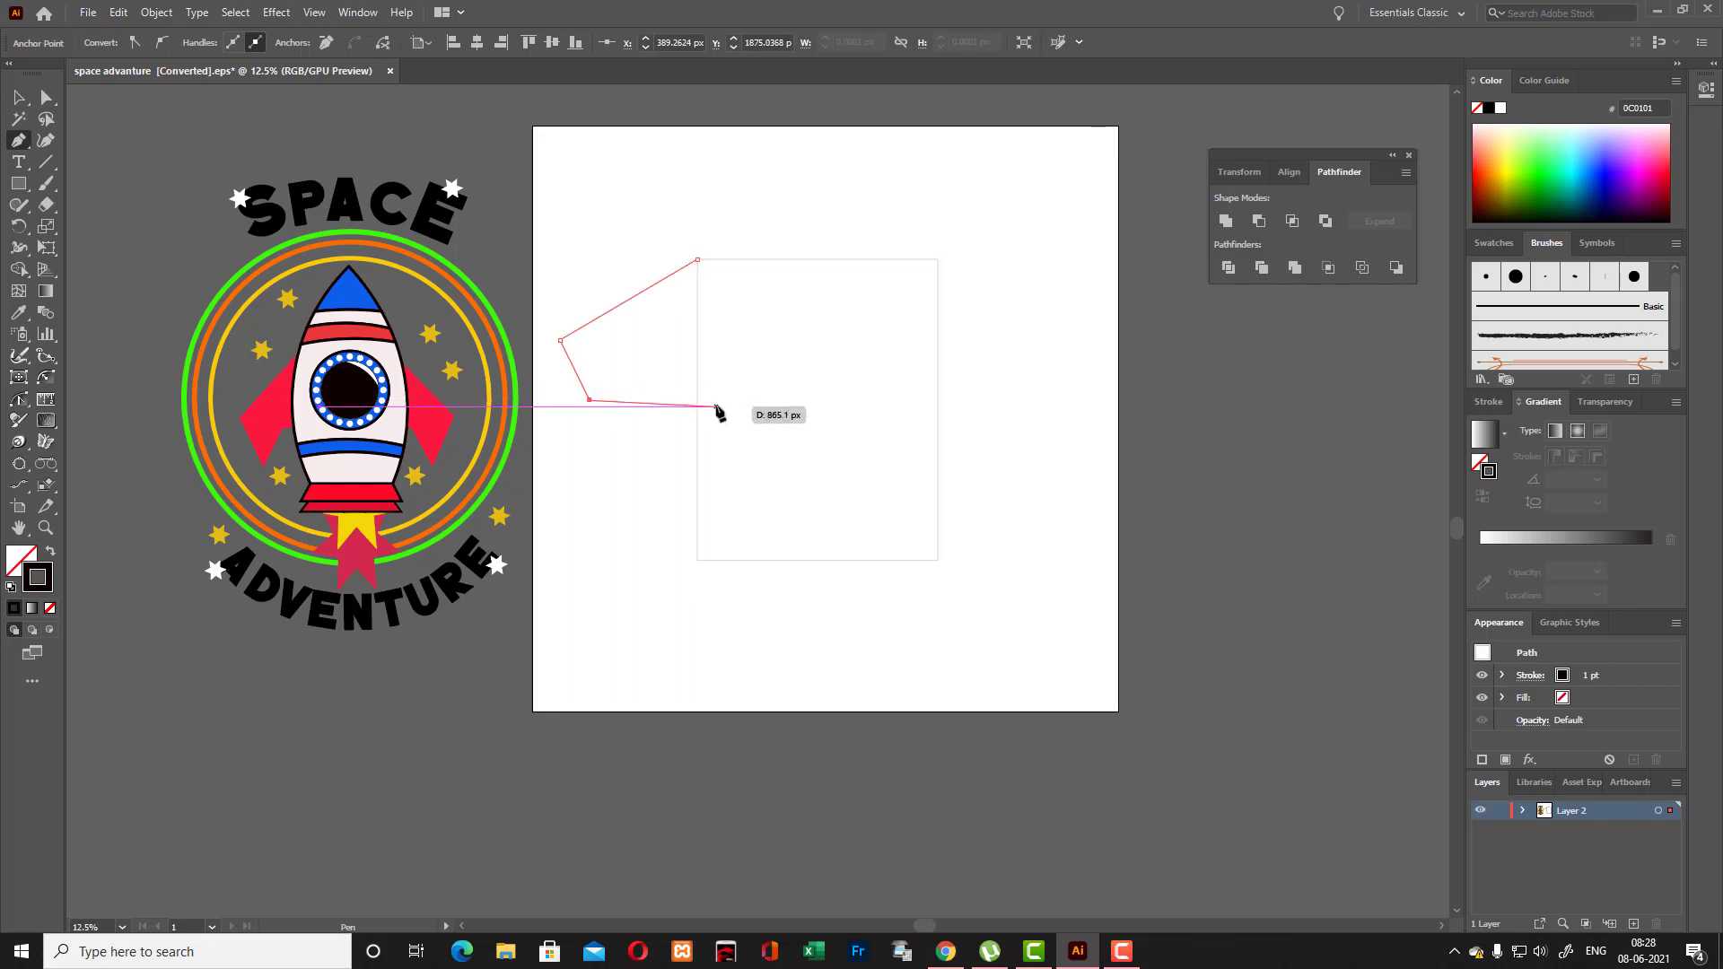
drag(698, 406, 721, 440)
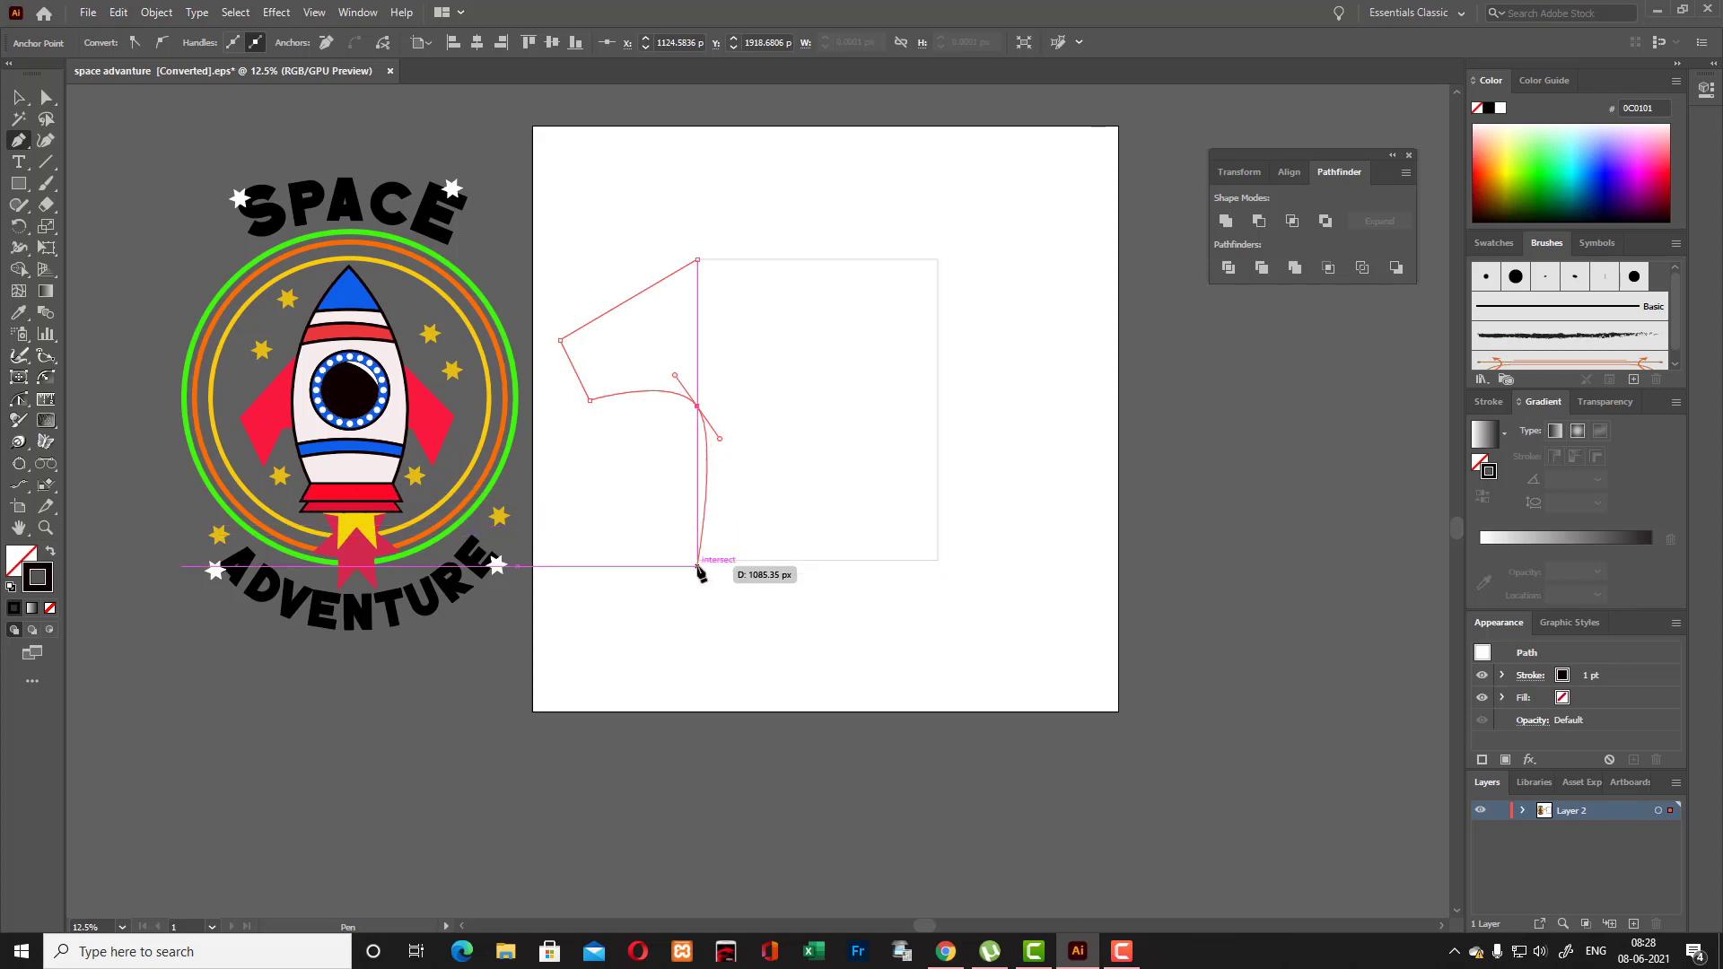
click(697, 565)
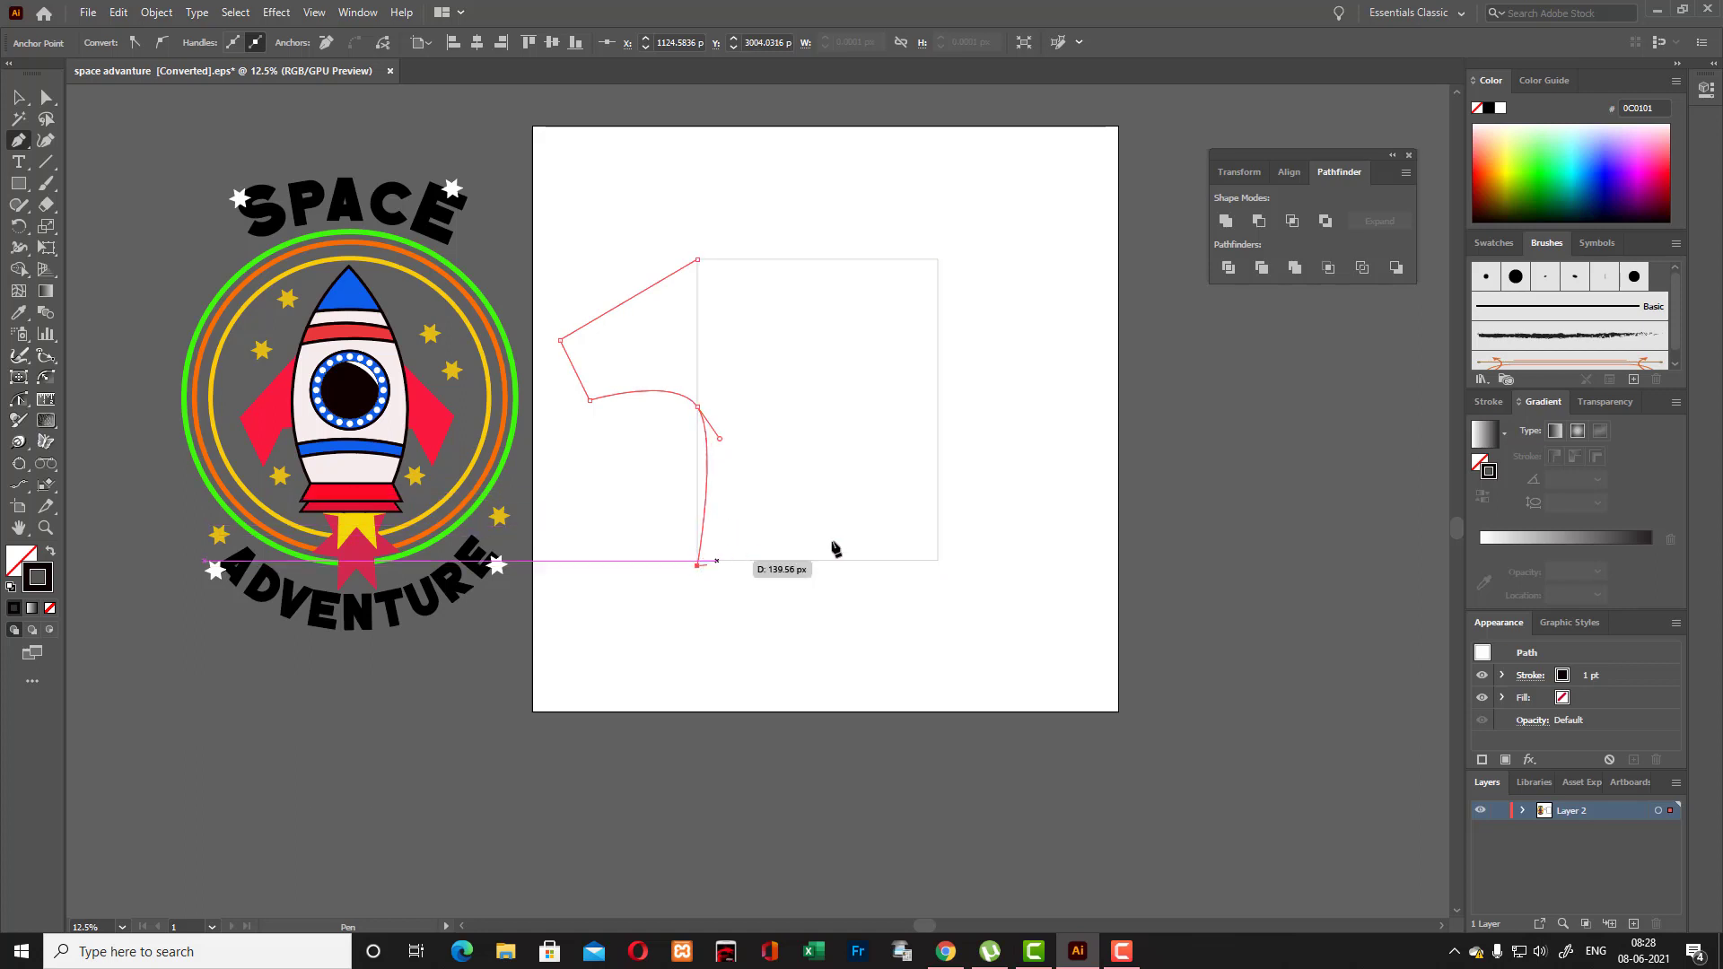
click(19, 97)
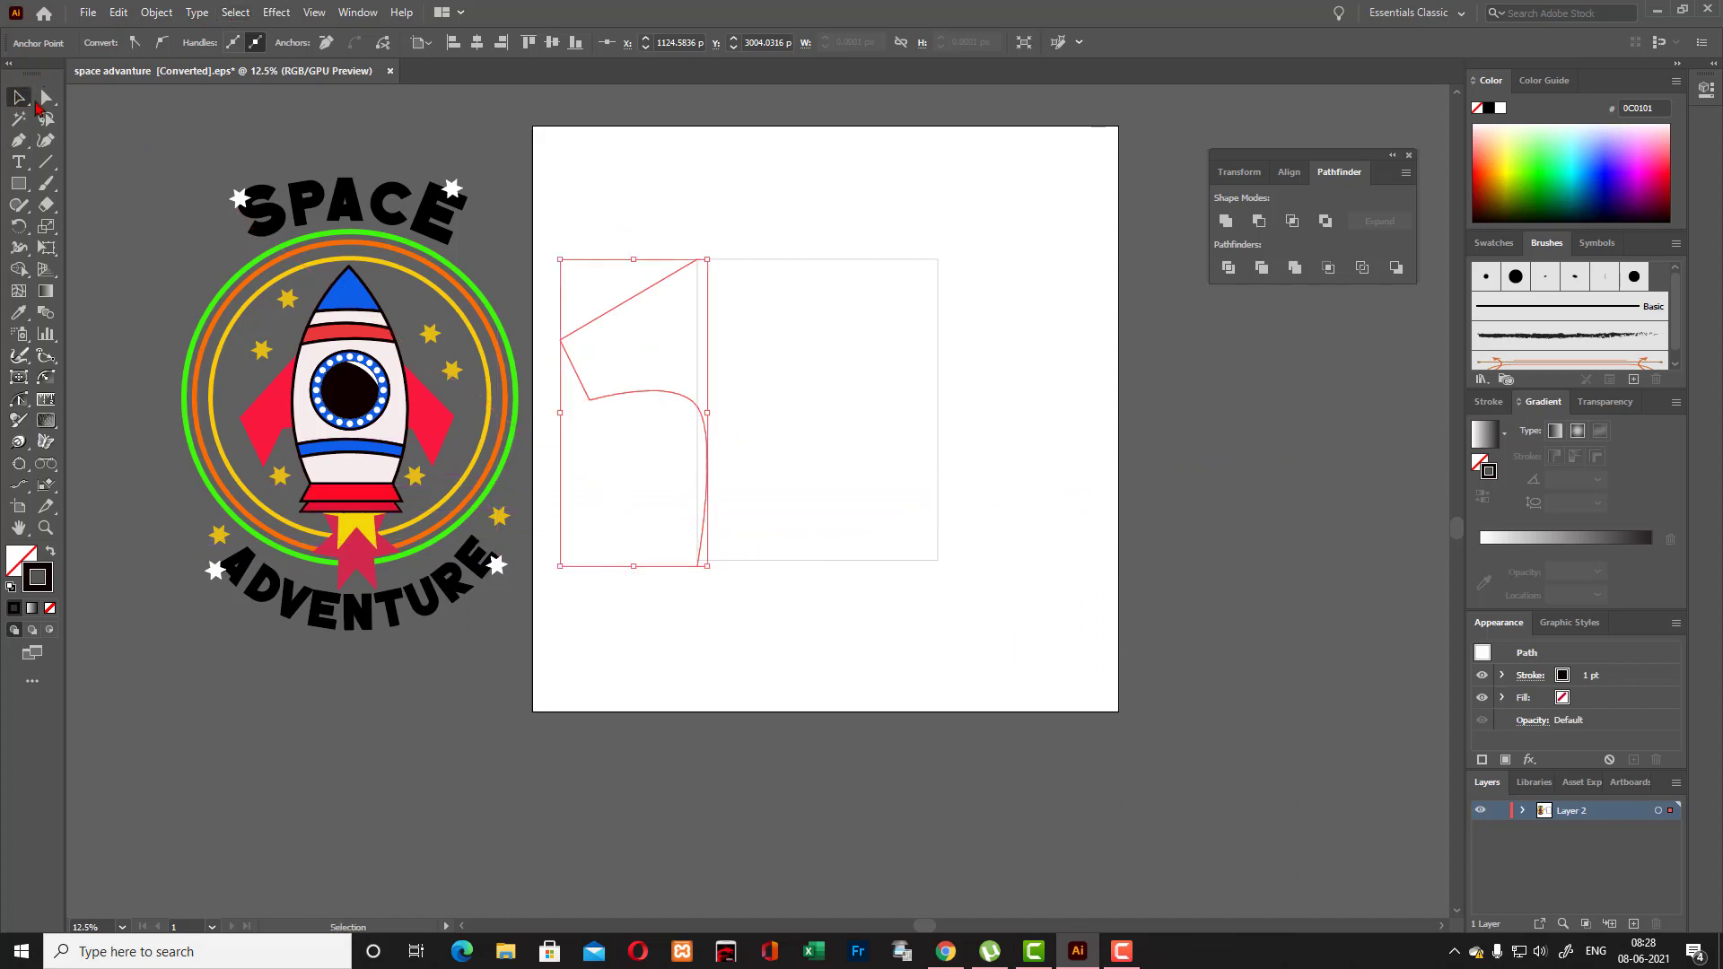
click(474, 175)
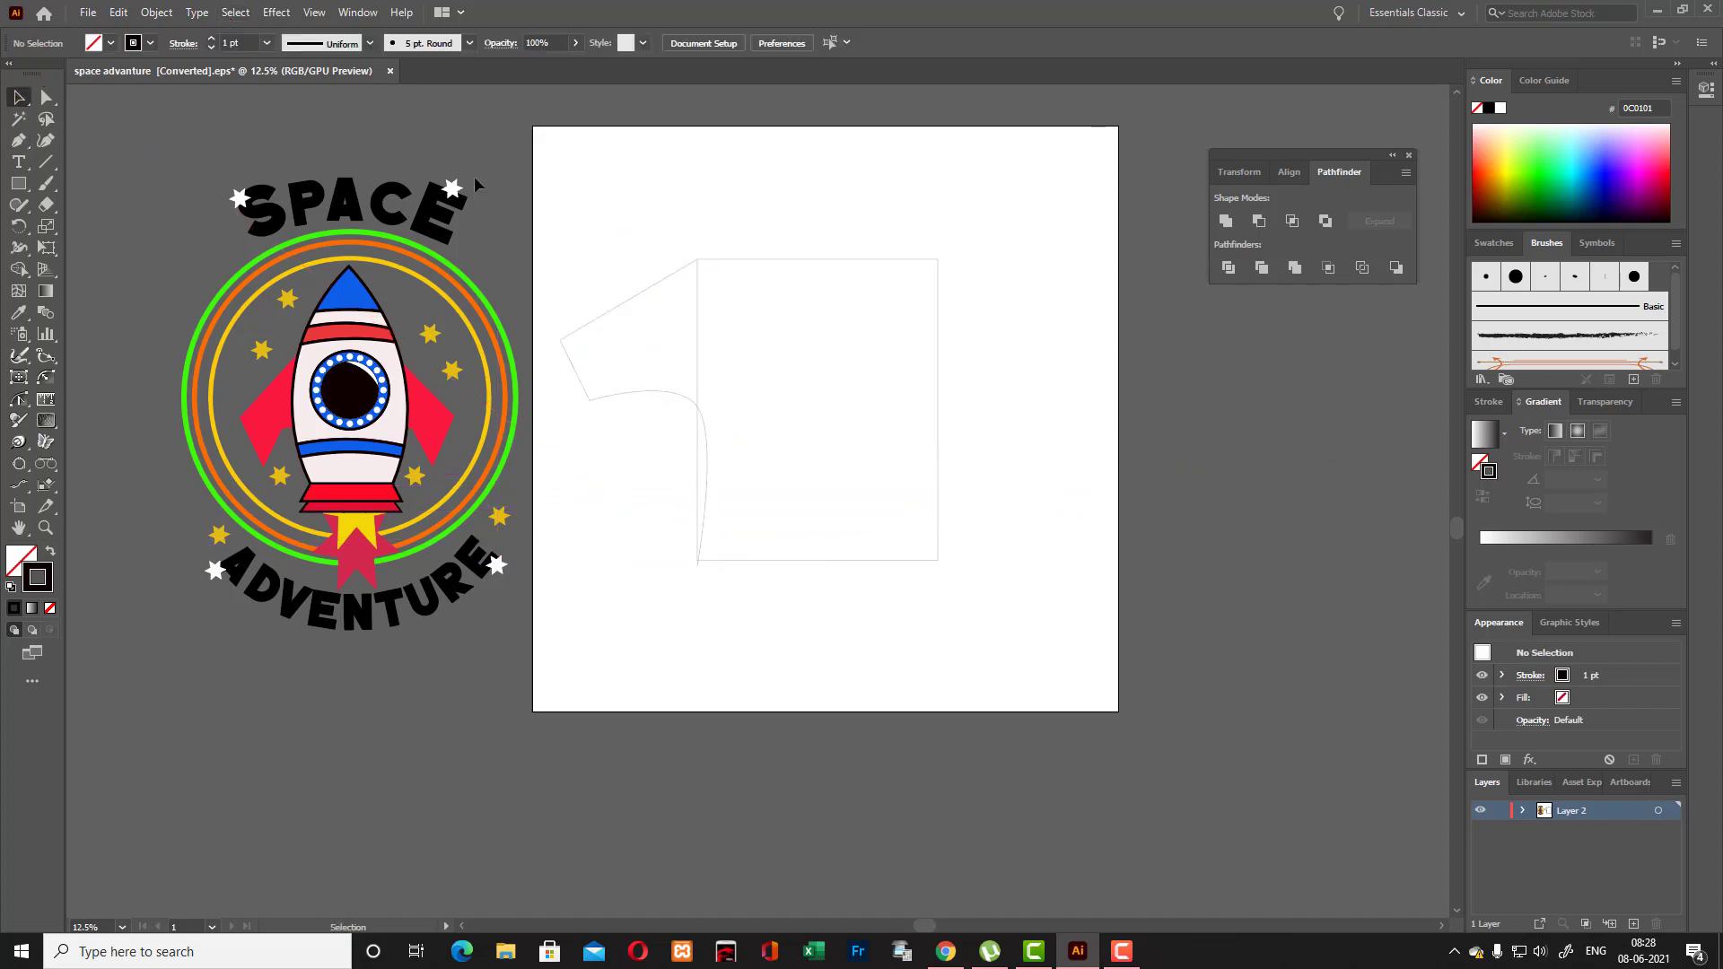
Extend the sleeve path from the rectangle's upper-left corner with a short segment continuing the shoulder line upward.
click(625, 301)
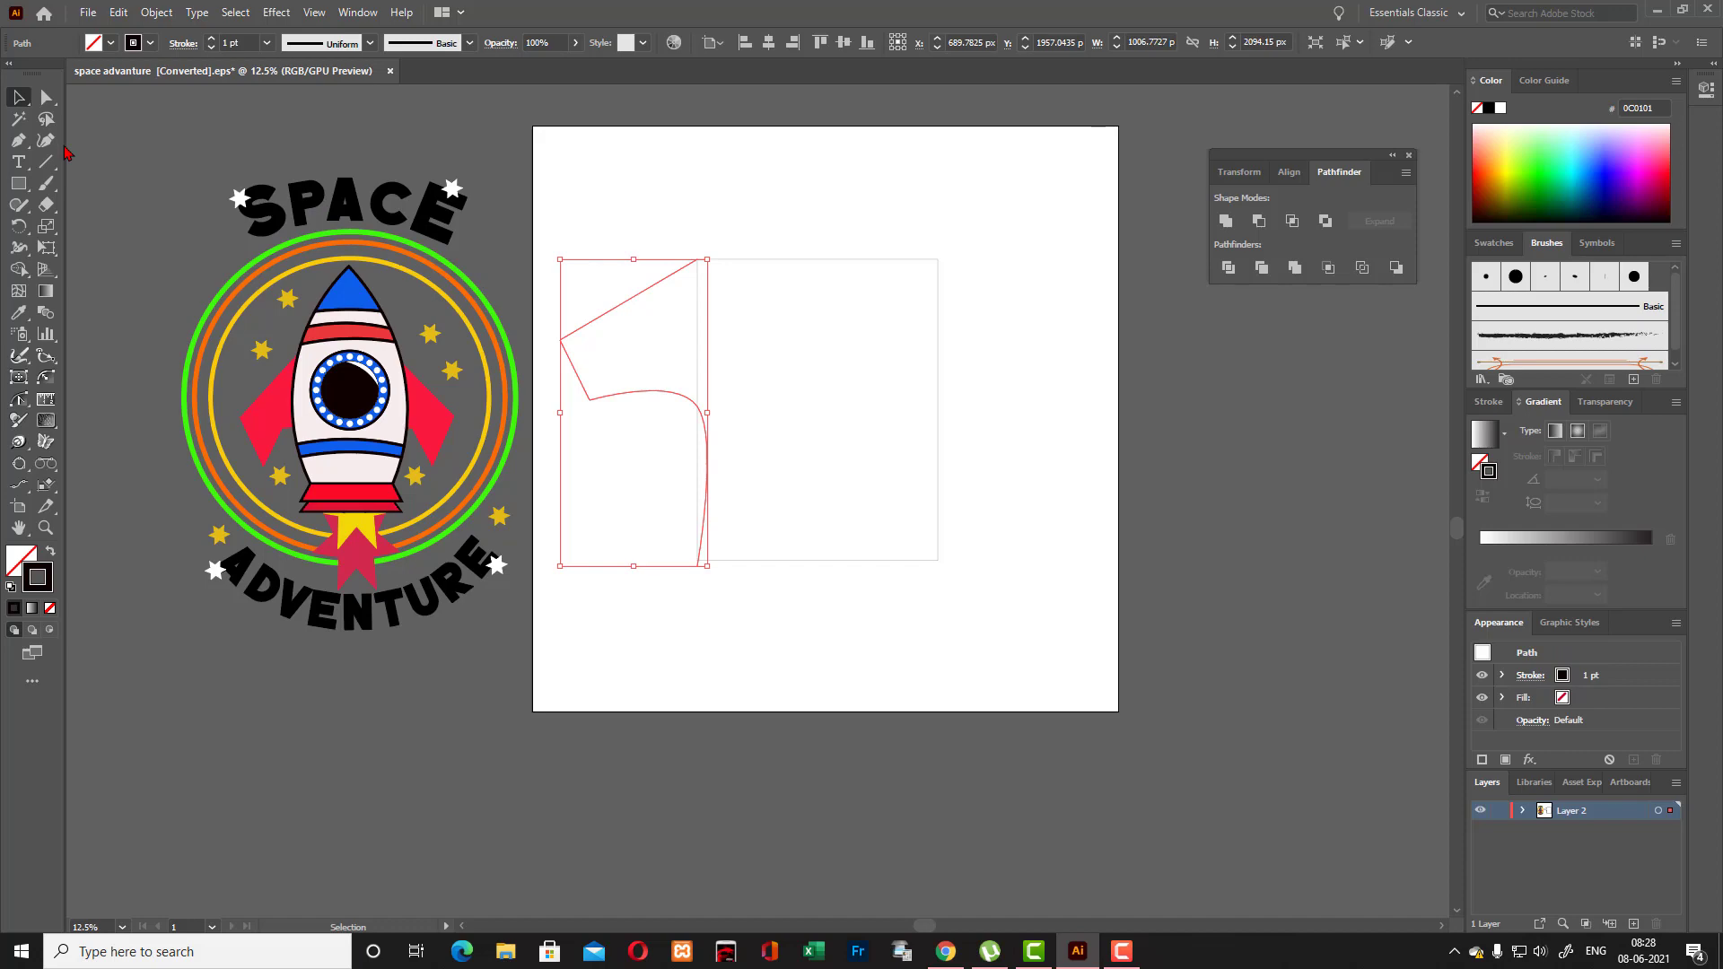
key(ctrl+equal)
key(ctrl+equal)
key(ctrl+equal)
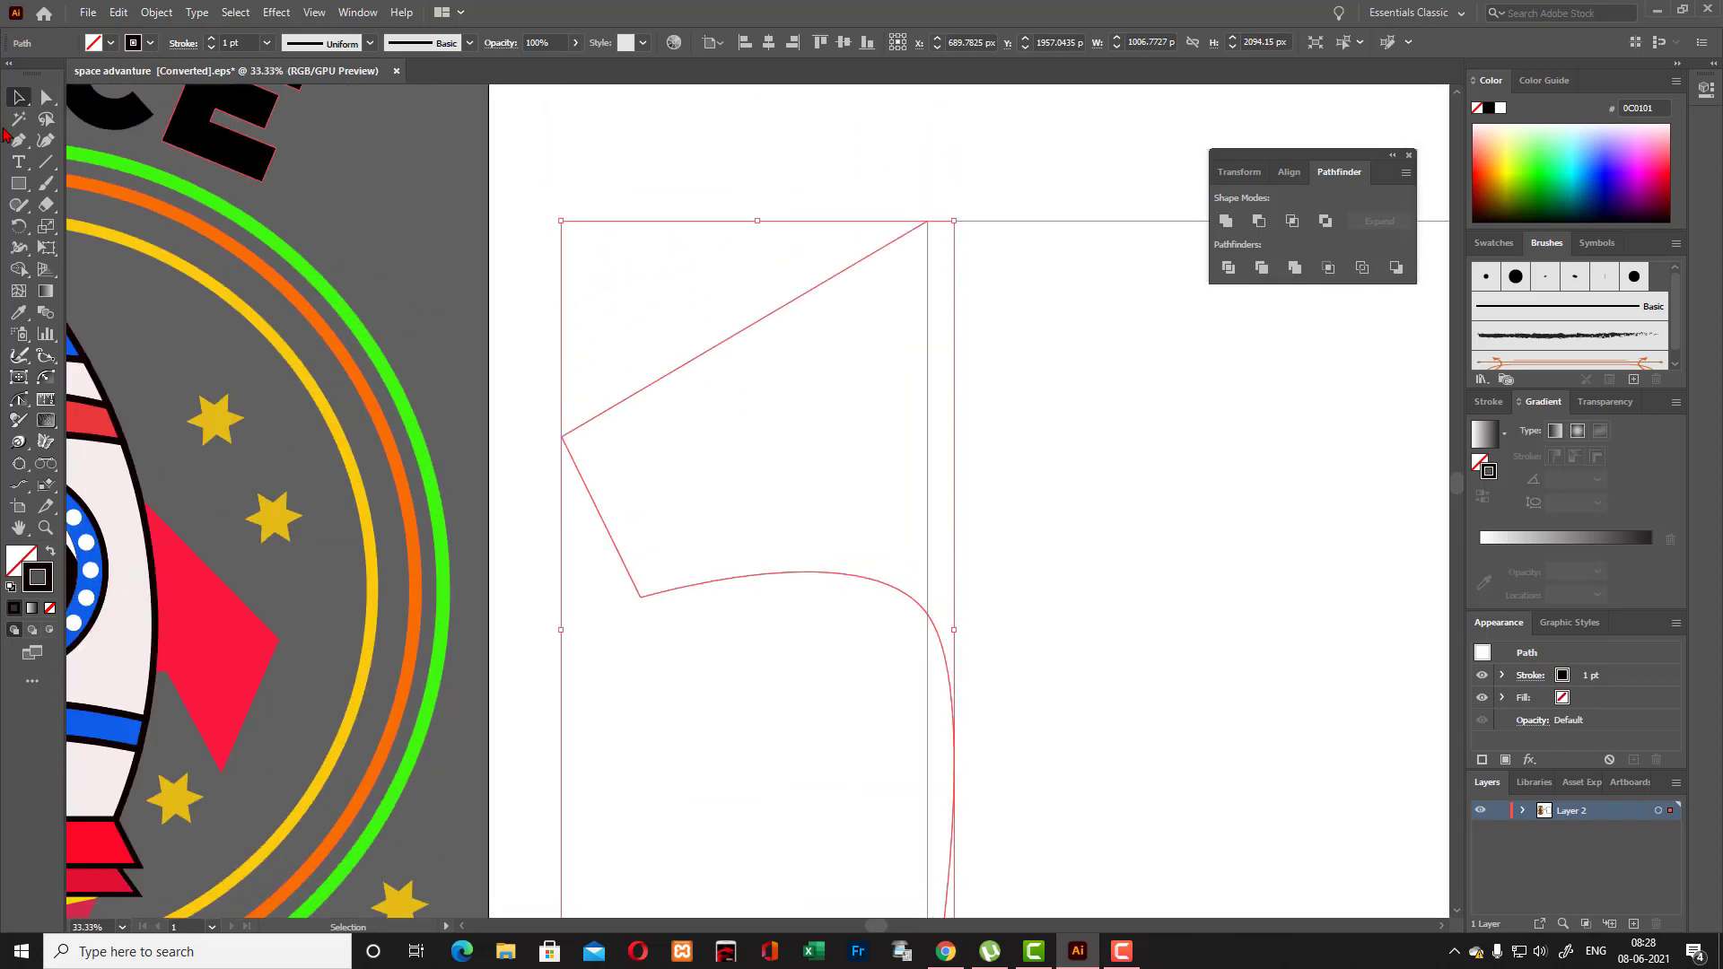
click(12, 138)
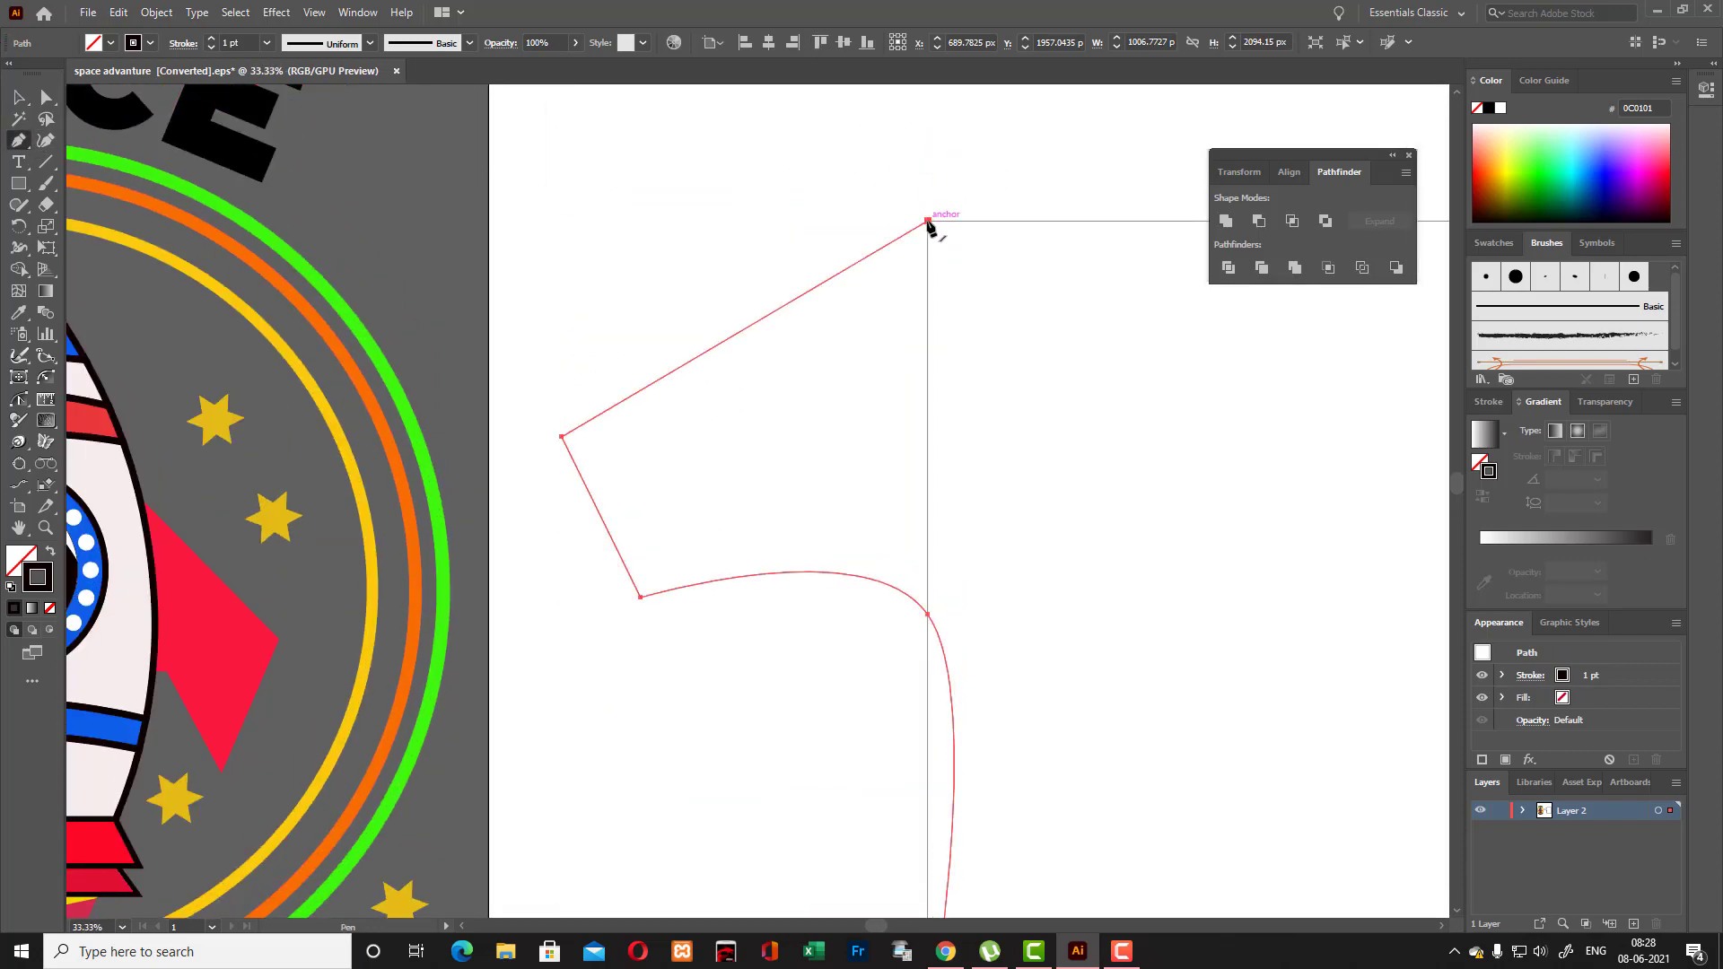
click(928, 221)
click(997, 182)
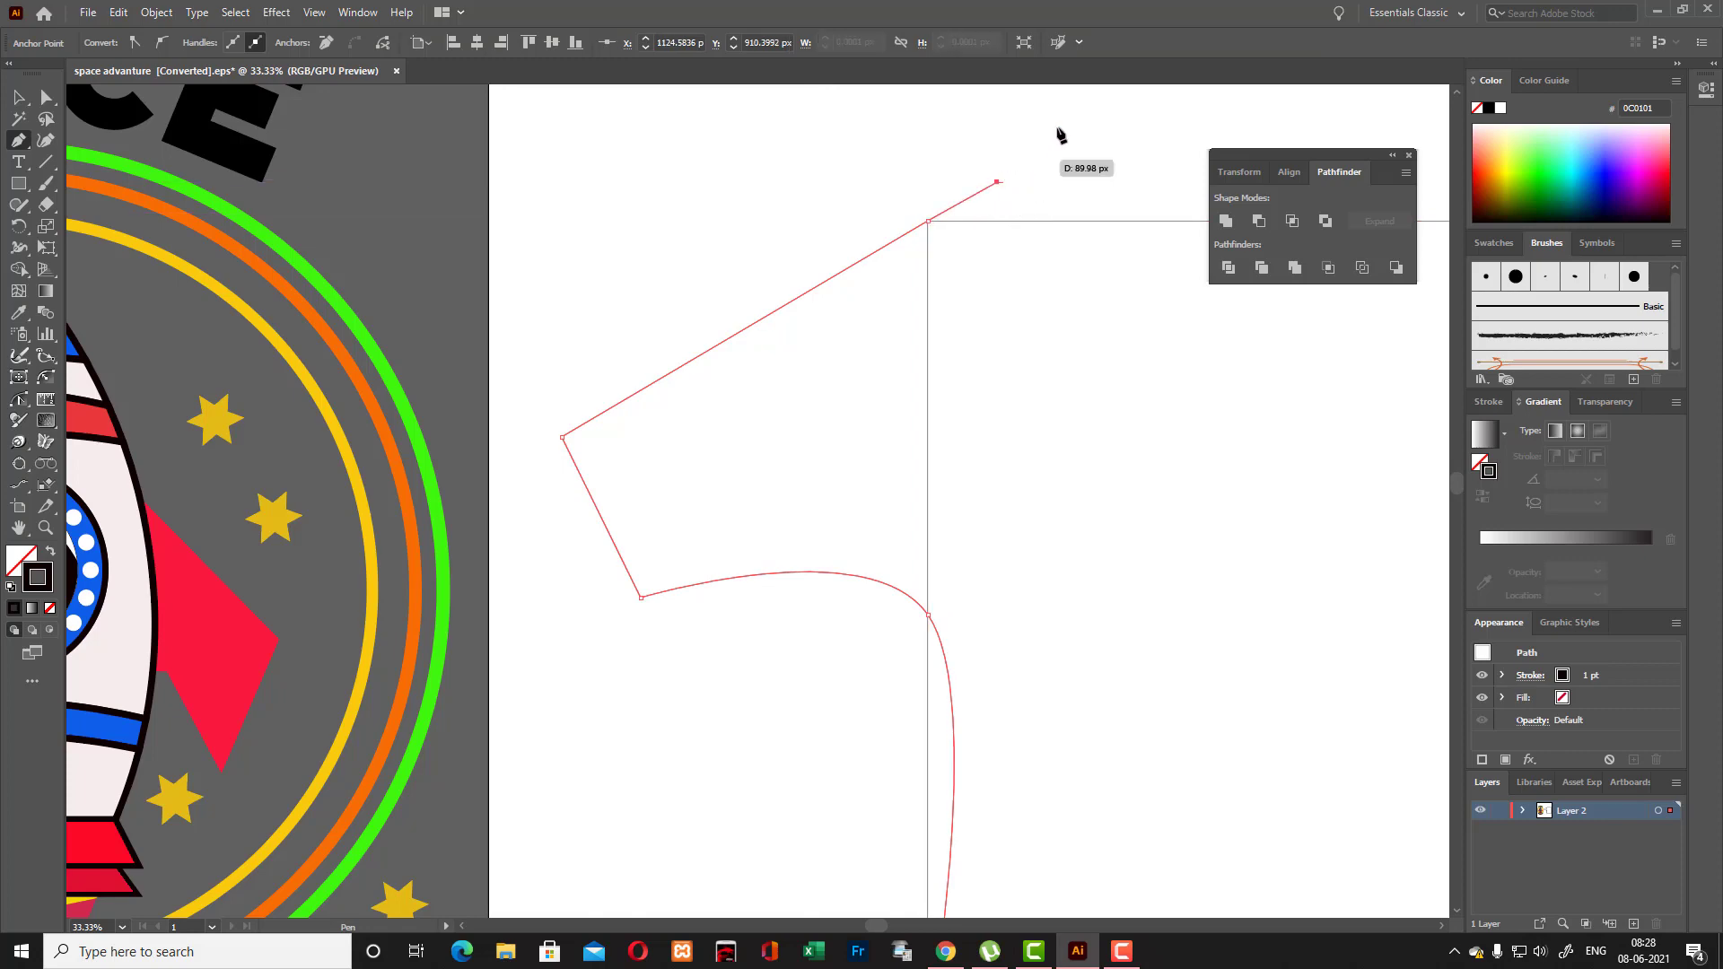
click(19, 97)
click(527, 219)
Use the Shape Builder on the sleeve path and rectangle to remove the protruding line ends and the inner line between sleeve and body.
scroll(679, 244, down, 3)
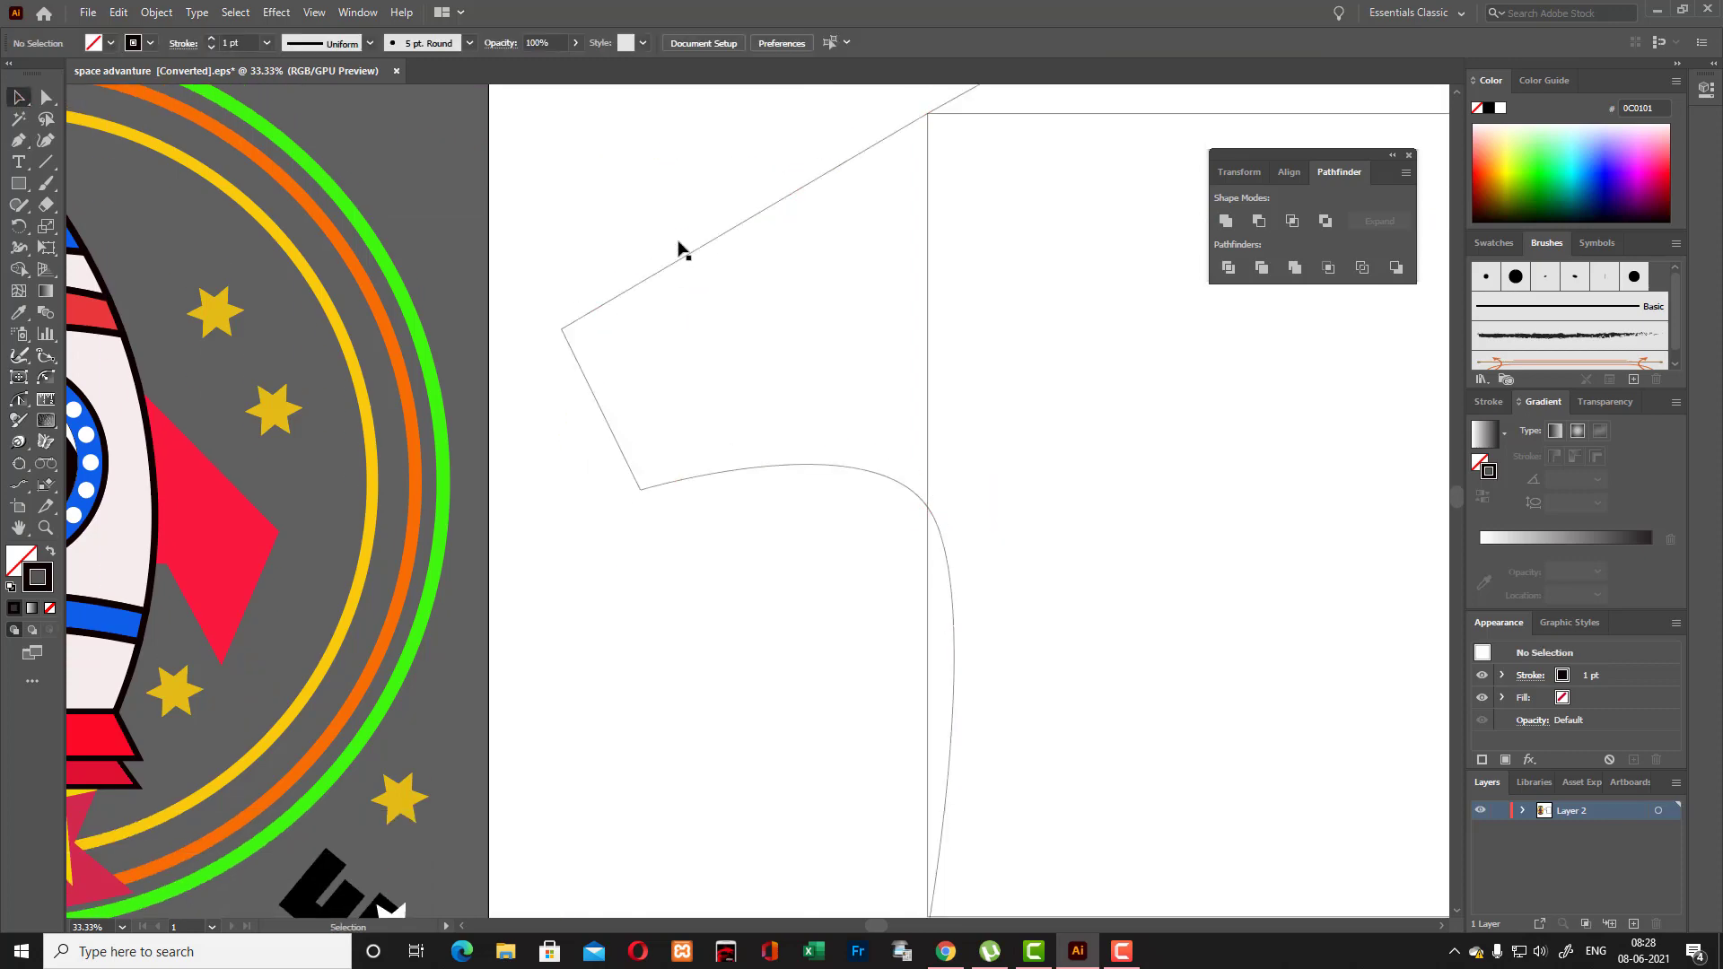
key(ctrl+minus)
key(ctrl+minus)
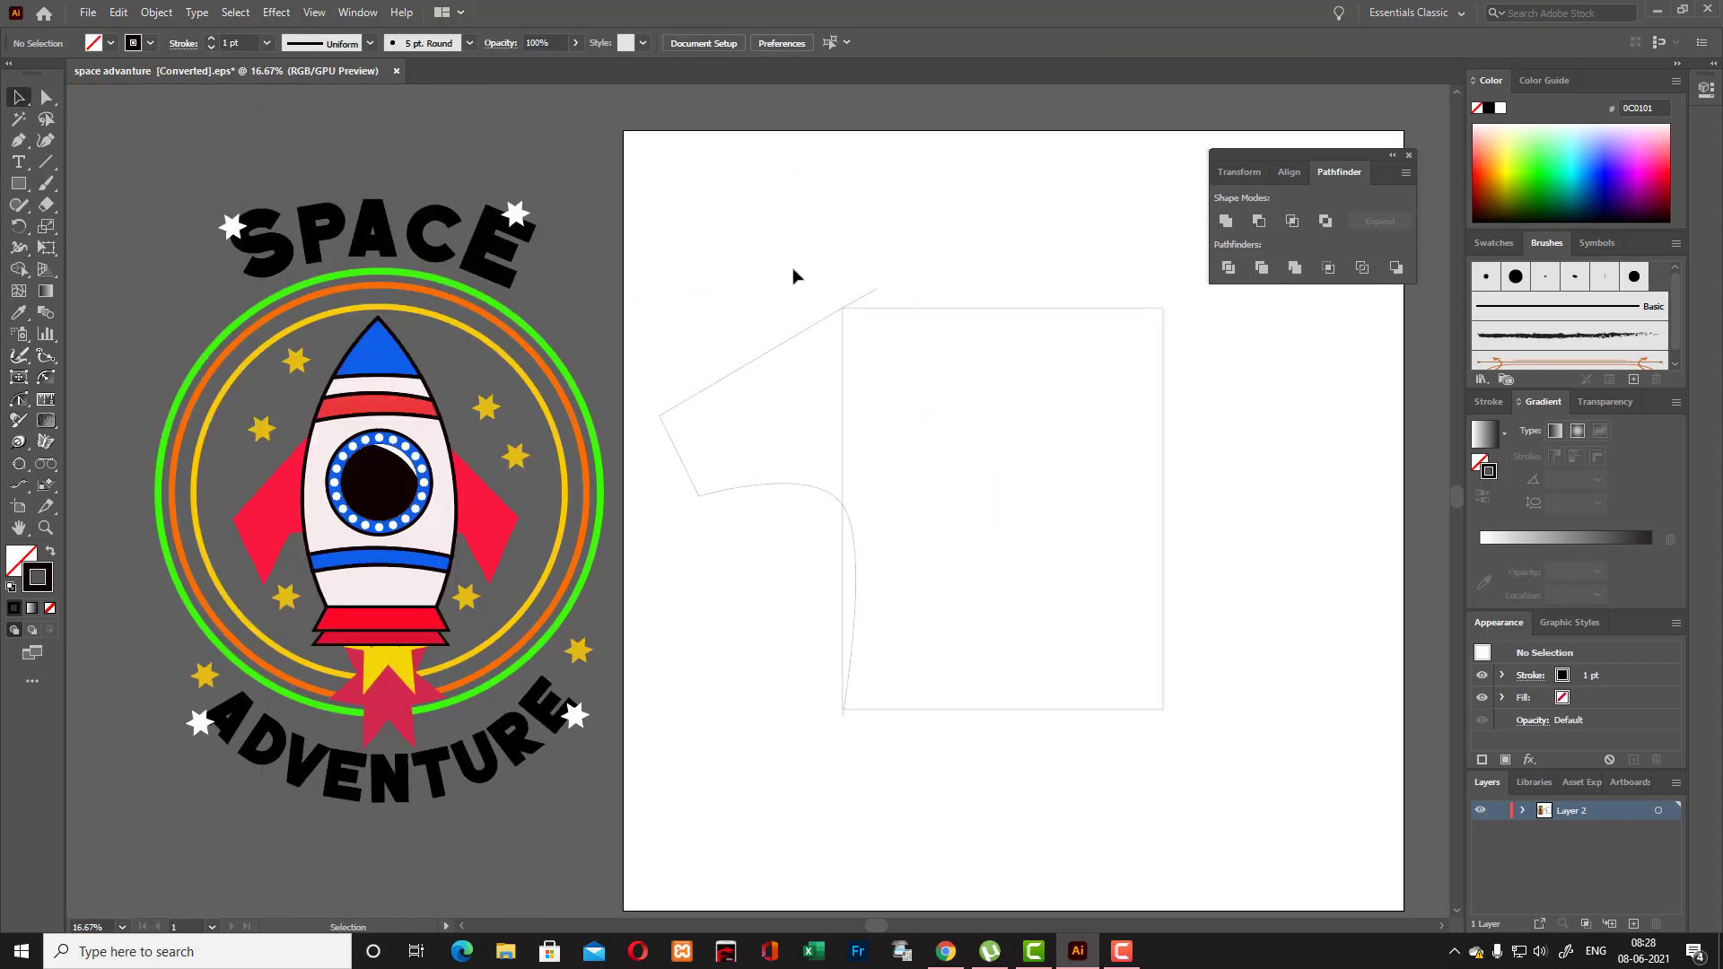
drag(736, 258, 1138, 722)
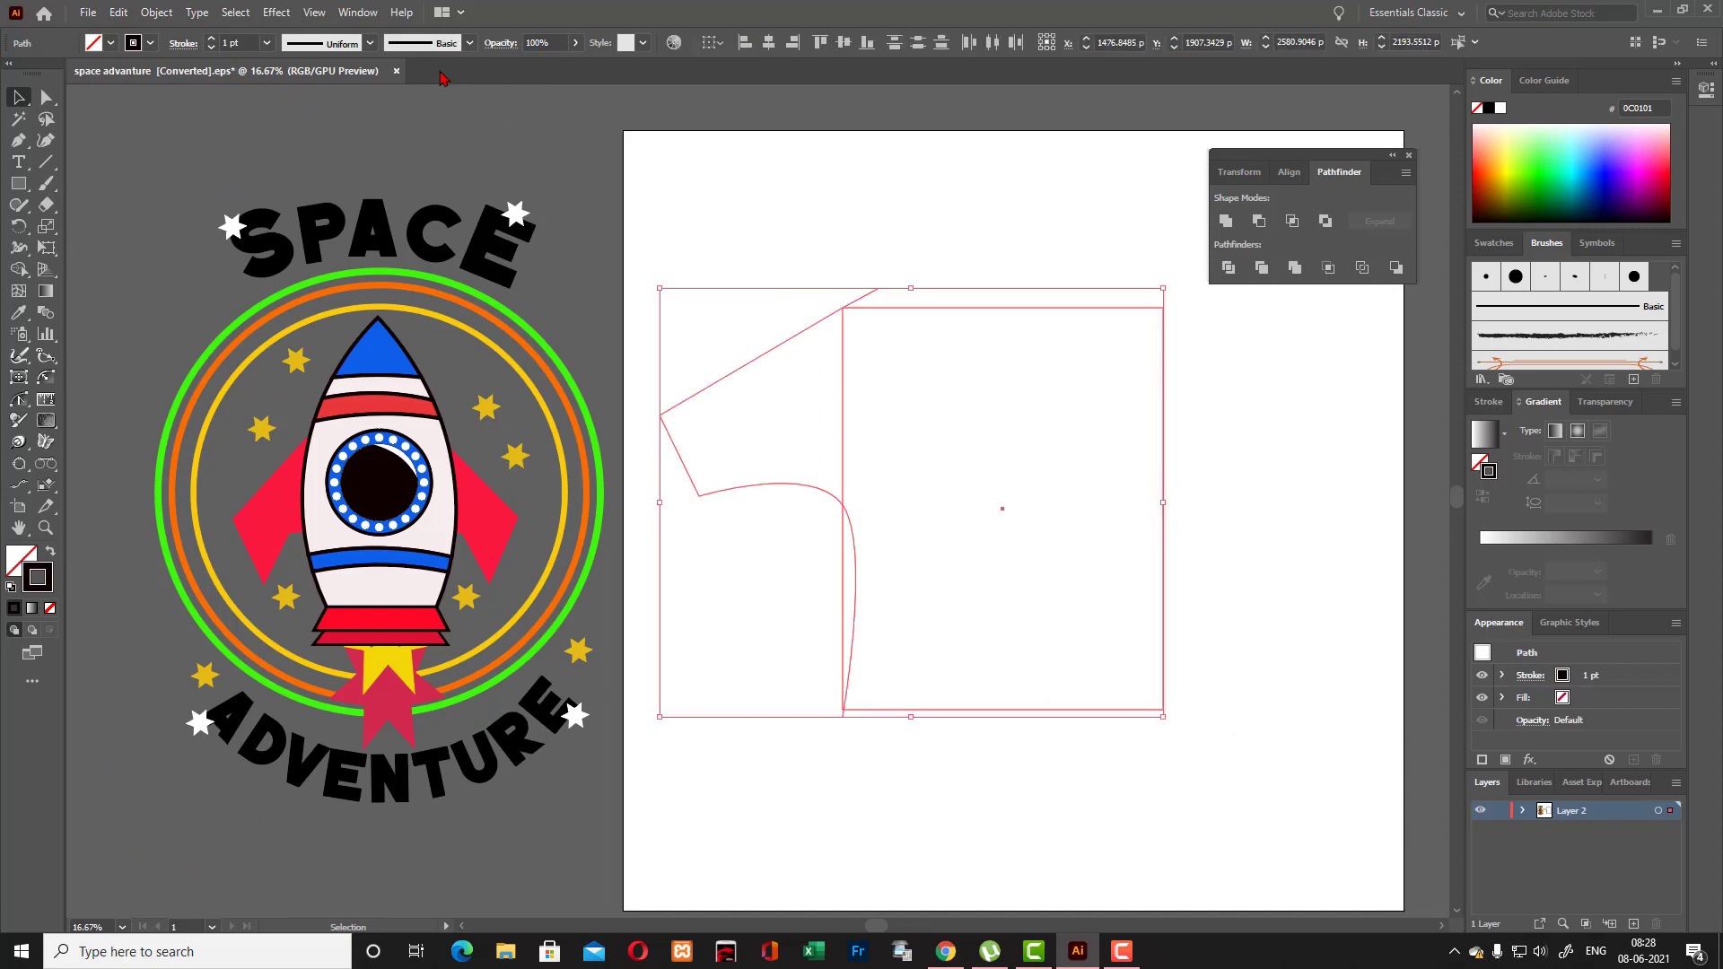
click(782, 214)
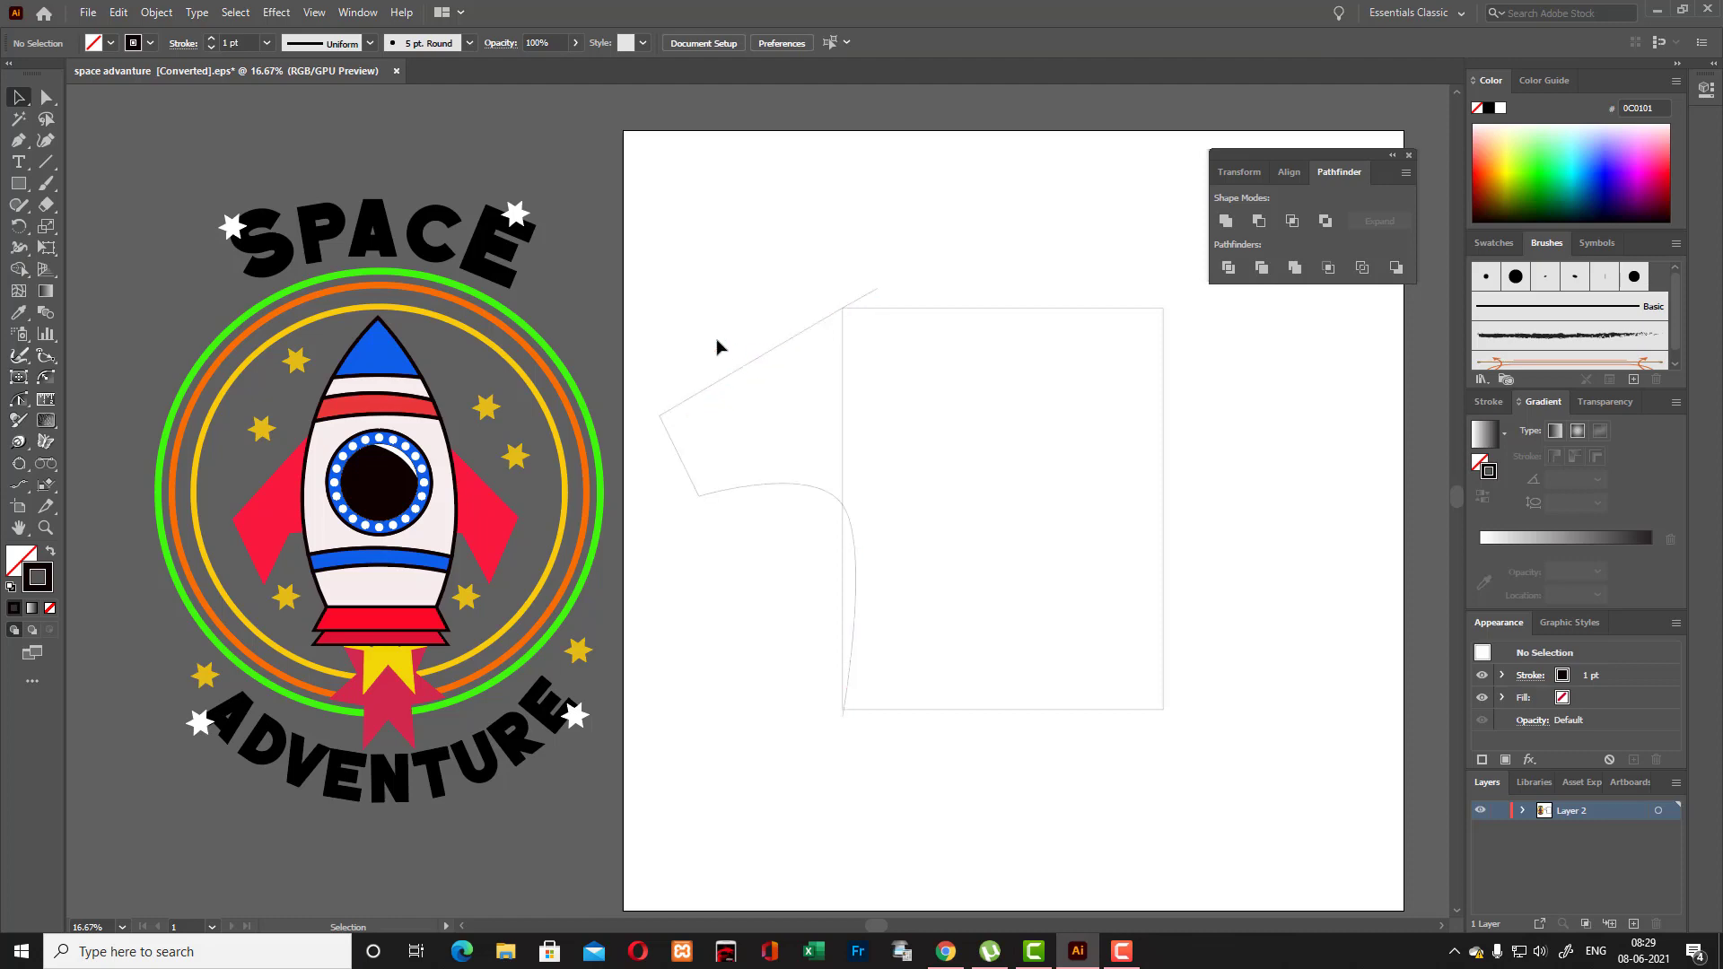
drag(708, 205, 1162, 767)
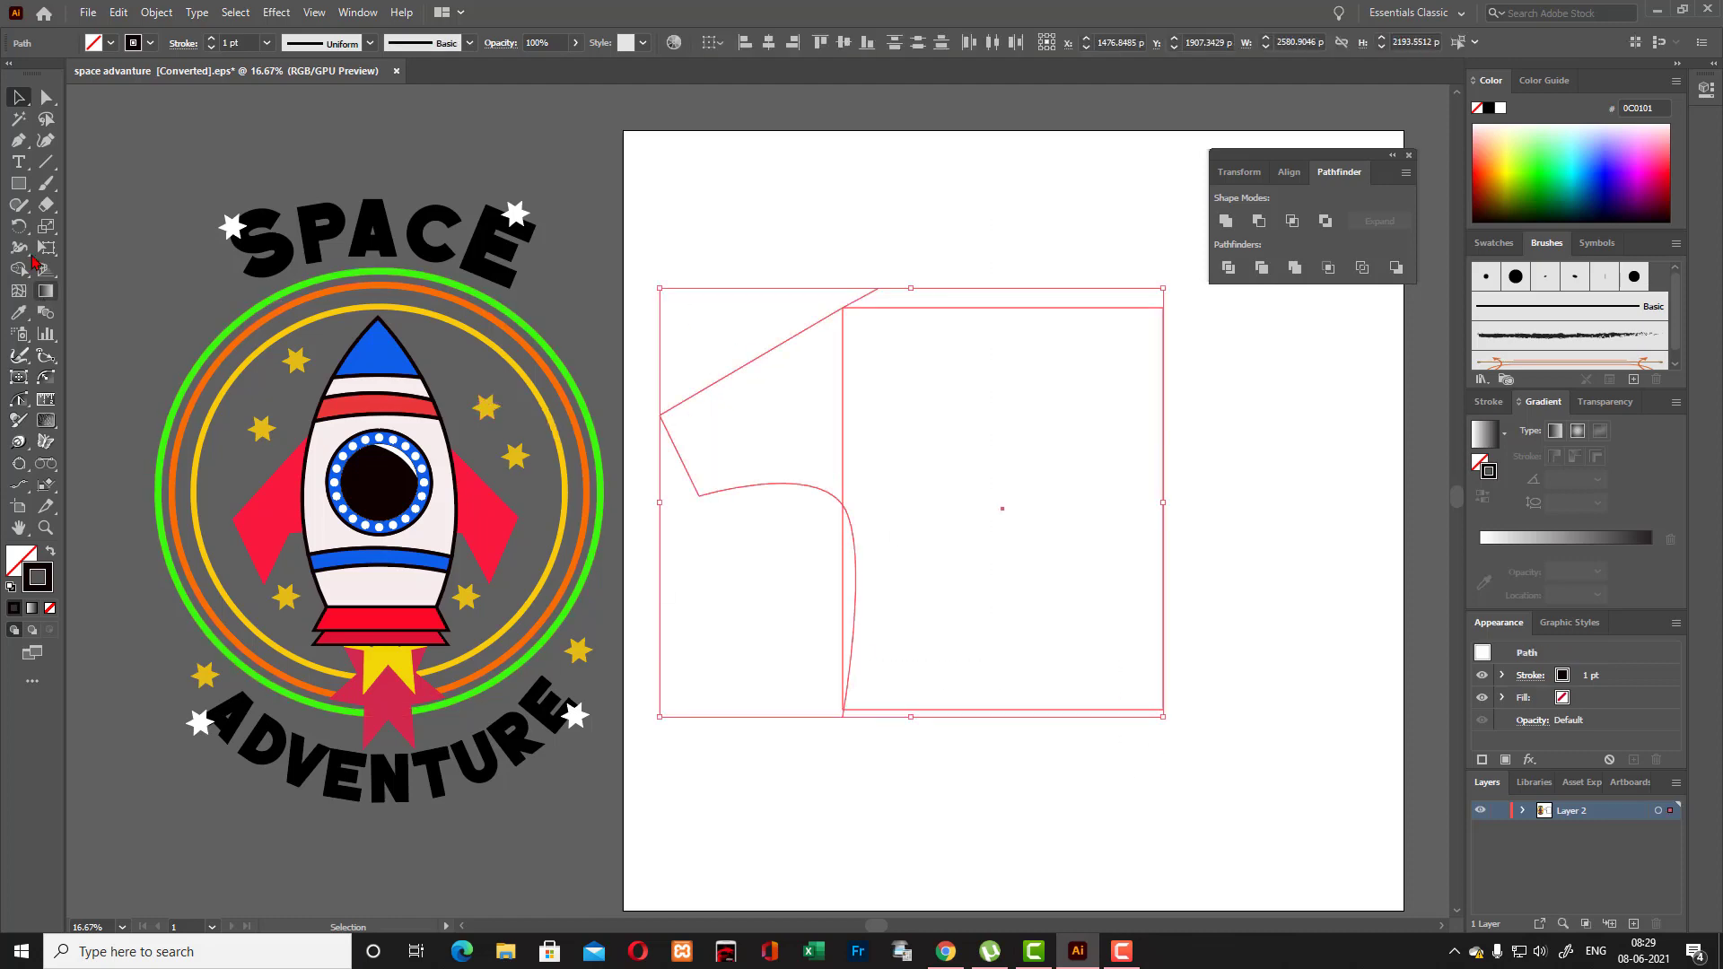
click(20, 269)
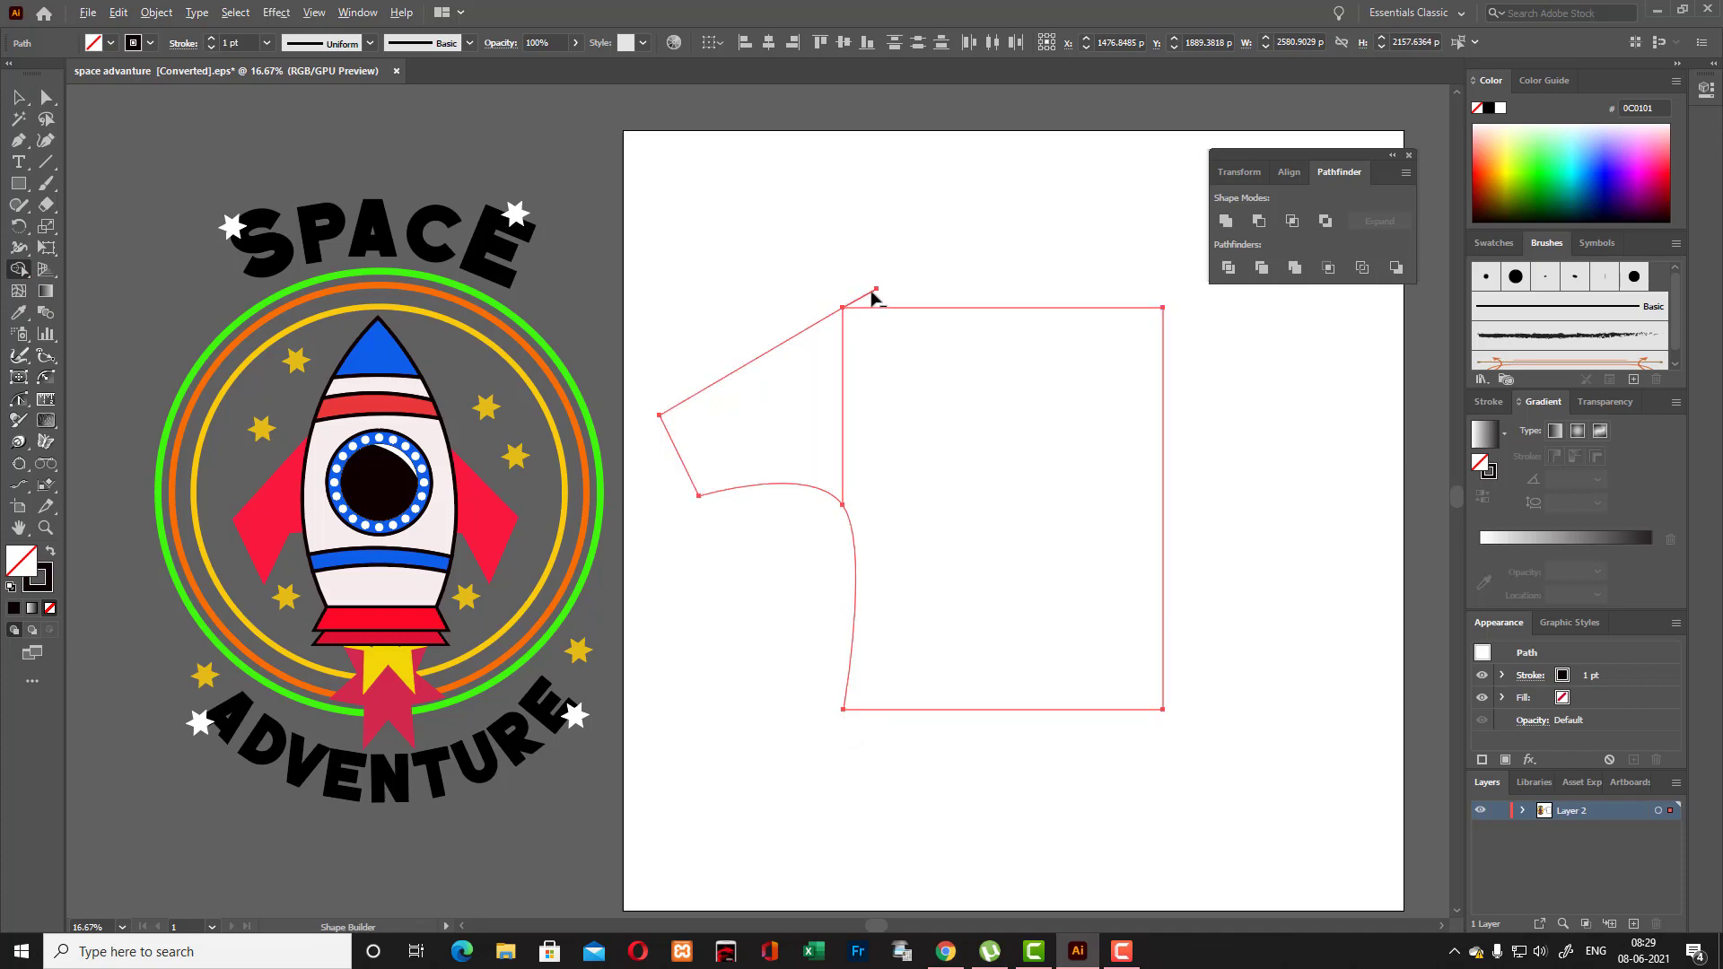
click(848, 332)
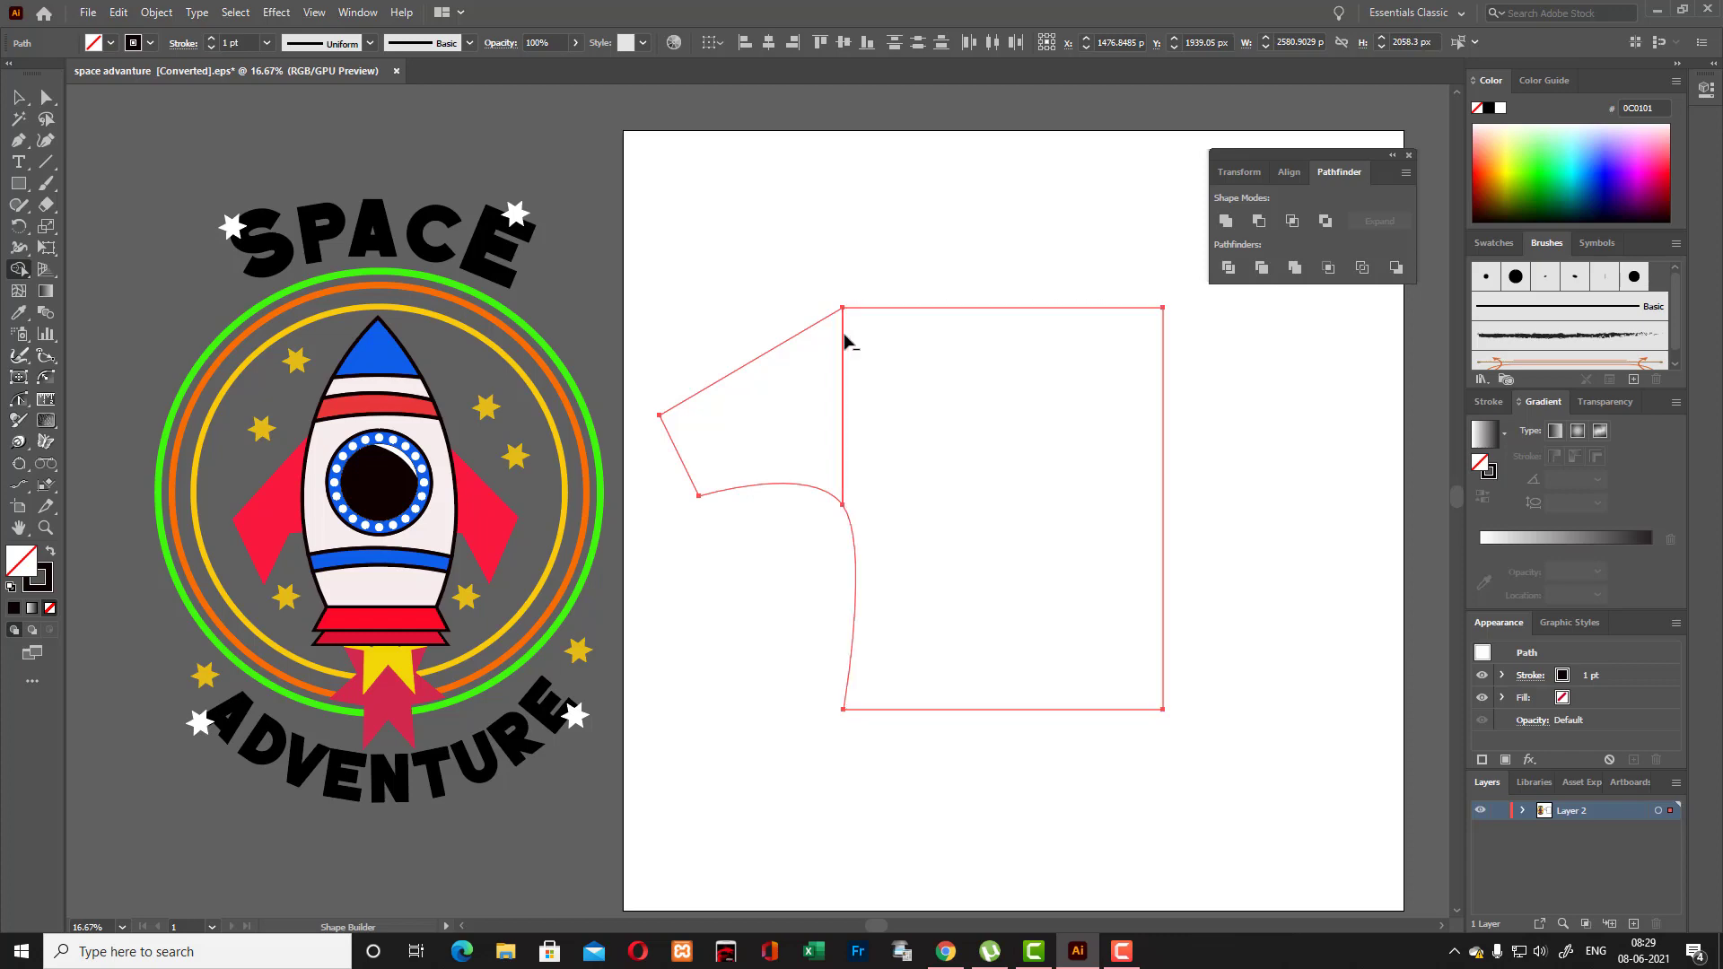
alt+click(842, 339)
click(16, 96)
click(617, 185)
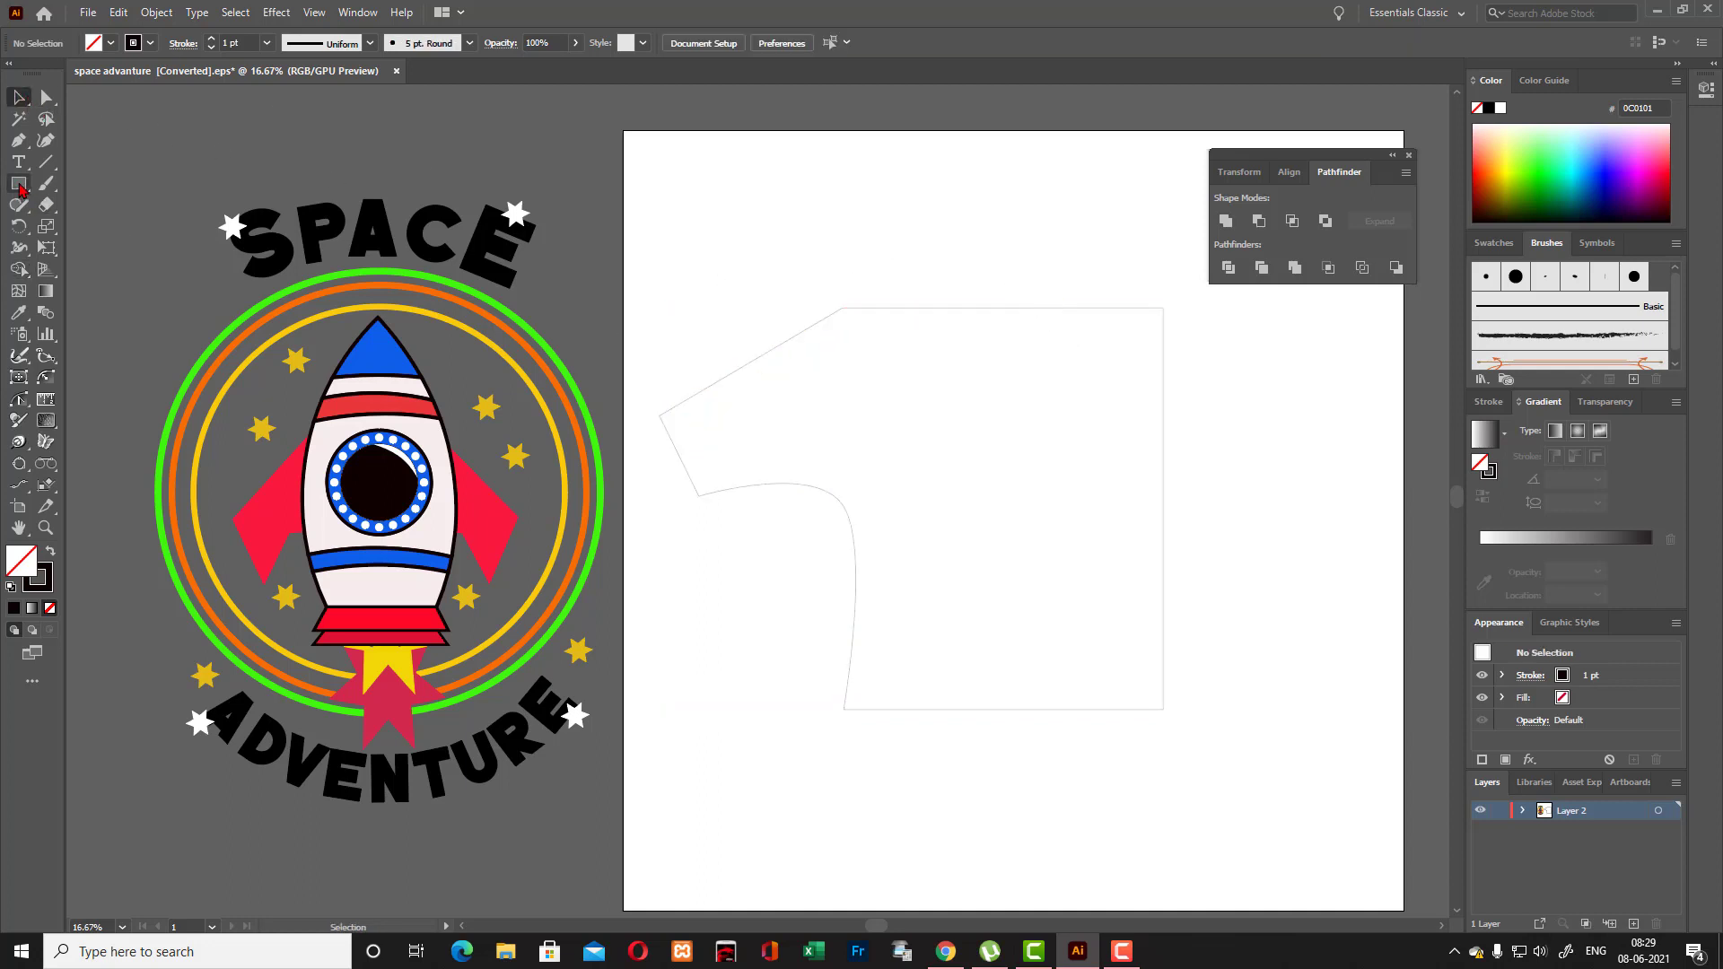
Draw a rectangle about 1354 by 2697 px covering the right half of the shirt outline, starting at the body's vertical centre line.
drag(20, 188, 77, 182)
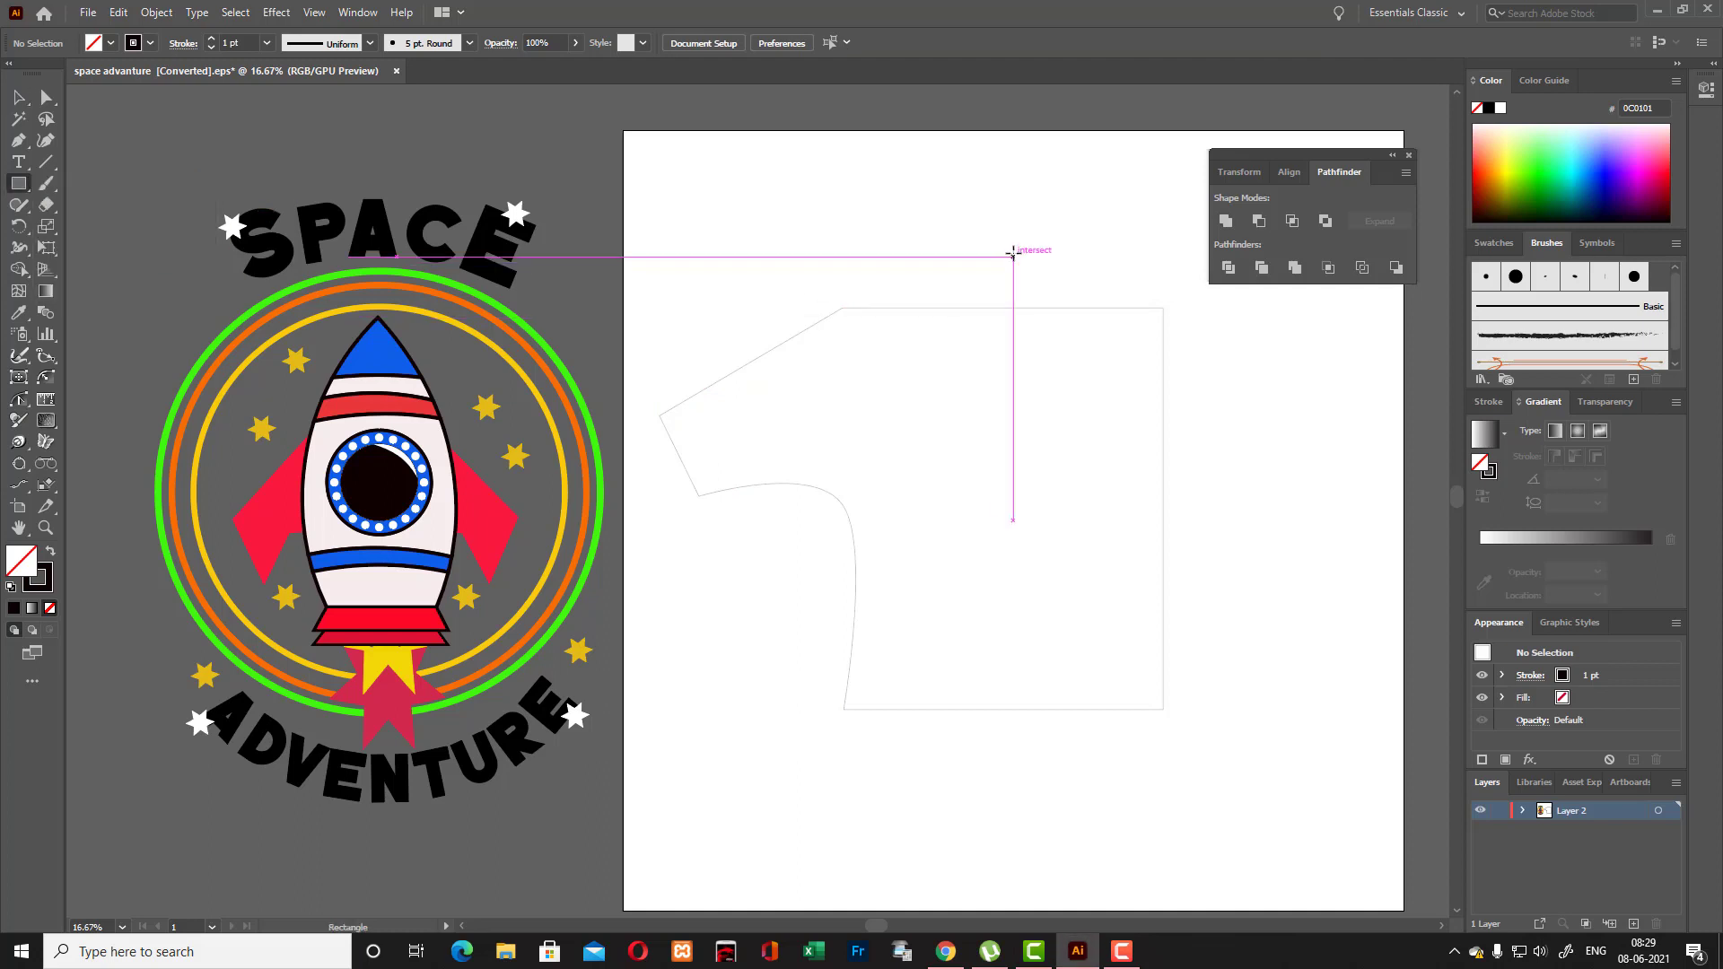
mouse_move(1014, 256)
mouse_down()
mouse_move(1107, 577)
mouse_move(1258, 834)
mouse_move(1278, 782)
mouse_up()
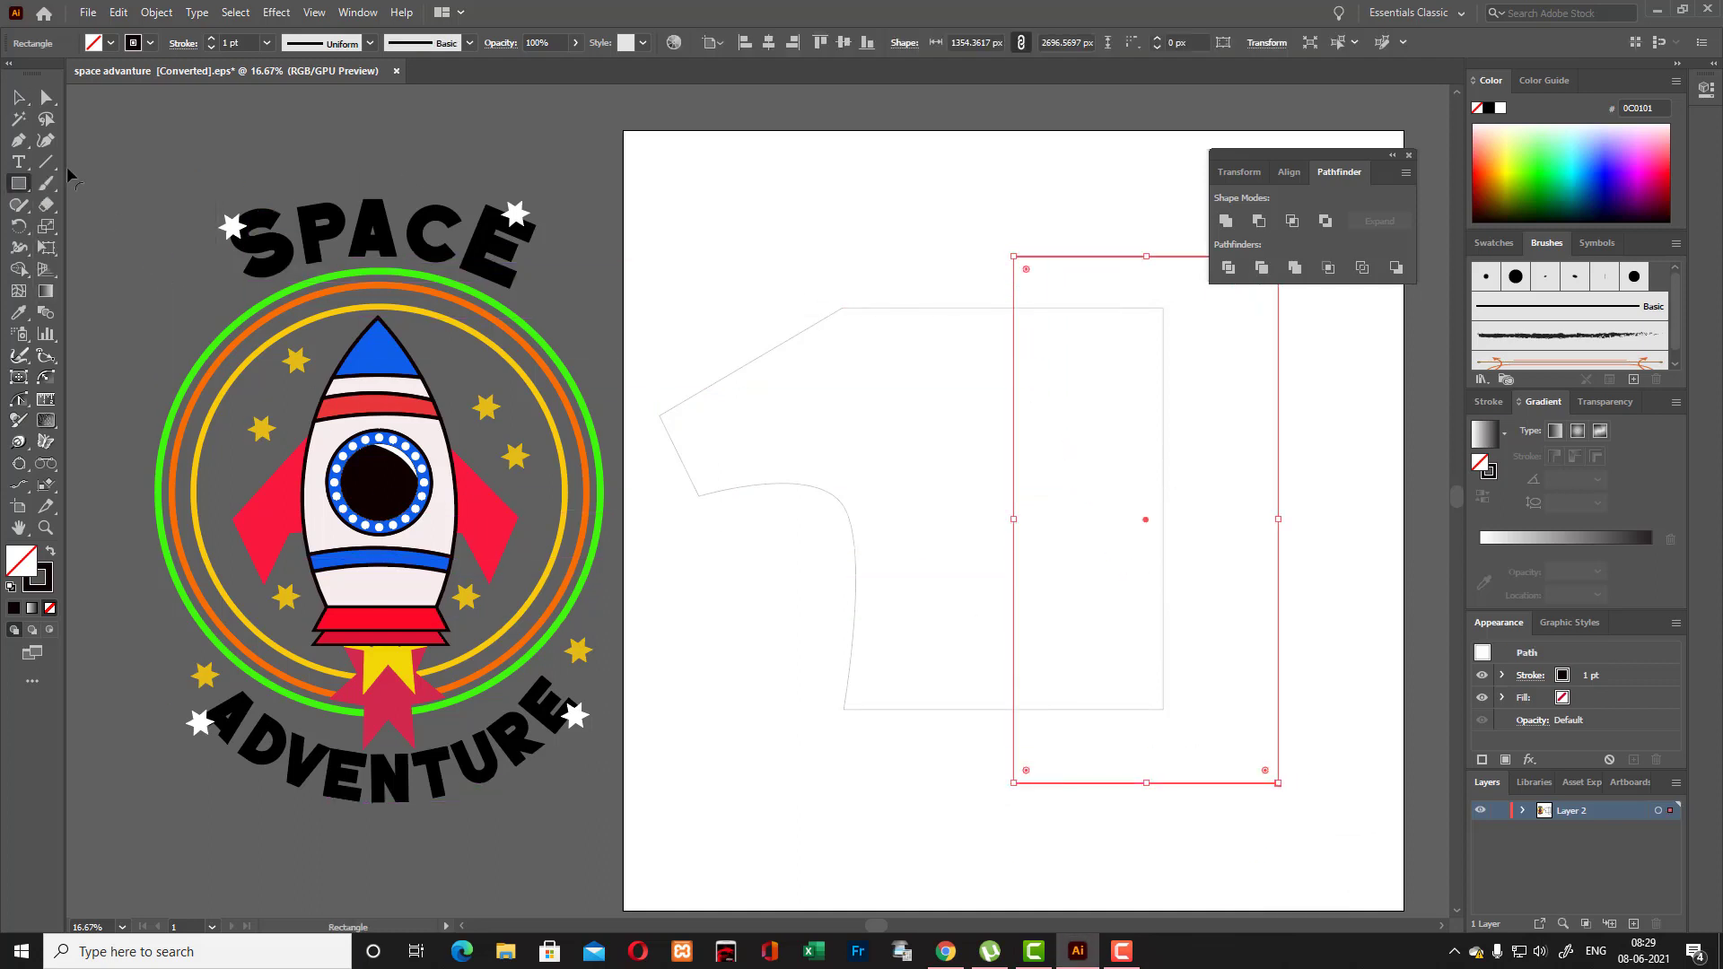
Try to subtract the covering rectangle from the shirt outline with the Pathfinder's Minus Front, and undo it.
click(19, 97)
click(827, 190)
drag(783, 144, 1328, 779)
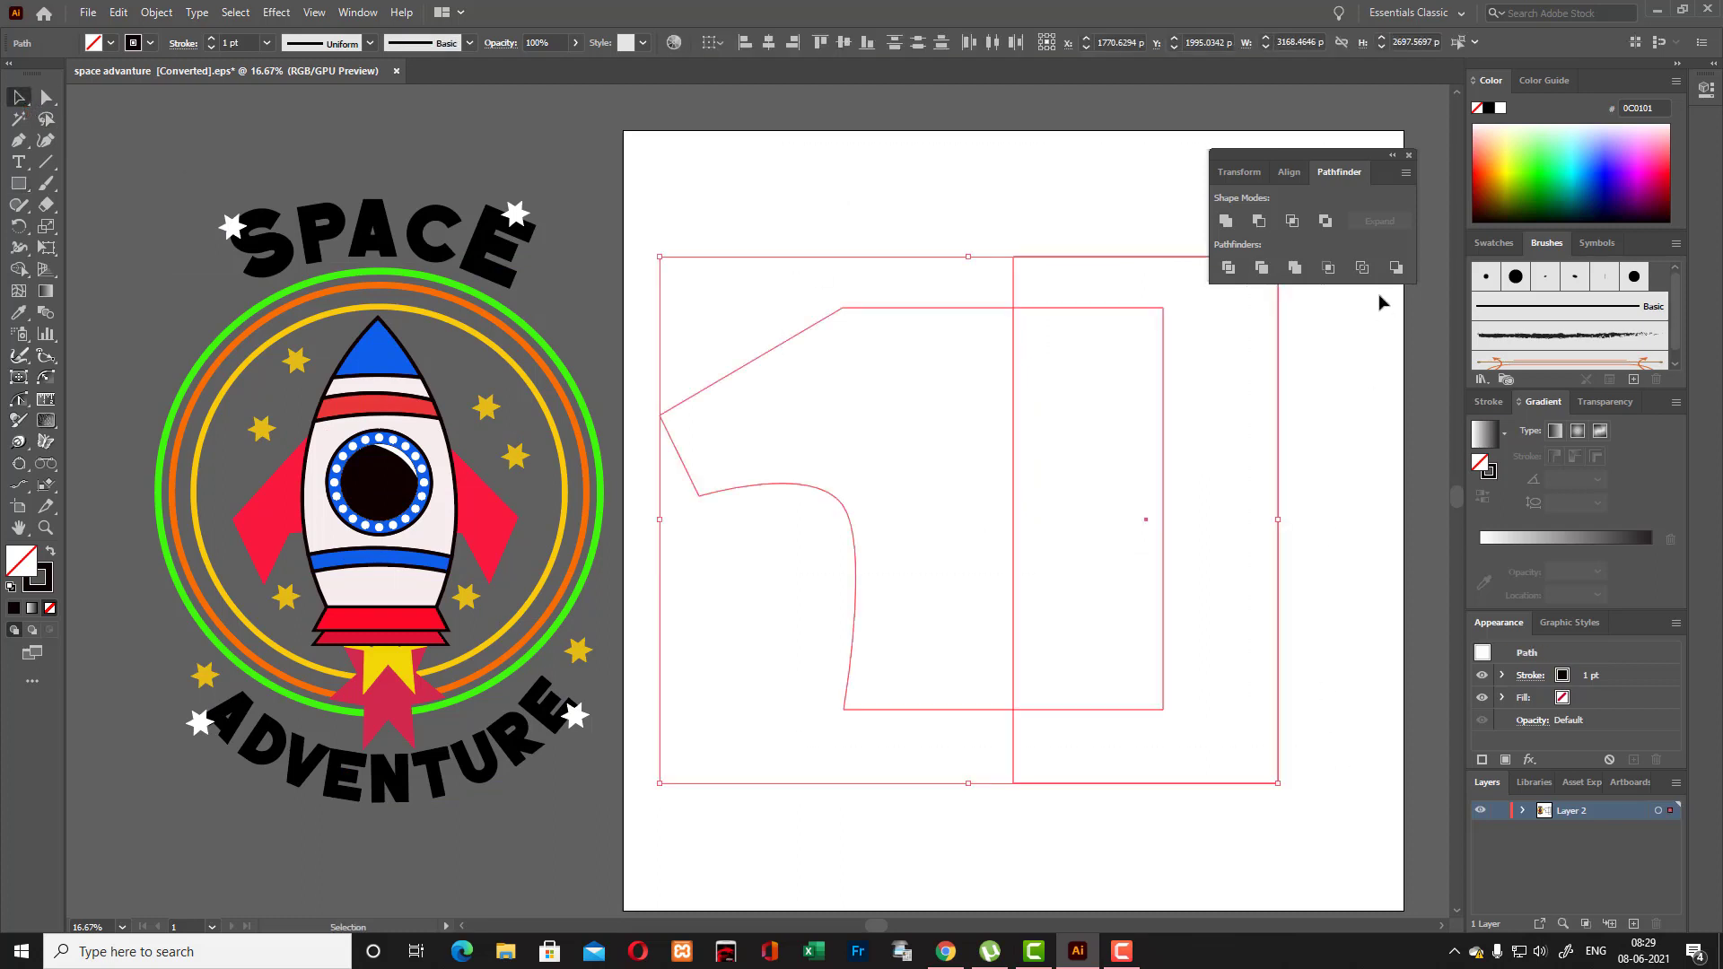
click(1259, 220)
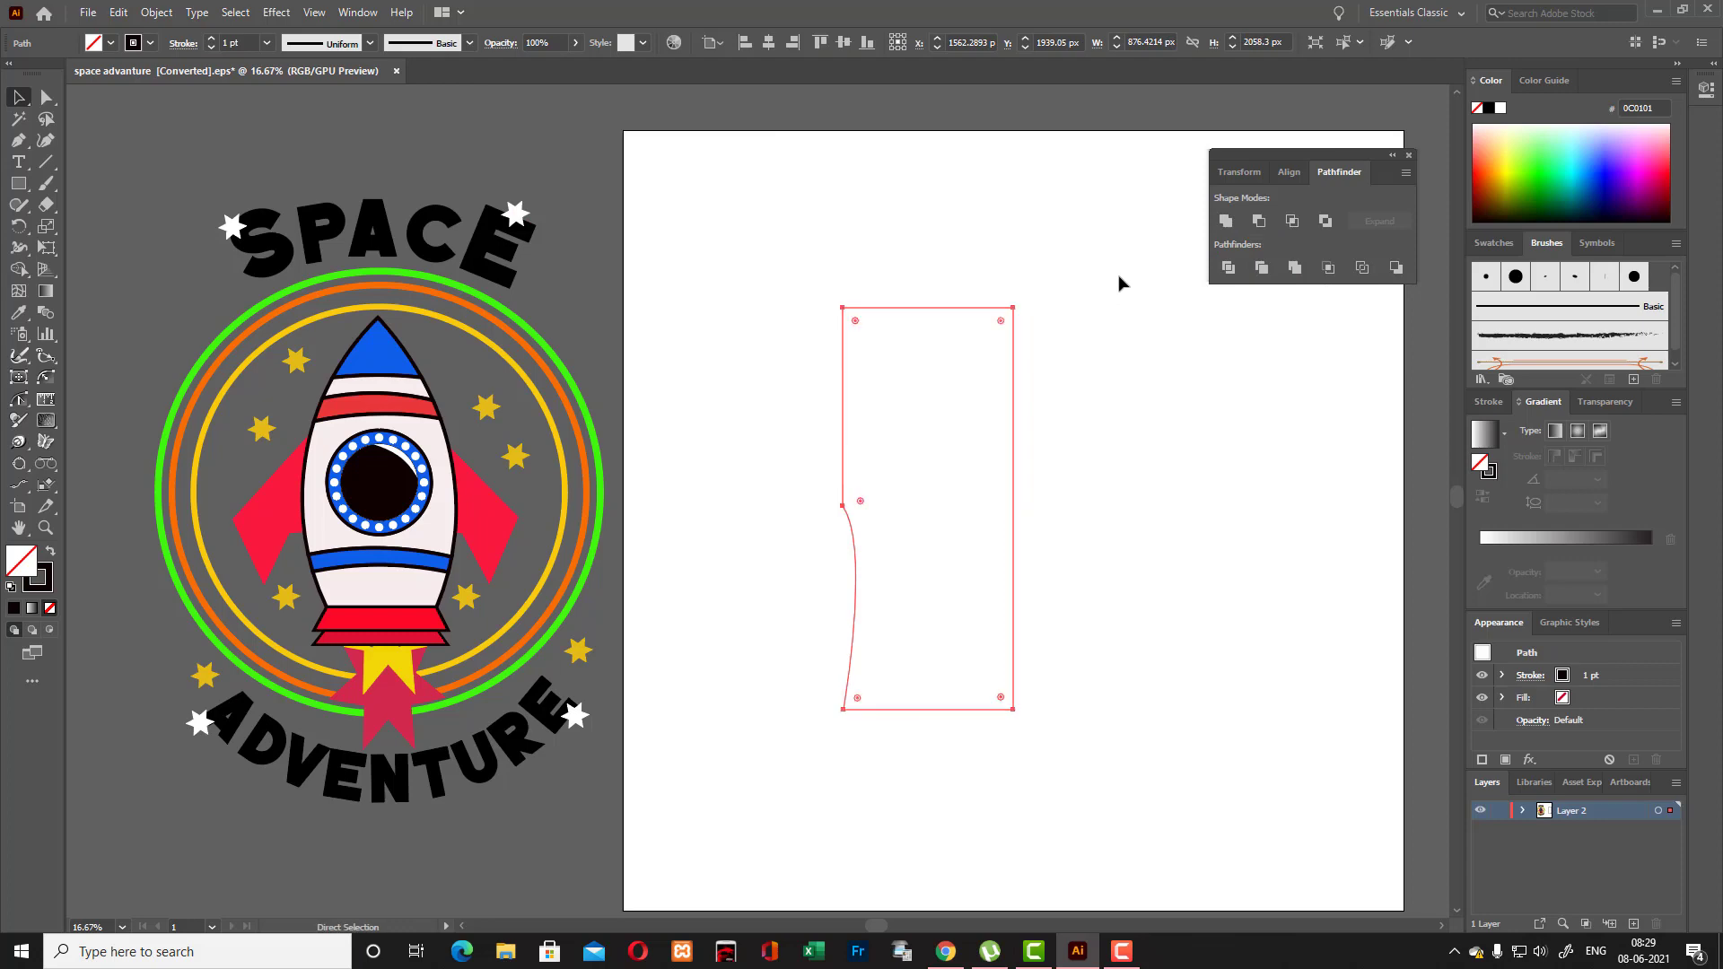
key(ctrl+z)
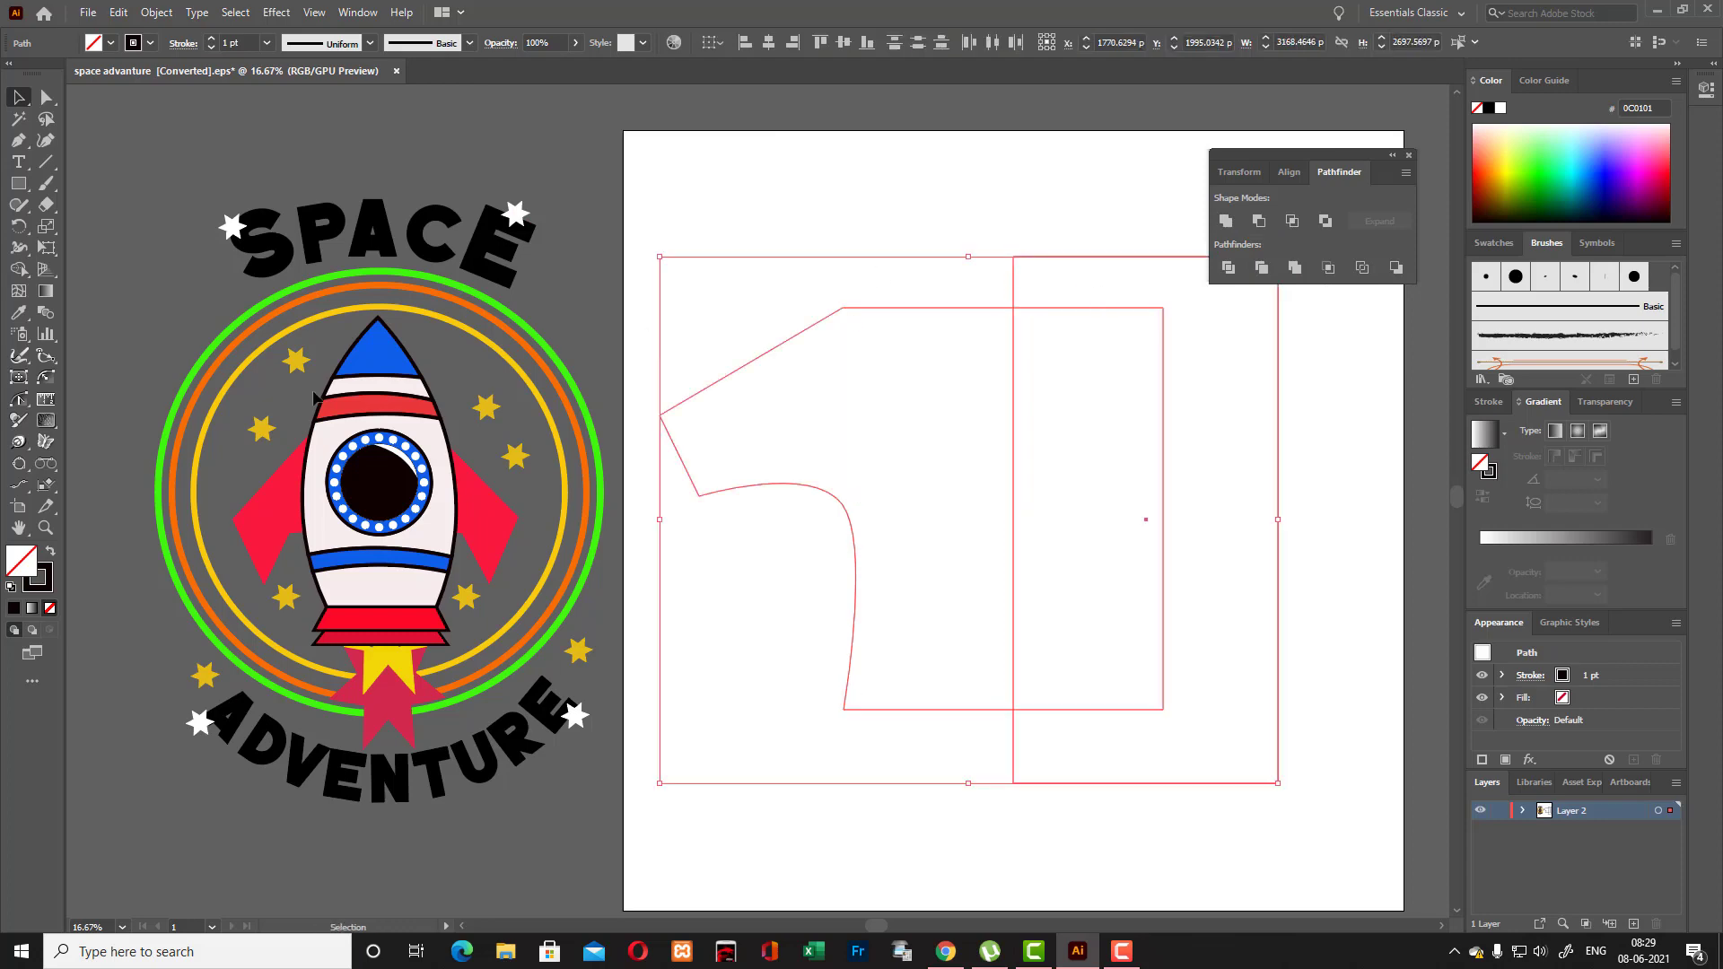
Use the Shape Builder to remove the rectangle and the right half of the shirt outline.
click(18, 269)
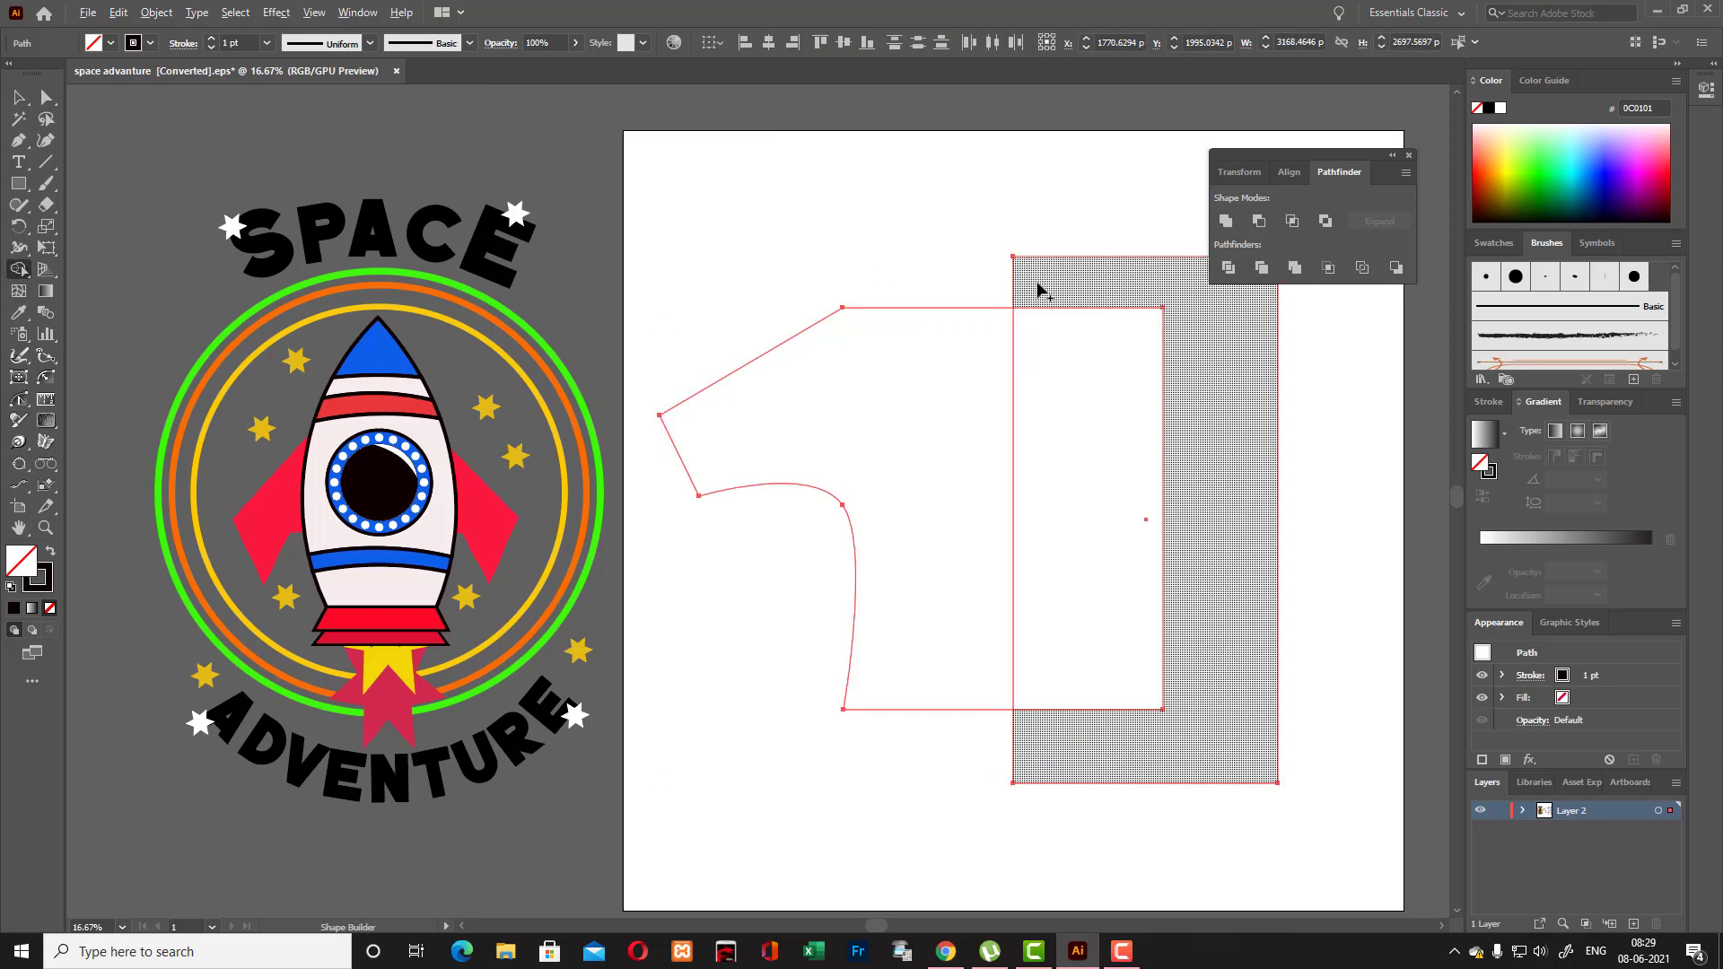
mouse_move(1038, 284)
alt+mouse_down()
mouse_move(1127, 745)
mouse_move(1178, 750)
alt+mouse_up()
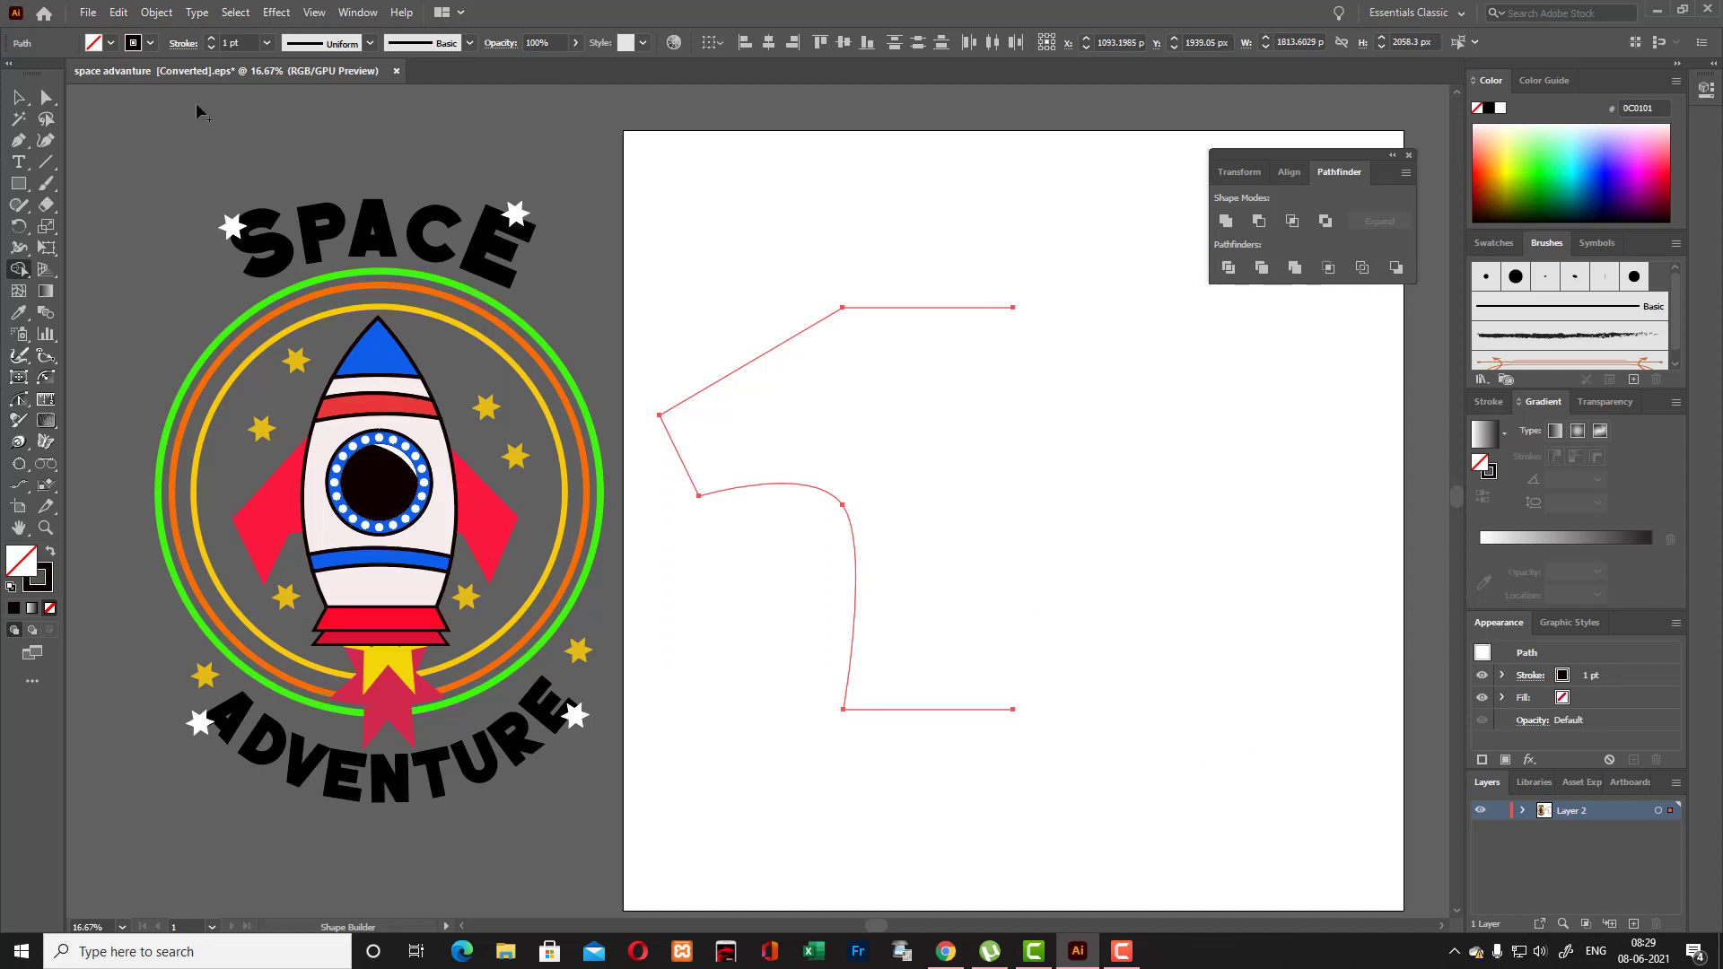
click(27, 101)
click(677, 158)
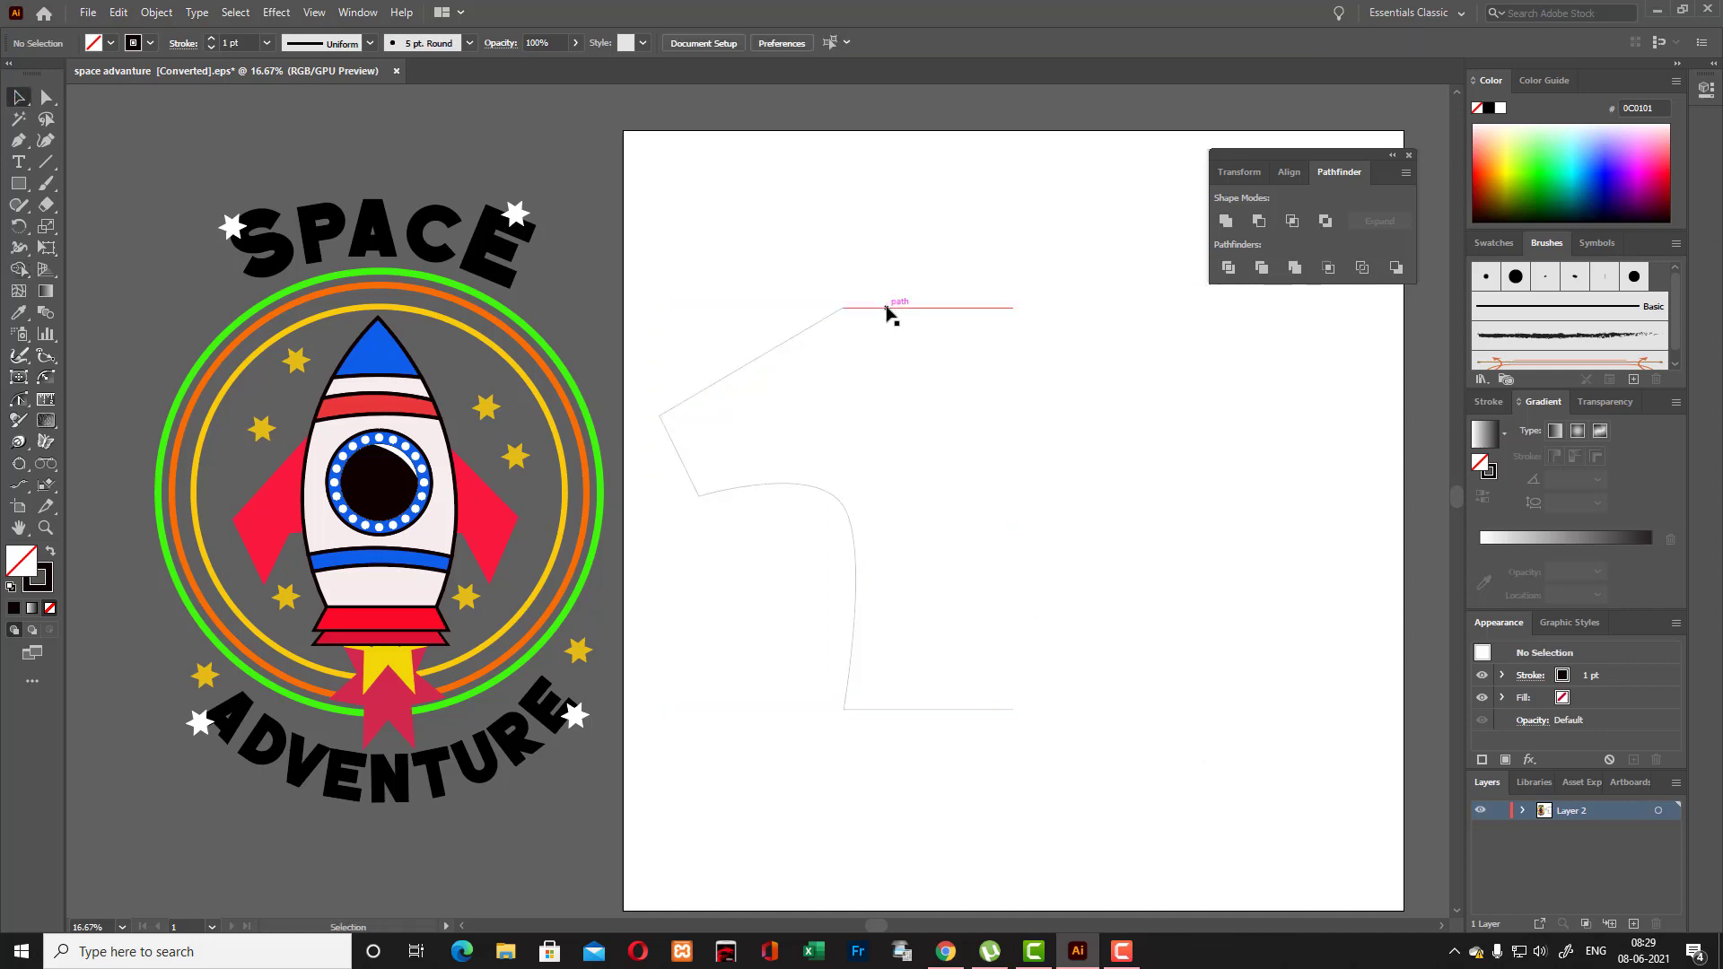
Select the whole left half of the shirt outline and paste a copy directly in front of it.
click(886, 309)
click(885, 262)
drag(700, 352, 1131, 712)
key(a)
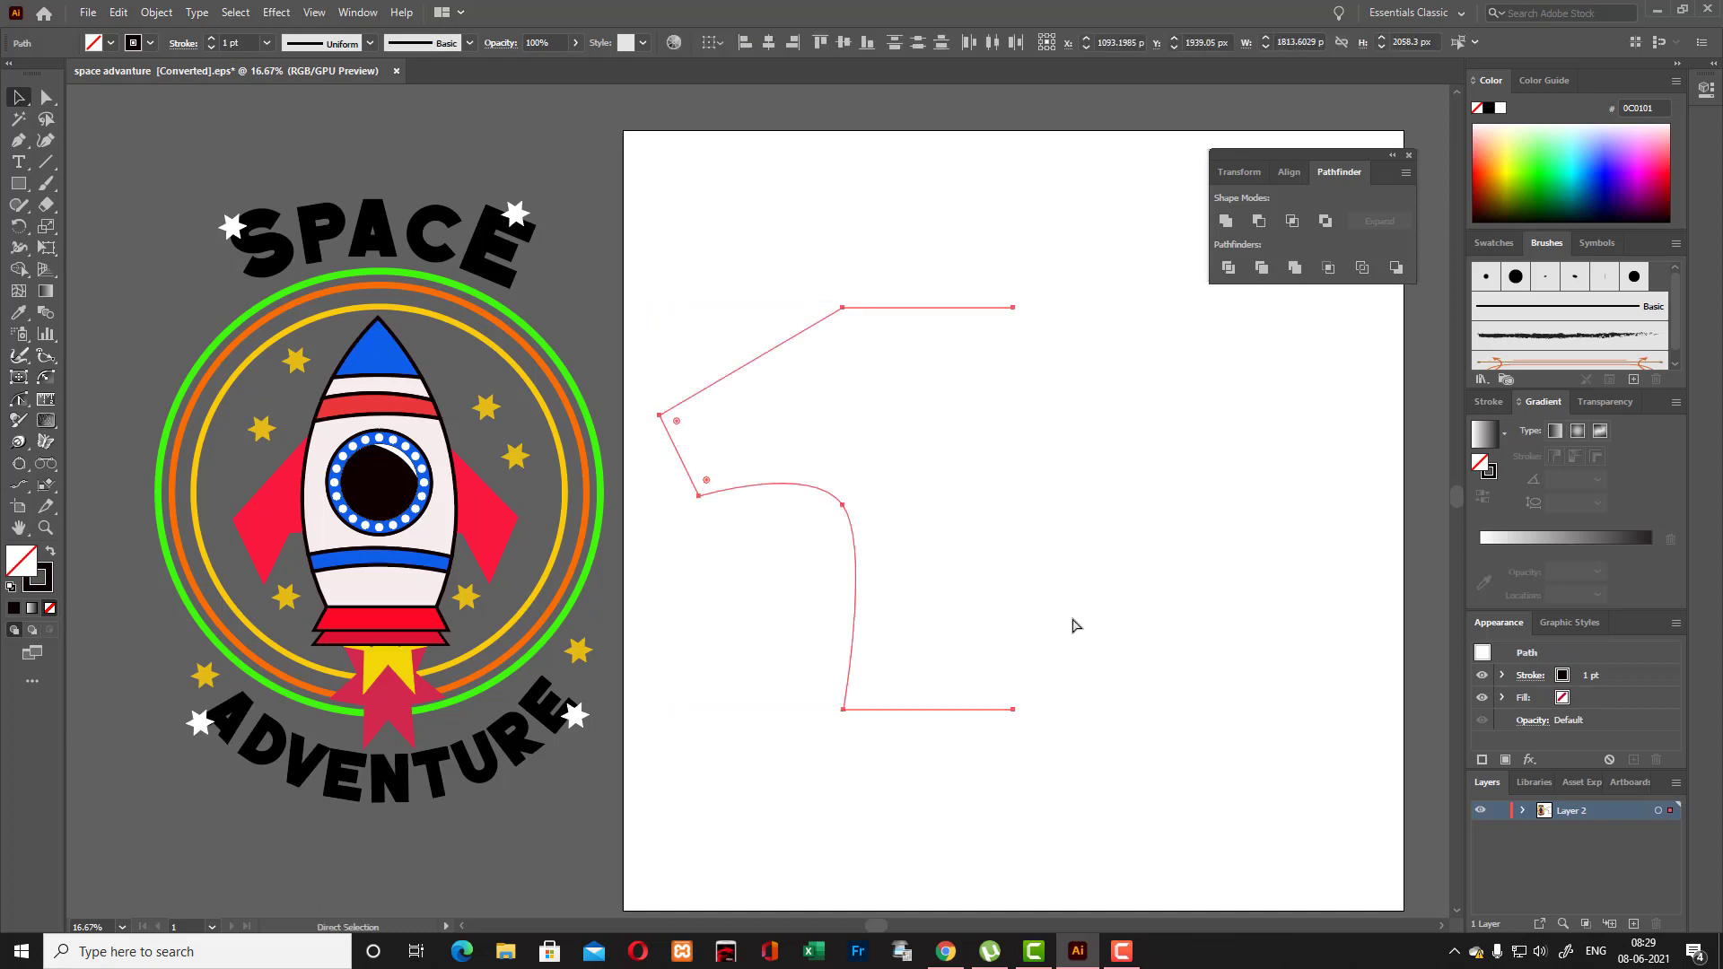
key(v)
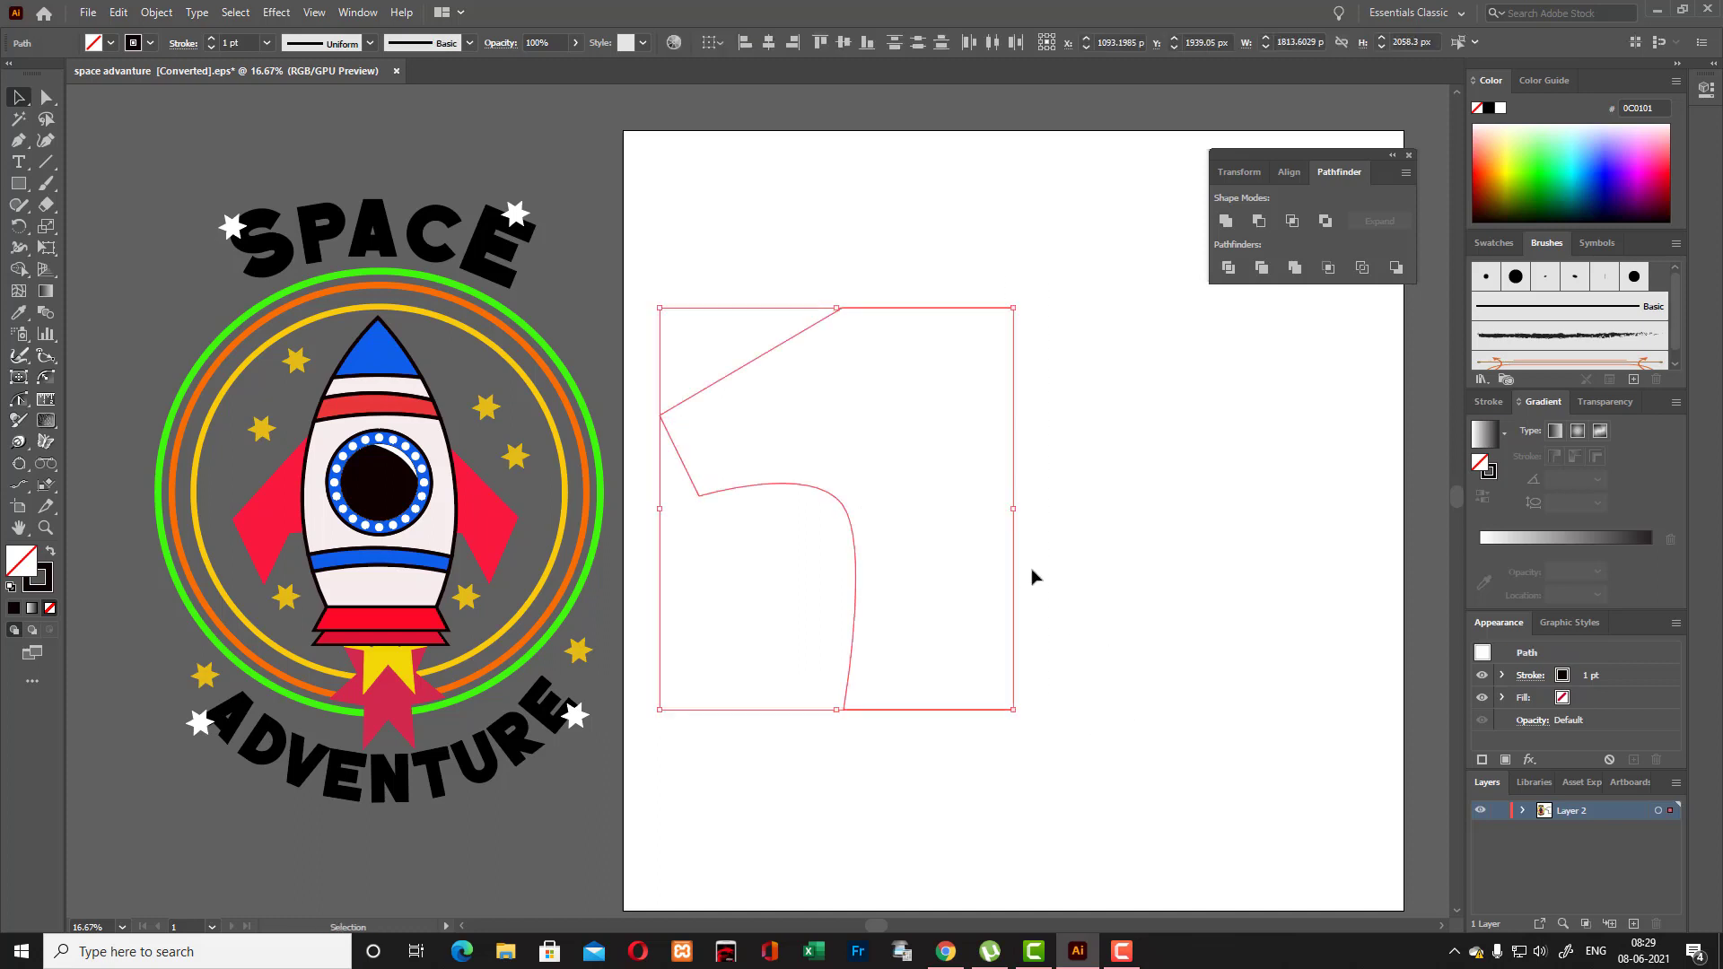
Reflect the pasted half-shirt copy horizontally so its sleeve points to the right.
right_click(930, 453)
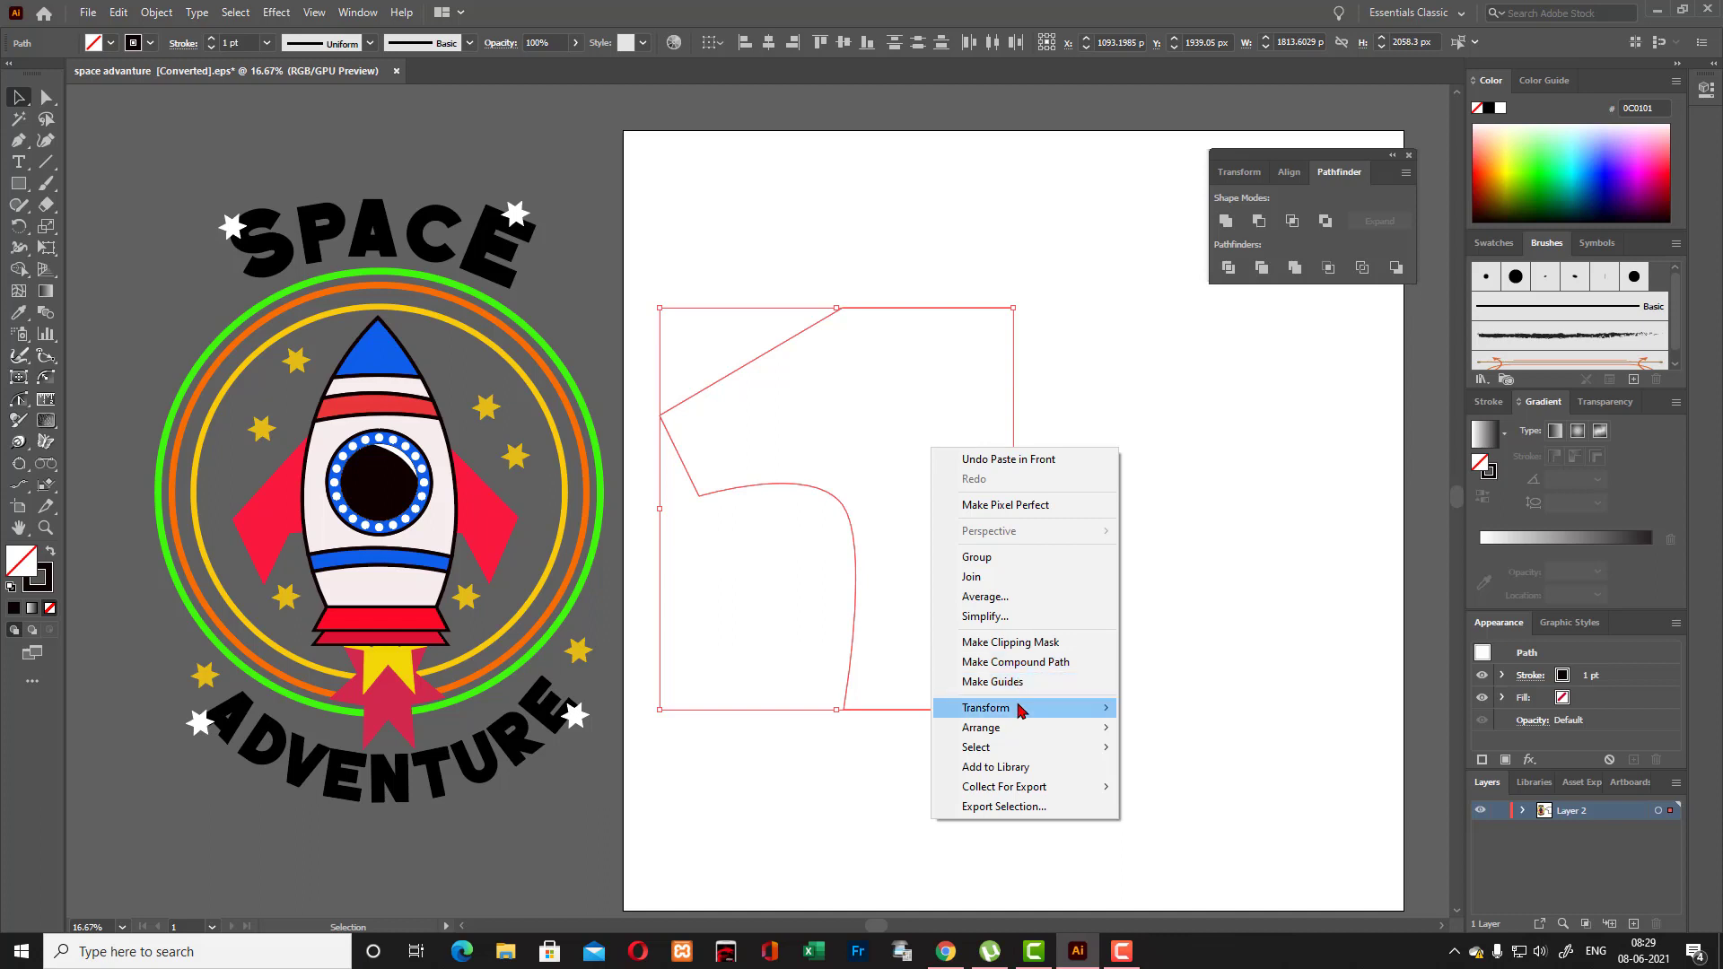
mouse_move(1026, 709)
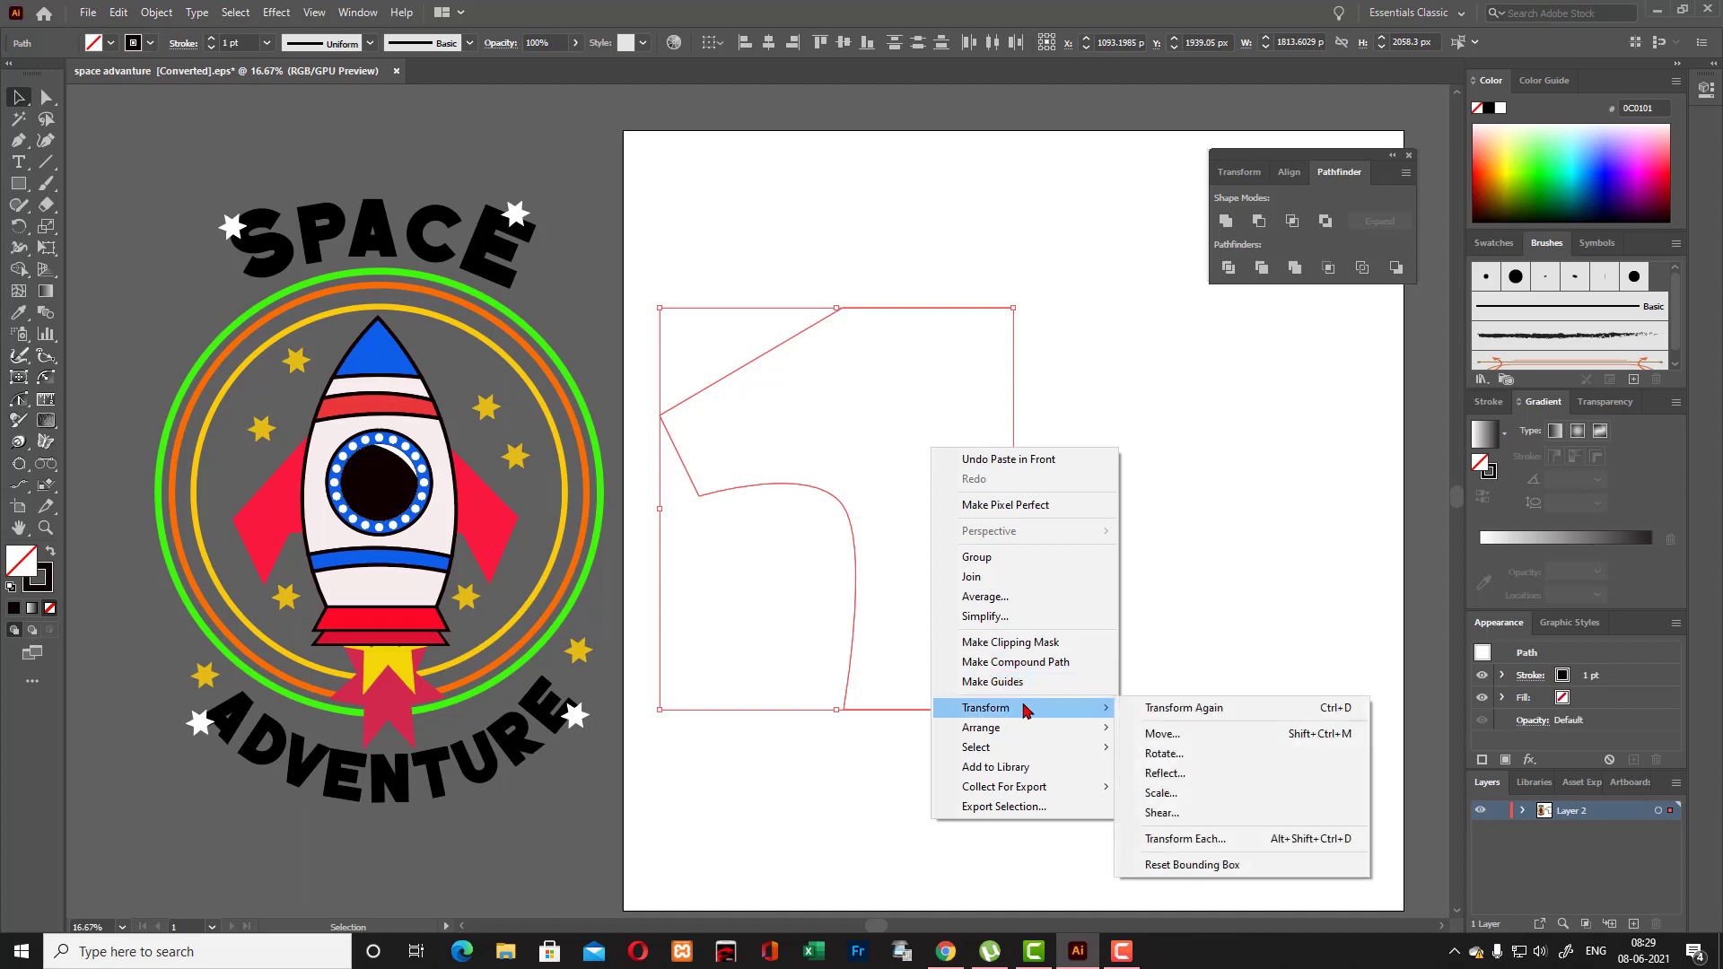
click(1165, 773)
click(877, 589)
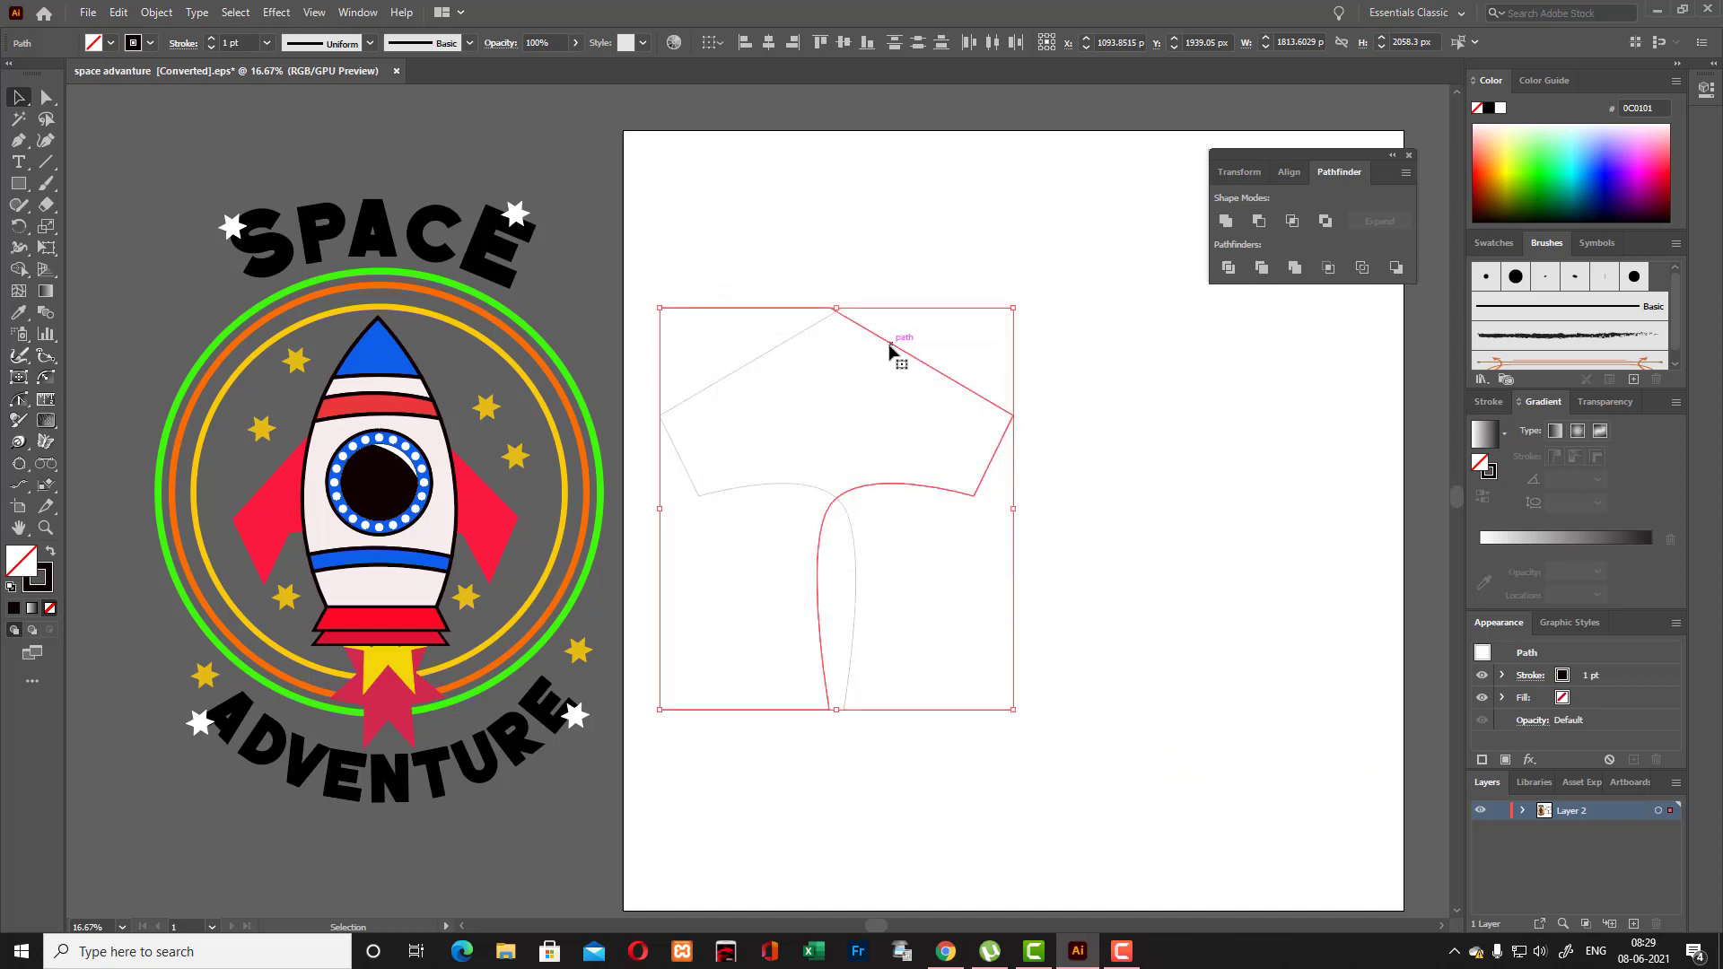
Try to move the mirrored half to the right, inspect the neckline overlap in outline view, and undo the move.
drag(890, 350, 1149, 350)
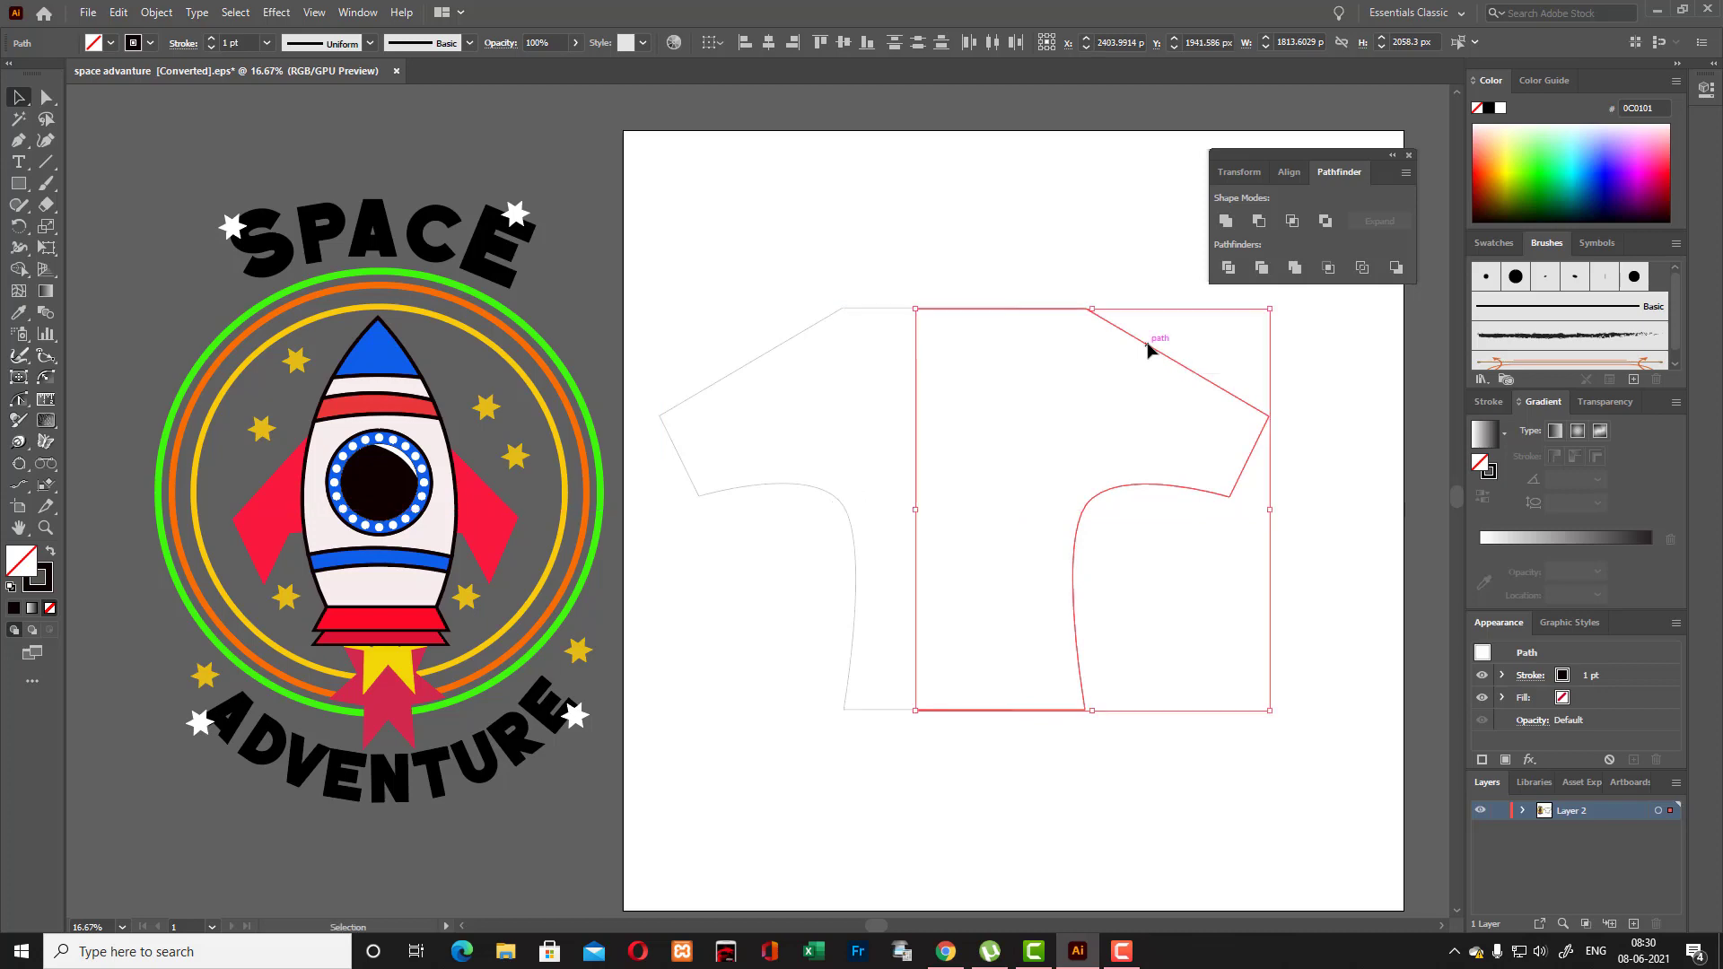
key(a)
key(ctrl+y)
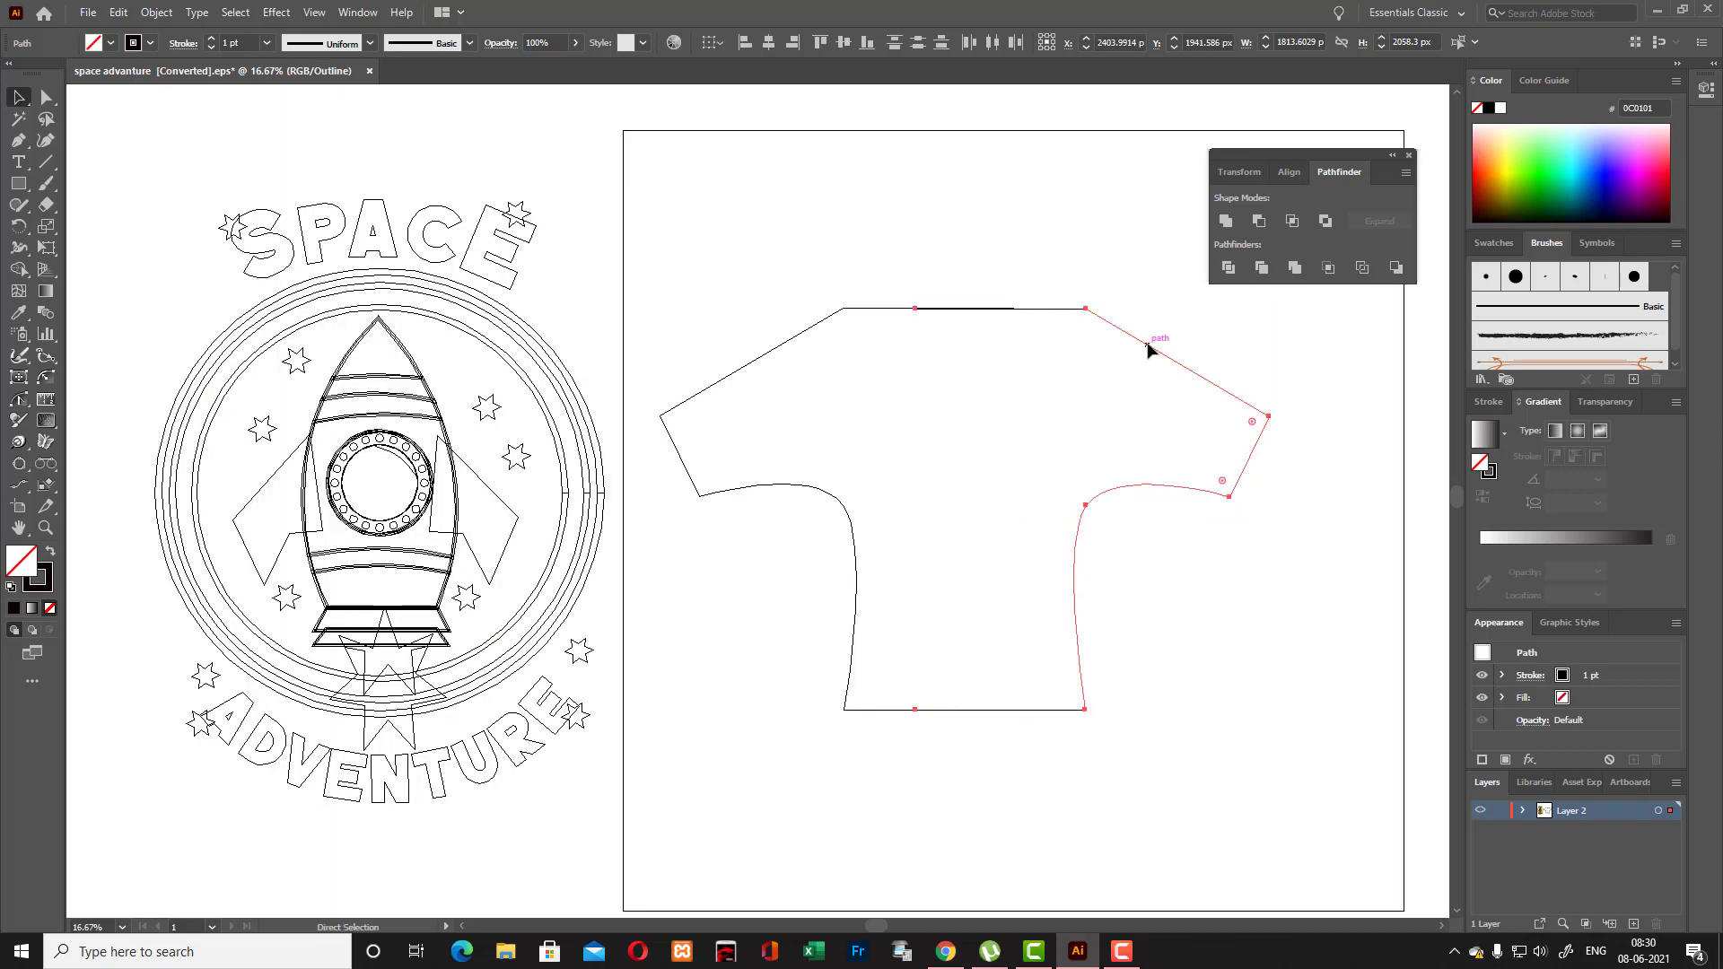
key(ctrl+plus)
key(ctrl+plus)
scroll(804, 467, up, 4)
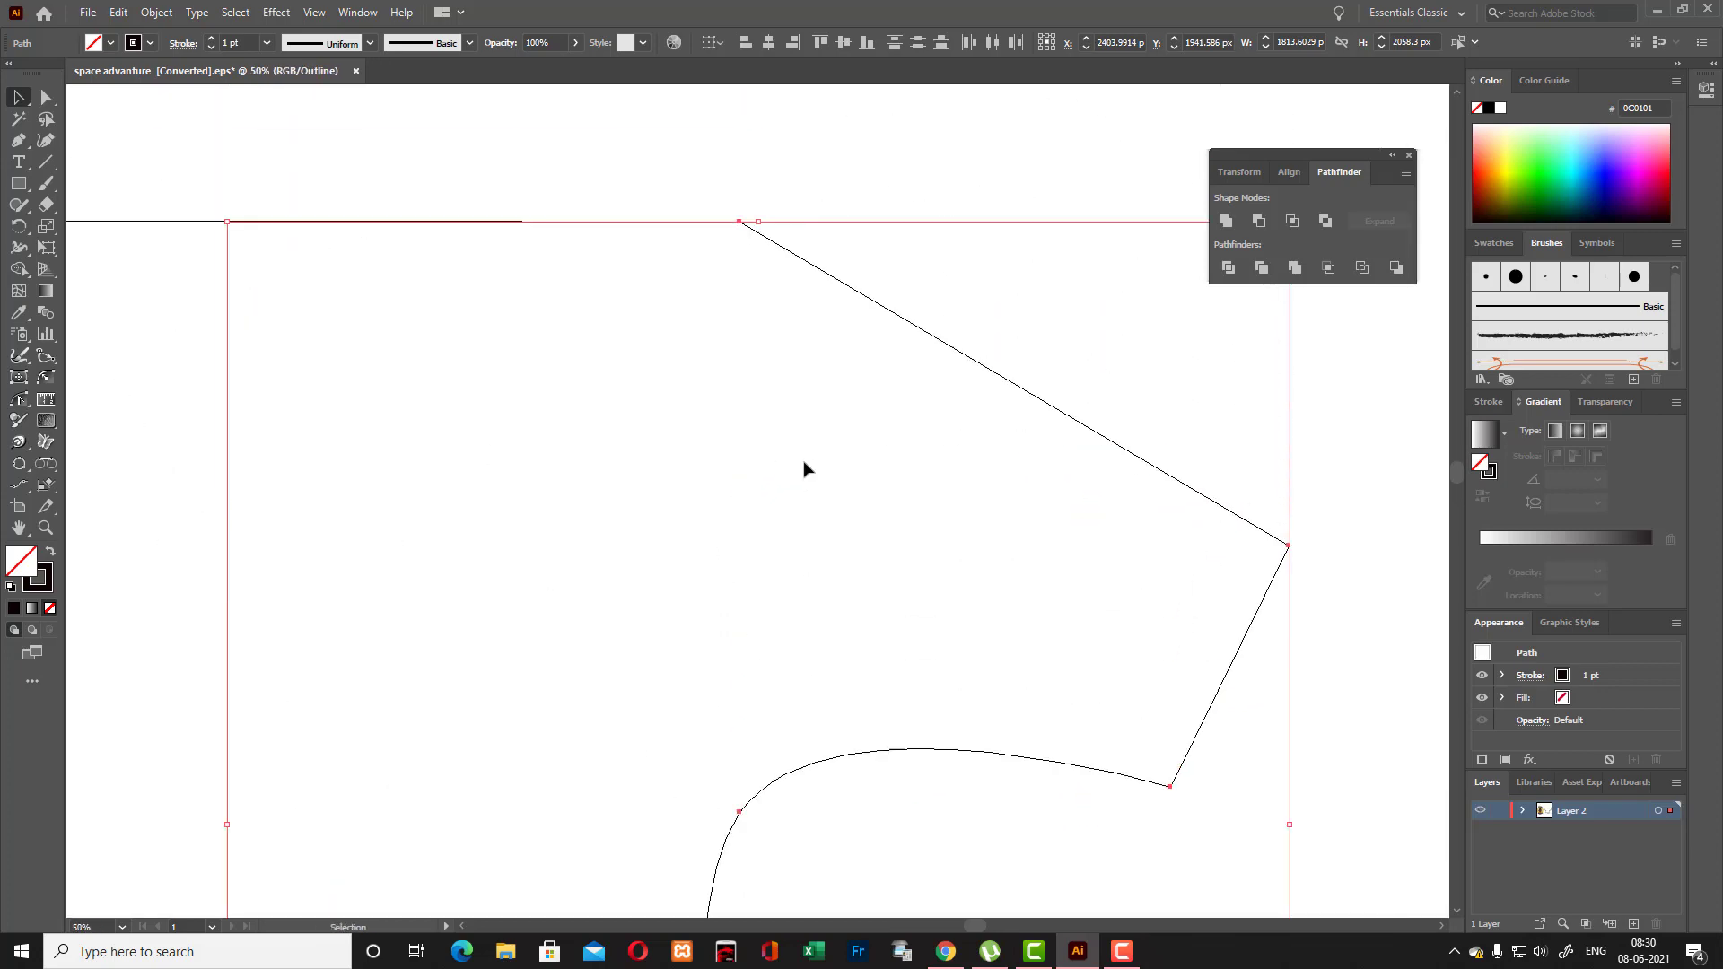
scroll(804, 468, up, 1)
click(788, 435)
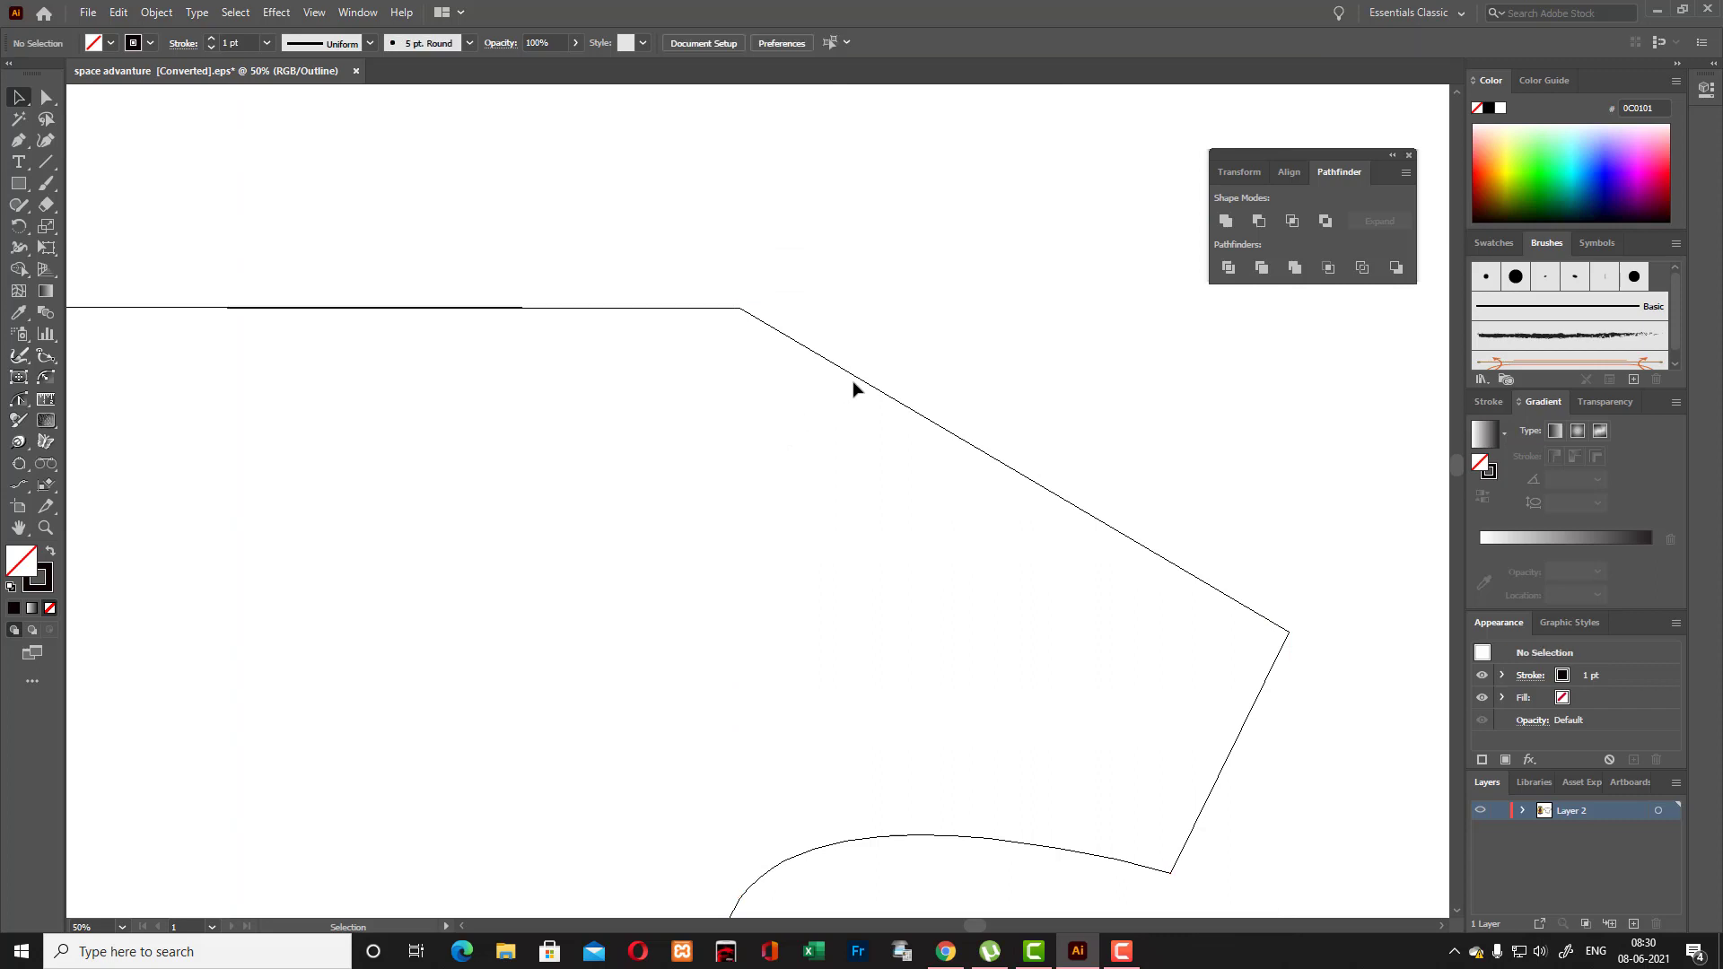
drag(862, 380, 865, 377)
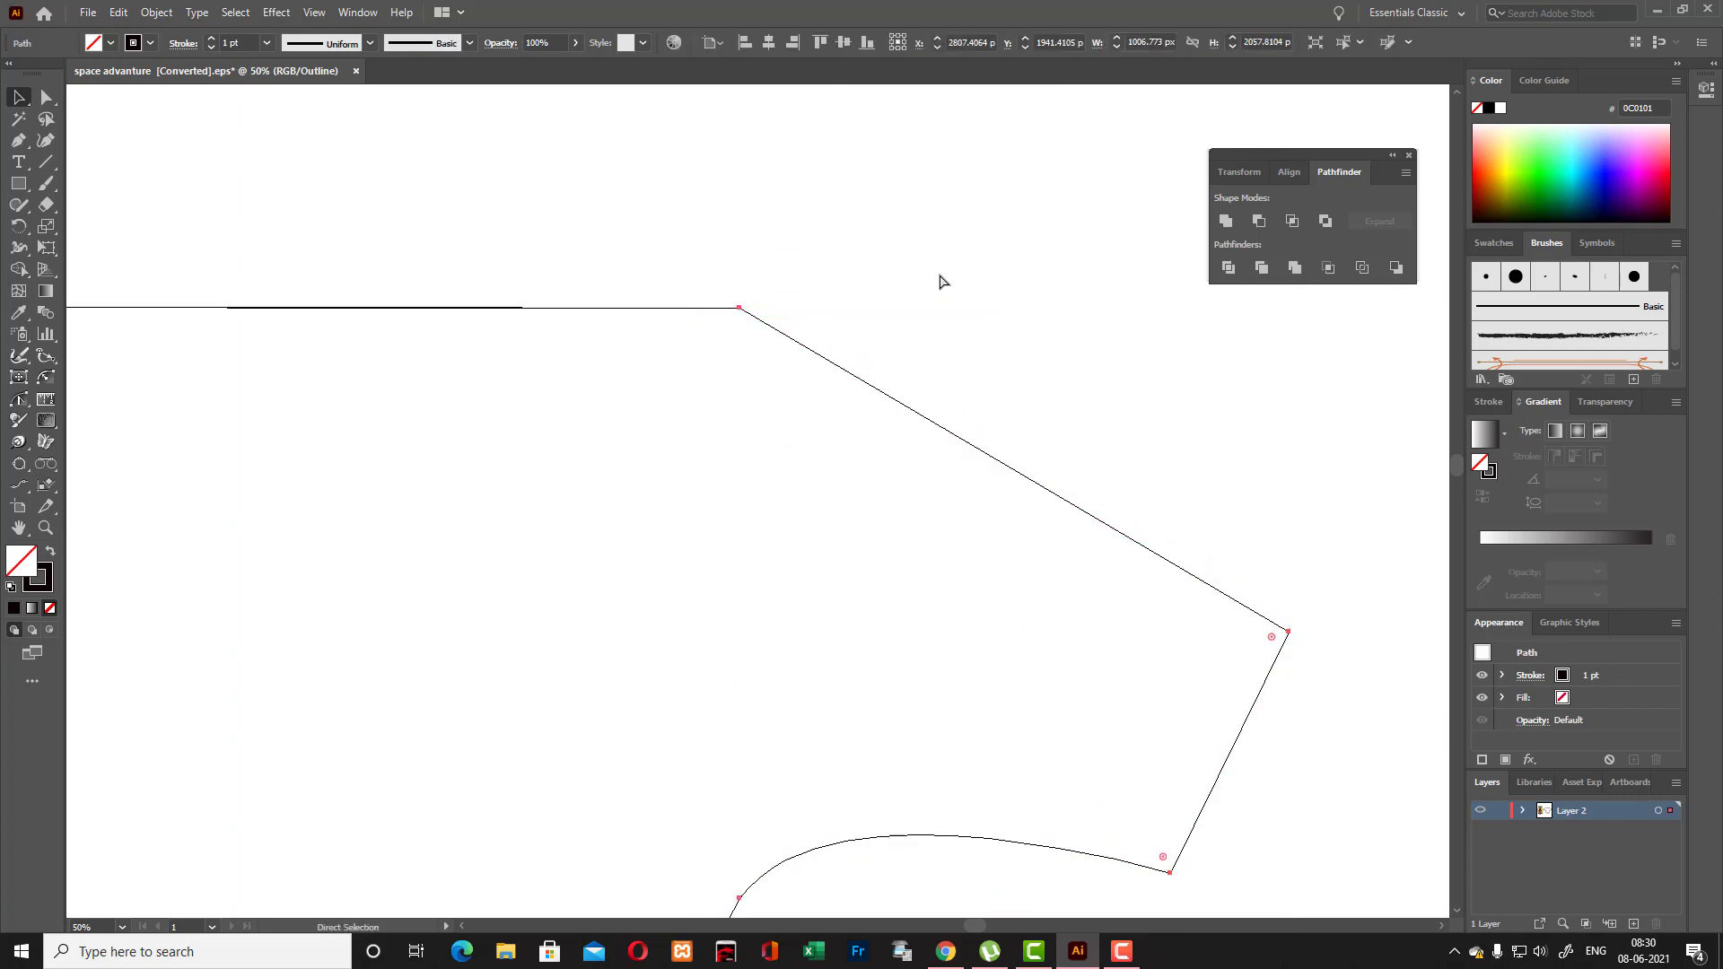
key(ctrl+z)
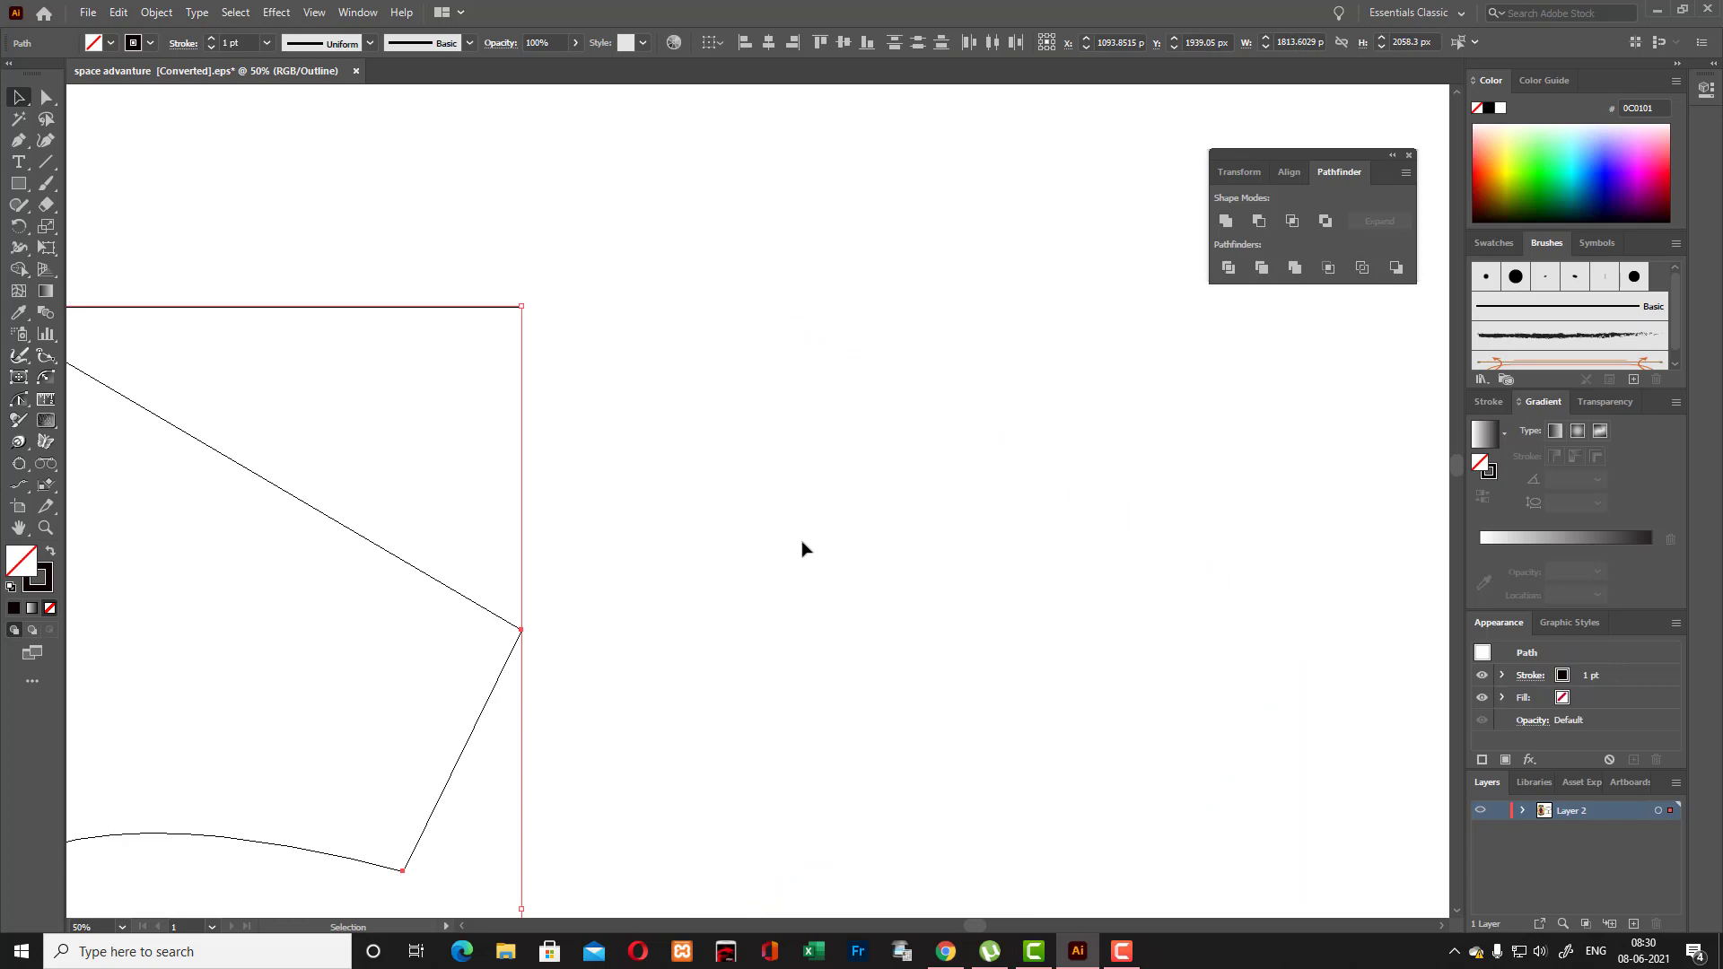
Try again to move the mirrored half to the right of the left half, and undo the move.
key(space)
drag(979, 927, 908, 865)
drag(804, 389, 1037, 406)
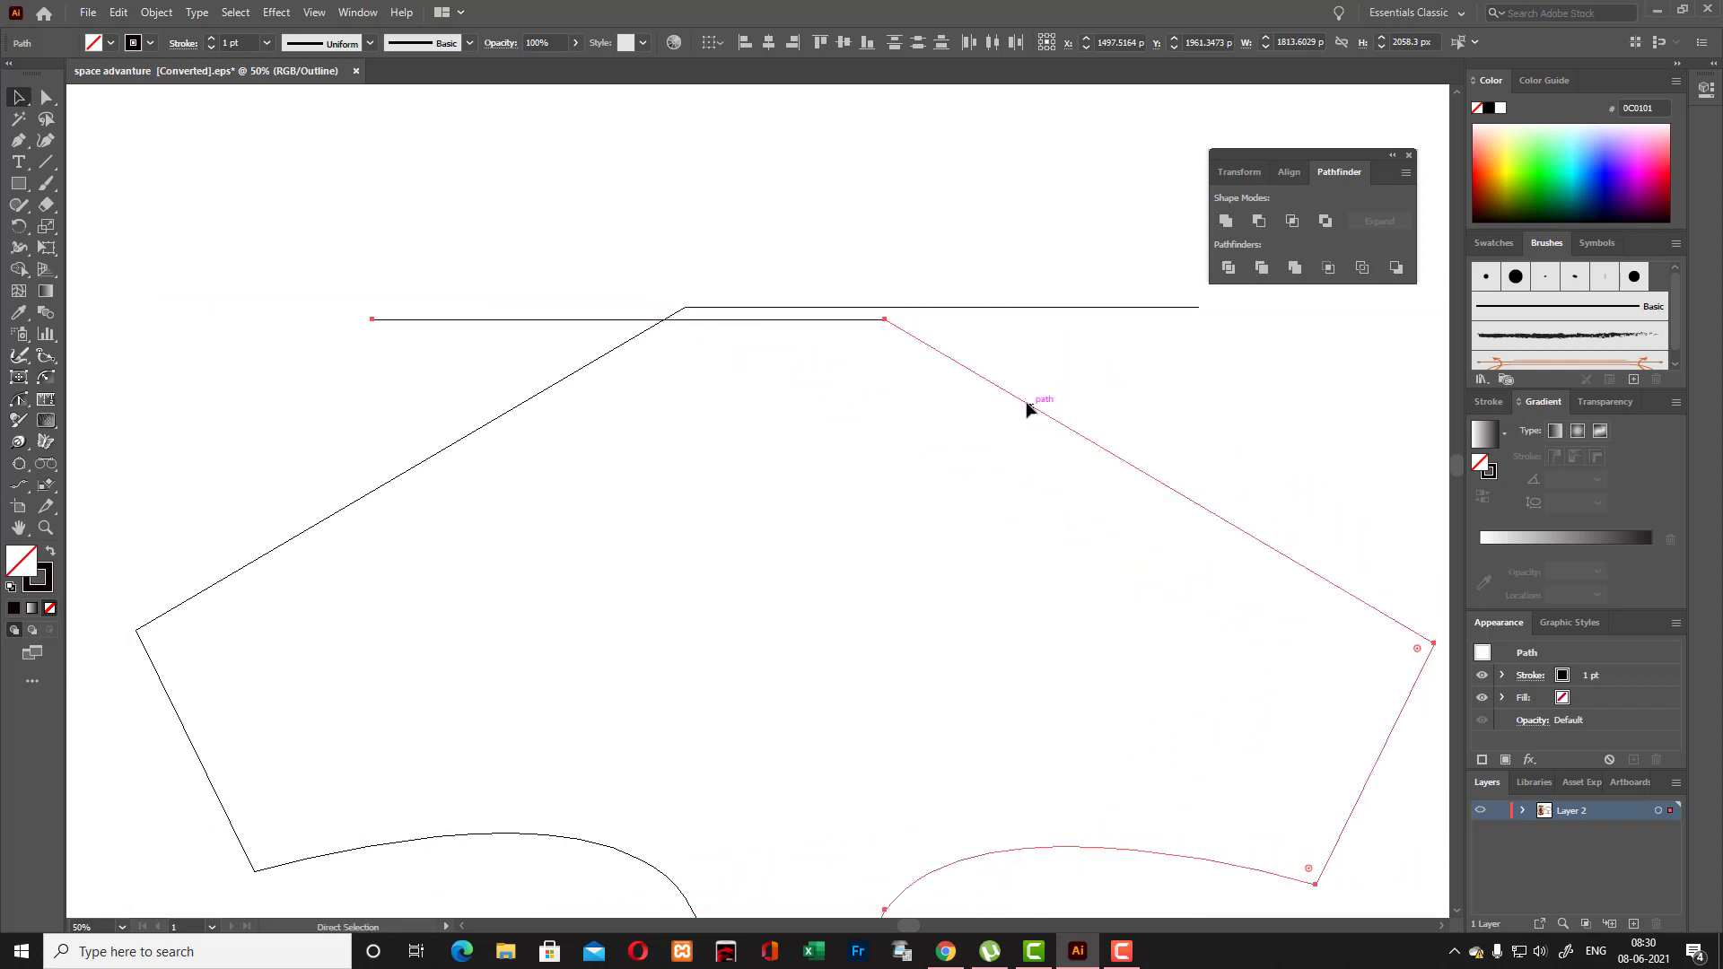
key(ctrl+z)
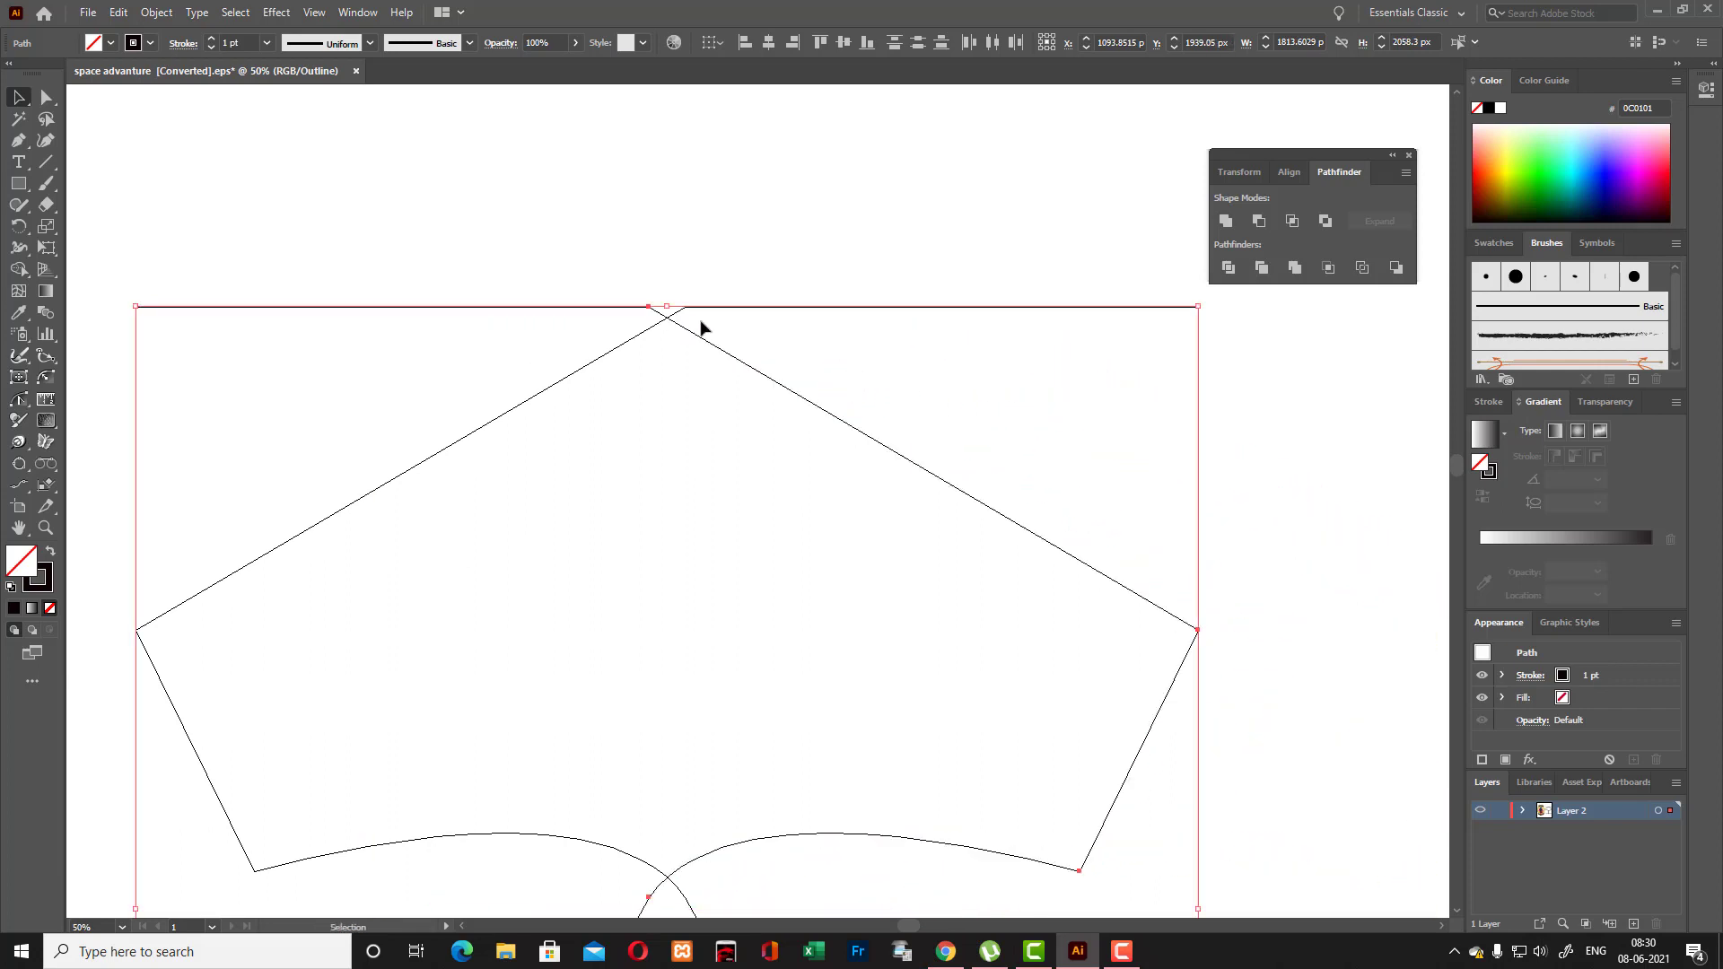
Select all parts of the mirrored half and group them.
shift+click(874, 437)
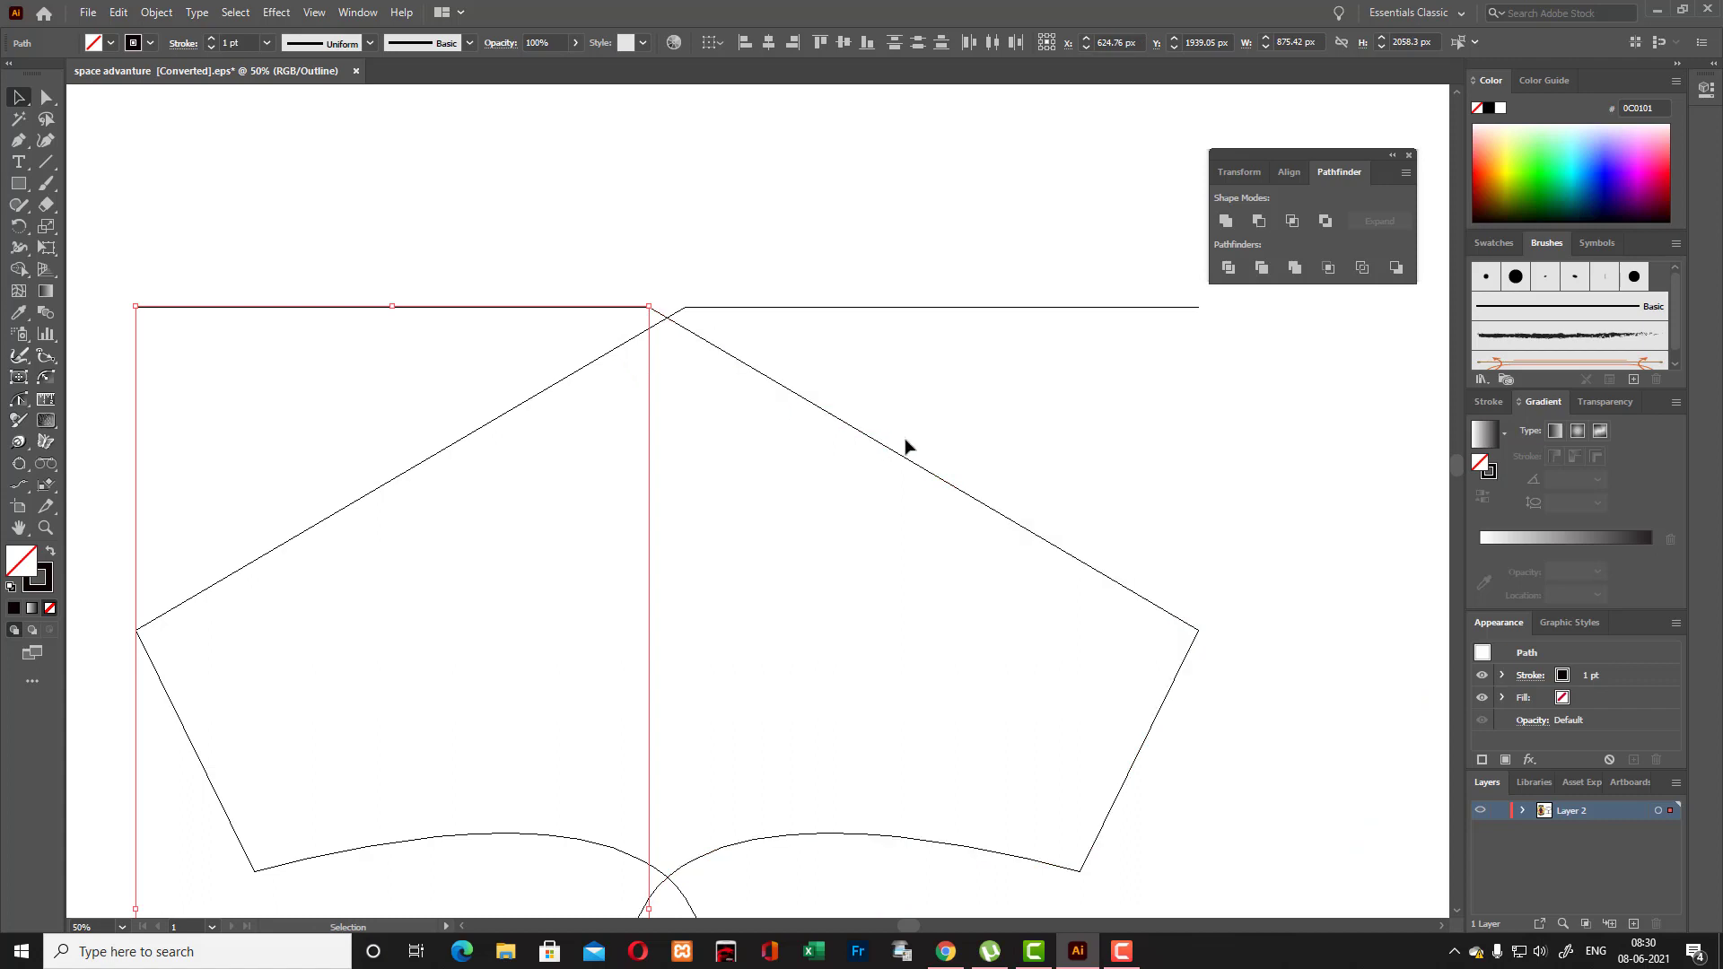
shift+click(909, 463)
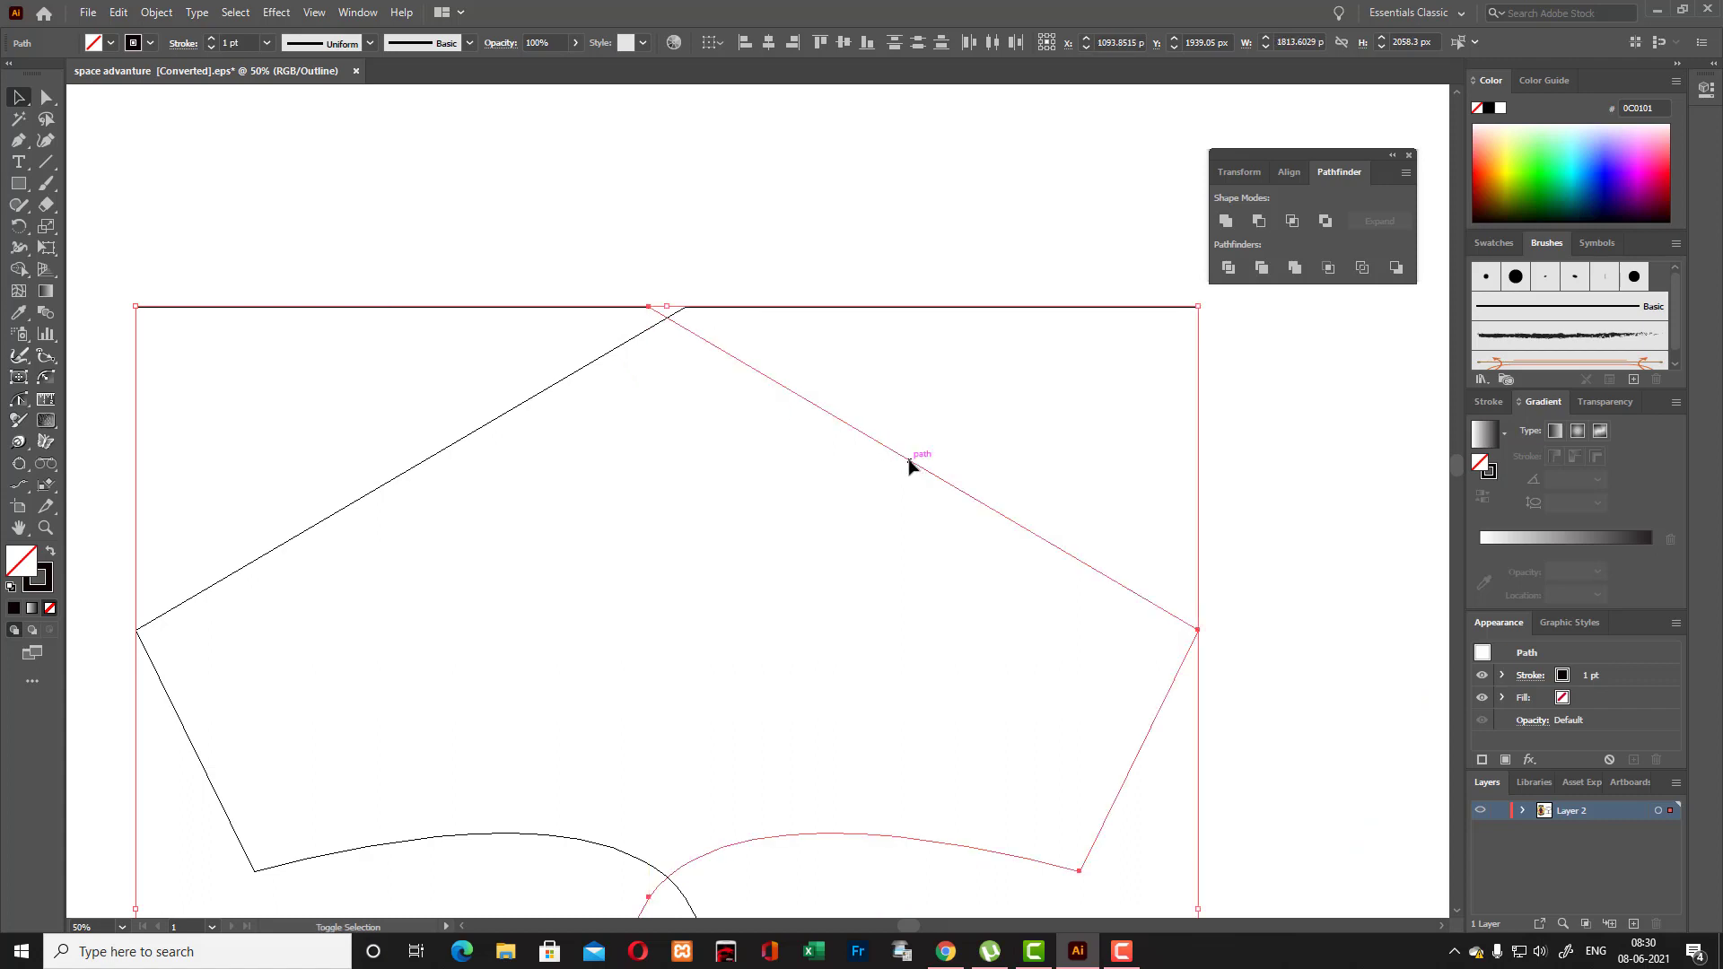
key(ctrl+g)
key(v)
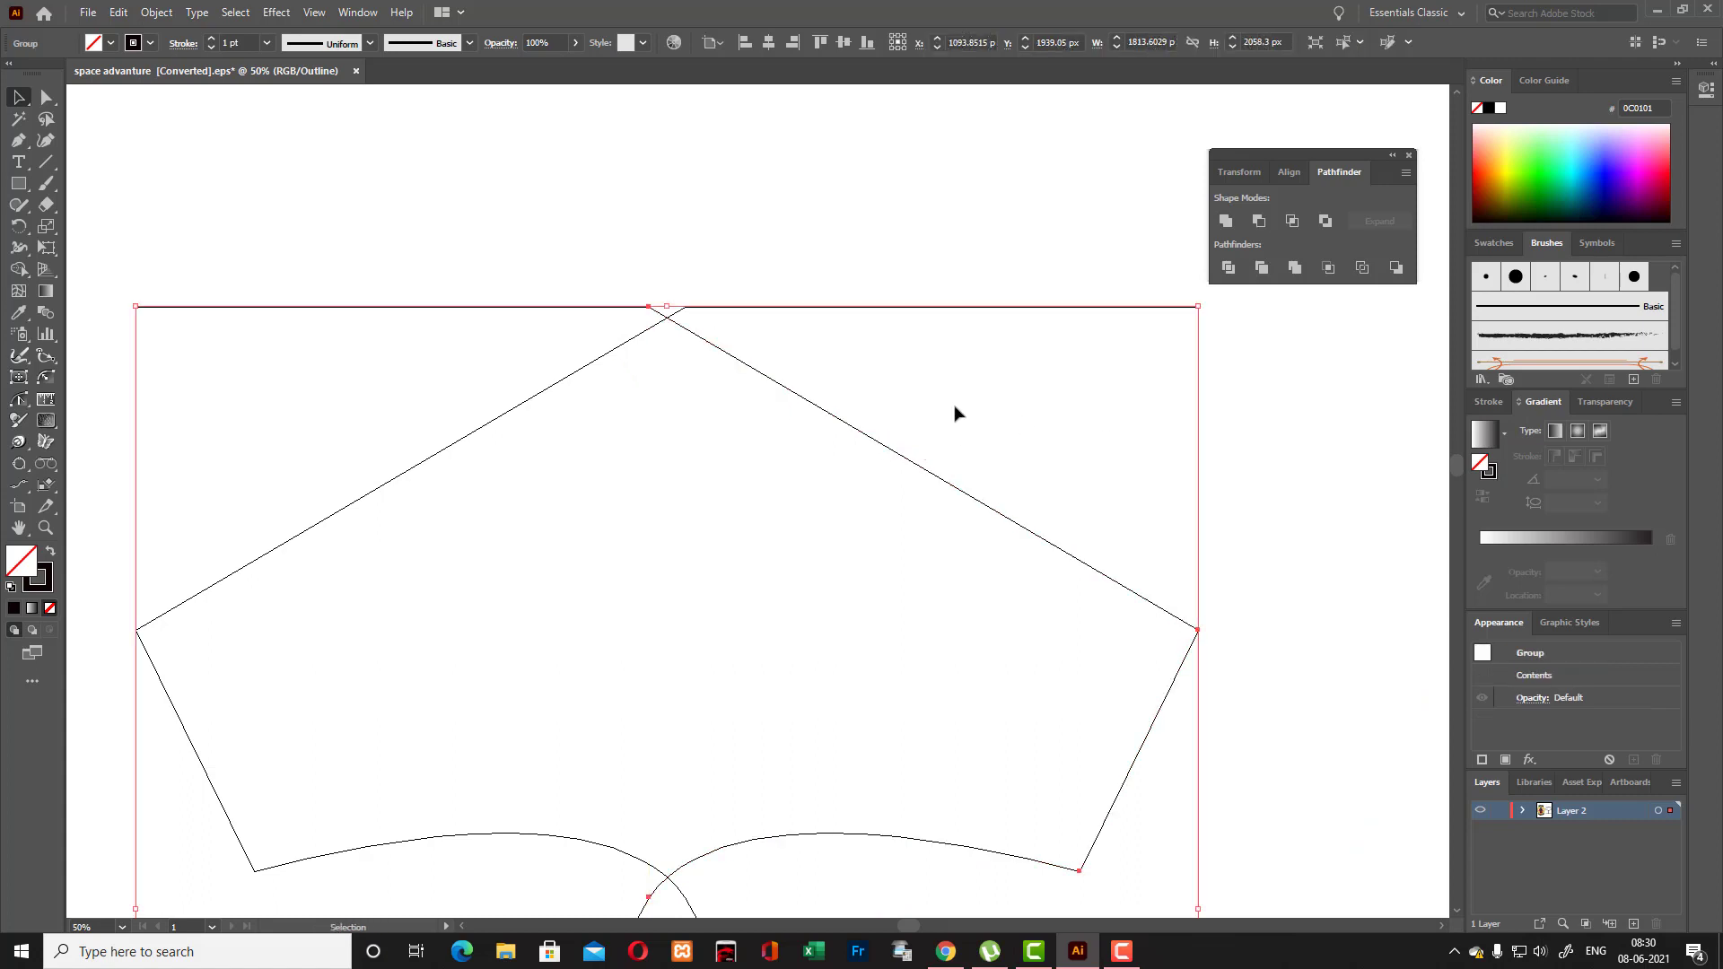
drag(862, 423, 1080, 415)
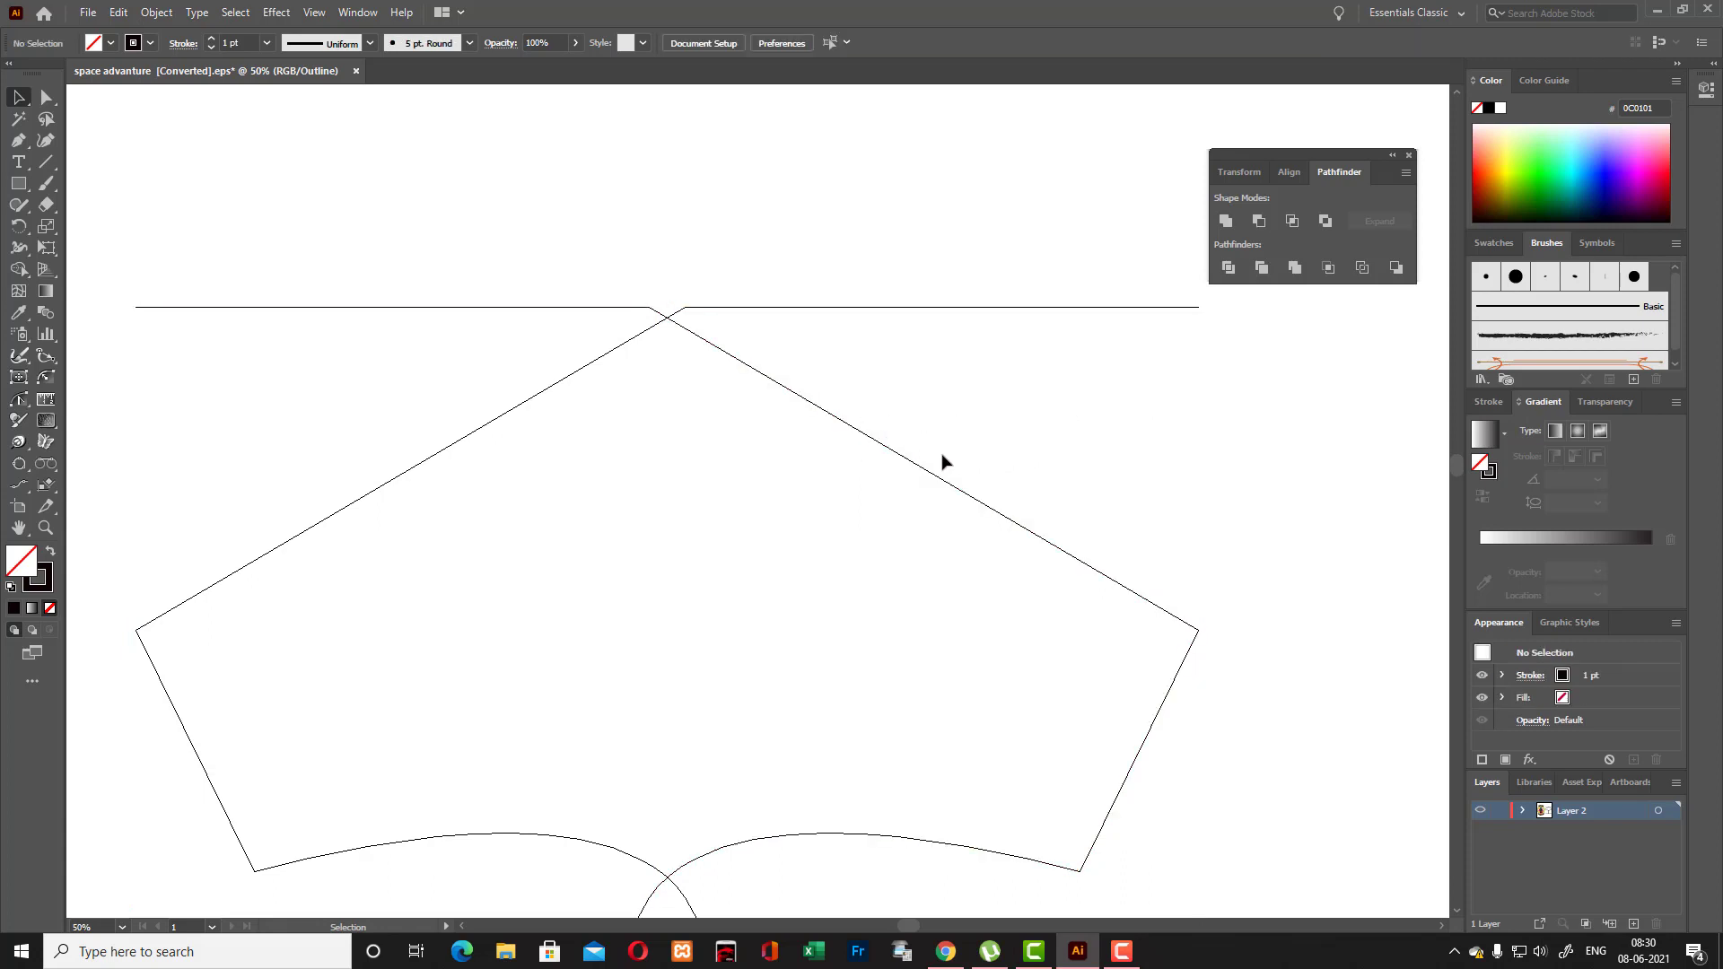
drag(917, 466, 1491, 465)
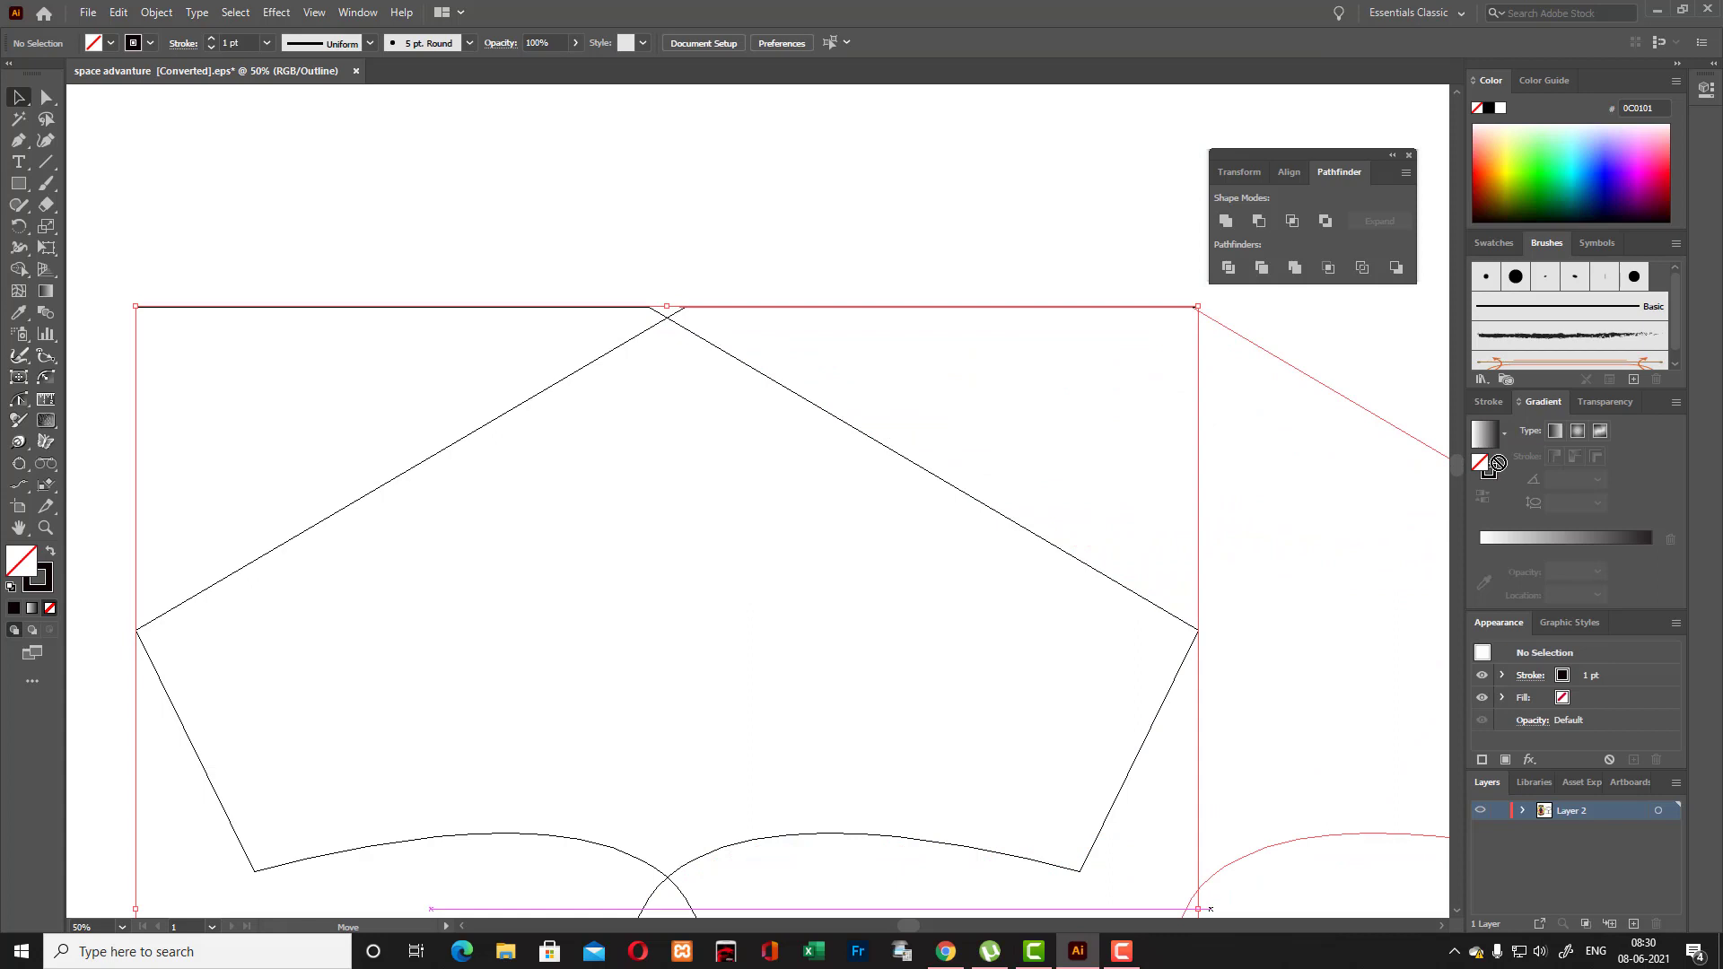
drag(1504, 464, 1499, 467)
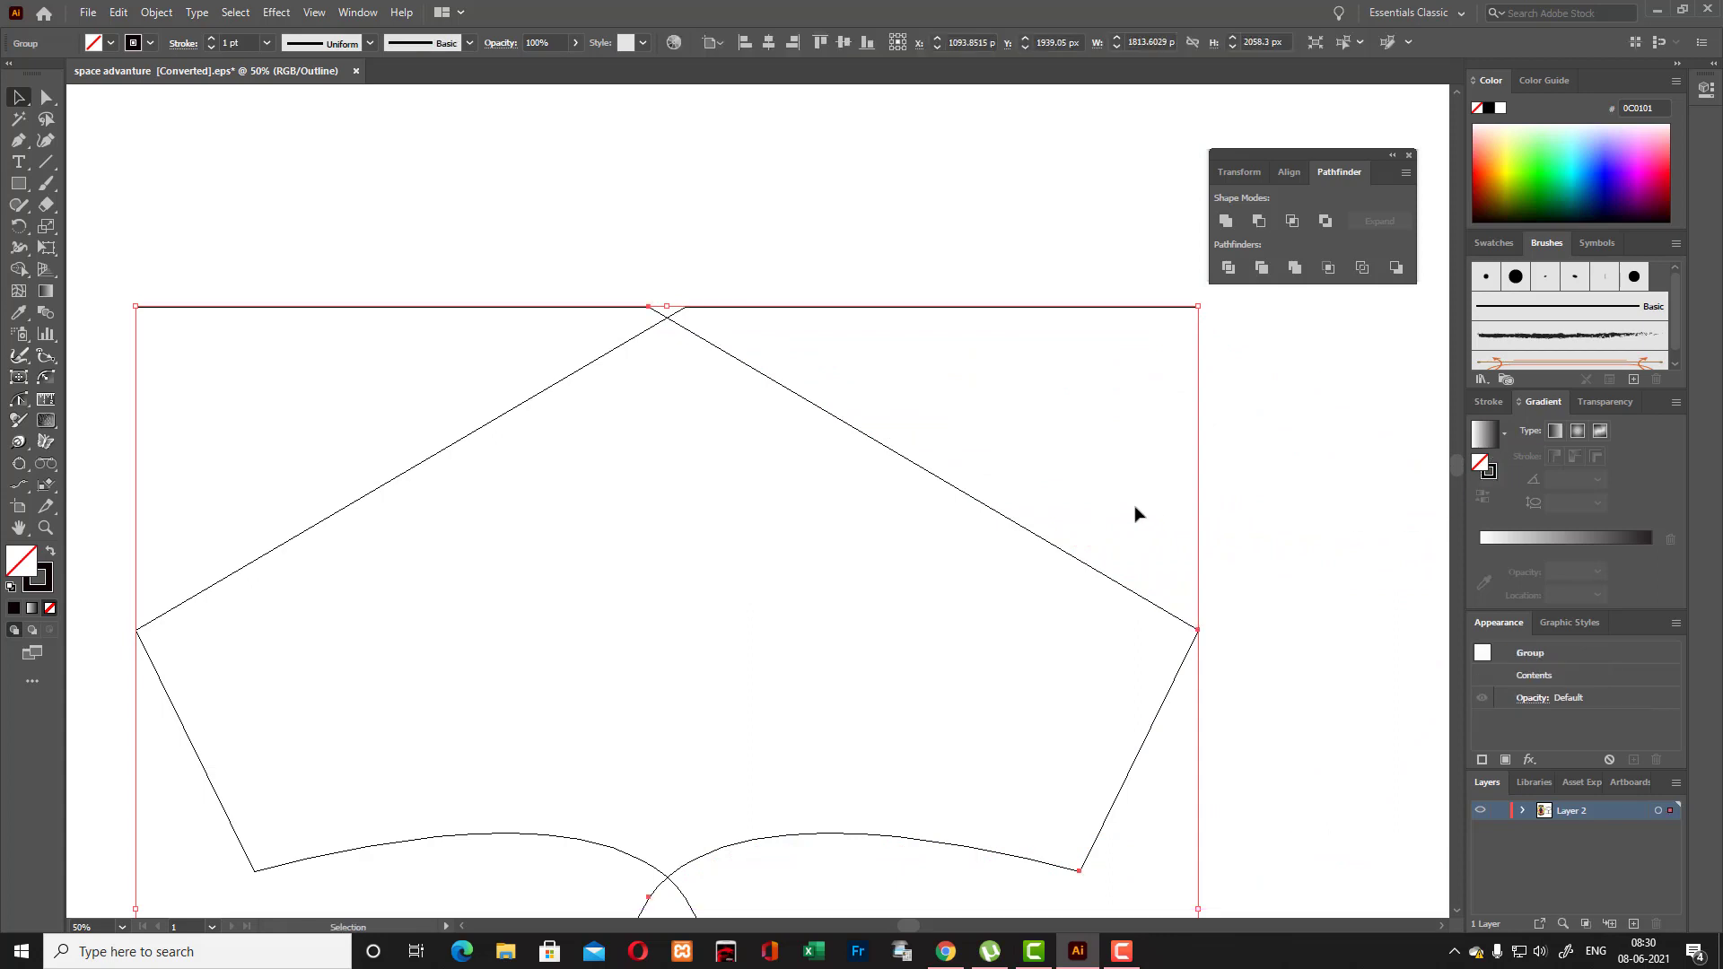
Move the grouped mirrored half horizontally to the right until its neckline and hem complete the shirt outline.
key(ctrl+minus)
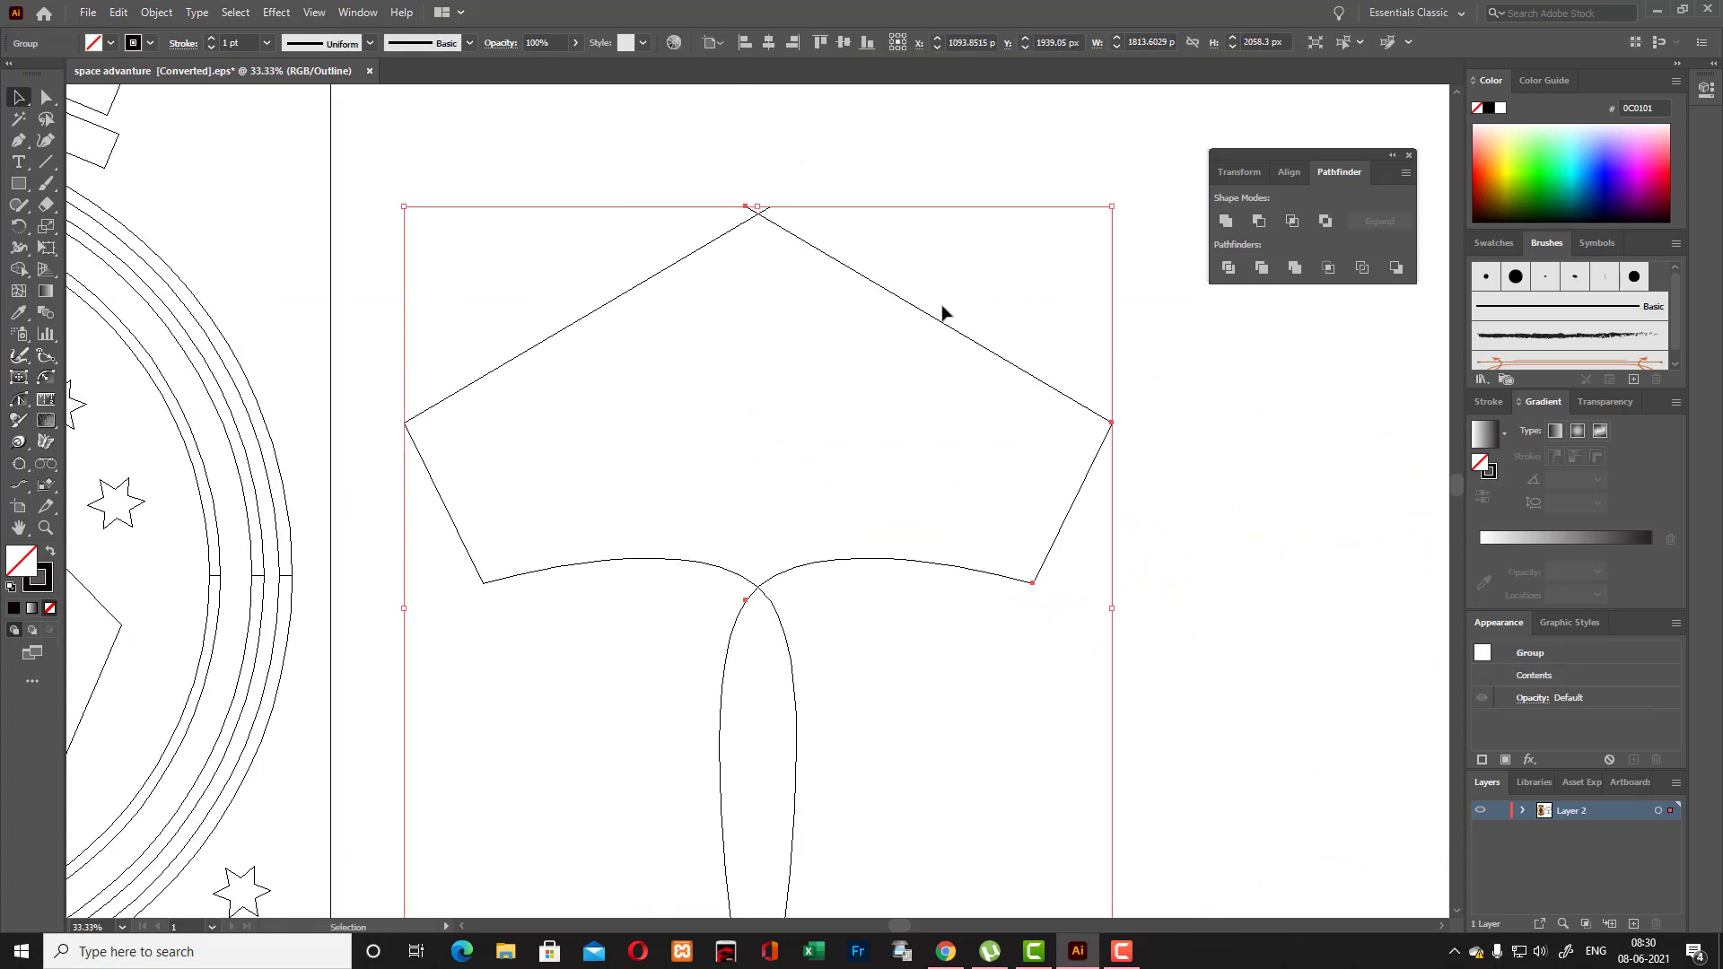
drag(942, 312, 1247, 324)
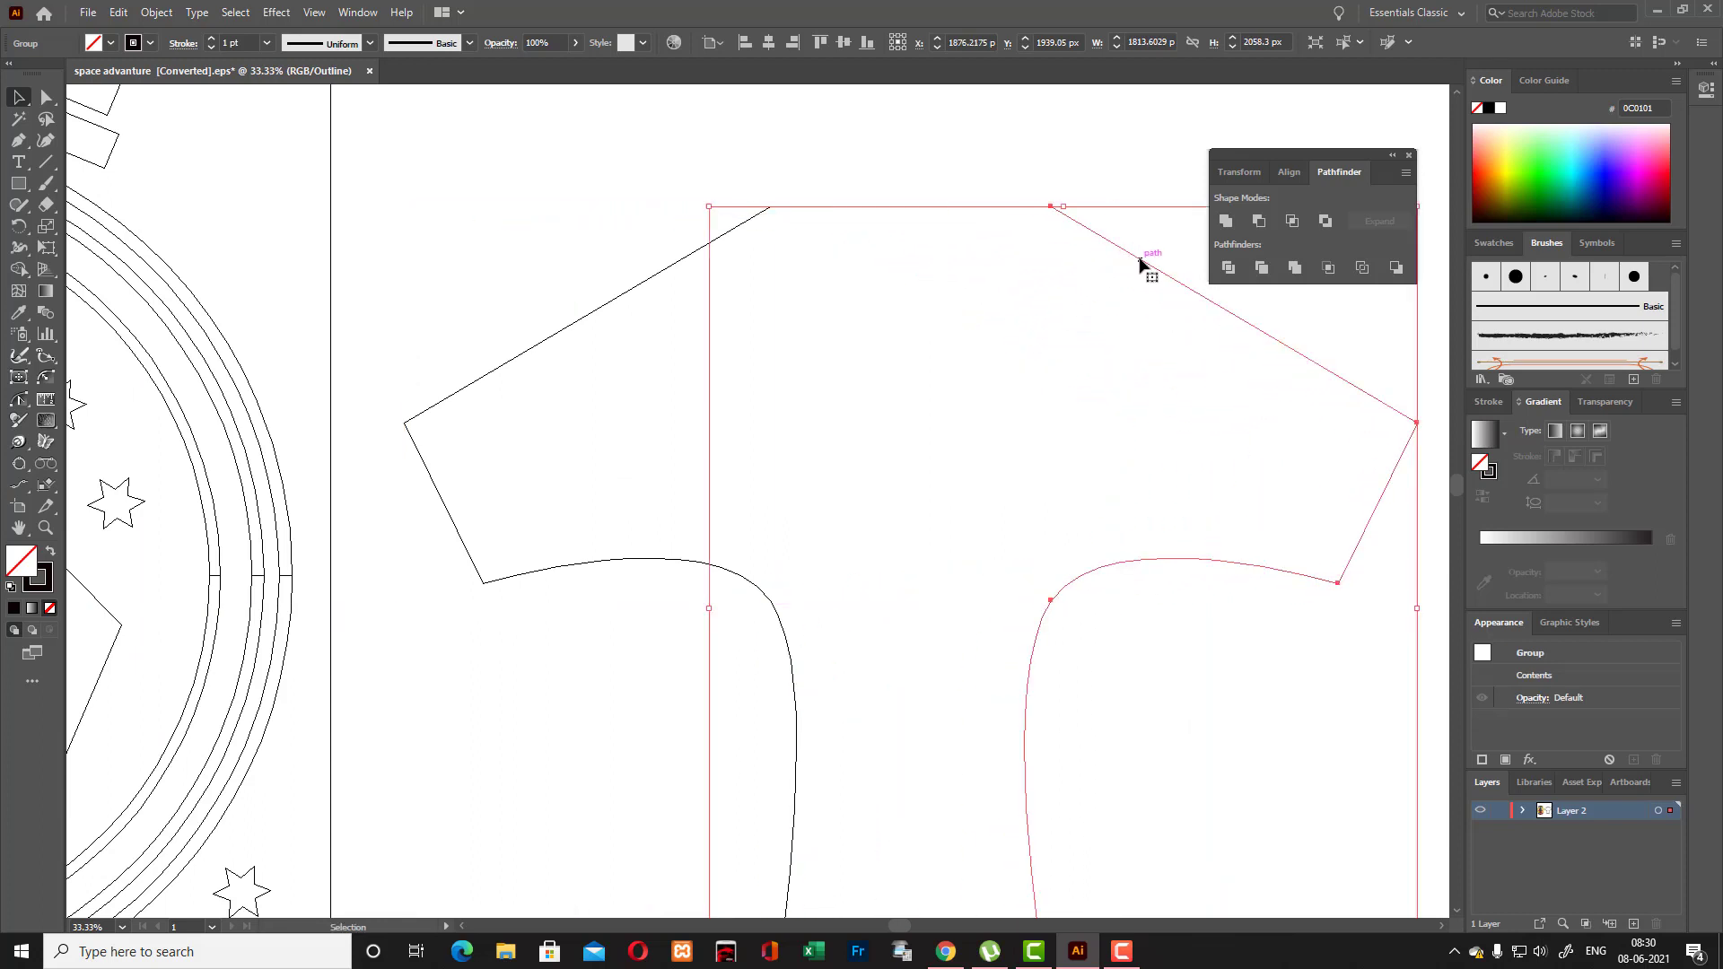
drag(1146, 262, 1200, 268)
click(1077, 168)
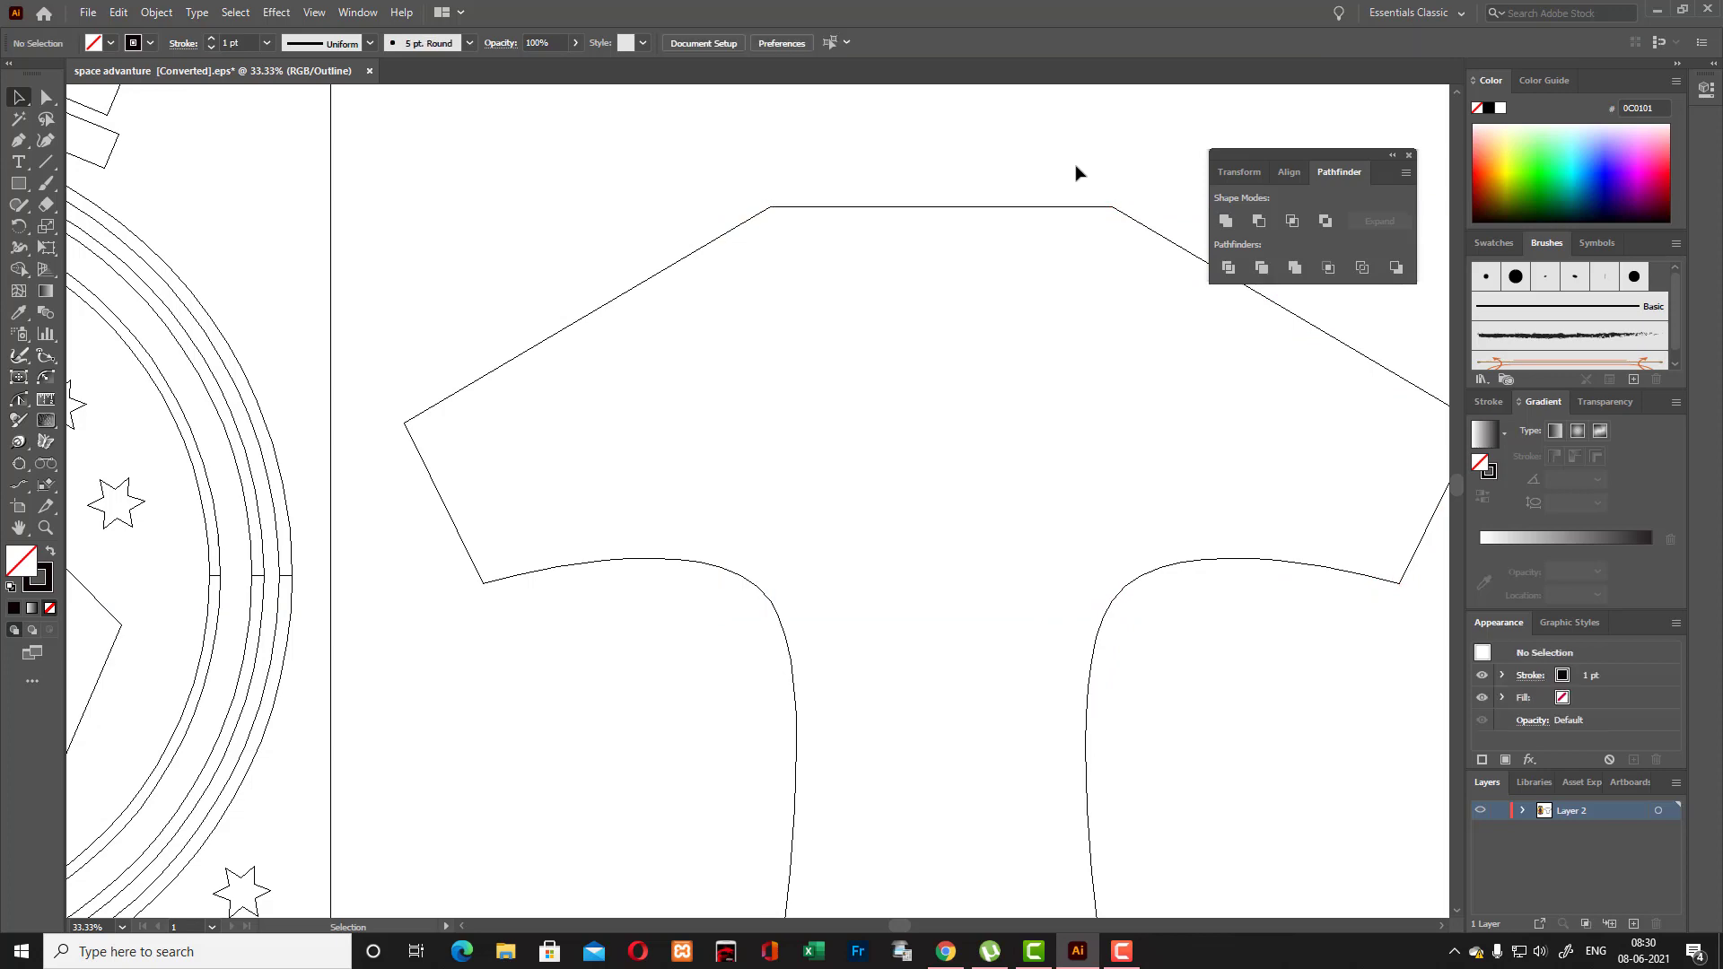
Select the right half together with the neckline and hem, and shift it slightly right to widen the body.
scroll(1122, 457, down, 3)
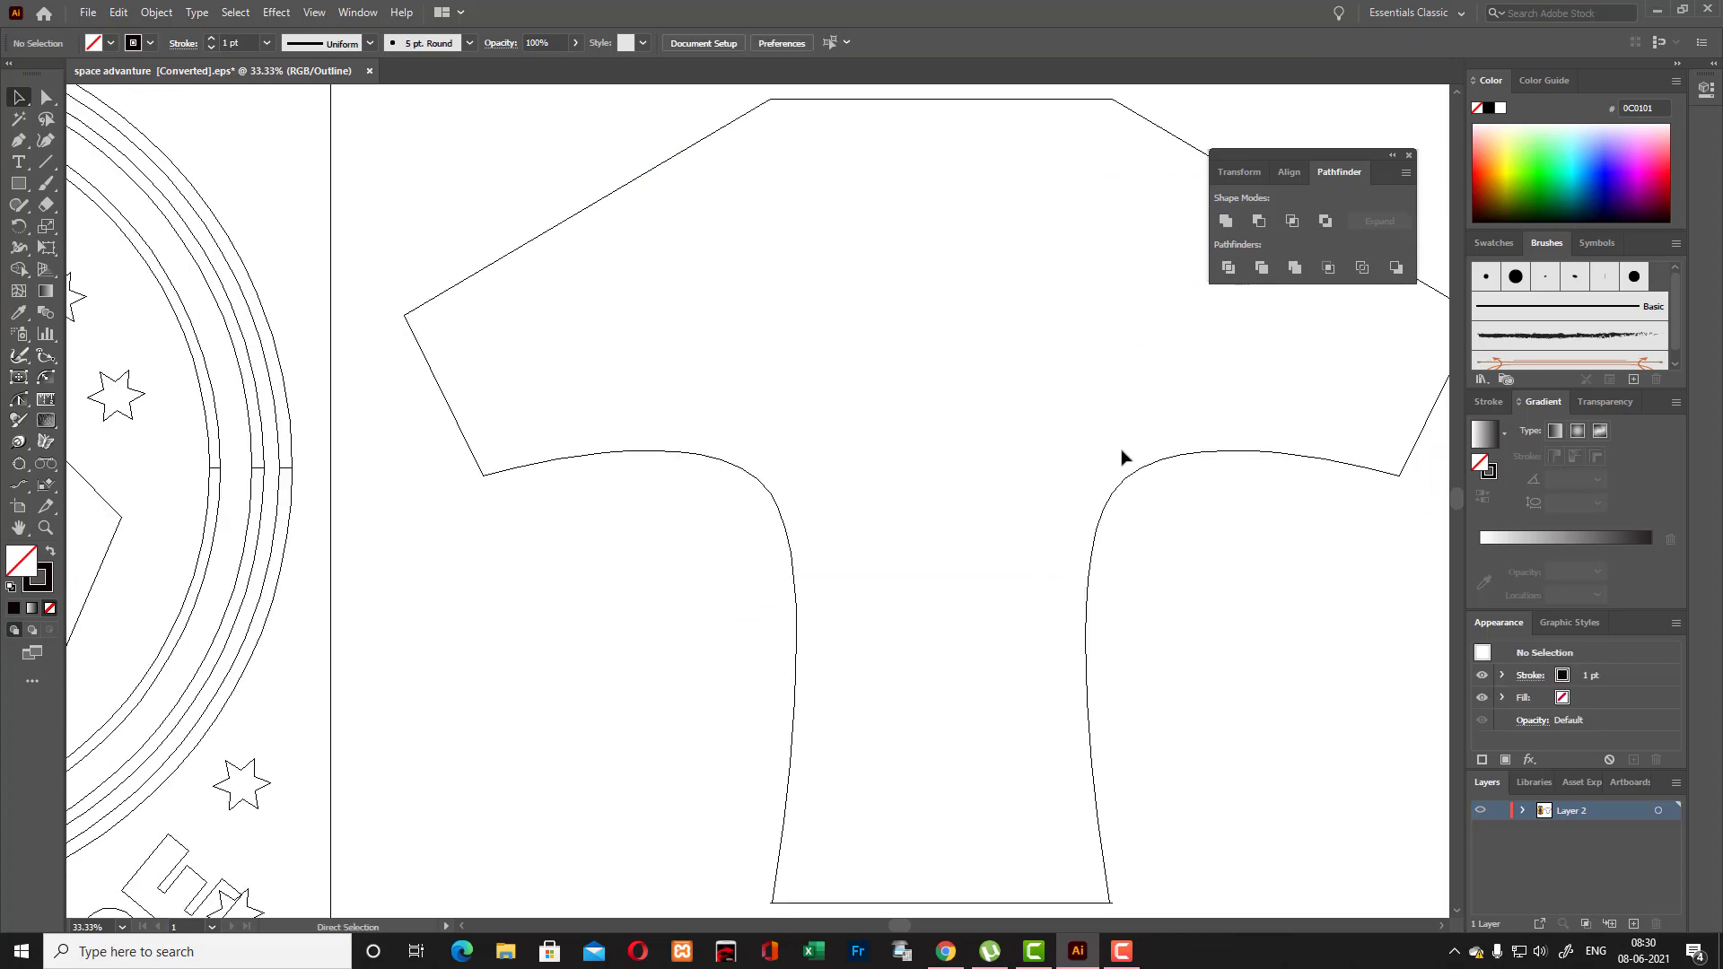
key(ctrl+minus)
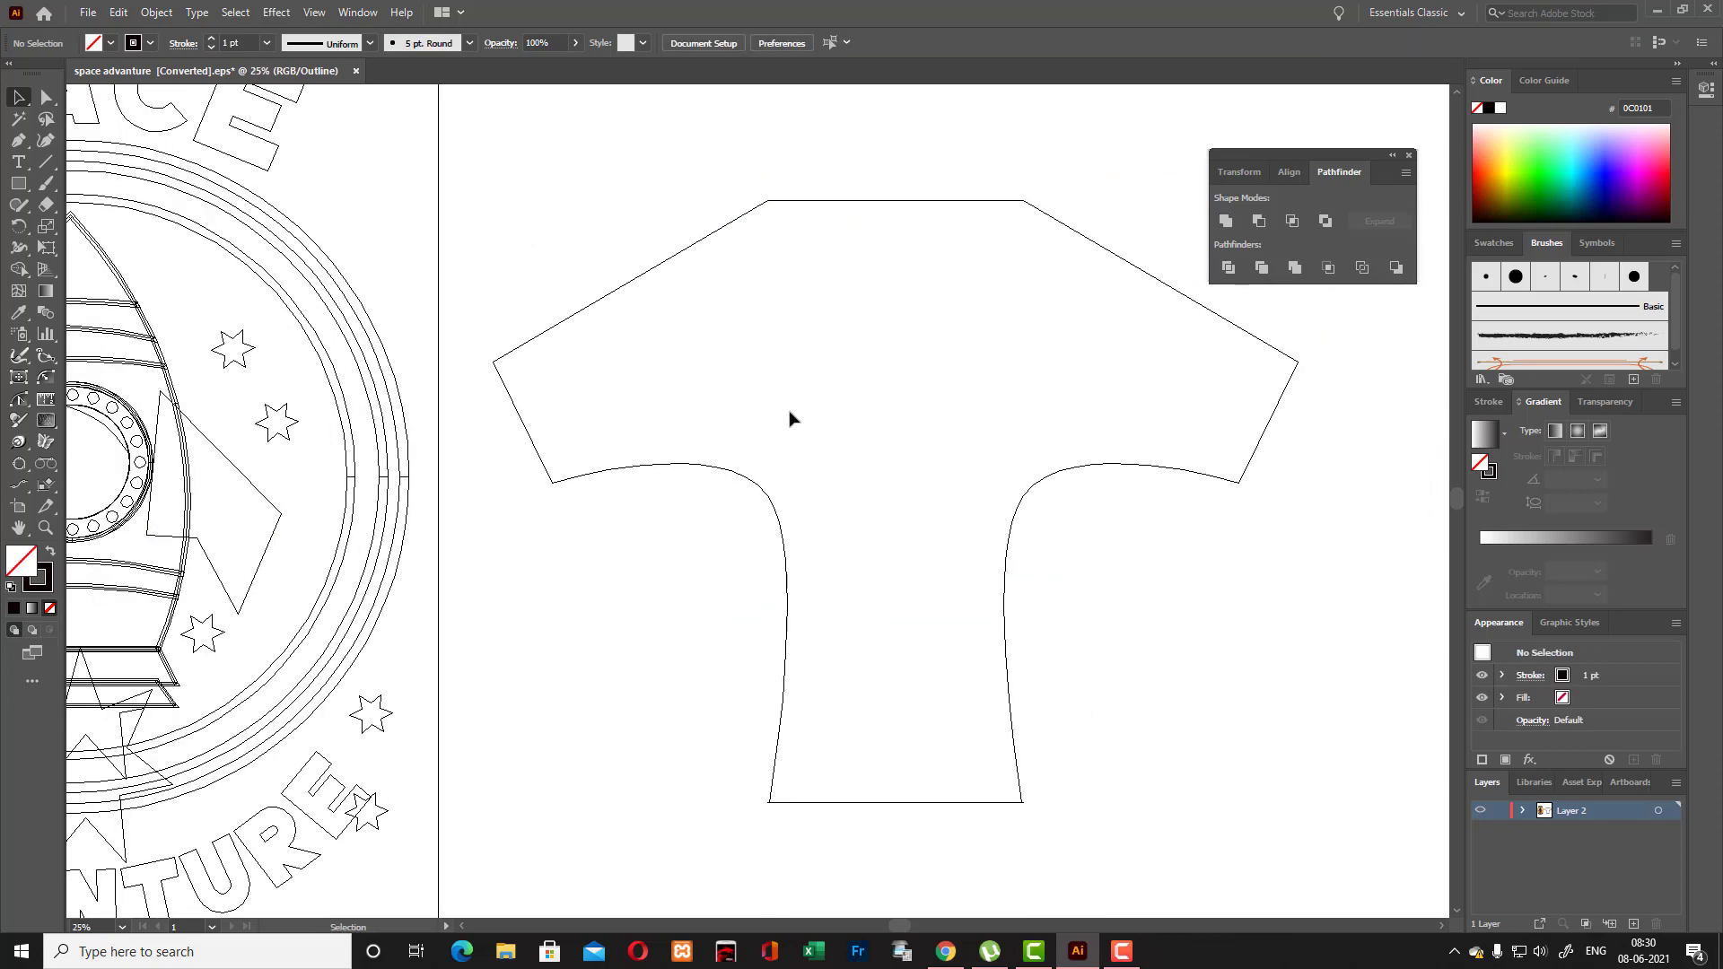
drag(930, 141, 1107, 749)
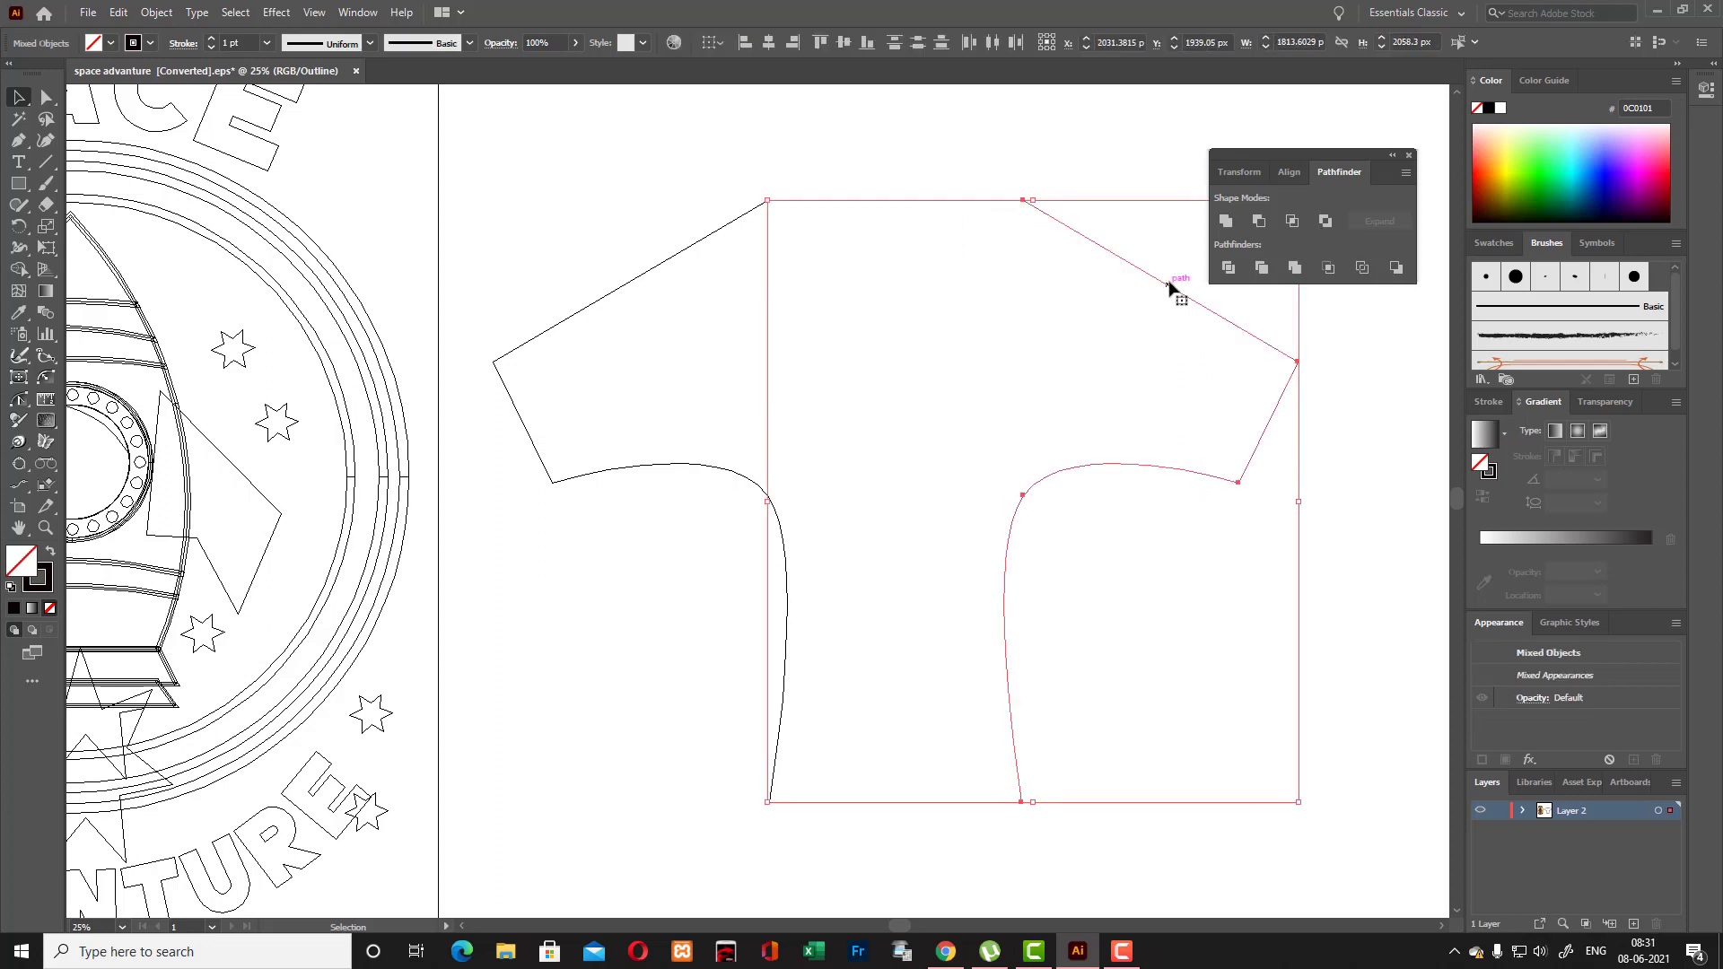
drag(1189, 293, 1288, 292)
key(Escape)
mouse_move(1177, 292)
mouse_down()
mouse_move(1239, 284)
mouse_move(1192, 277)
mouse_move(1208, 300)
mouse_up()
click(1110, 183)
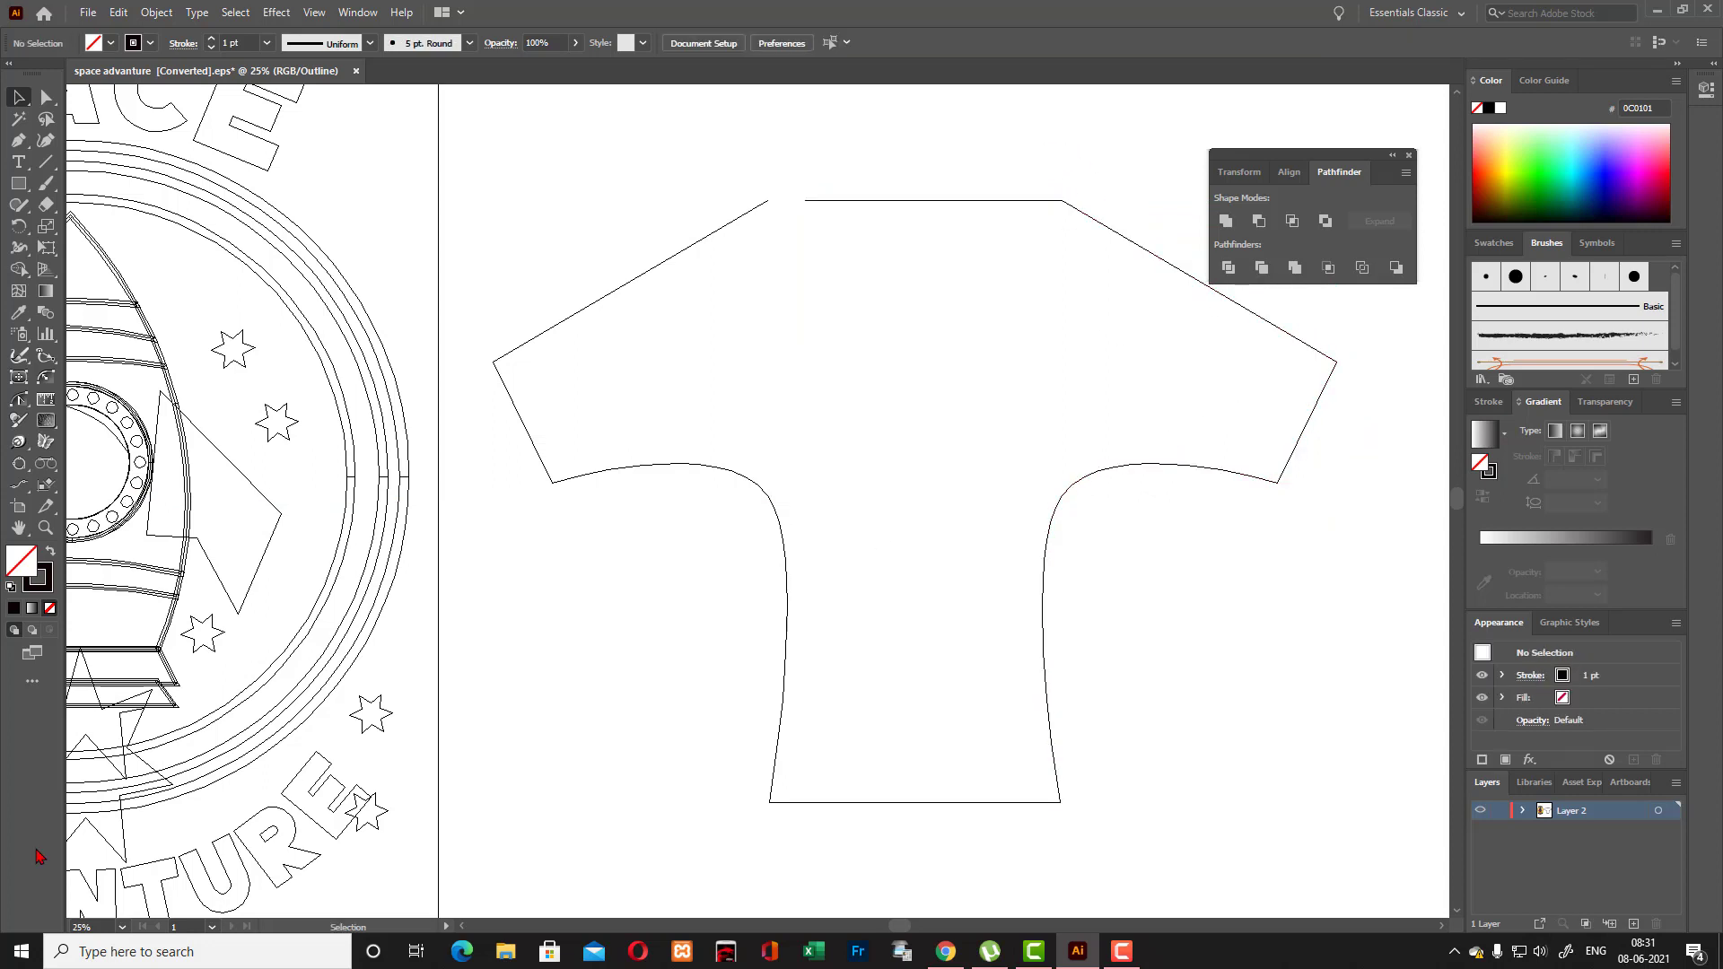
Return to the colour preview and delete the entire shirt outline from the artboard.
key(ctrl+minus)
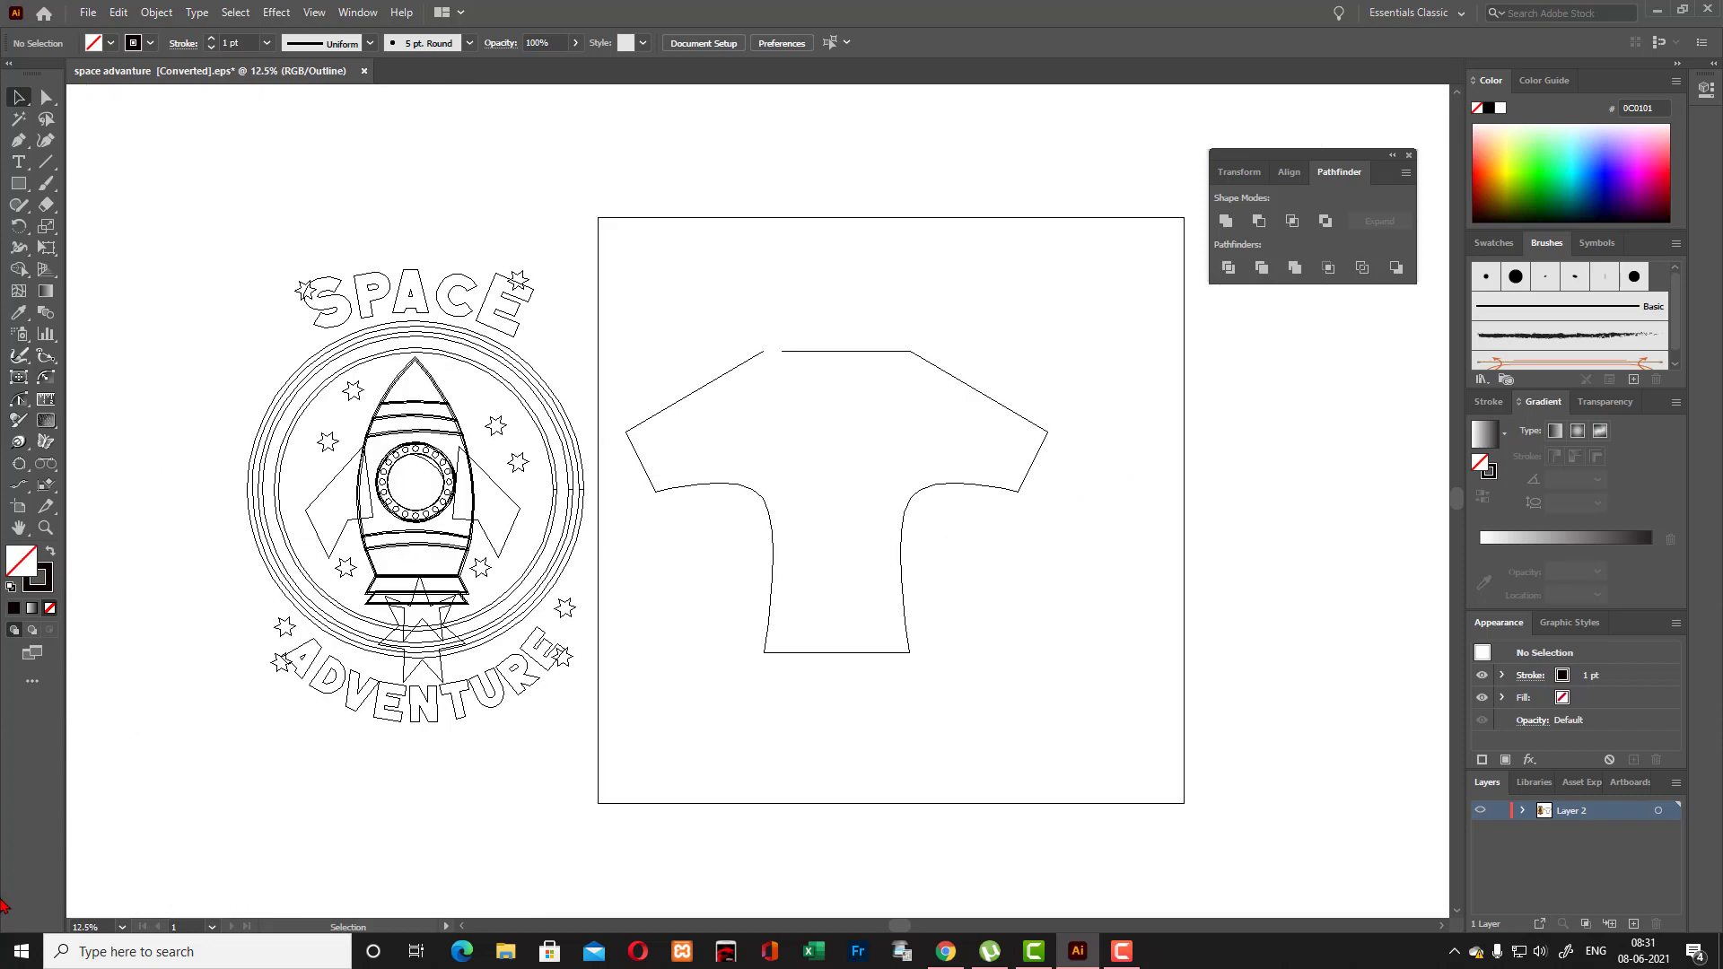
key(ctrl+y)
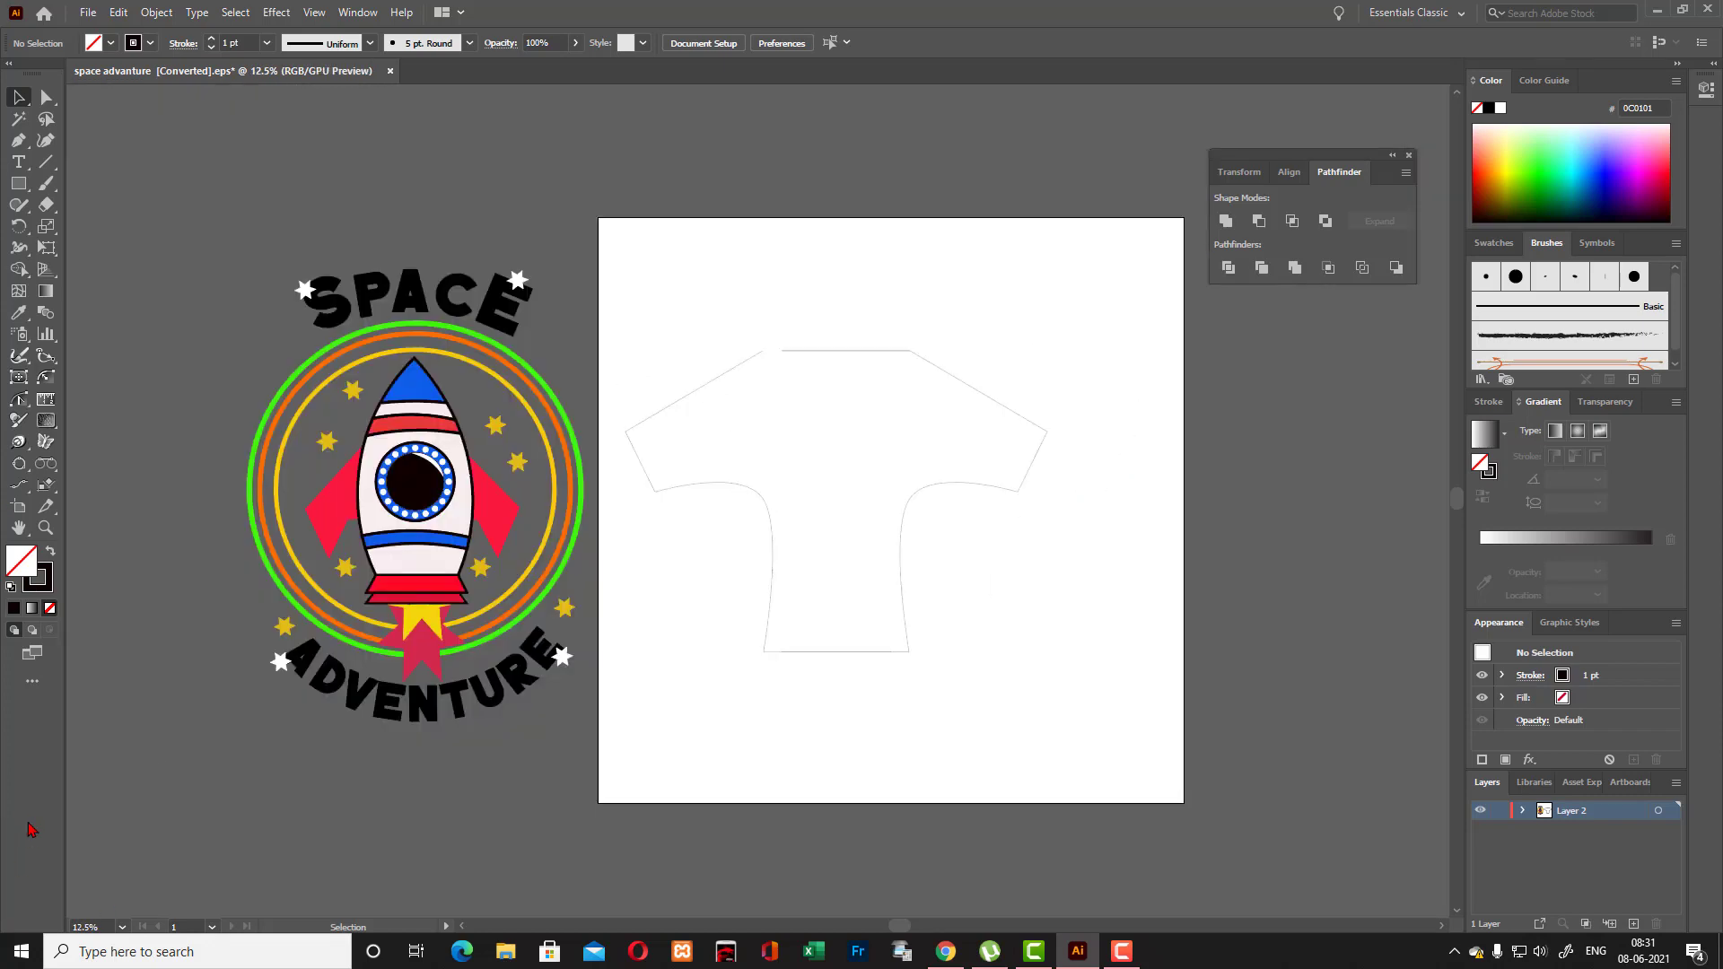
drag(637, 272, 1084, 732)
click(1084, 732)
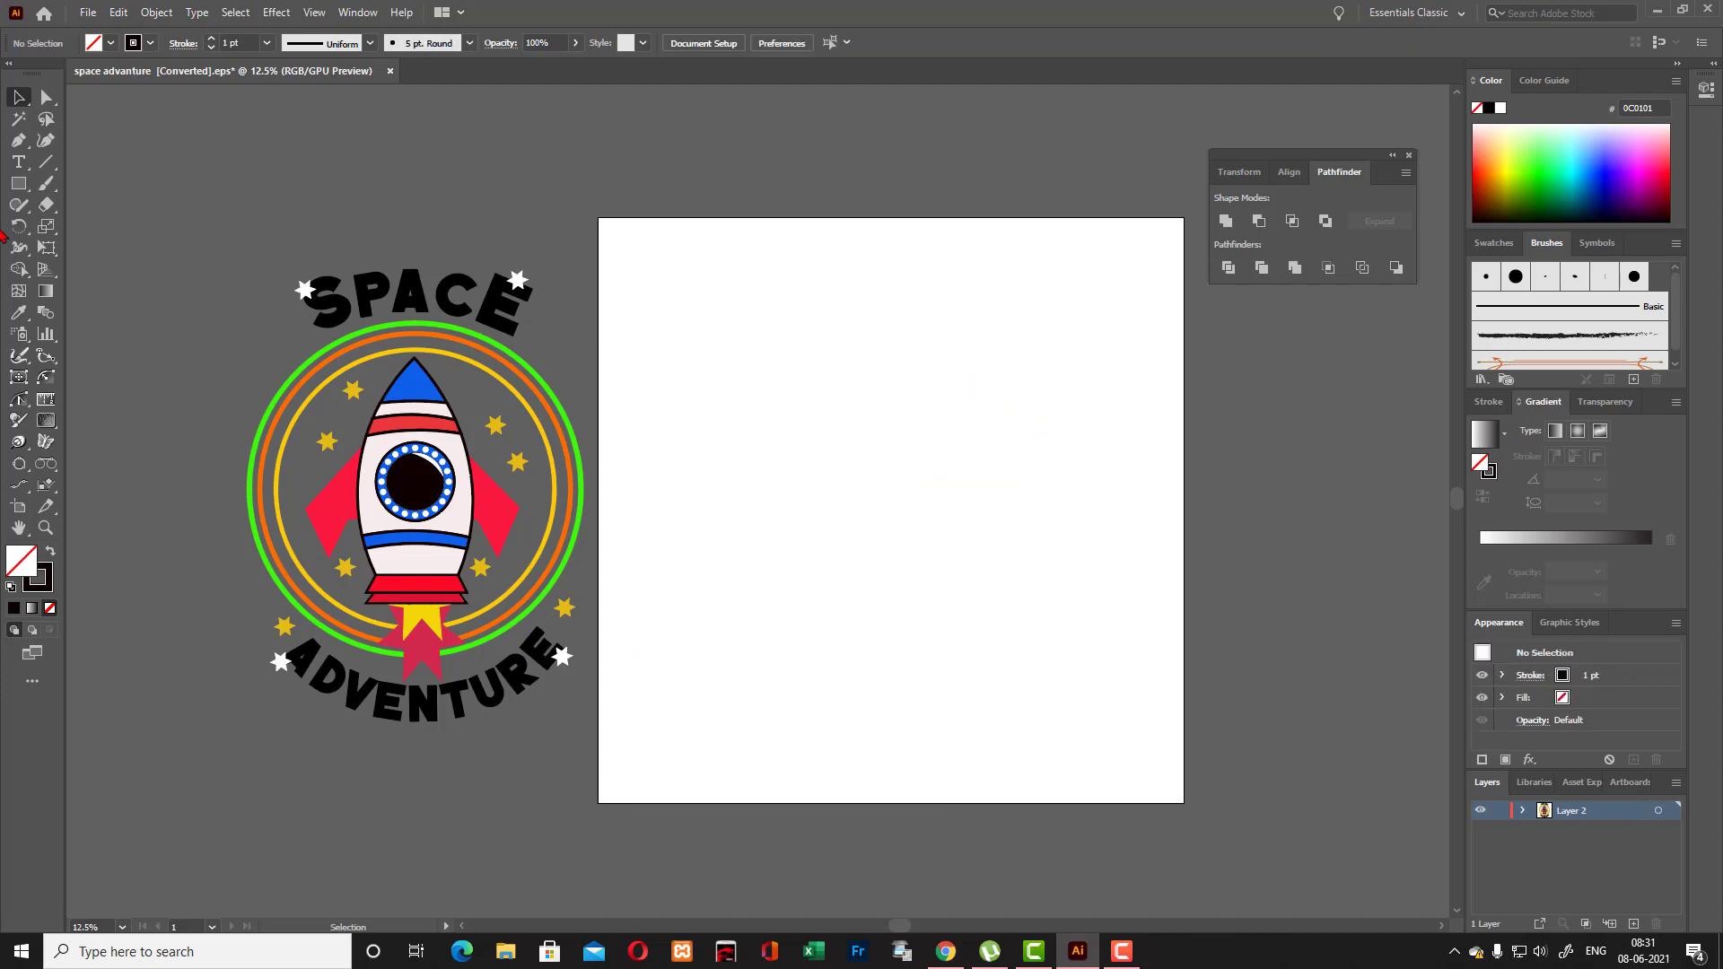
Draw the shoulder, short sleeve and underarm edge of the shirt's left half with the Pen tool.
click(24, 192)
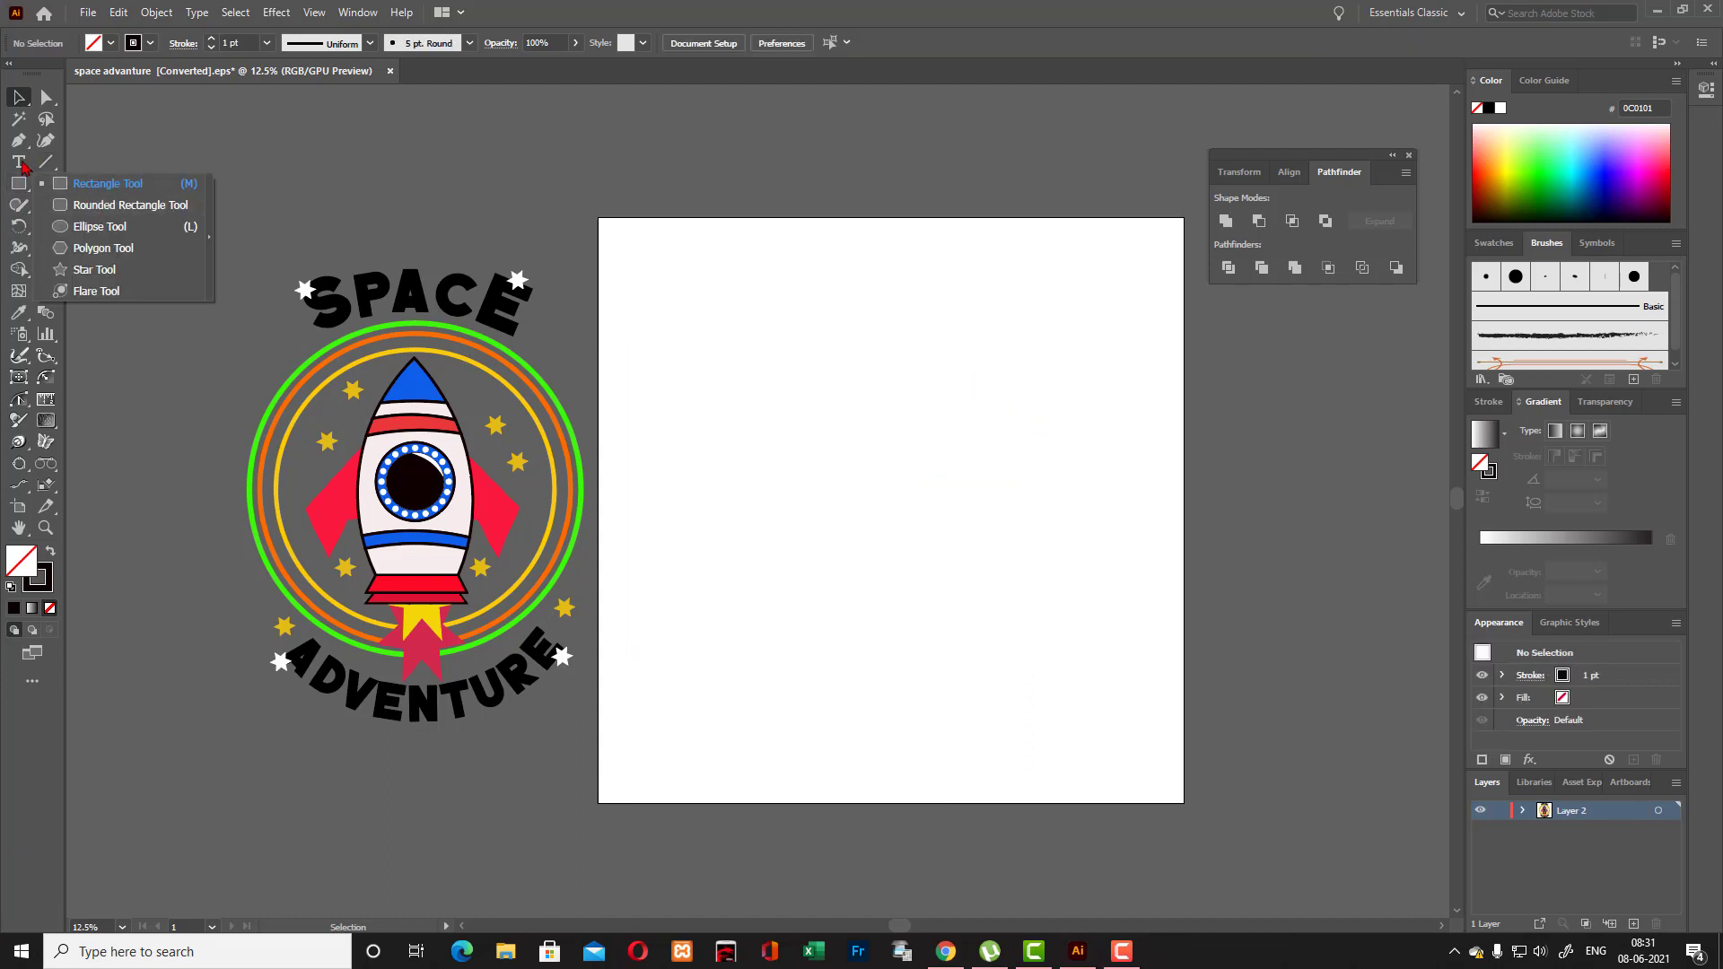
click(19, 141)
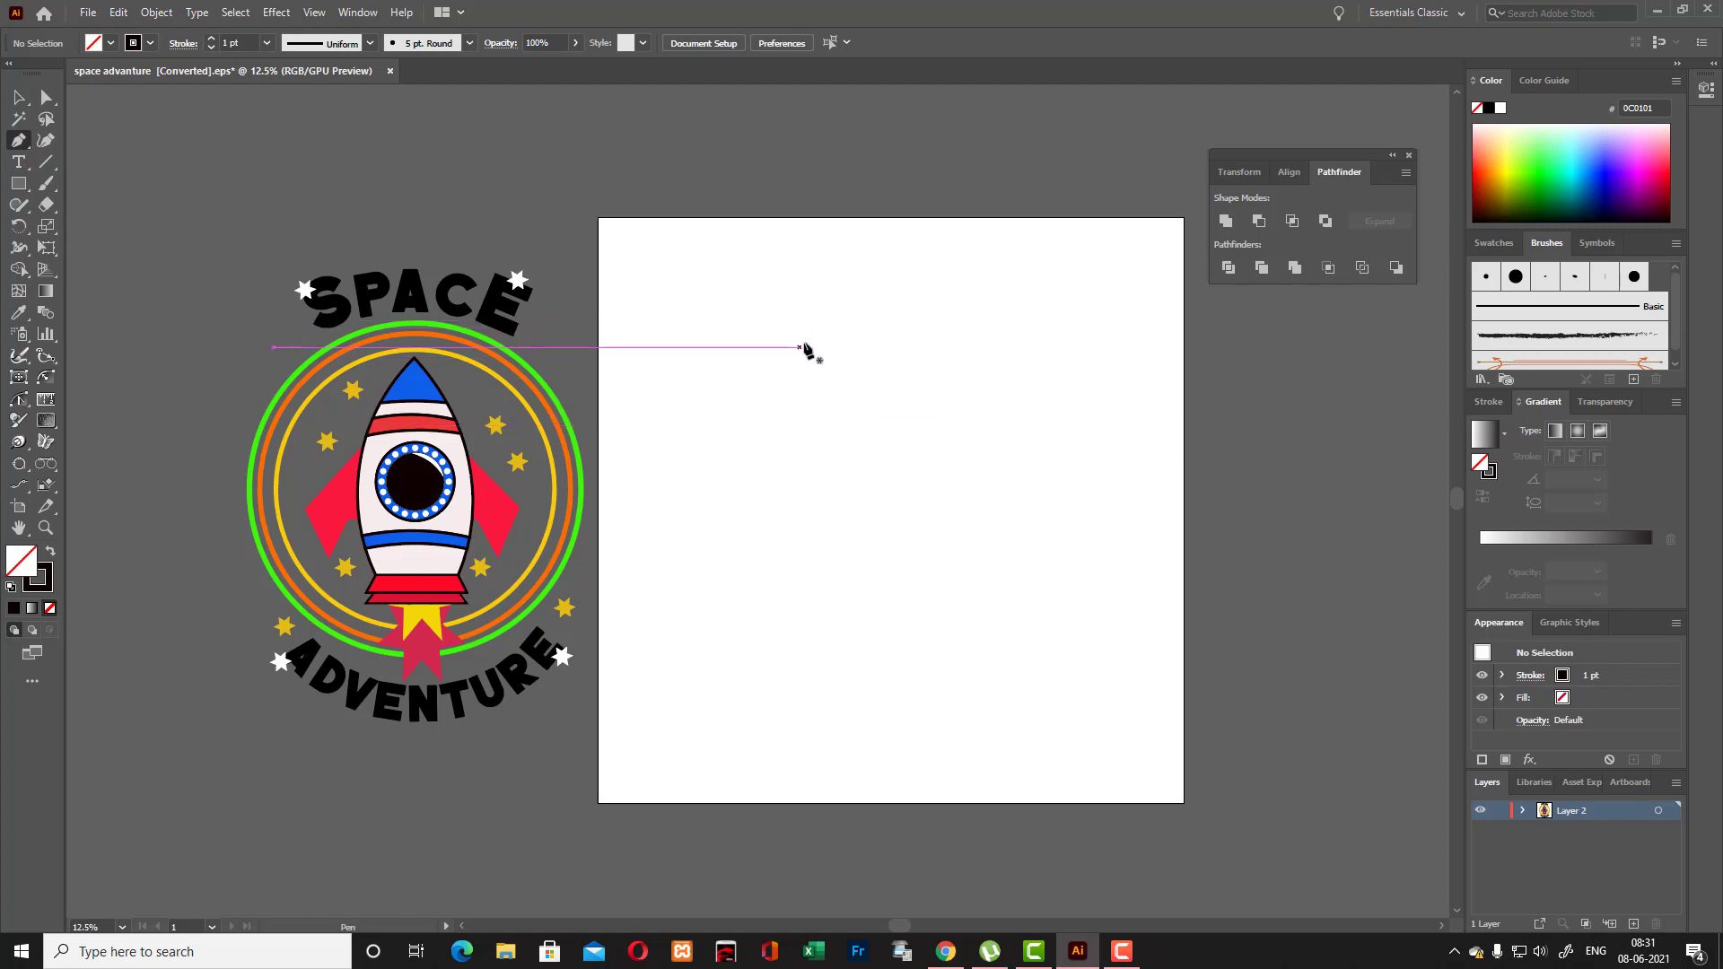
drag(810, 337, 820, 332)
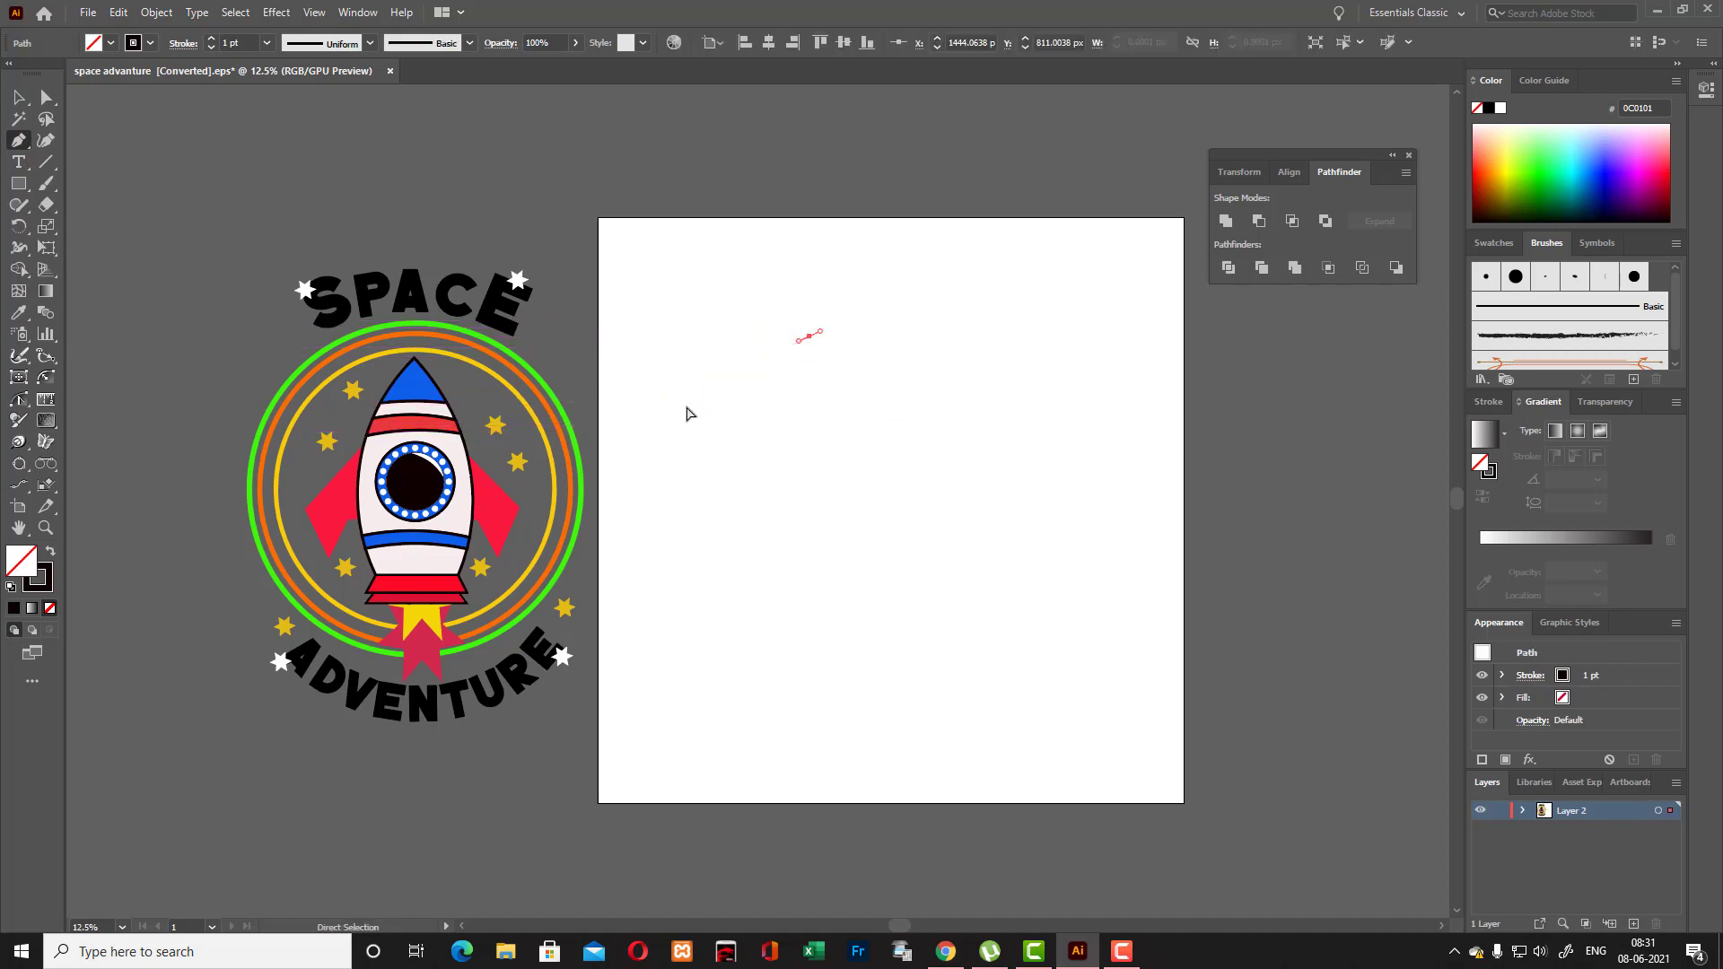
key(ctrl+z)
drag(813, 347, 790, 347)
key(ctrl+z)
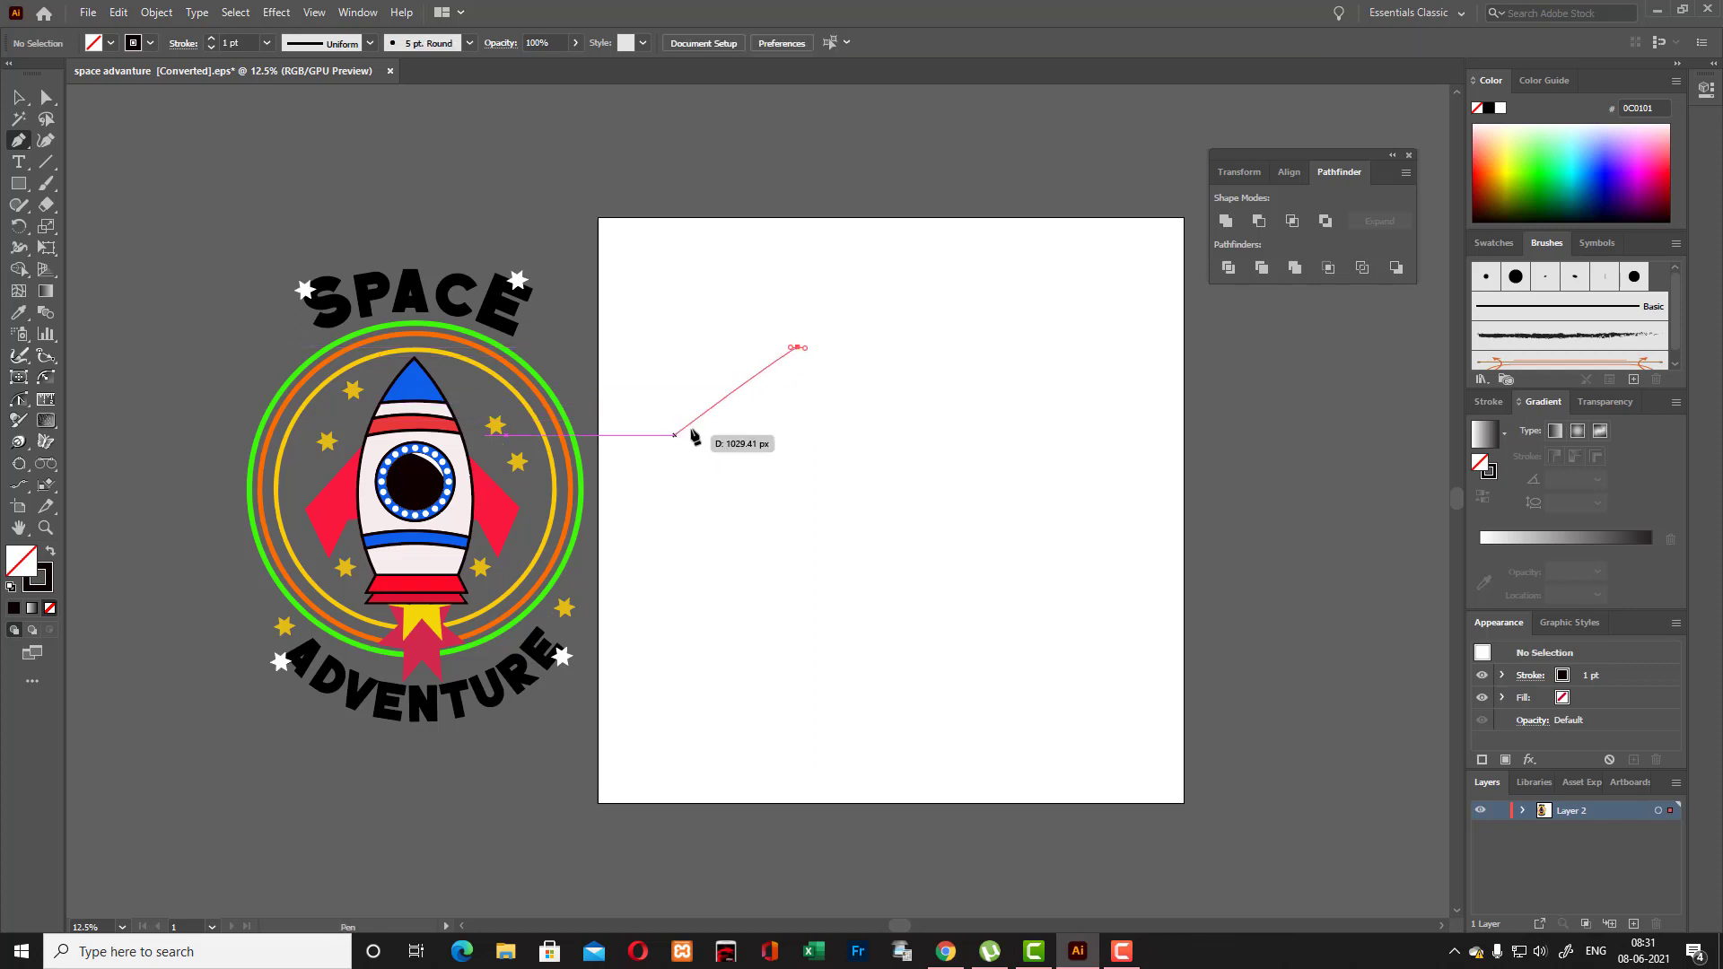
click(686, 425)
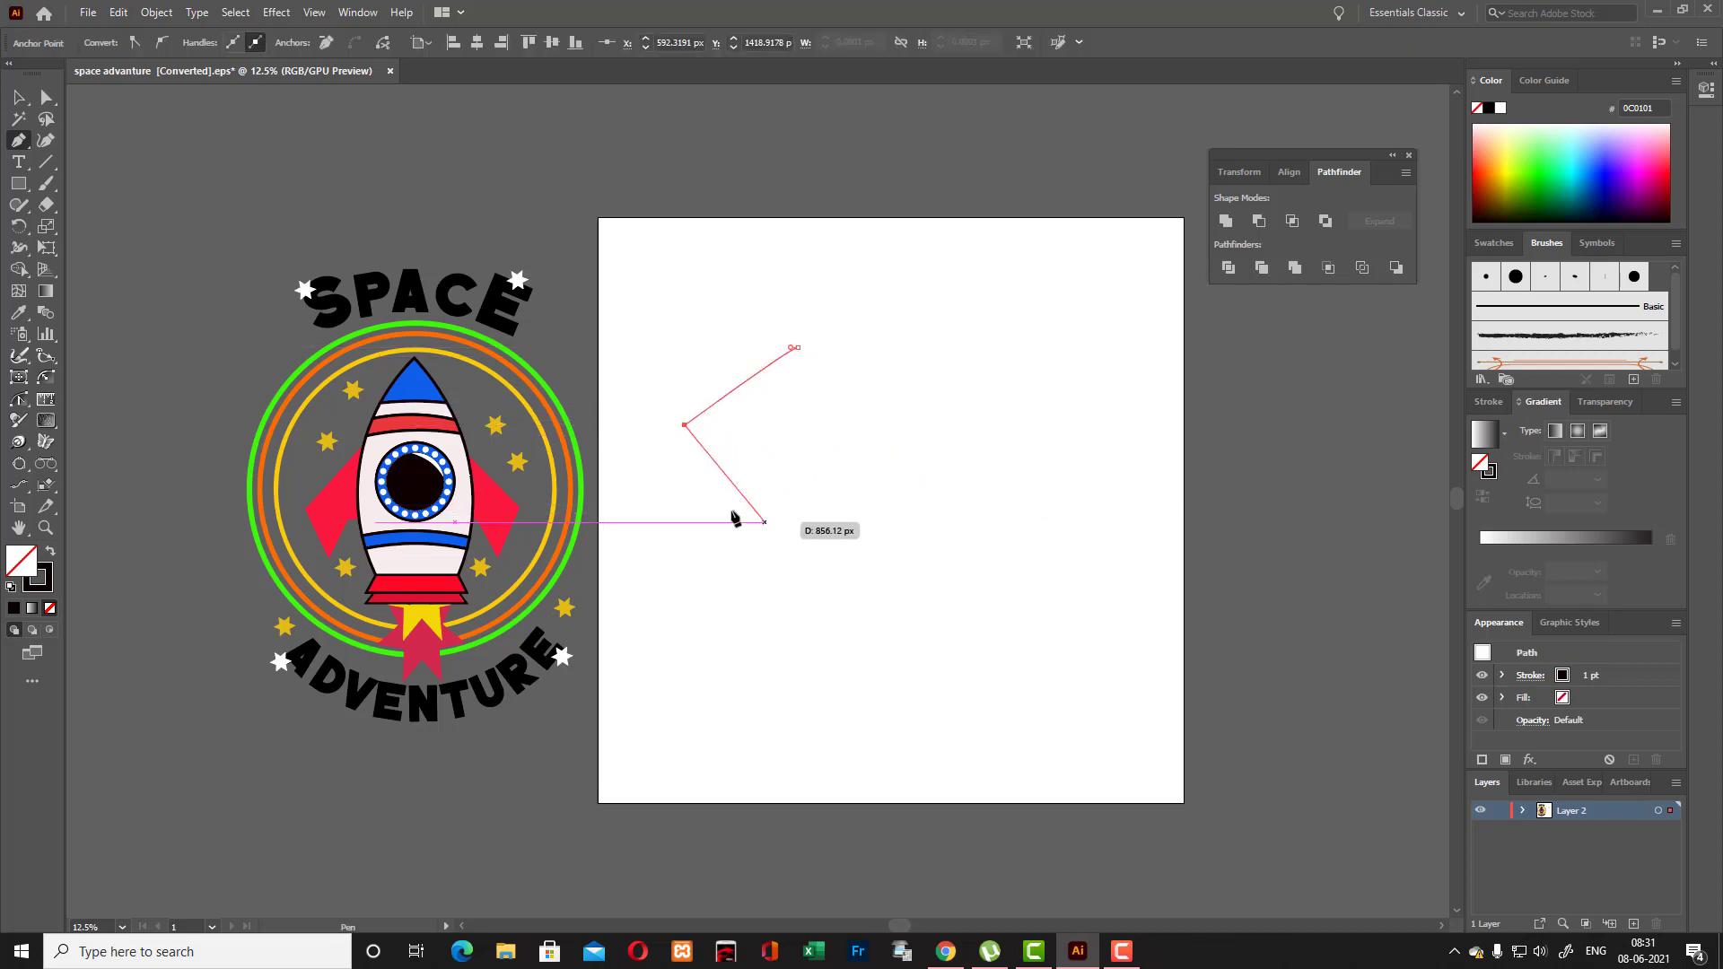
click(741, 483)
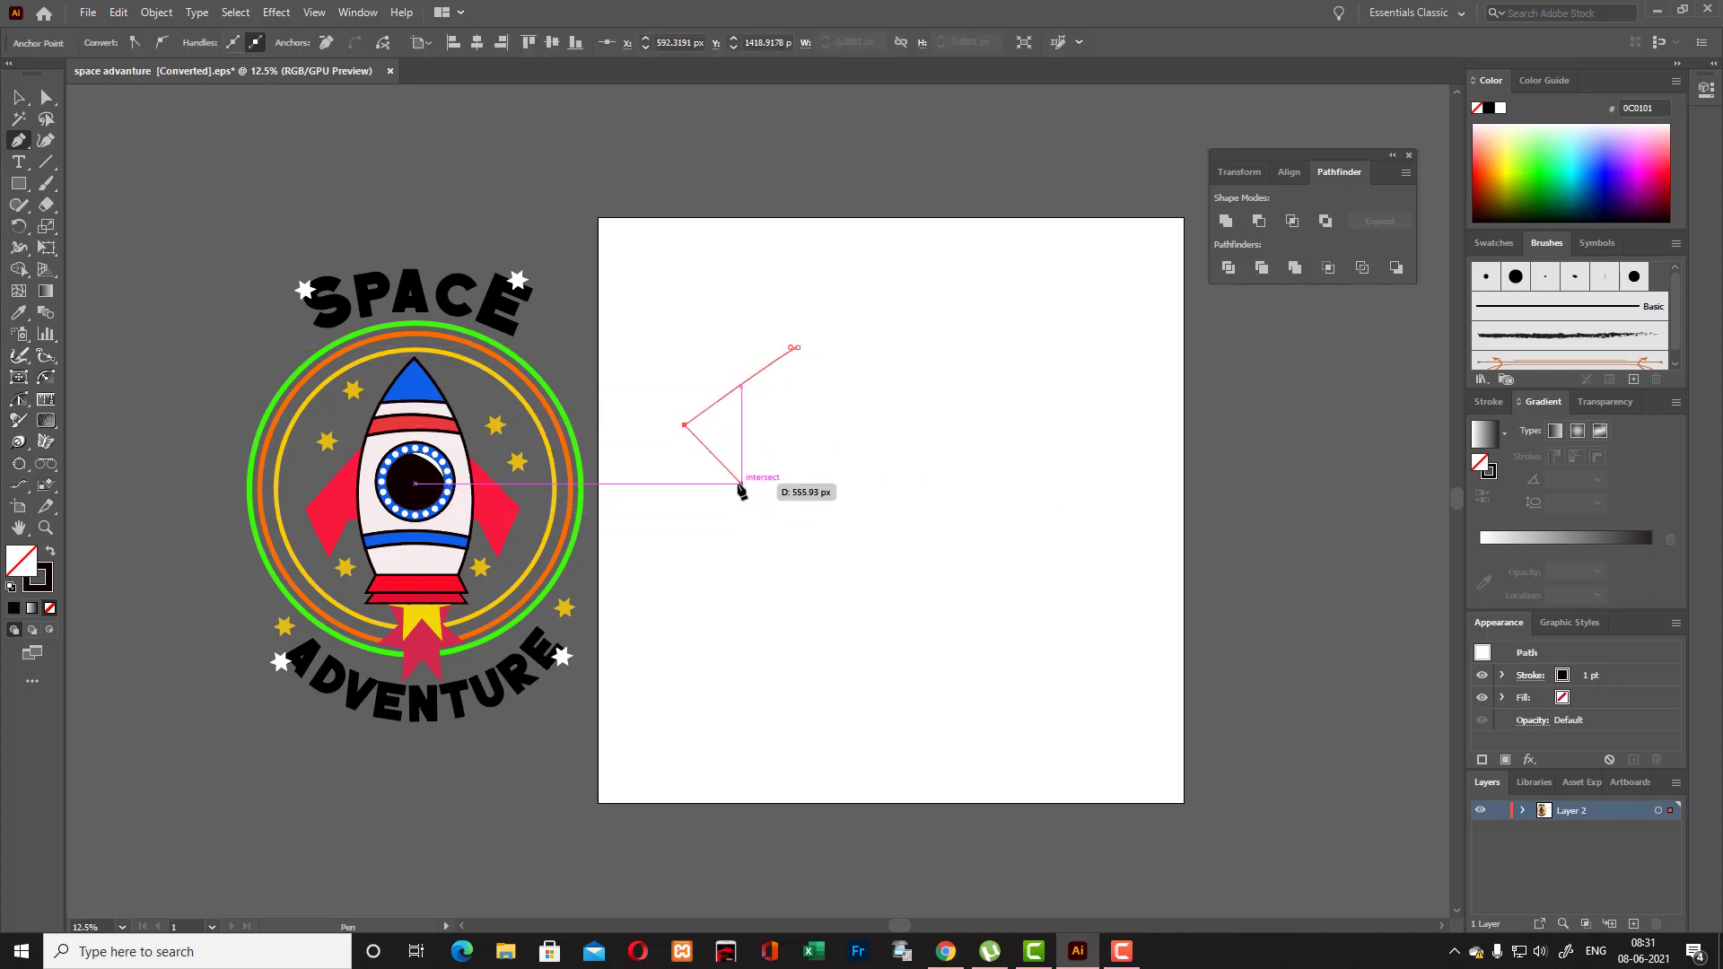
click(816, 481)
Continue the outline down a slightly curved side to a flared hem, and close it along the hem, centre line and straight neck edge.
scroll(848, 646, down, 2)
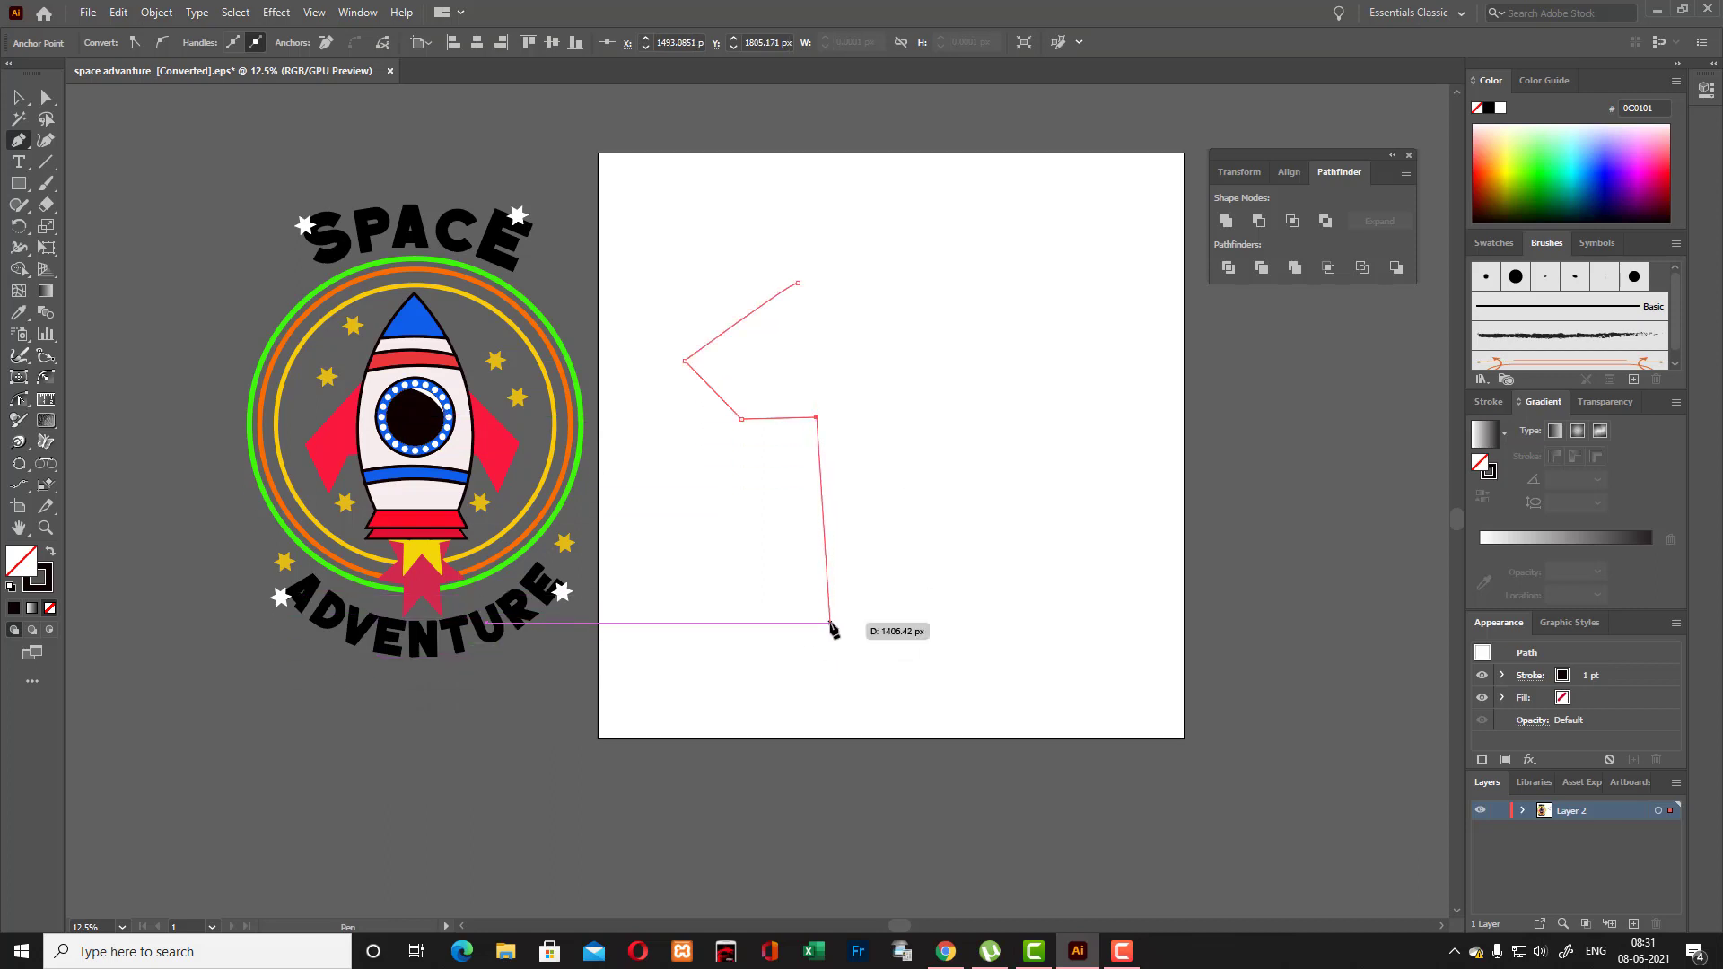
drag(827, 622, 811, 644)
click(812, 644)
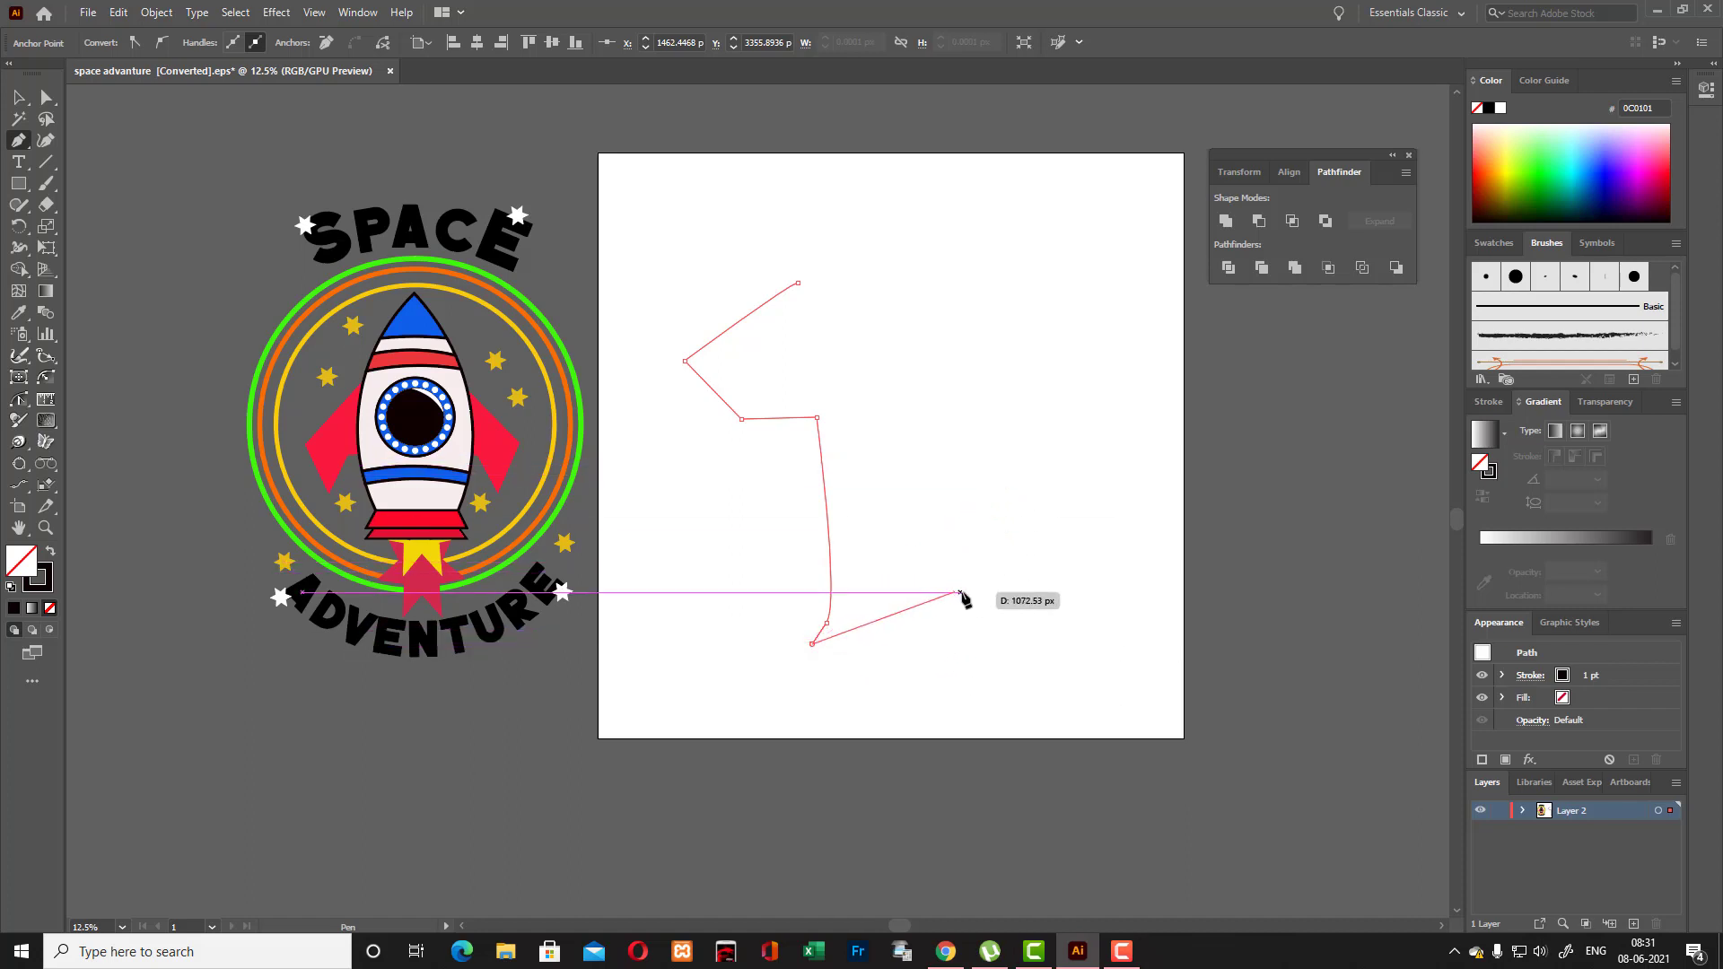
click(934, 643)
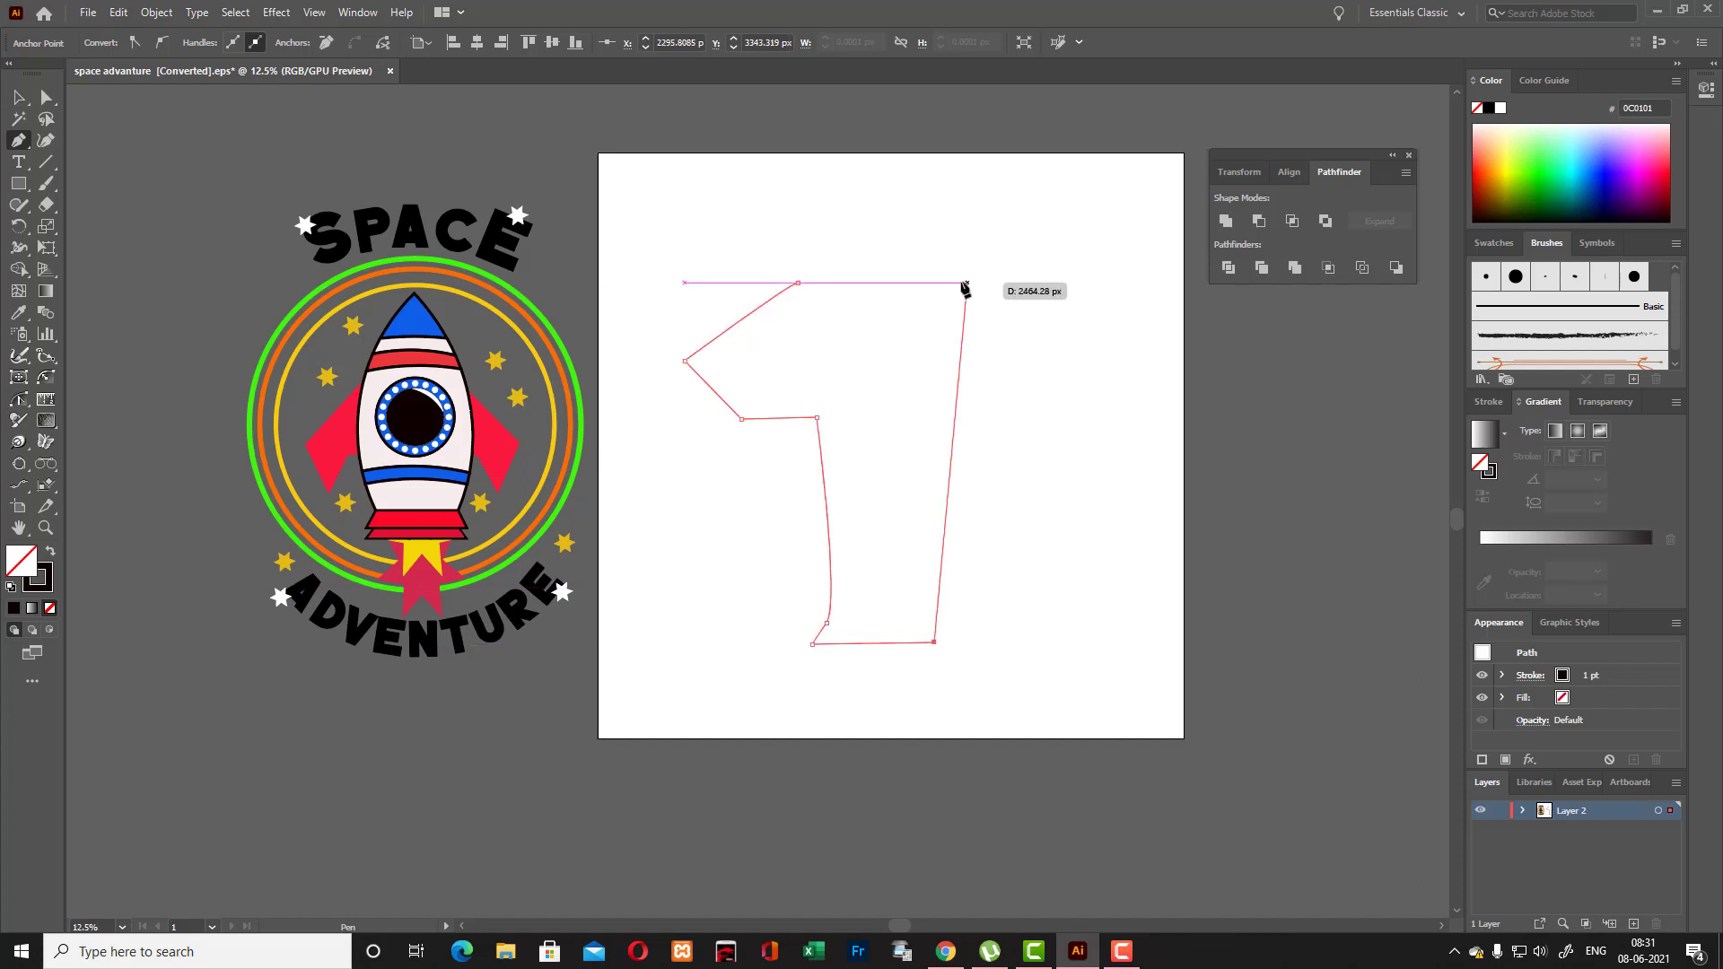
click(921, 284)
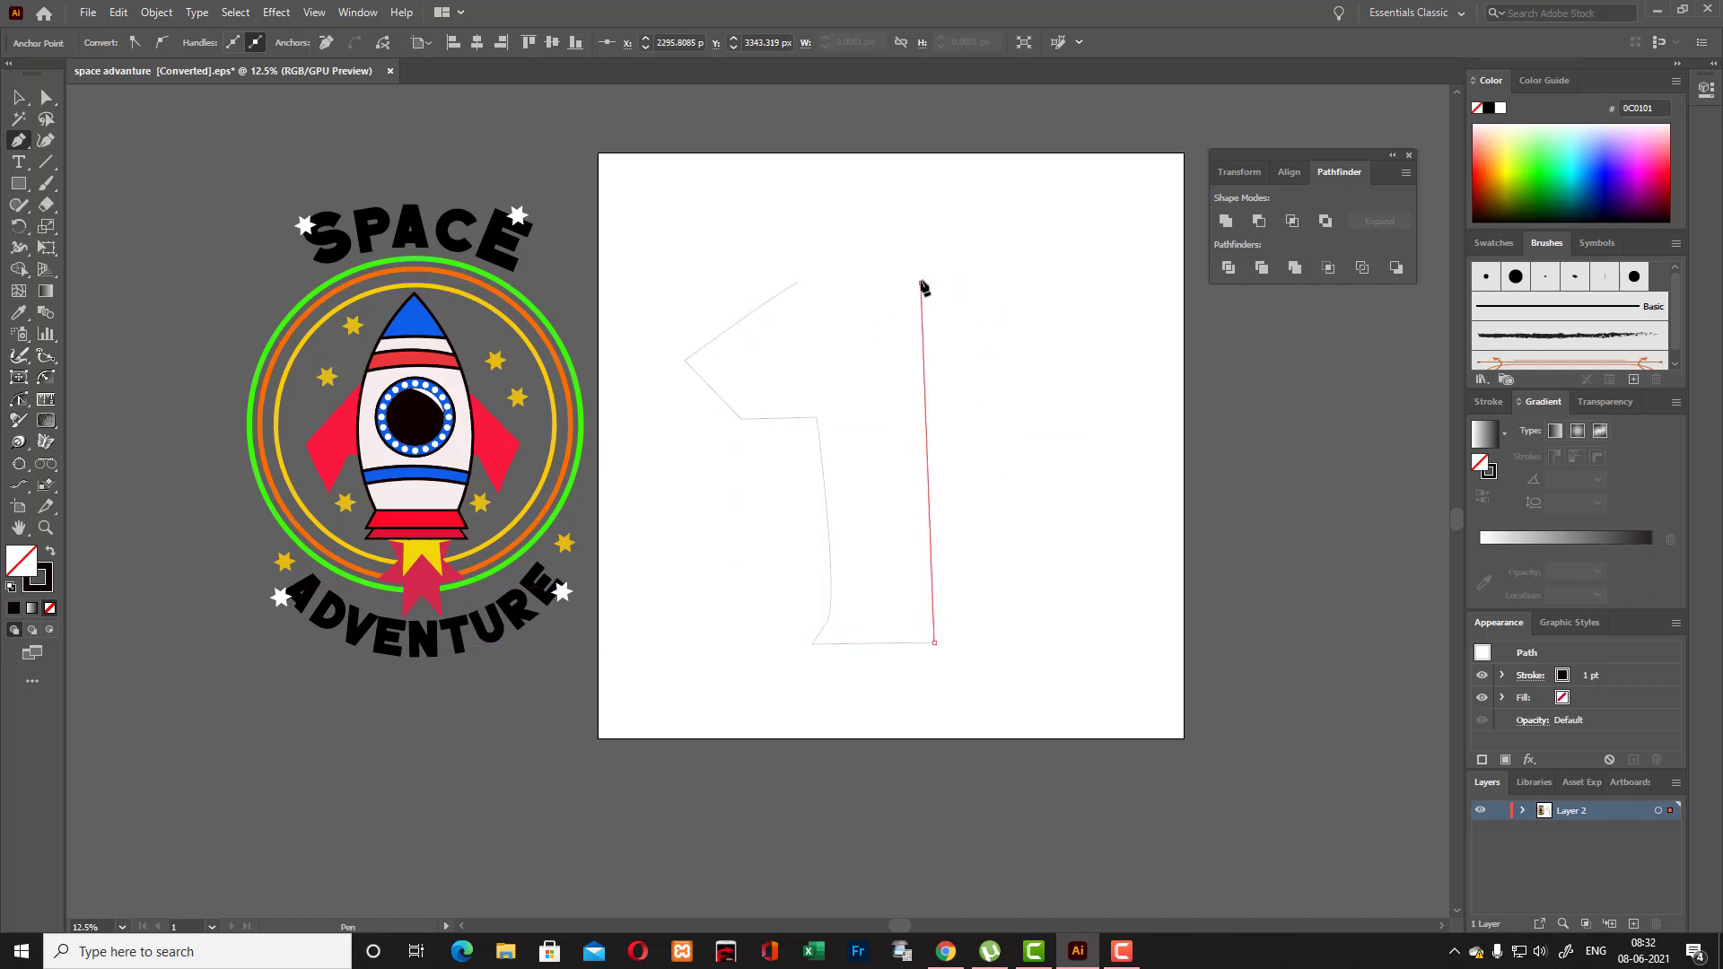
click(796, 283)
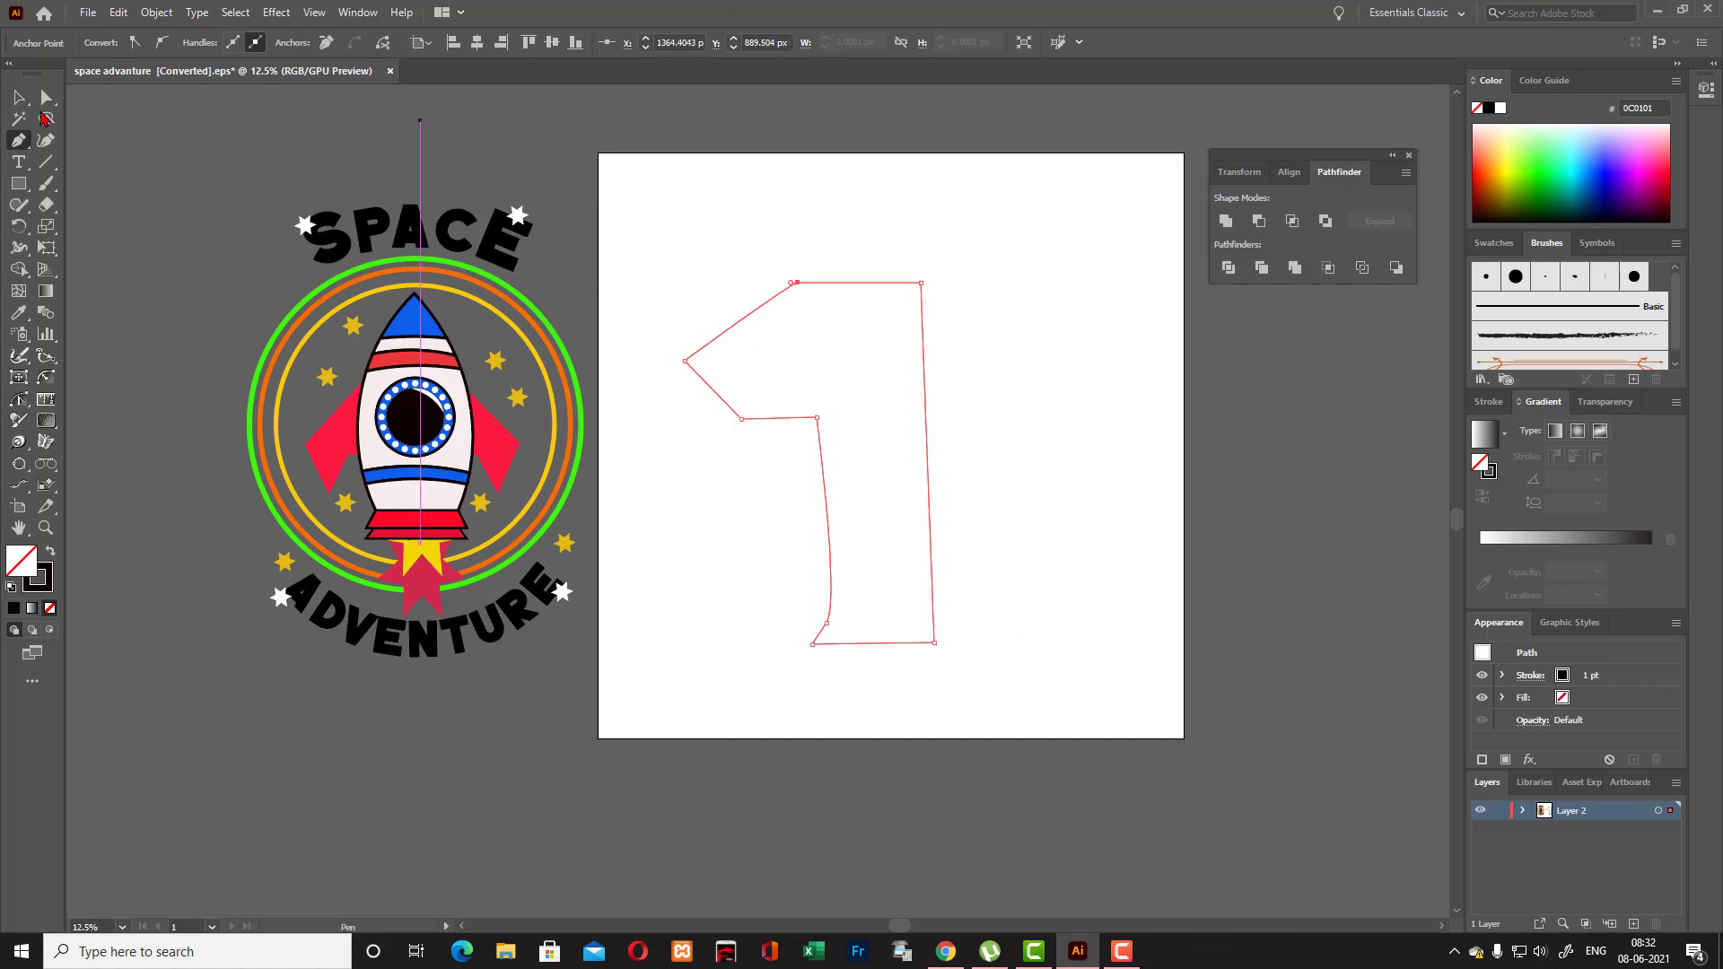
Select the half-shirt outline and swap its fill and stroke to give it a black fill without a stroke.
click(18, 97)
click(764, 224)
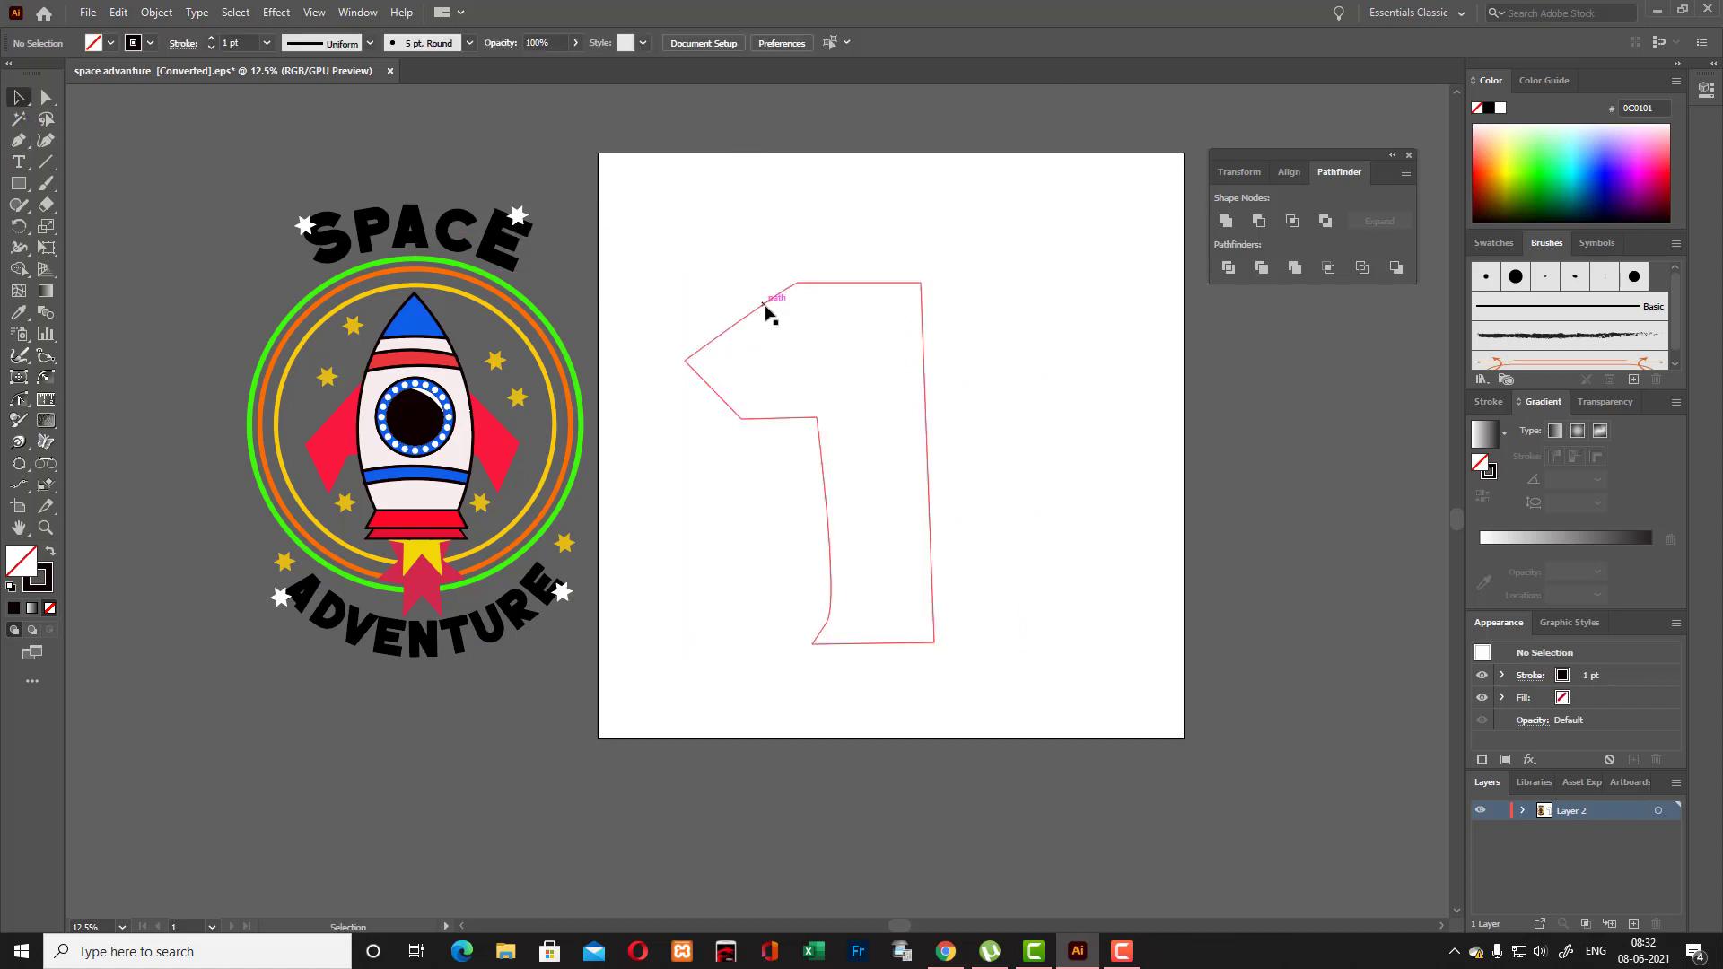
click(798, 282)
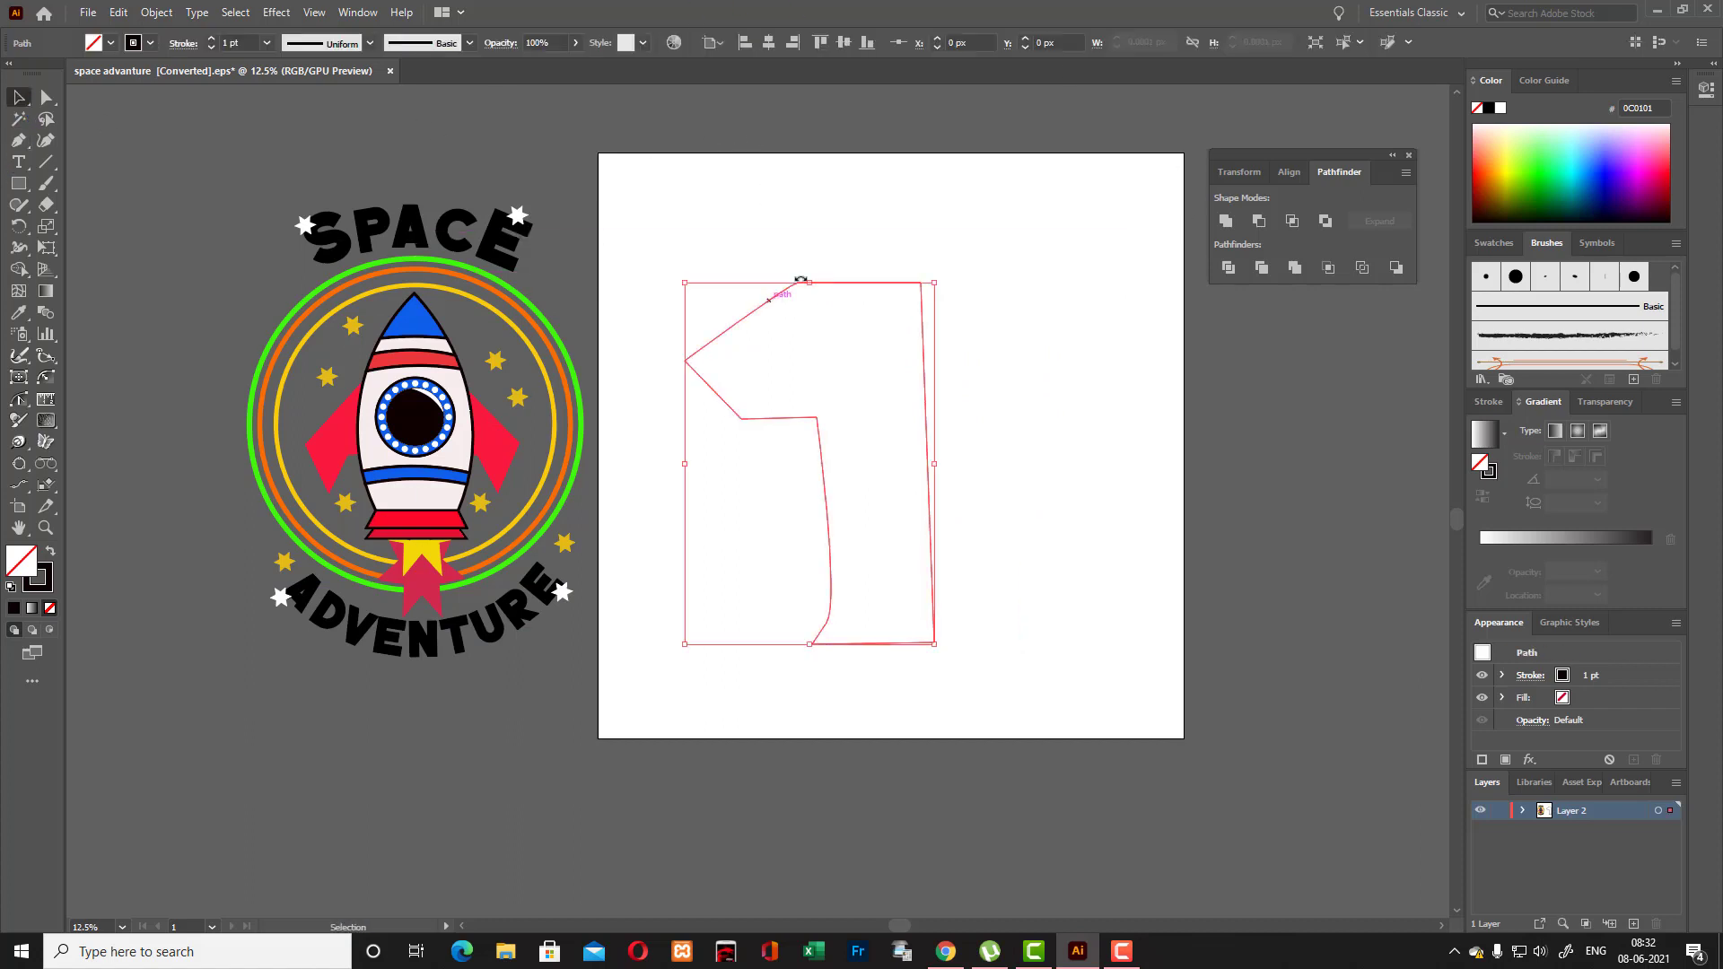
click(50, 554)
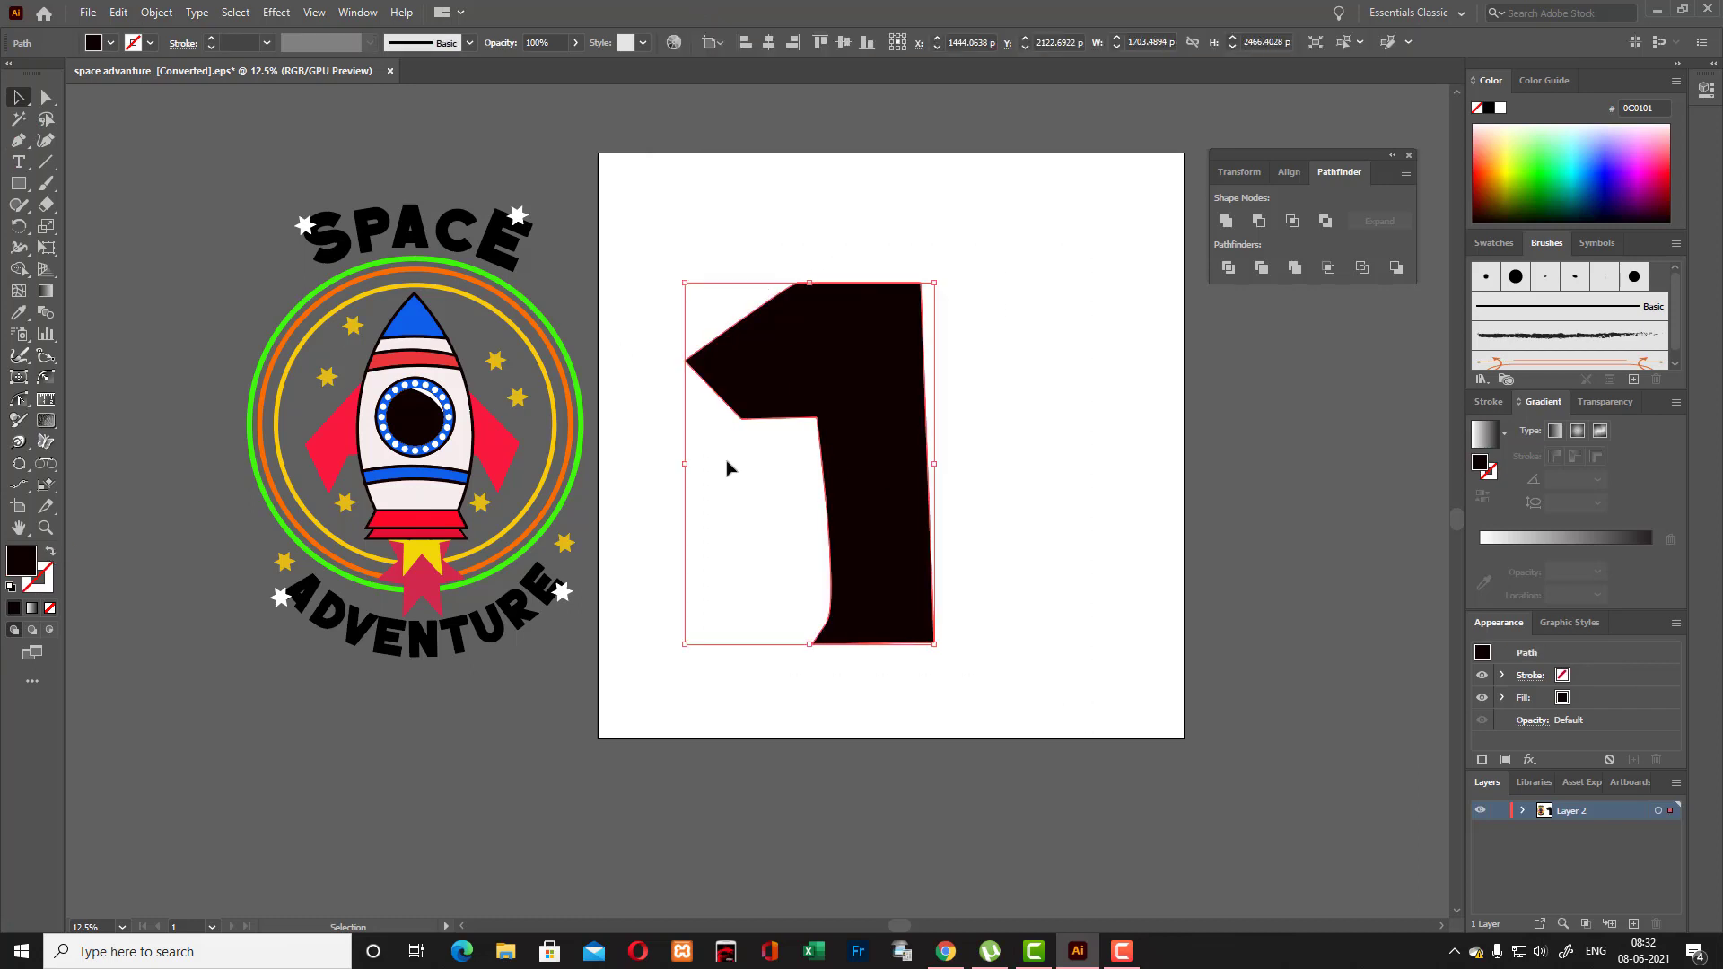
Move the upper and lower centre corners of the half shirt slightly outward with the Curvature tool.
click(46, 118)
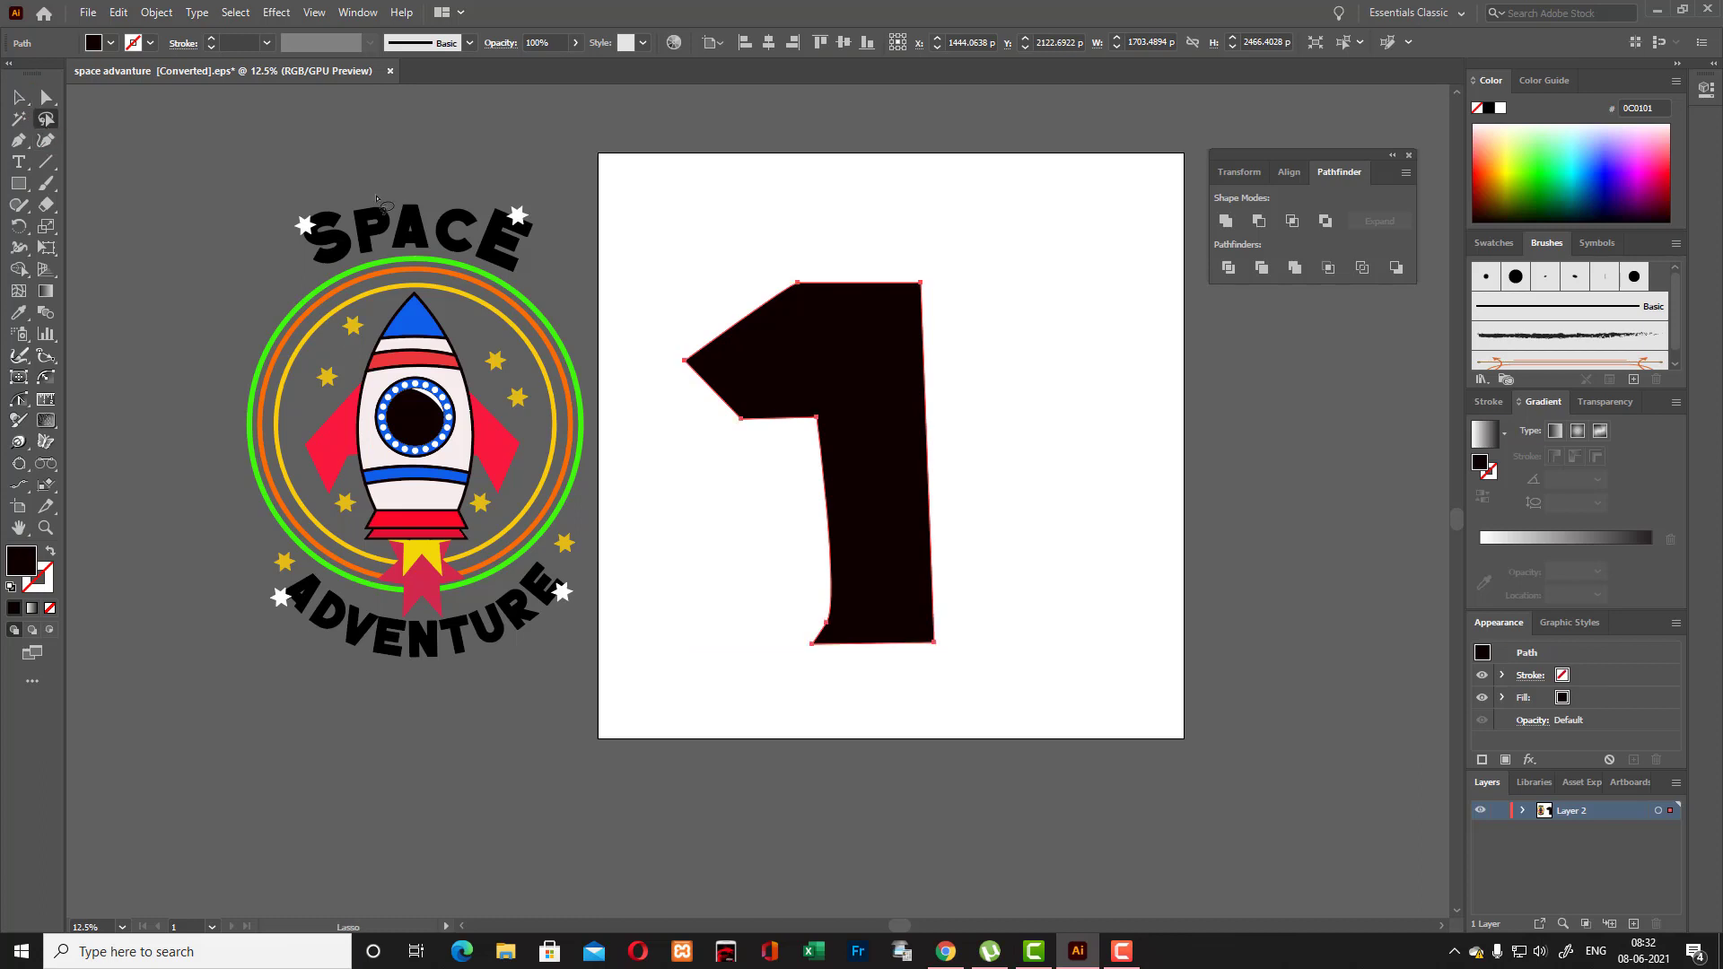
click(46, 141)
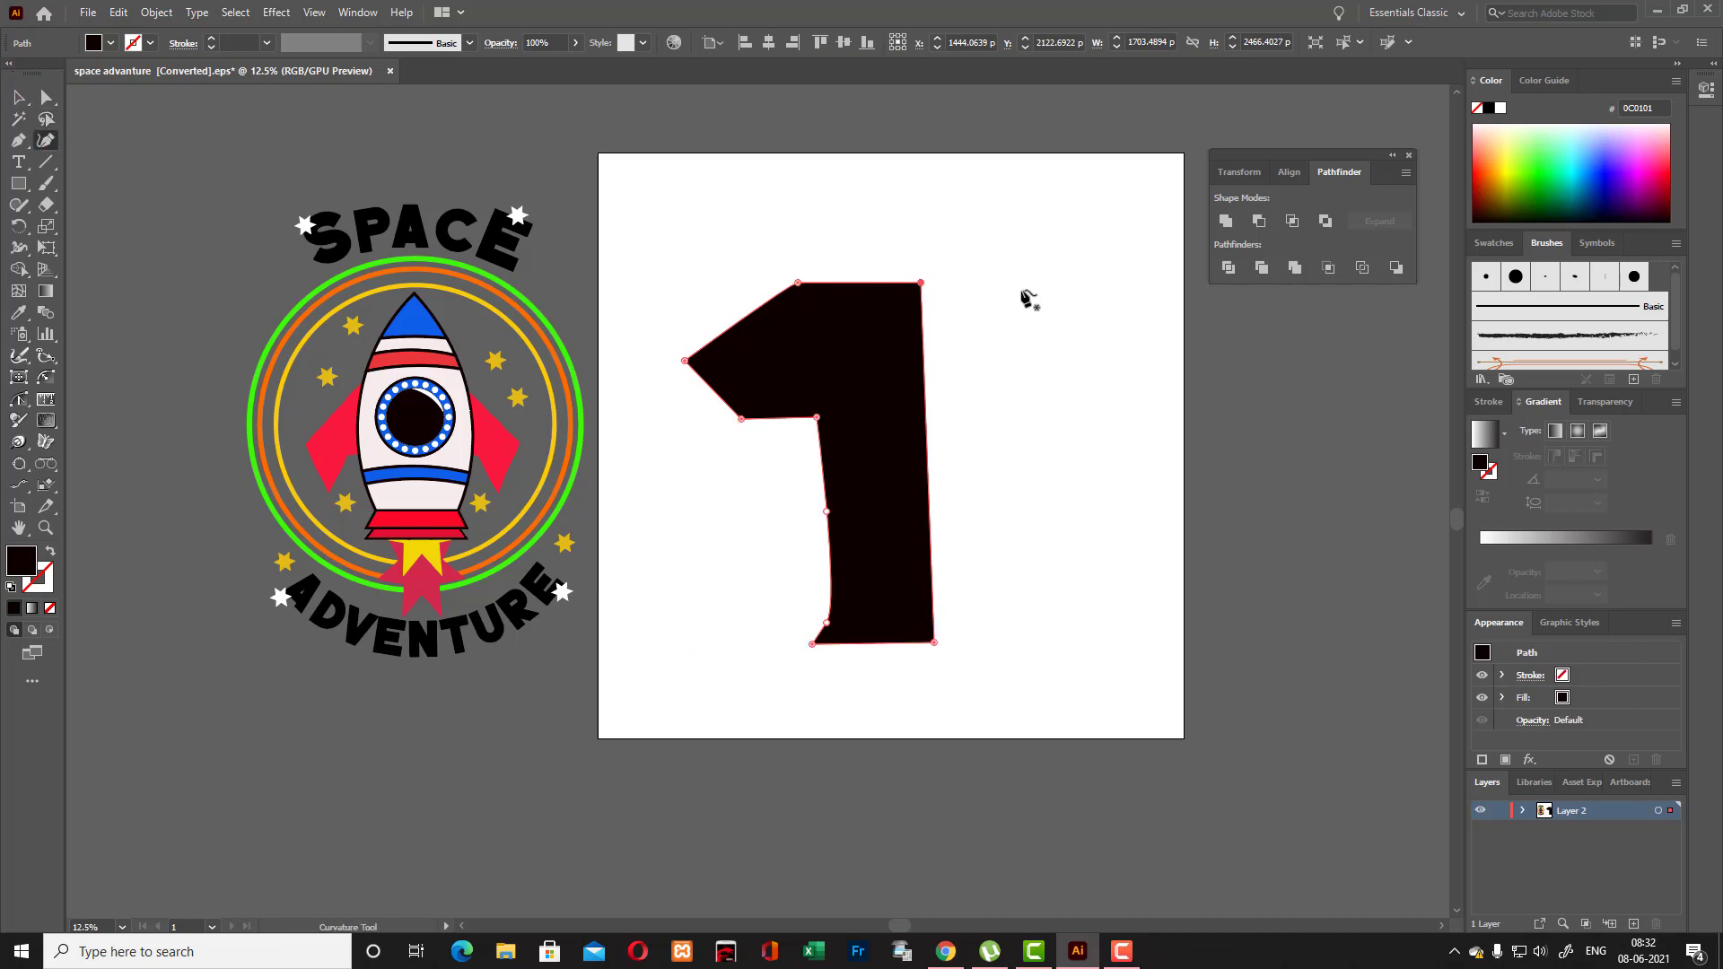
drag(923, 284, 934, 282)
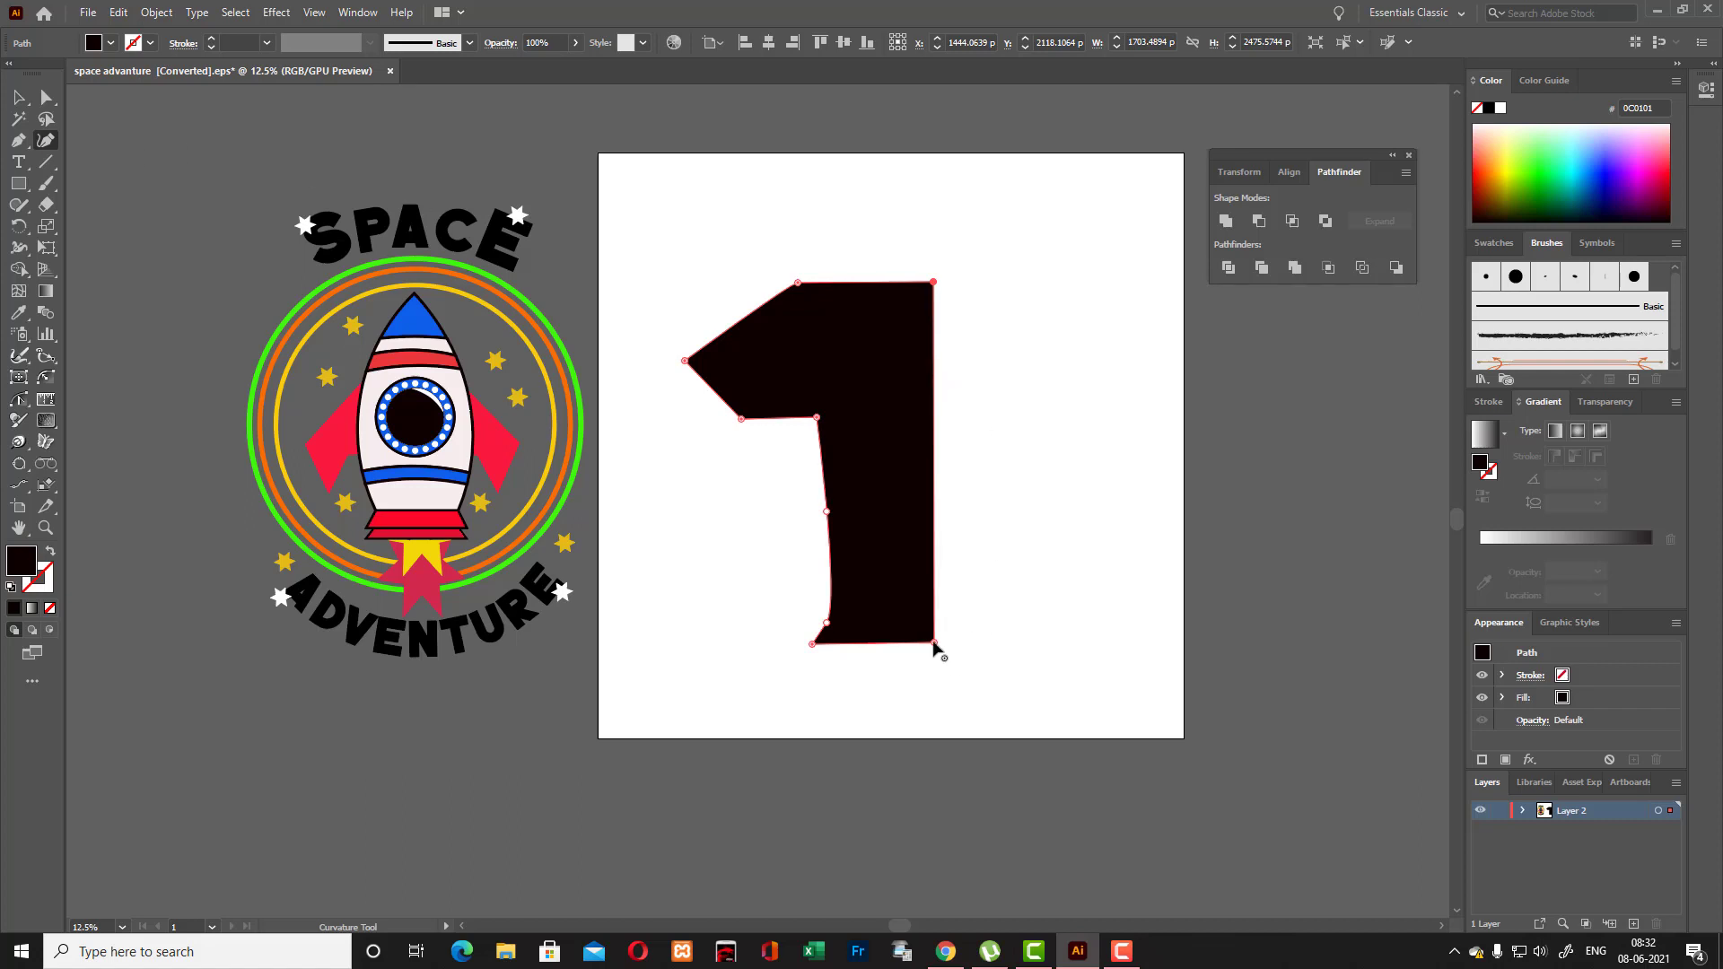
drag(935, 643, 942, 642)
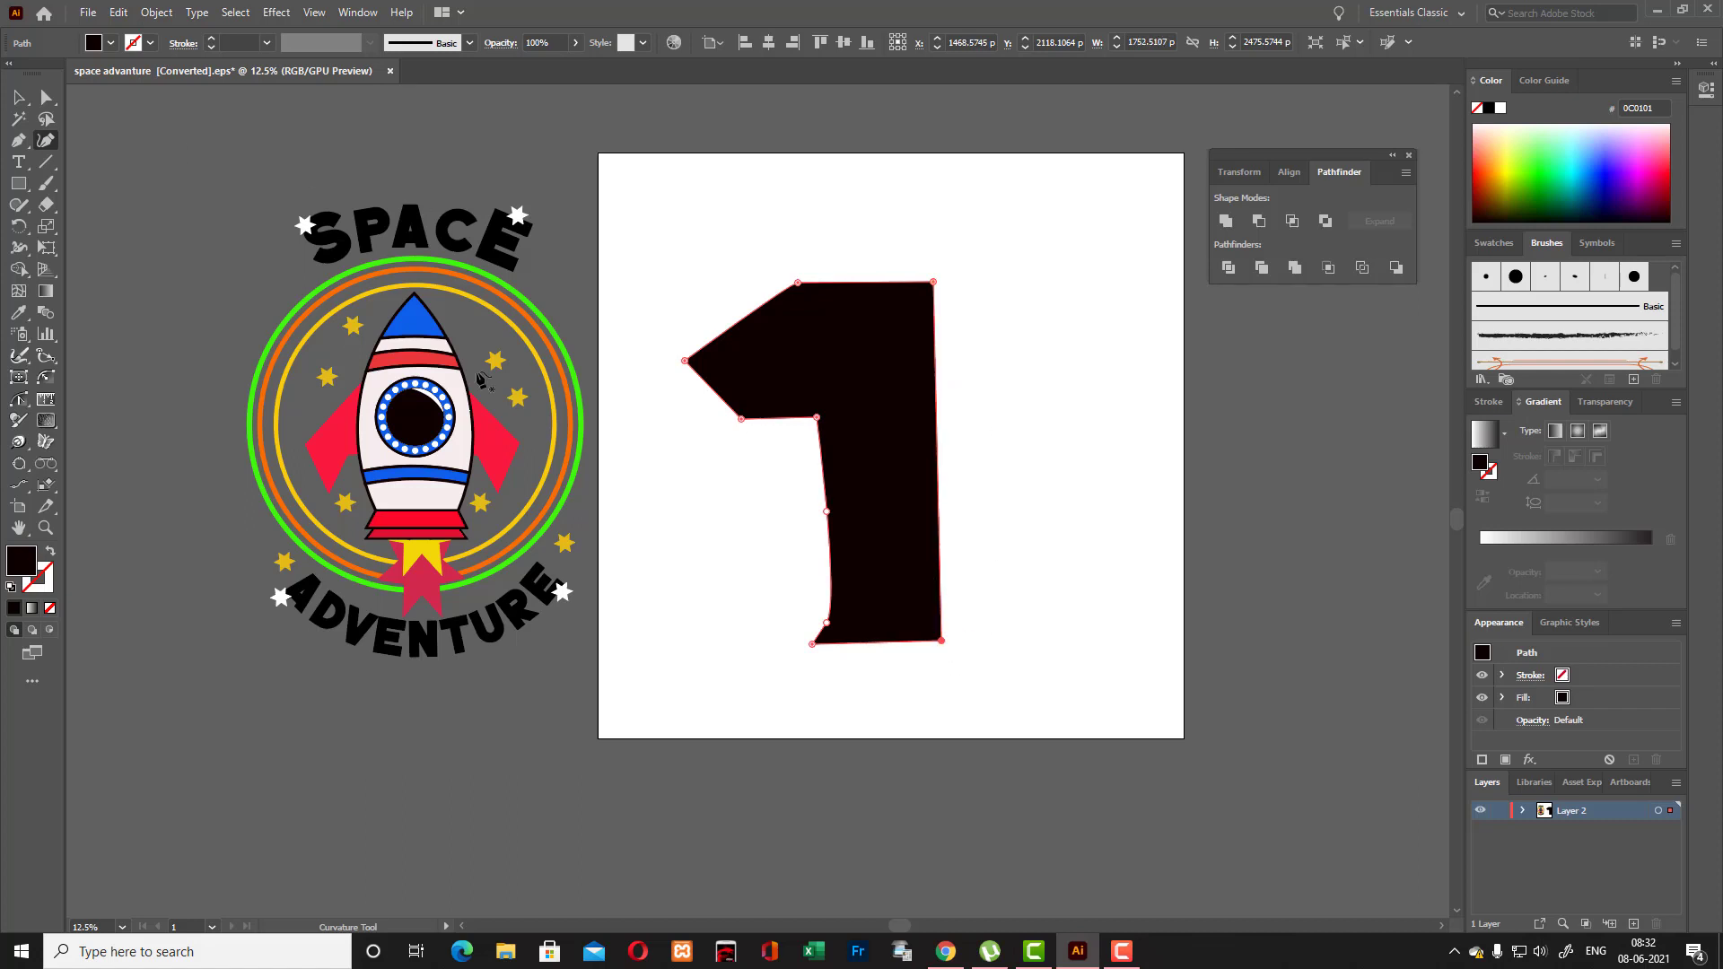
Select the black half shirt and paste a copy of it in front.
click(19, 96)
click(781, 254)
drag(759, 212, 1079, 639)
key(a)
key(v)
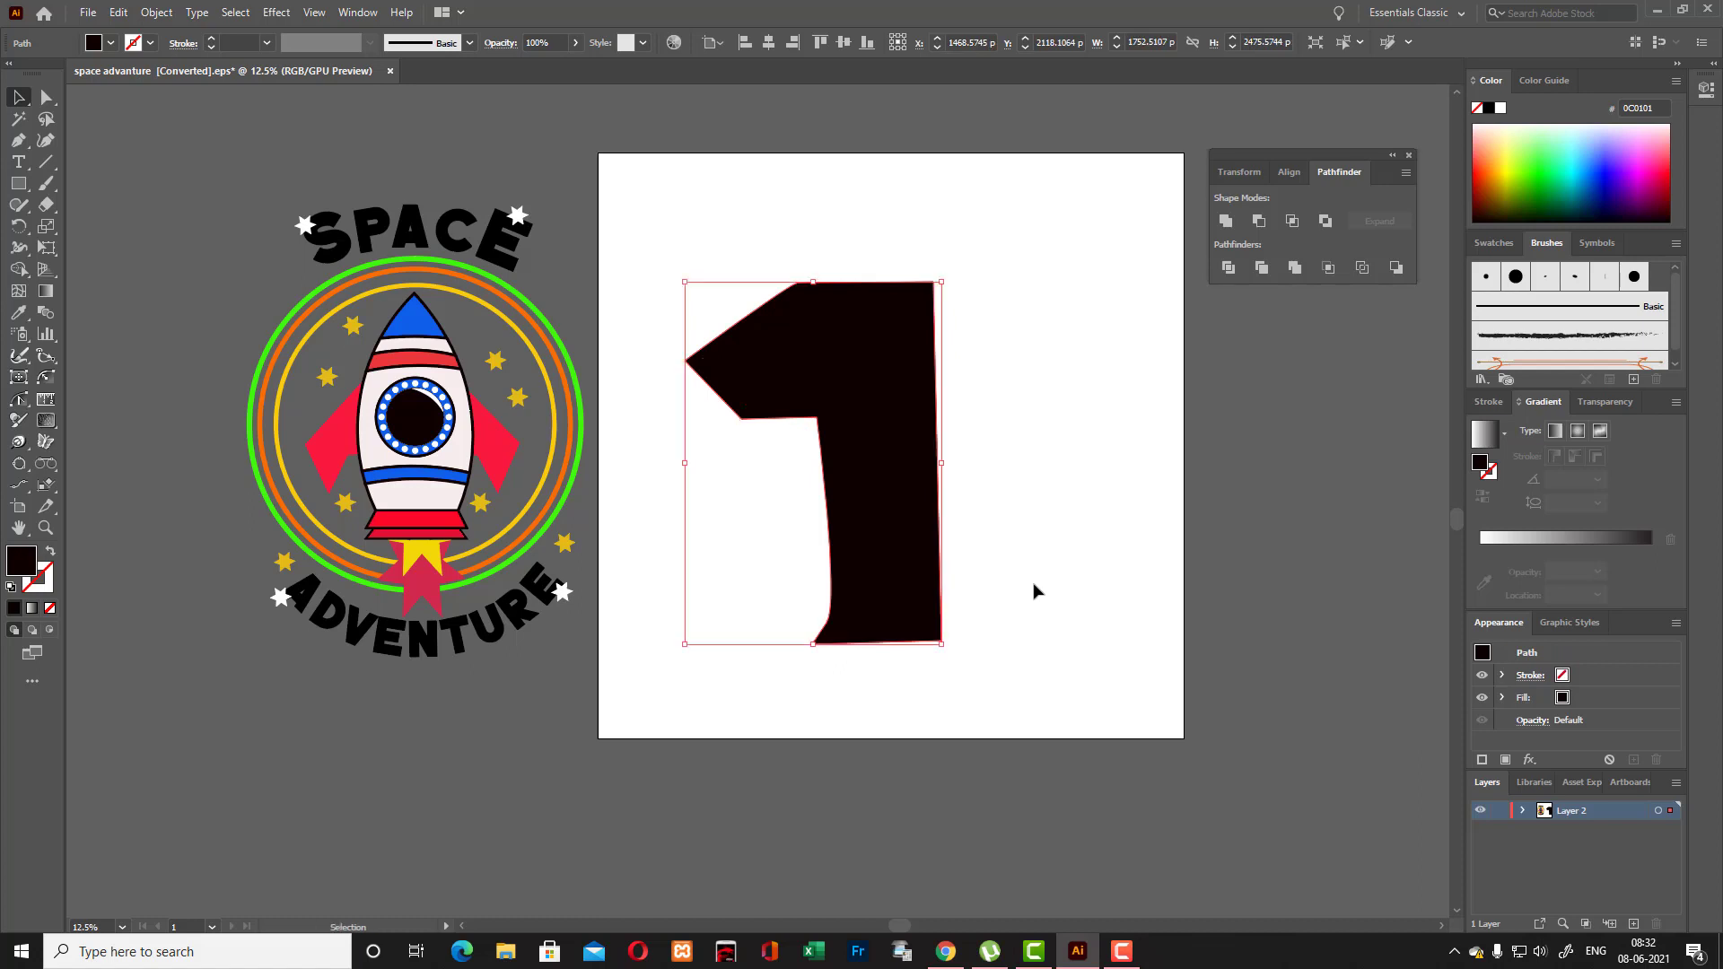
Reflect the copy about the vertical axis and move it right until it overlaps the original and completes the shirt.
right_click(857, 403)
mouse_move(911, 711)
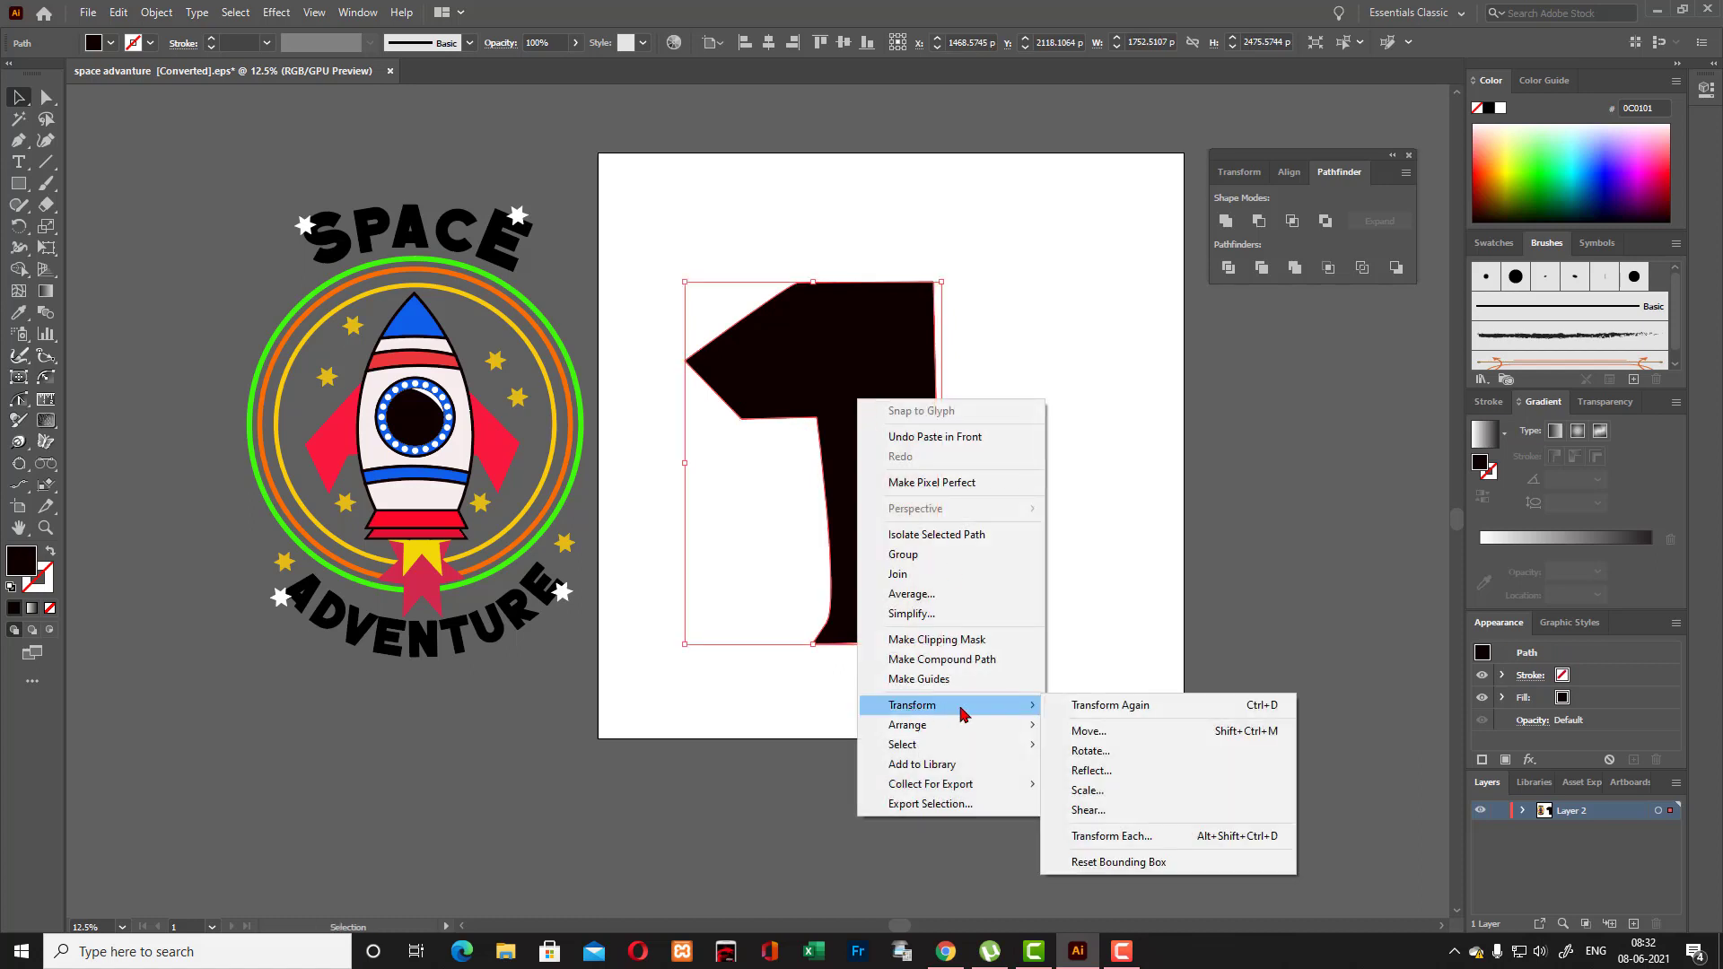
click(1095, 772)
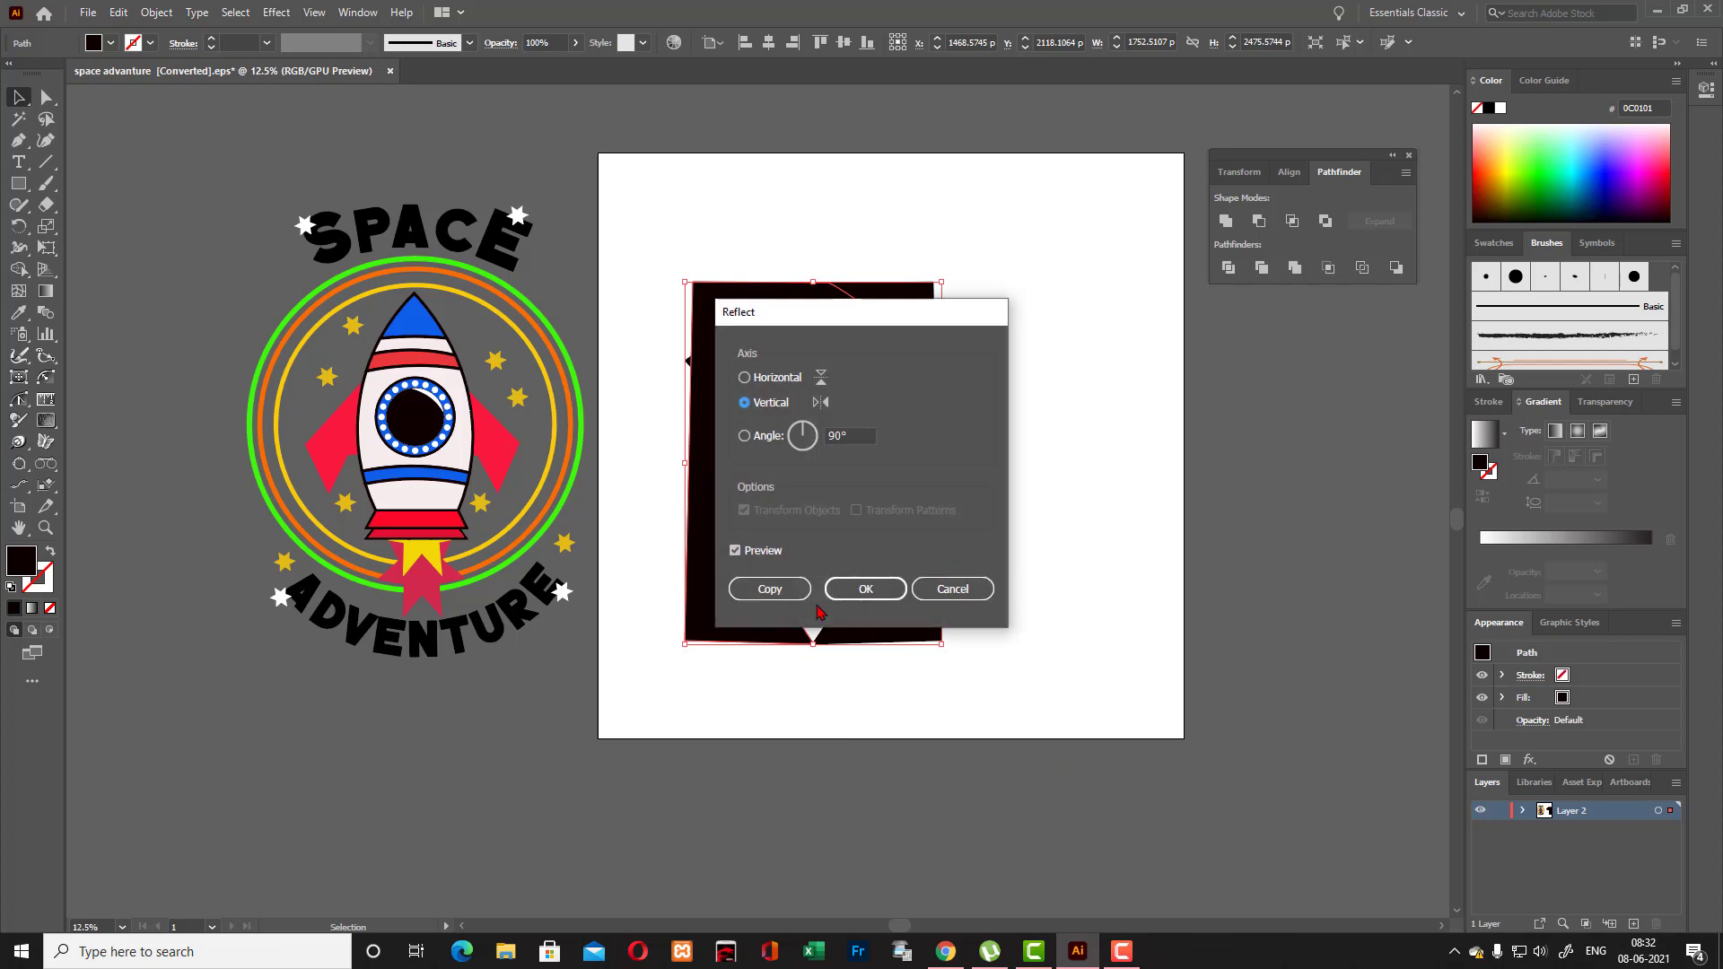
click(859, 588)
drag(746, 504, 982, 513)
click(1115, 557)
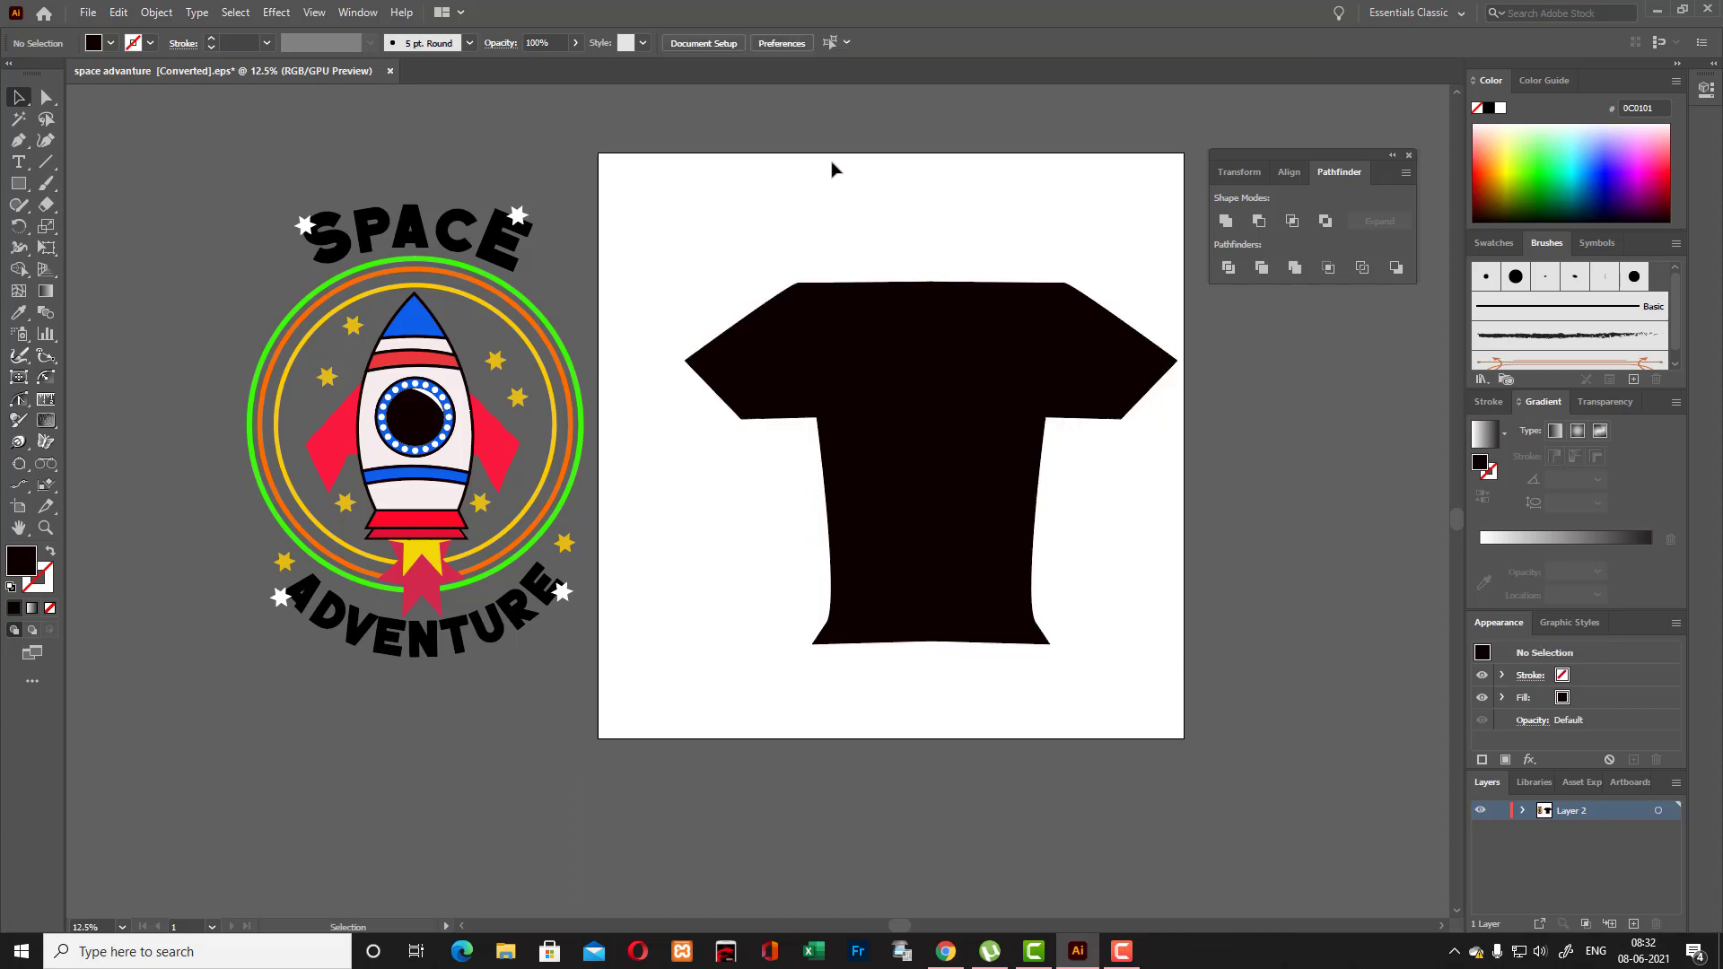
Unite both shirt halves into one shape and move it left to centre it on the artboard.
drag(743, 209, 1132, 692)
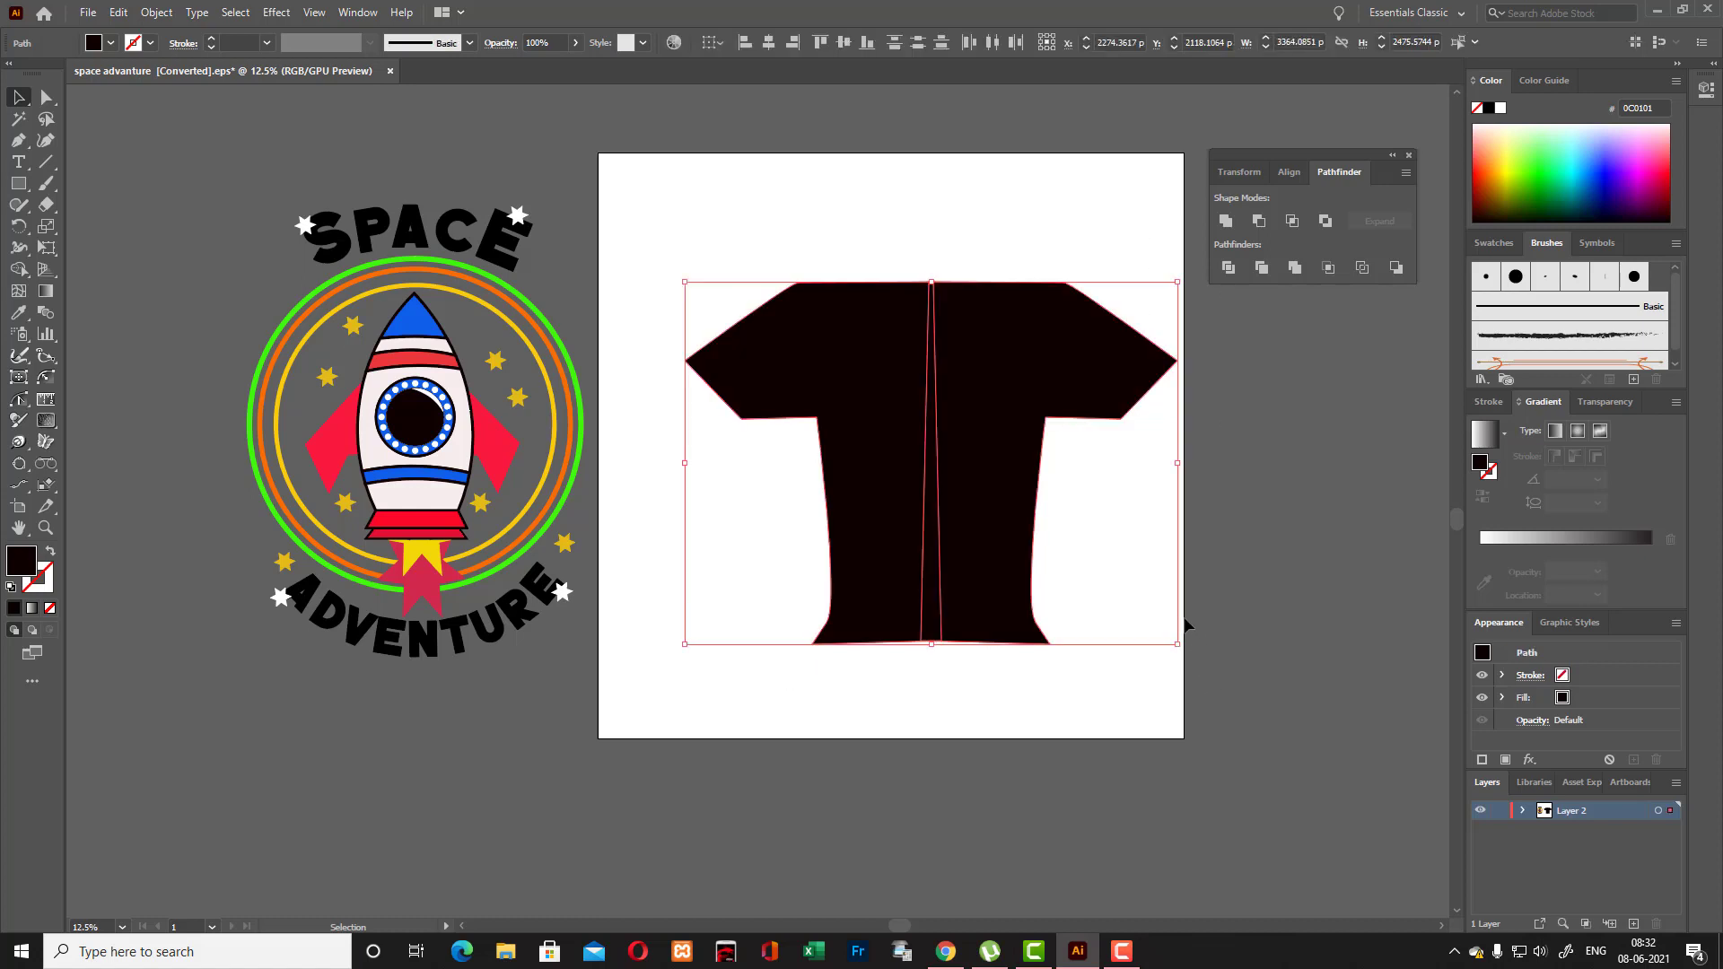
click(1226, 221)
mouse_move(1065, 411)
mouse_down()
mouse_move(993, 416)
mouse_move(1032, 412)
mouse_up()
click(1011, 222)
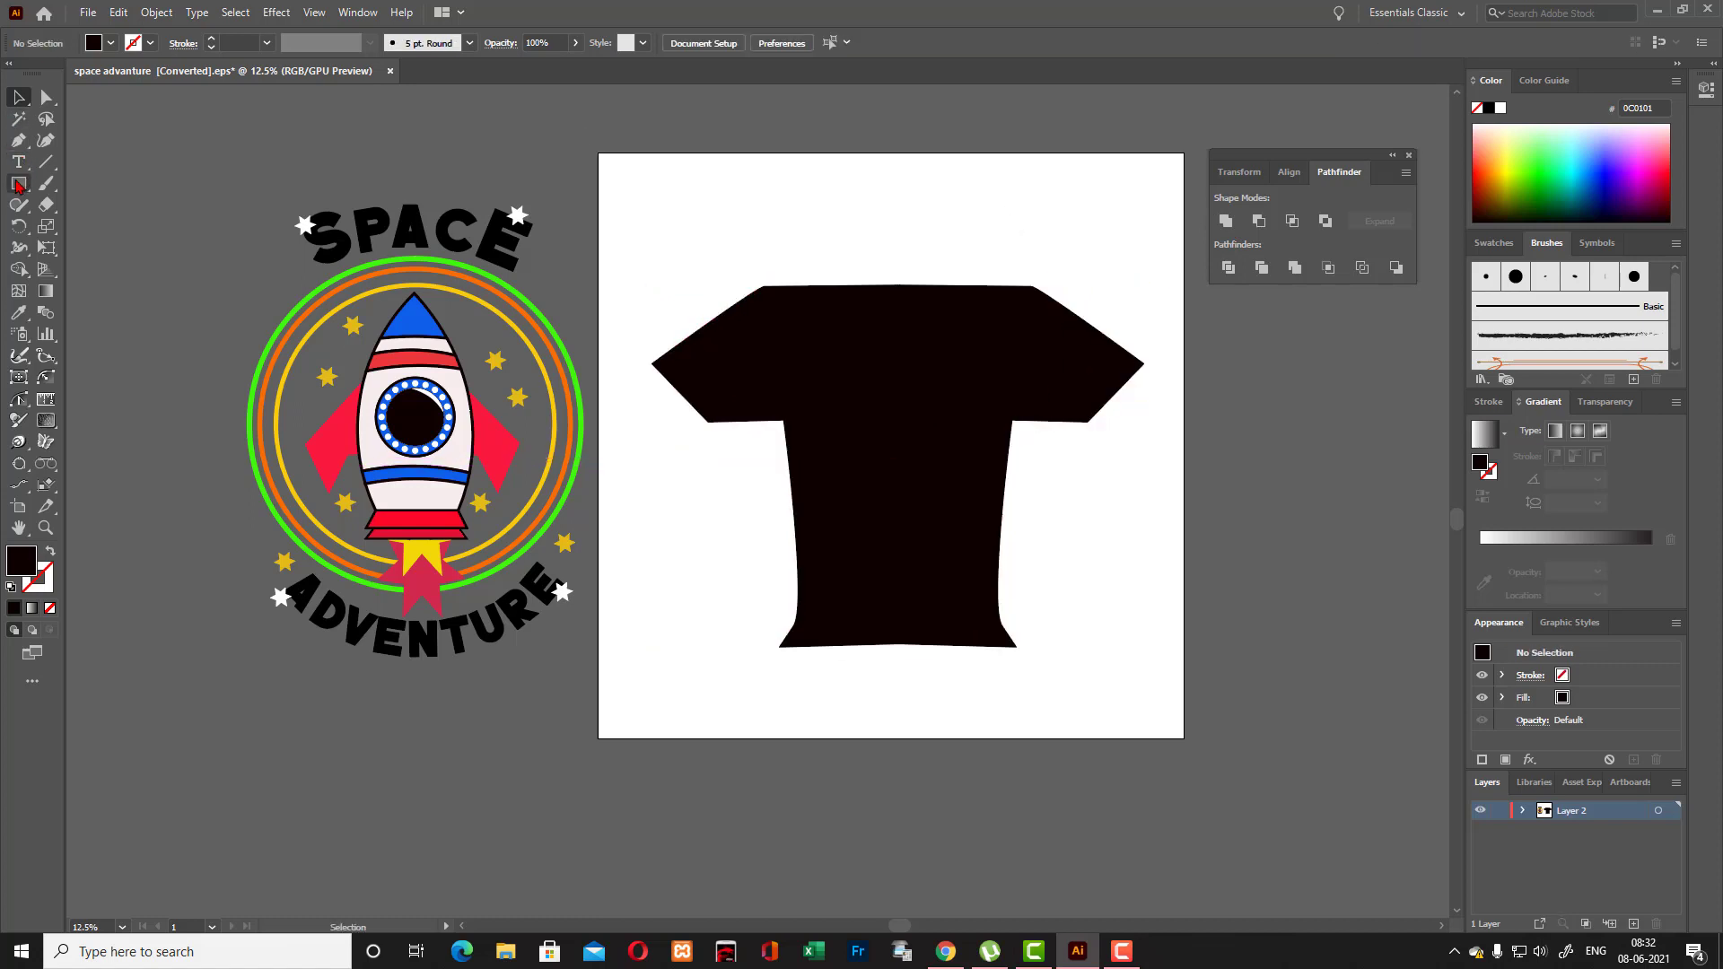
Draw an ellipse over the middle of the shirt's upper edge, raise it and resize it to about 999 by 905 px.
drag(18, 183, 77, 227)
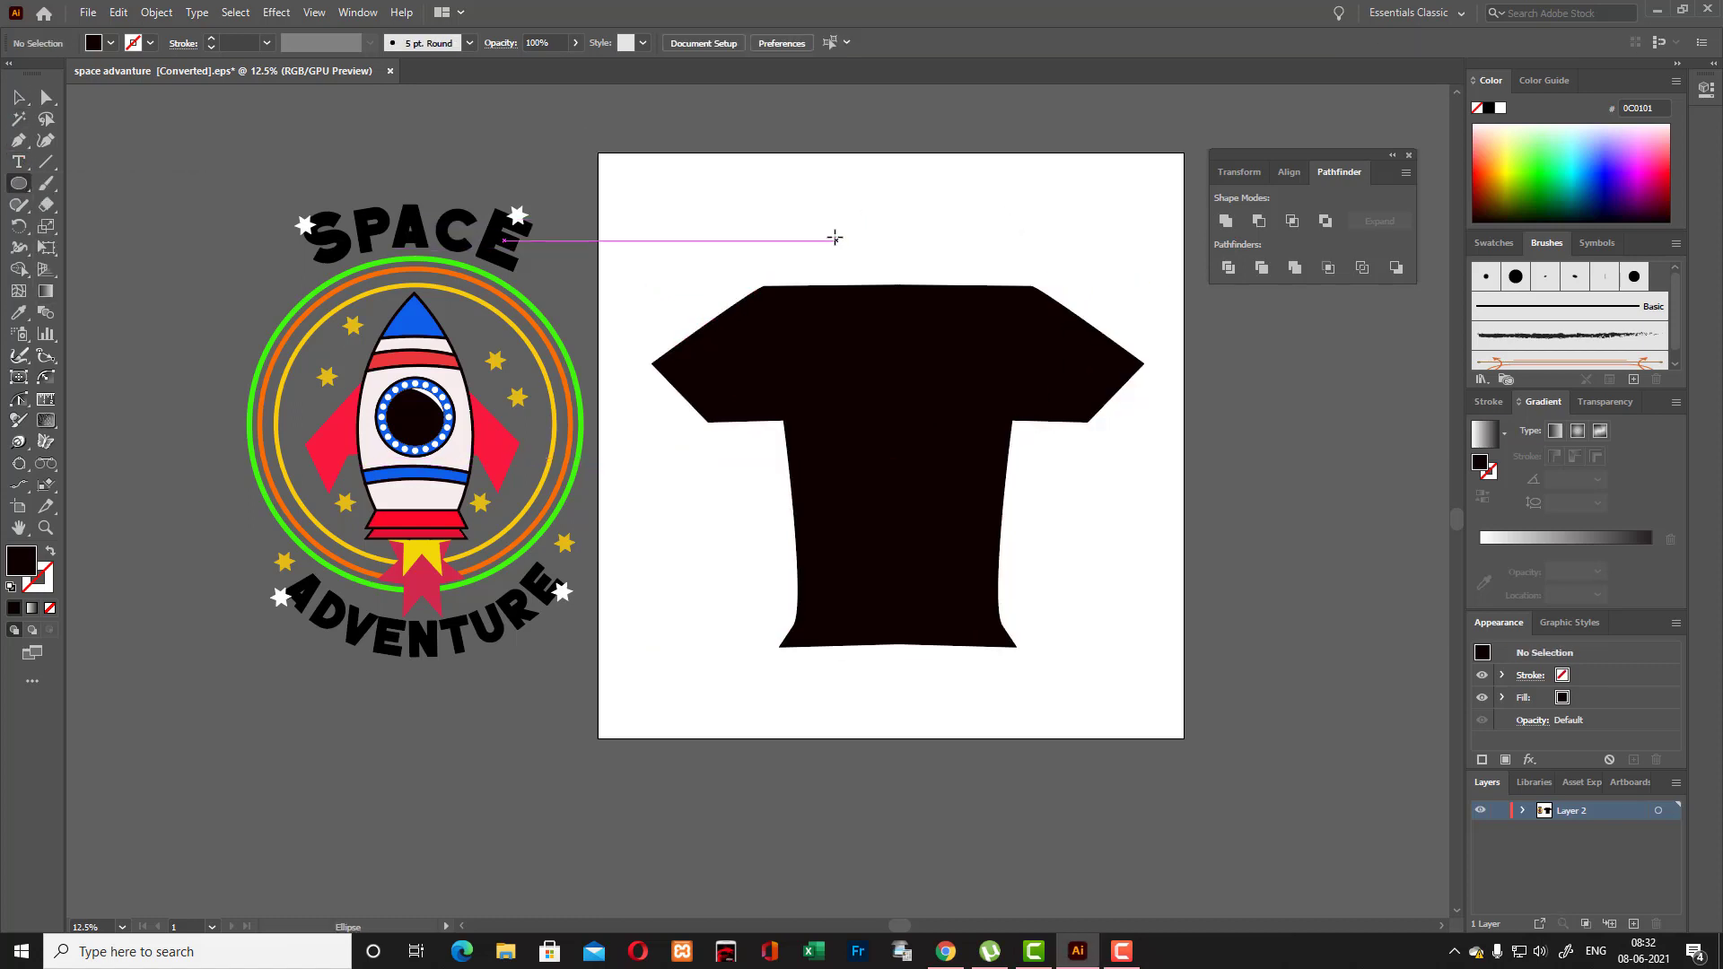
drag(833, 235, 972, 350)
click(18, 96)
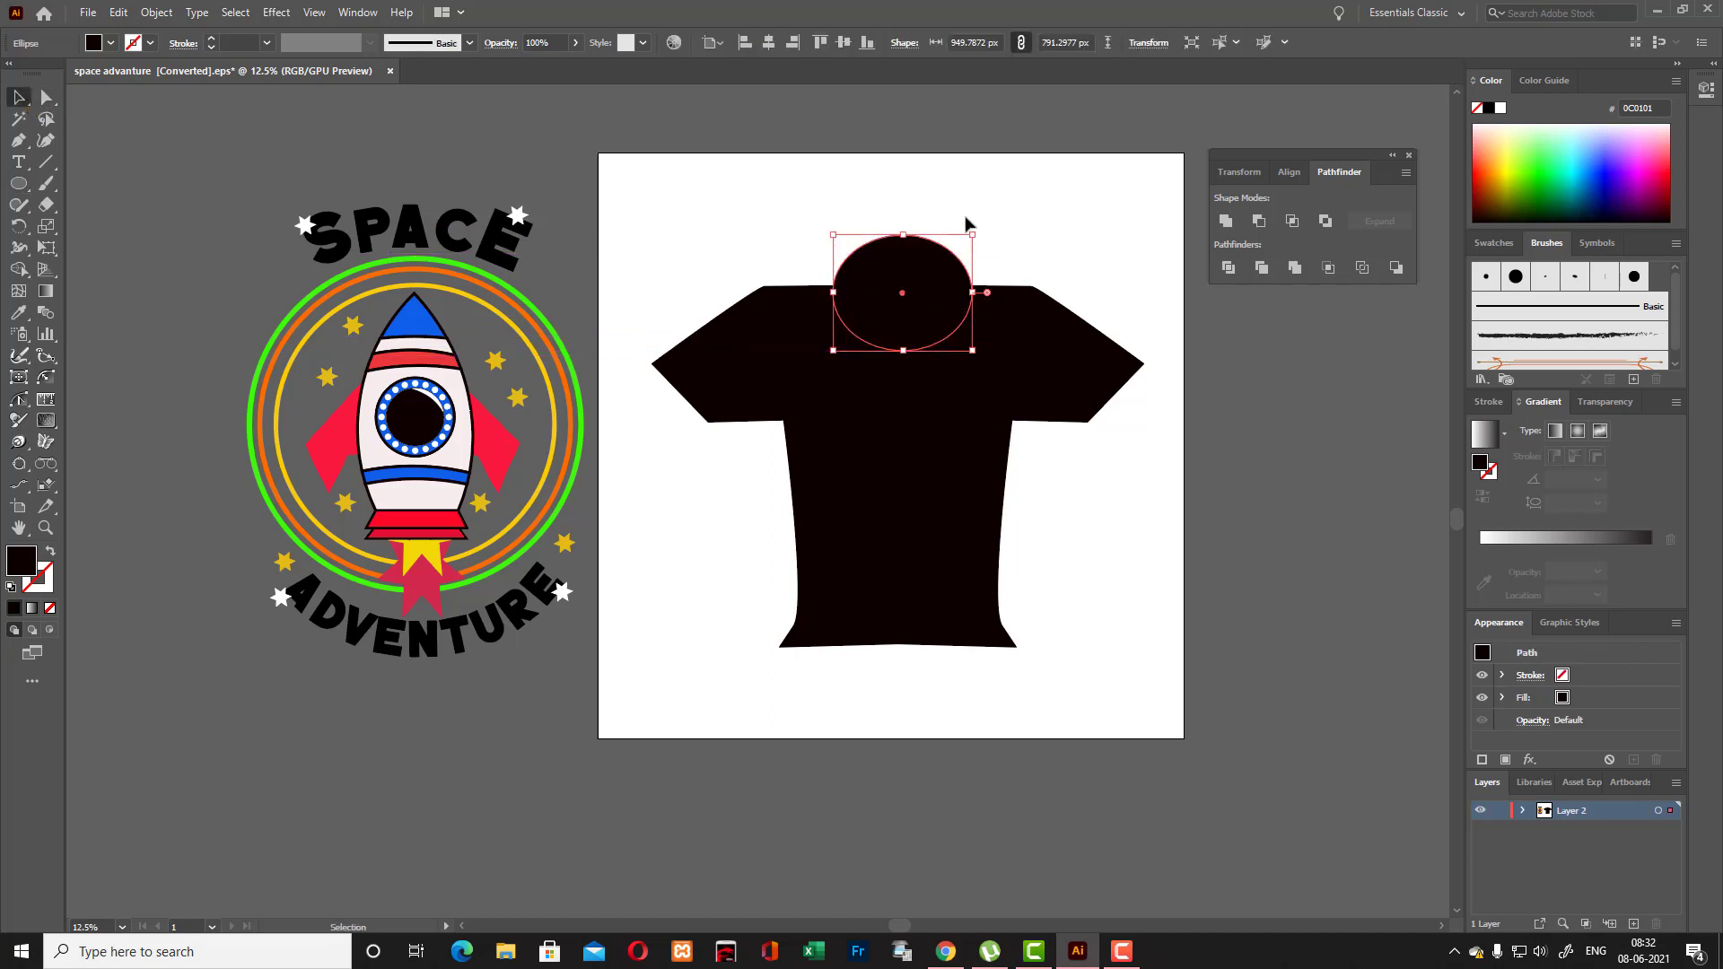
drag(922, 245, 900, 208)
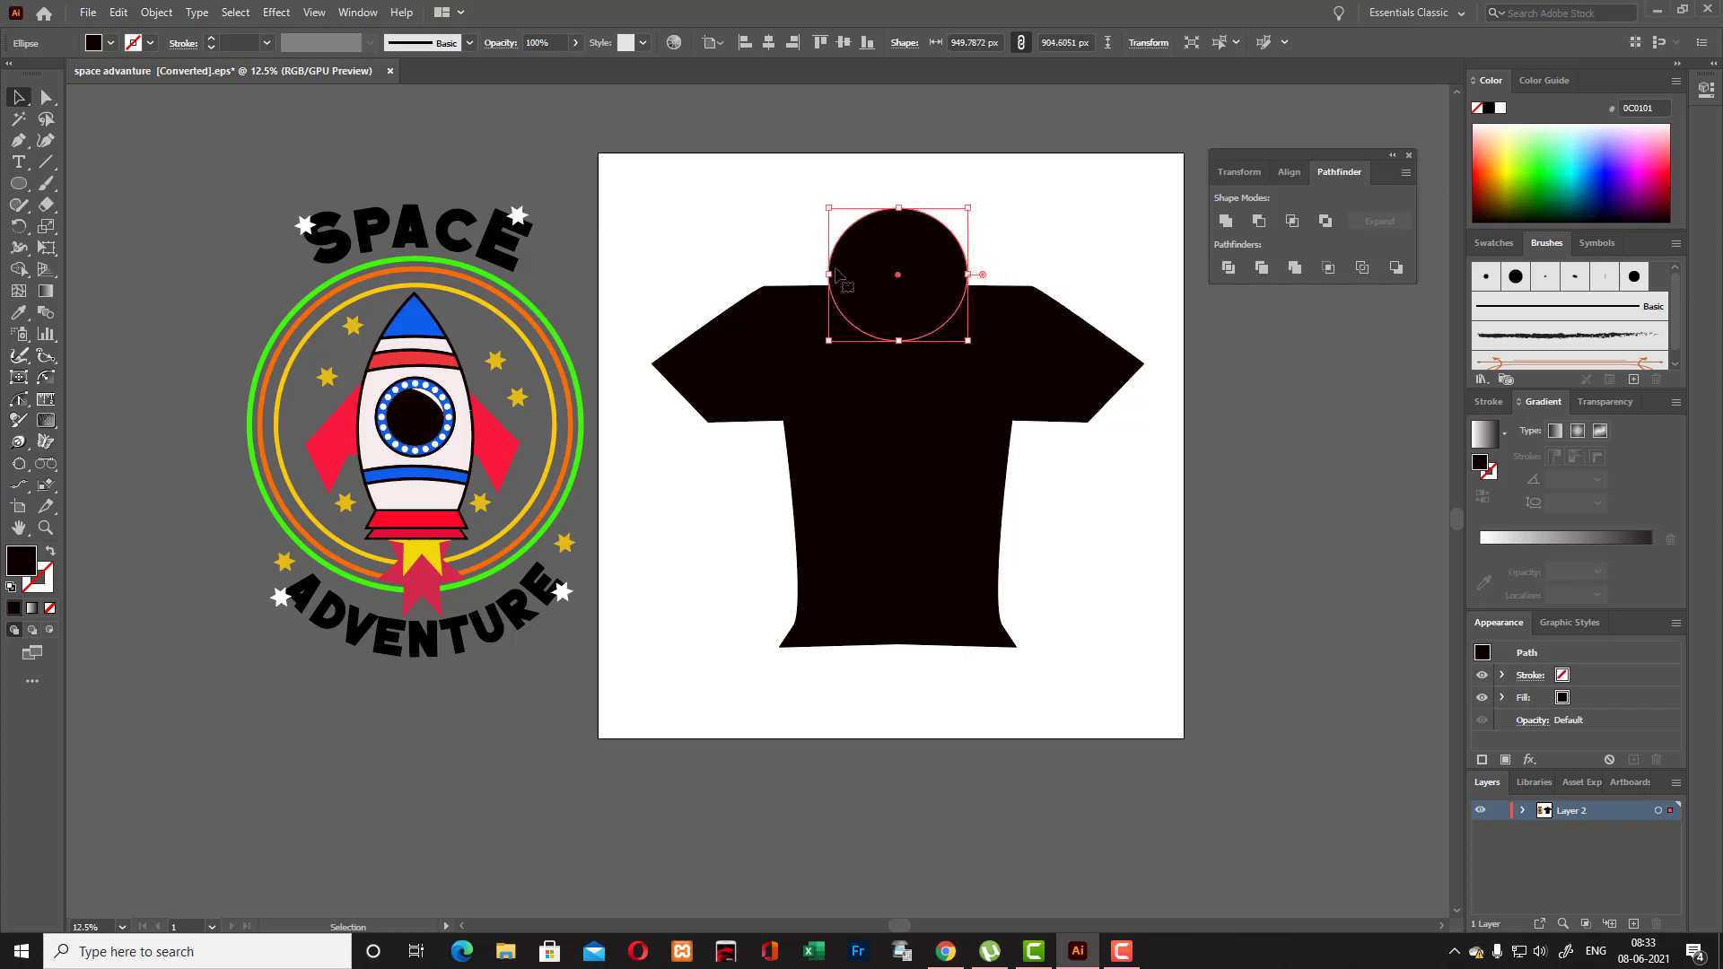
drag(828, 274, 822, 274)
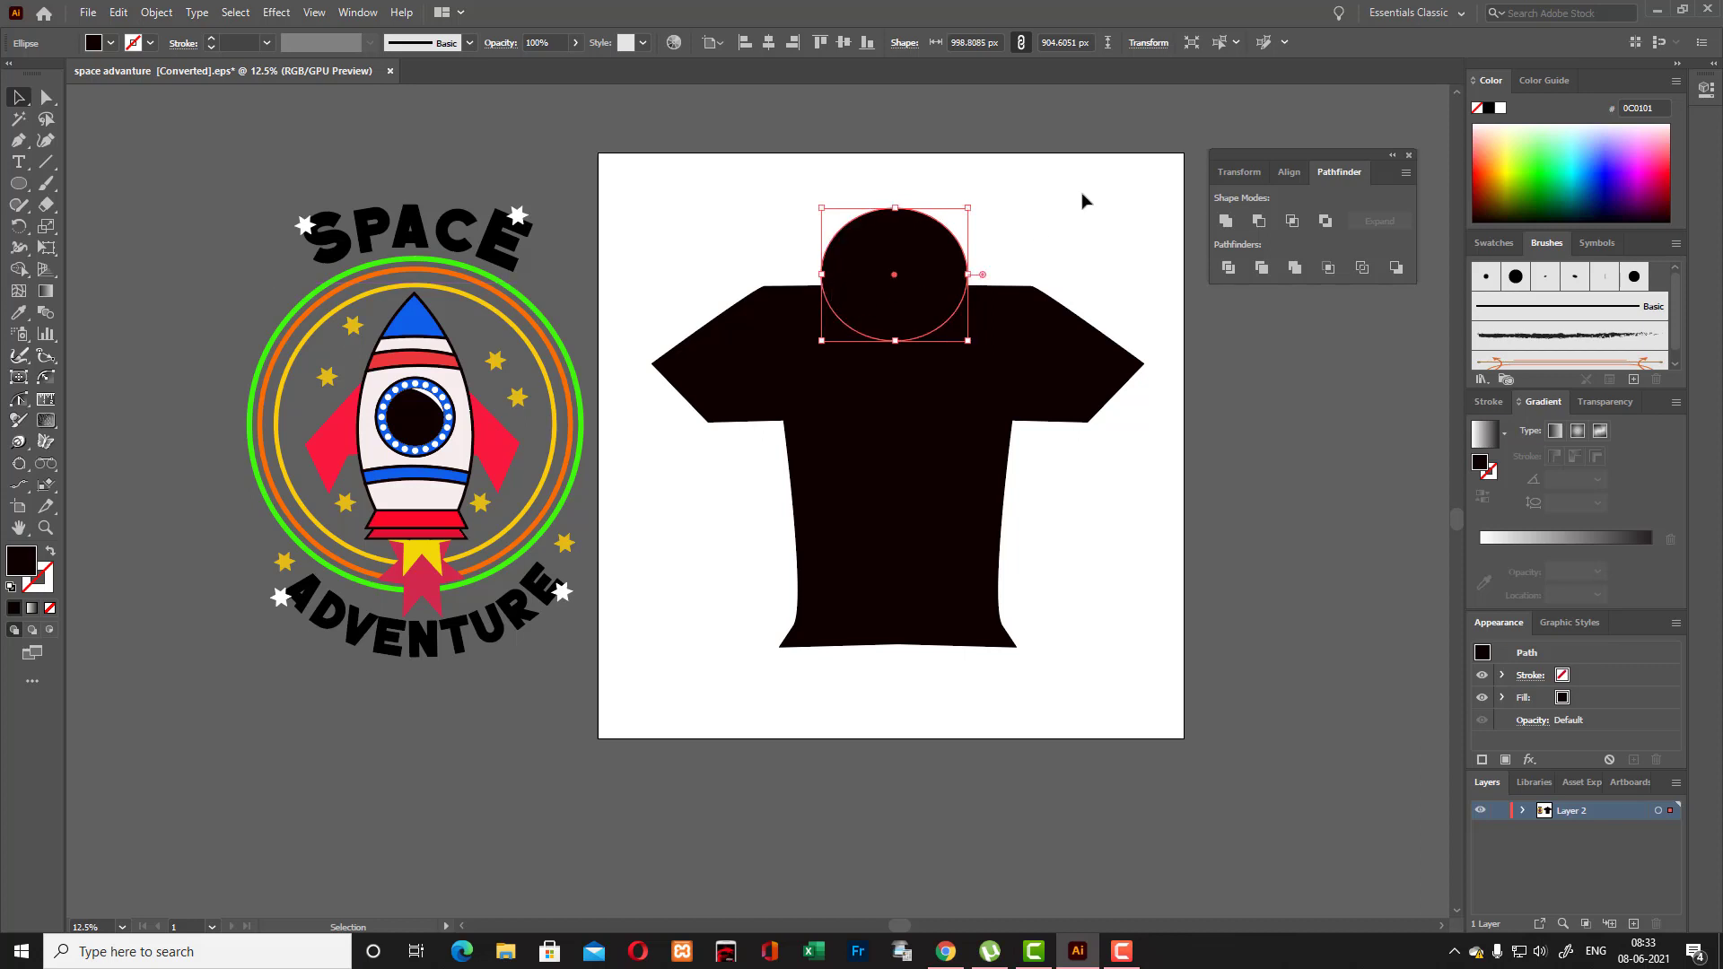
Subtract the ellipse from the shirt shape to cut out a round neckline.
drag(702, 173, 1129, 591)
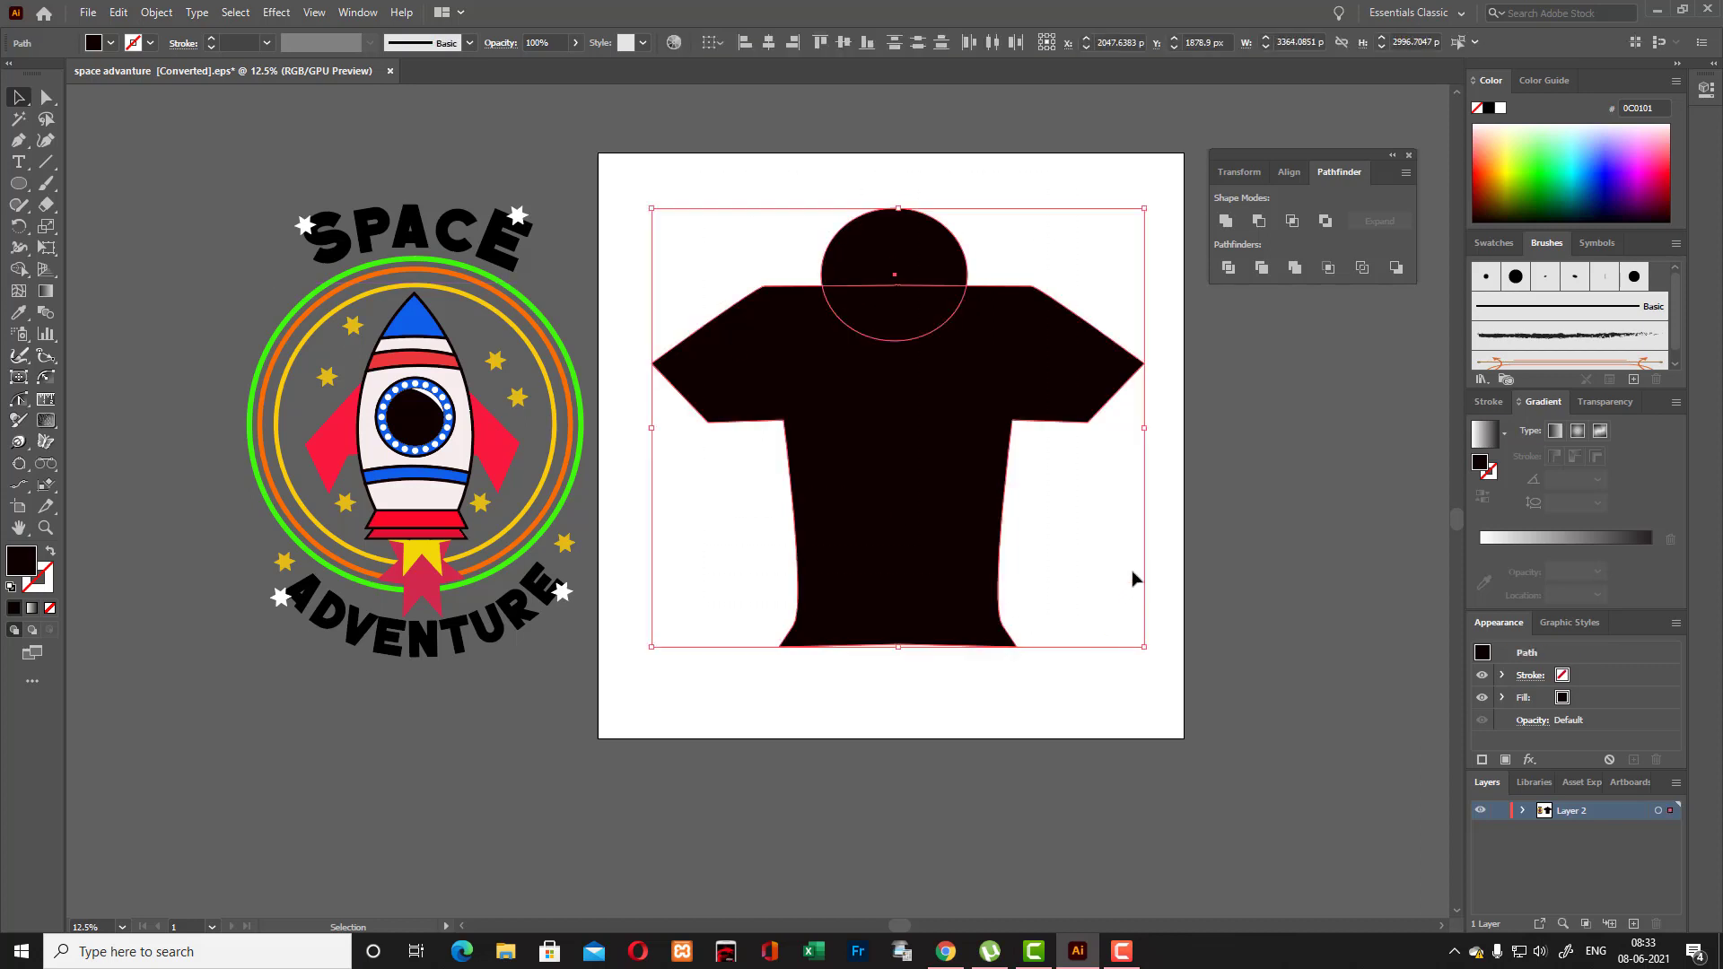
click(1260, 222)
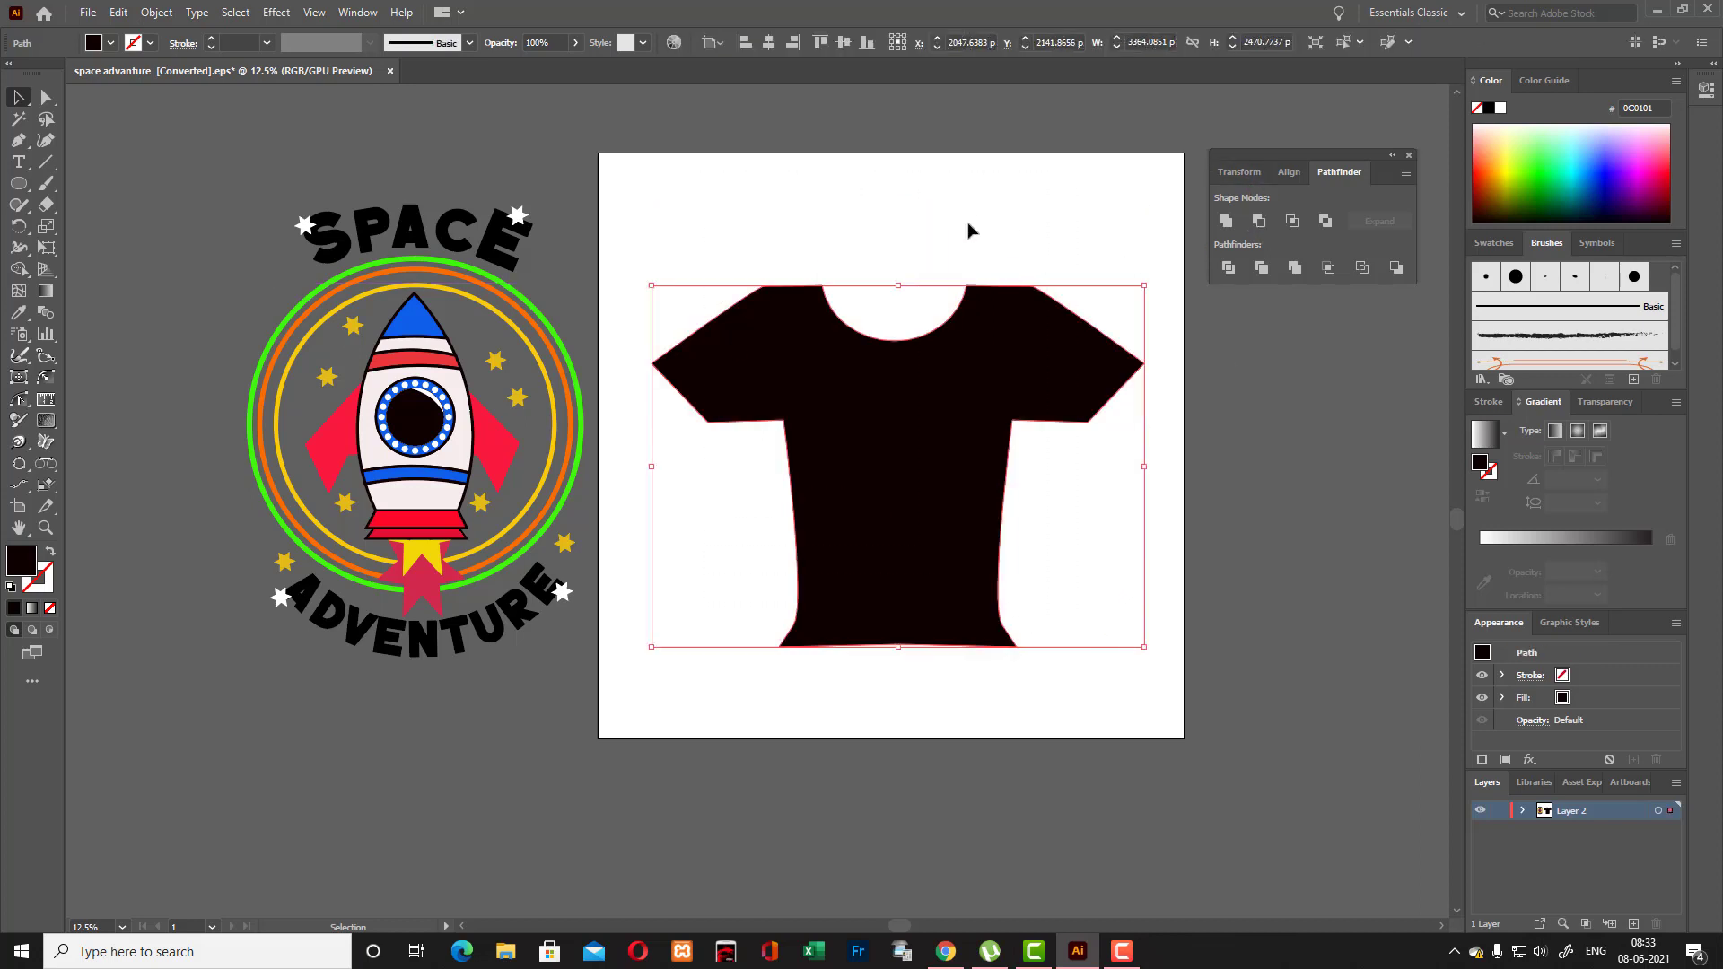
click(1074, 221)
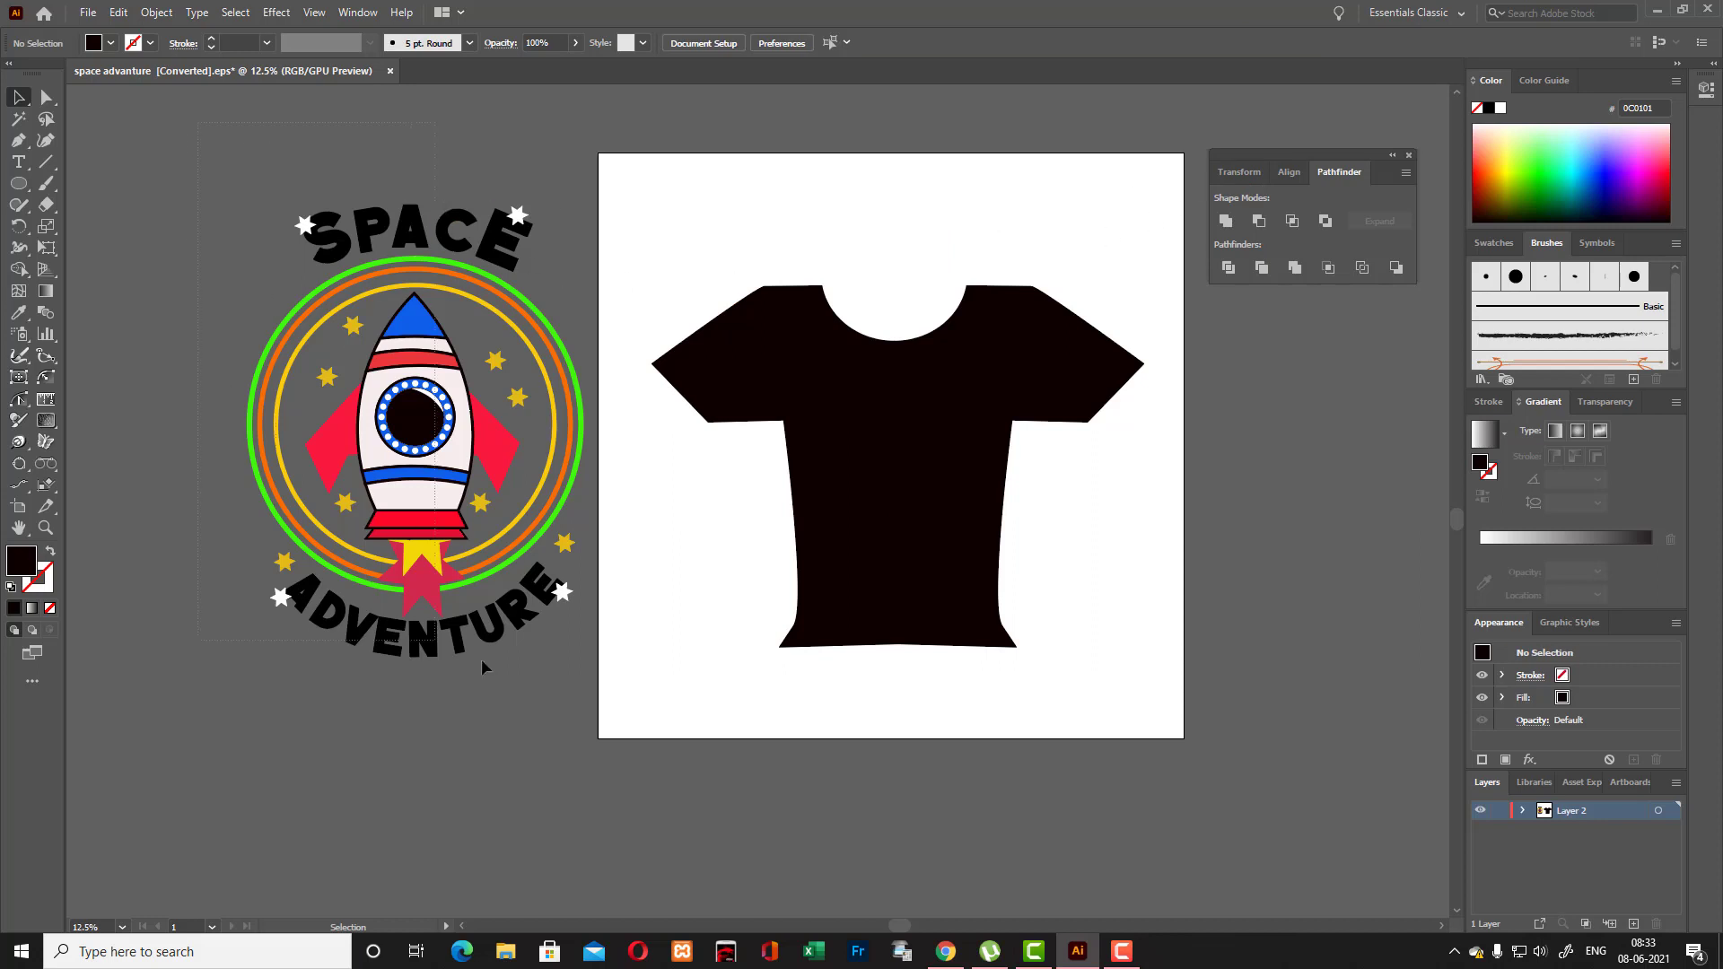
Select the whole Space Adventure rocket artwork without the shirt and group it.
key(ctrl+a)
click(644, 594)
drag(591, 705, 594, 707)
key(ctrl+g)
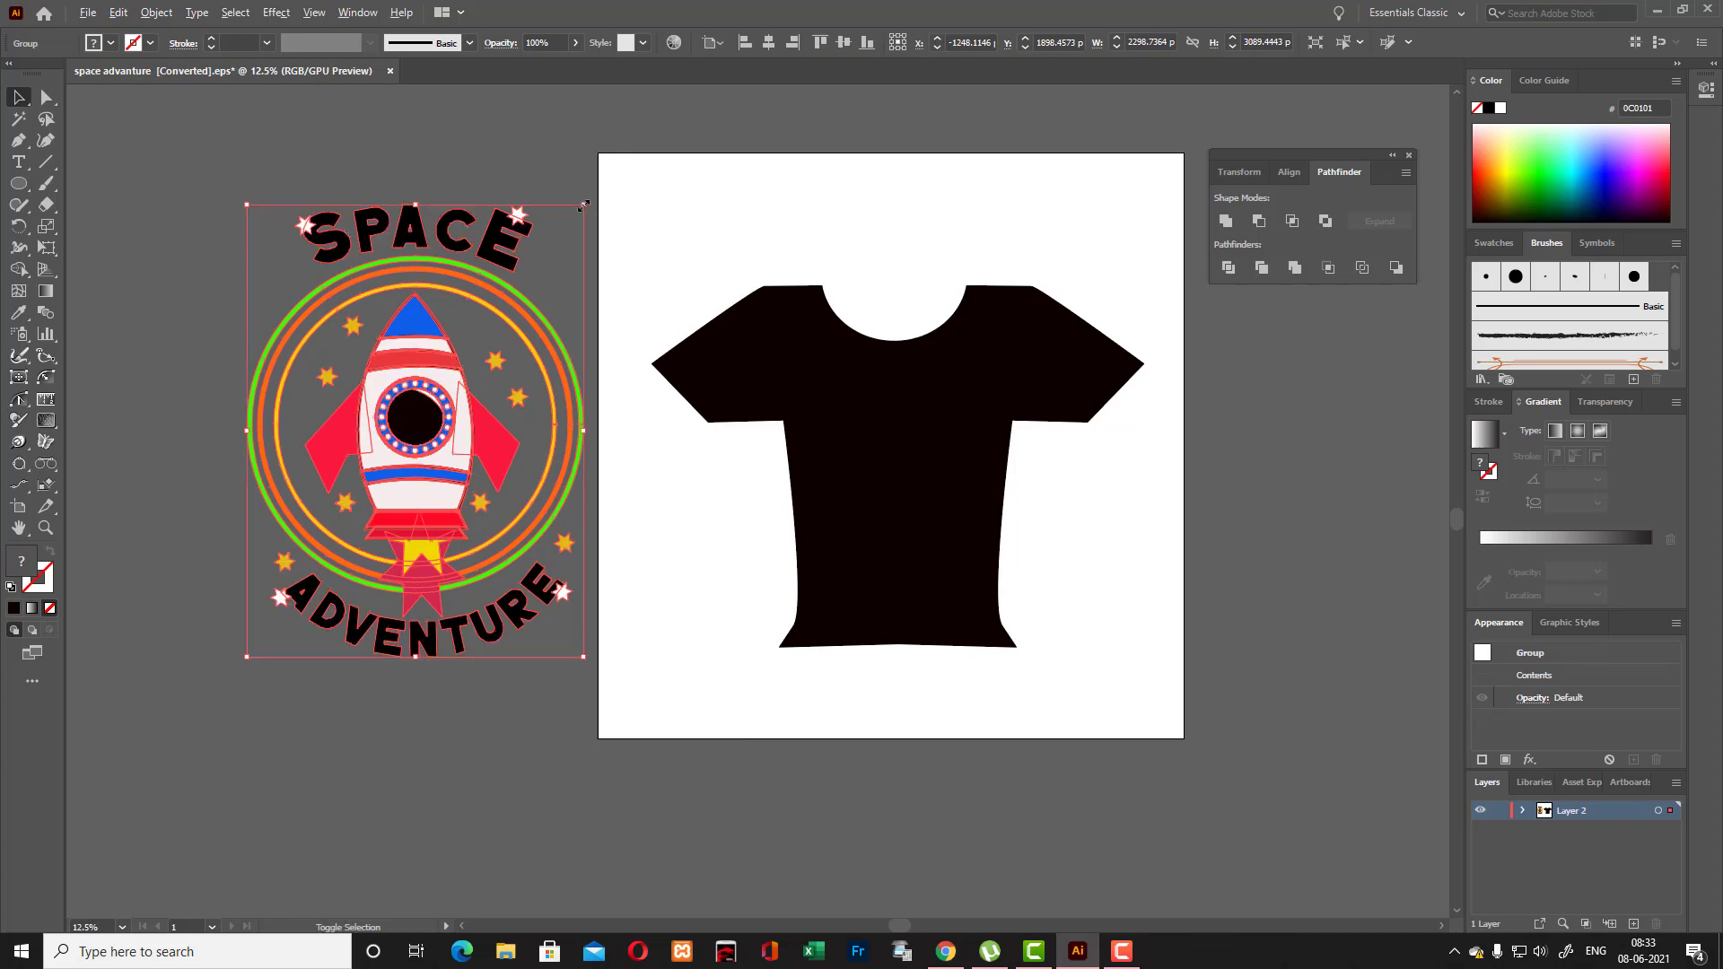
Scale the artwork group down to about 1320 by 1774 px and place it centred on the shirt's body.
drag(583, 205, 512, 301)
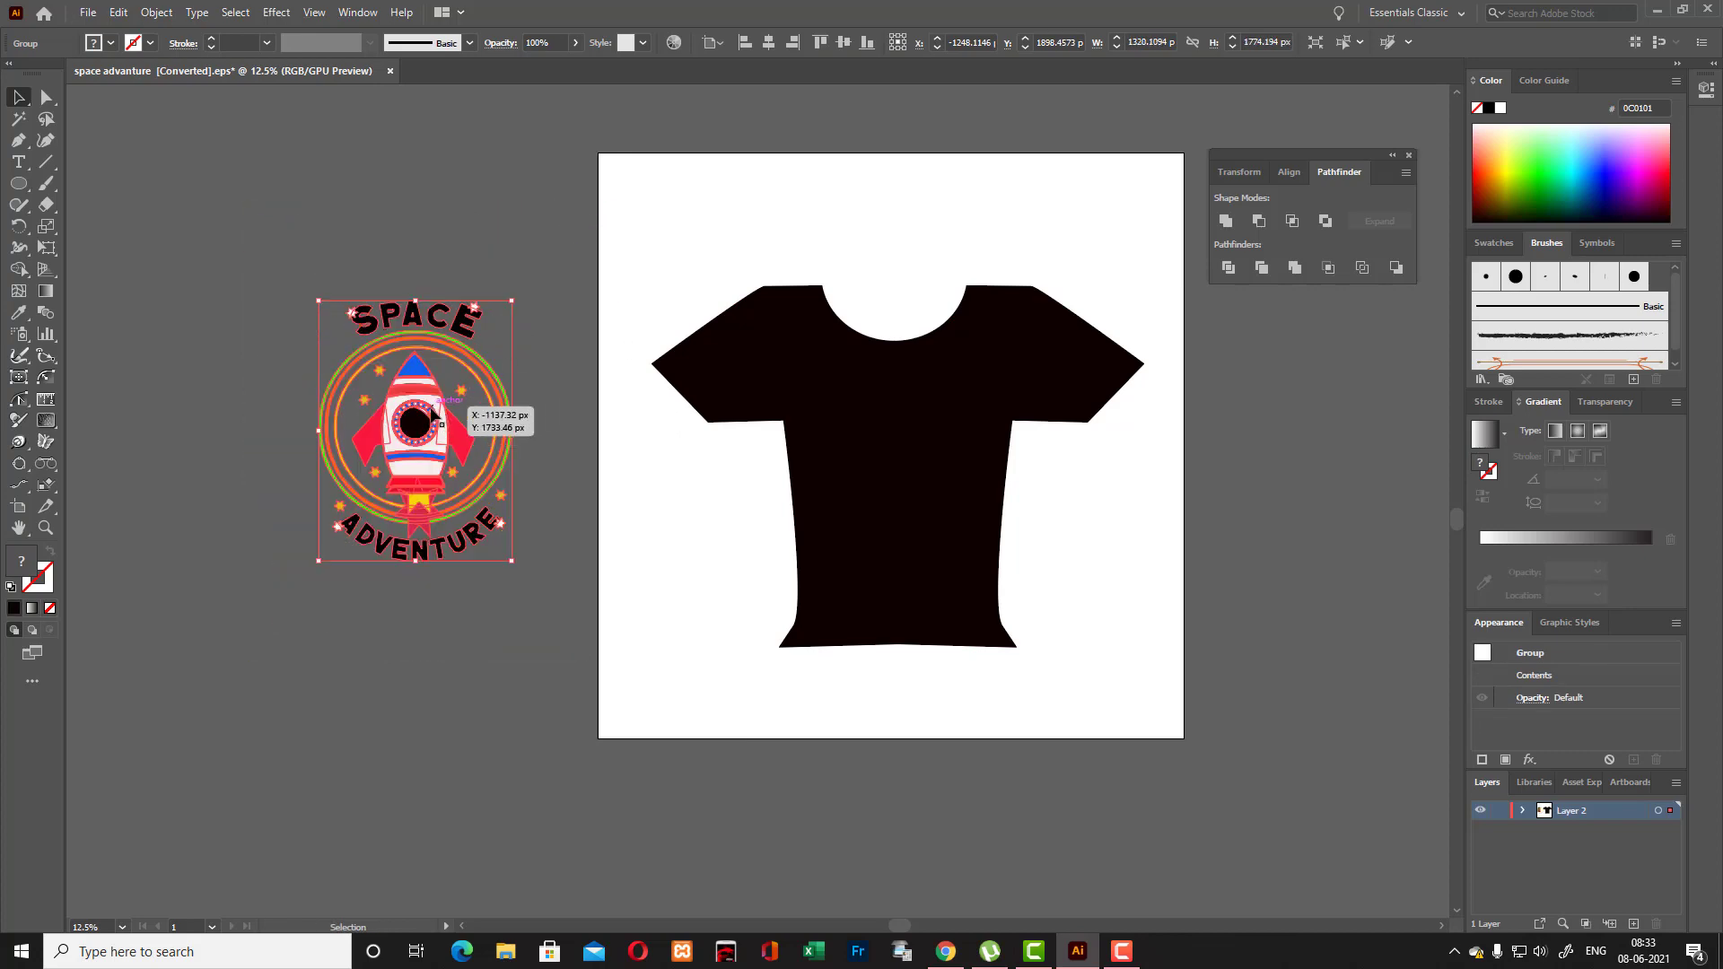
drag(434, 414, 917, 470)
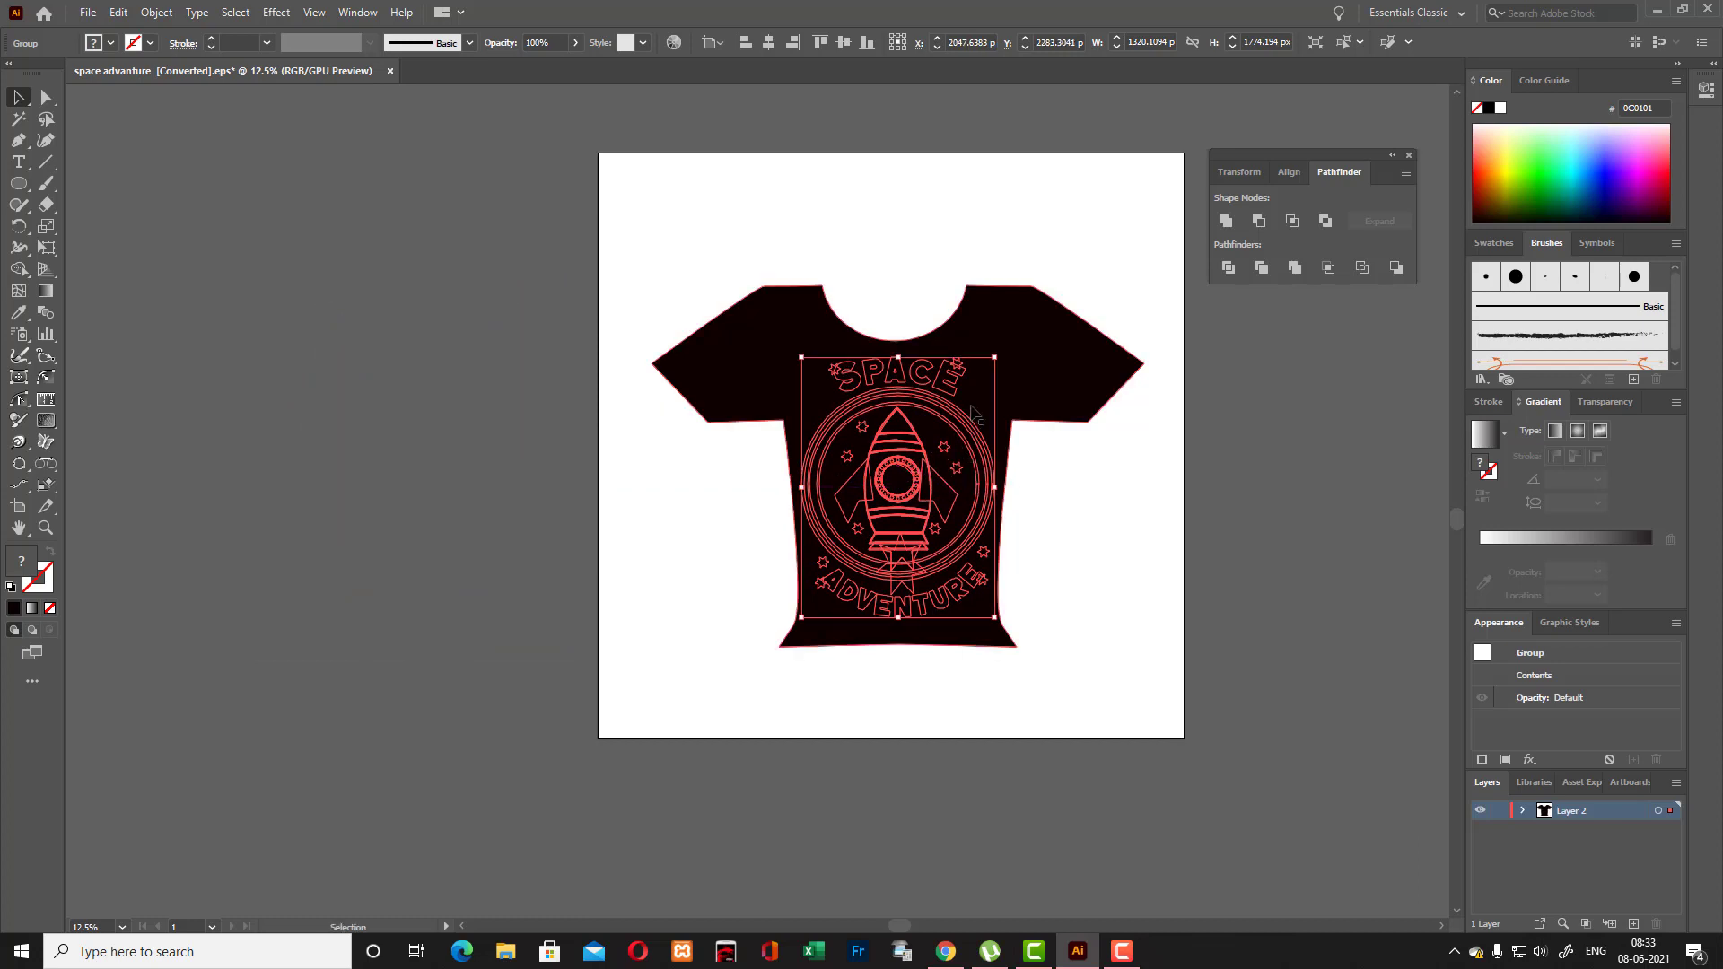
key(a)
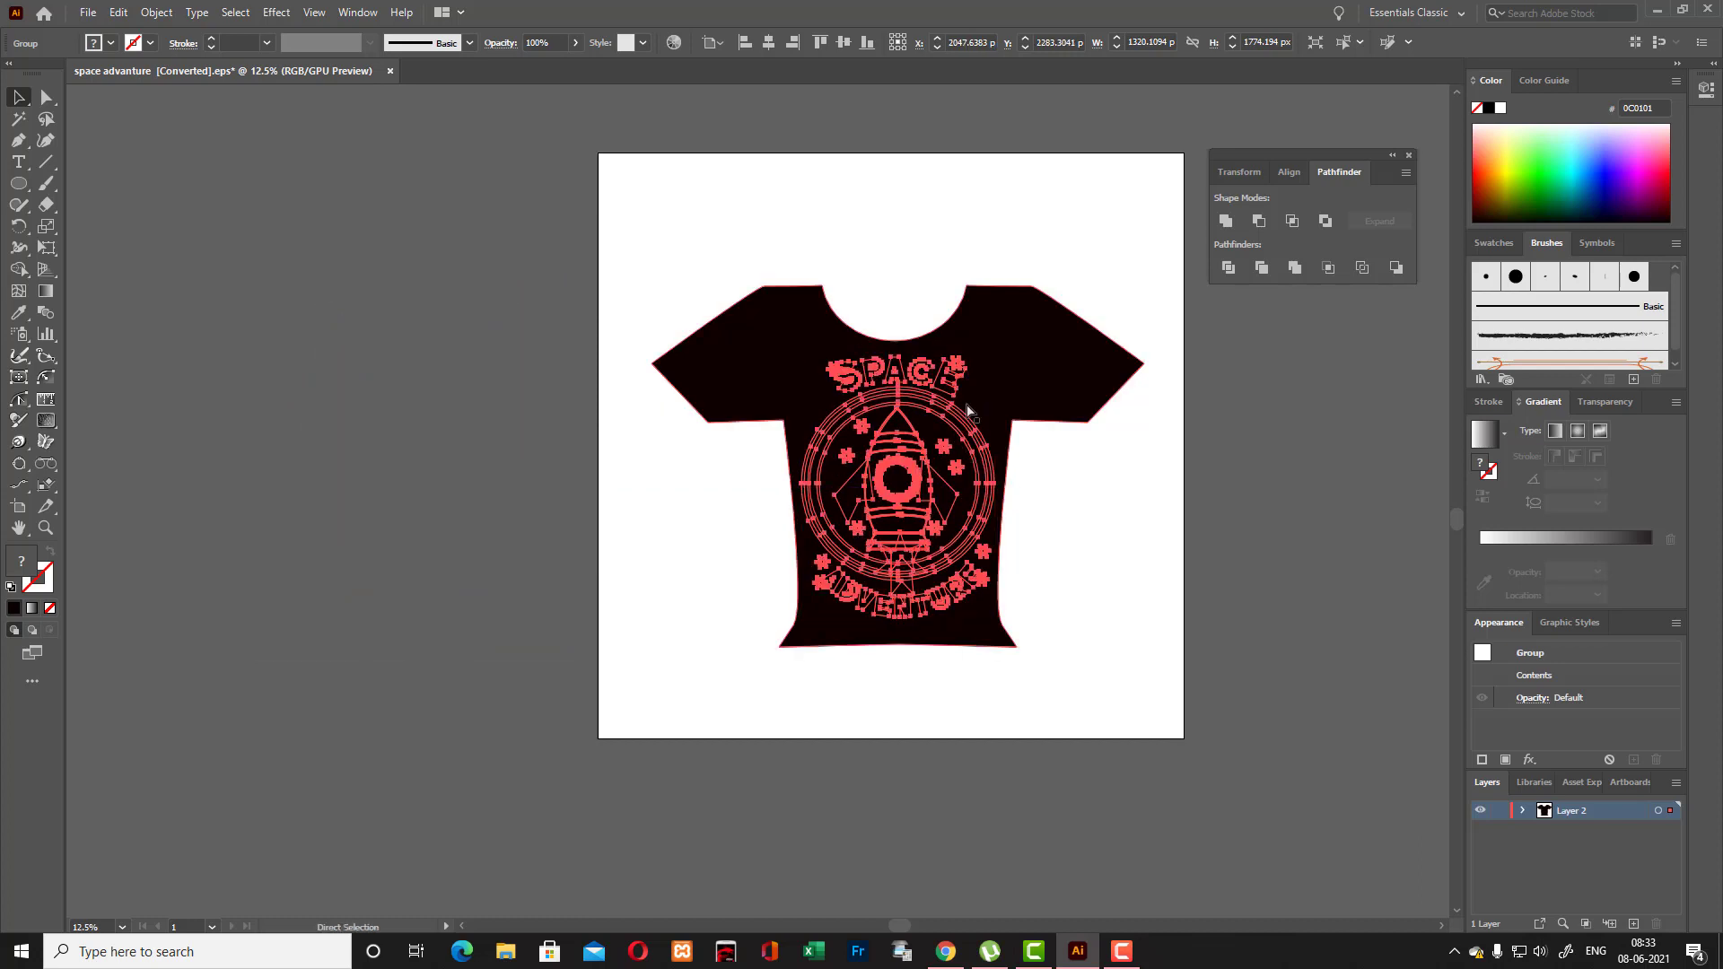
Undo the last move of the Space Adventure artwork group onto the shirt.
key(v)
key(ctrl+z)
key(a)
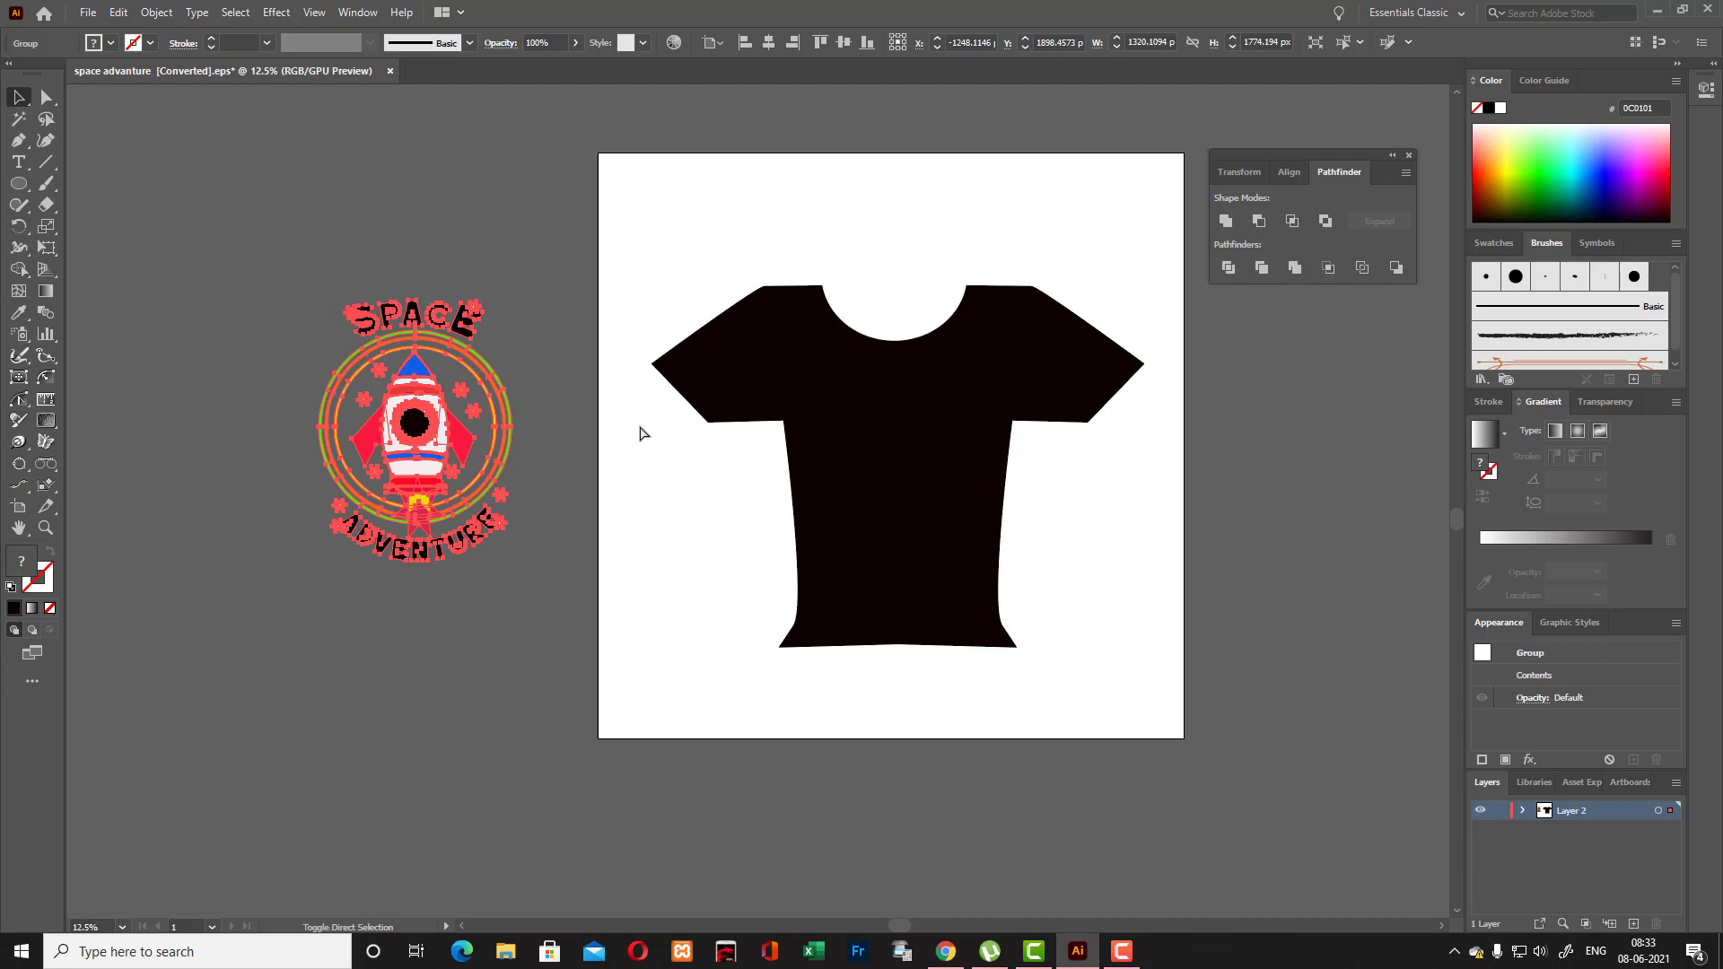
key(v)
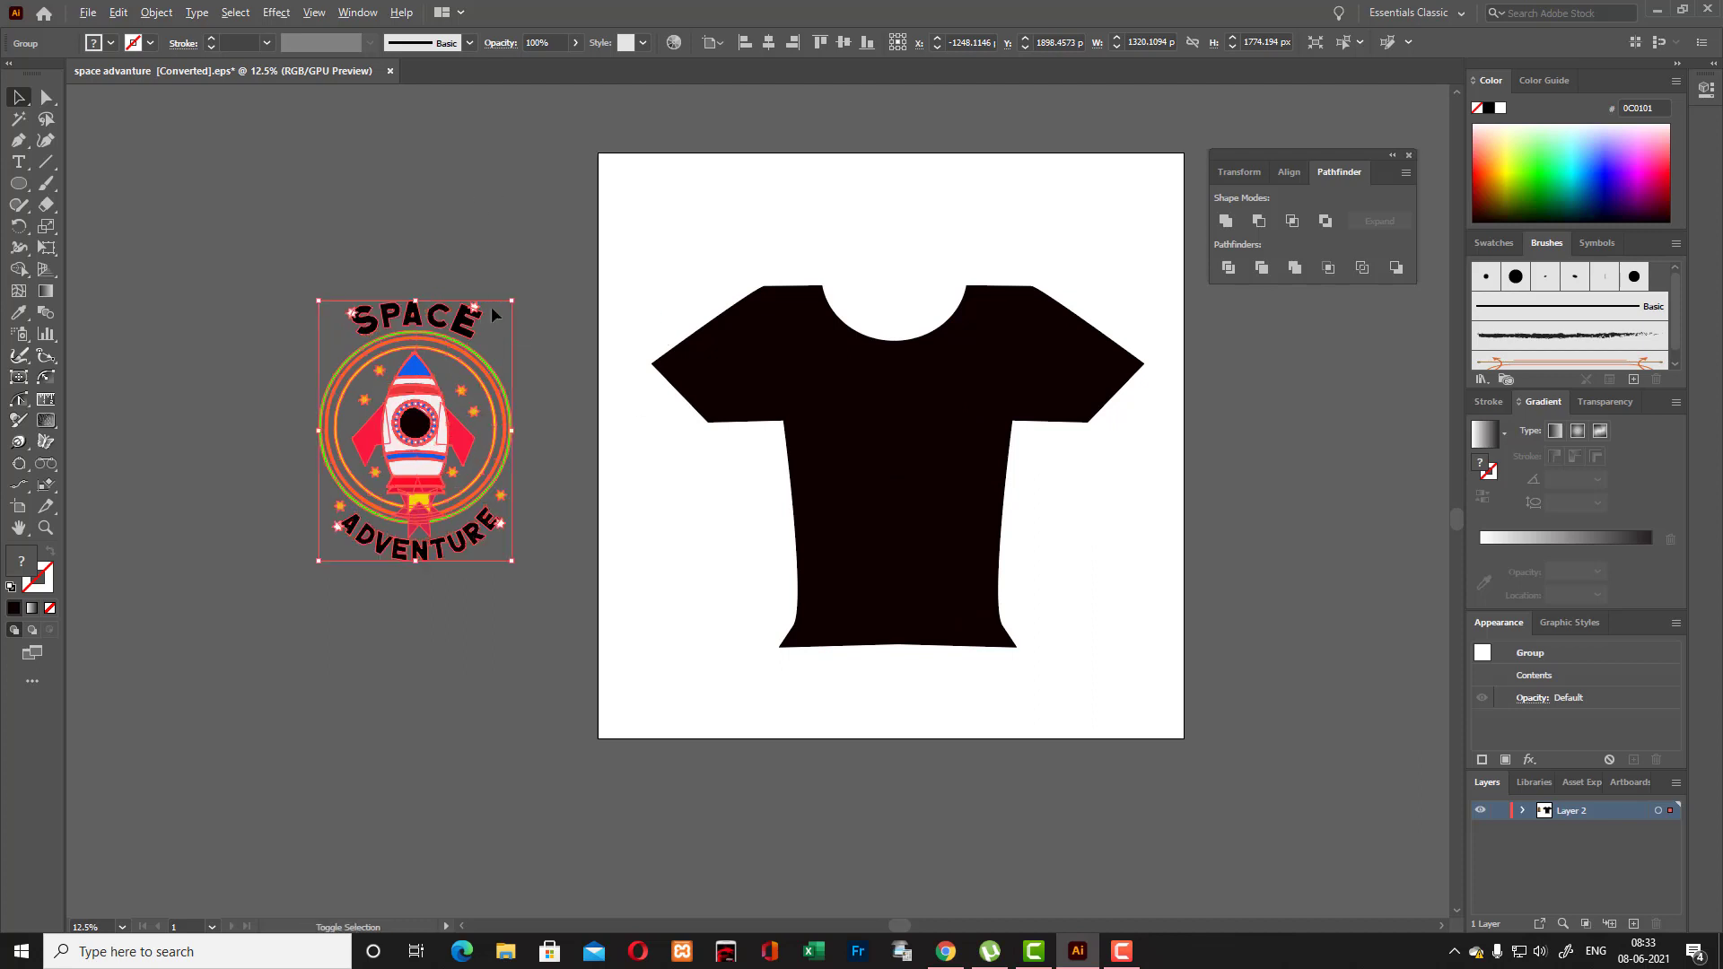
Scale the artwork group down to about 862 by 1159 px and place it centred on the shirt's body.
drag(510, 303, 482, 366)
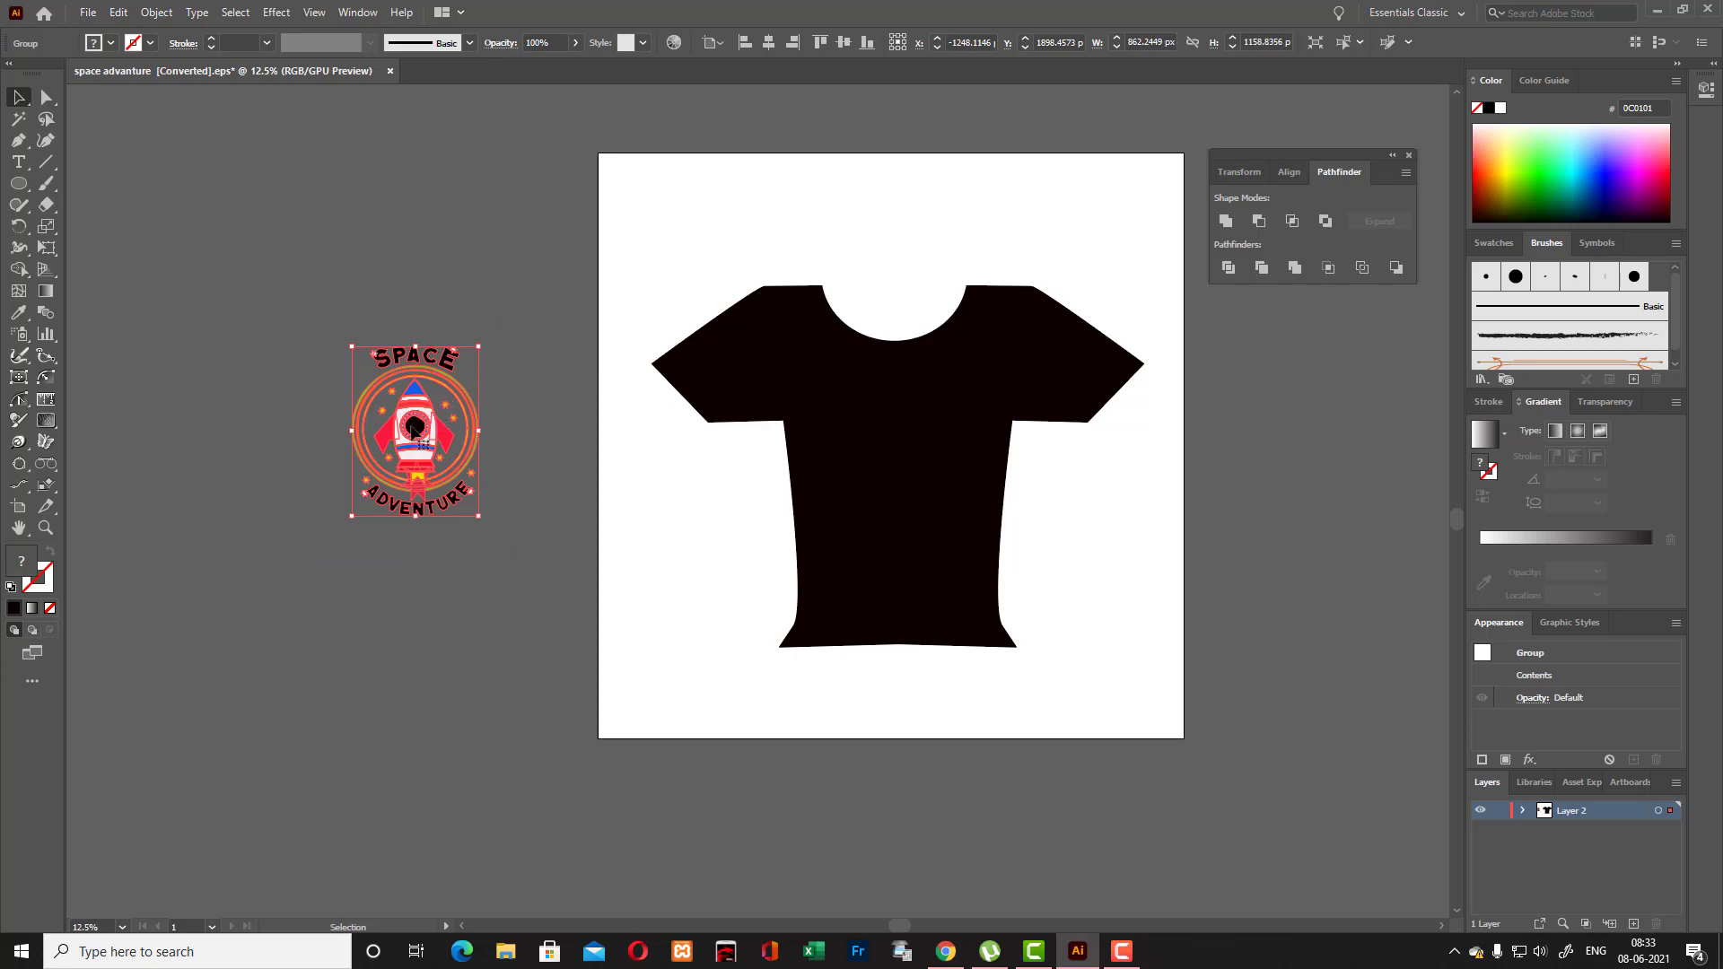
drag(441, 428, 924, 484)
click(1041, 492)
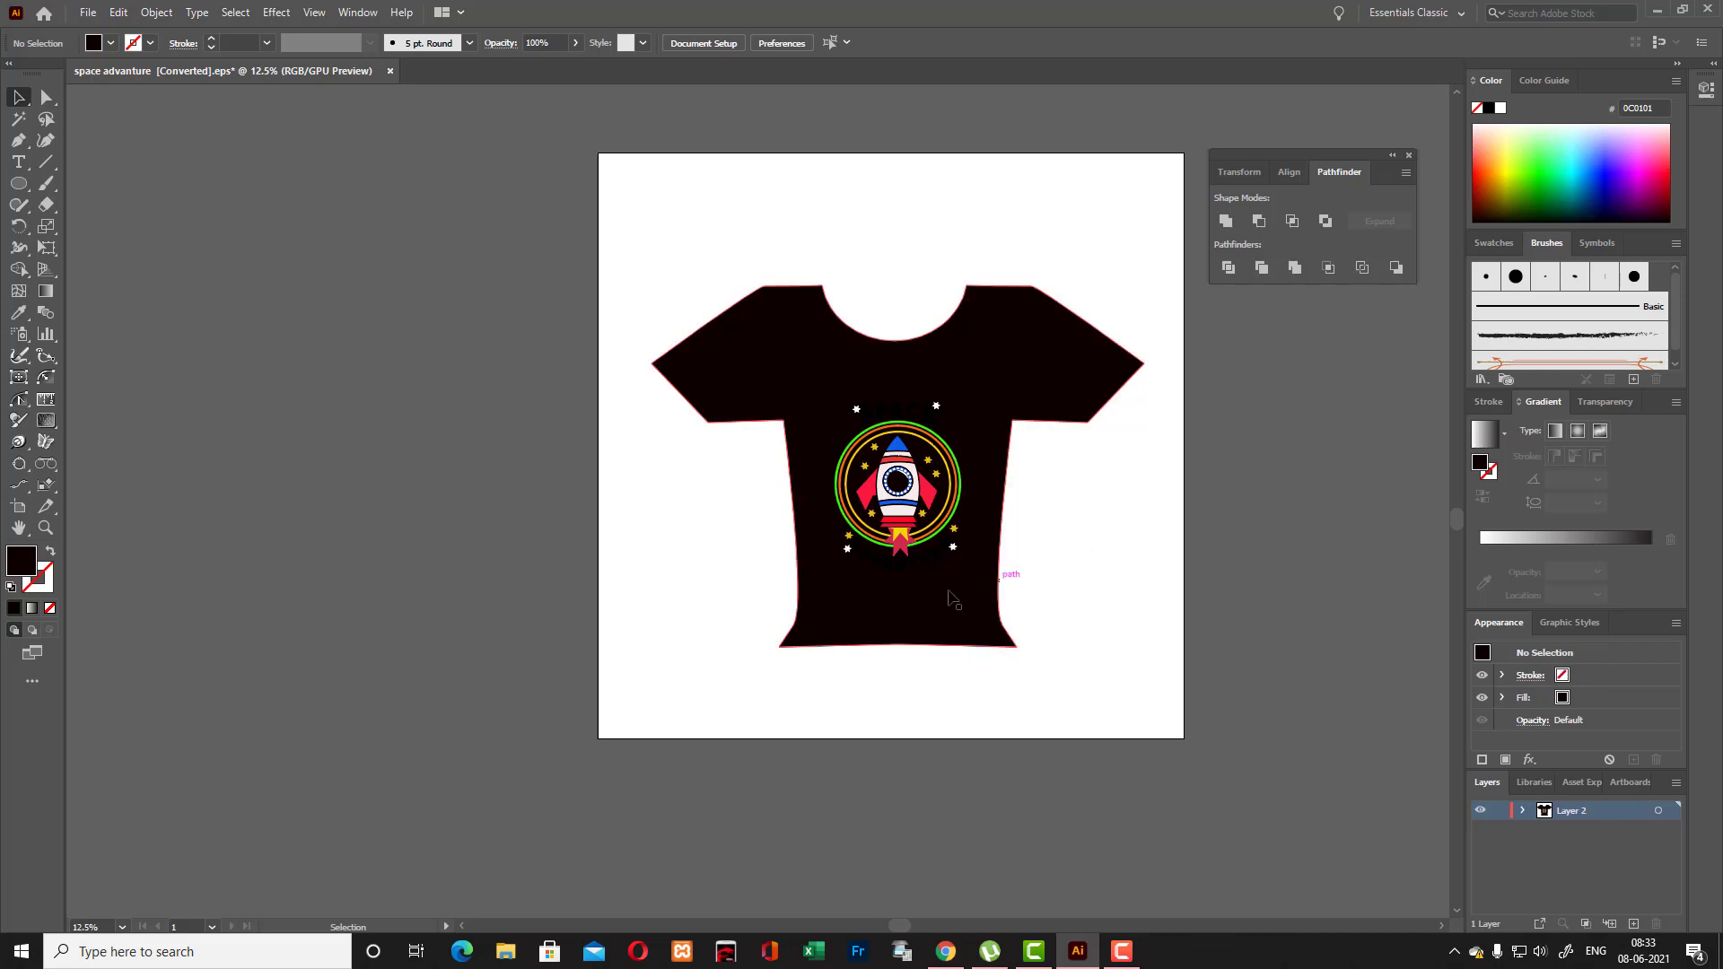
Ungroup the Space Adventure artwork on the shirt so its letters can be selected separately.
click(918, 577)
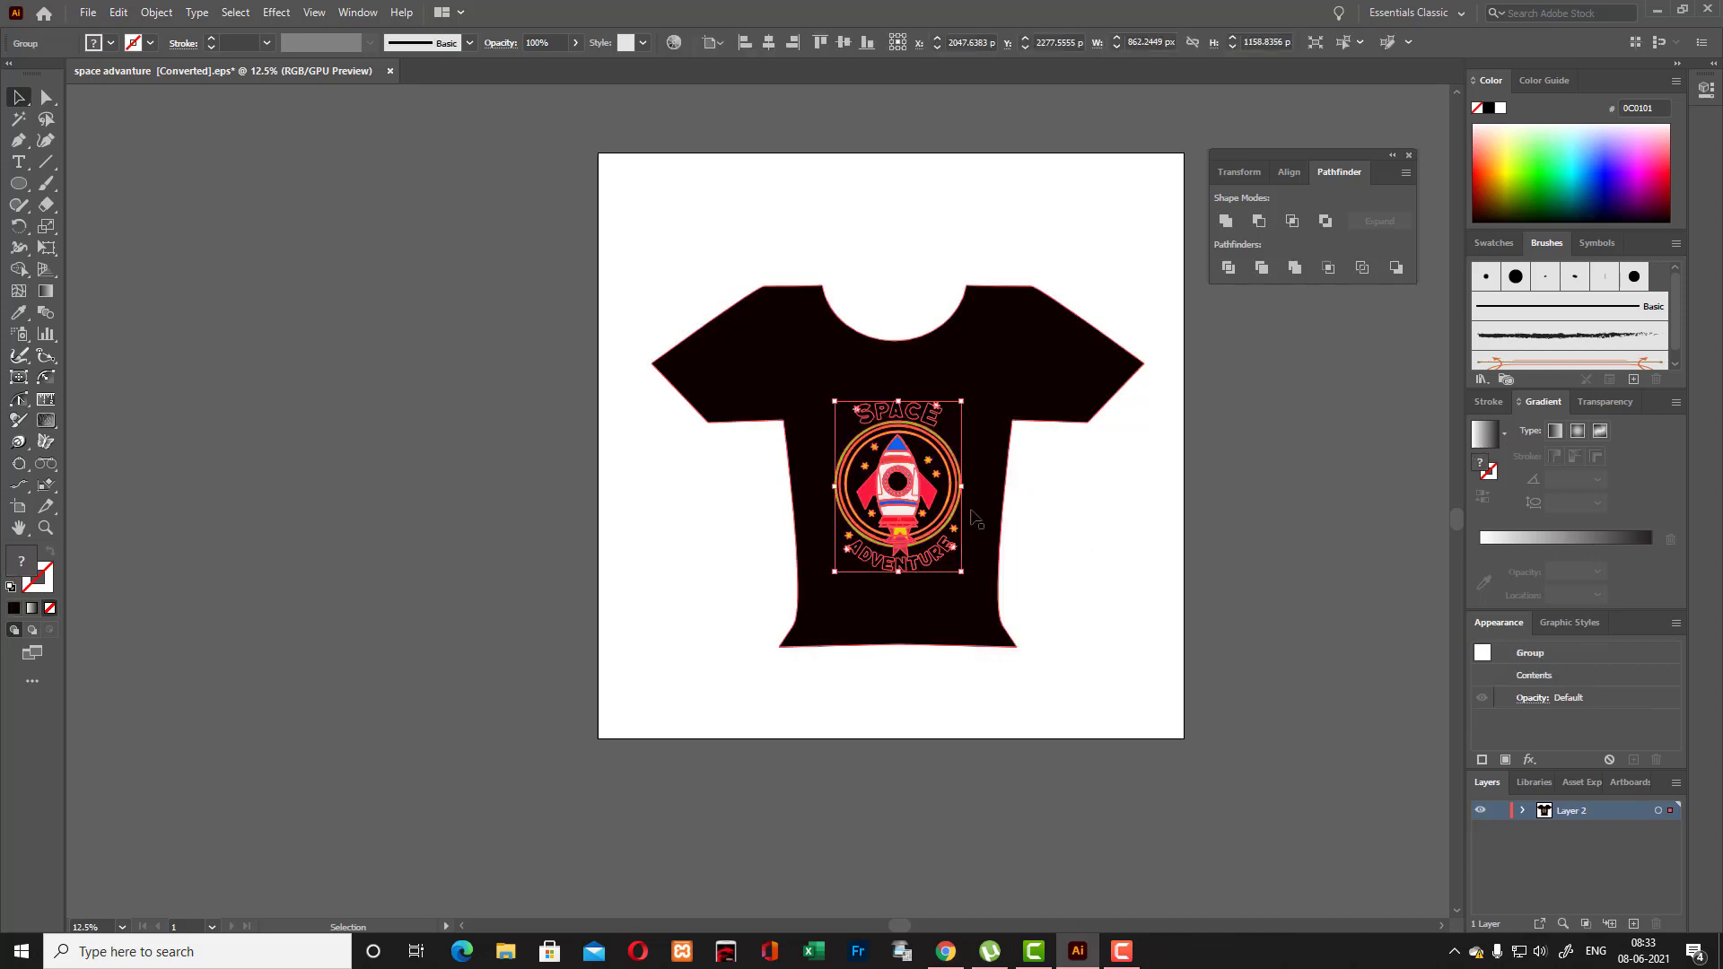
right_click(930, 567)
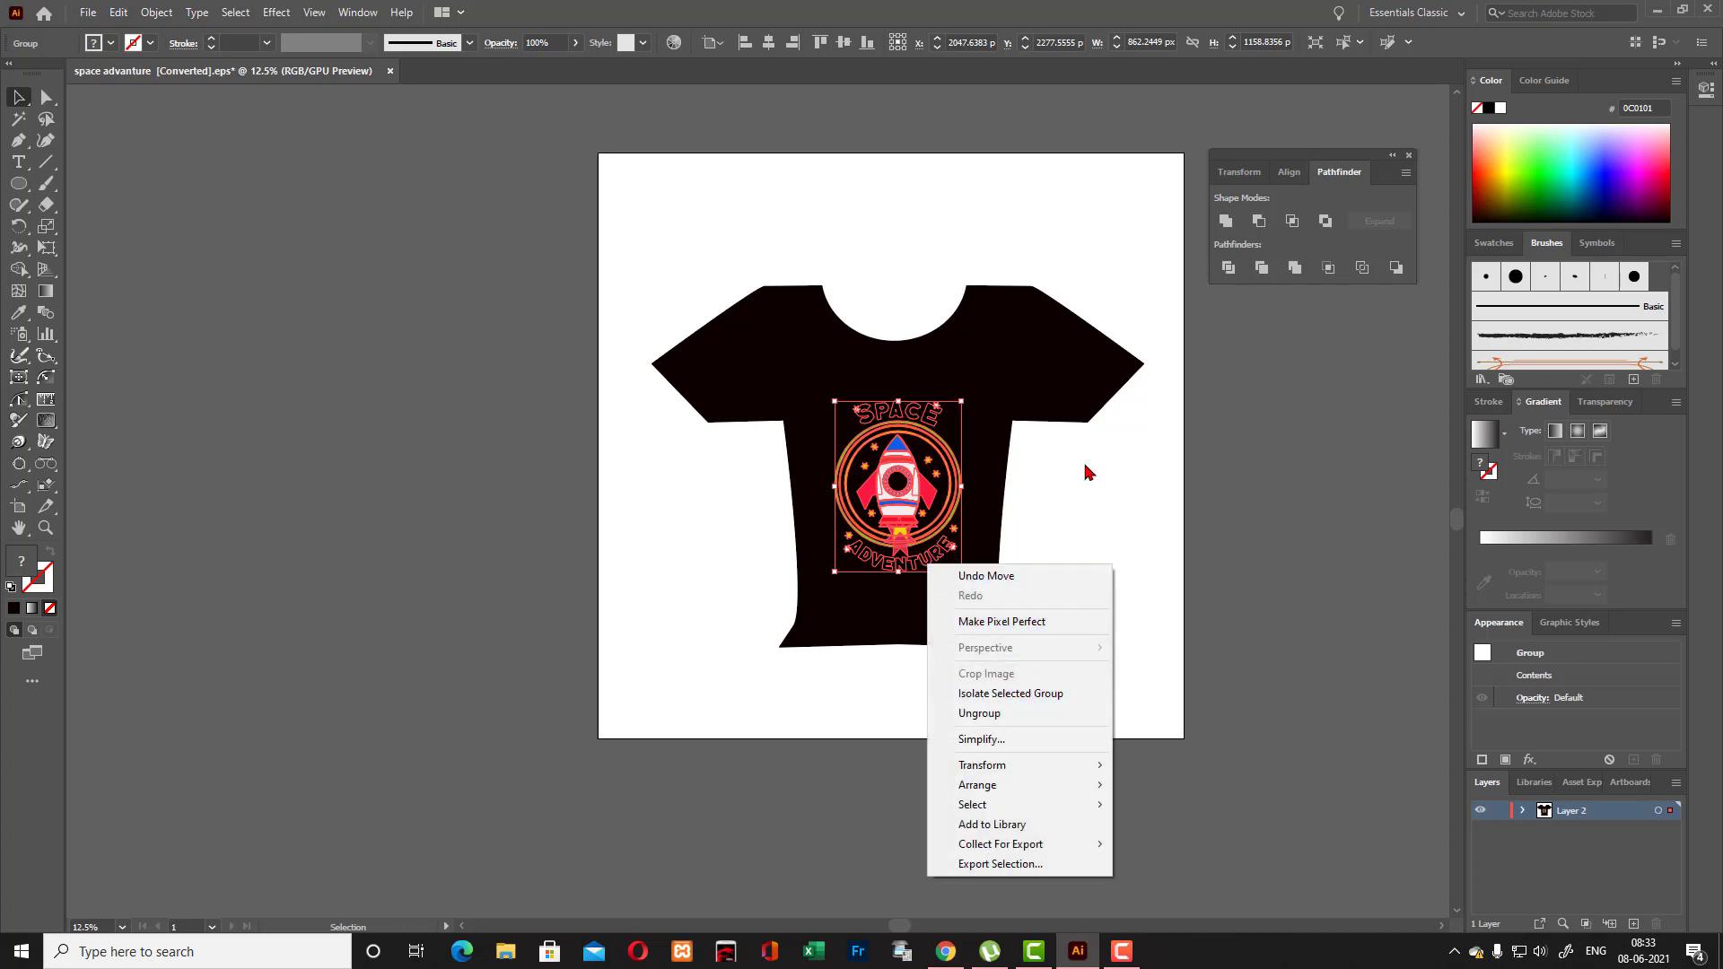
click(1113, 489)
click(926, 420)
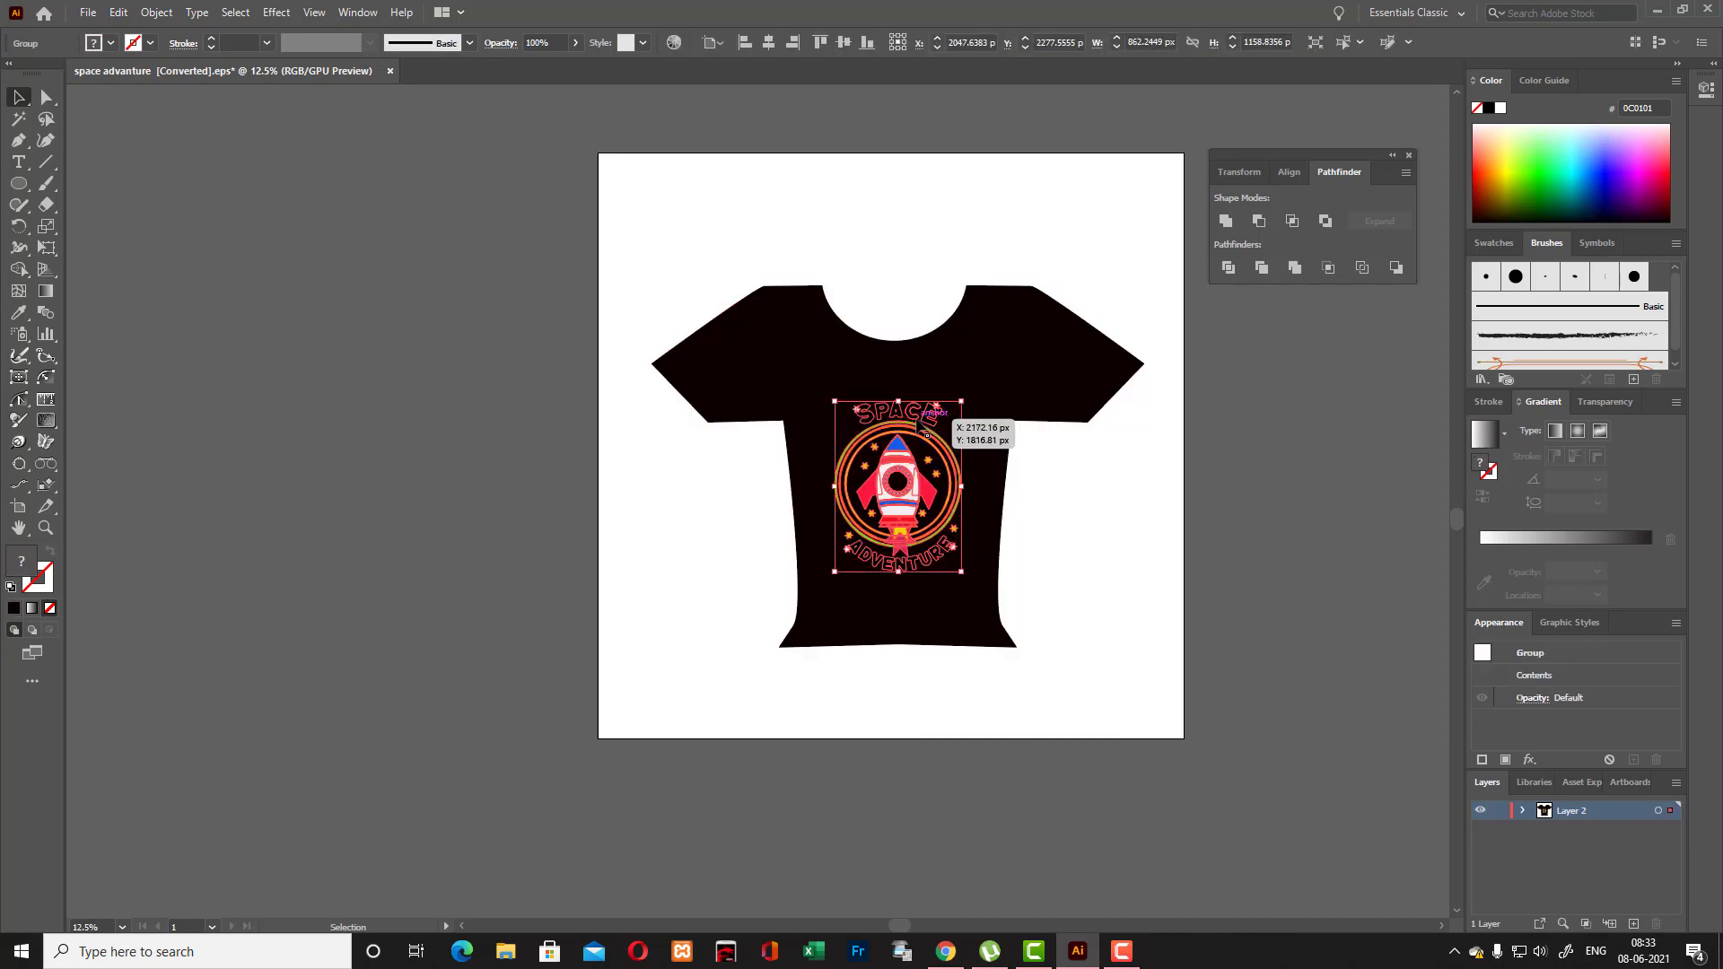
right_click(917, 419)
click(1052, 543)
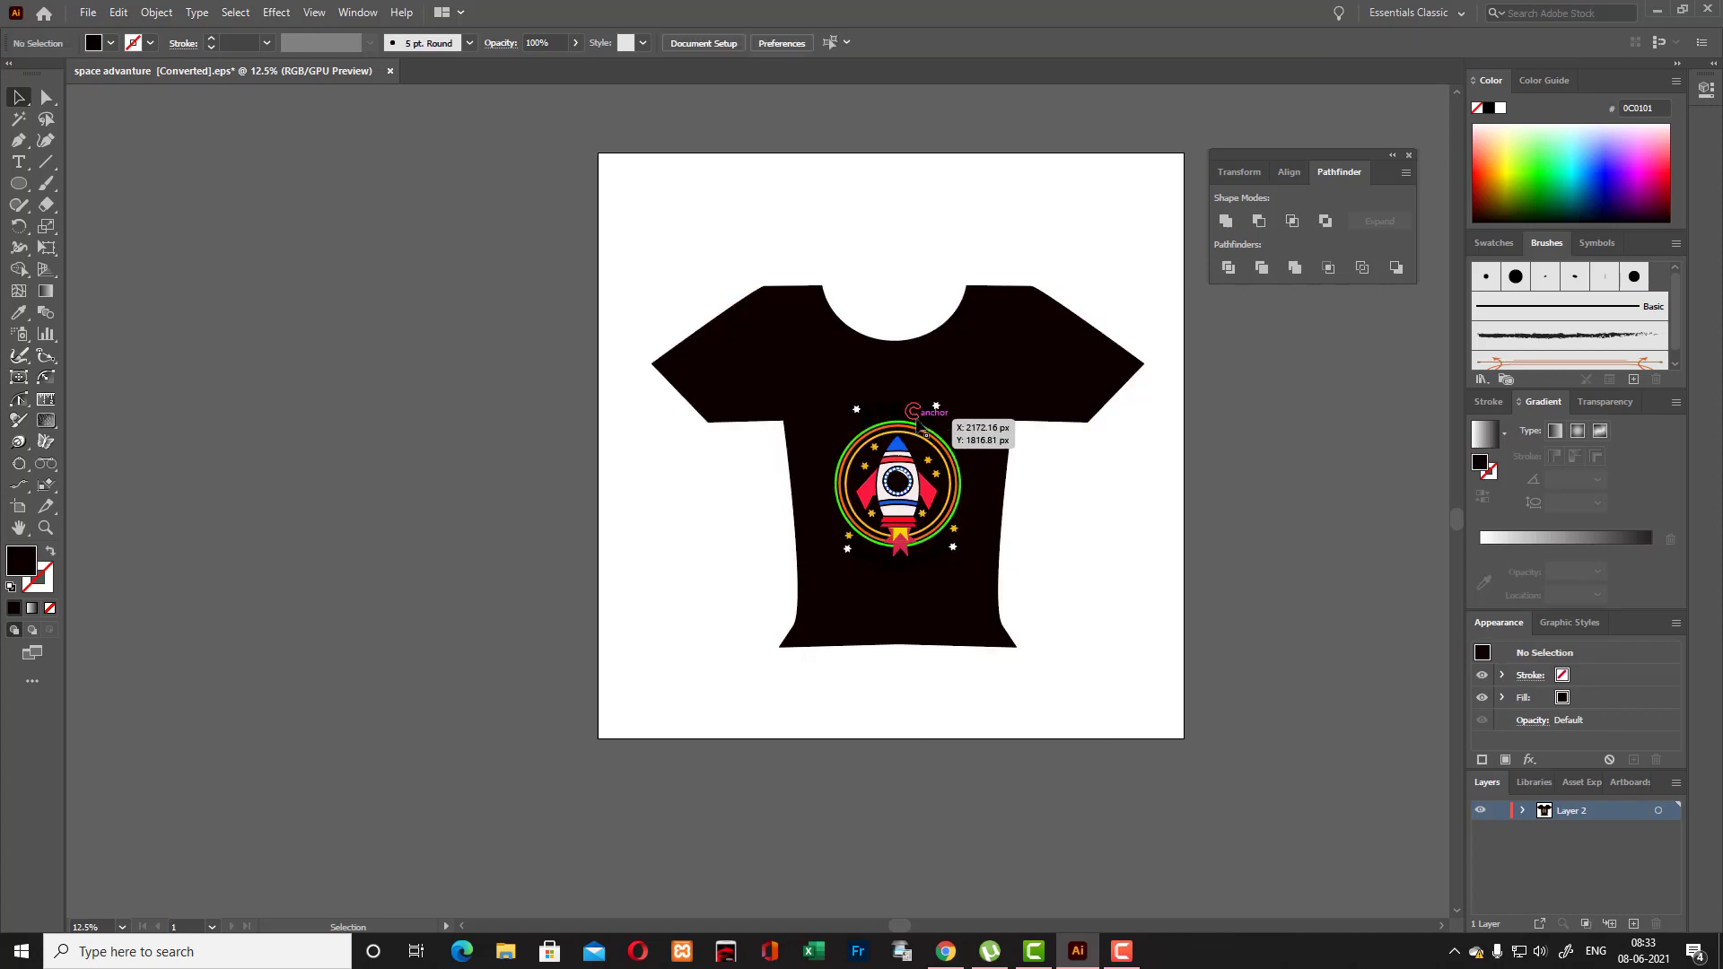
Select all five letters of the word SPACE above the rocket and fill them with light green C9F47D.
click(916, 418)
key(ctrl+equal)
key(ctrl+equal)
key(ctrl+equal)
key(ctrl+equal)
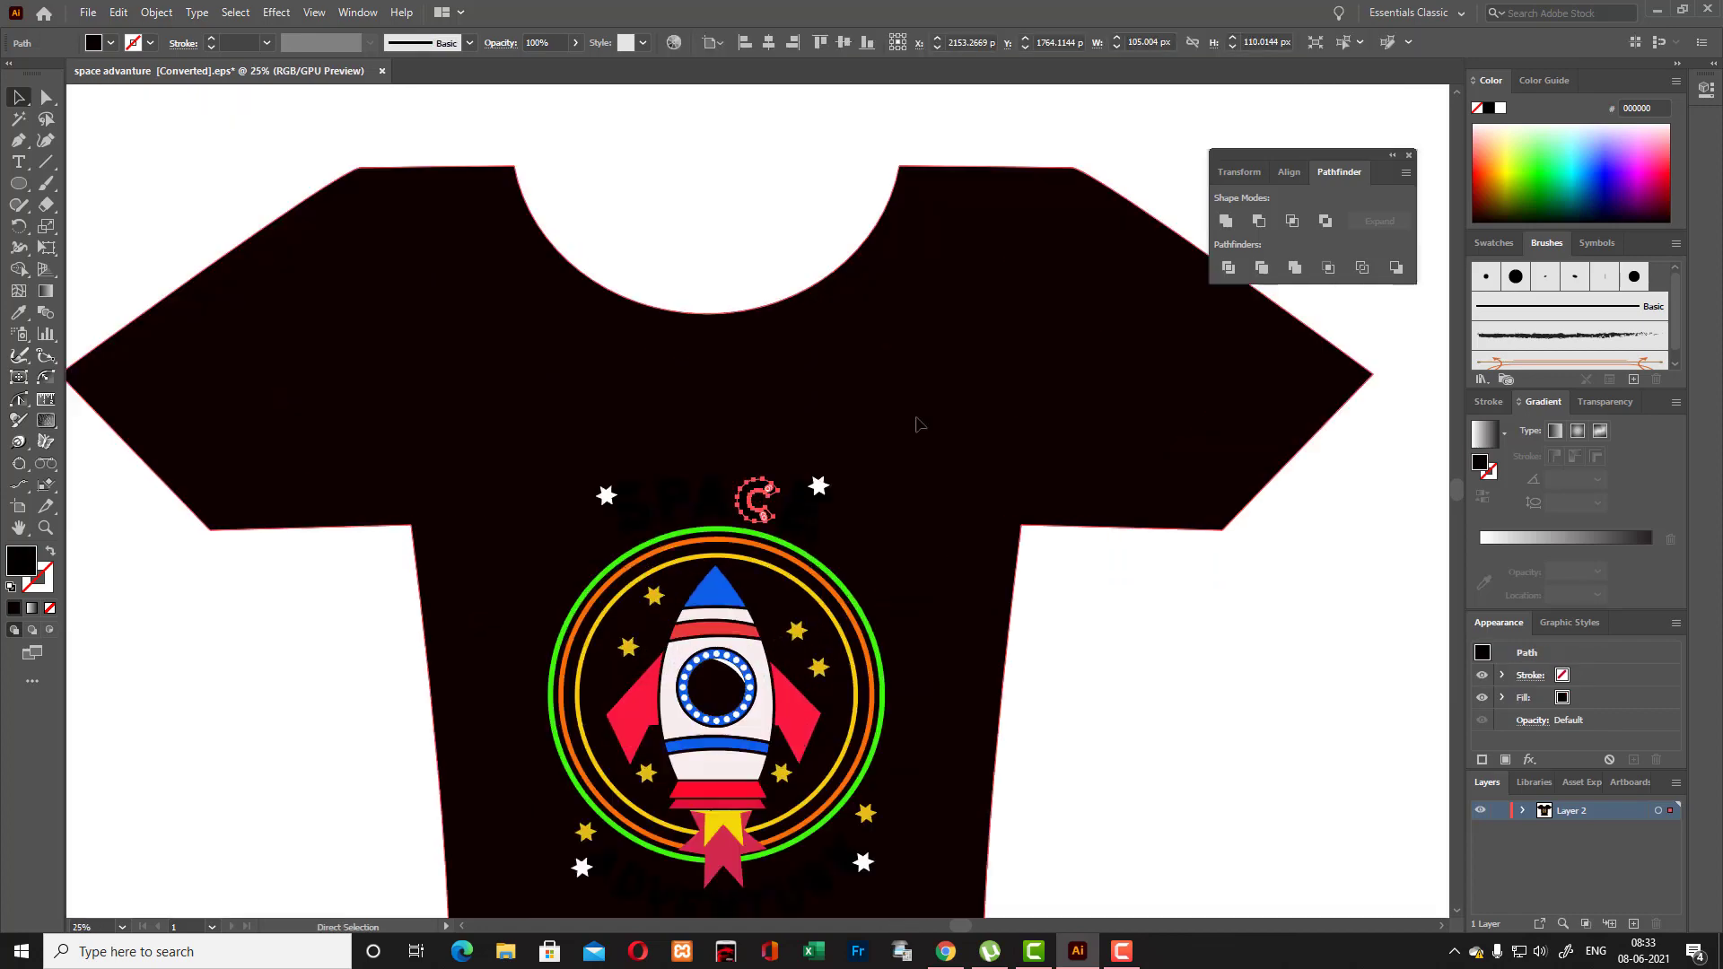
shift+click(673, 489)
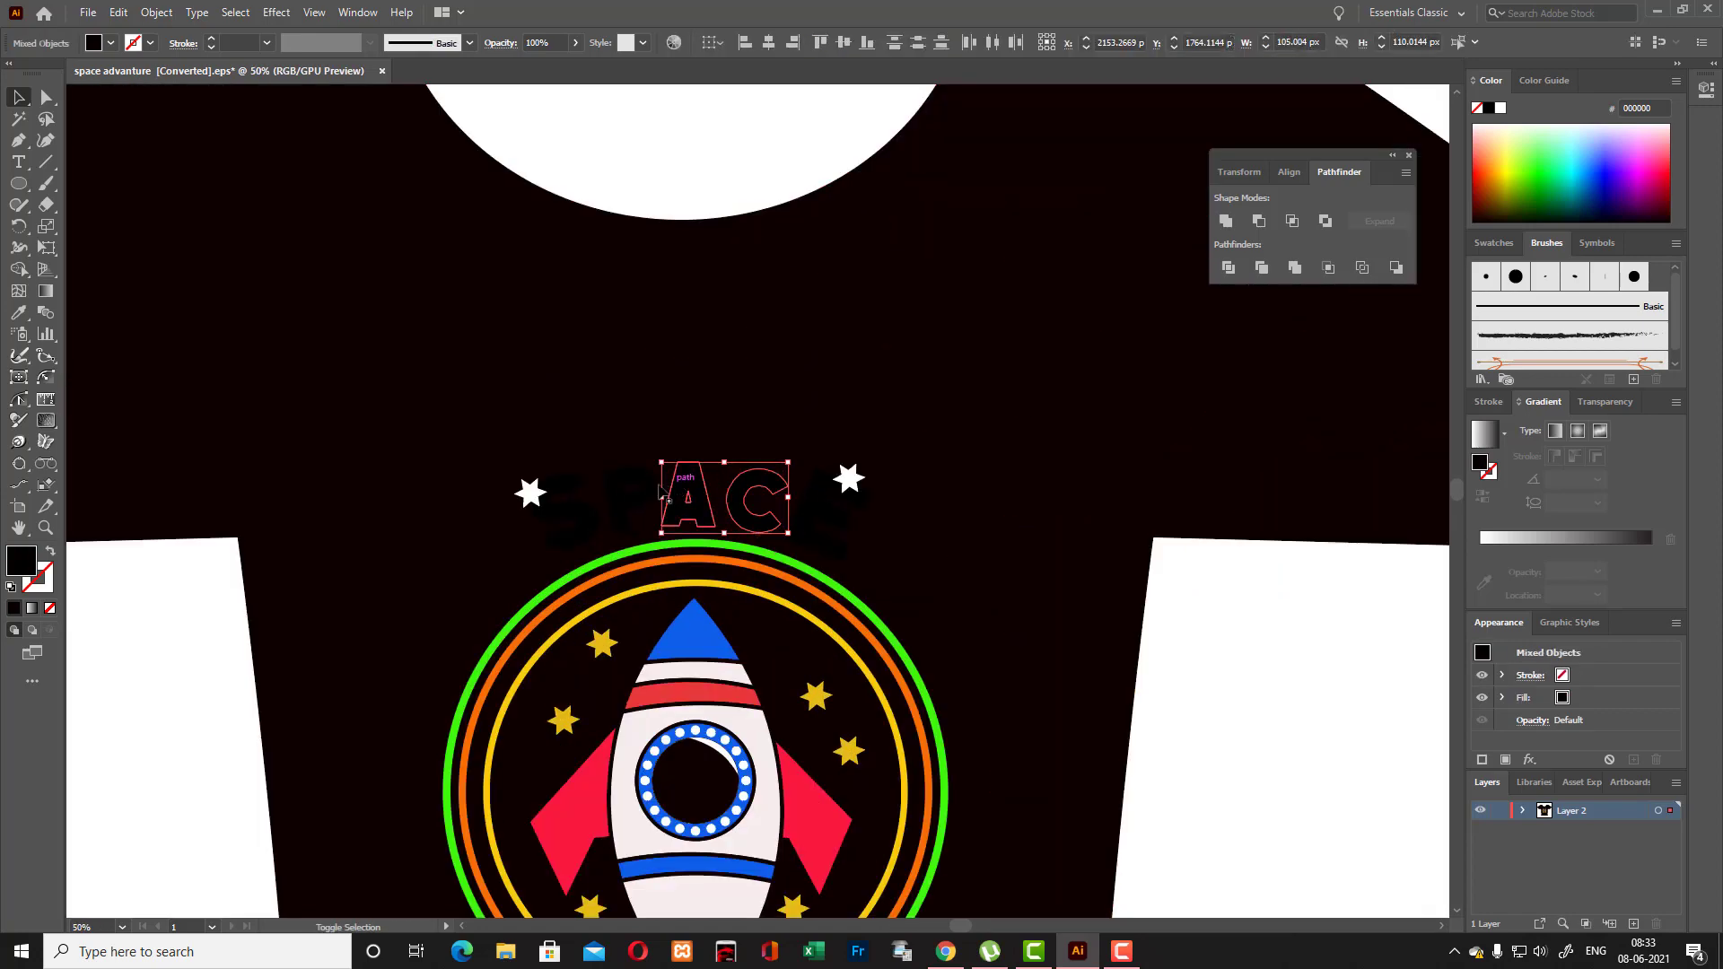
shift+click(639, 497)
shift+click(583, 512)
shift+click(819, 518)
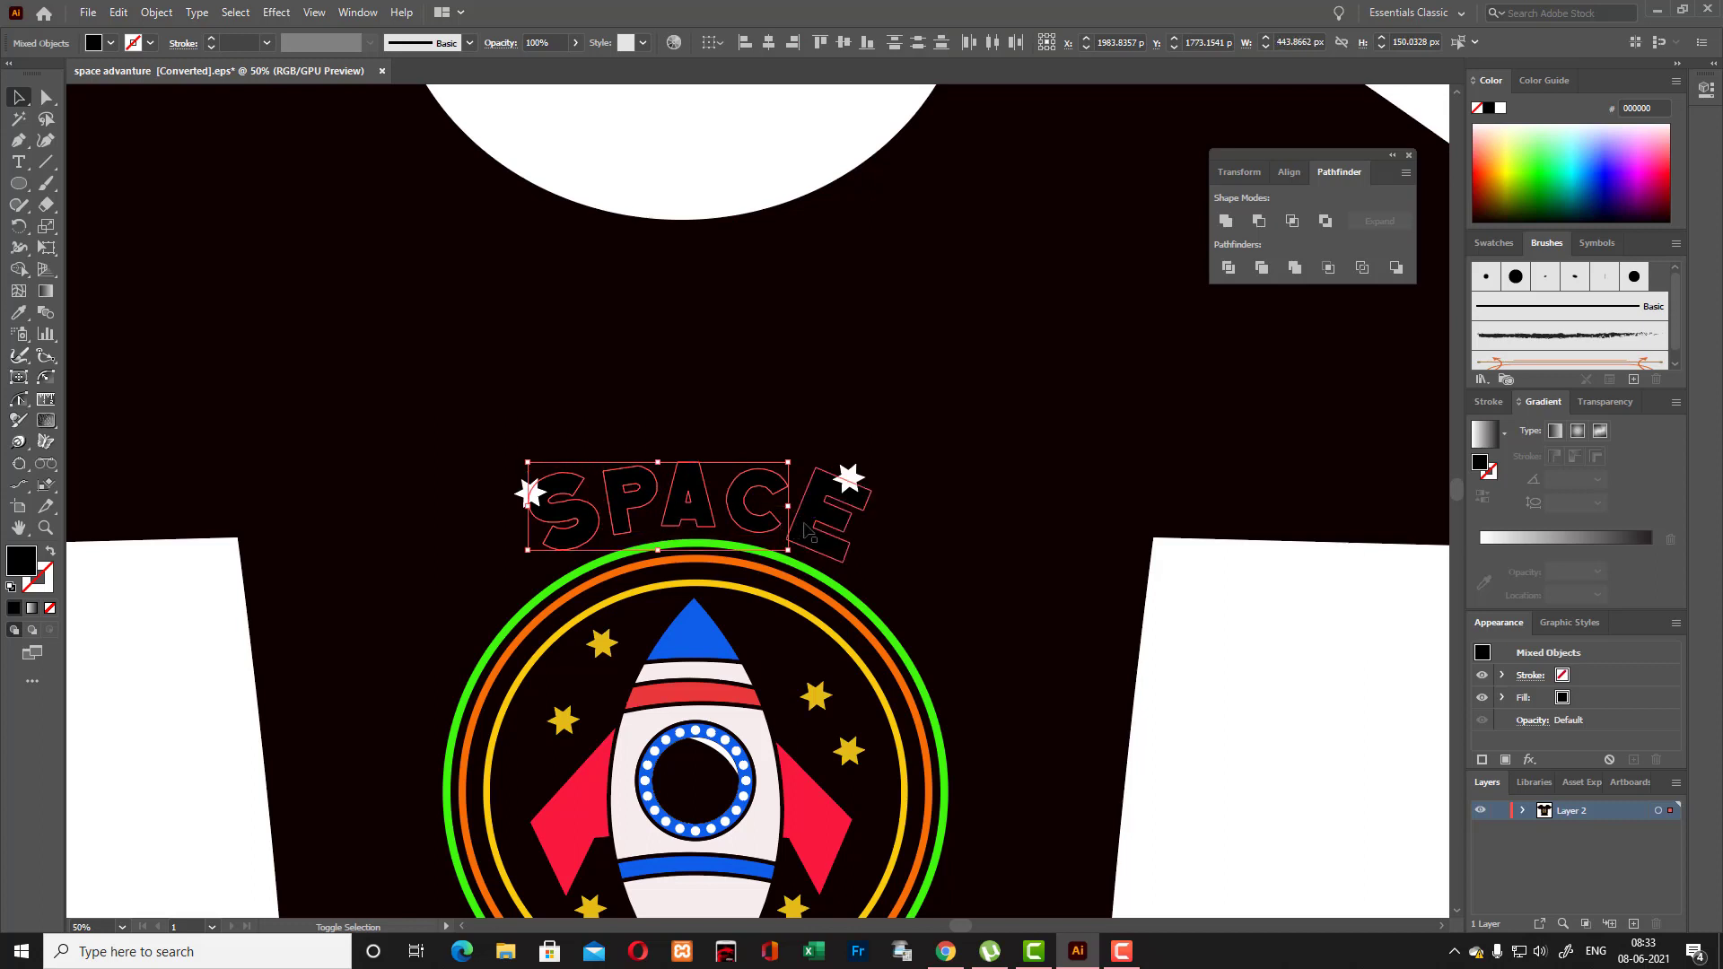
double_click(12, 573)
drag(885, 579, 891, 529)
click(726, 356)
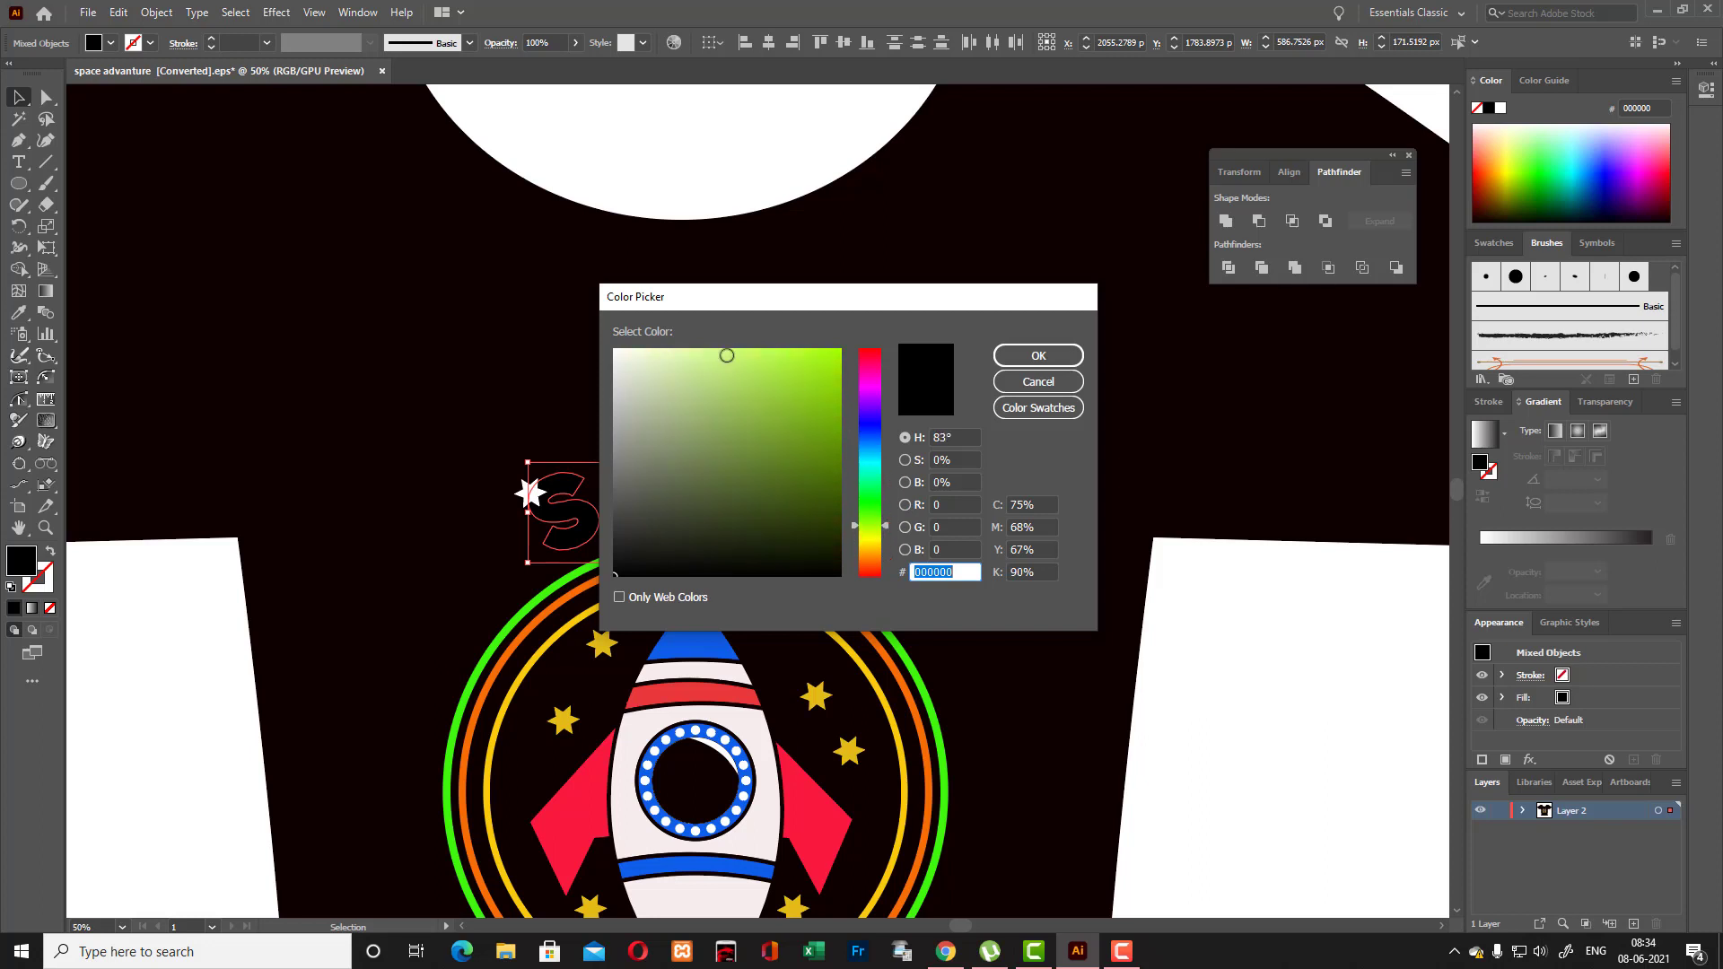
click(1041, 356)
click(1251, 658)
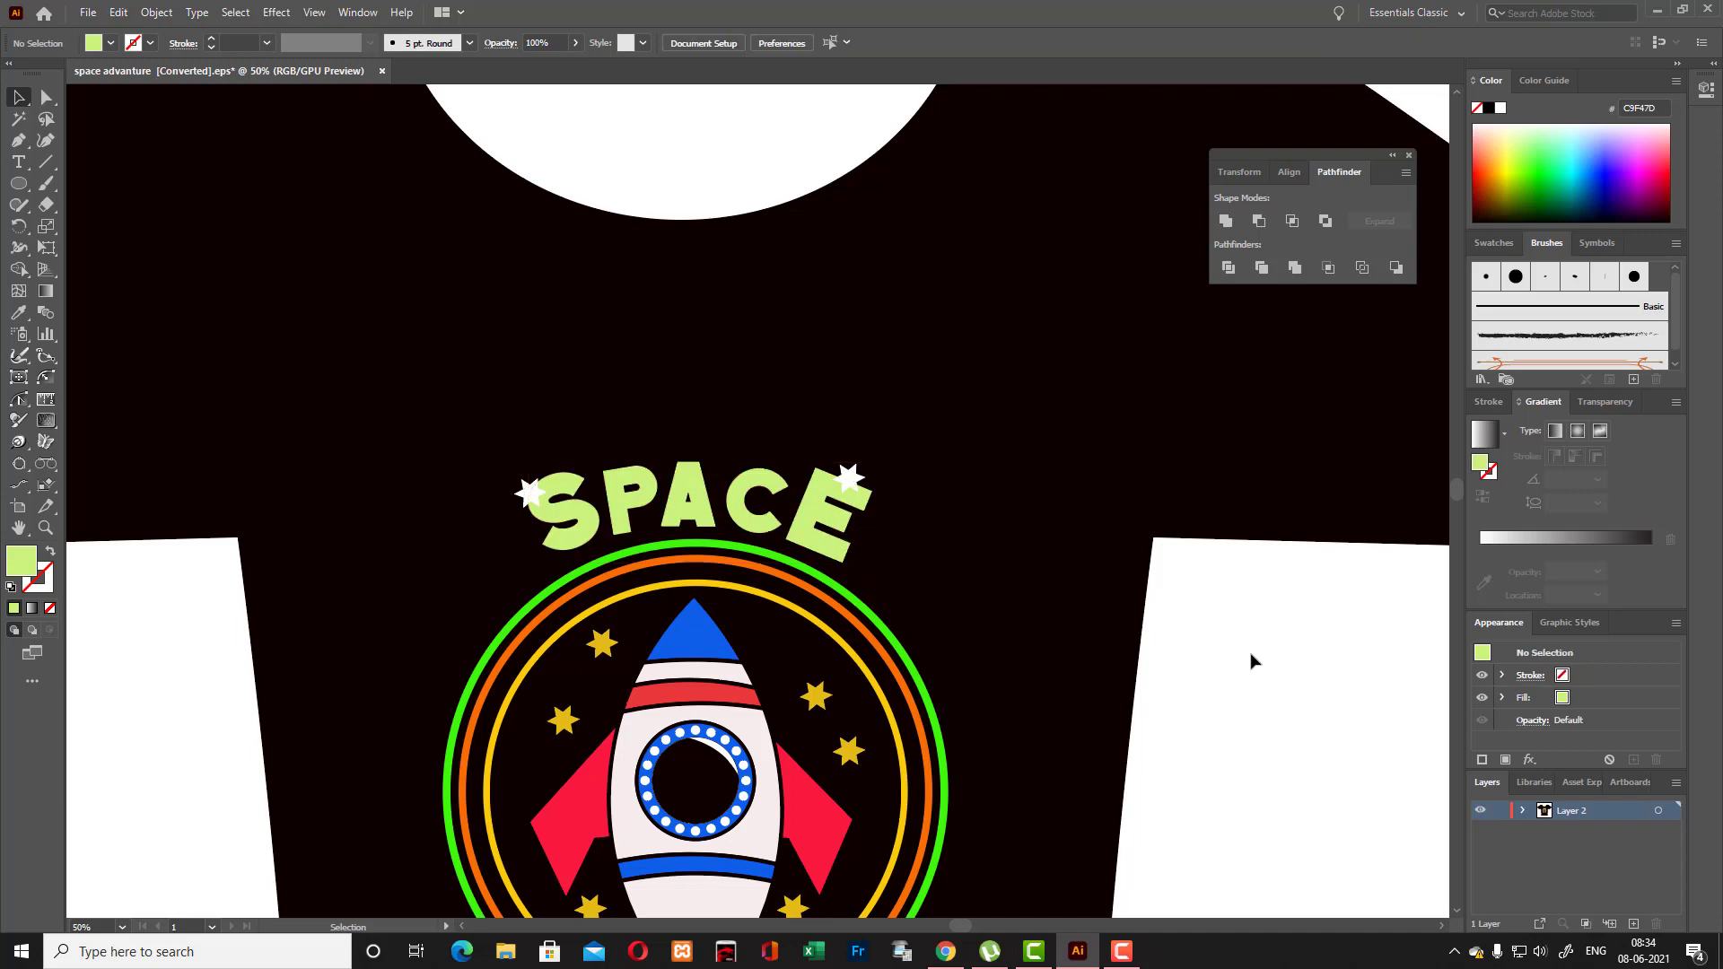
Select the letters ADVENTUR below the rocket, without the final E, and fill them with off-white F7E7E7.
scroll(1250, 642, down, 5)
click(851, 682)
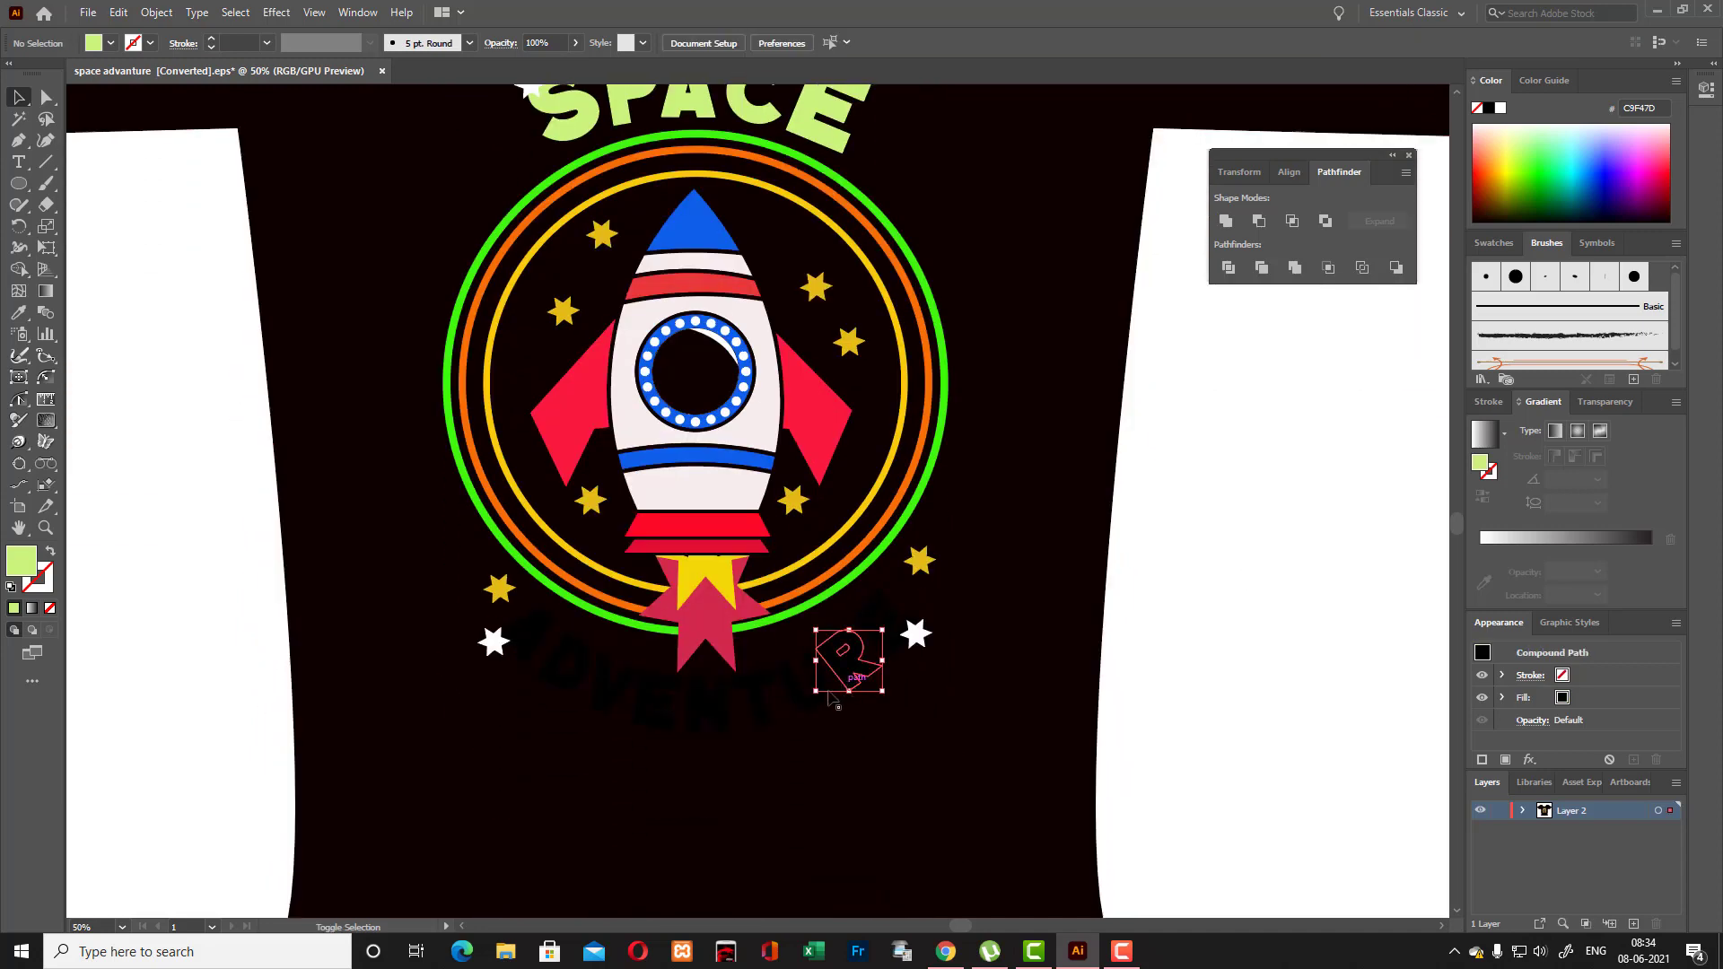
shift+click(566, 682)
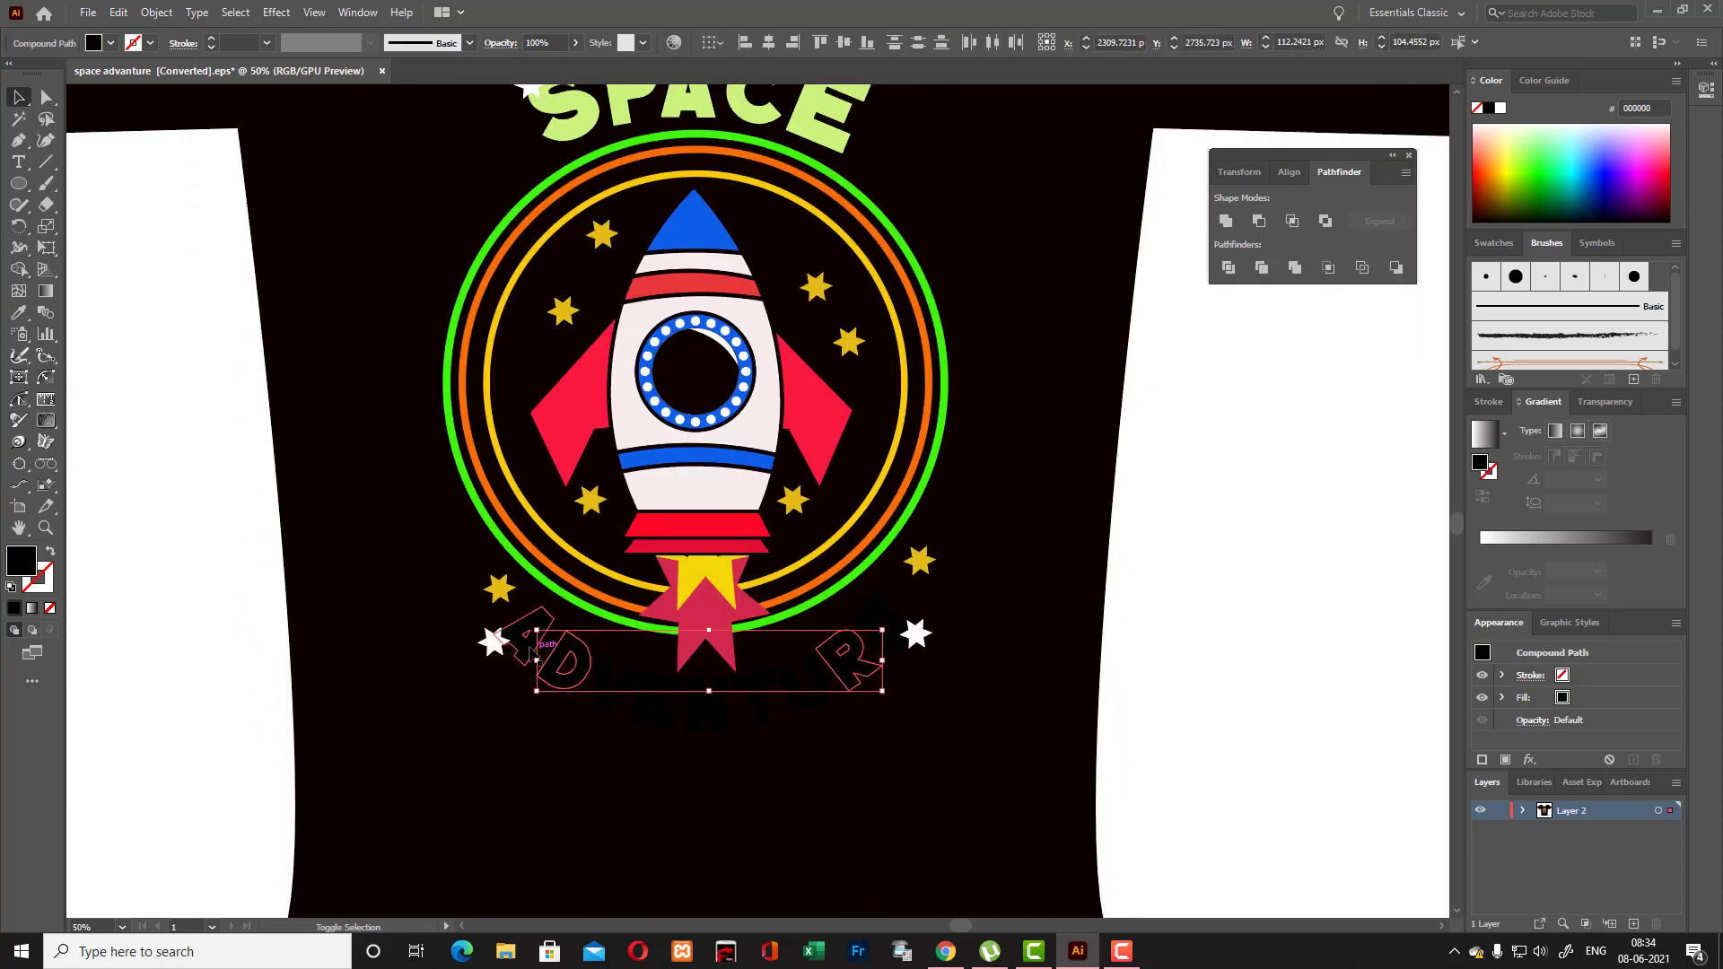
shift+click(531, 638)
shift+click(617, 686)
shift+click(675, 706)
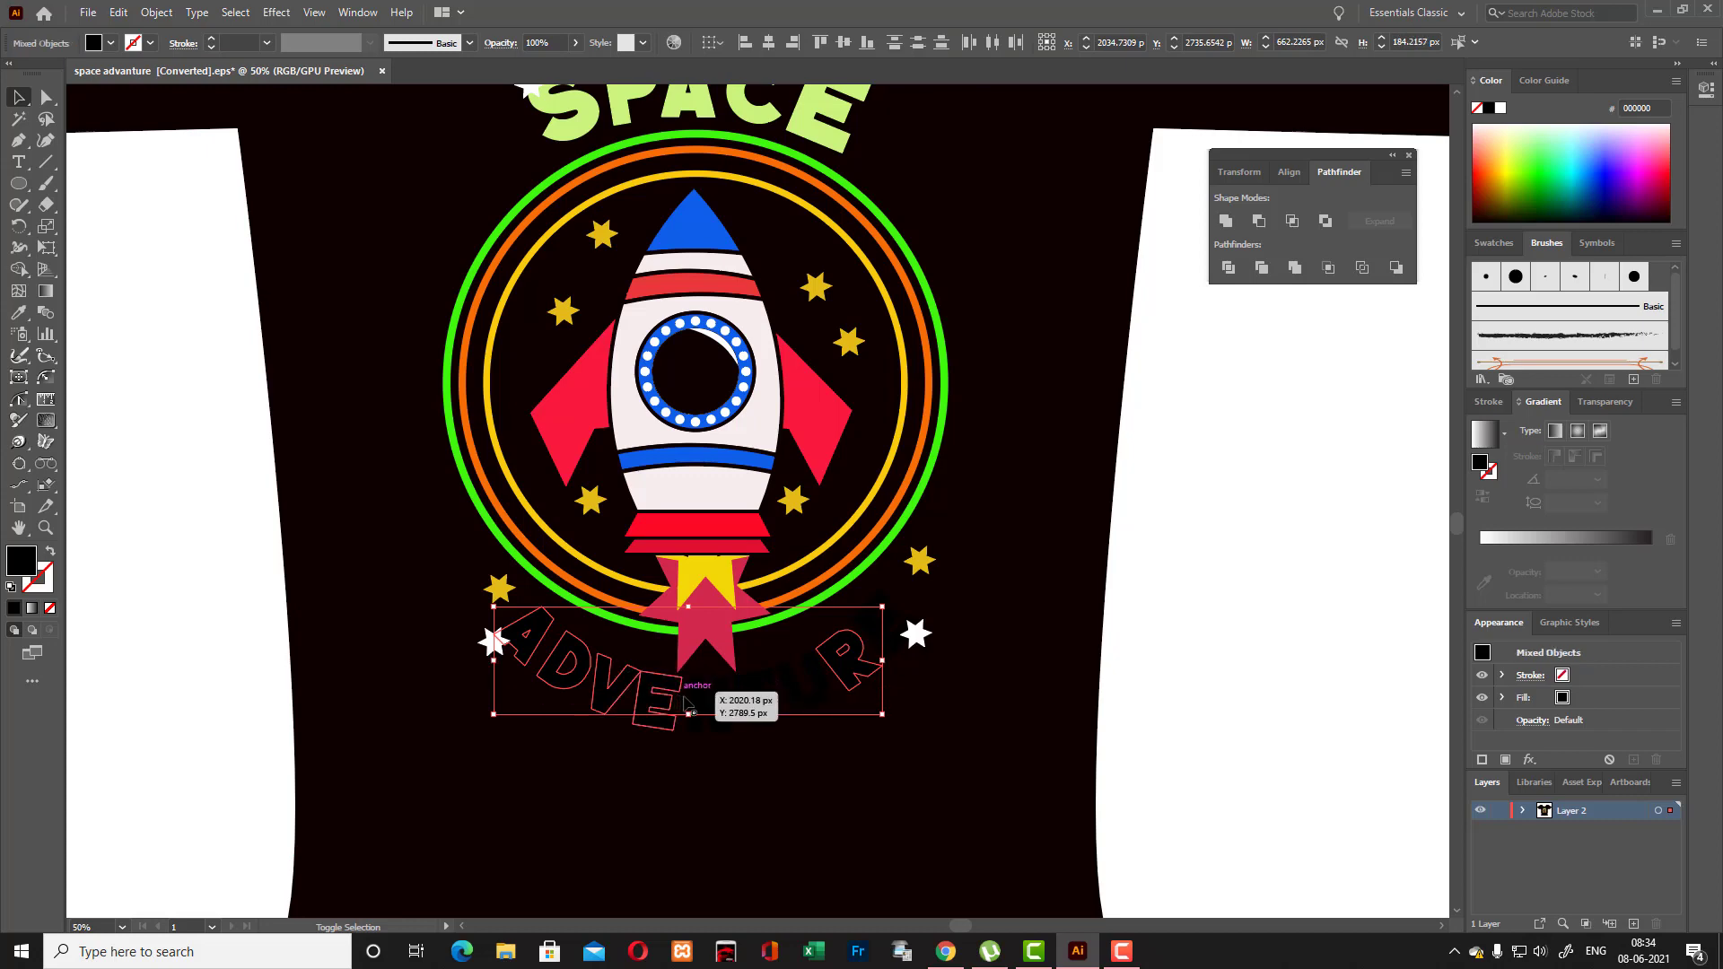
shift+click(714, 707)
shift+click(756, 700)
shift+click(811, 695)
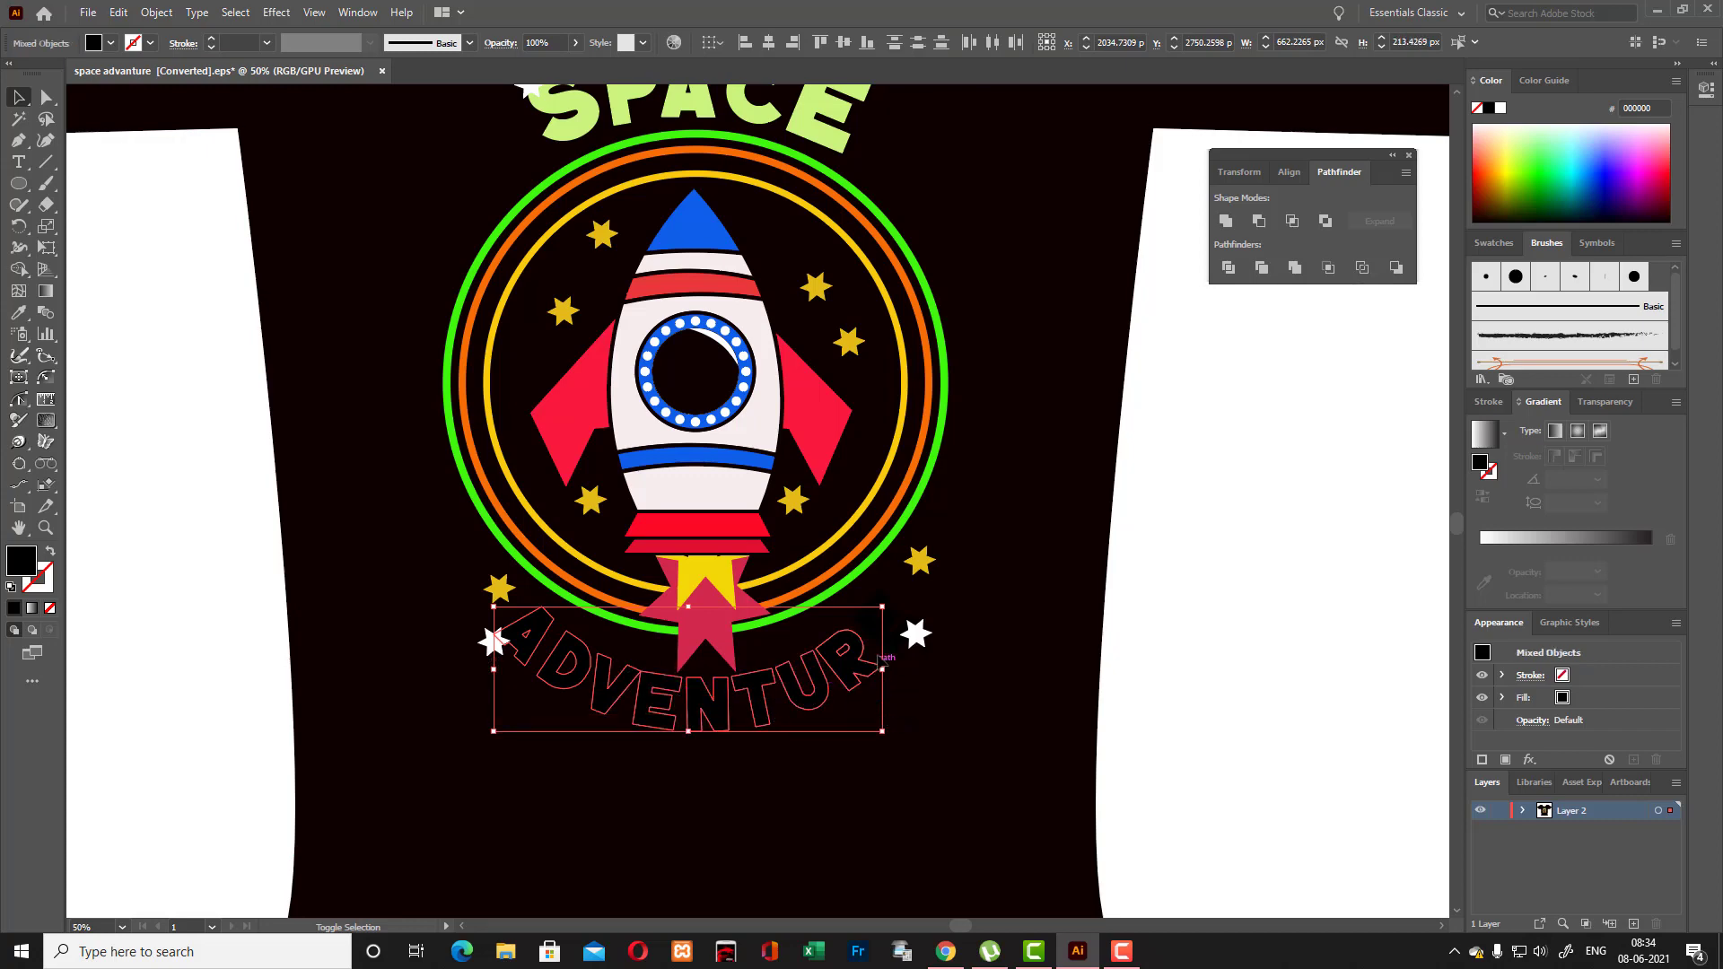
double_click(21, 562)
click(628, 356)
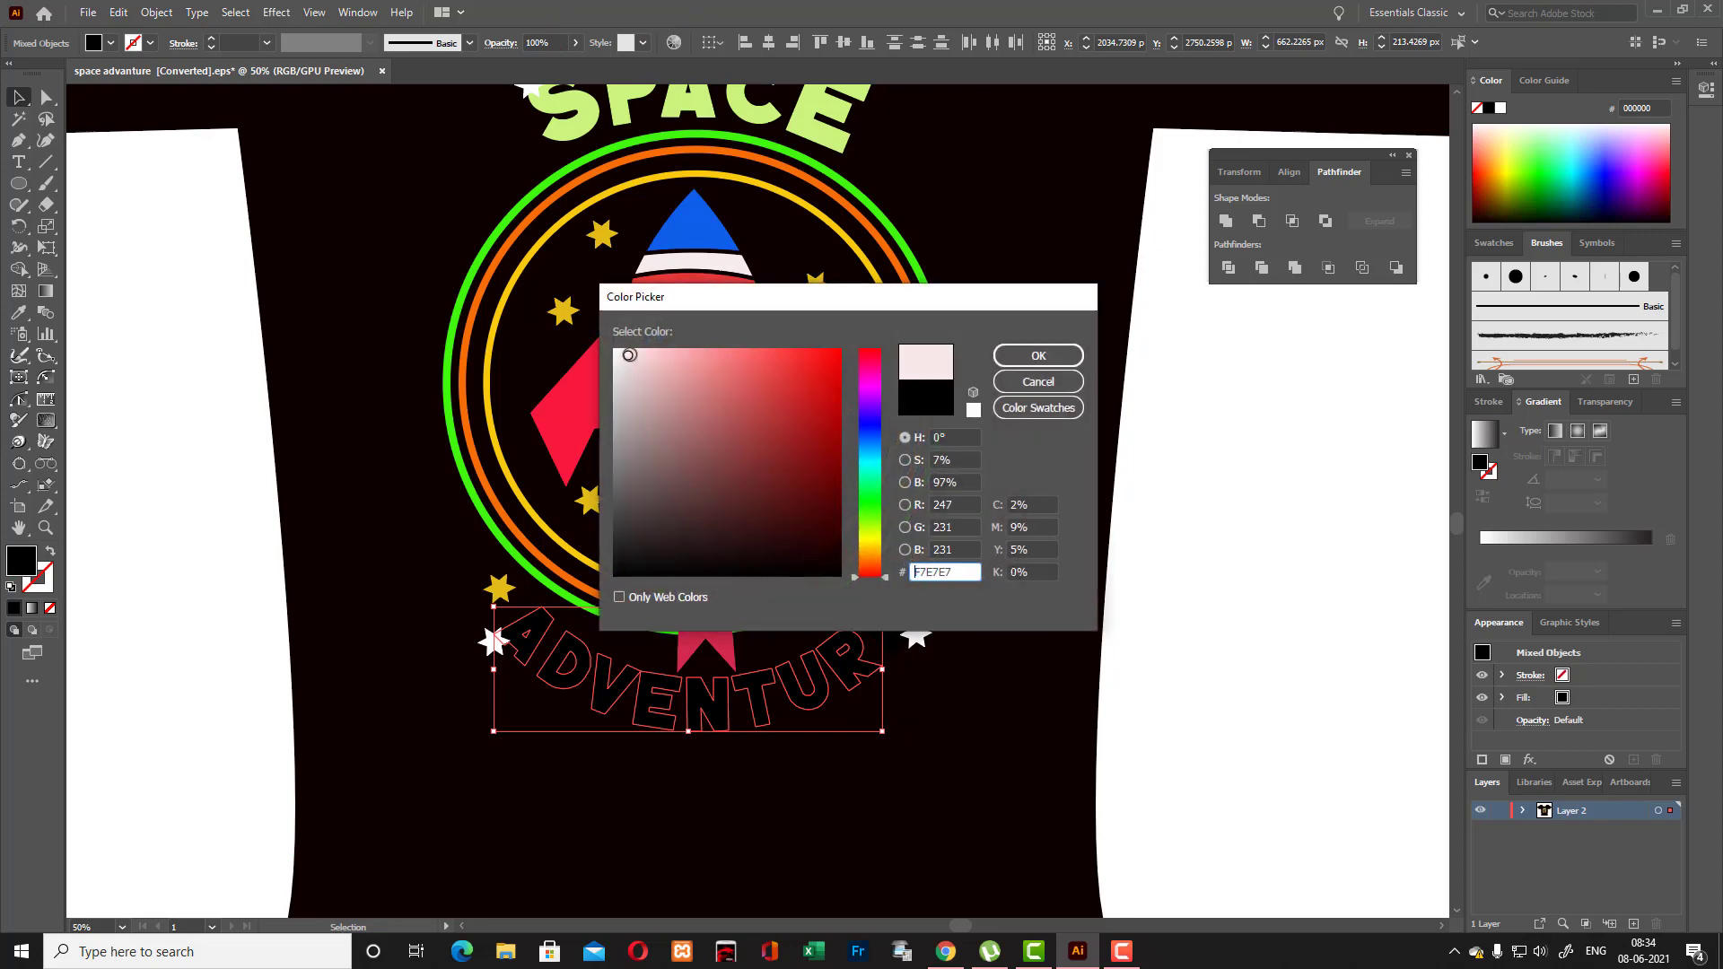
click(1026, 357)
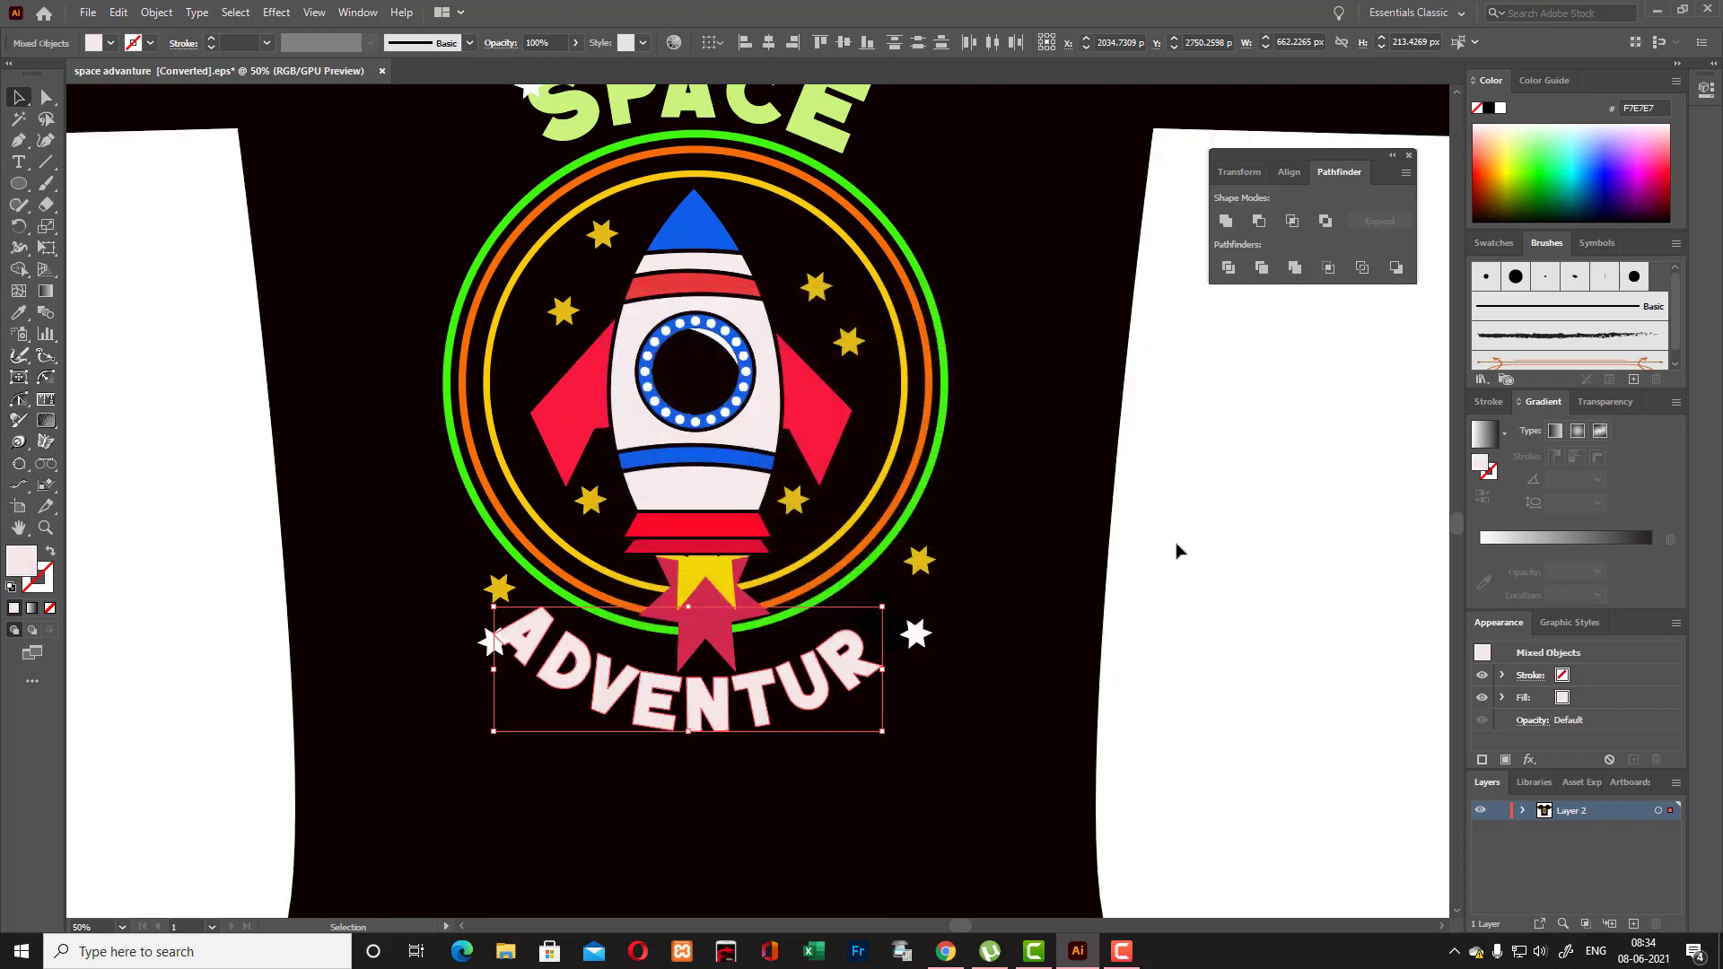
click(1177, 550)
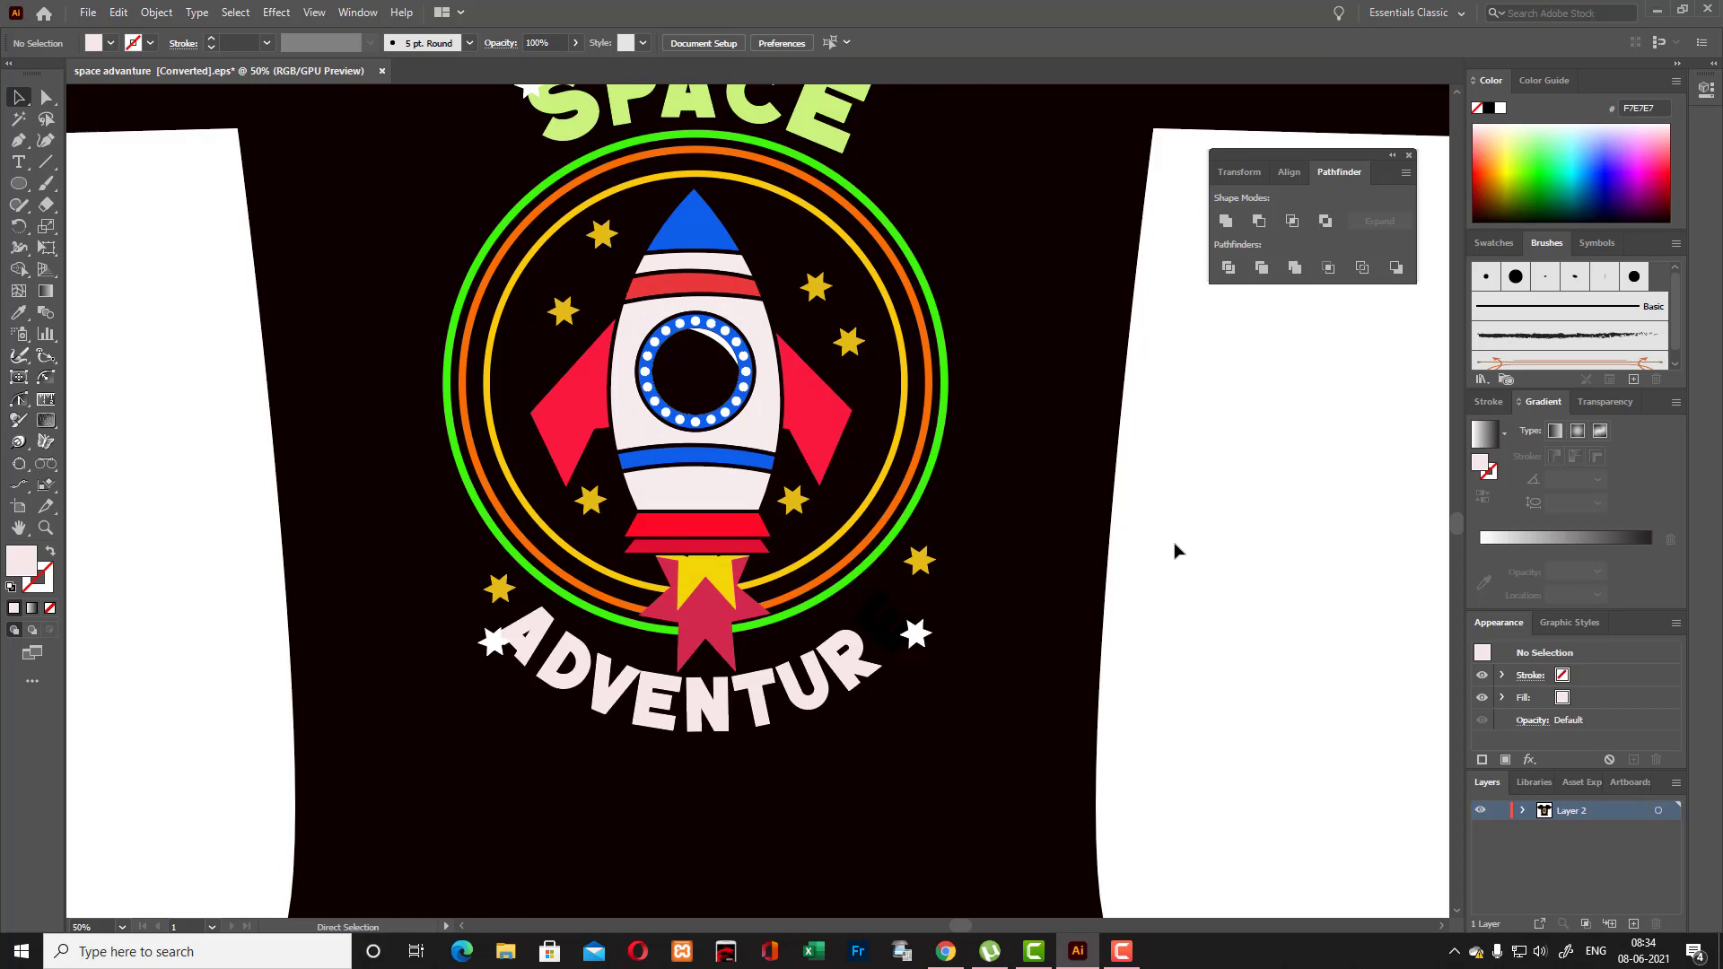
key(ctrl+minus)
key(ctrl+minus)
key(ctrl+minus)
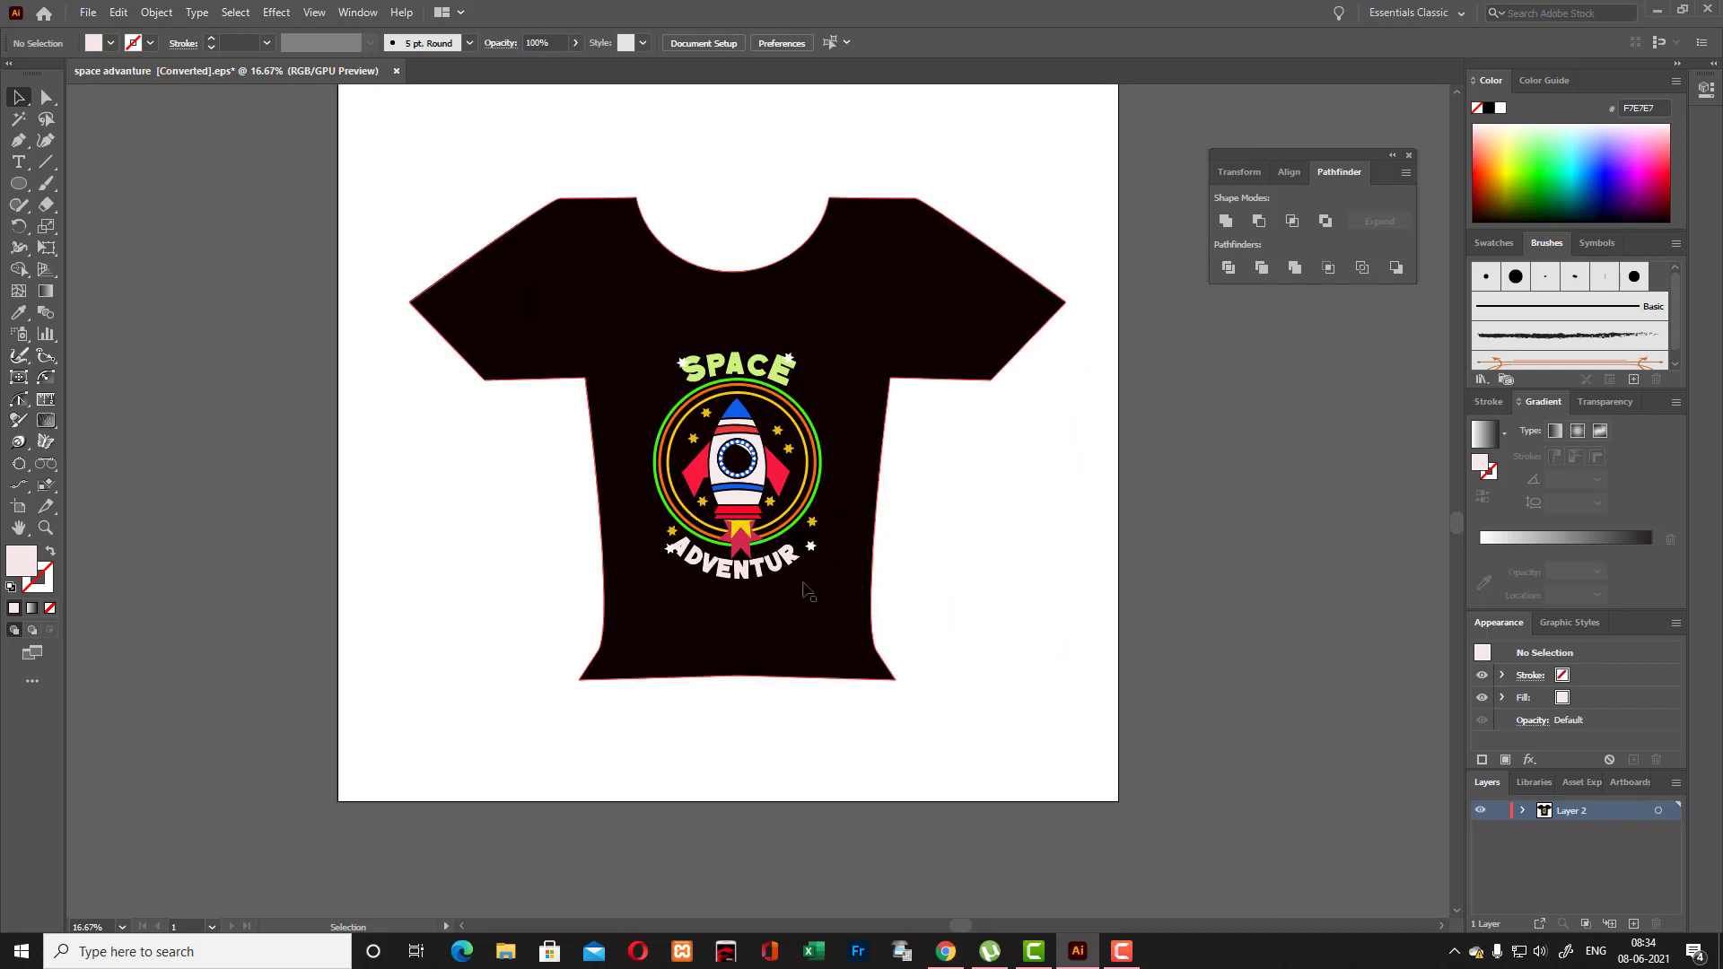
click(789, 556)
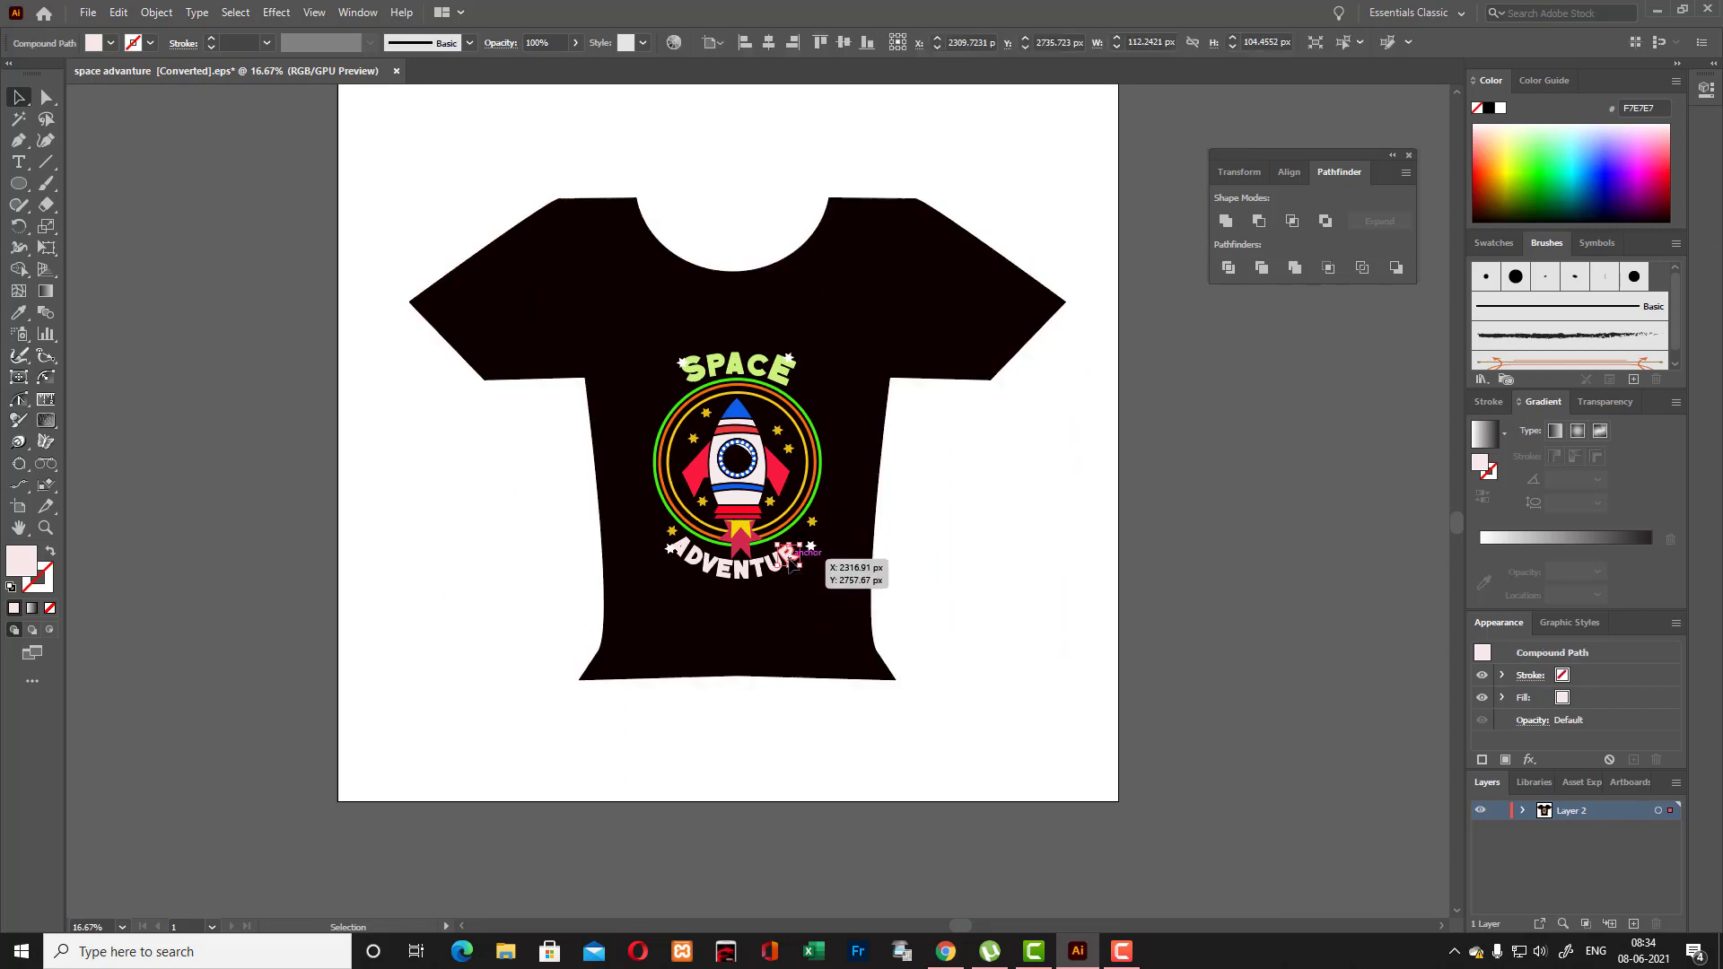
click(966, 589)
click(28, 167)
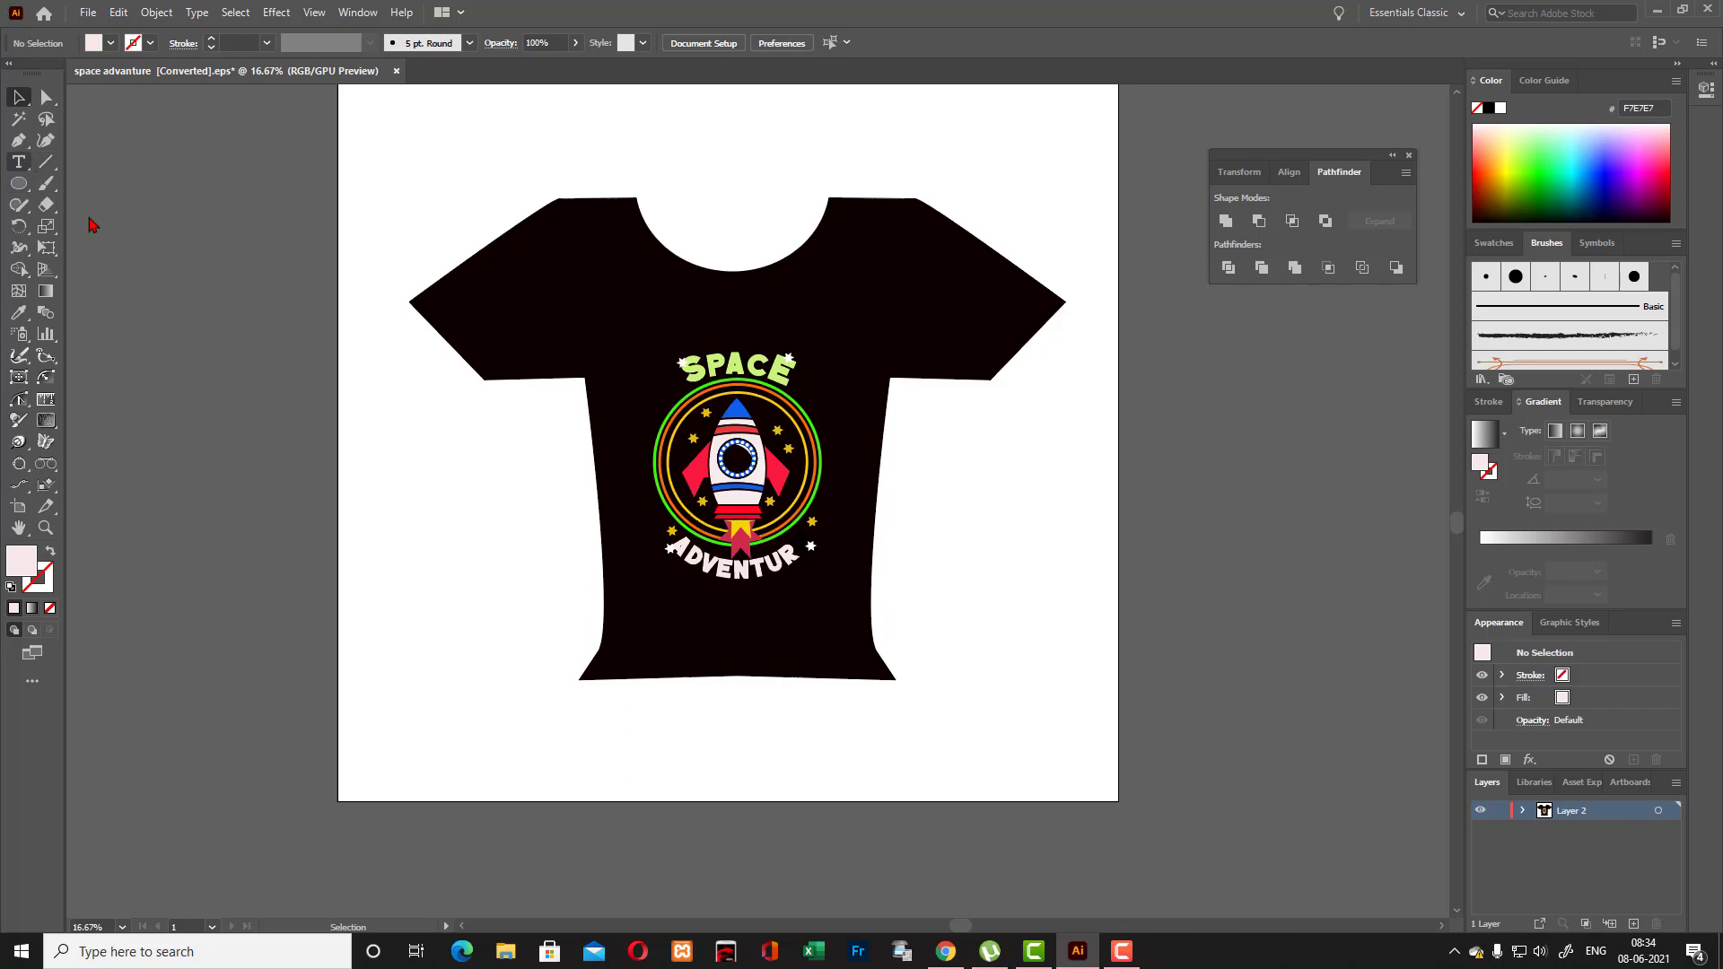
click(509, 556)
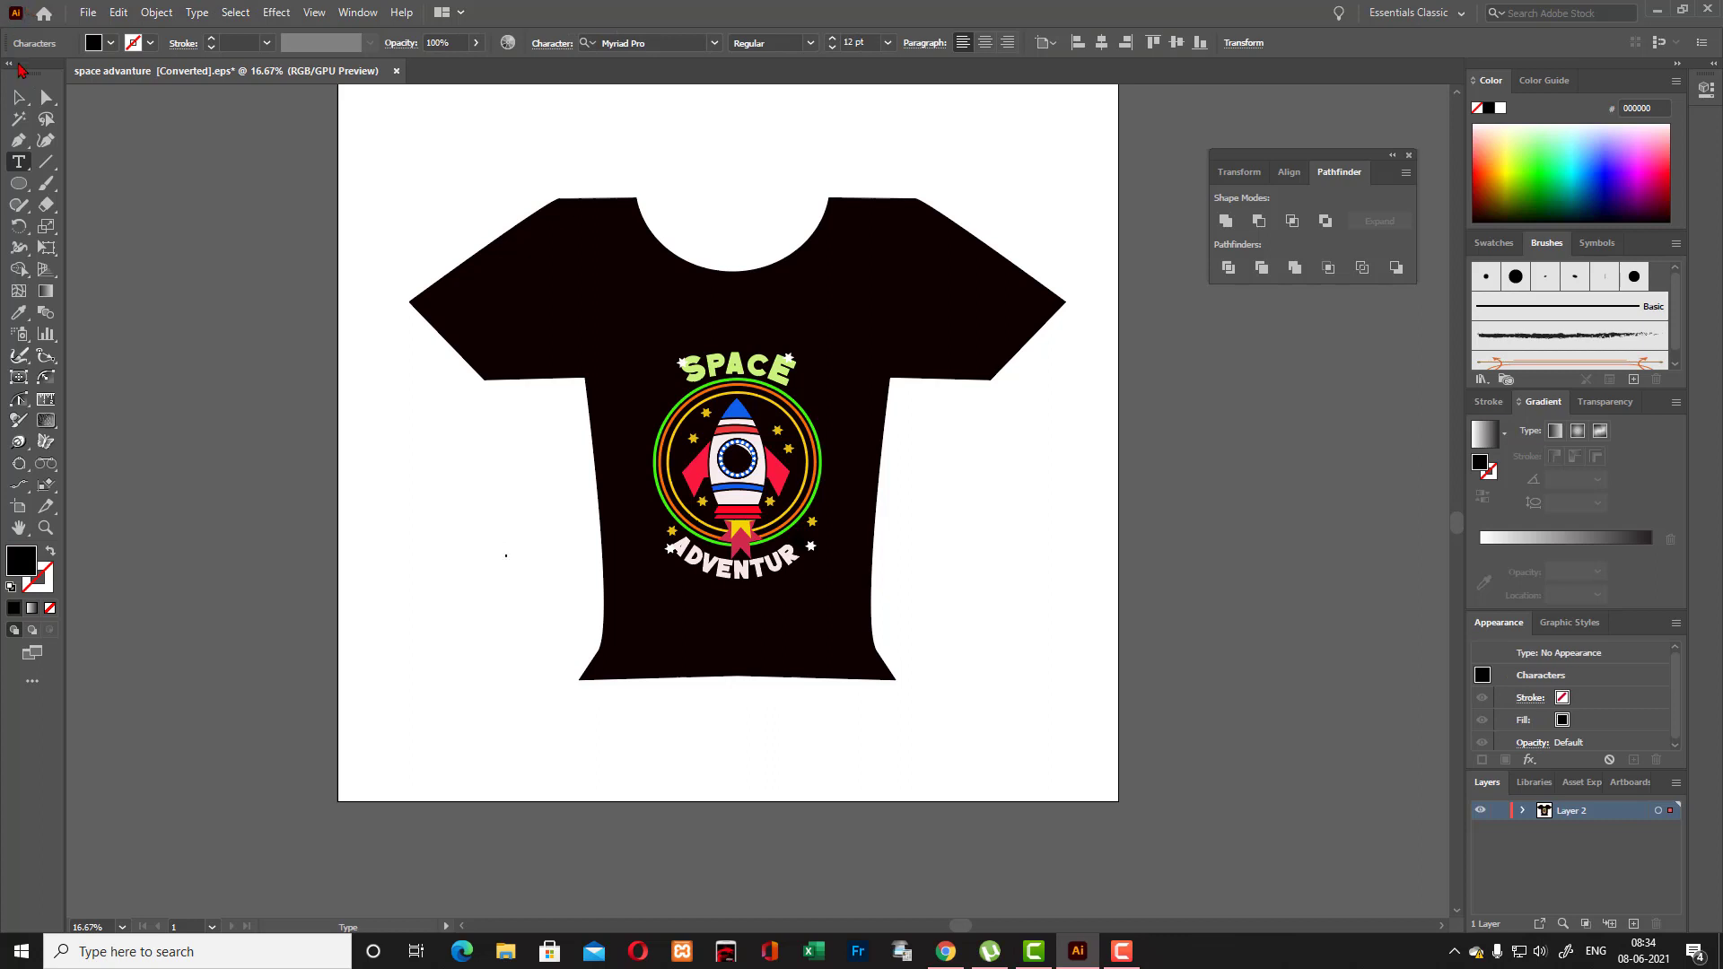
click(19, 97)
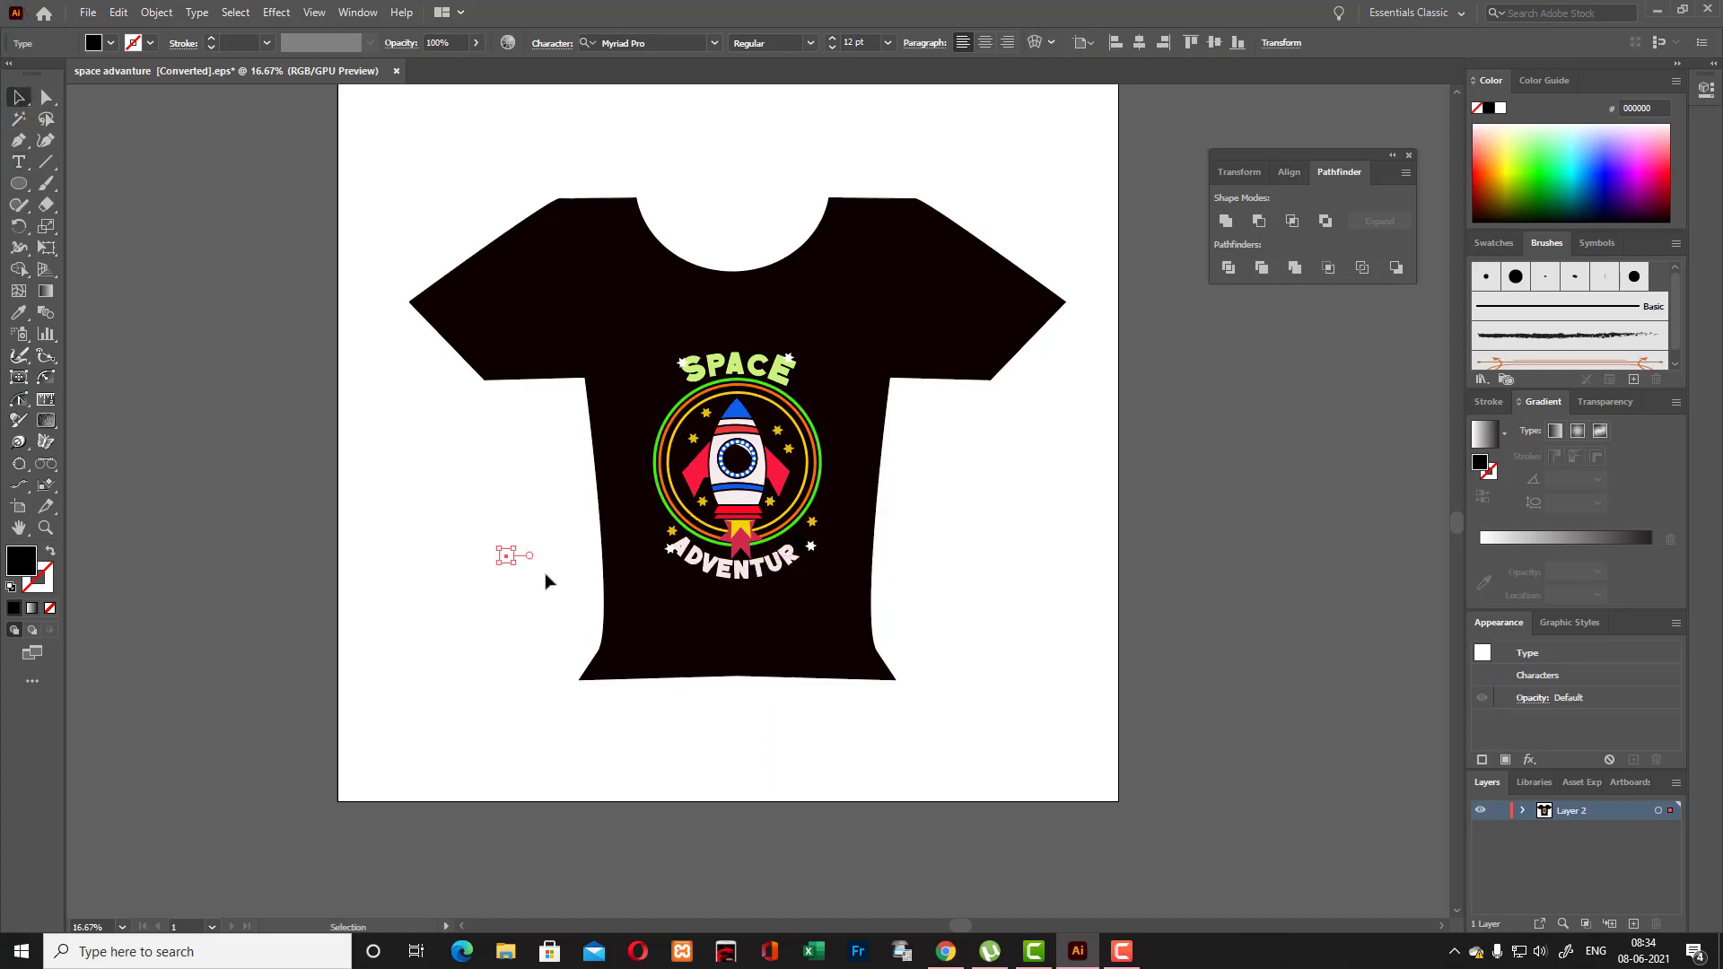
click(505, 536)
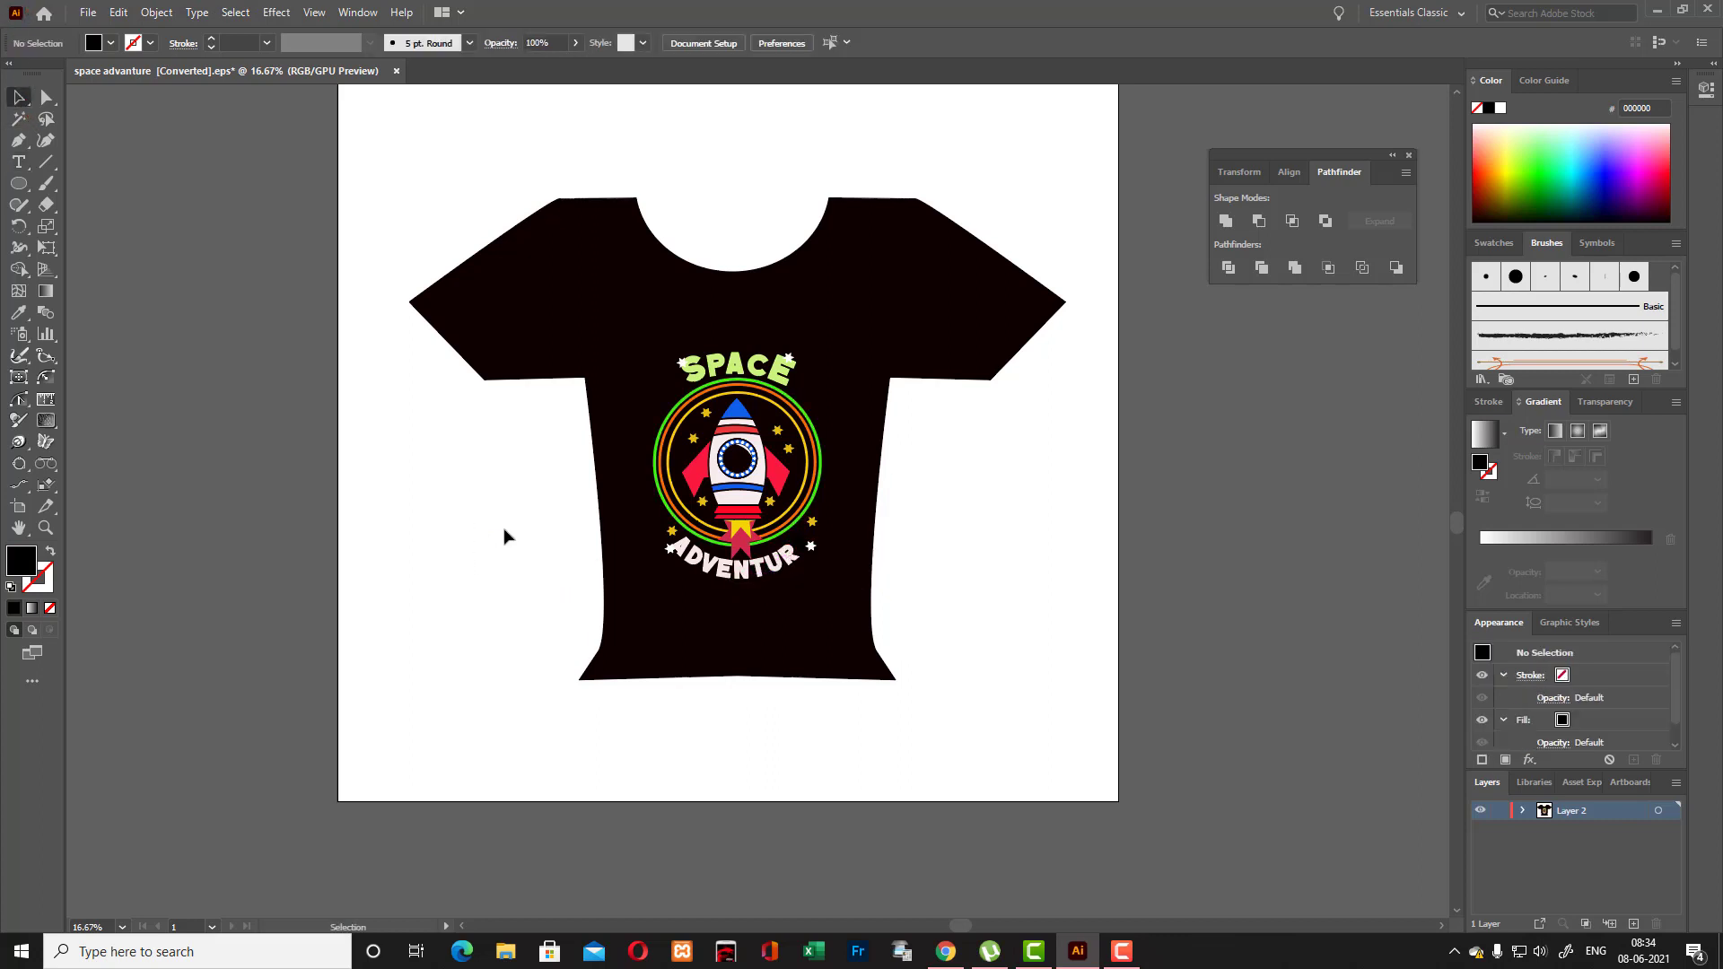
Fill the final E of ADVENTURE with the off-white F7E7E7 sampled from the neighbouring letter.
click(802, 541)
click(18, 313)
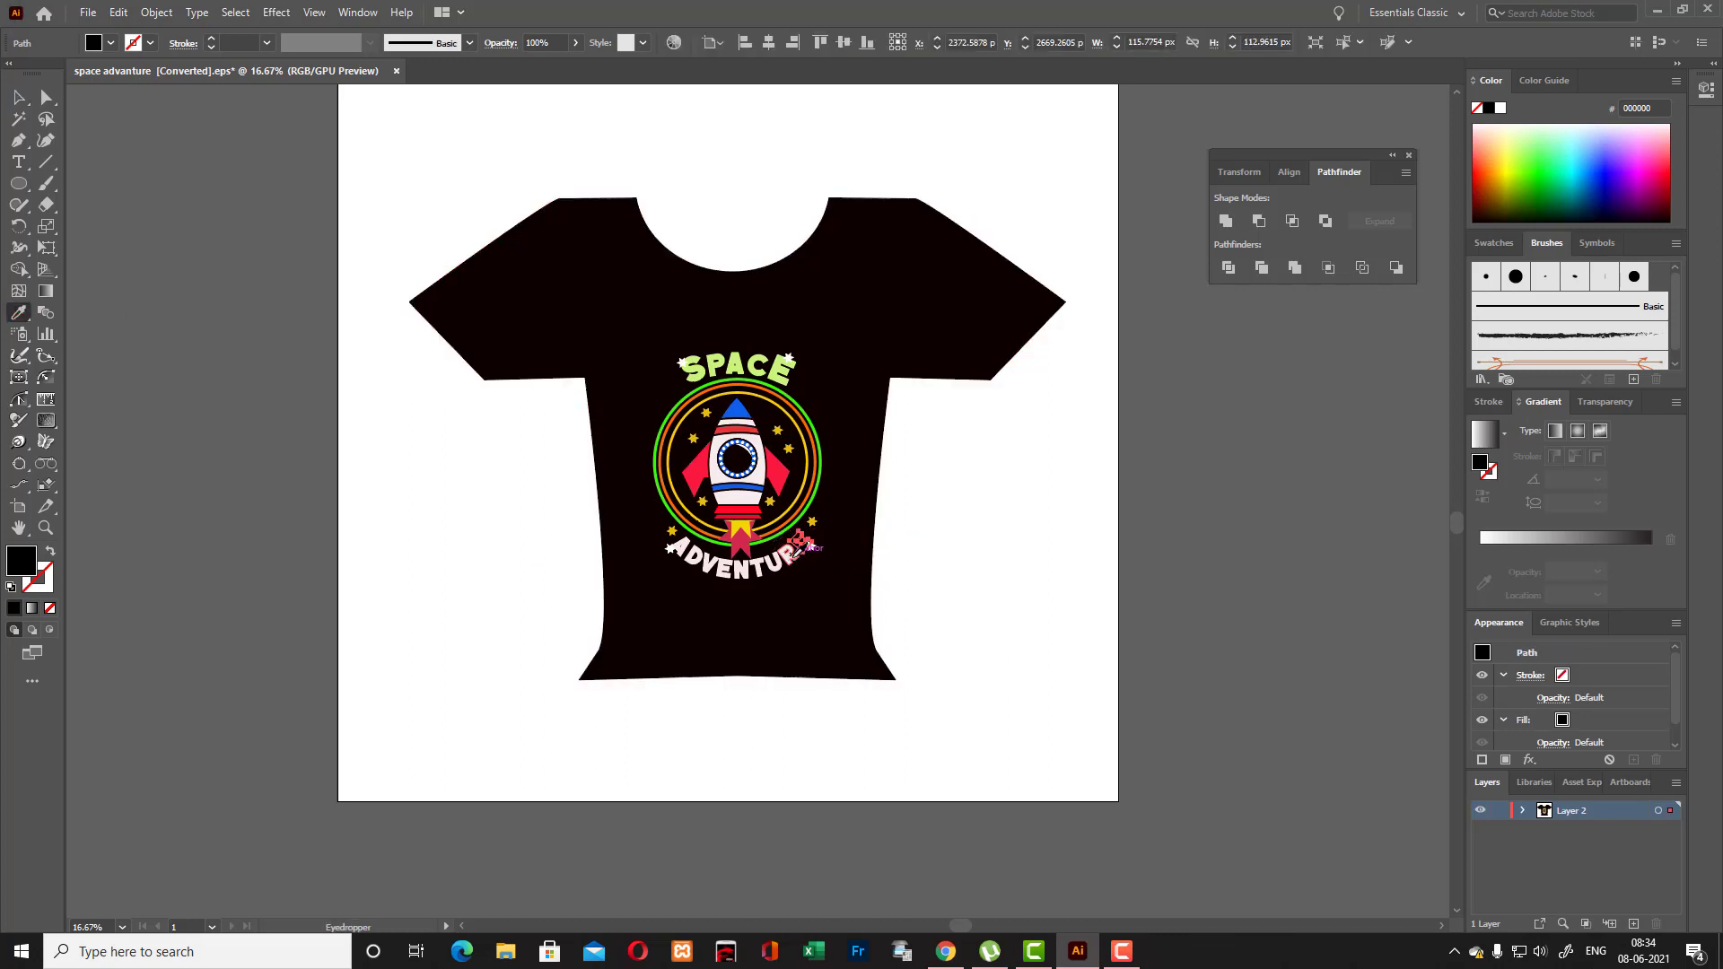
click(798, 549)
click(18, 97)
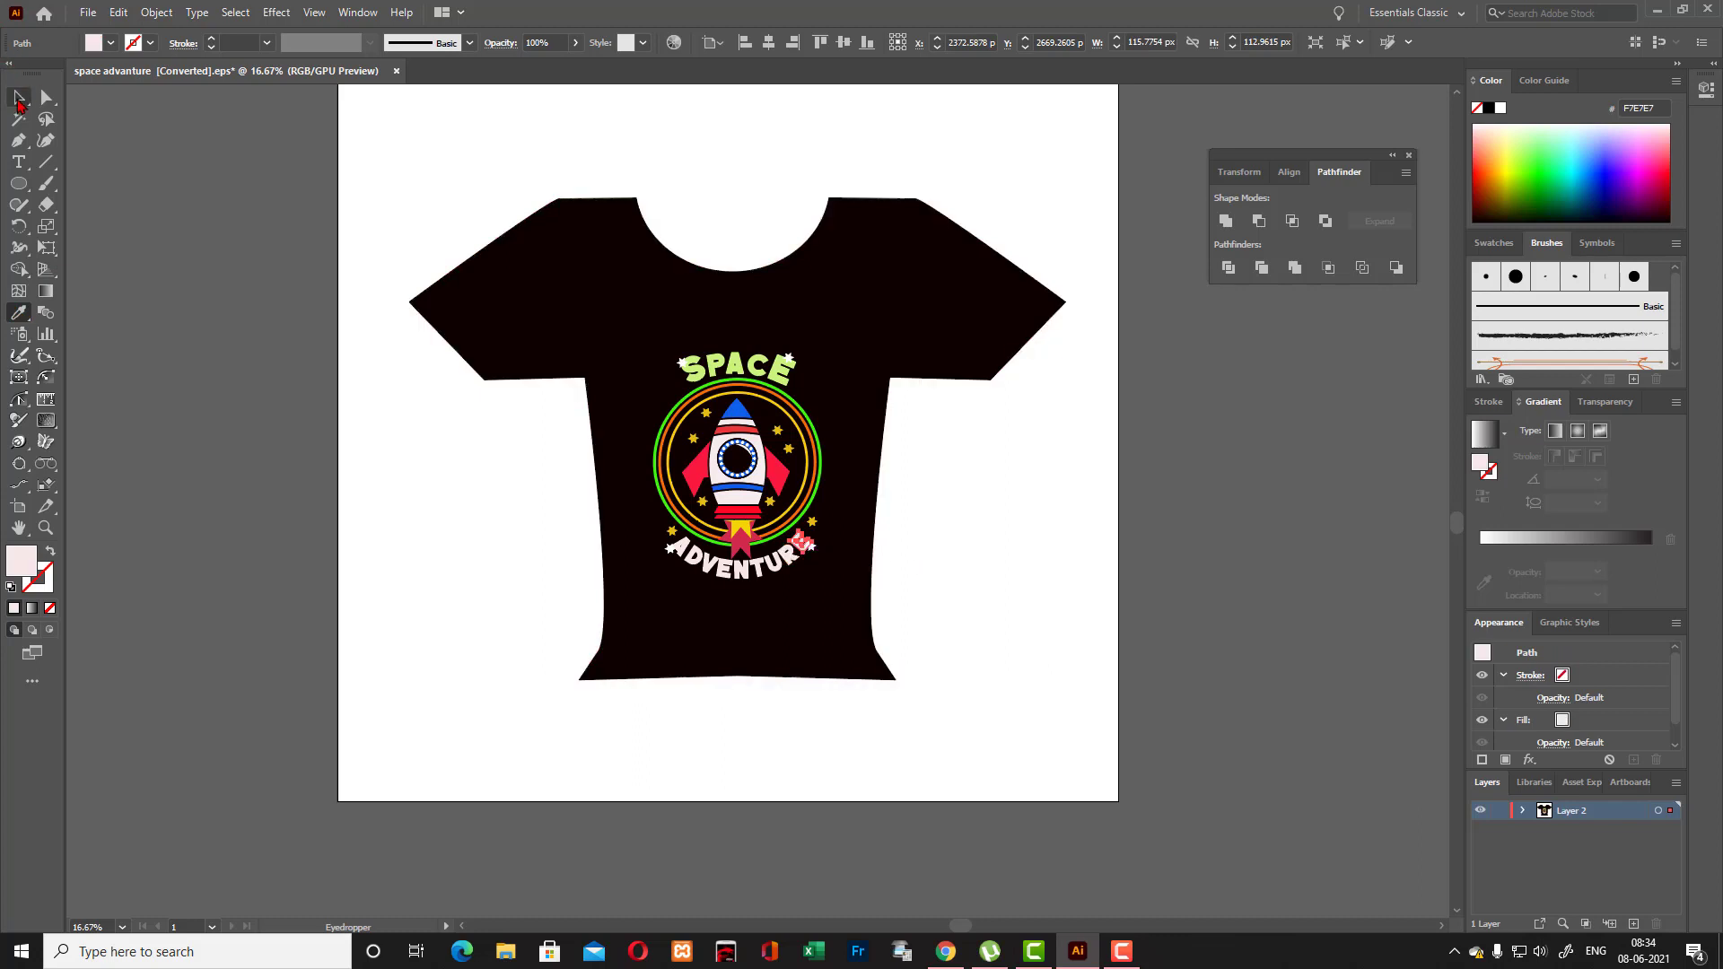
click(469, 175)
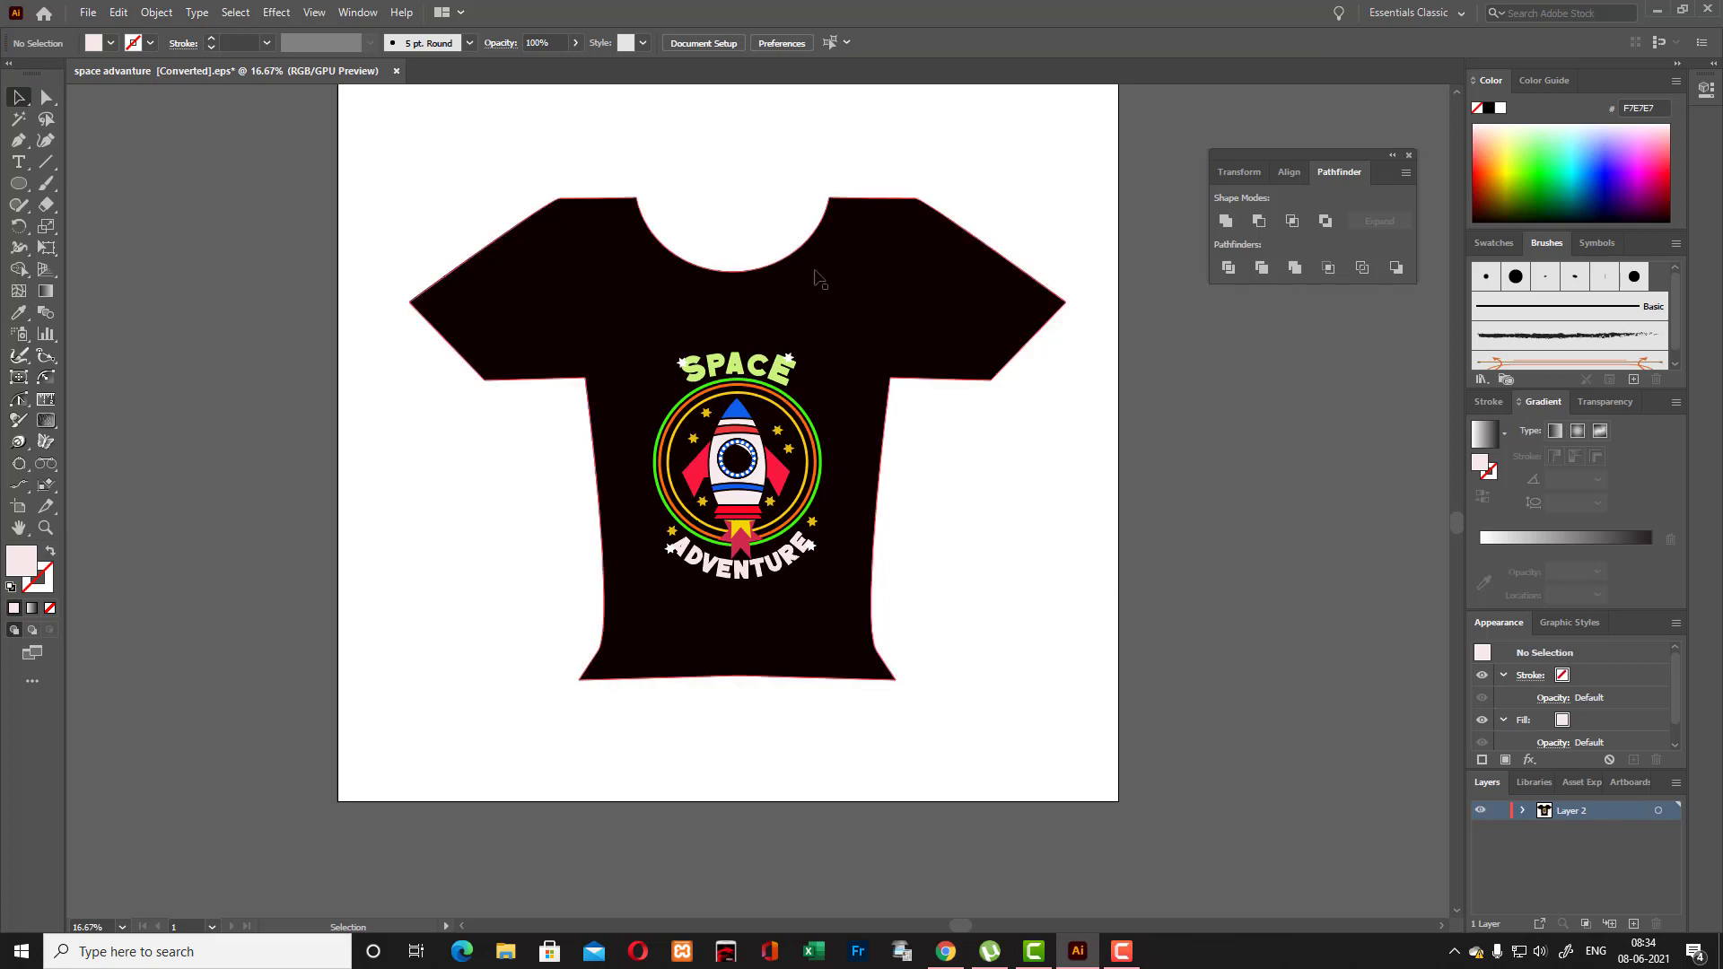
Reshape both side edges of the shirt with the Curvature tool, moving the lower points outward to straighten the flared hem.
scroll(1034, 585, up, 1)
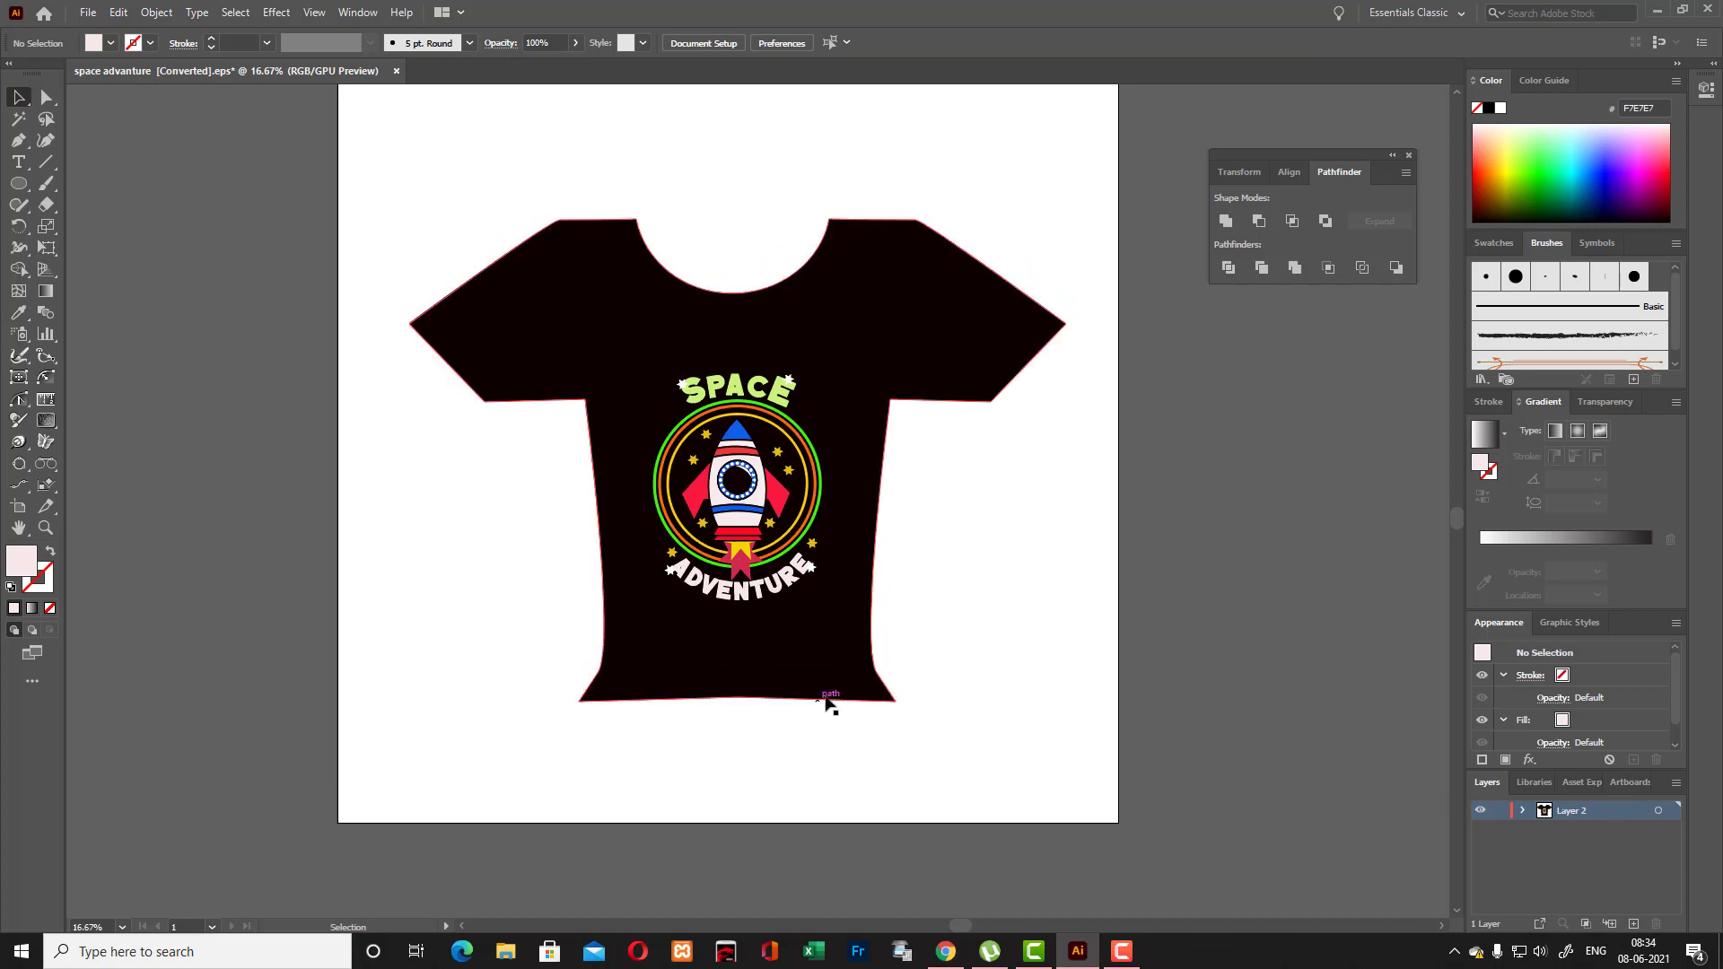
click(875, 699)
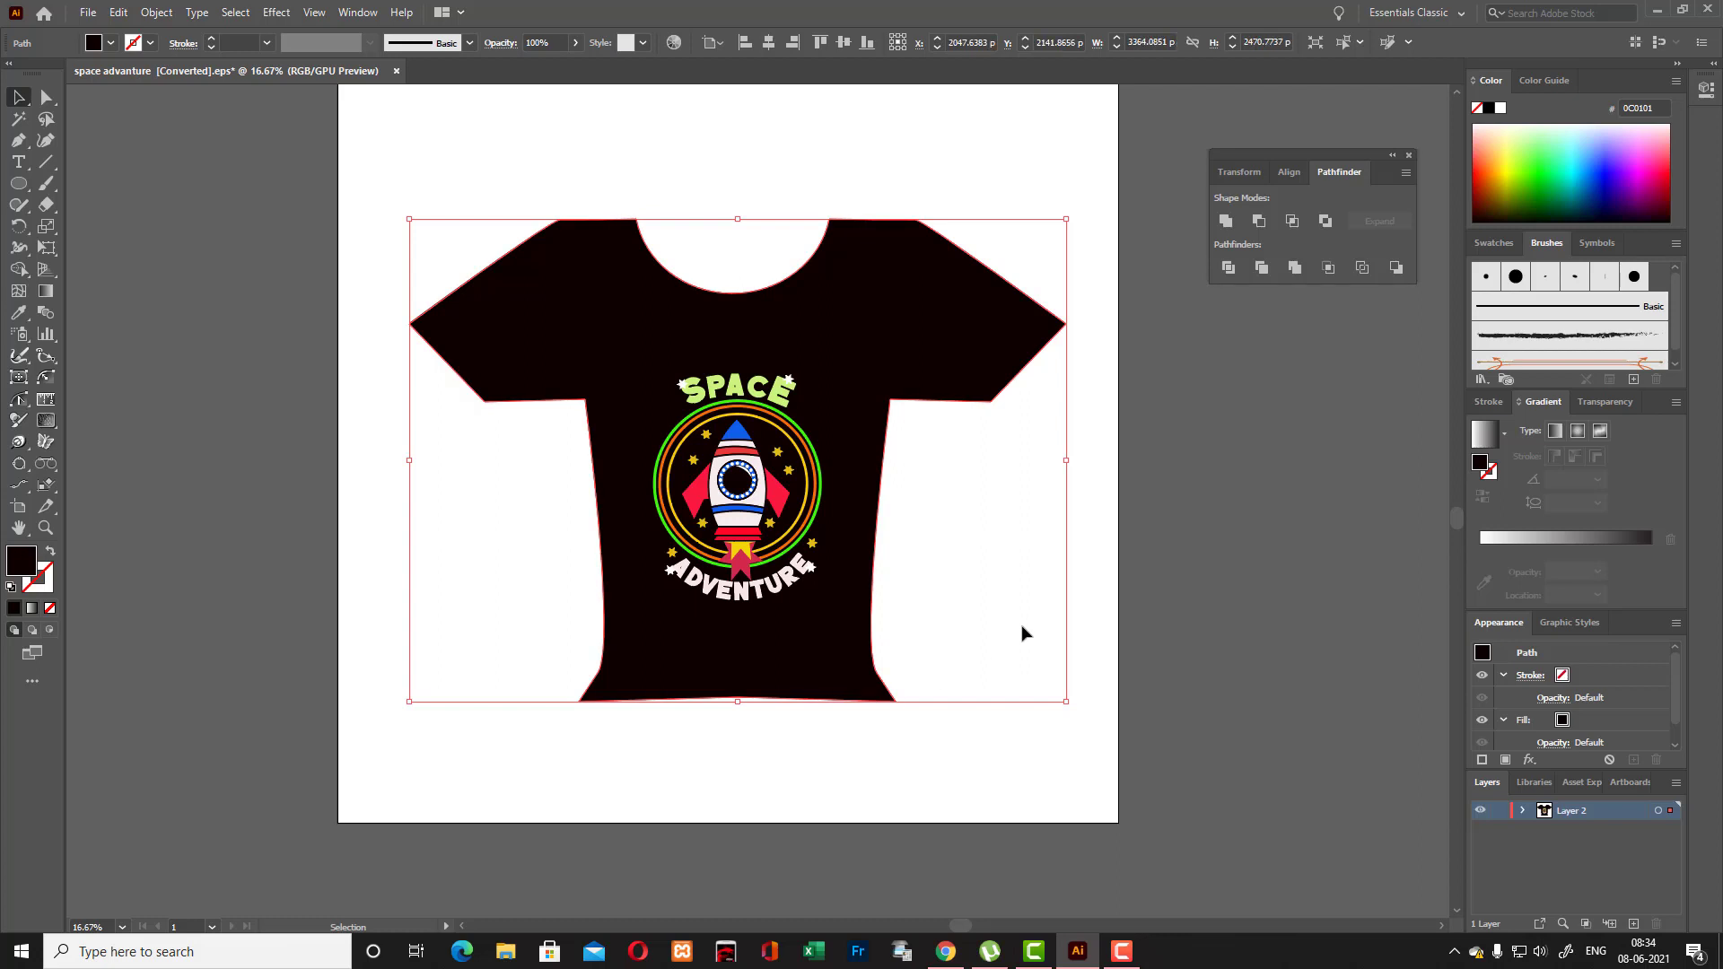
click(47, 144)
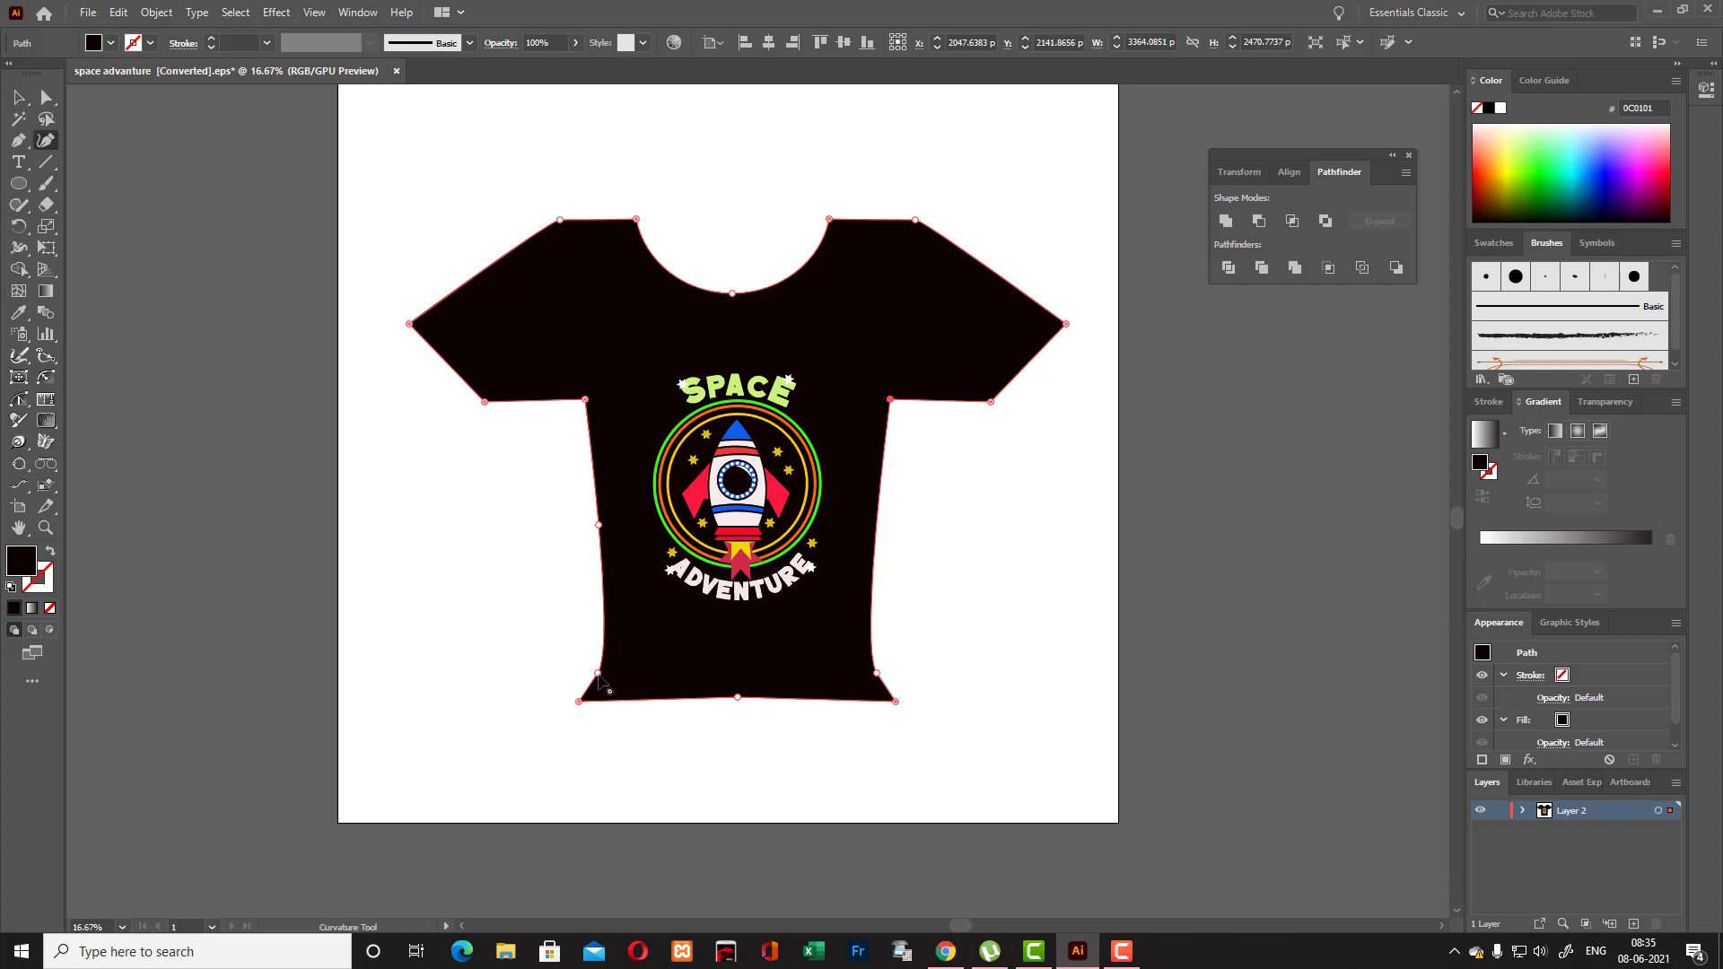
drag(598, 673, 586, 652)
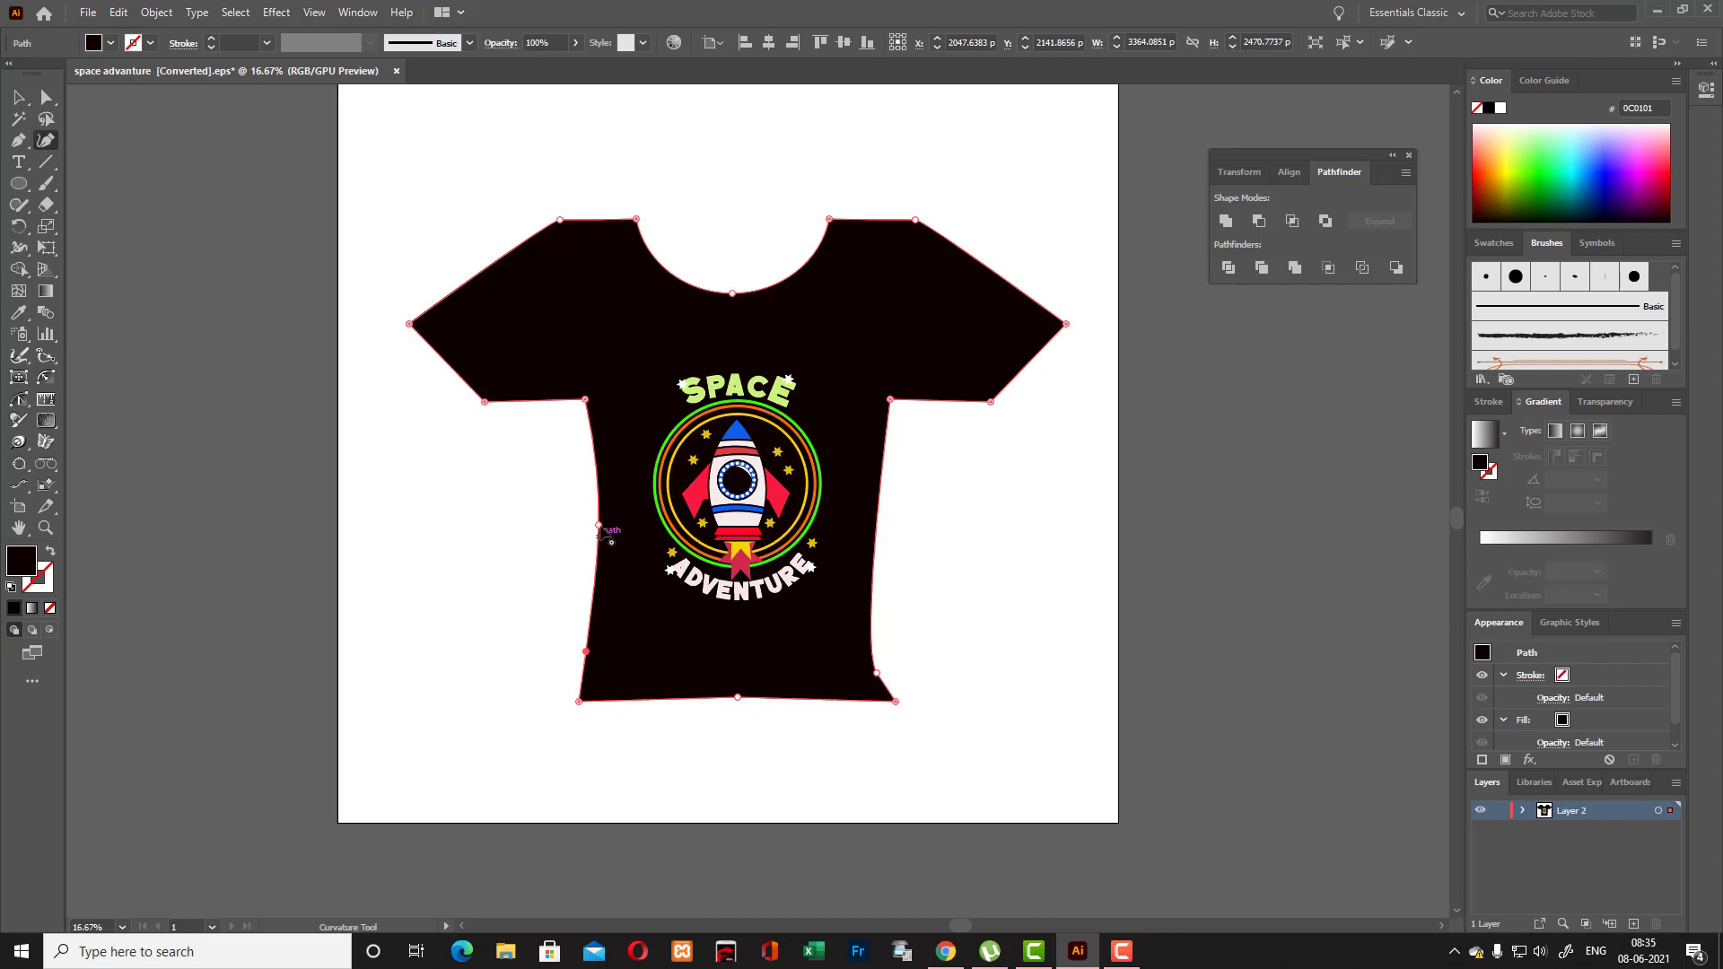
drag(596, 528, 592, 528)
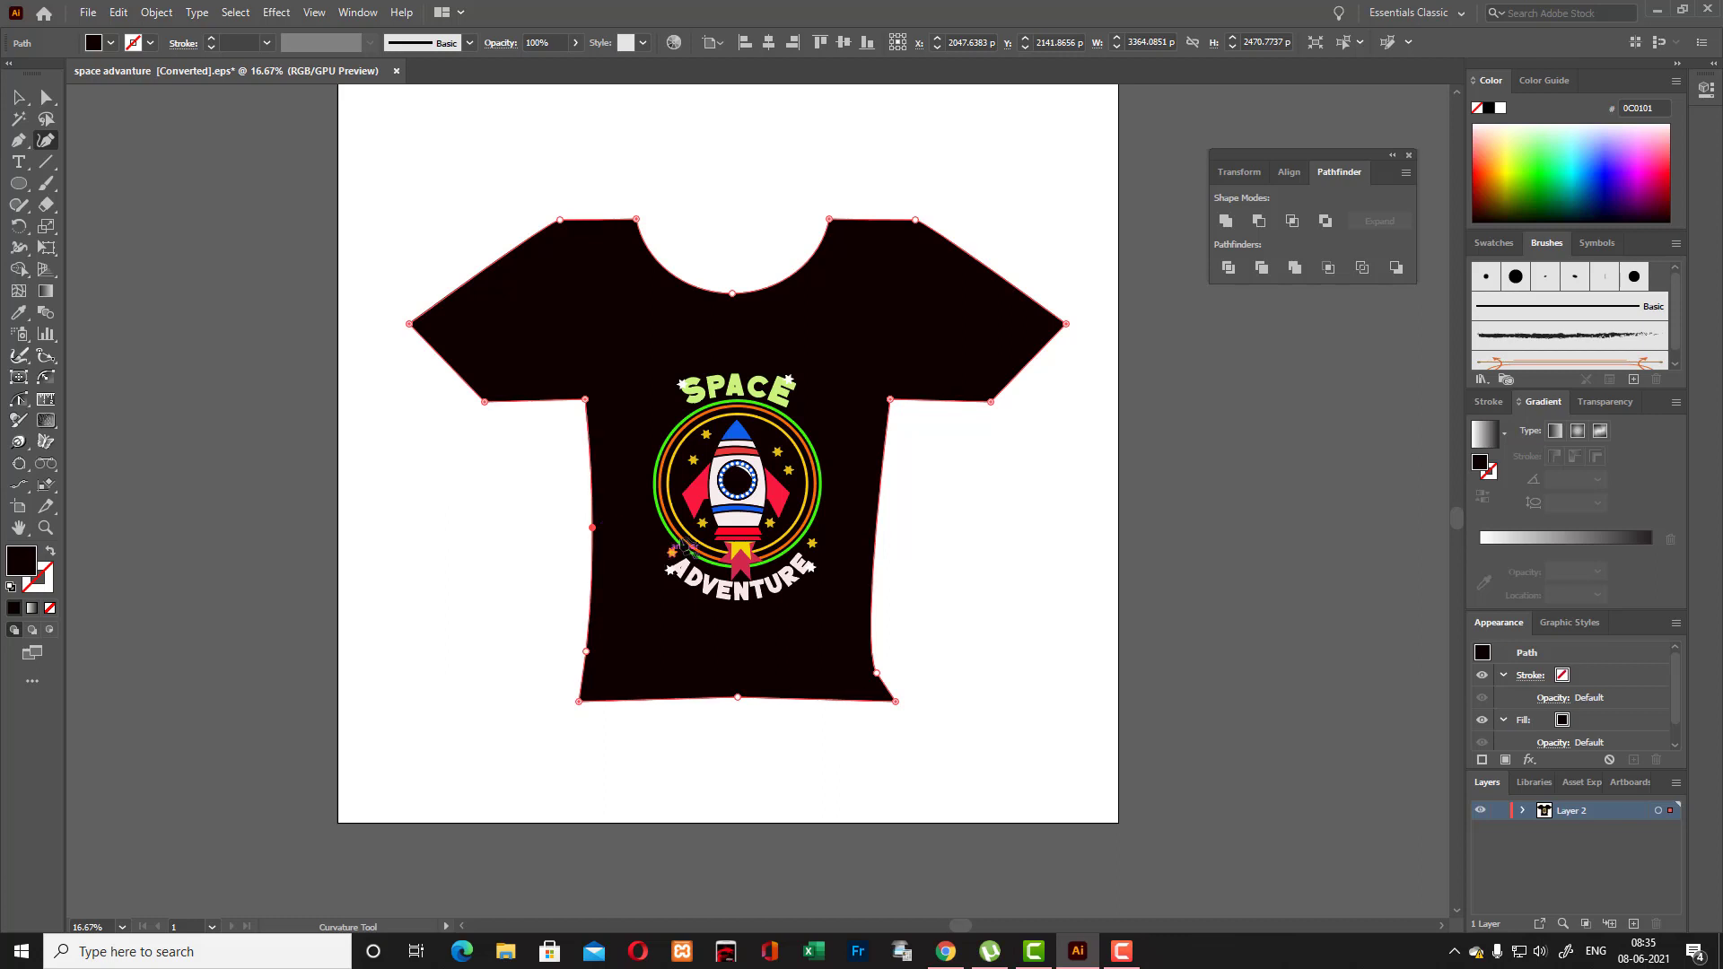
drag(877, 672, 891, 664)
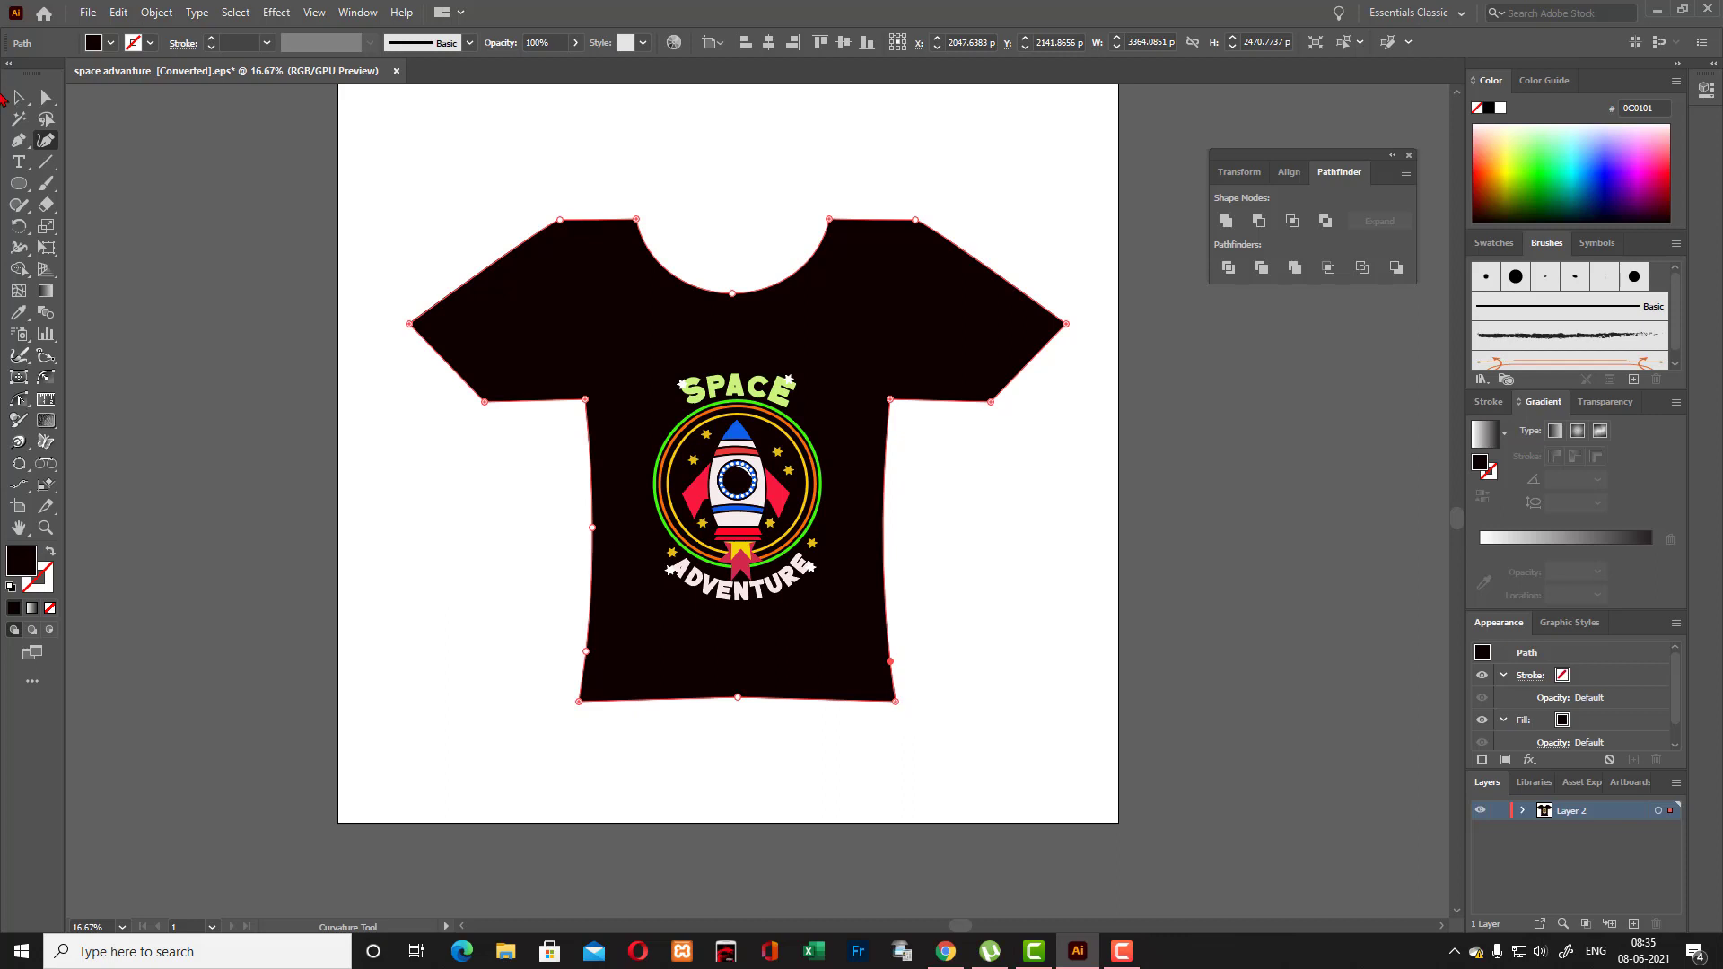
click(345, 174)
scroll(722, 339, up, 2)
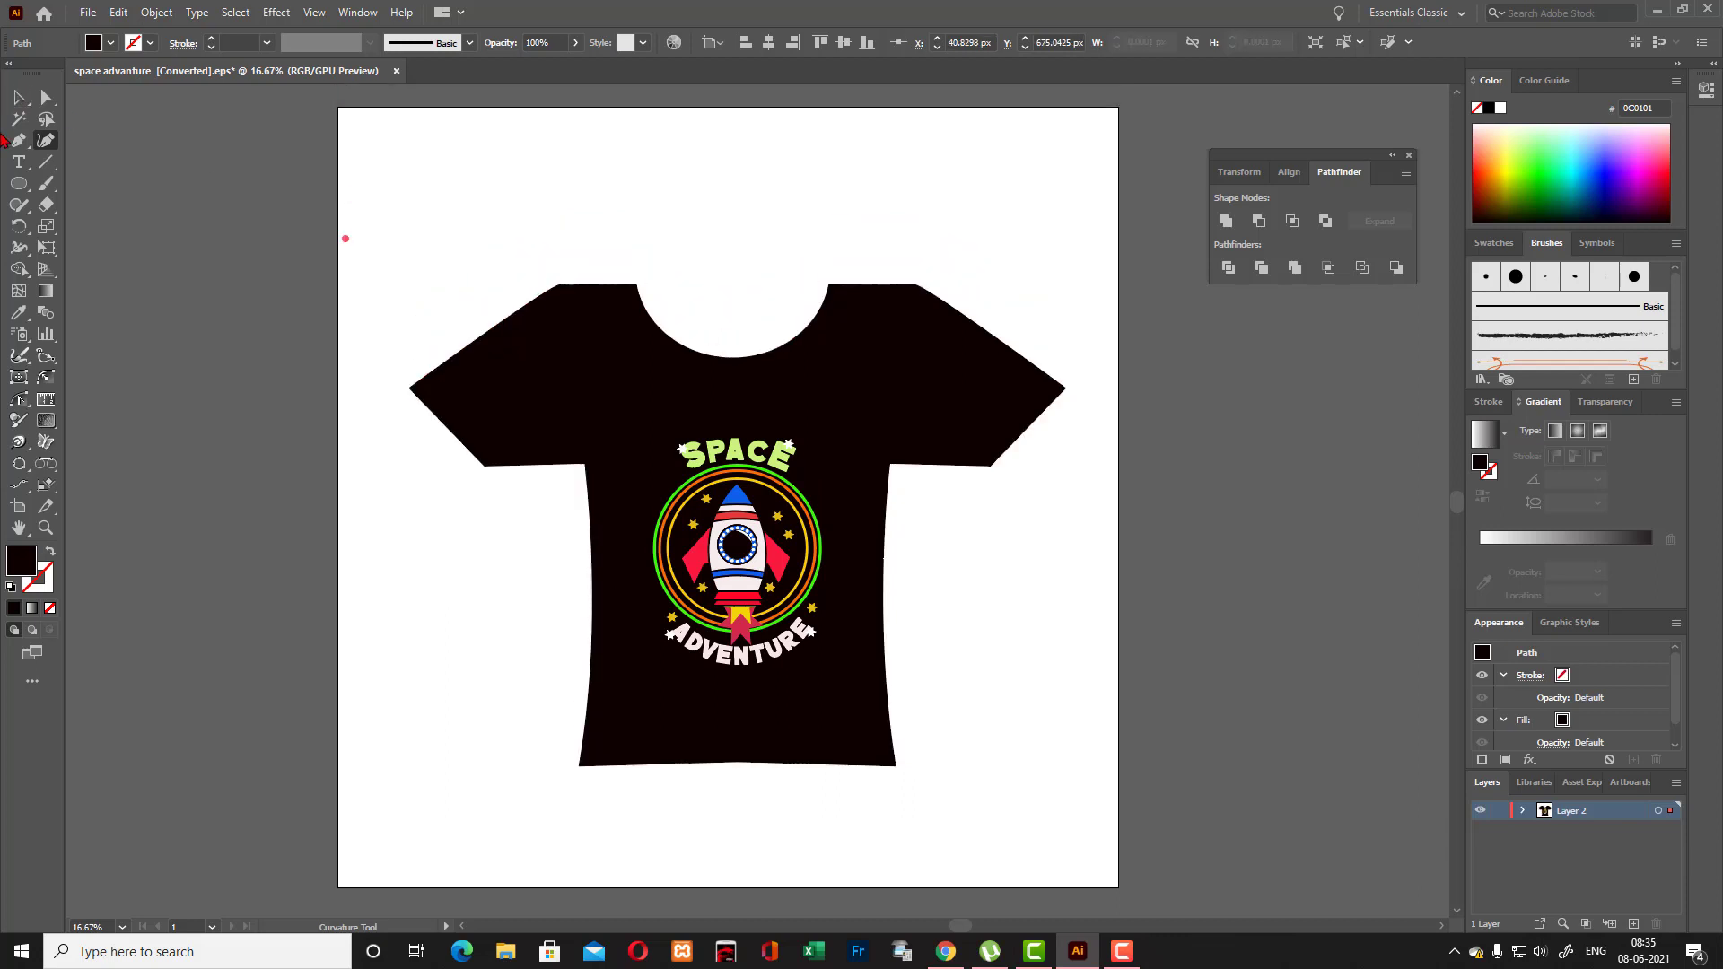
click(18, 96)
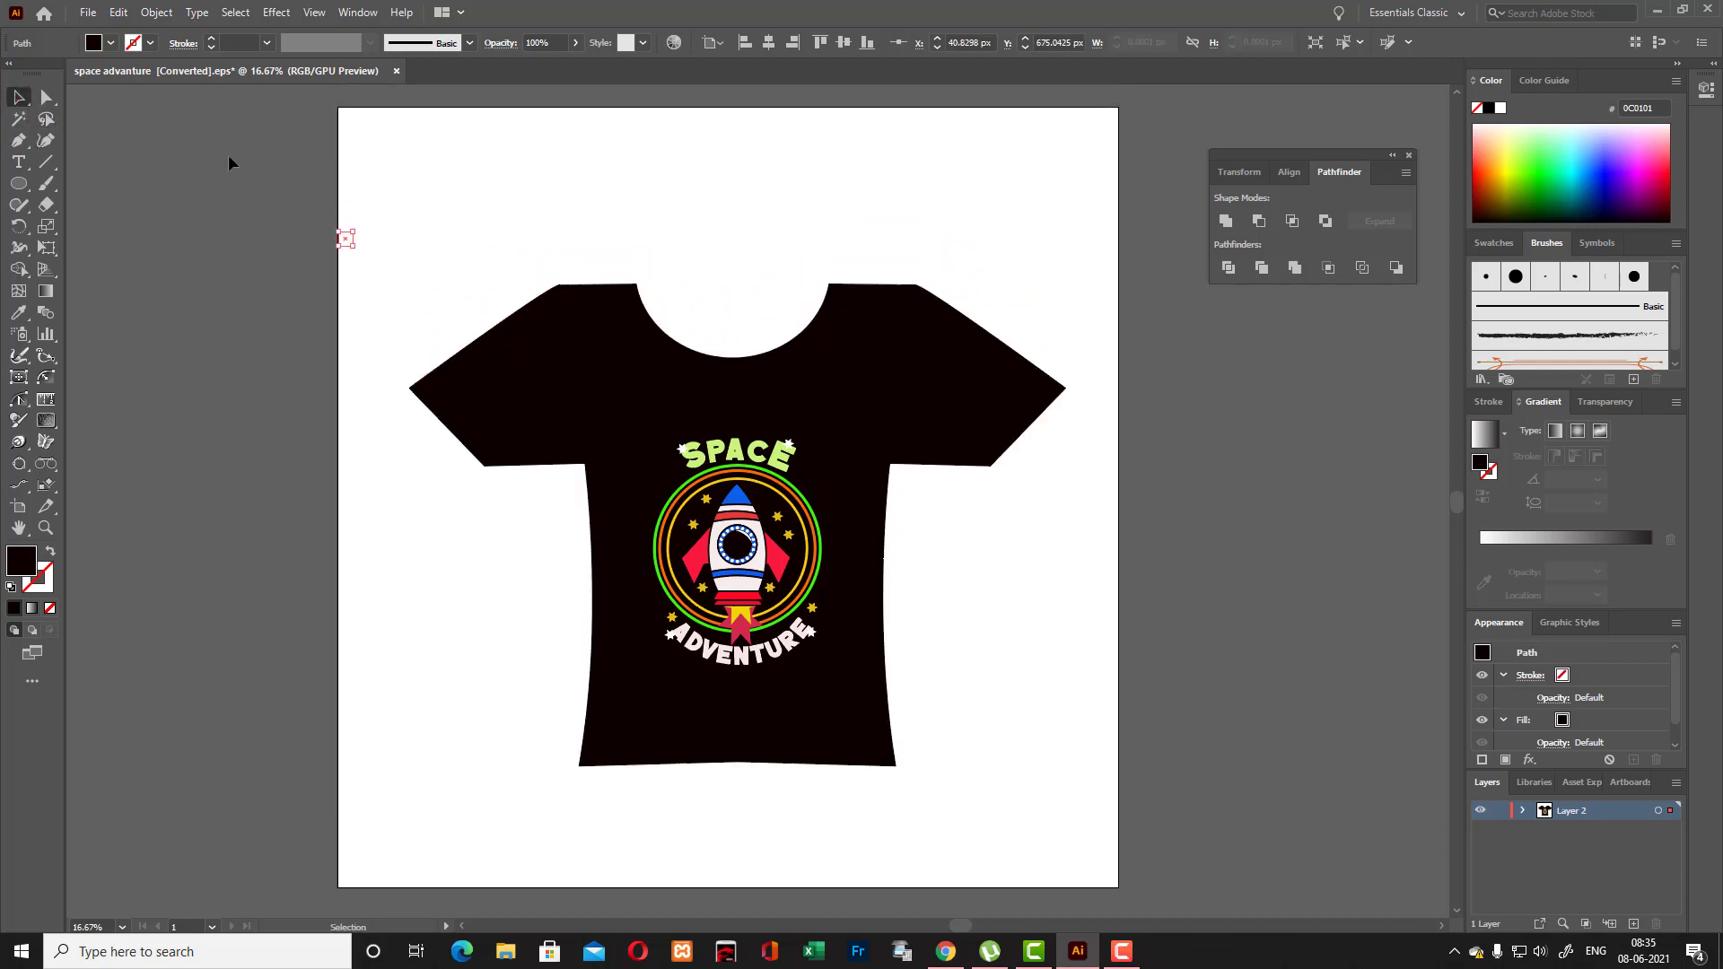
click(367, 269)
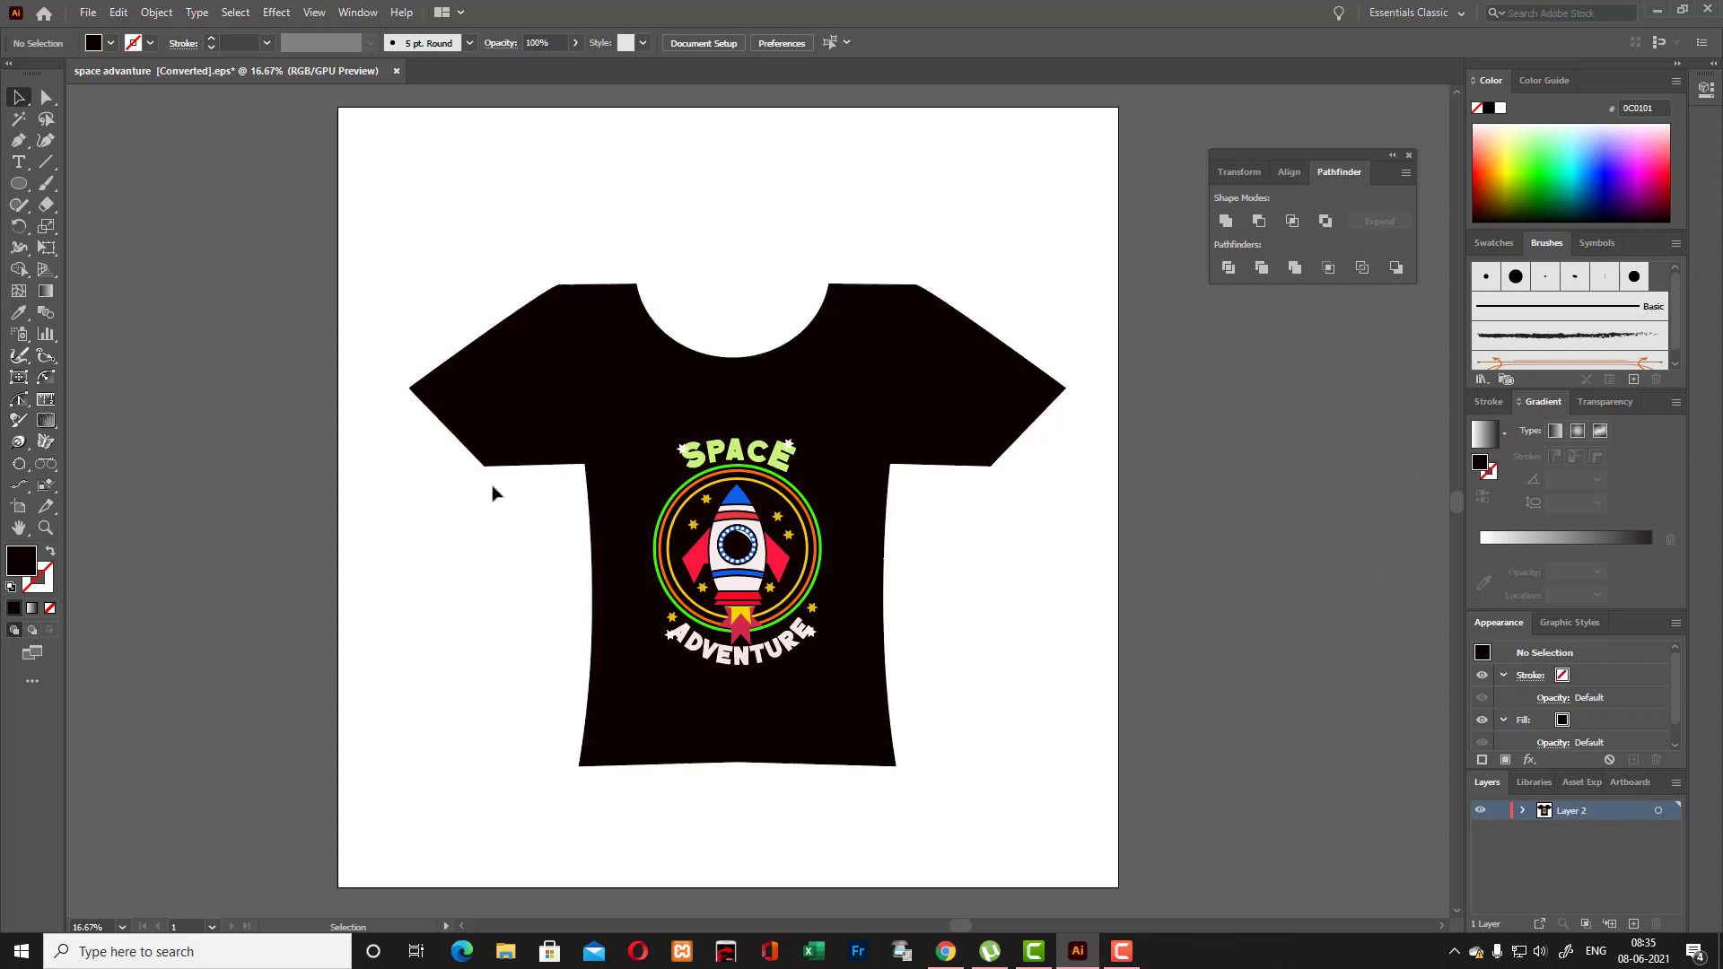
Round the shirt's left armpit corner with the Direct Selection tool and its live corner handle.
click(47, 97)
mouse_move(566, 432)
mouse_down()
mouse_move(574, 458)
mouse_move(579, 421)
mouse_move(566, 434)
mouse_up()
click(998, 647)
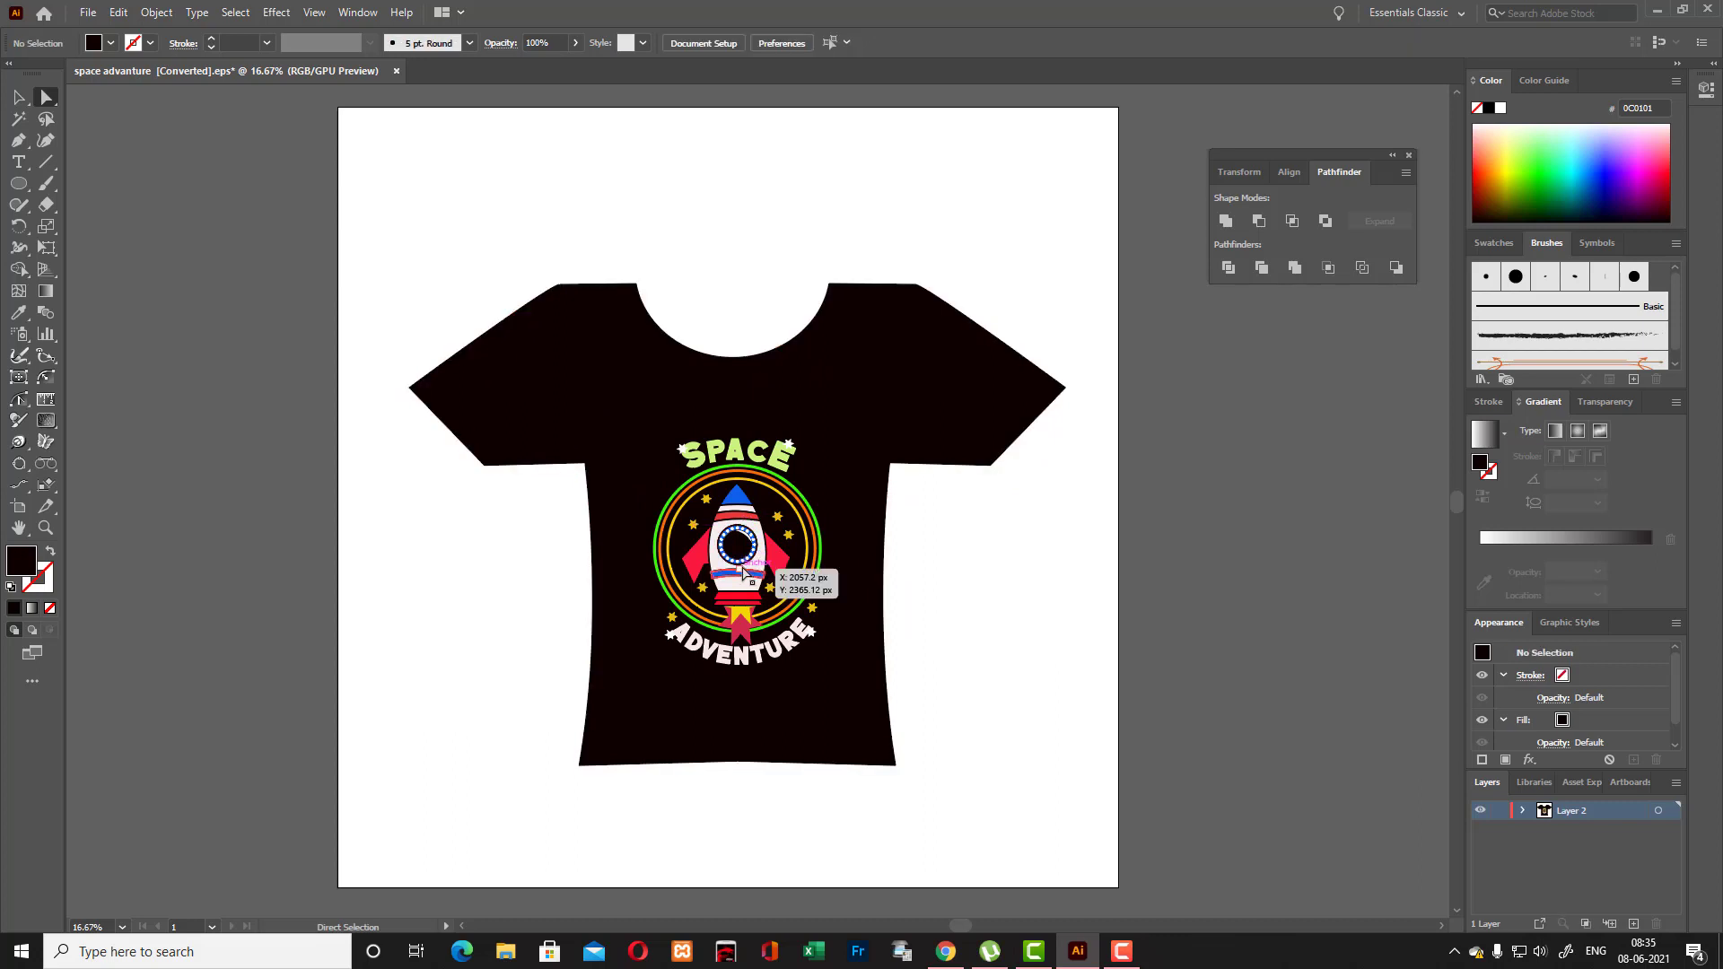
click(810, 564)
click(954, 577)
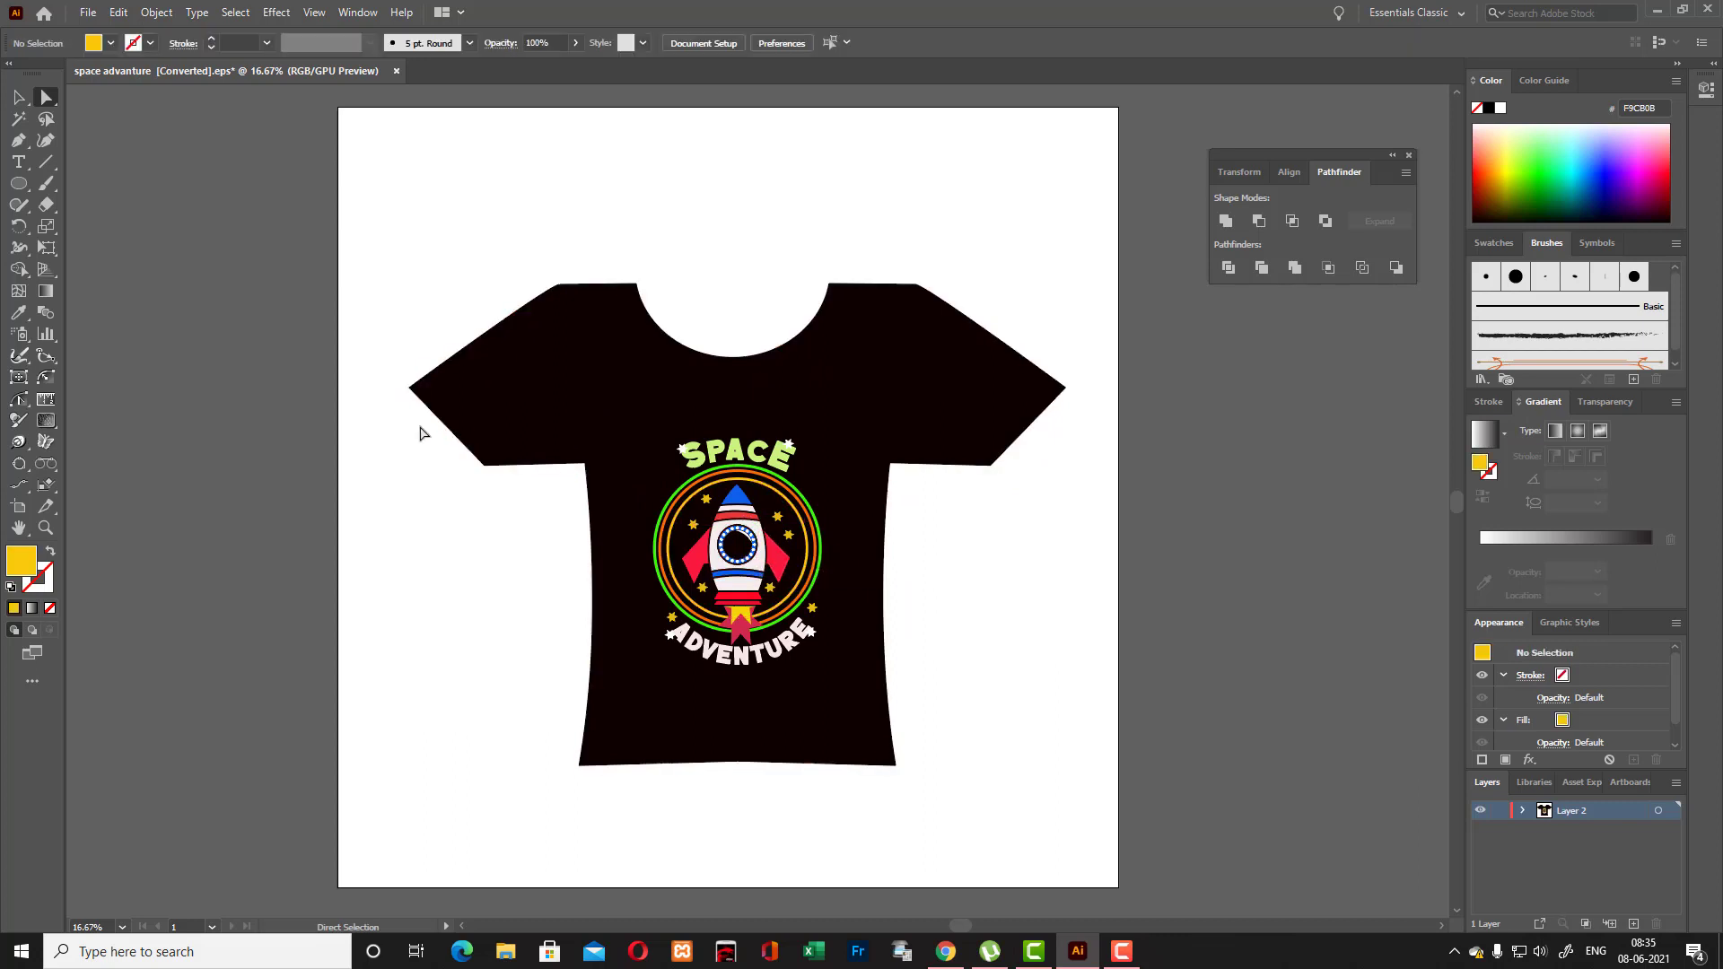
click(567, 432)
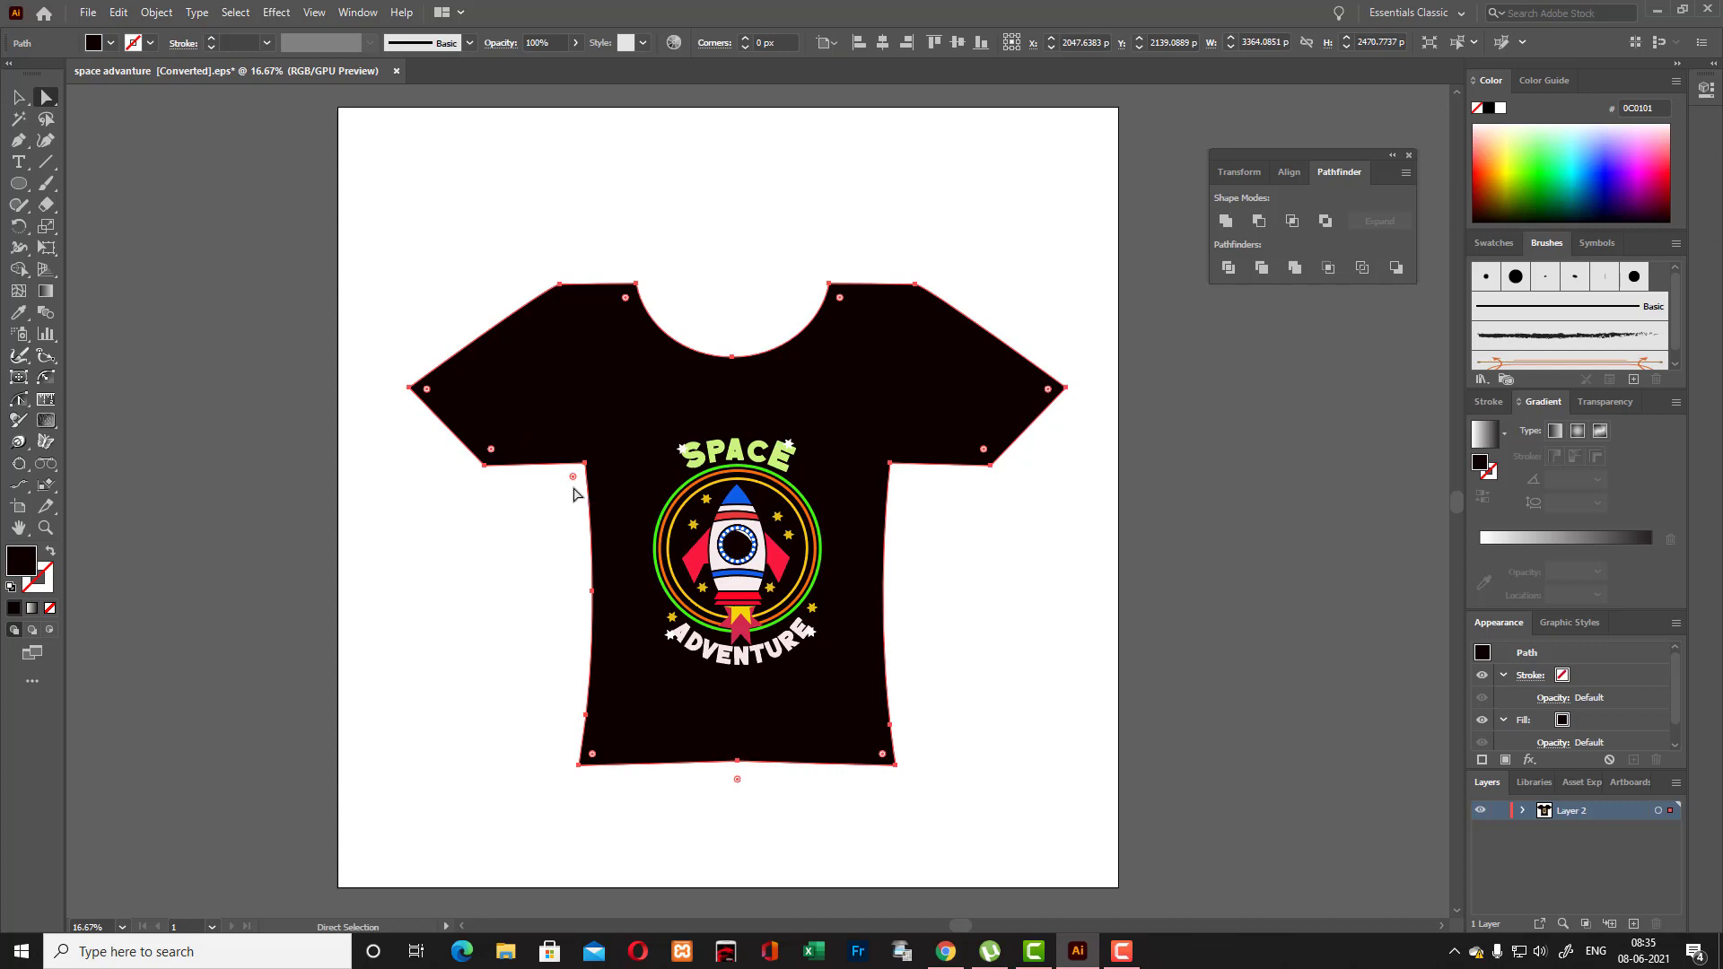
mouse_move(574, 493)
mouse_down()
mouse_move(606, 426)
mouse_move(559, 488)
mouse_up()
click(958, 530)
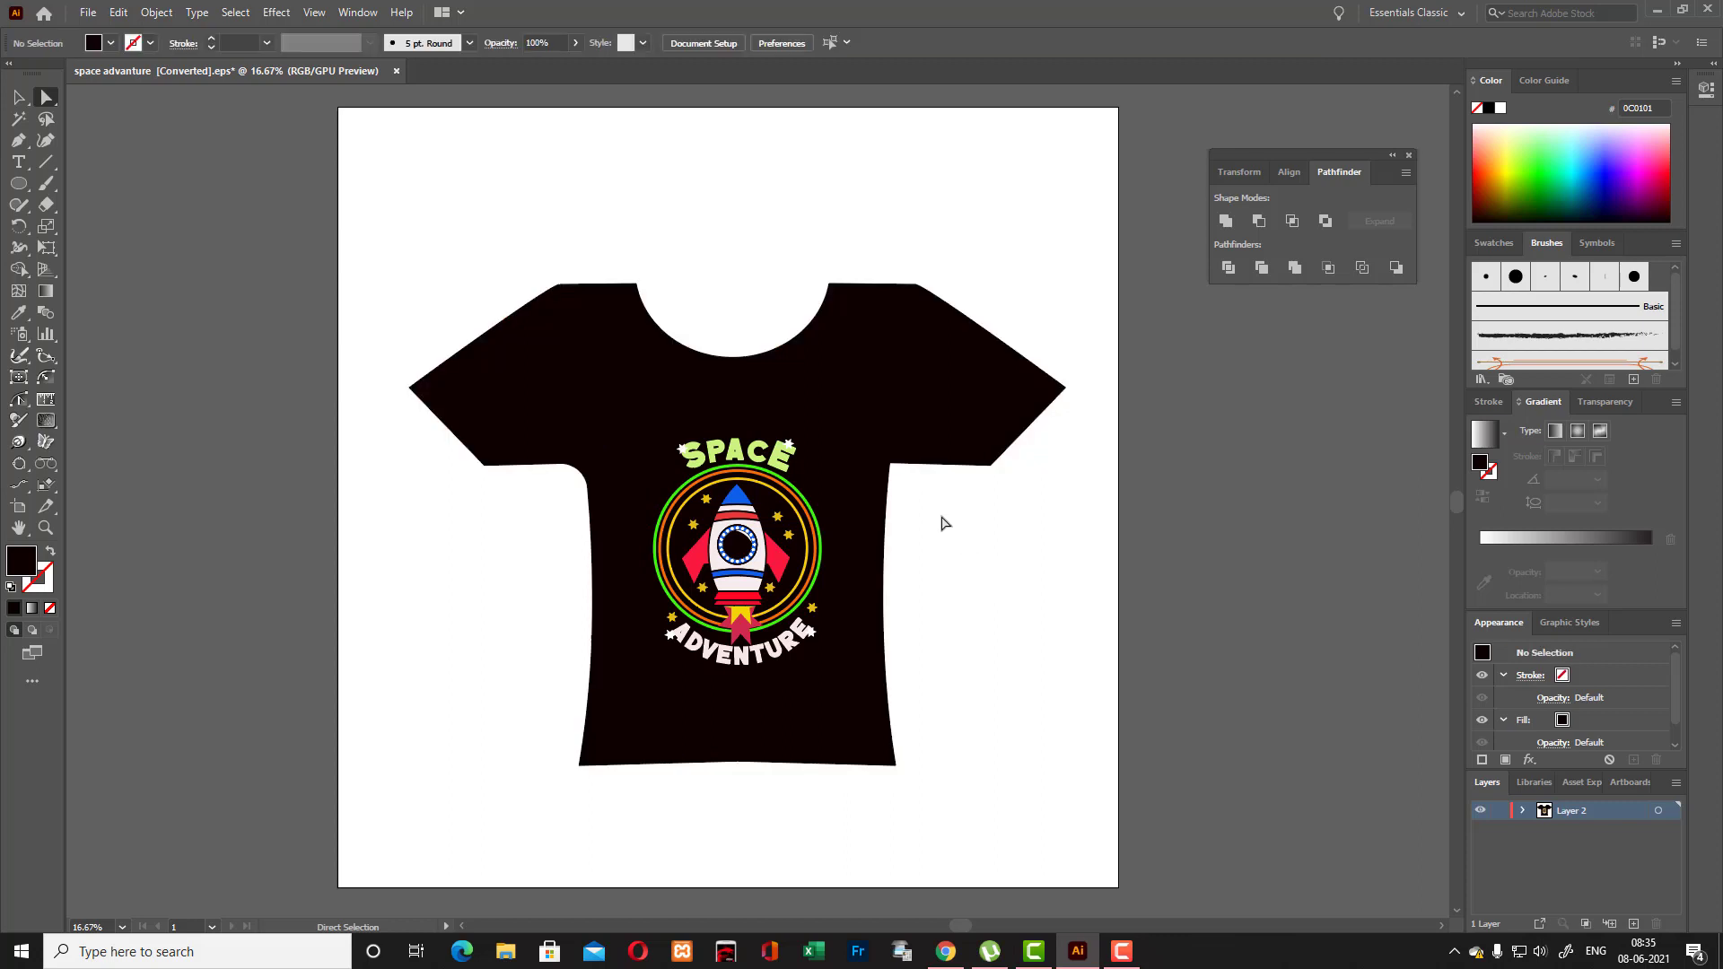
Try to round the shirt's right armpit corner with the Direct Selection tool.
drag(915, 492, 880, 453)
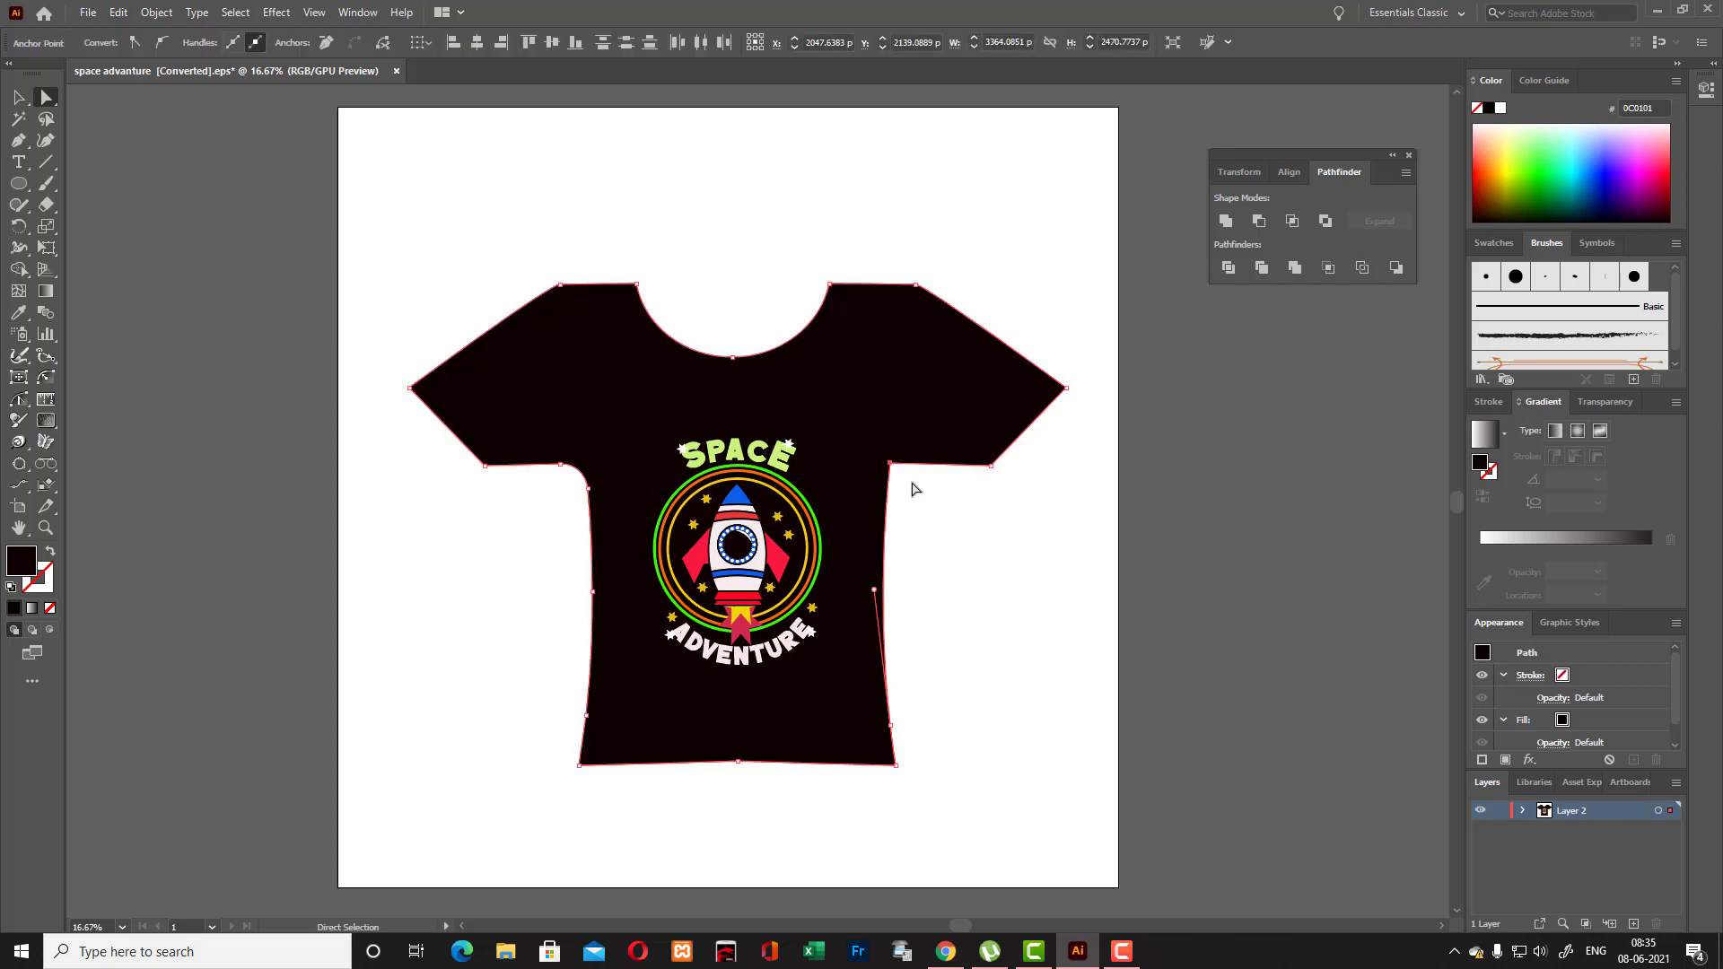
click(912, 489)
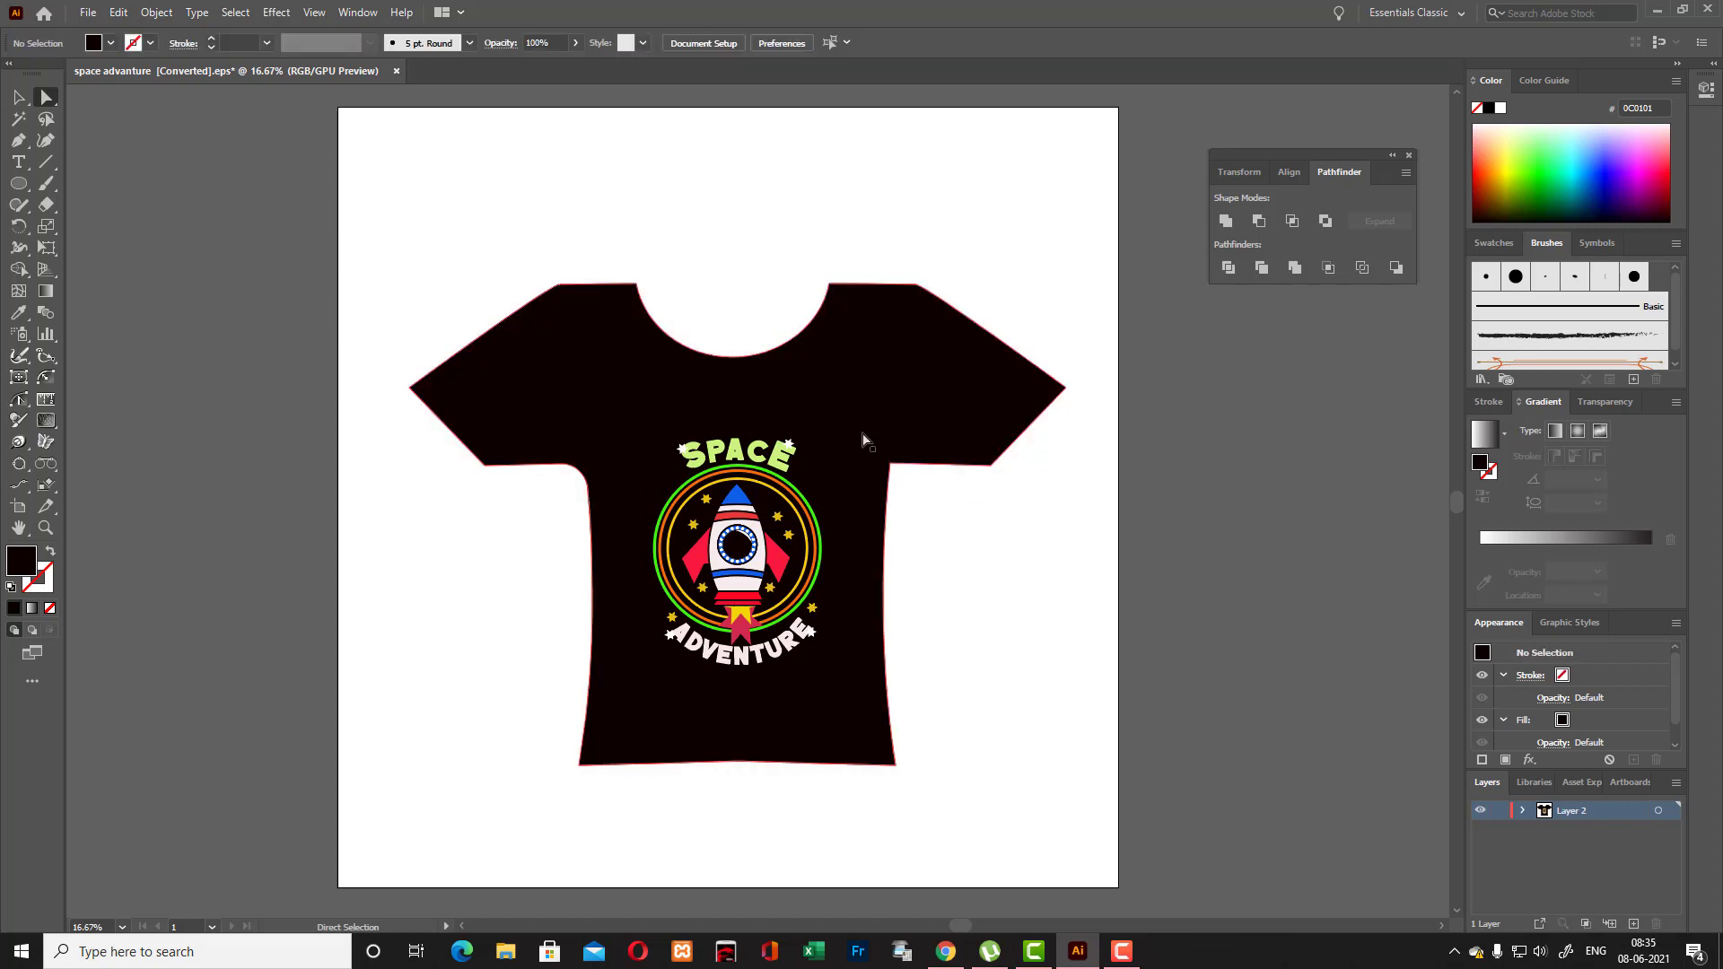
click(897, 467)
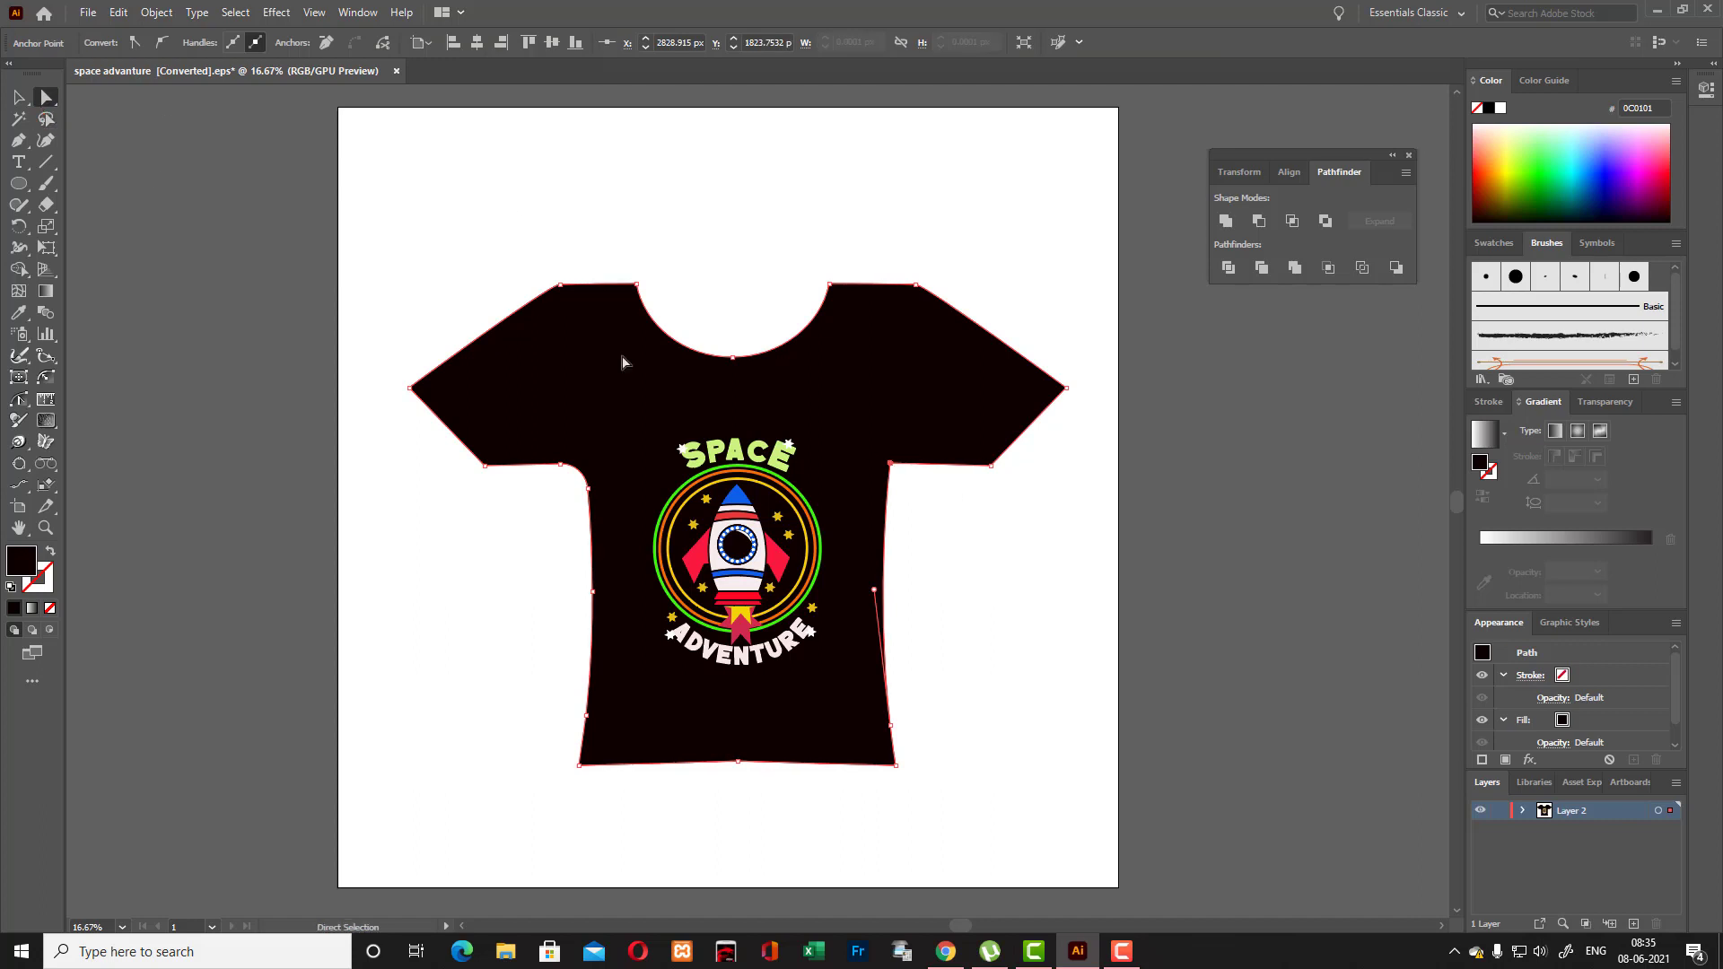
click(967, 504)
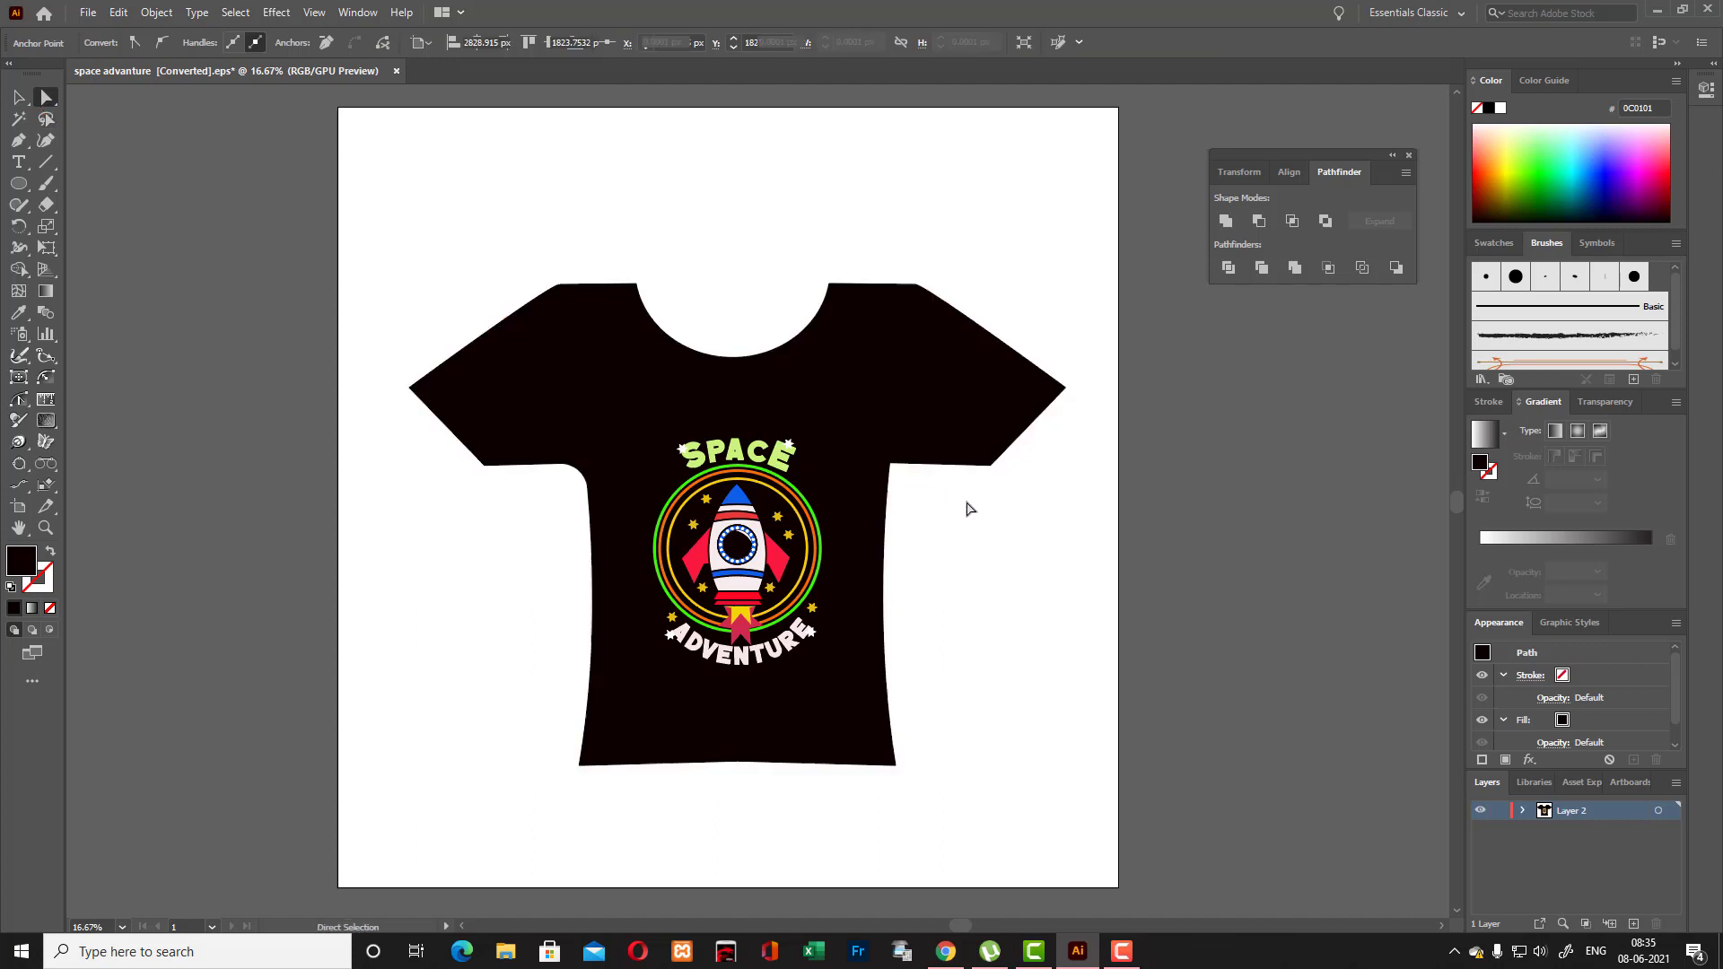
click(890, 464)
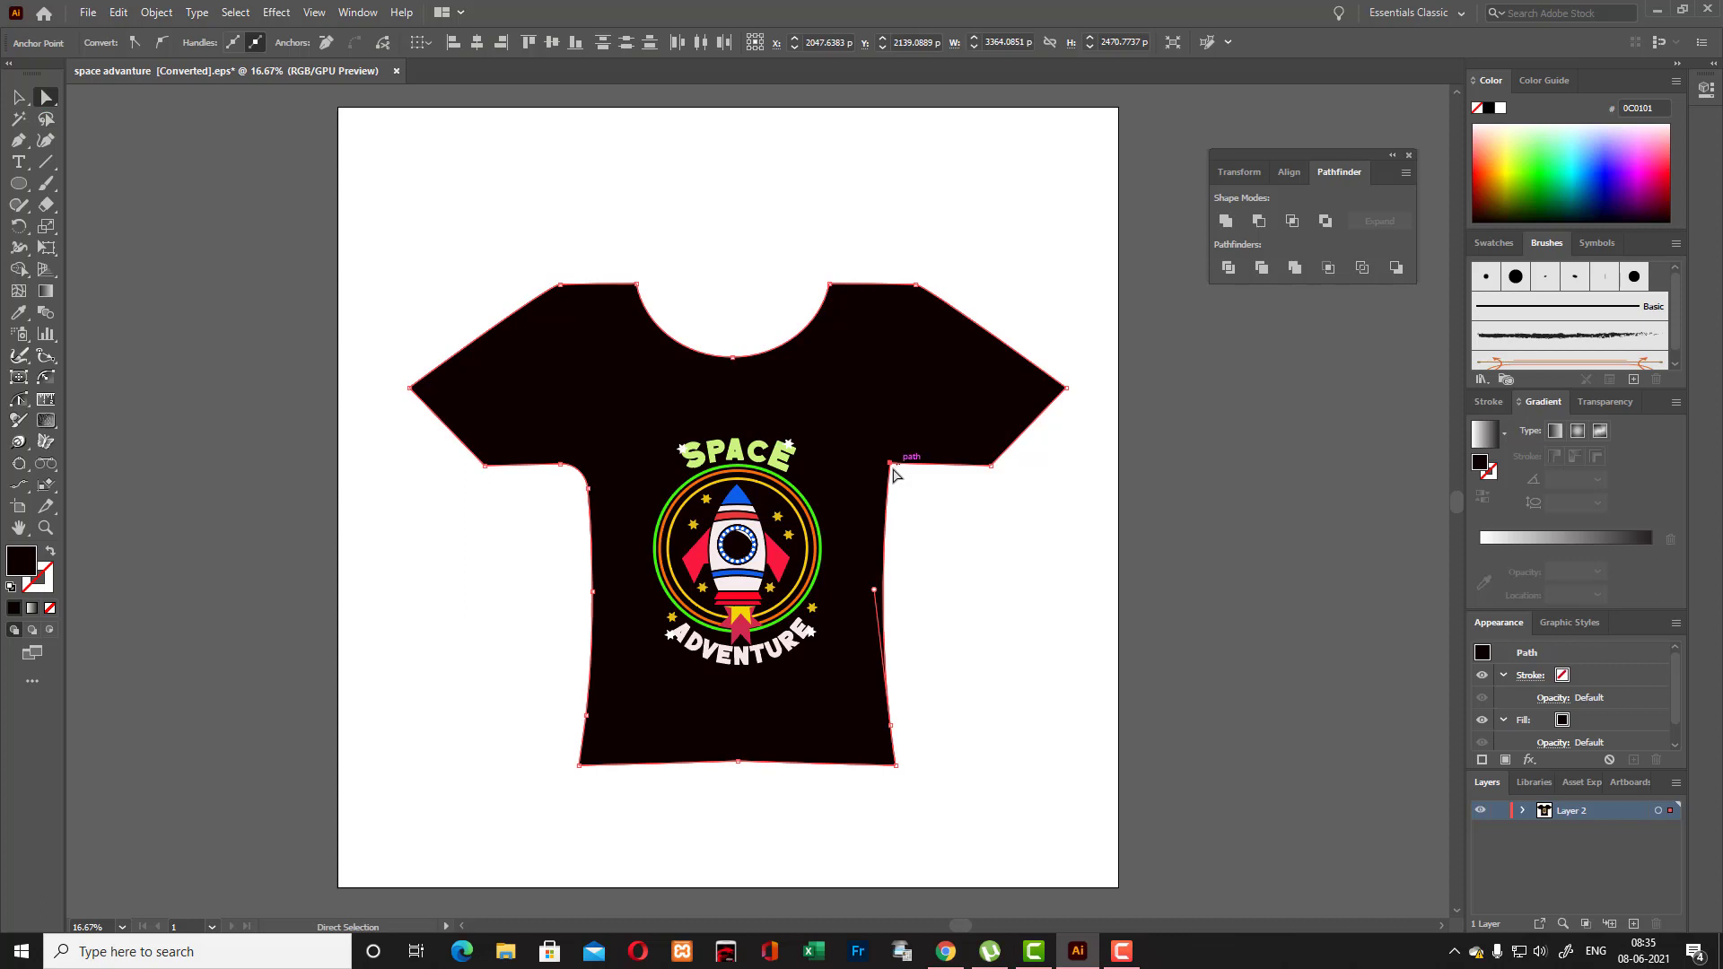
drag(890, 466, 890, 466)
Shift the shirt to the right of the artwork, try bending its right side edge outward, and undo the bend.
drag(884, 453, 1287, 452)
drag(1365, 527, 1285, 464)
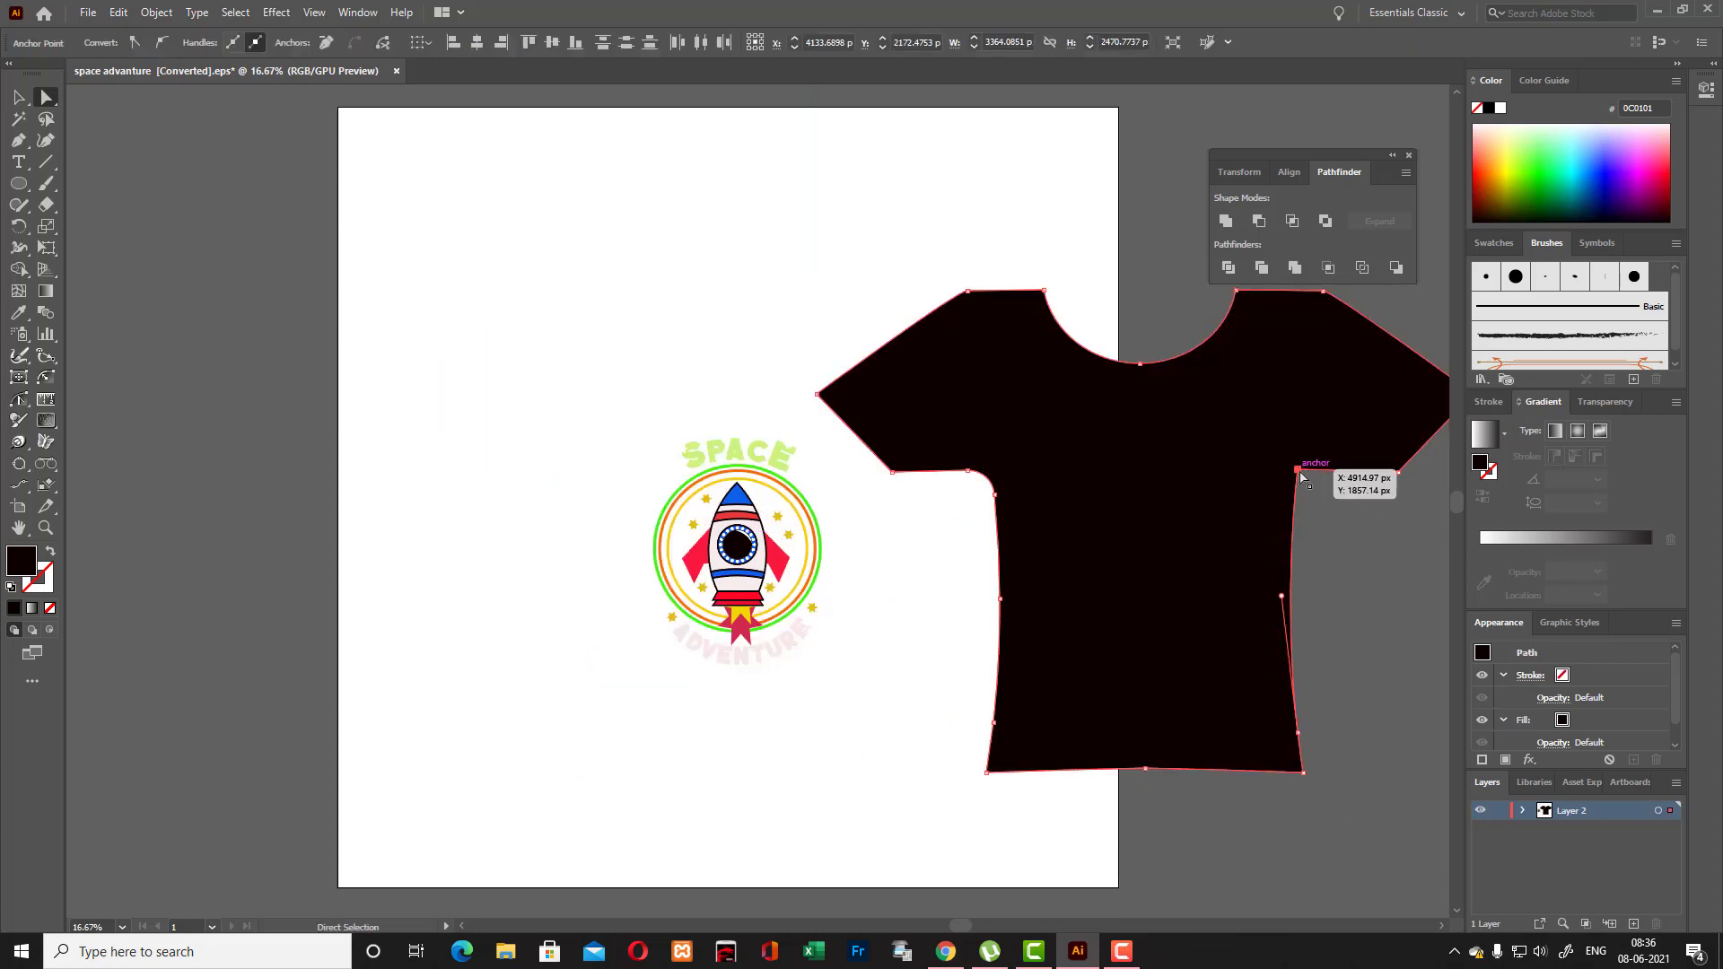
drag(1284, 596, 1309, 598)
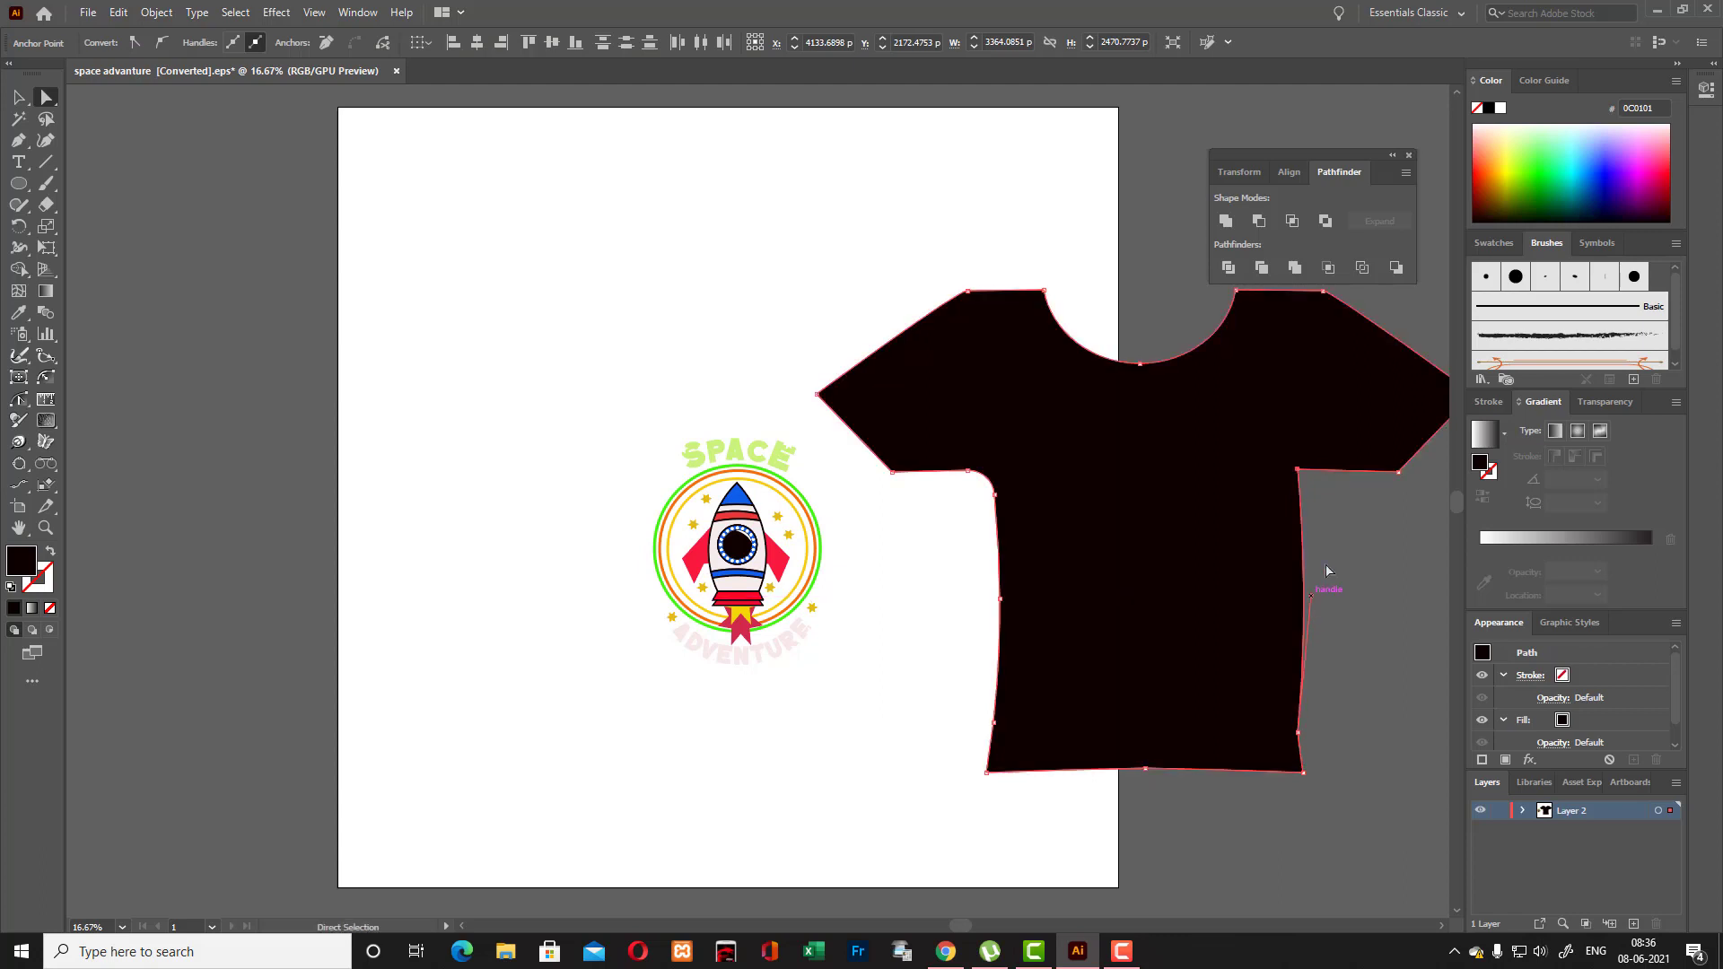
drag(1290, 489, 1293, 483)
key(ctrl+z)
key(ctrl+z)
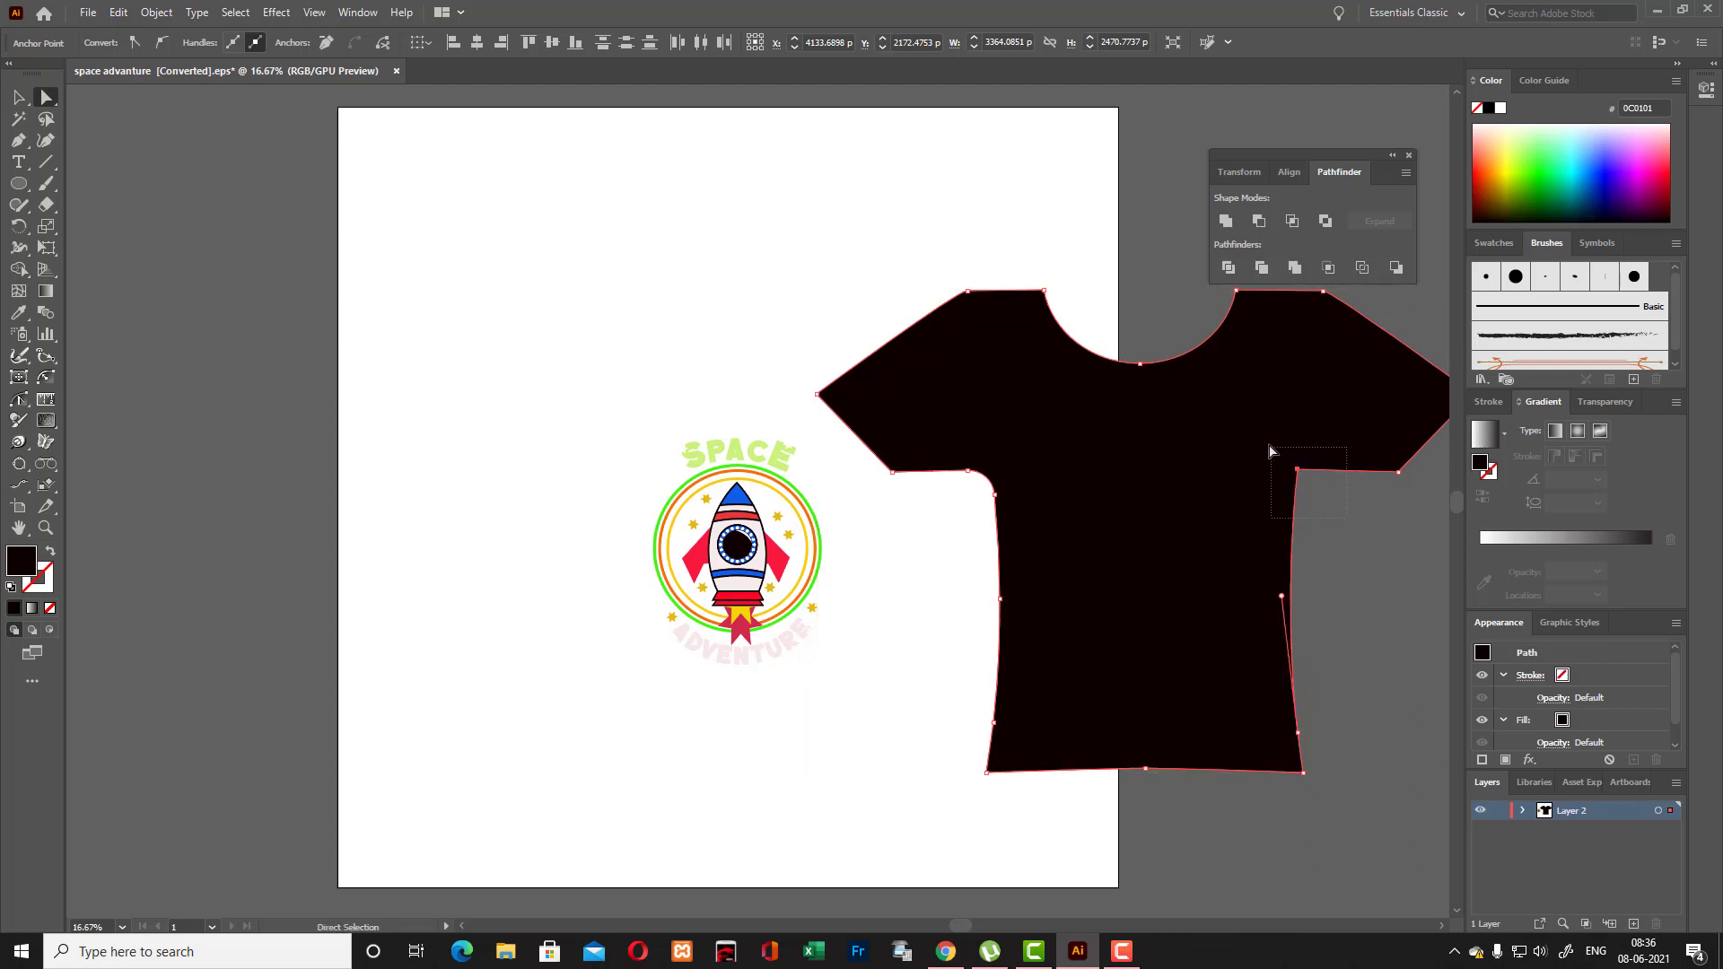
Move the shirt off to the left of the artwork, leaving its right armpit clear to edit.
key(v)
drag(1247, 435, 276, 437)
click(569, 259)
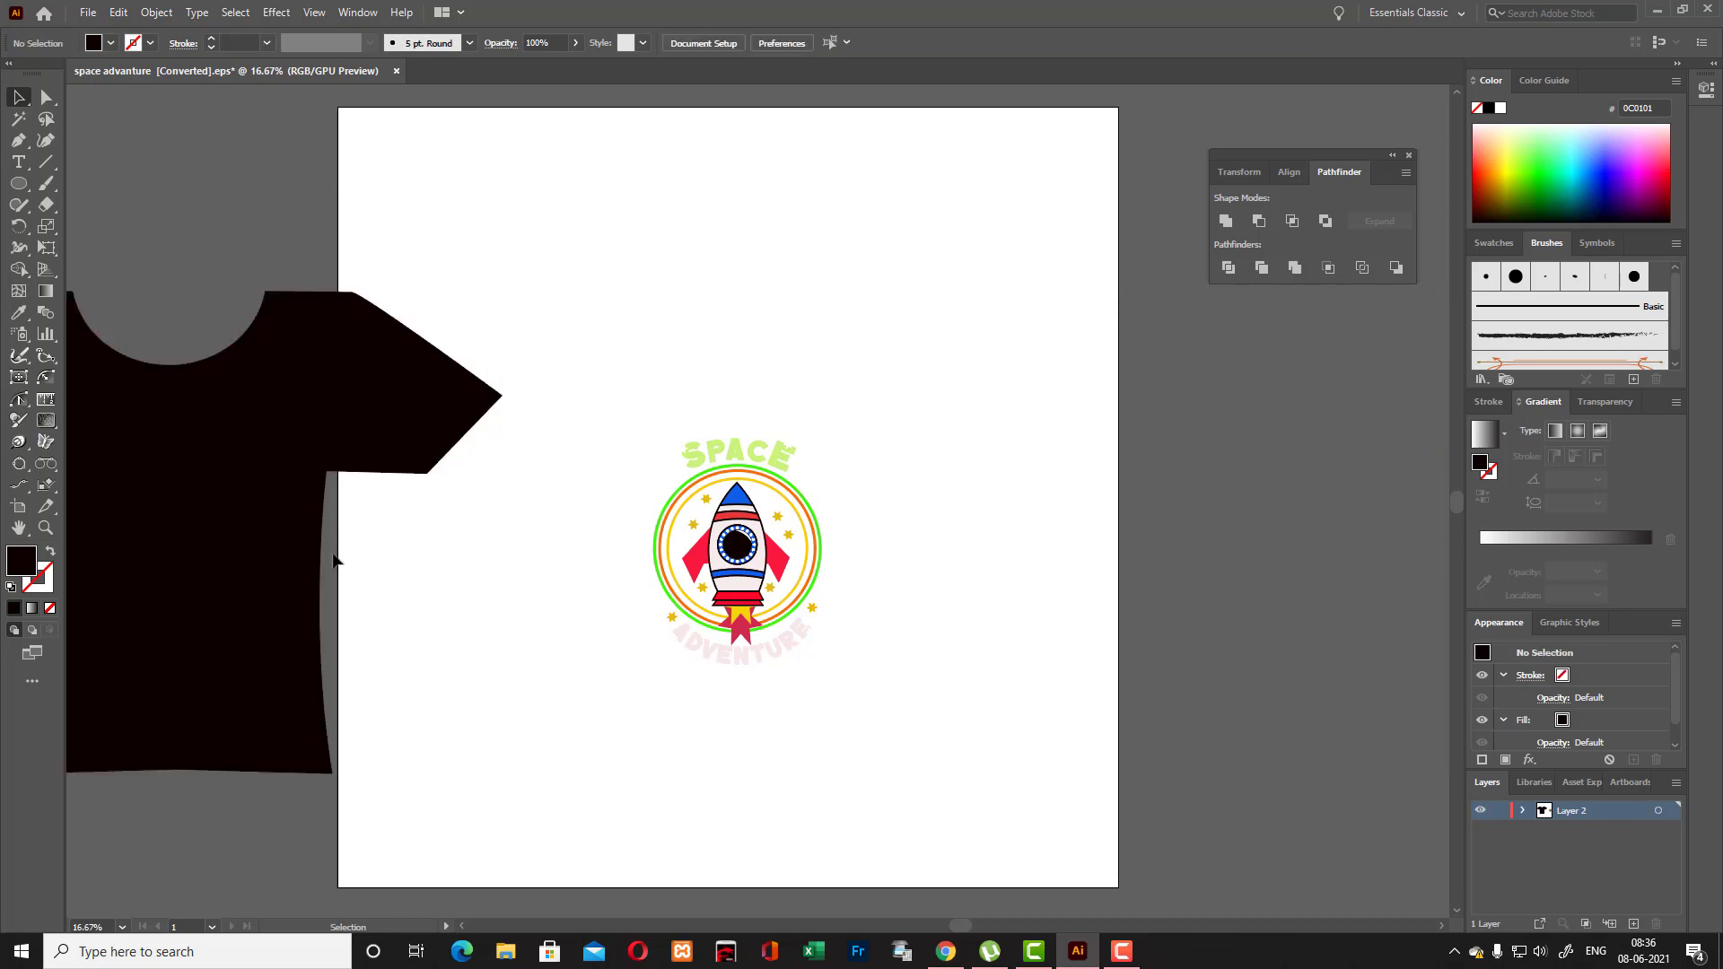
Reshape the shirt's outline around the right armpit with the Curvature tool, bowing the sleeve underside and straightening the upper side edge.
click(345, 463)
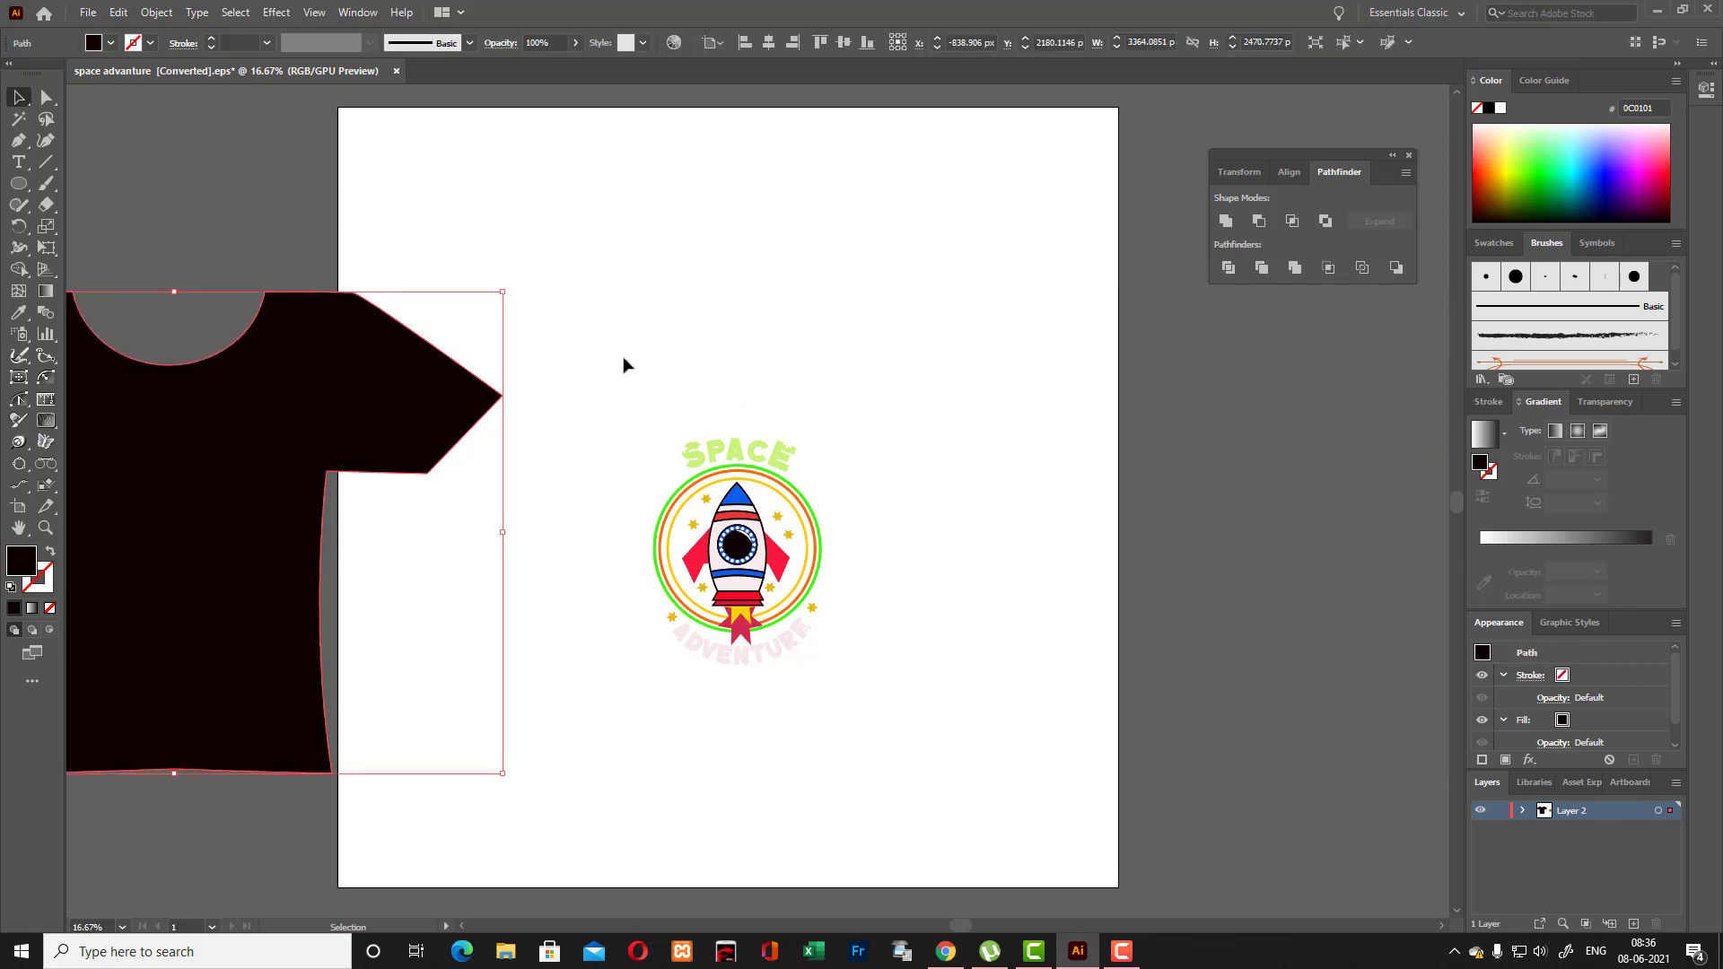
click(18, 140)
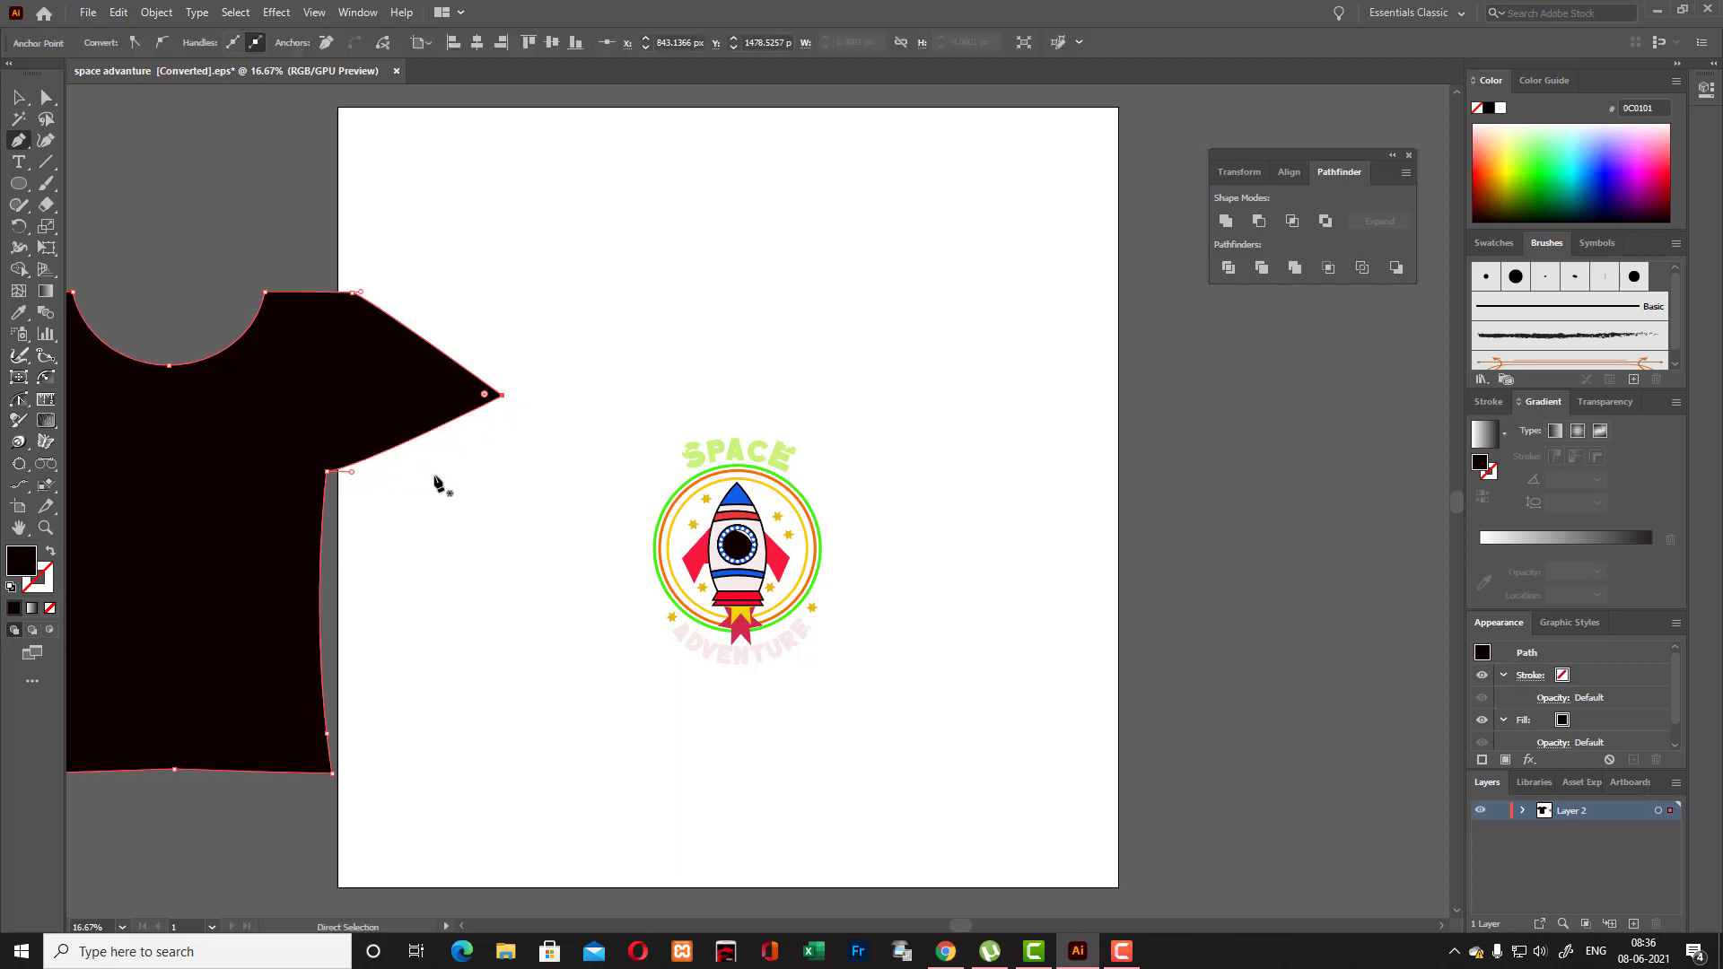
click(45, 140)
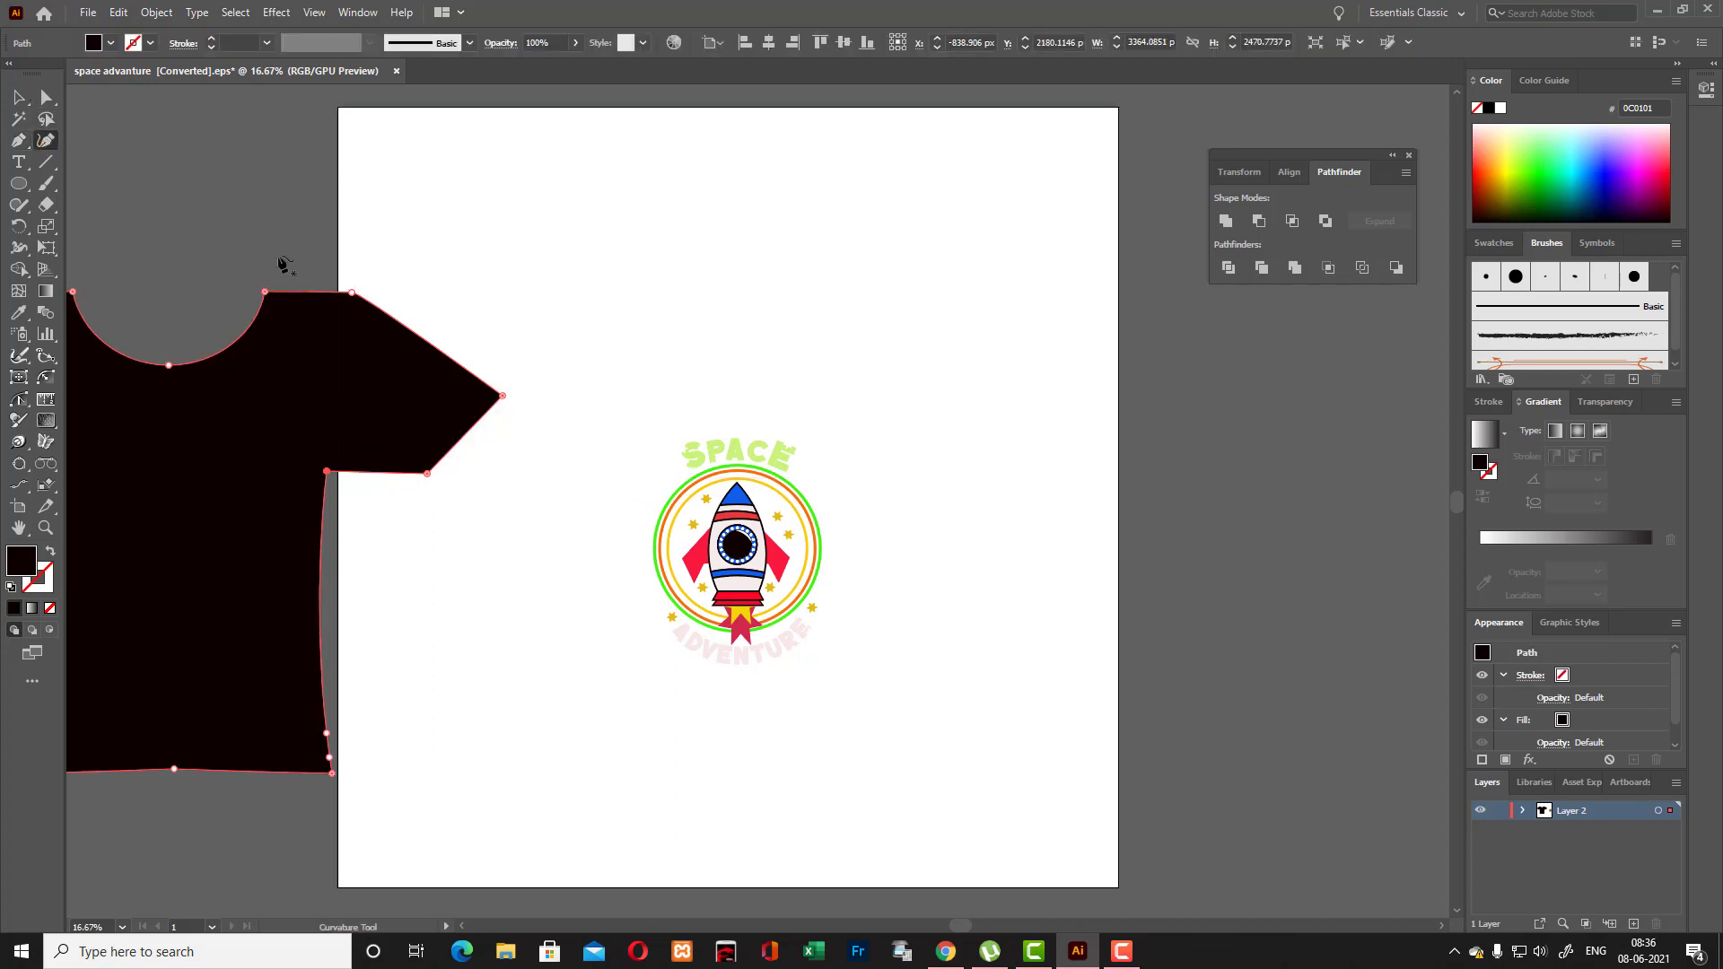
click(338, 471)
mouse_move(340, 469)
mouse_down()
mouse_move(316, 480)
mouse_move(327, 462)
mouse_move(346, 472)
mouse_up()
click(326, 489)
Move the reshaped shirt back onto the artboard behind the rocket artwork.
click(18, 96)
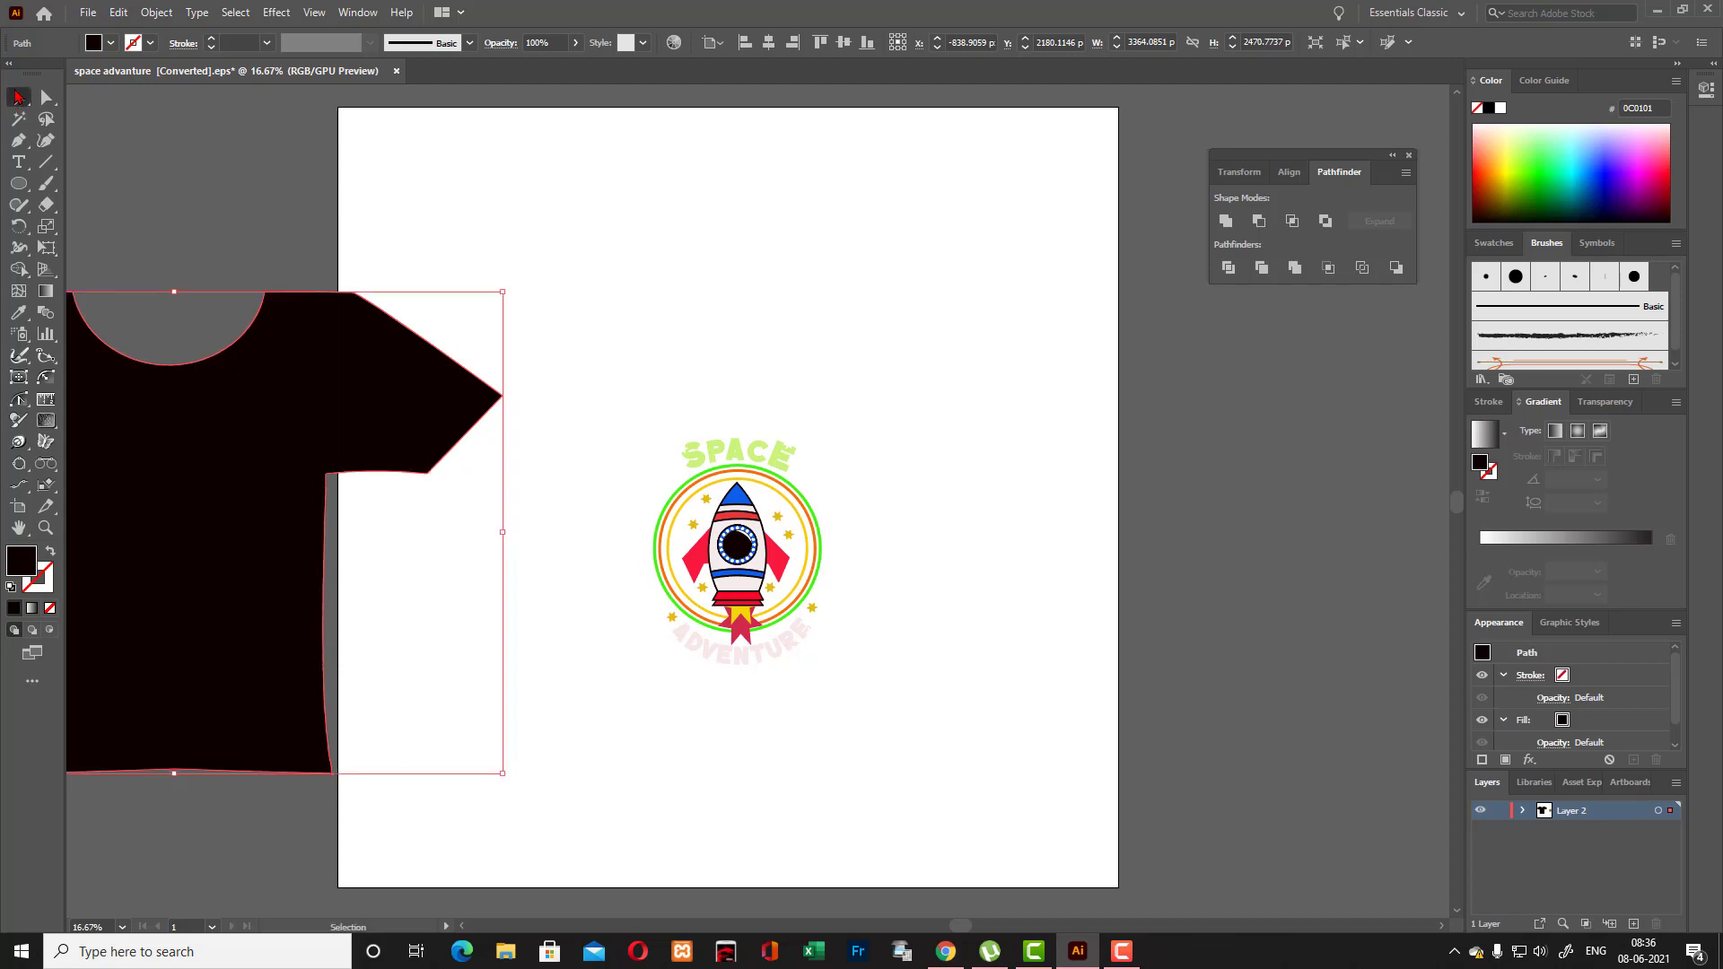
click(379, 121)
drag(269, 418, 801, 433)
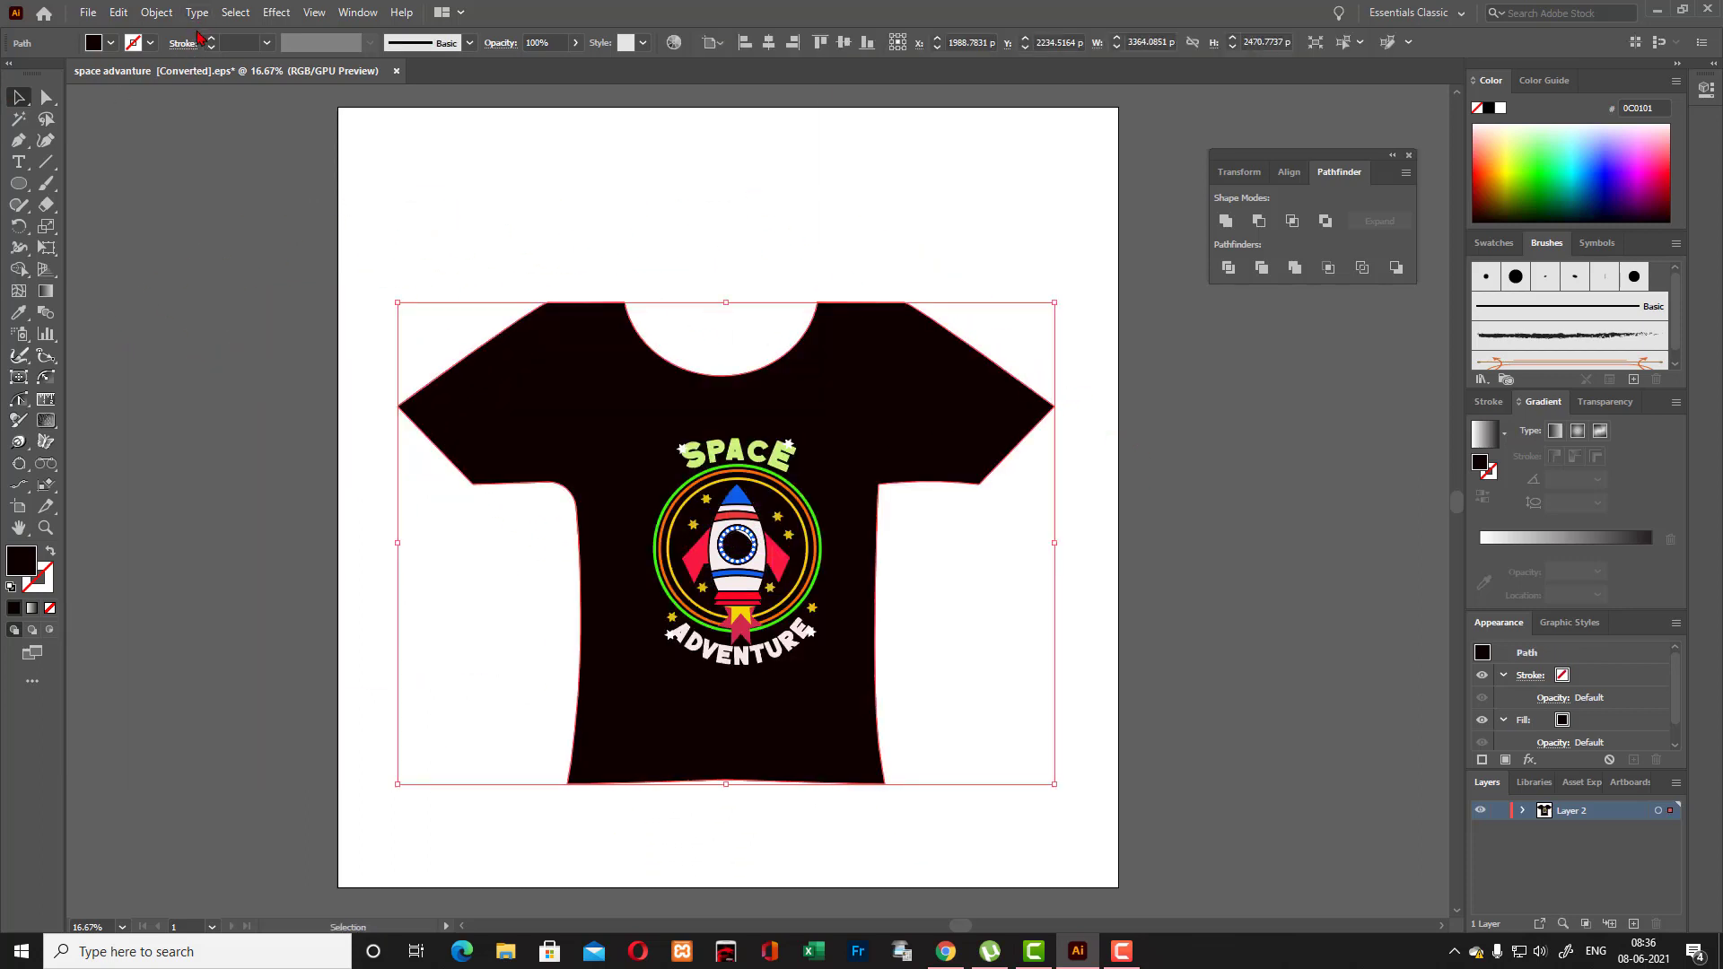
click(154, 13)
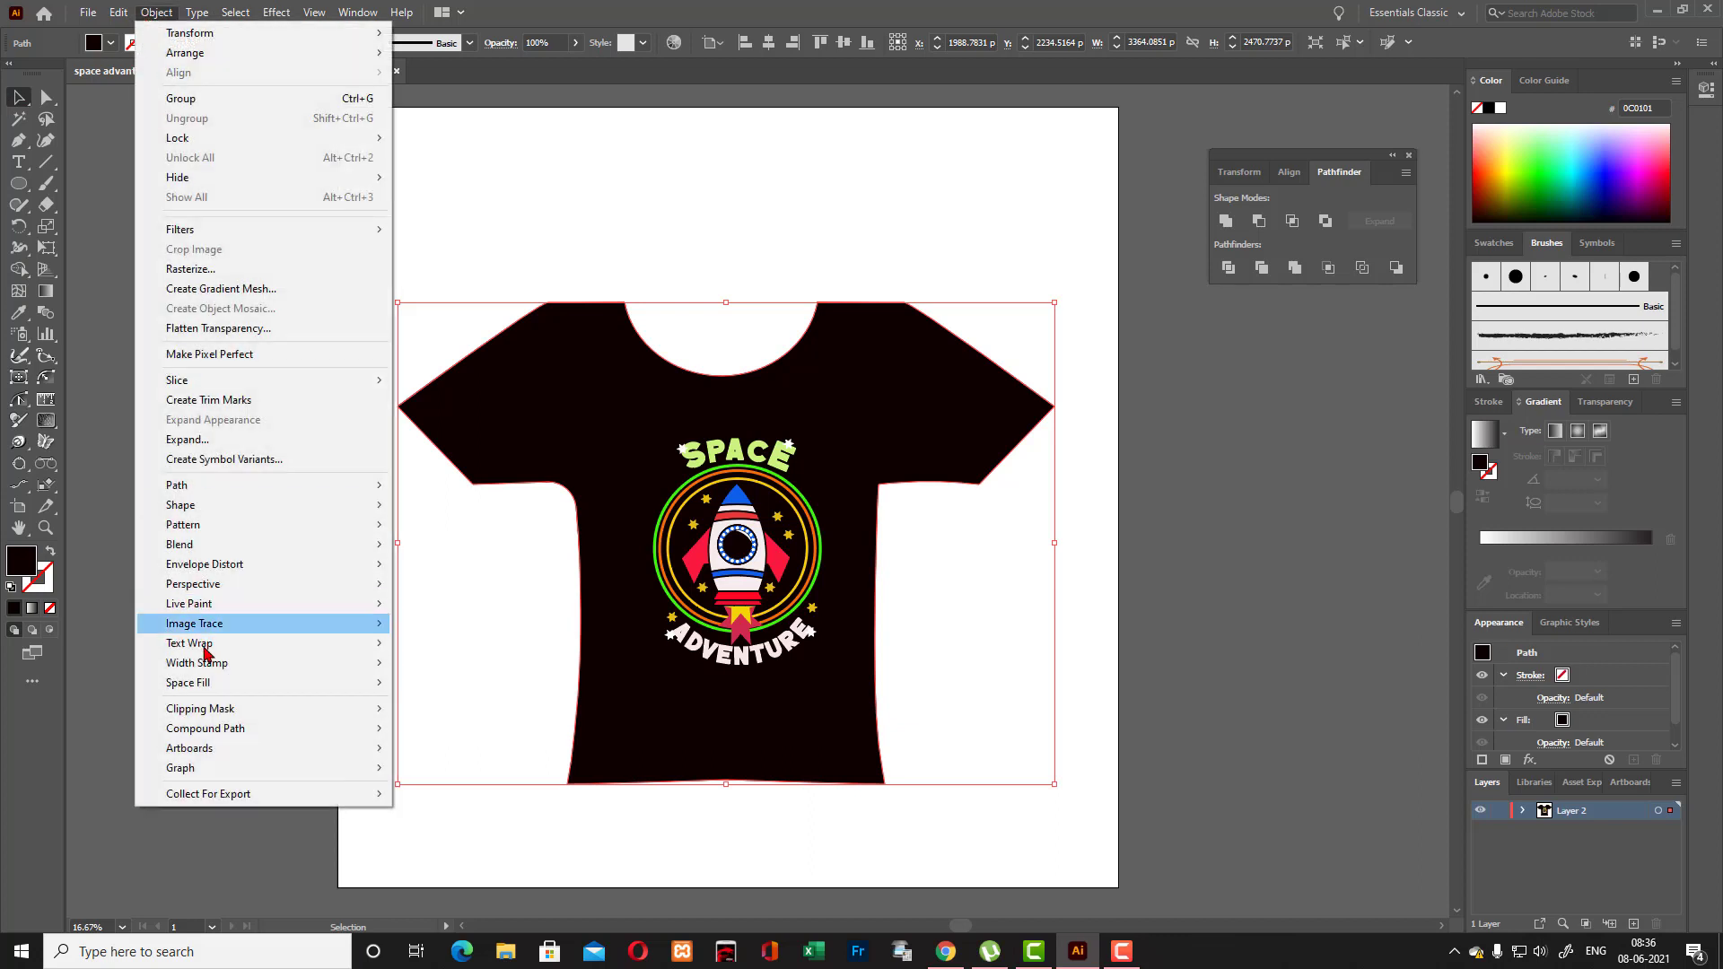
mouse_move(232, 728)
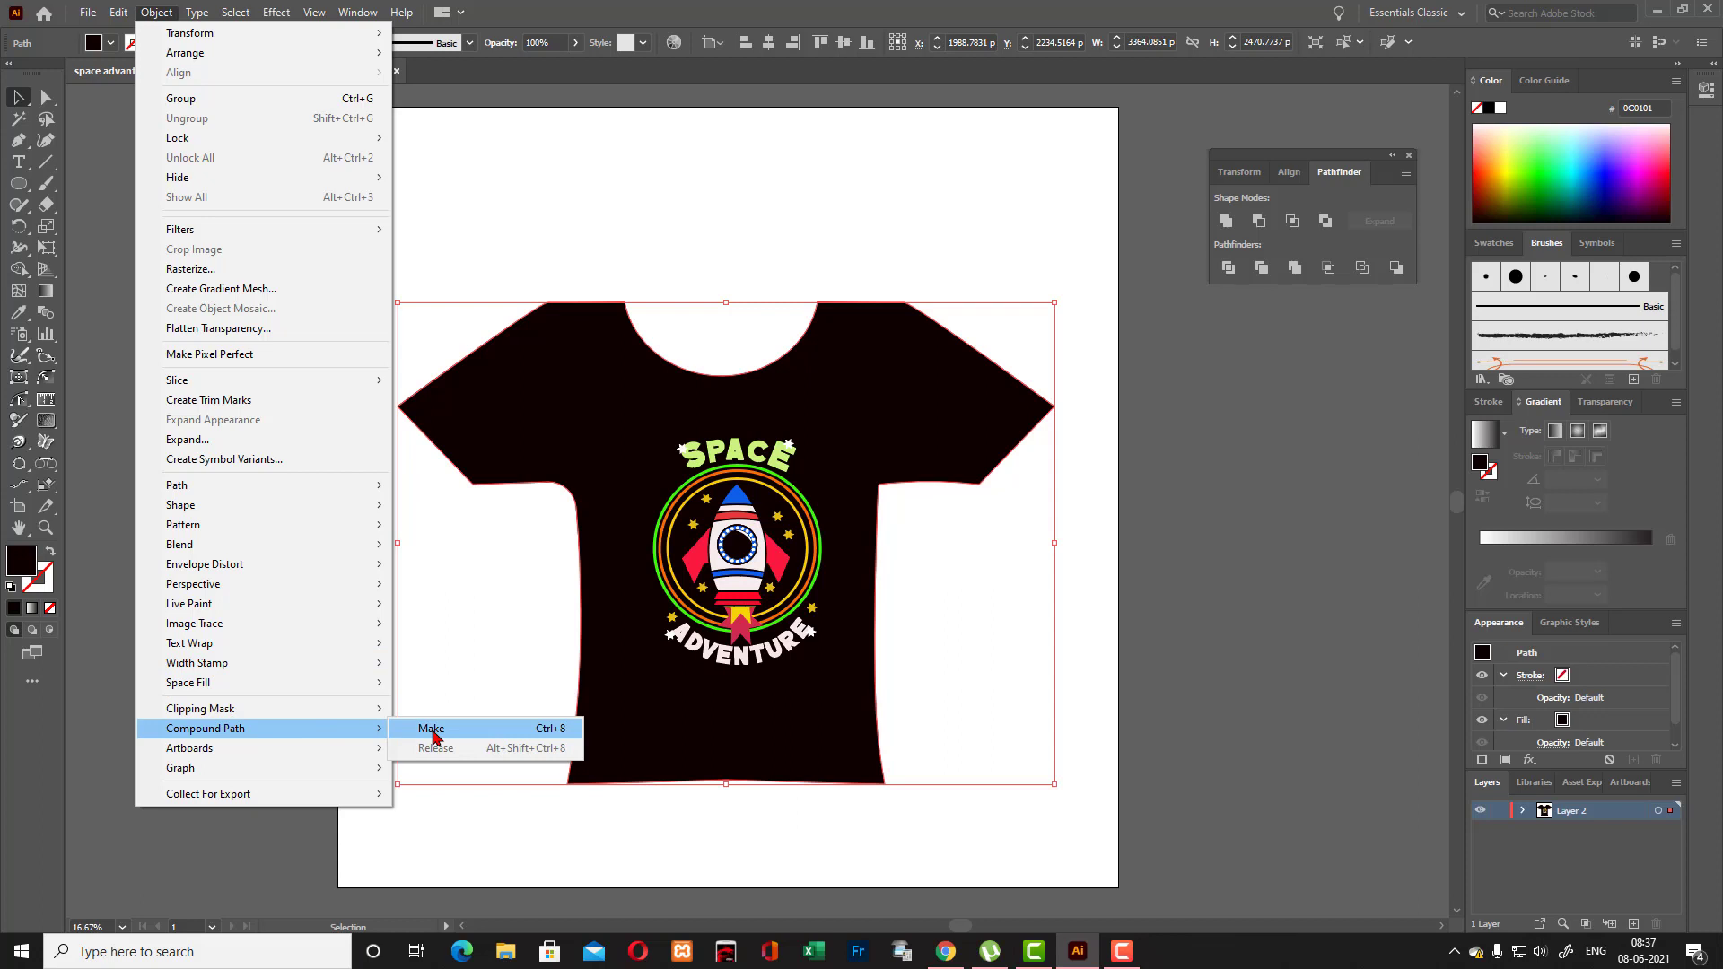
click(996, 608)
click(996, 607)
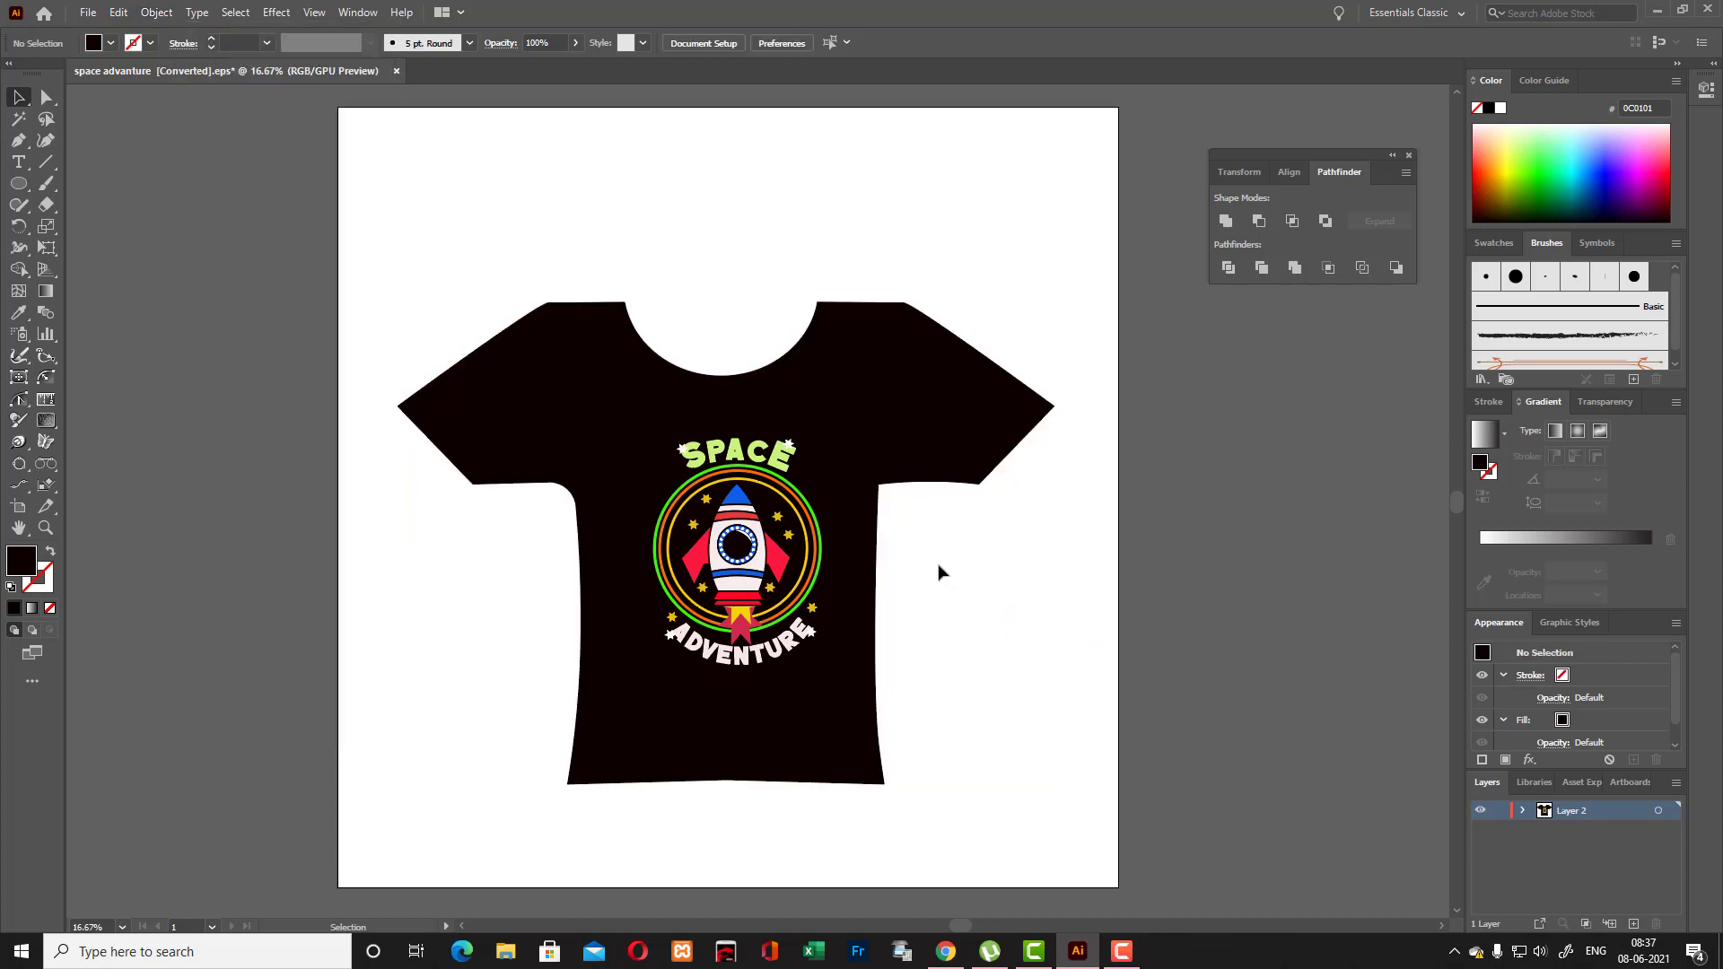
Nudge the shirt slightly up and to the right so it sits centred behind the artwork, and deselect it.
mouse_move(913, 439)
mouse_down()
mouse_move(930, 431)
mouse_move(916, 435)
mouse_up()
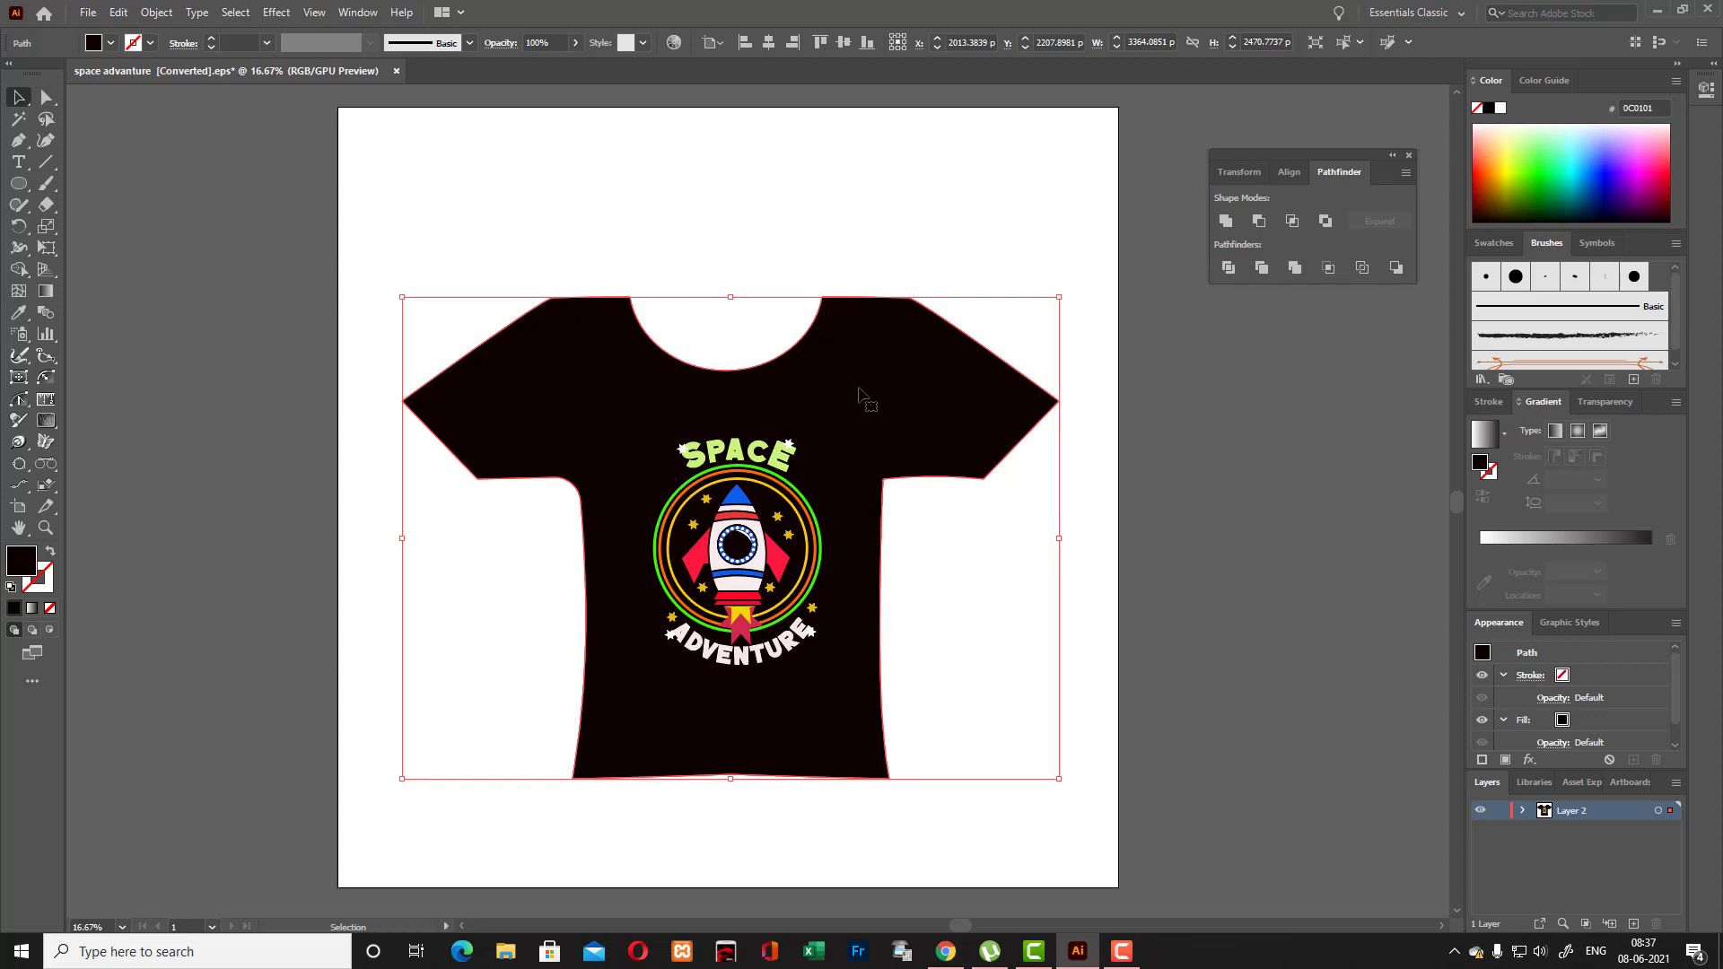
drag(870, 387, 879, 397)
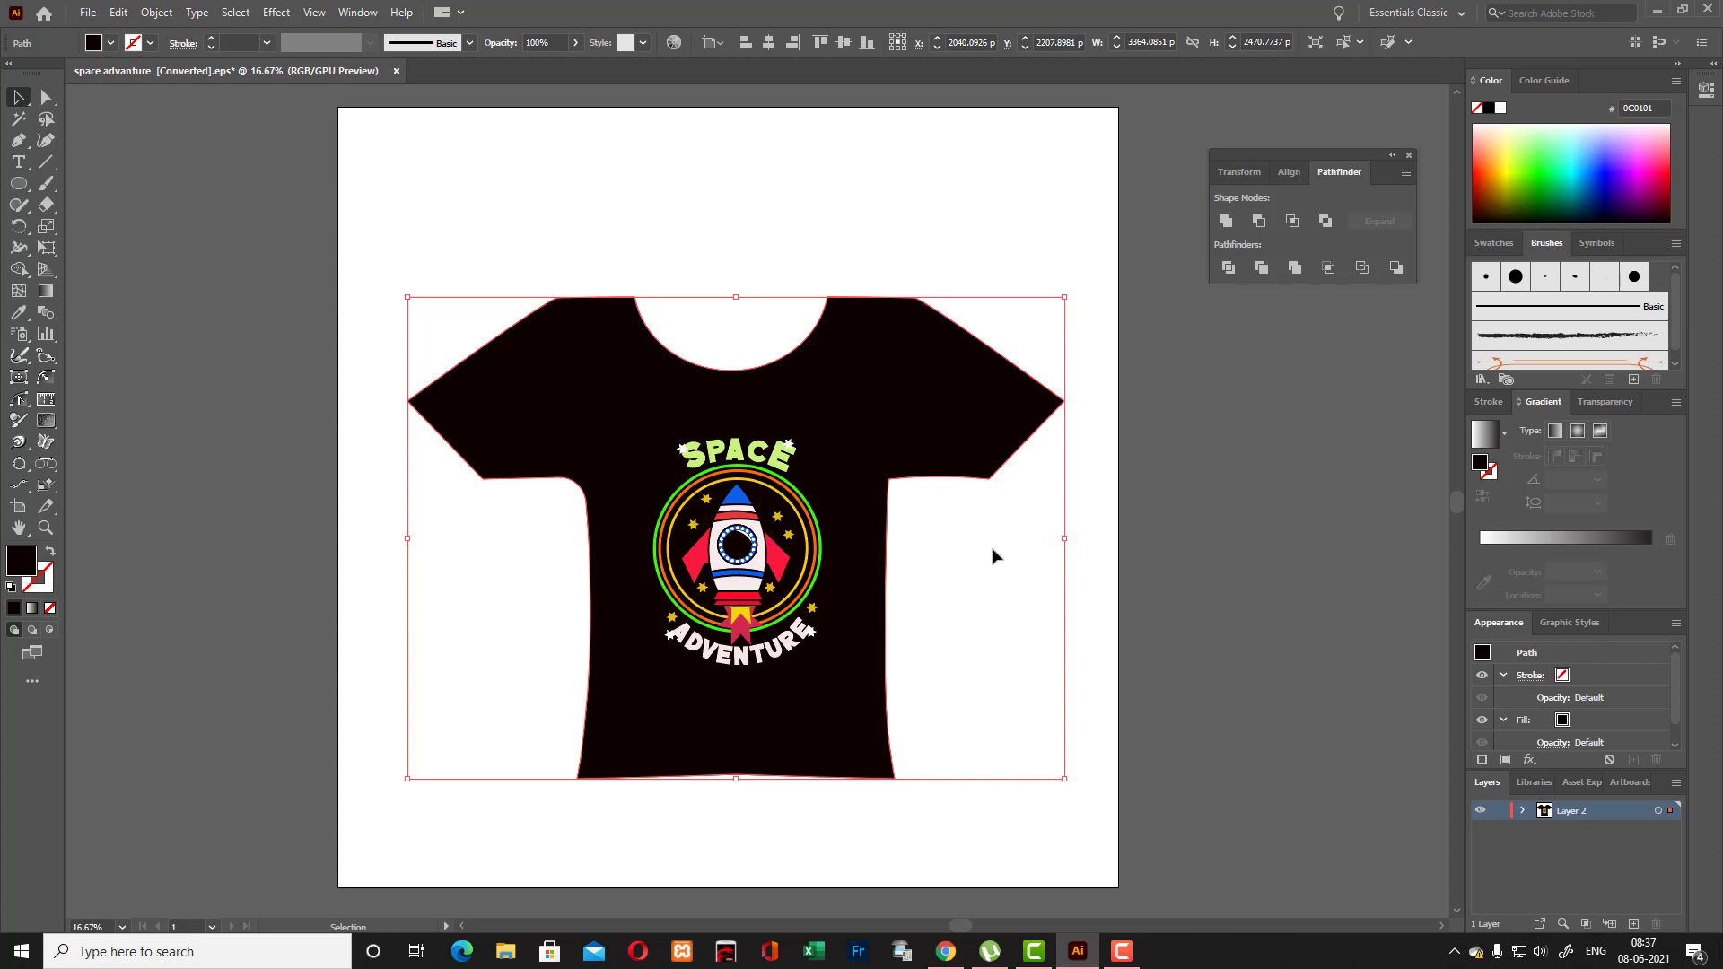
click(210, 175)
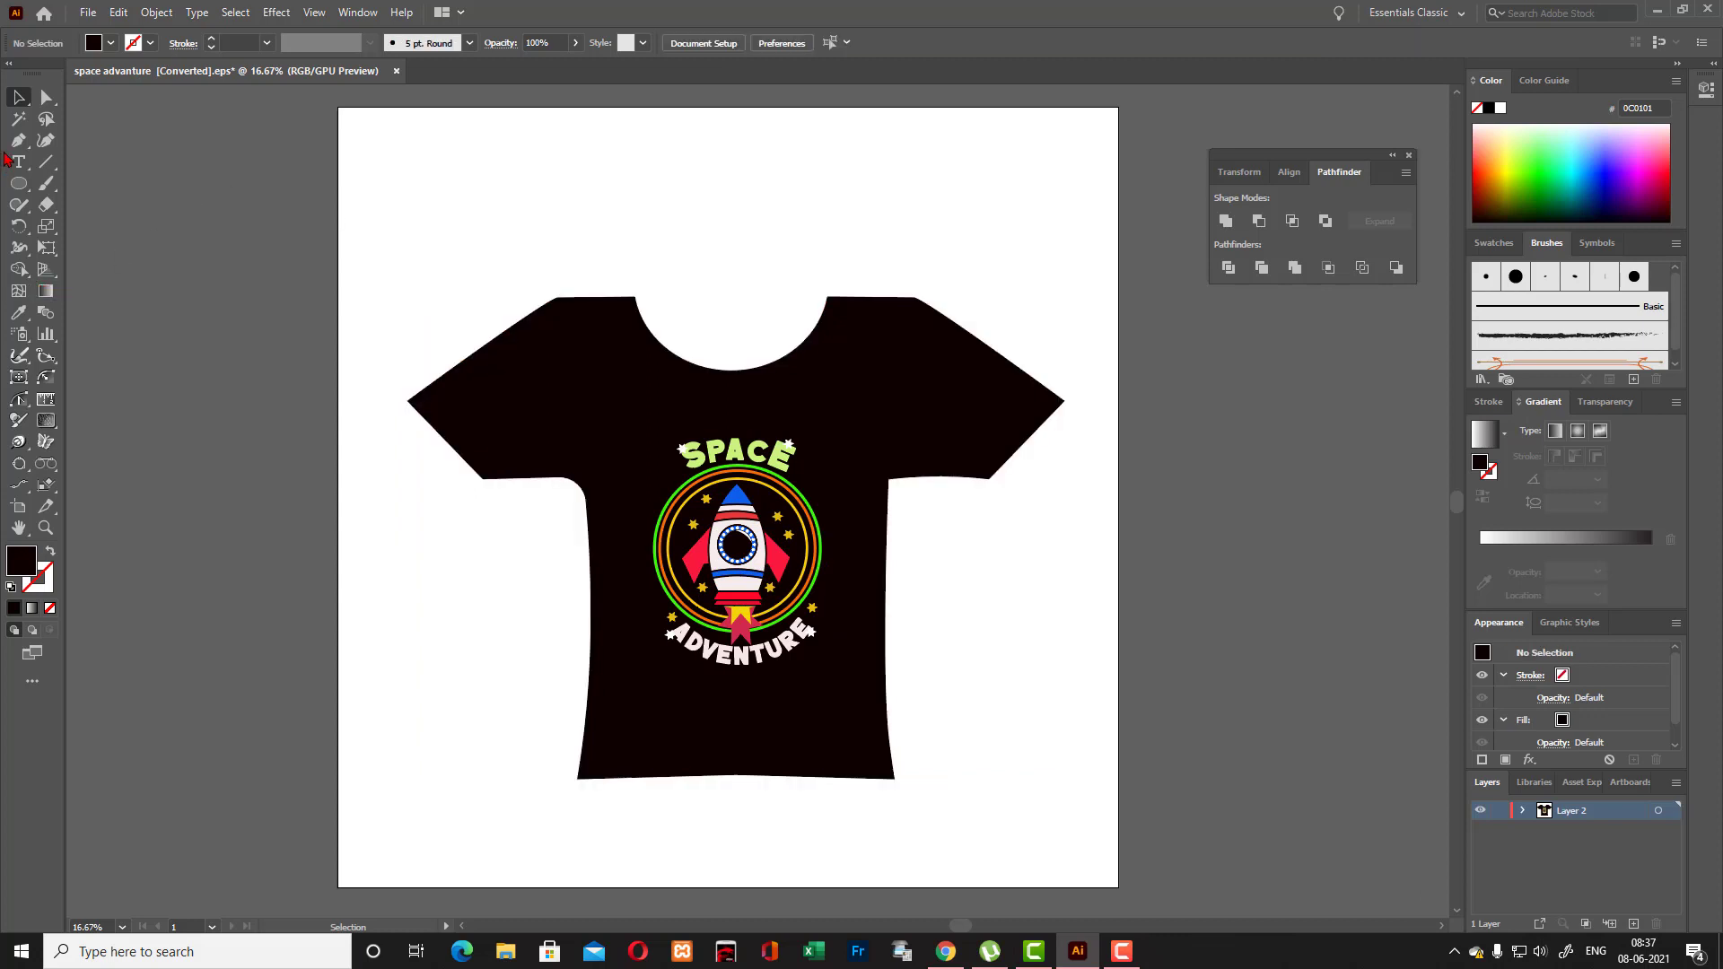
Swap fill and stroke, and draw a straight line across the left sleeve near its cuff with the Pen tool.
click(18, 141)
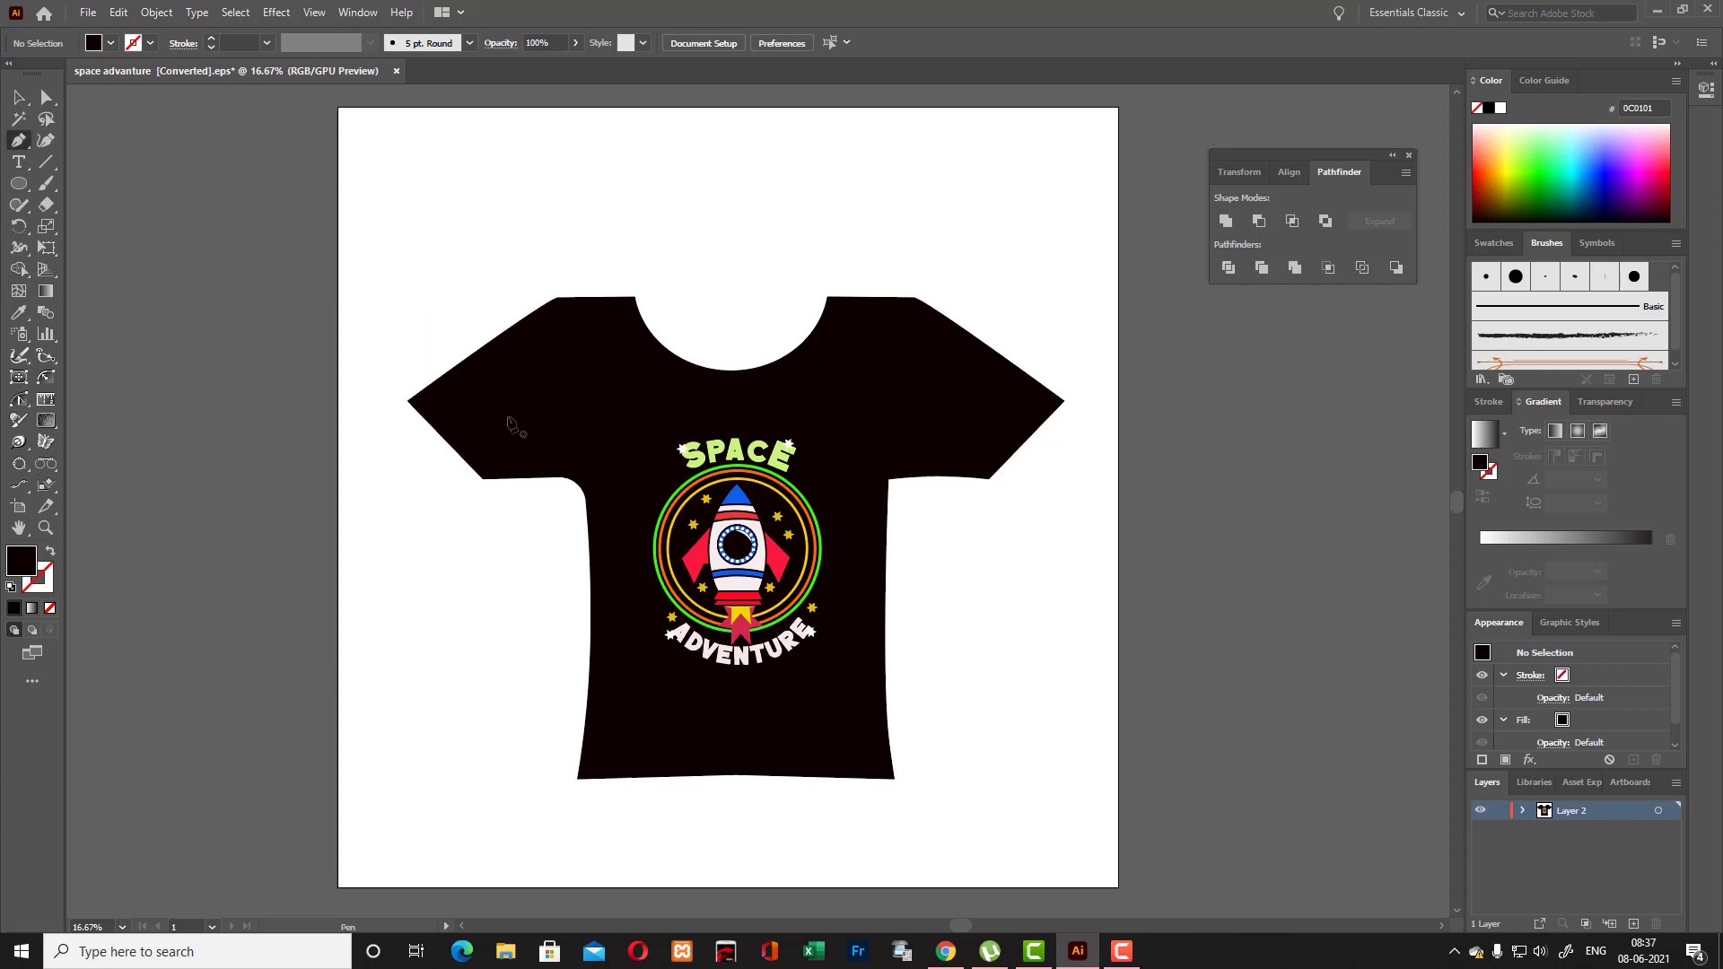
click(50, 554)
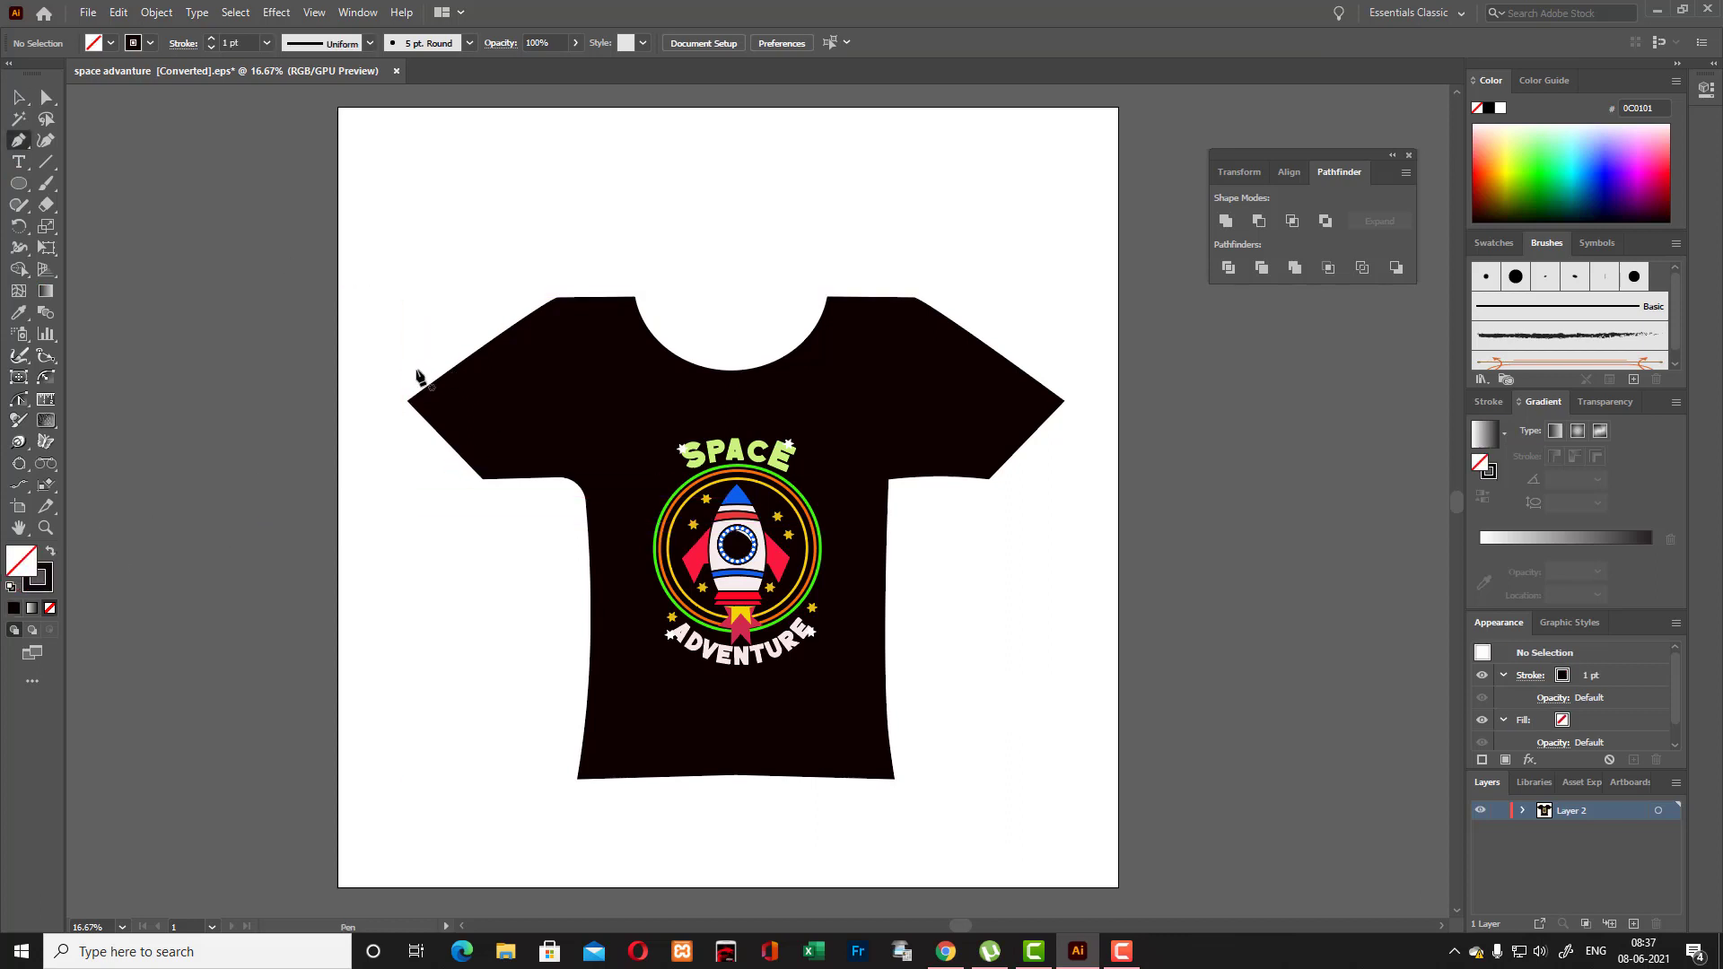
click(416, 369)
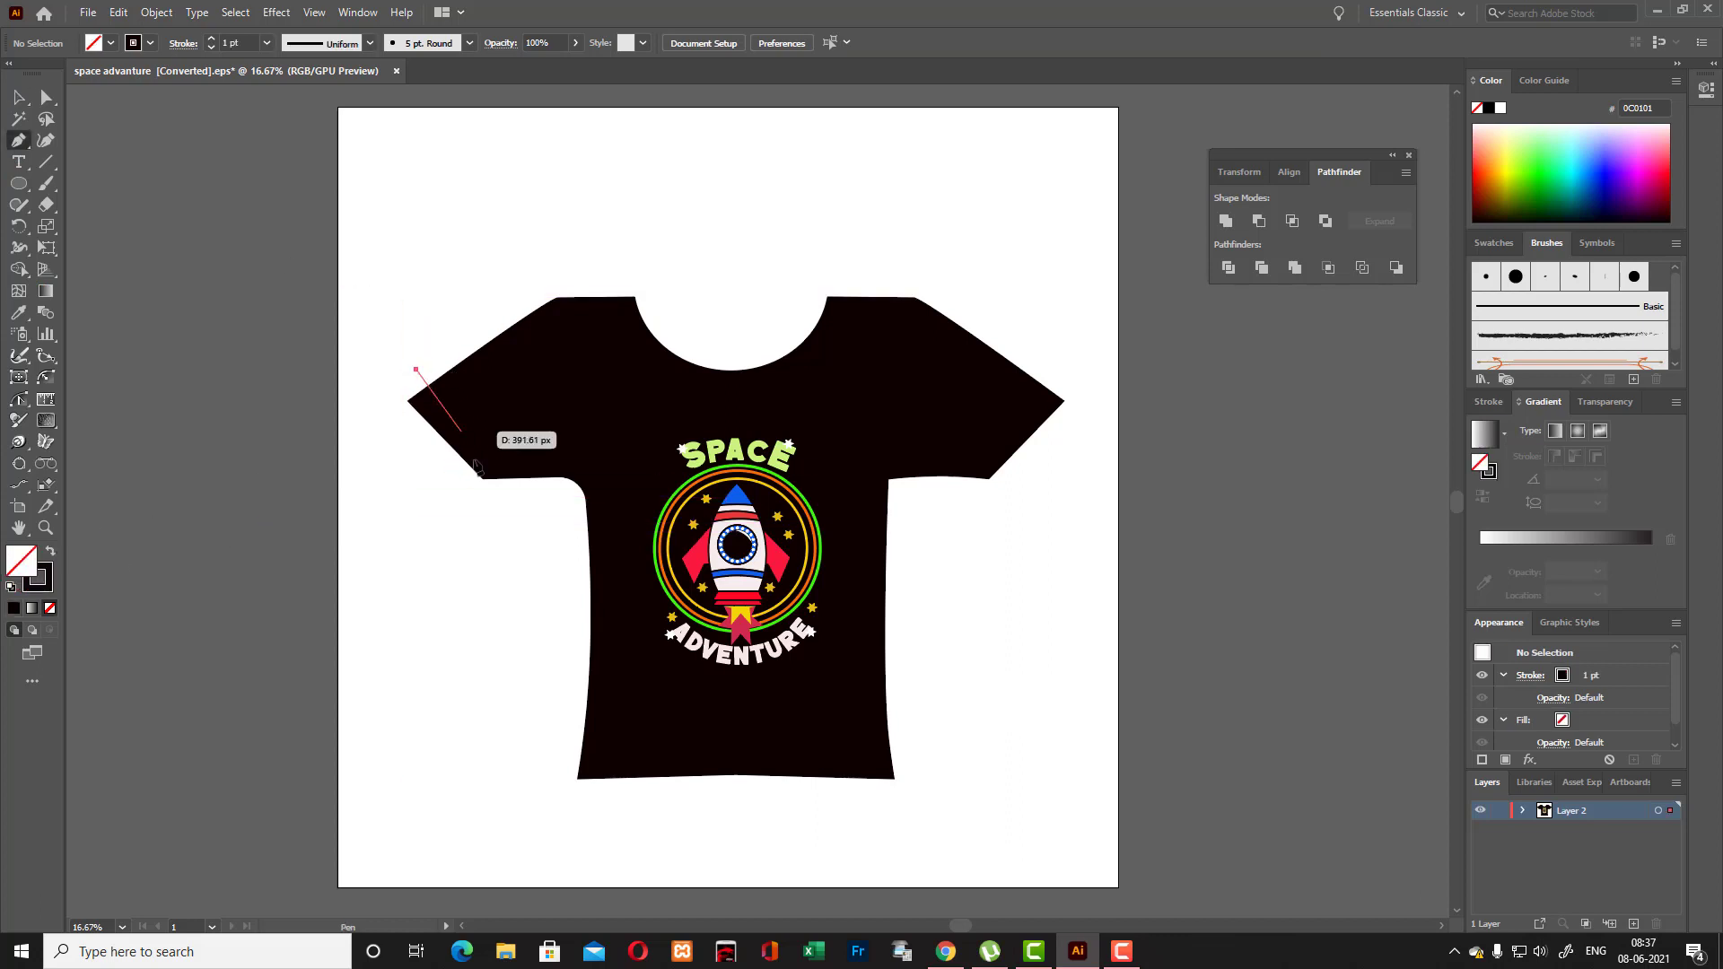
click(524, 482)
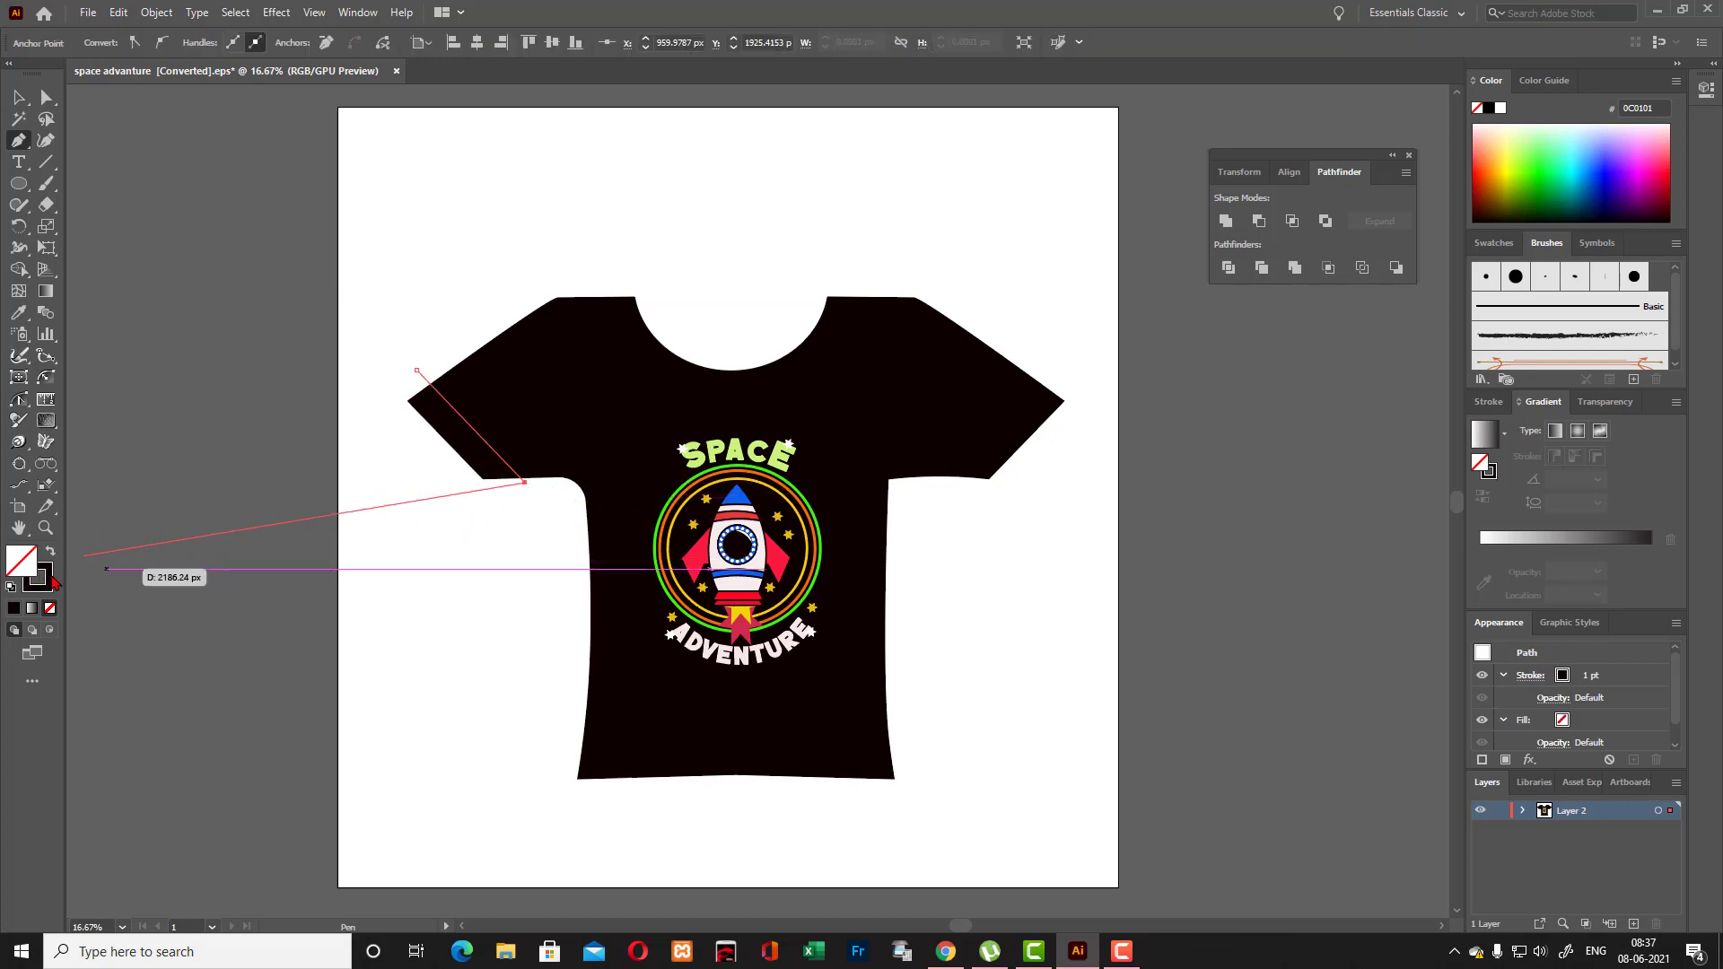
Set the sleeve line's stroke colour to off-white FCFAFA and its stroke weight to 18 pt.
double_click(47, 578)
drag(634, 351, 615, 350)
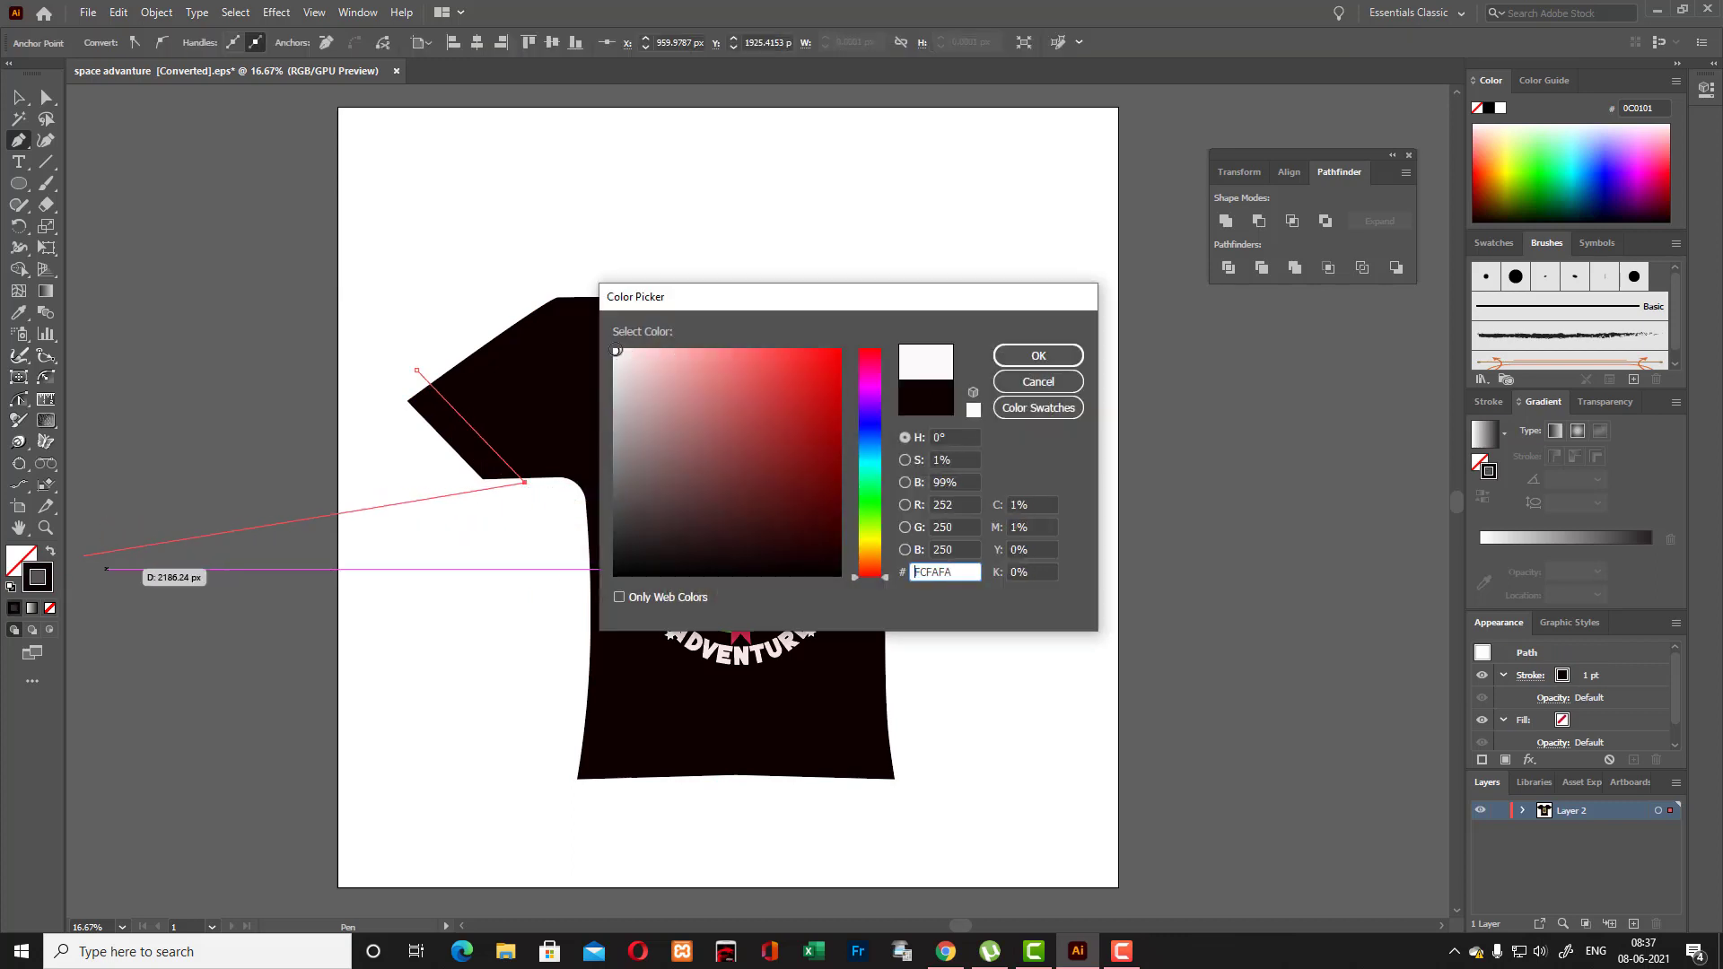
click(1038, 355)
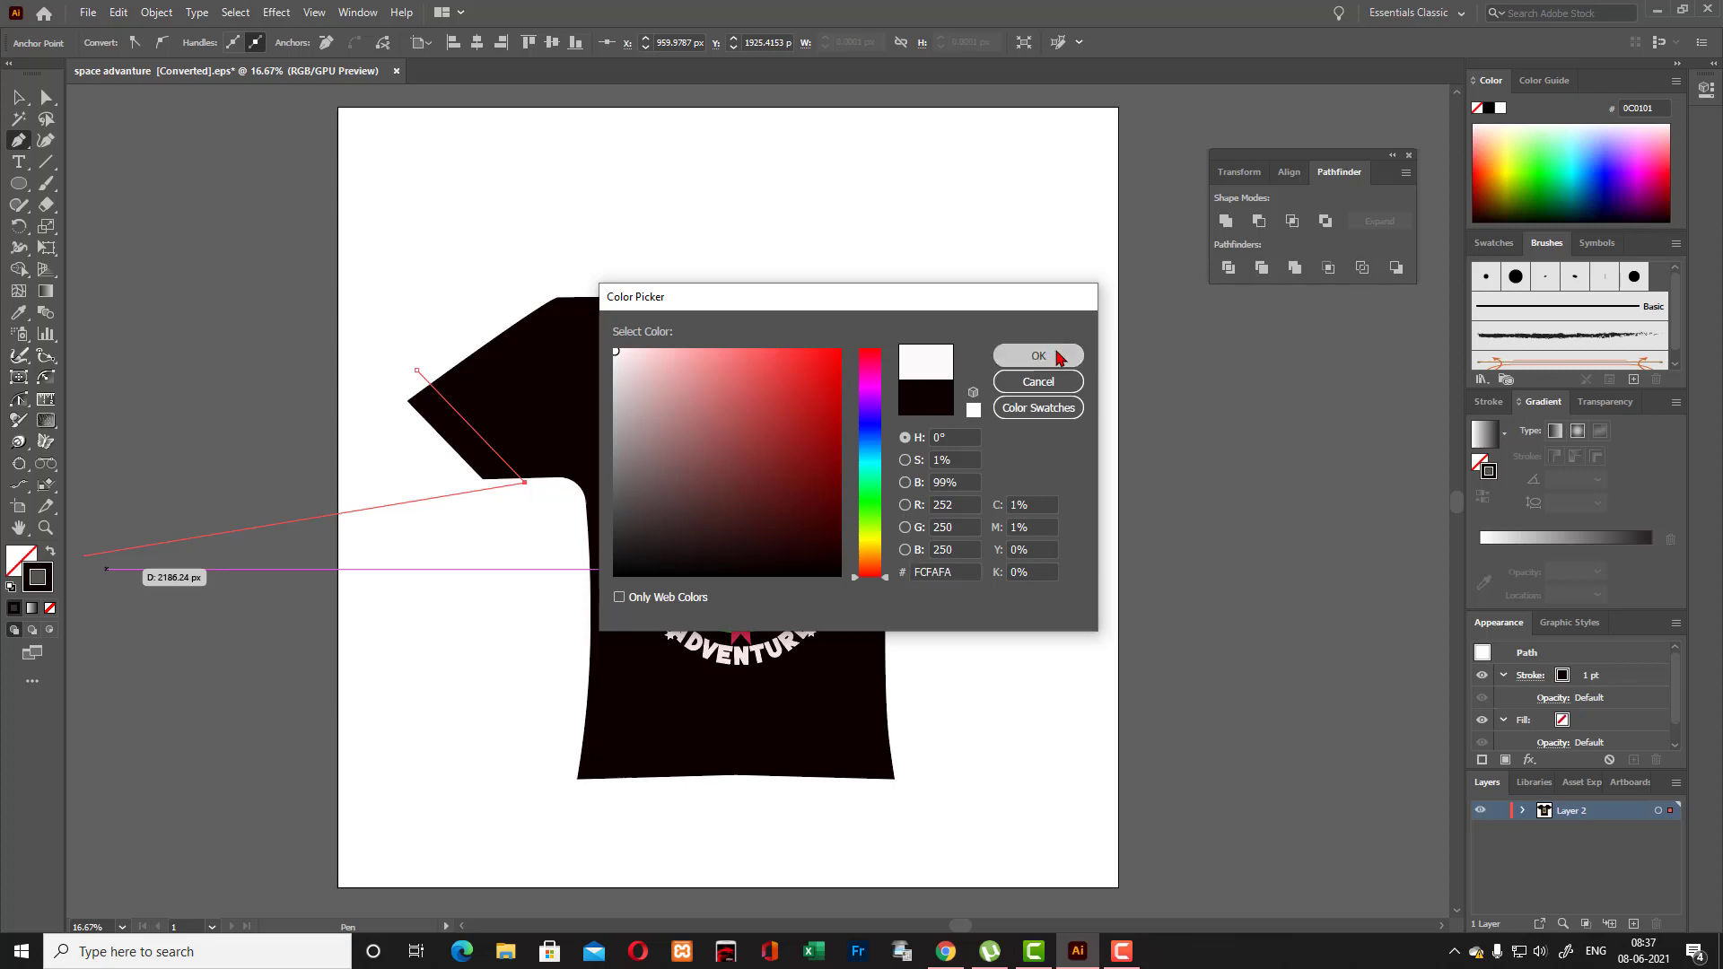
click(46, 140)
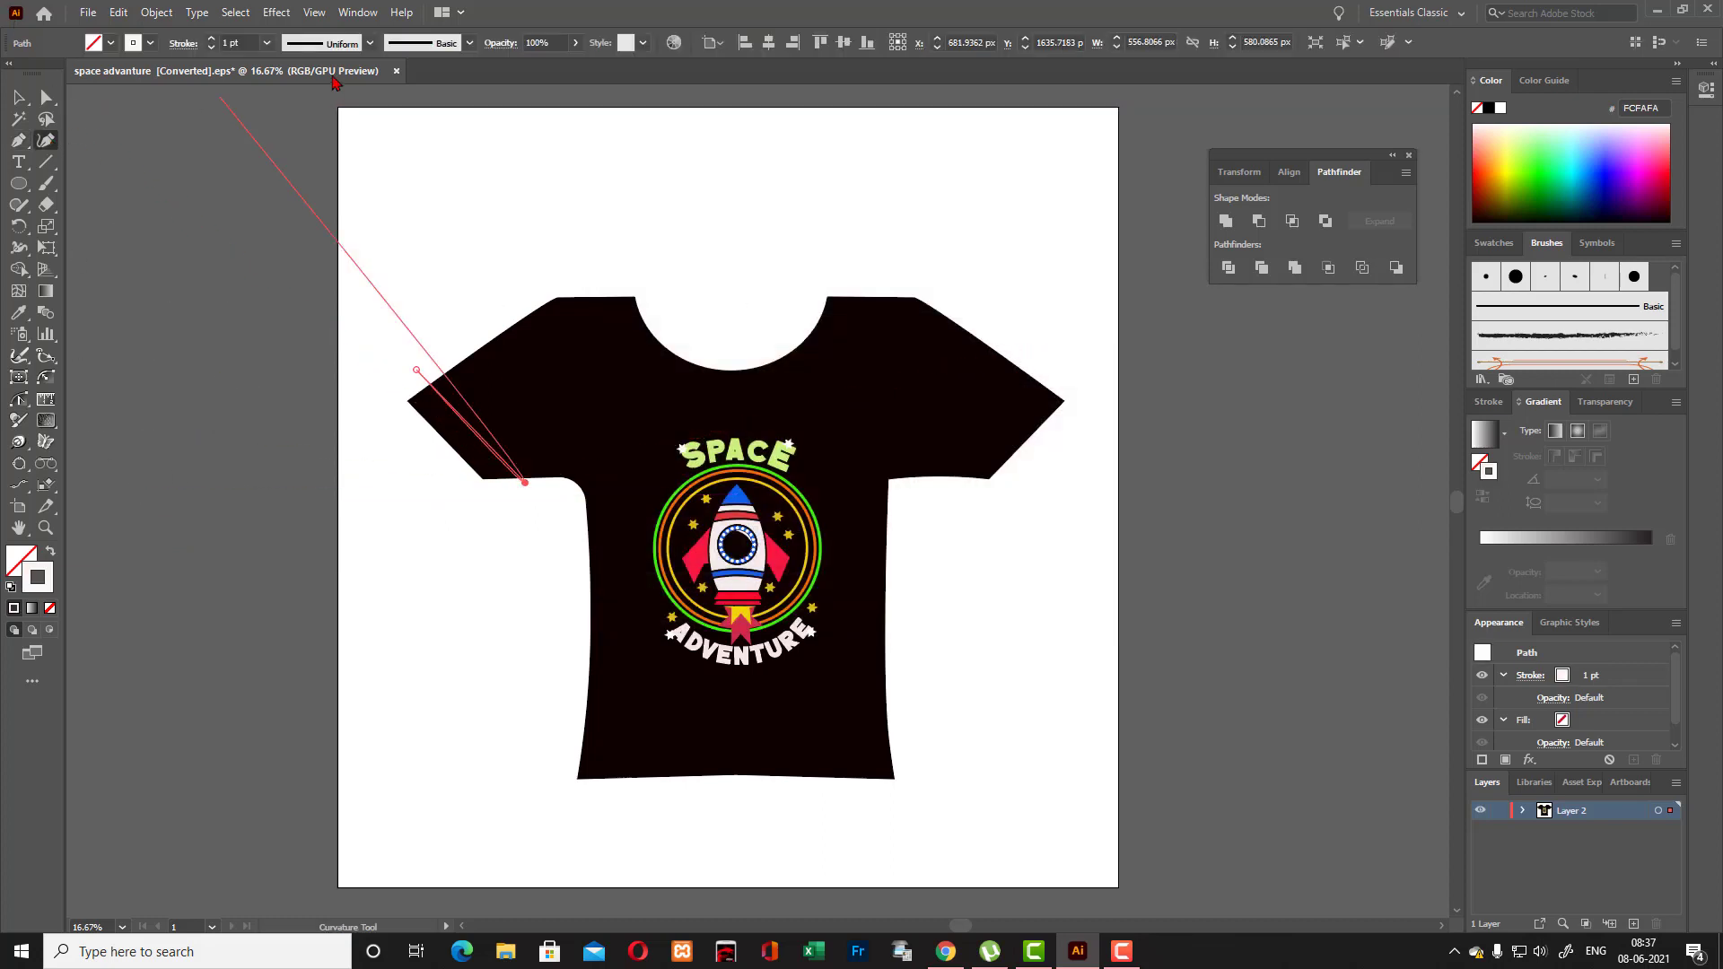
scroll(241, 44, up, 20)
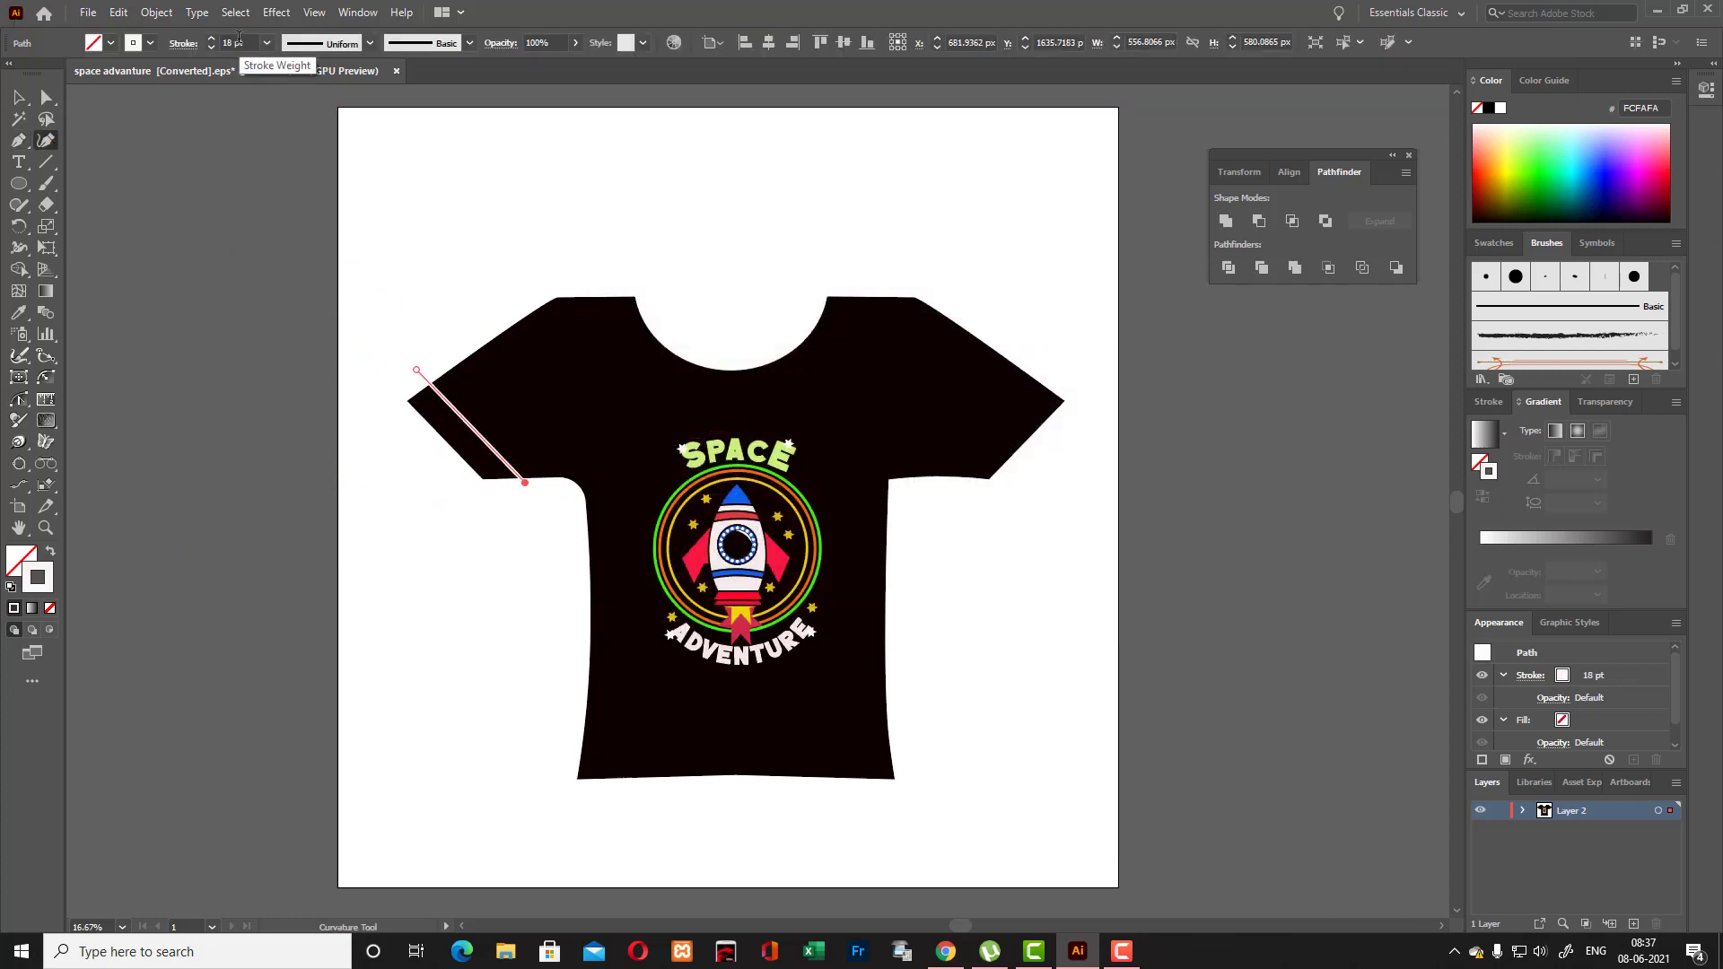
Set the left sleeve line's stroke weight to 21 pt and duplicate it as a parallel line just inside the original.
click(18, 97)
click(340, 193)
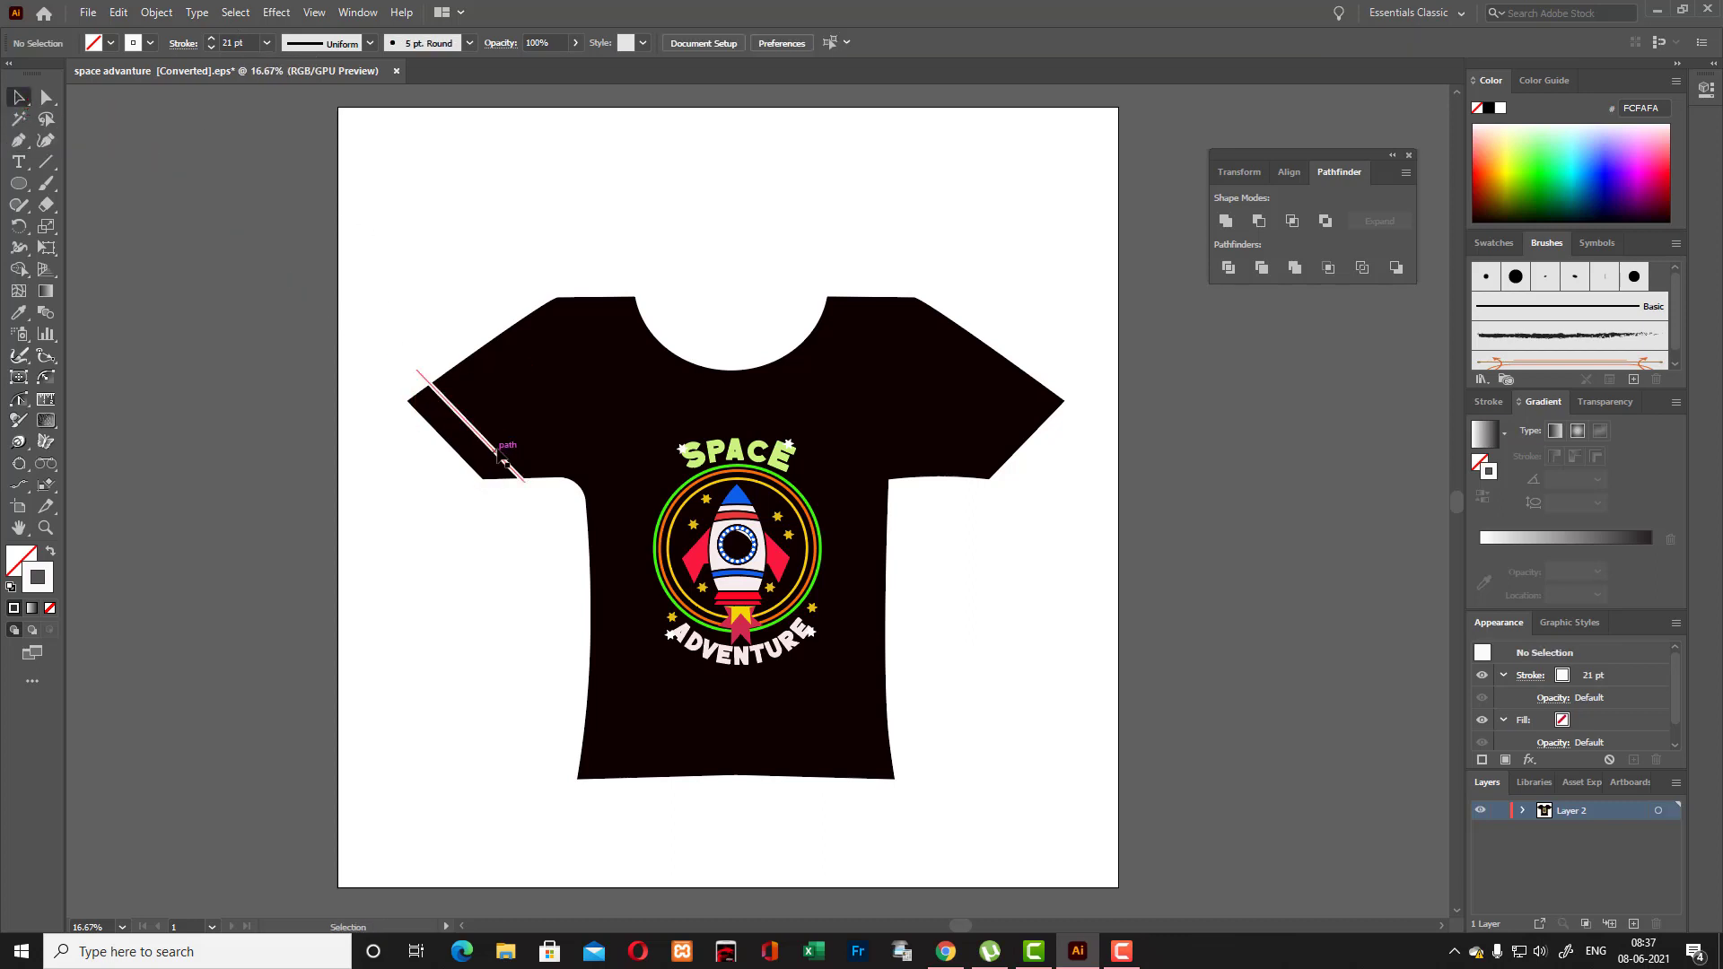
drag(494, 453, 500, 457)
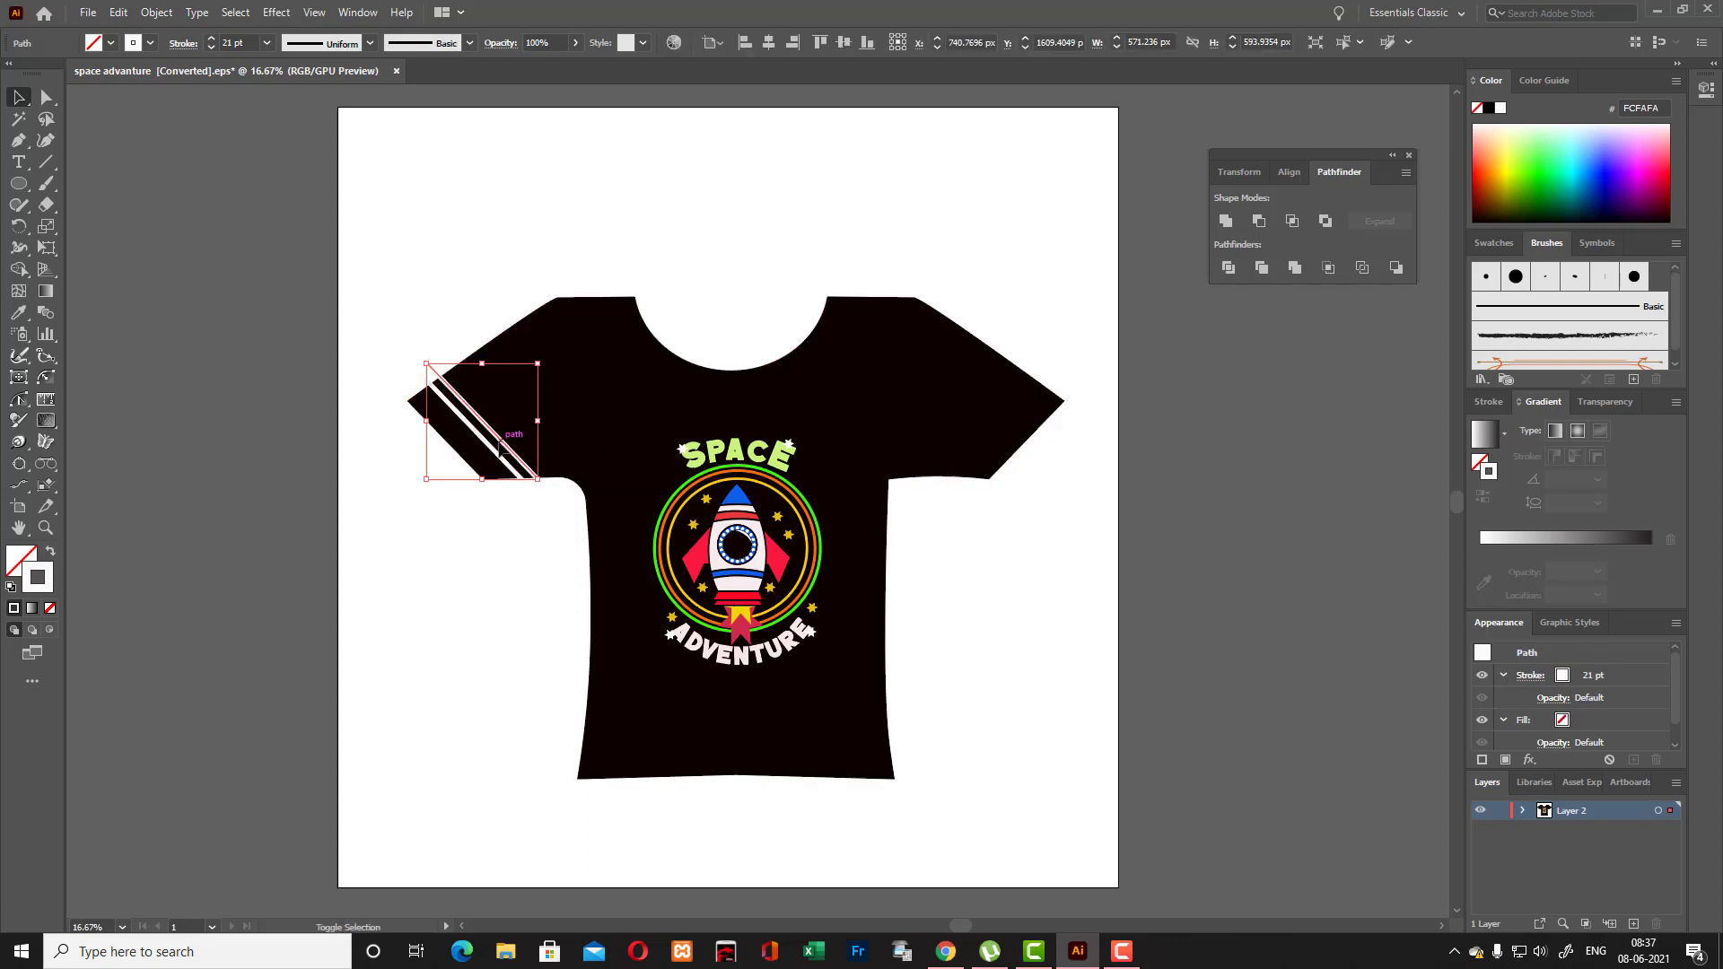
Duplicate both left sleeve lines and place the copies mirrored across the right sleeve near its cuff.
shift+click(488, 446)
shift+click(492, 450)
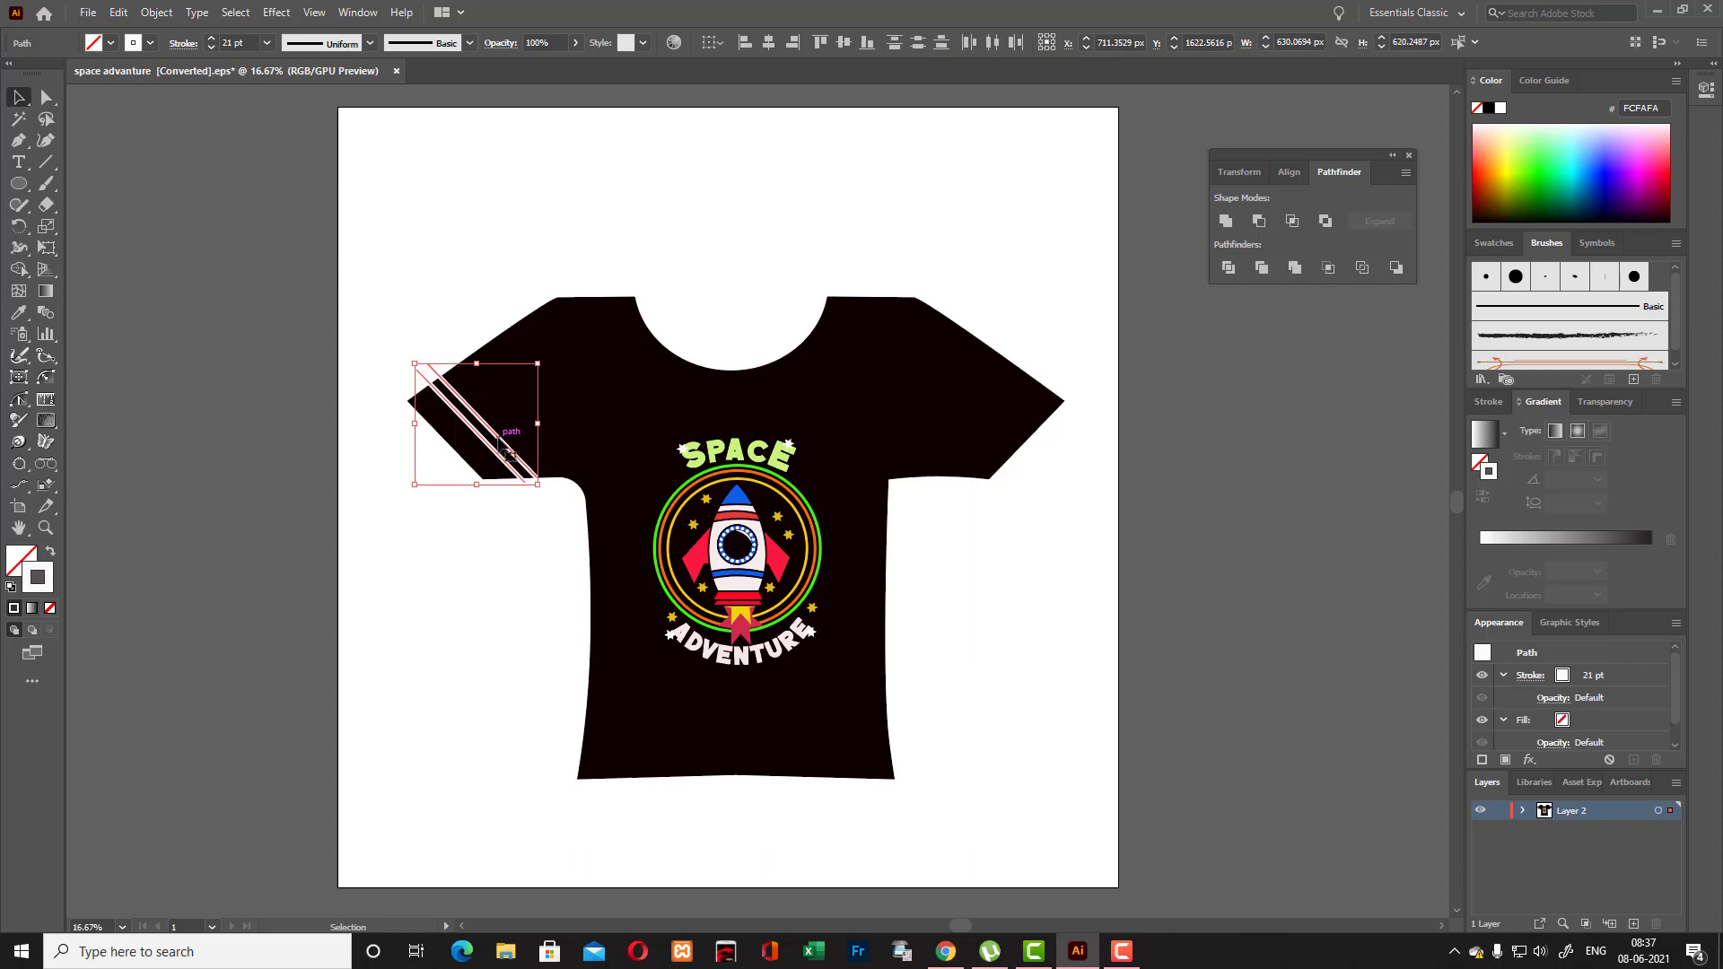
drag(498, 443, 1132, 610)
drag(1182, 532, 1003, 433)
click(1081, 457)
Trim the sleeve line ends overhanging the shirt outline with the Shape Builder tool.
drag(383, 257, 1147, 768)
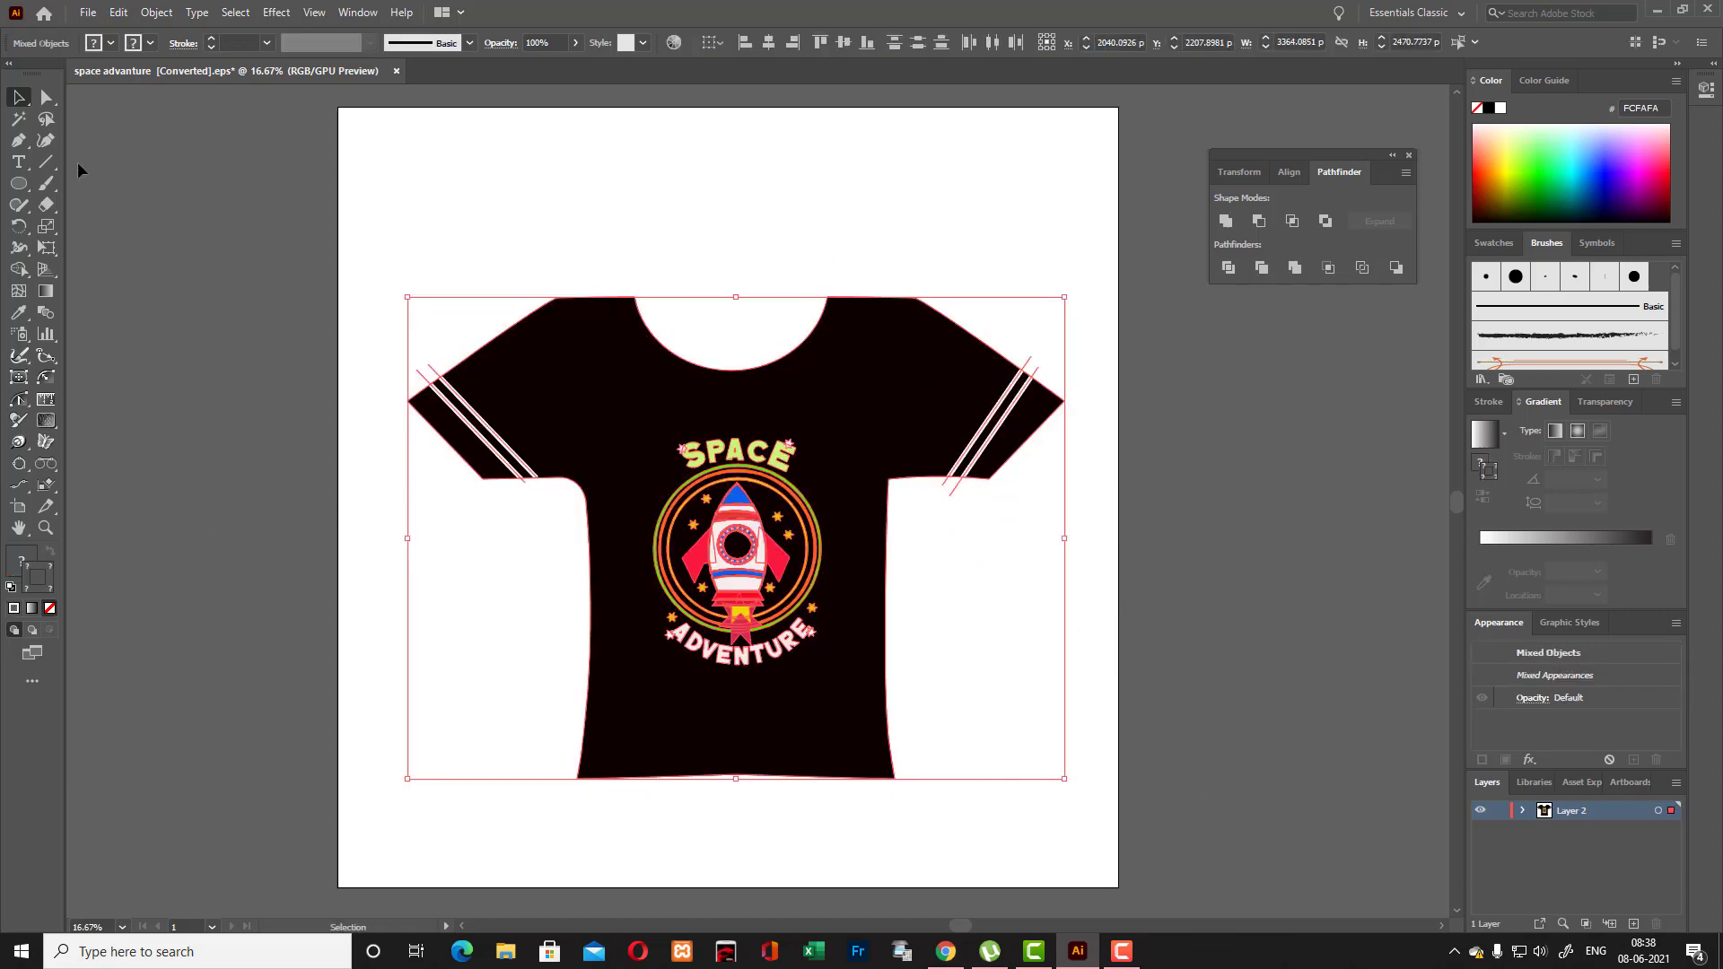
click(18, 270)
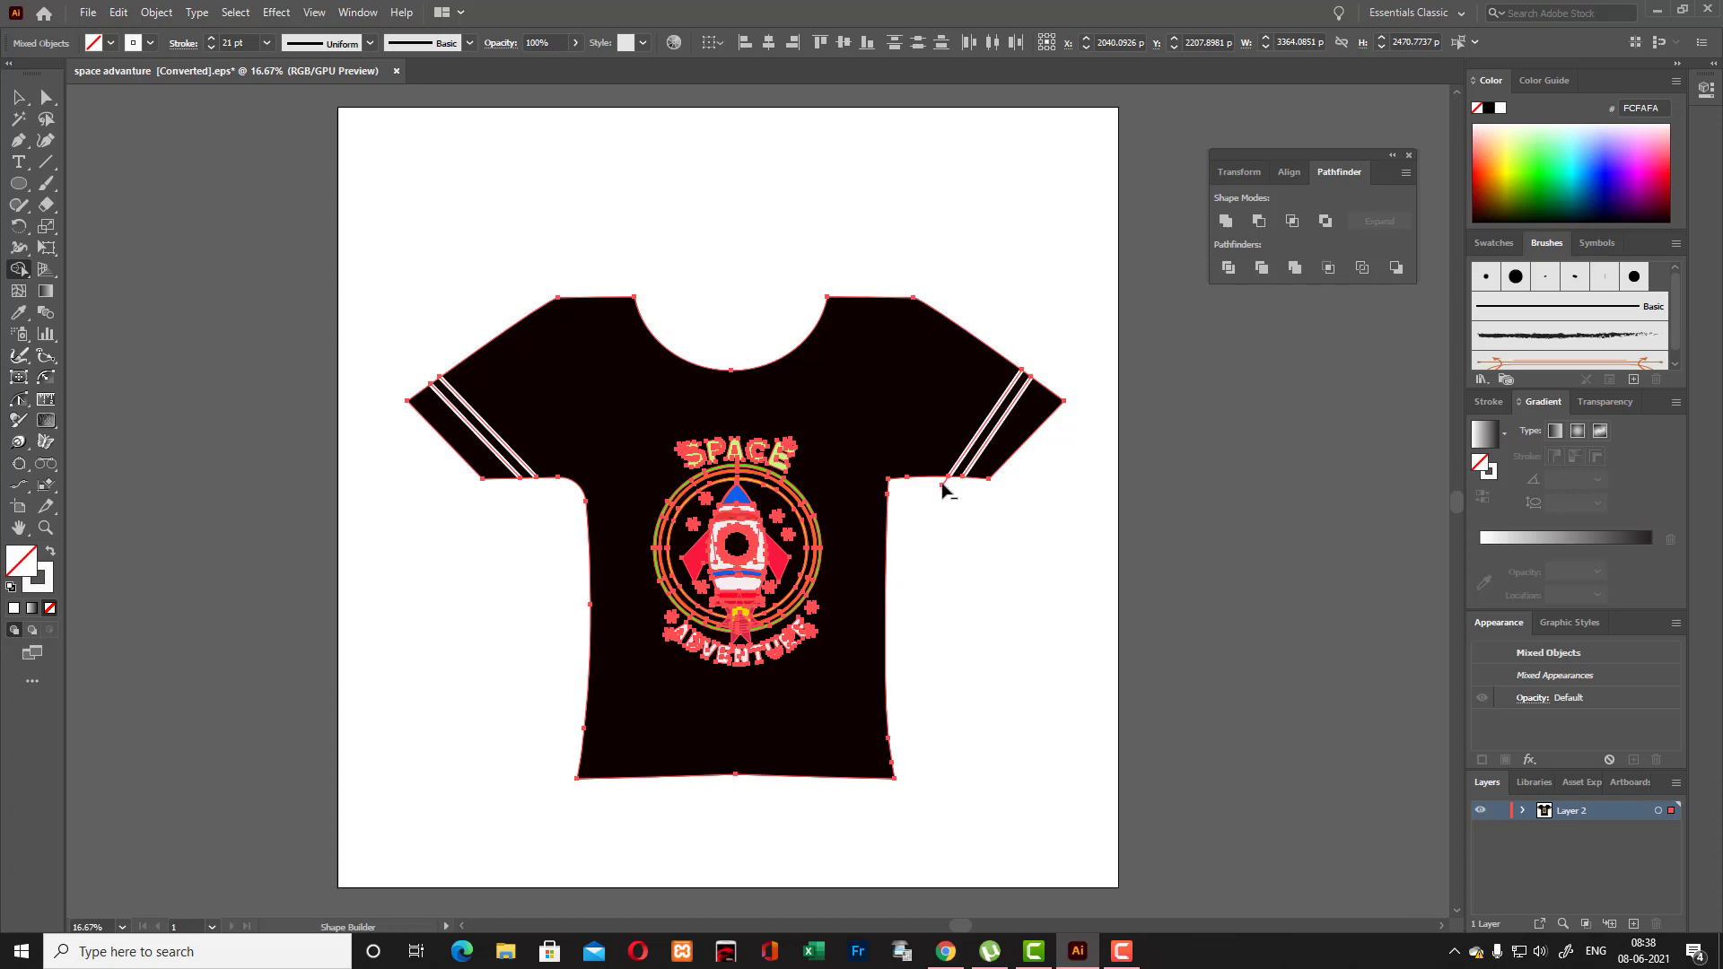
click(19, 97)
click(614, 196)
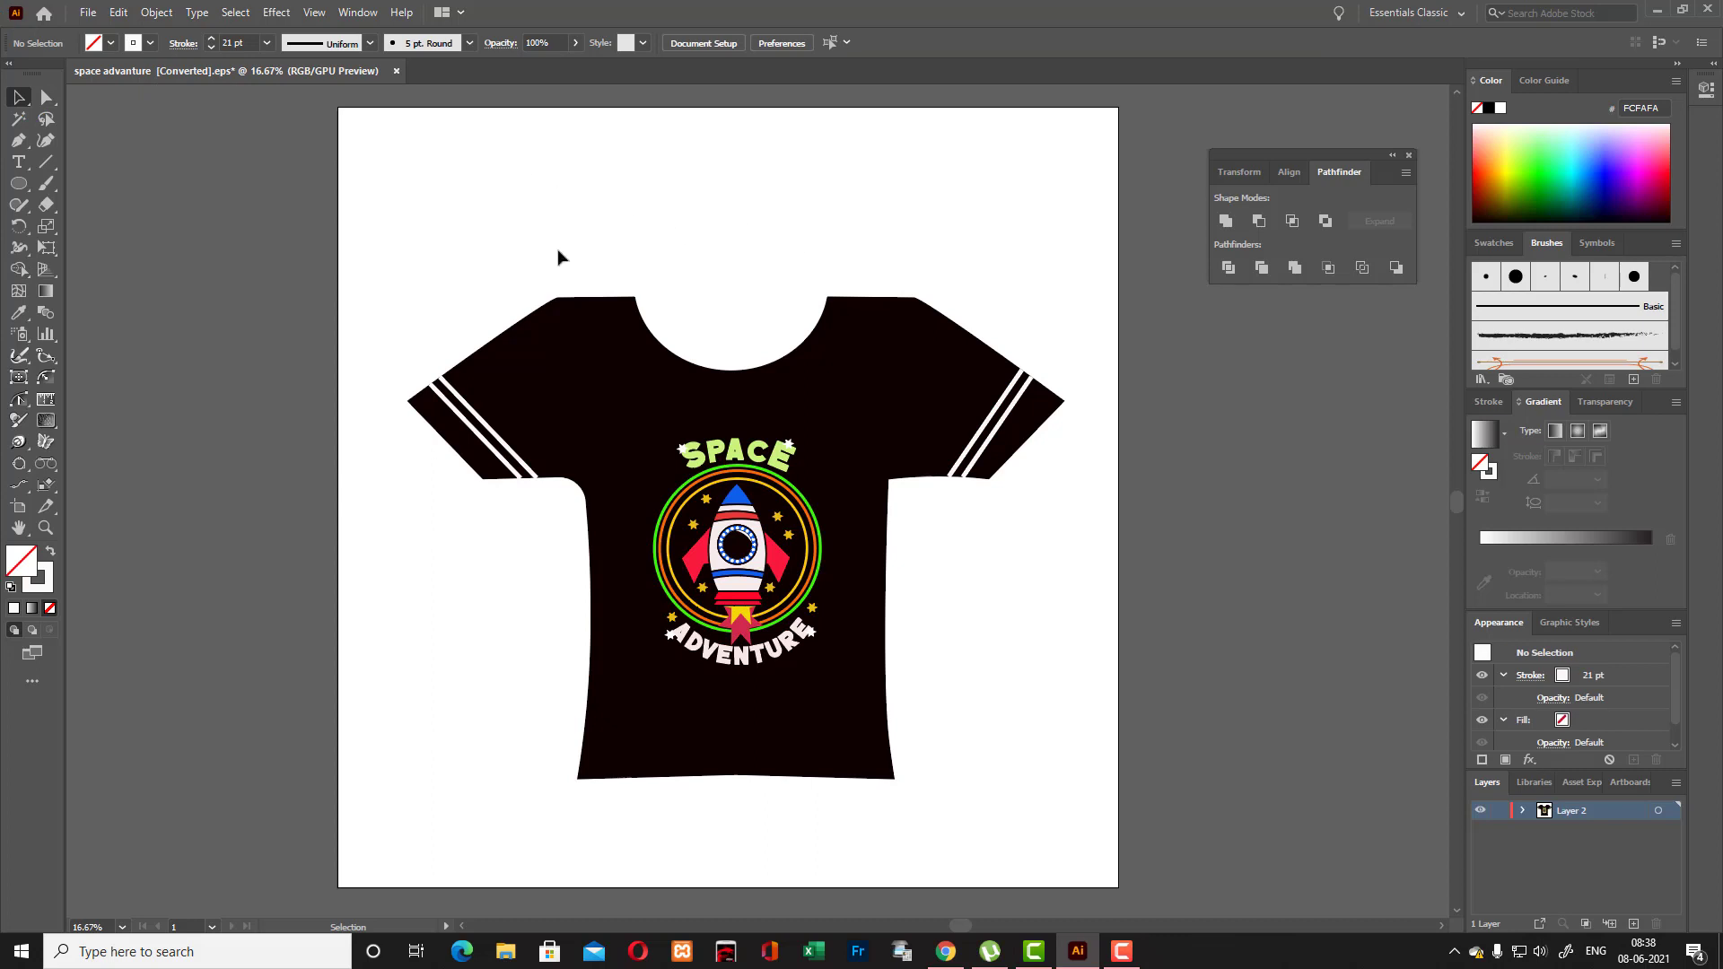
Draw an unfilled ellipse about 1190 by 1025 px around the shirt's neckline as collar trim.
click(19, 140)
right_click(19, 183)
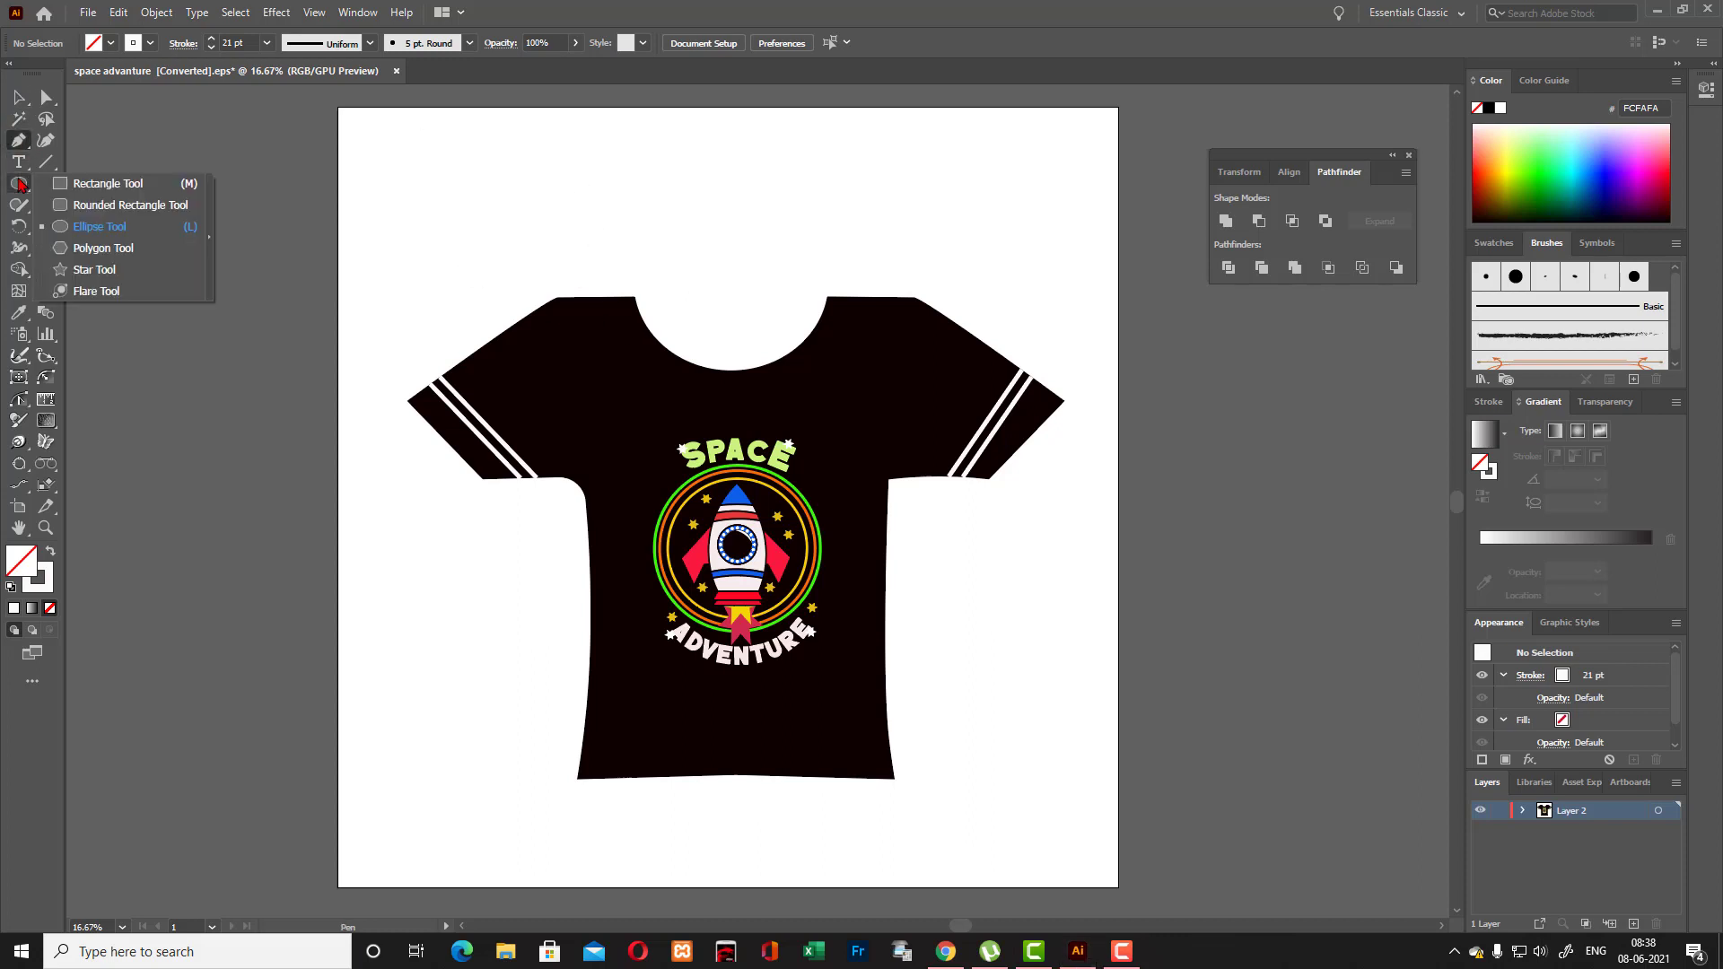
click(95, 226)
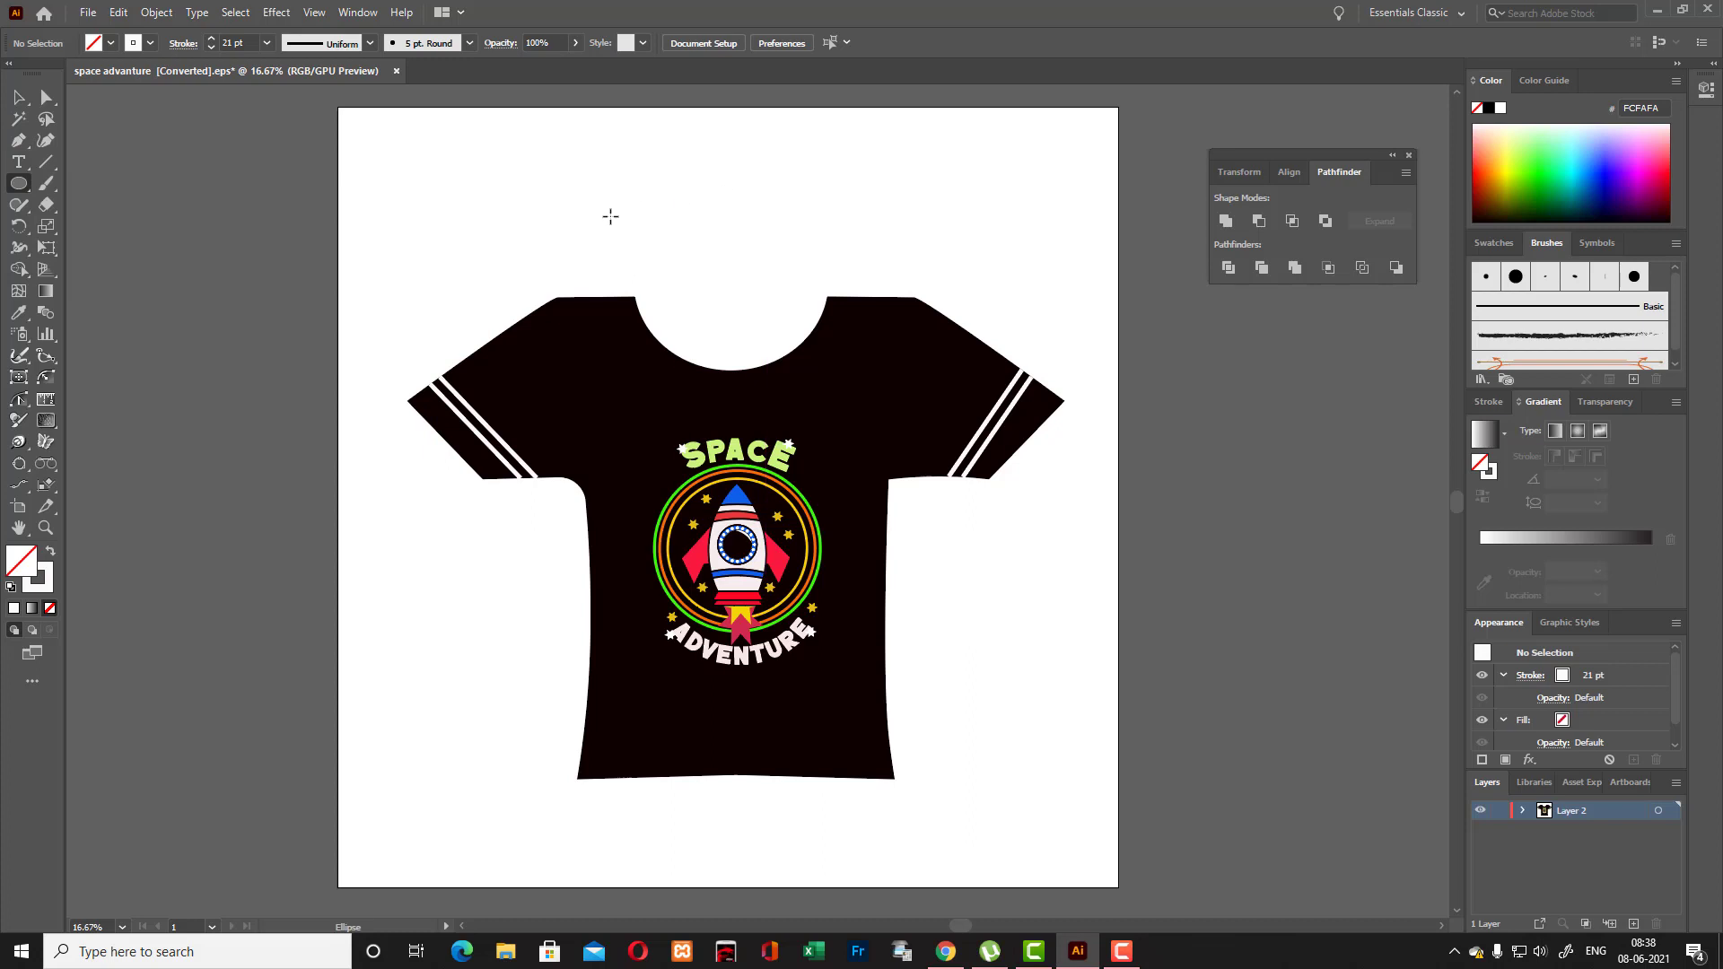
drag(605, 201, 848, 401)
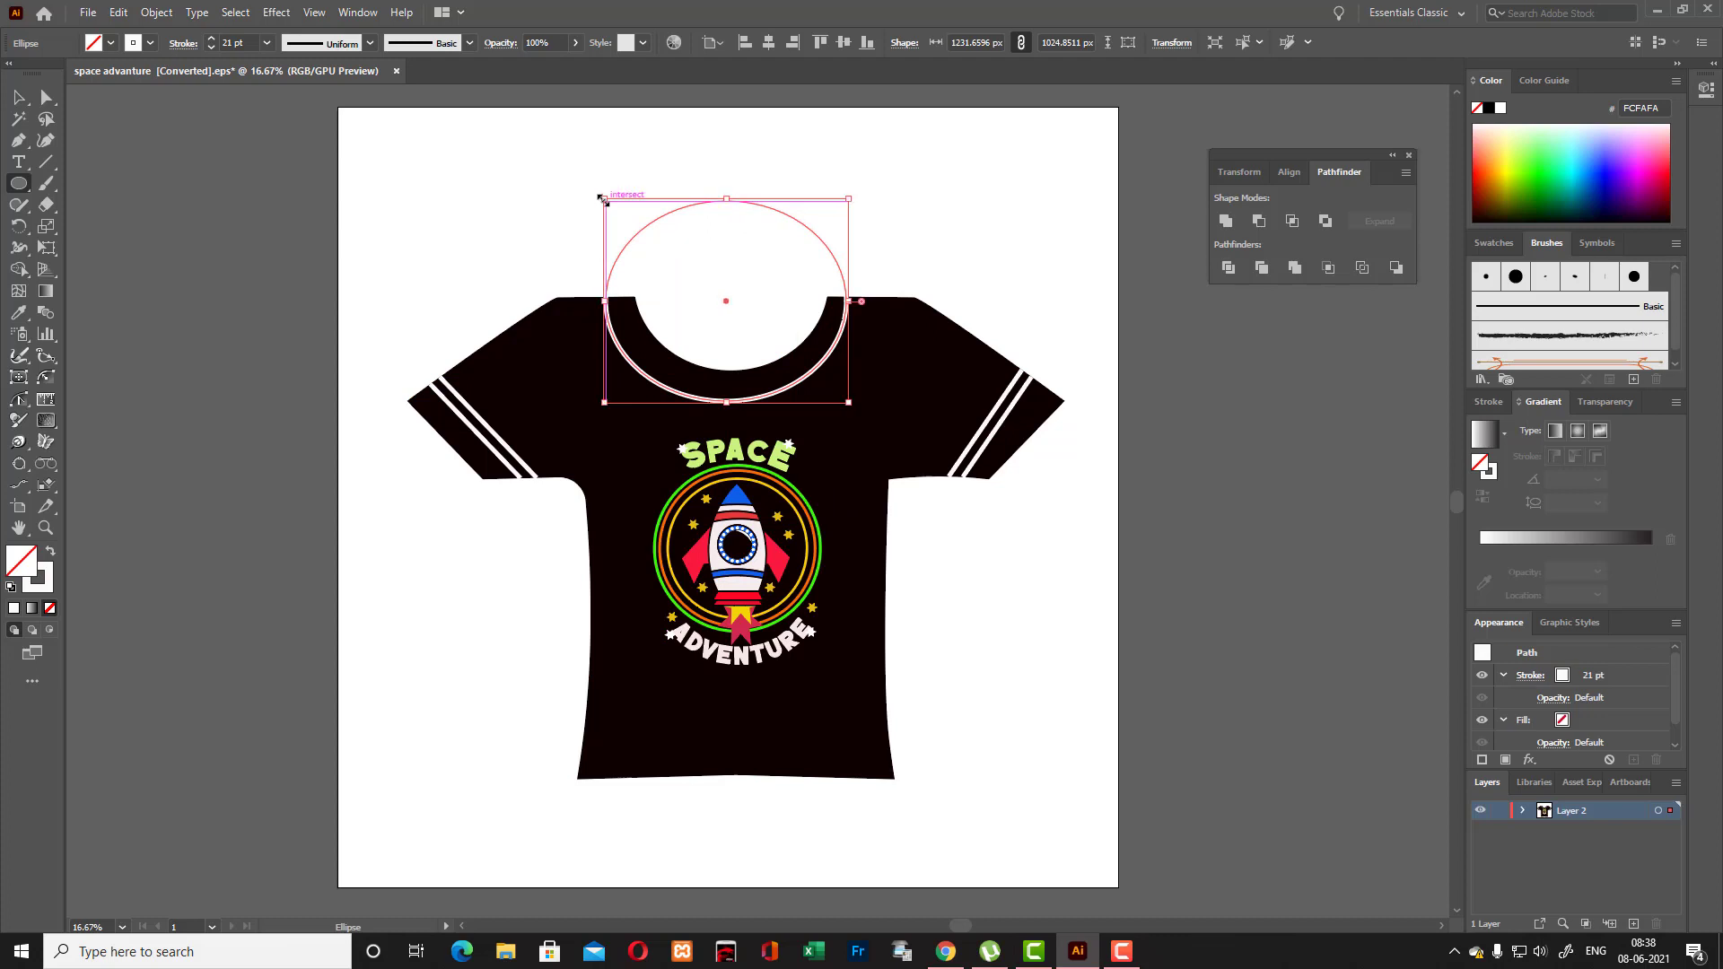
drag(600, 198, 612, 199)
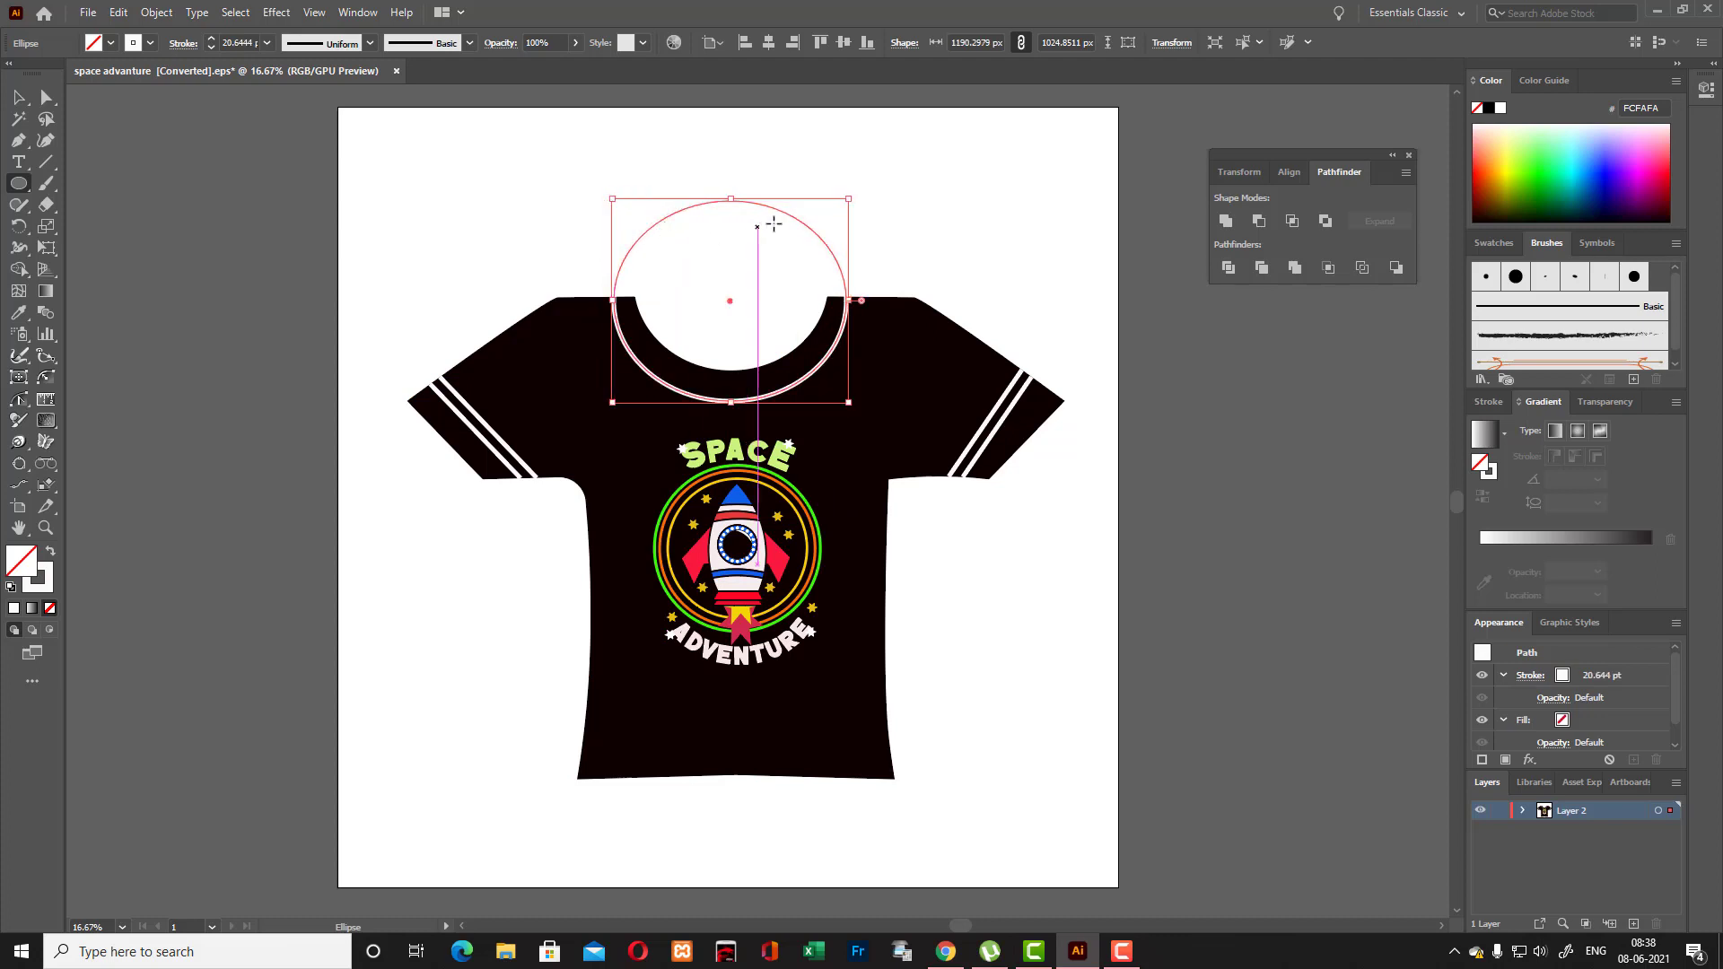
key(v)
click(389, 118)
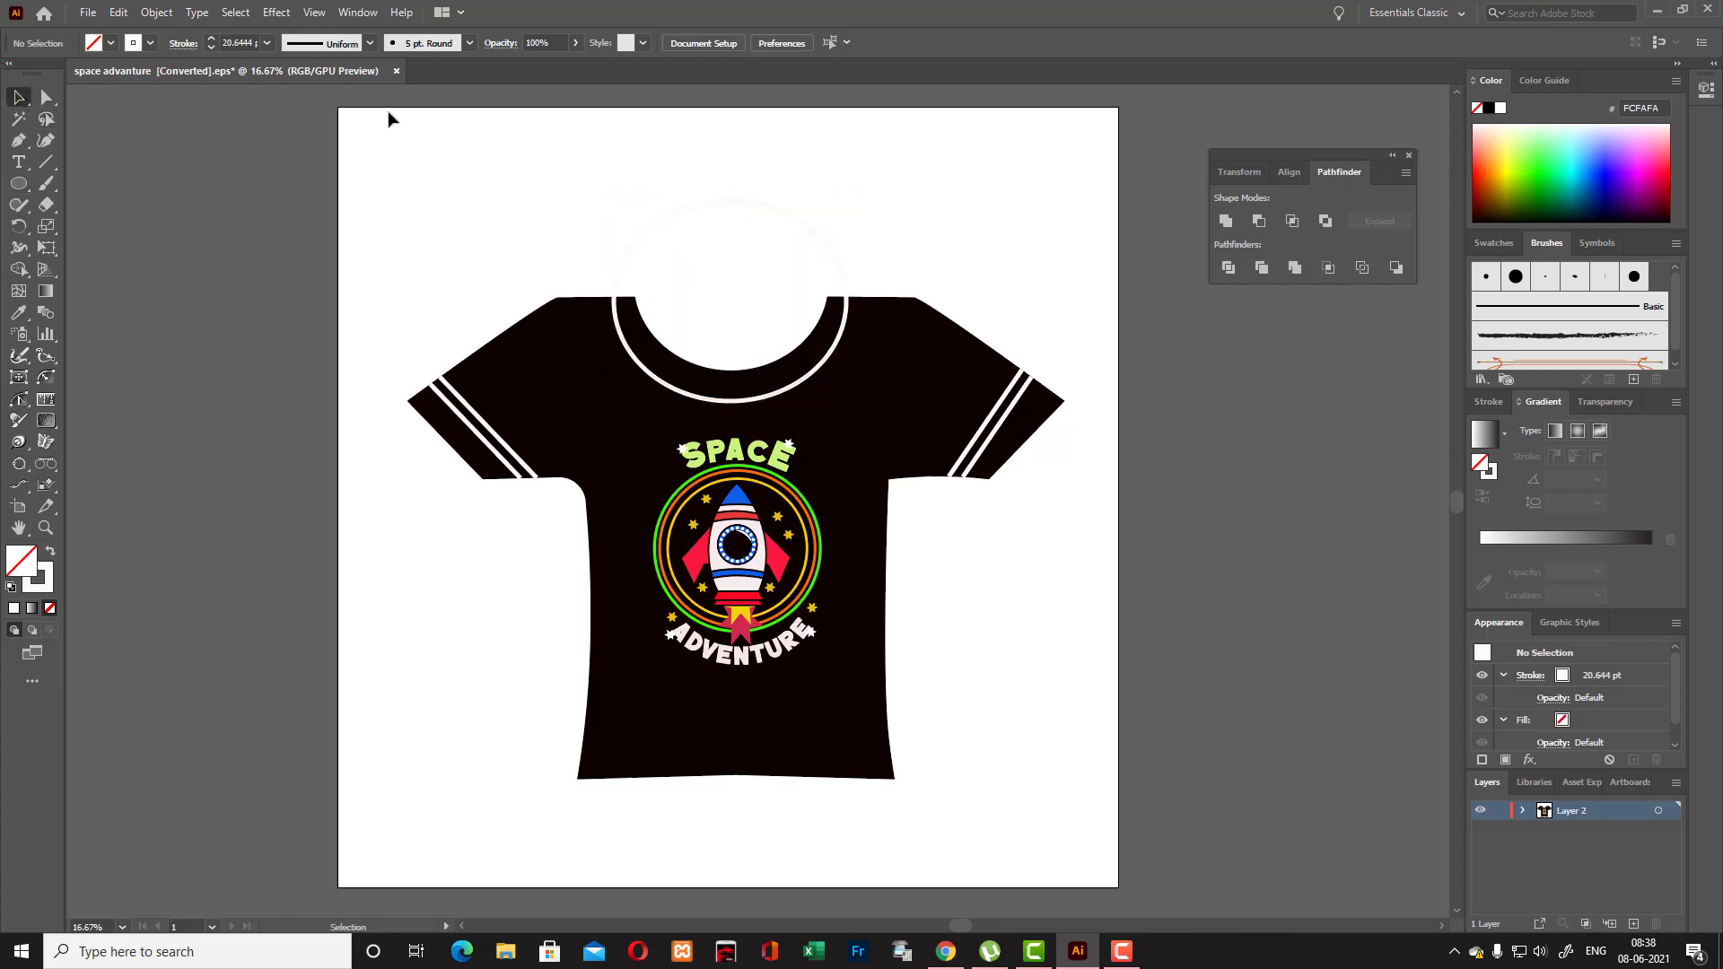
Remove the part of the collar ellipse above the shirt with the Shape Builder tool.
scroll(646, 709, down, 1)
key(ctrl+a)
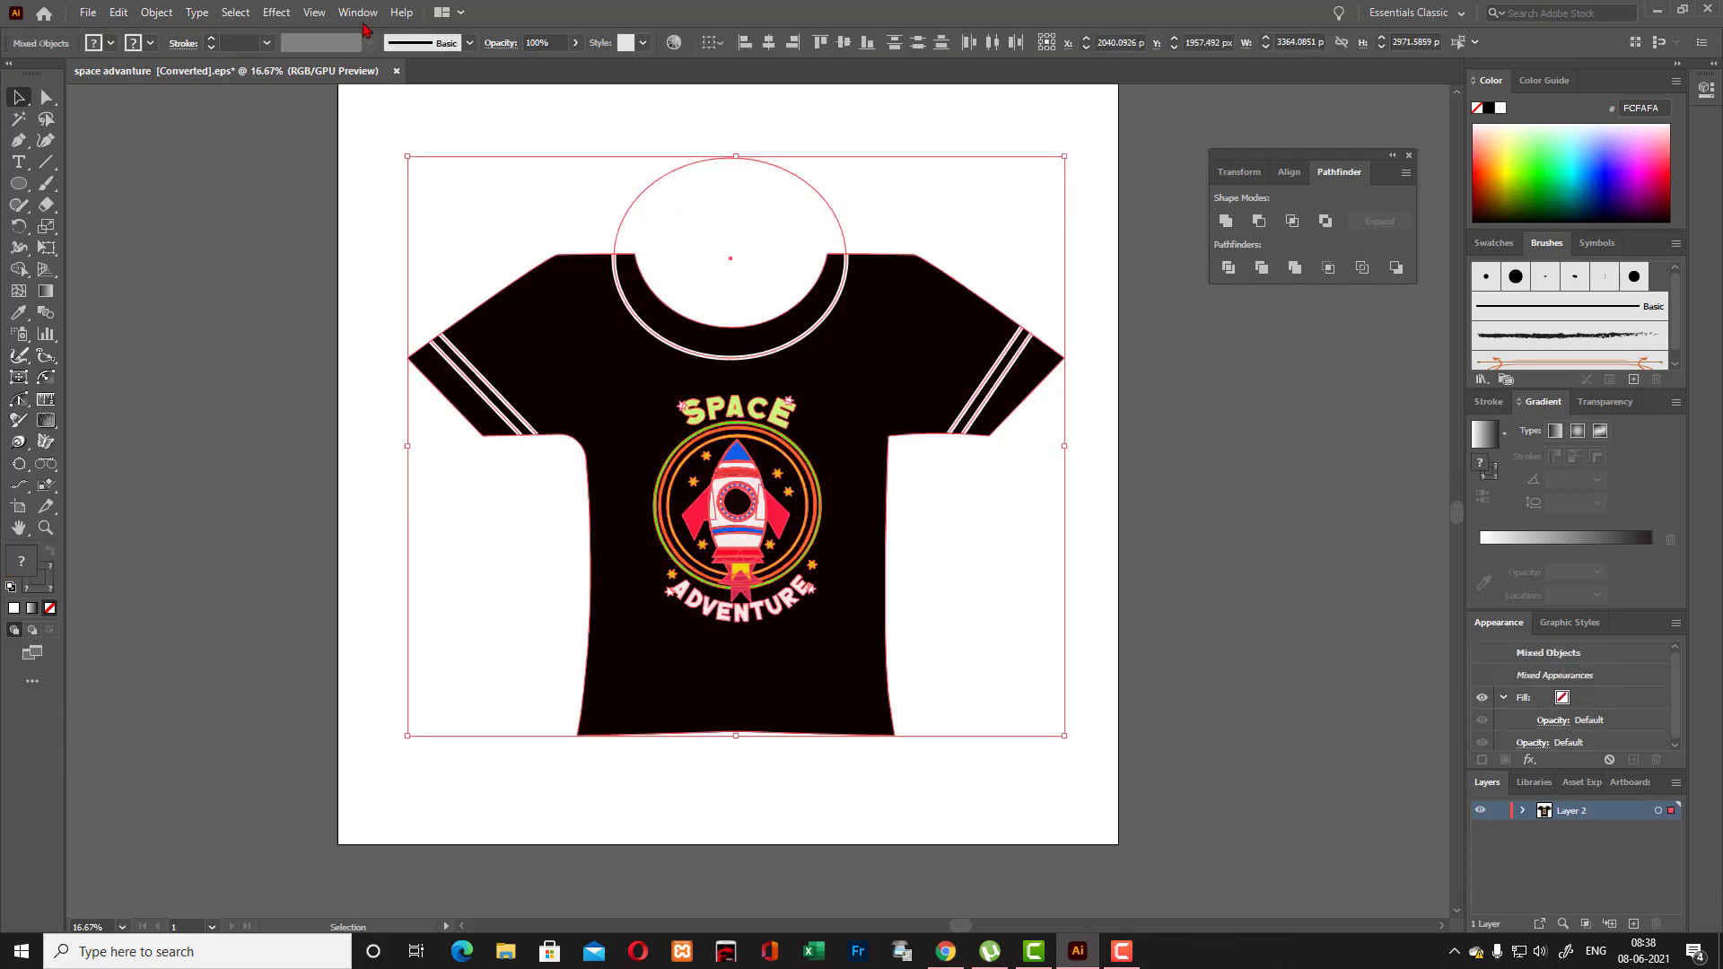
click(22, 271)
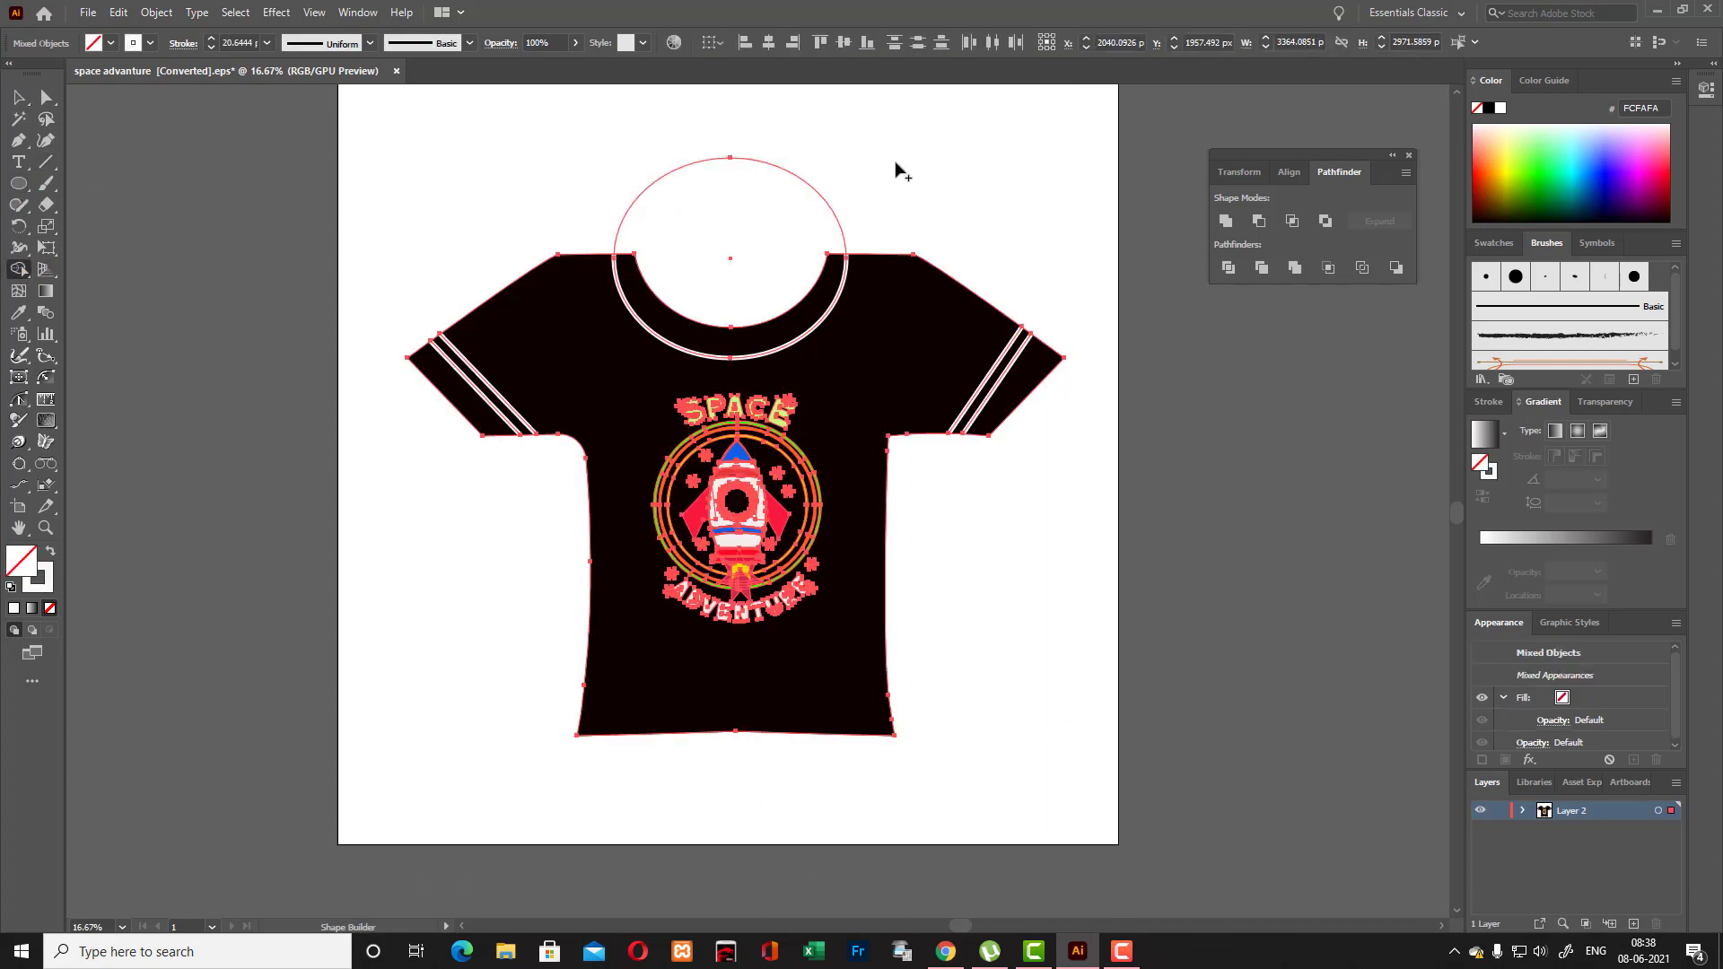
alt+click(831, 219)
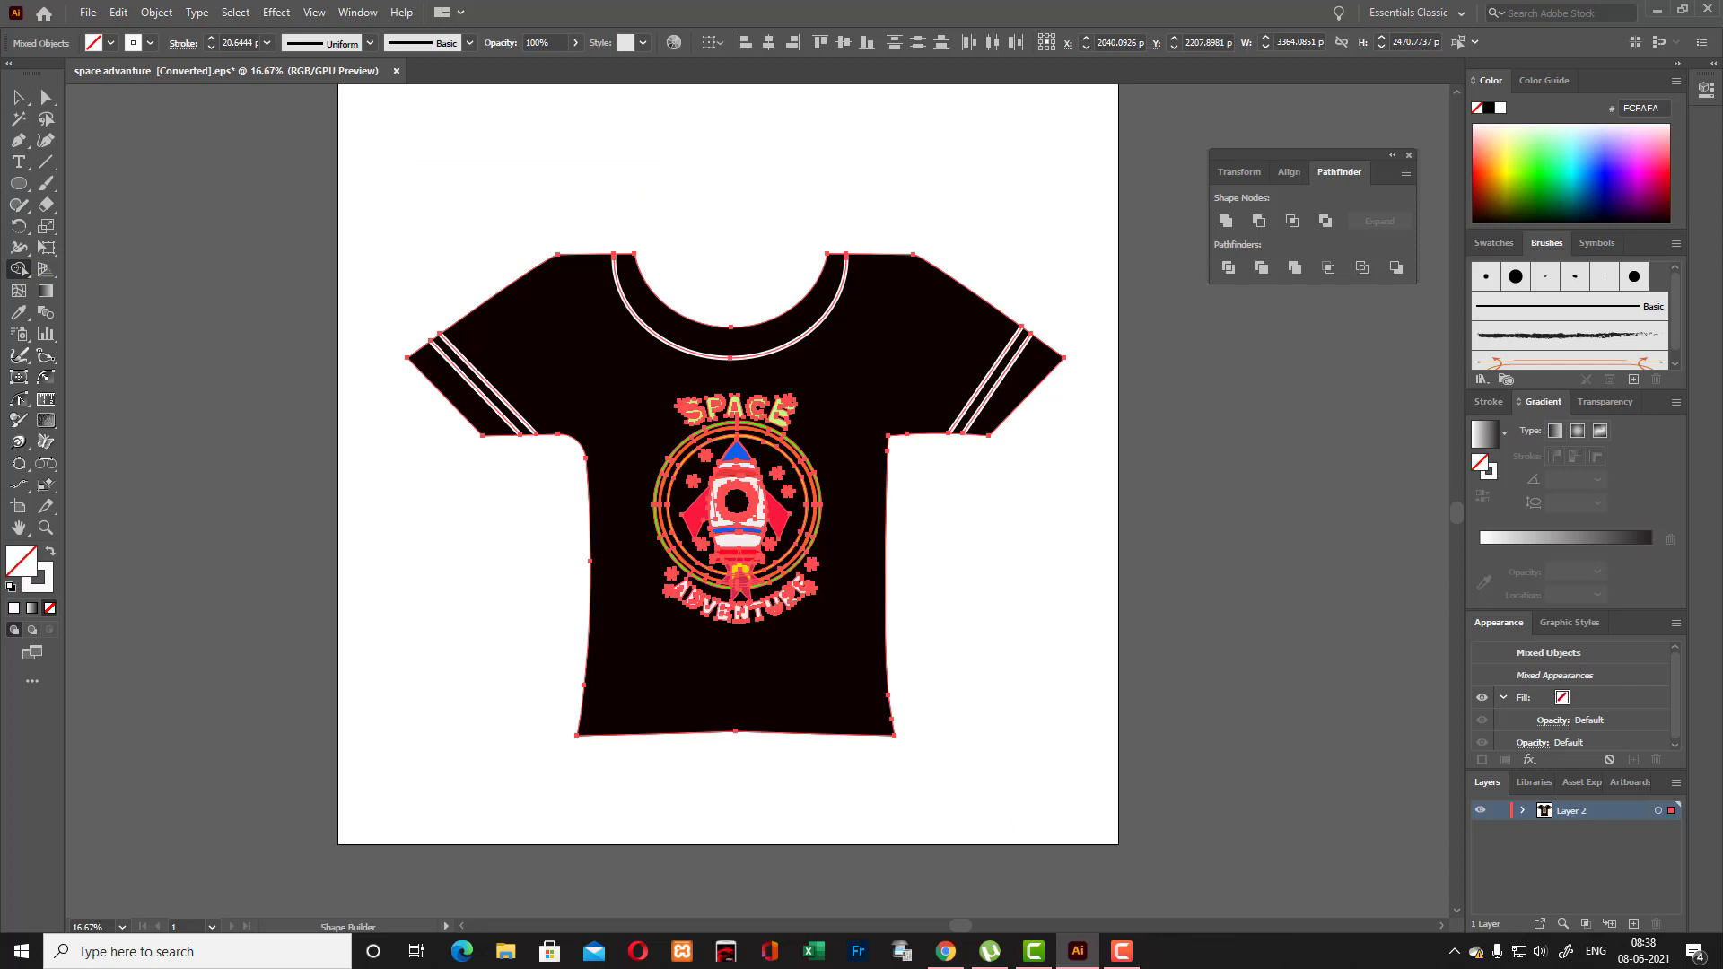
click(14, 96)
click(1028, 251)
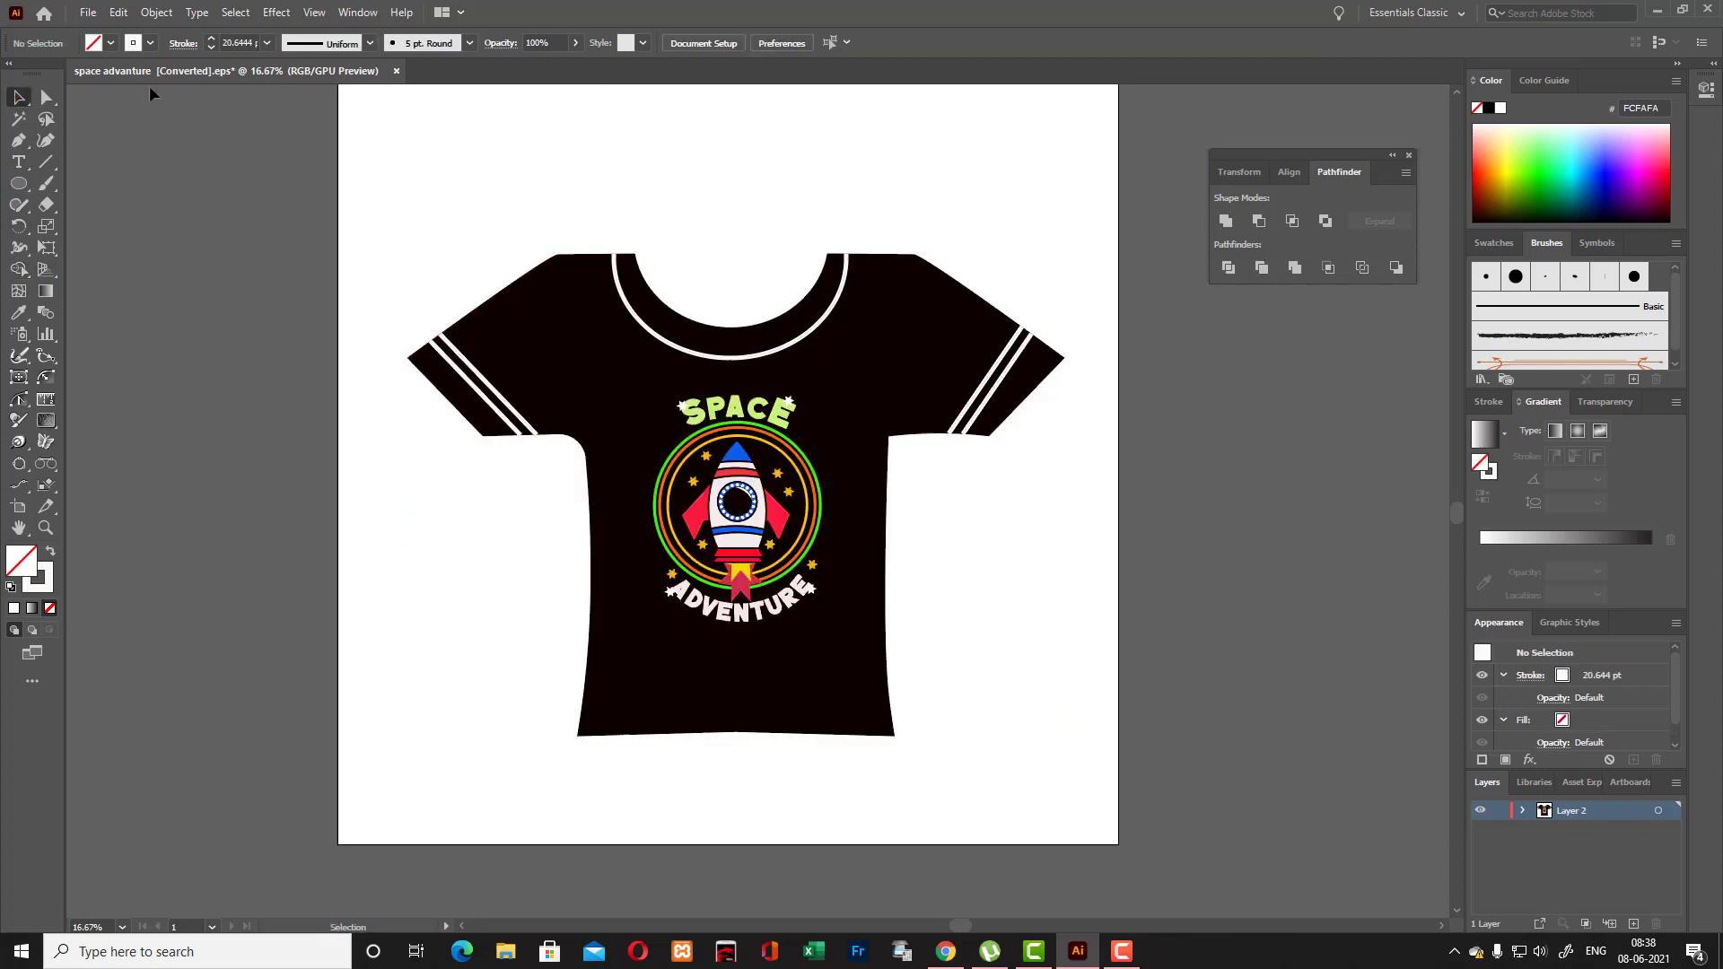
Draw a gently arched line across the shirt near its hem with the Pen tool and shift it slightly down.
click(18, 140)
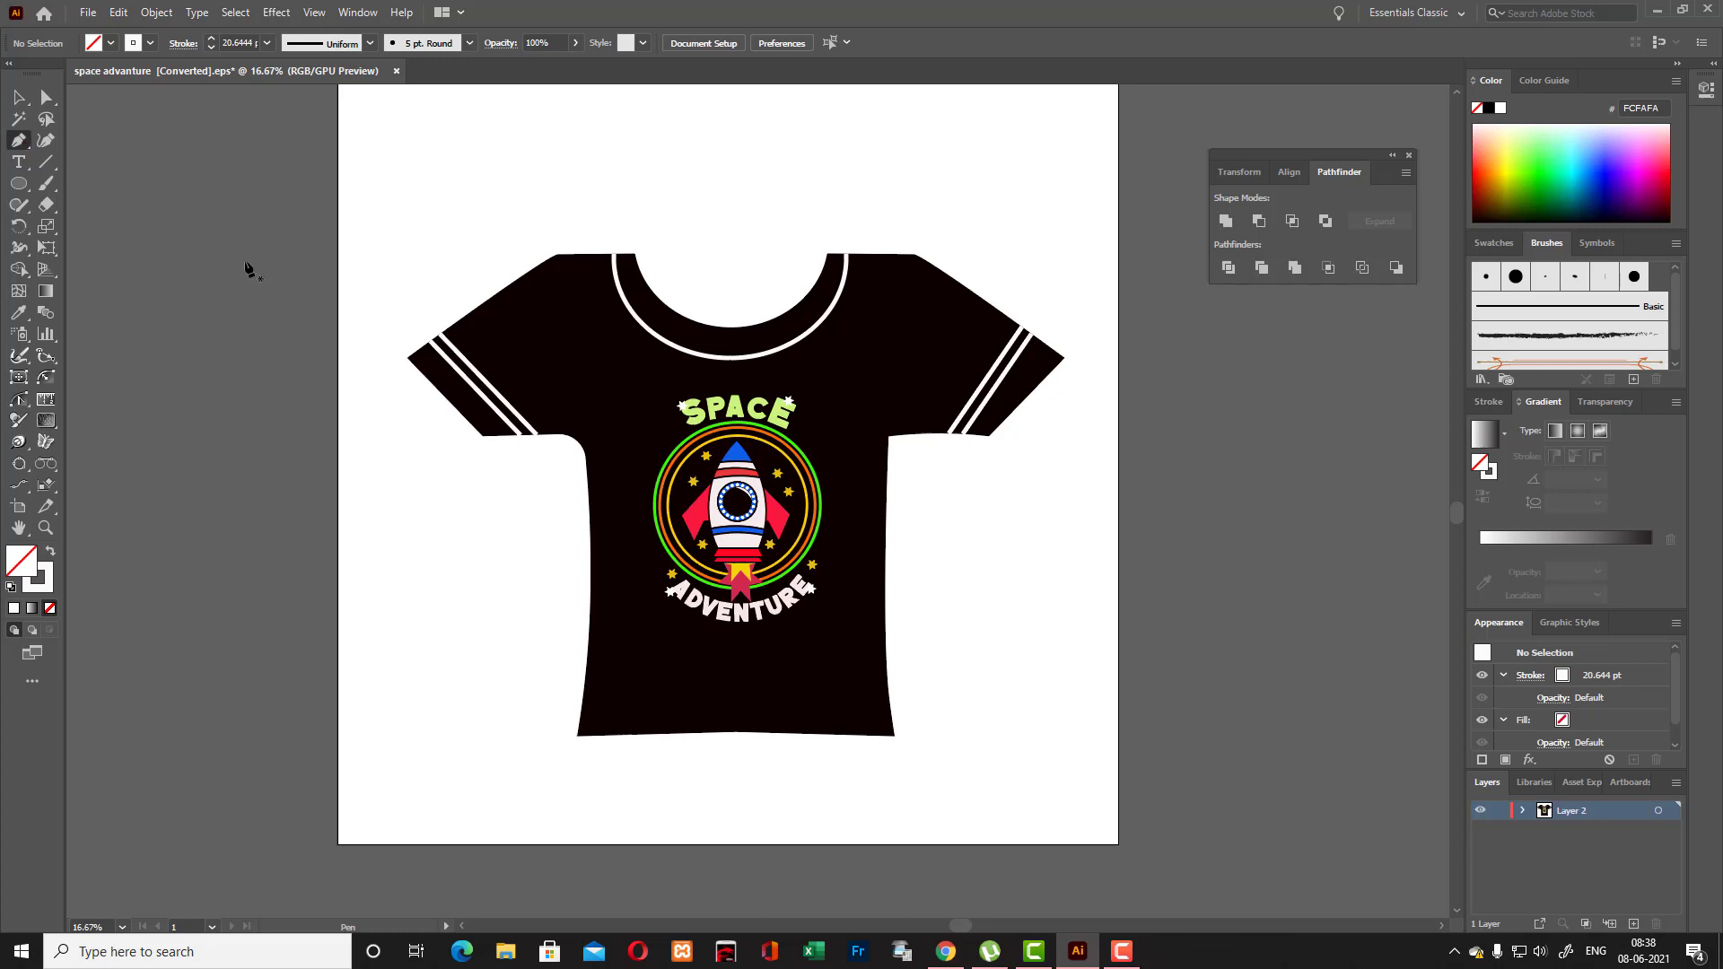
click(552, 716)
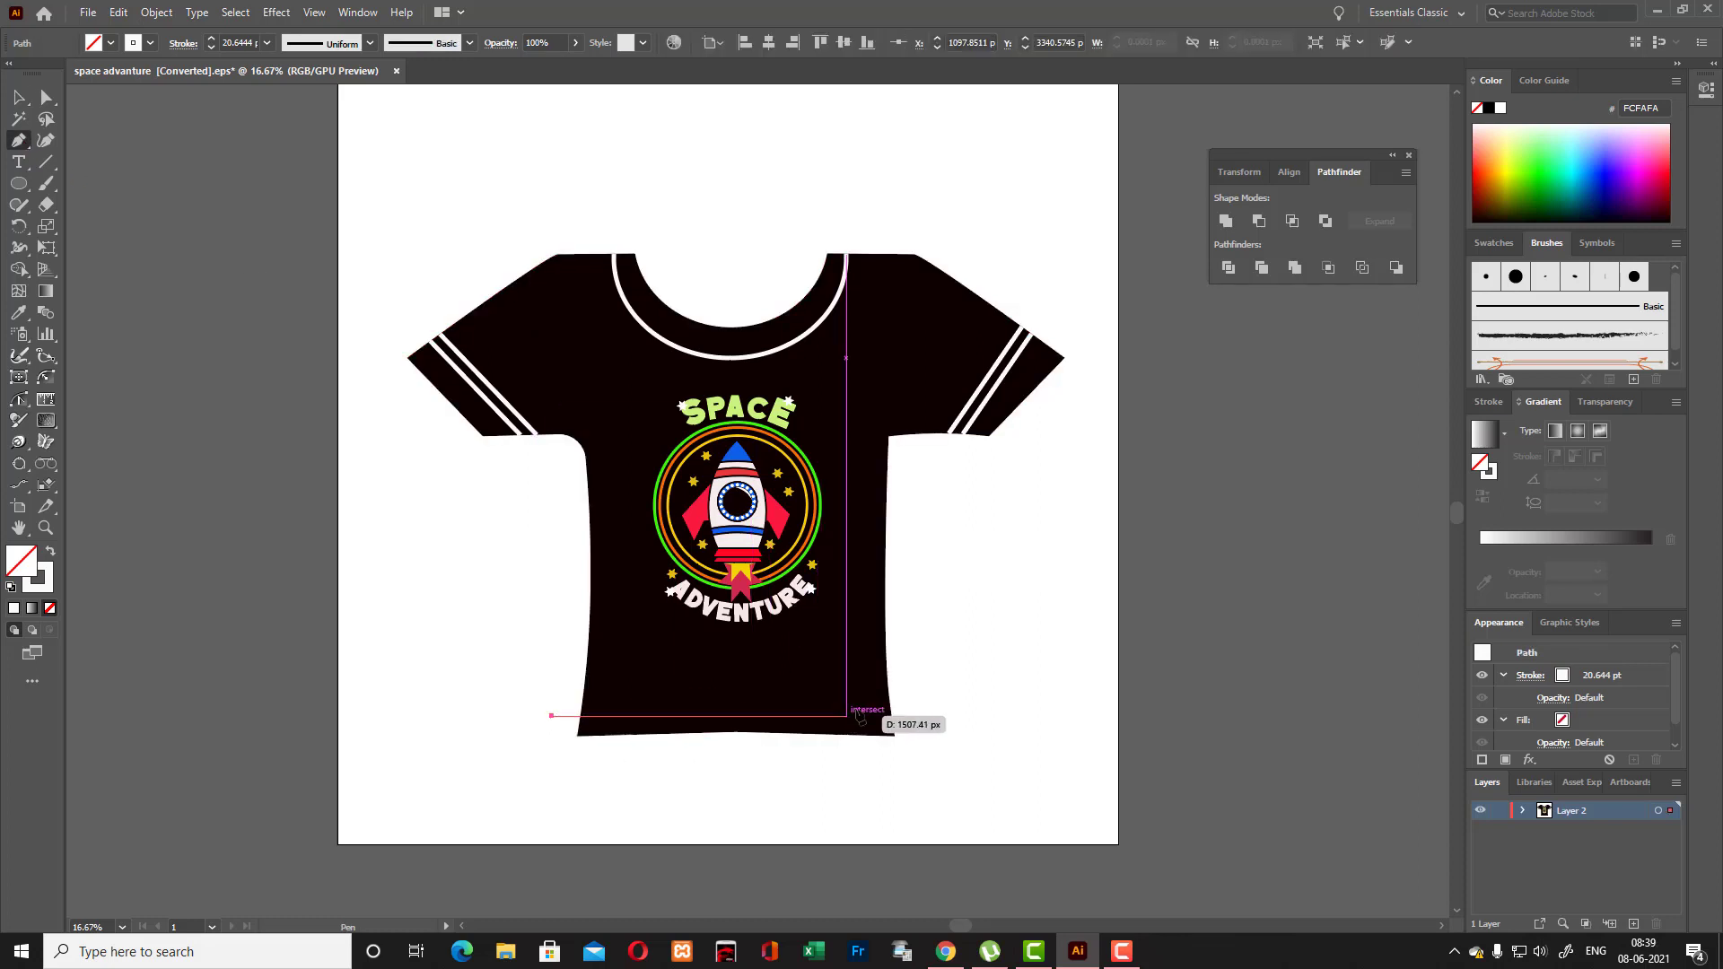
drag(875, 701, 1037, 723)
click(1065, 736)
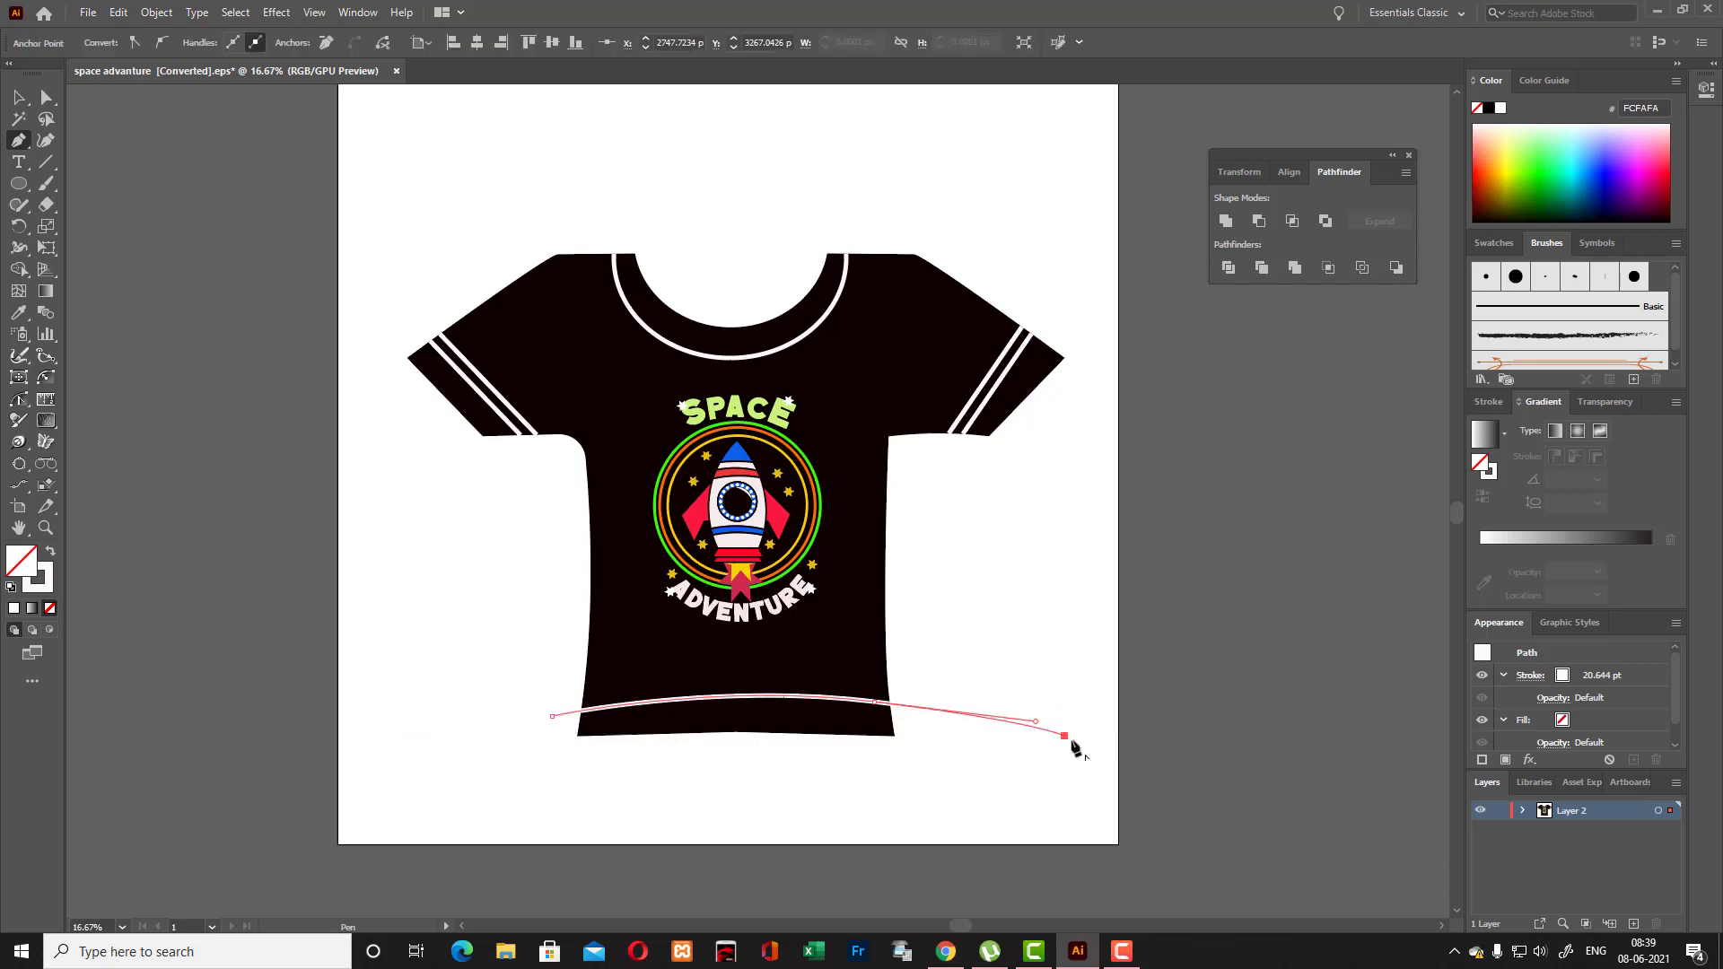
click(19, 97)
click(227, 332)
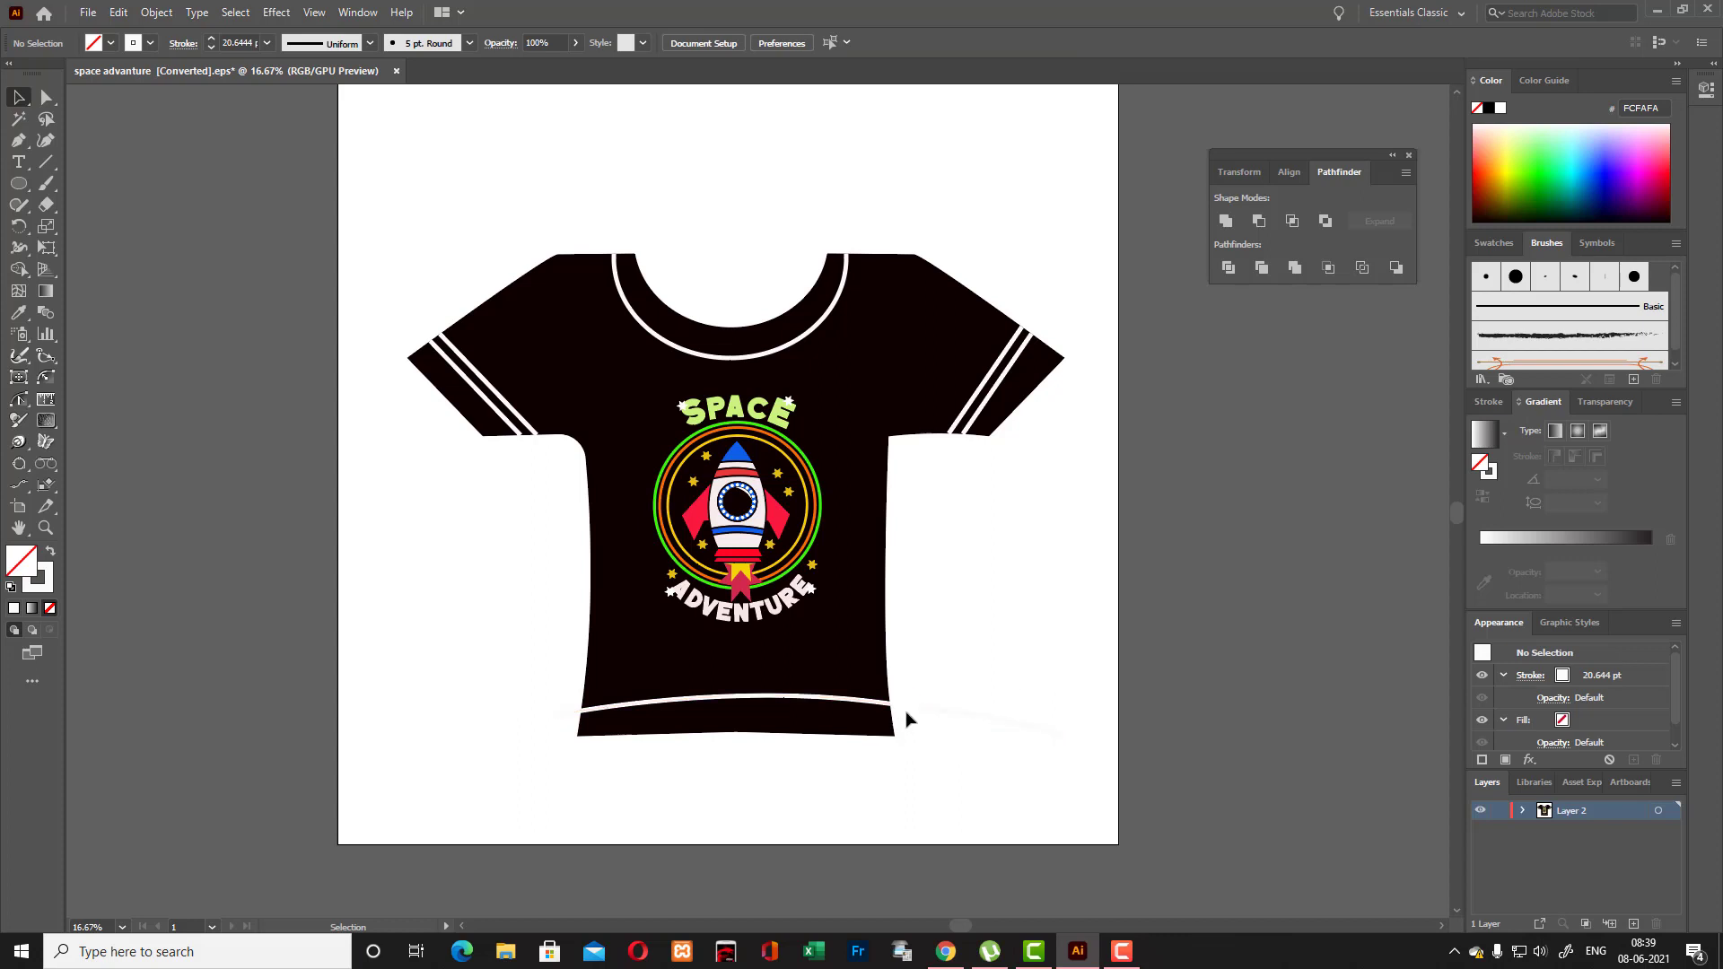
drag(911, 716, 897, 715)
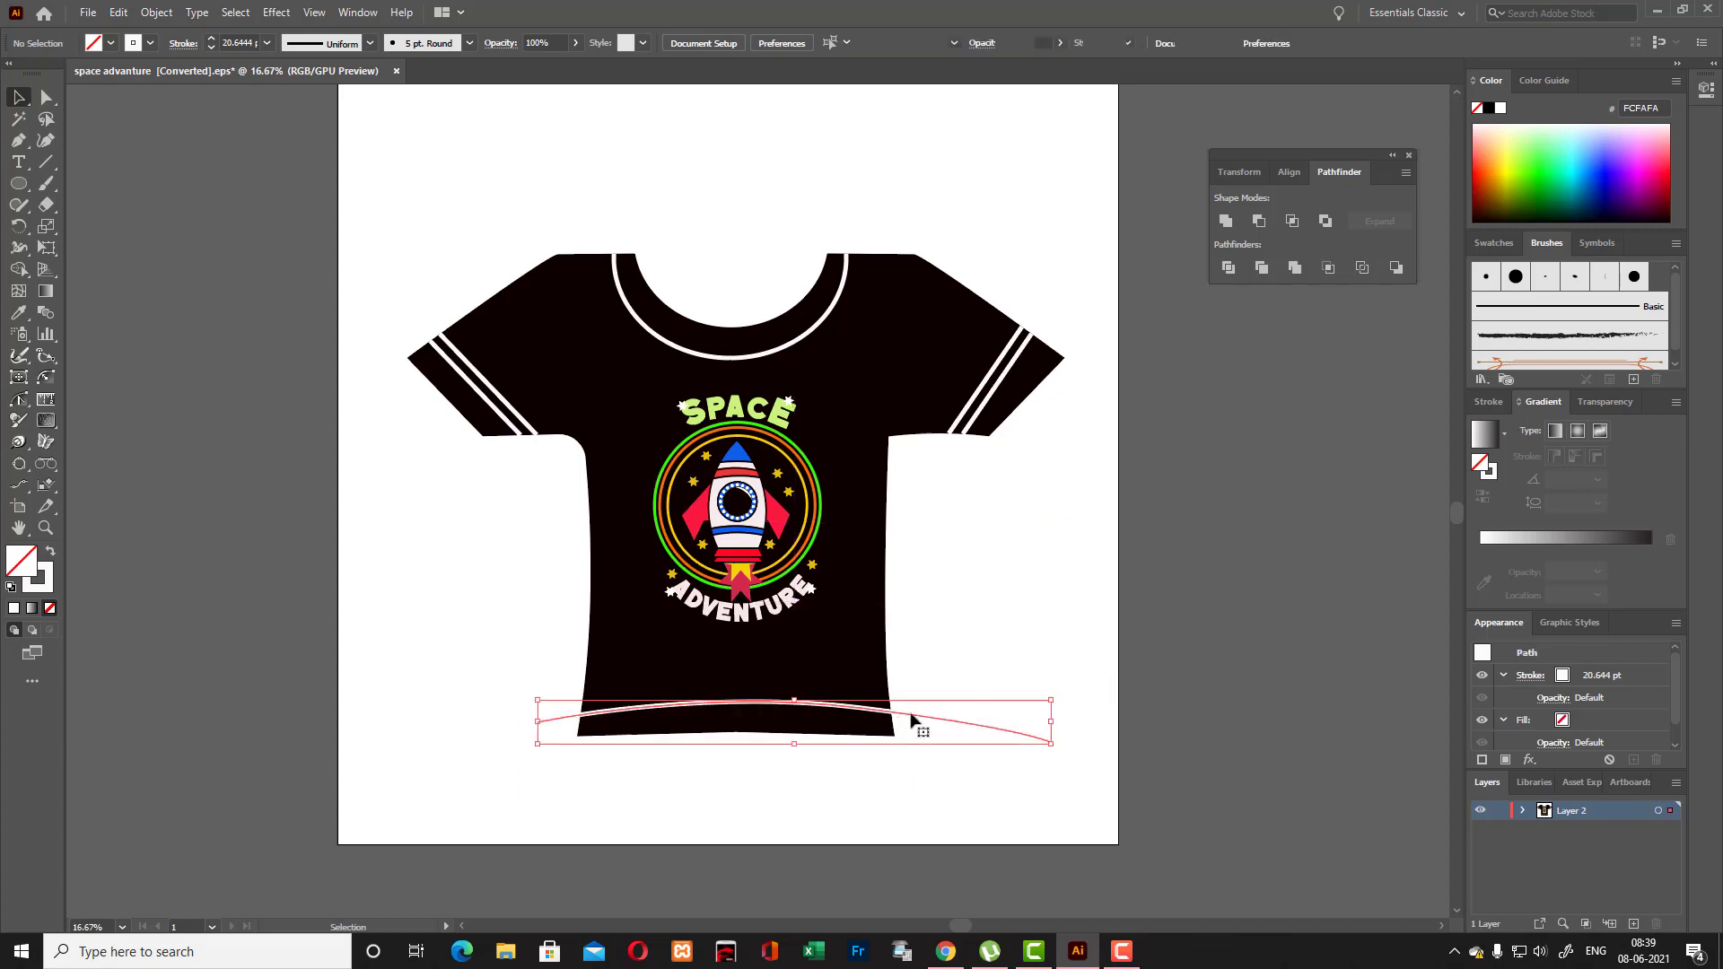
click(1015, 635)
Trim the hem line's ends outside the shirt with the Shape Builder tool.
drag(431, 180, 924, 808)
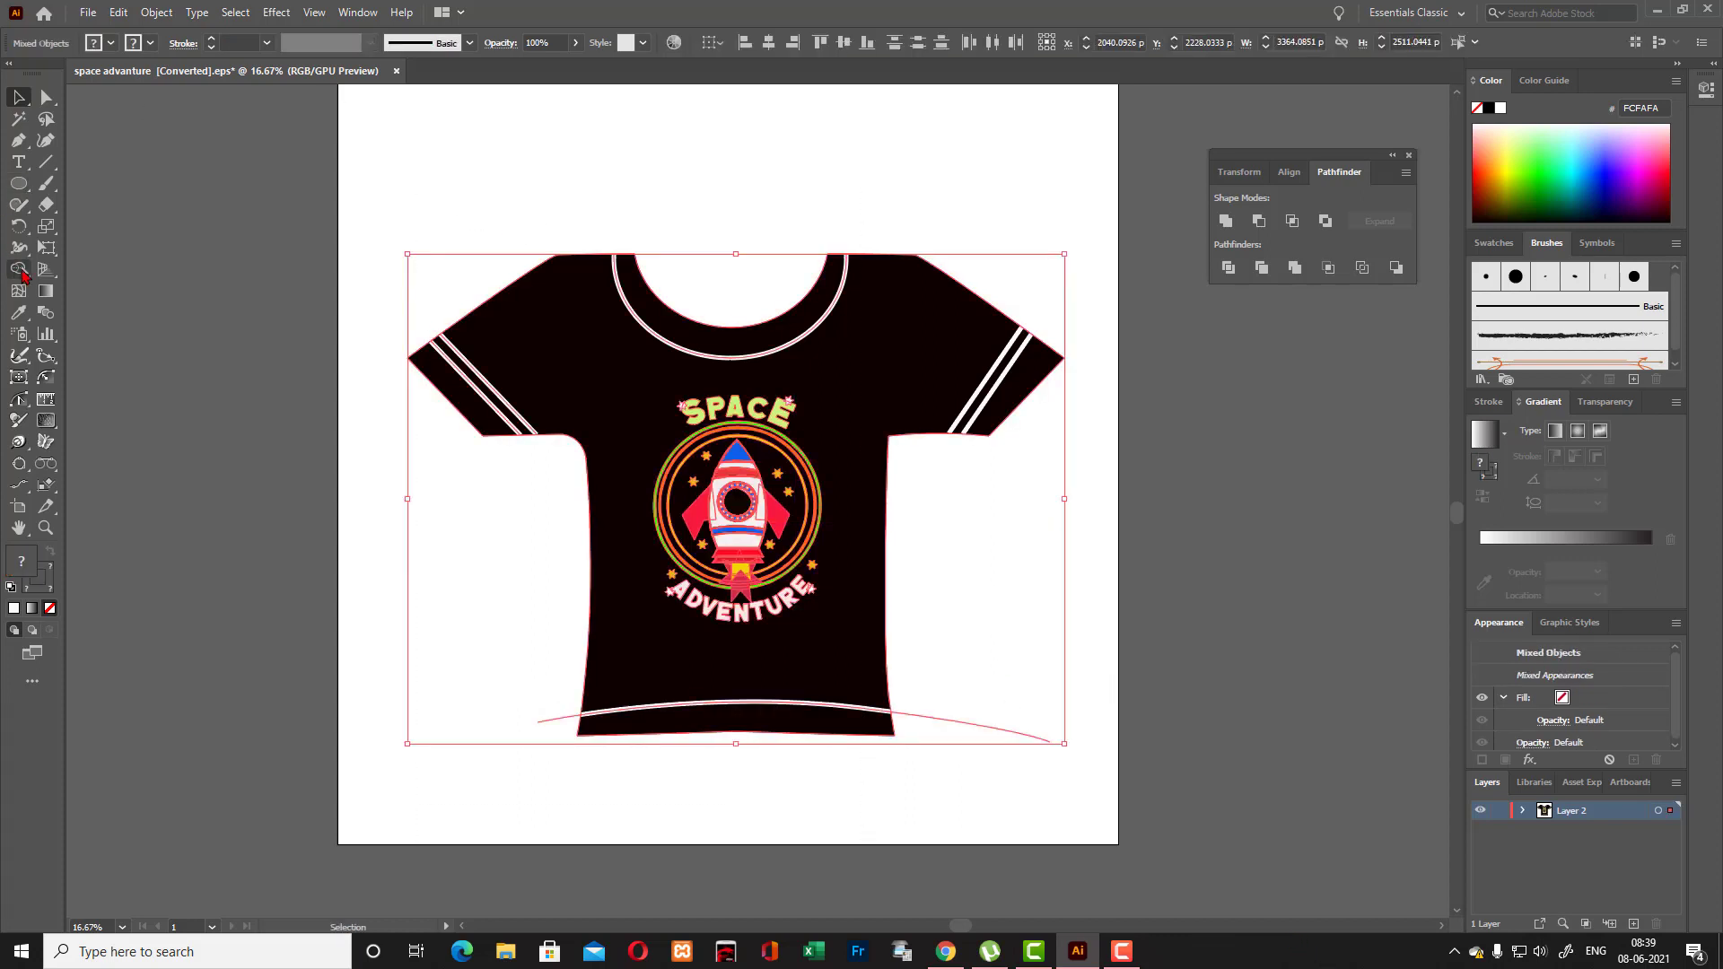
click(19, 269)
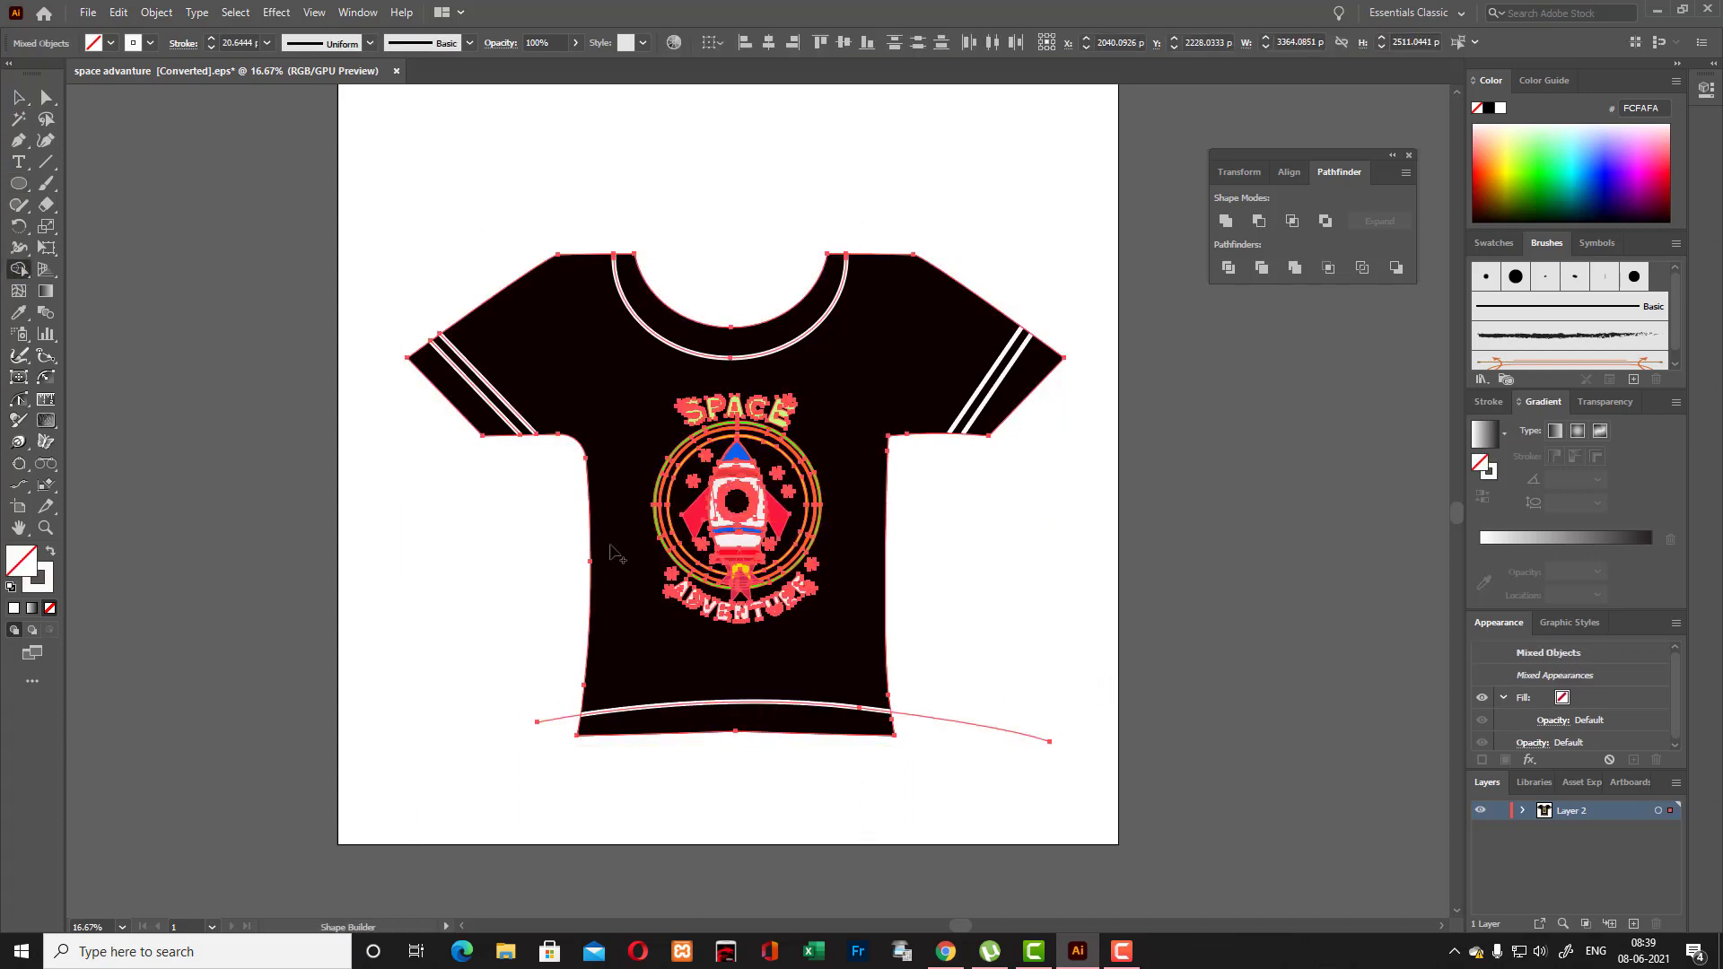
alt+click(975, 728)
click(19, 97)
click(404, 184)
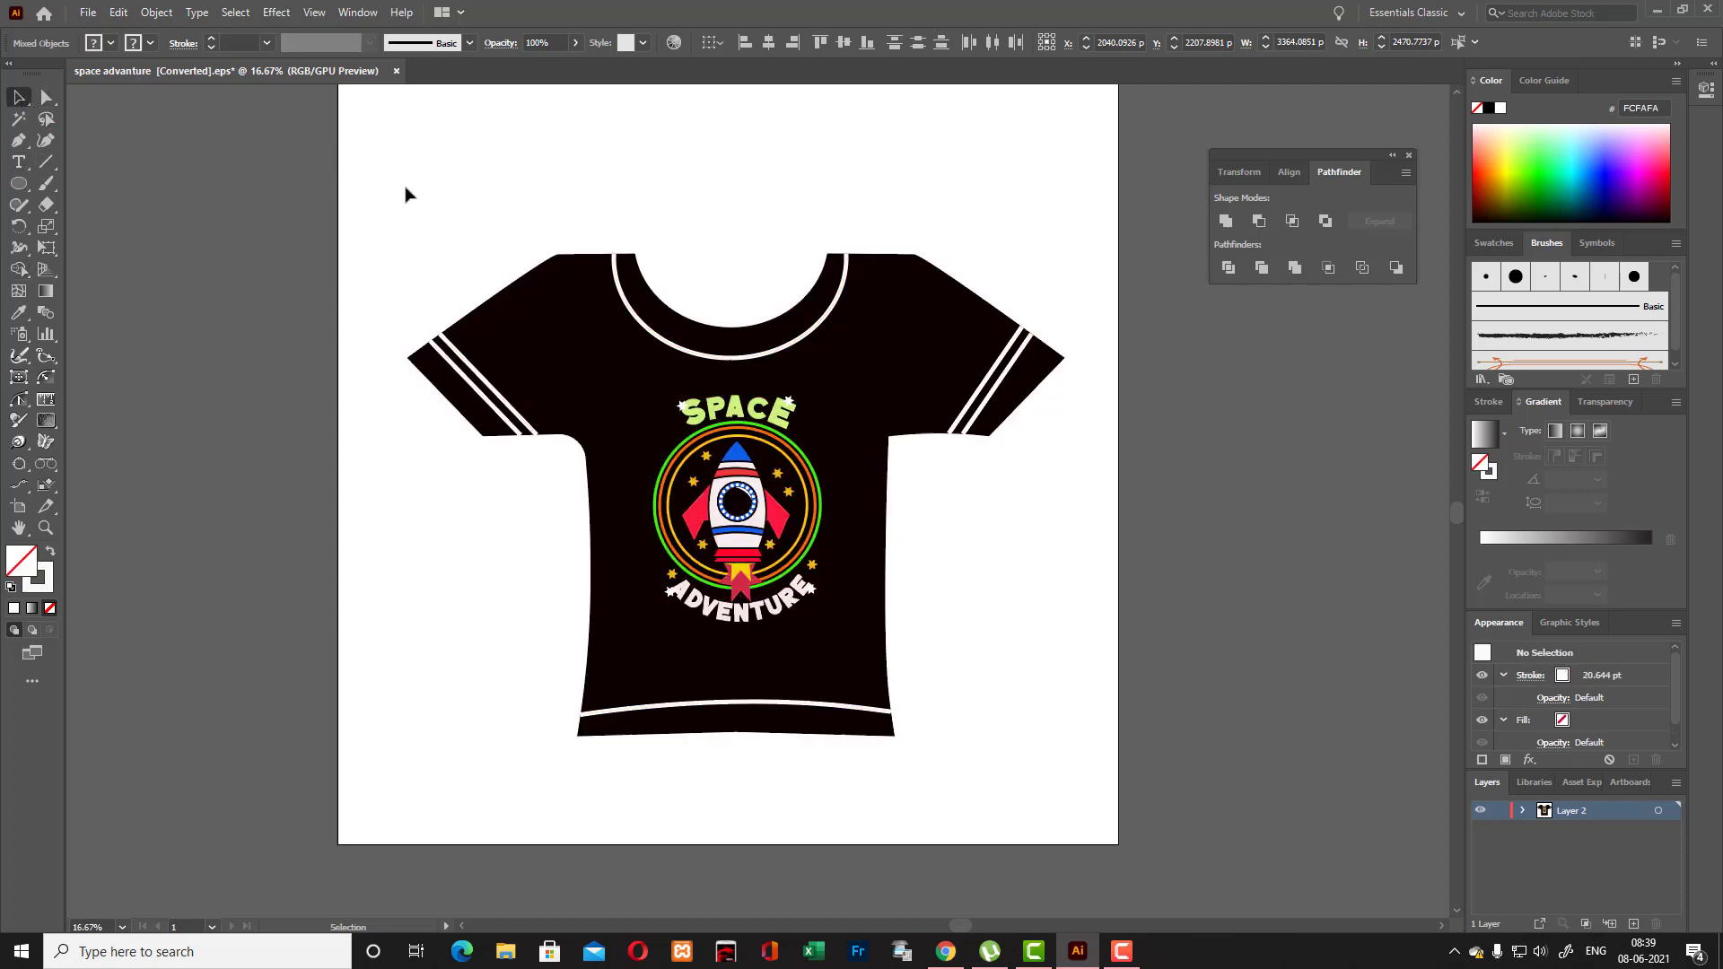
Select the whole T-shirt mockup and move it slightly up on the artboard.
scroll(1003, 561, up, 1)
scroll(1004, 561, up, 3)
drag(400, 238, 1116, 862)
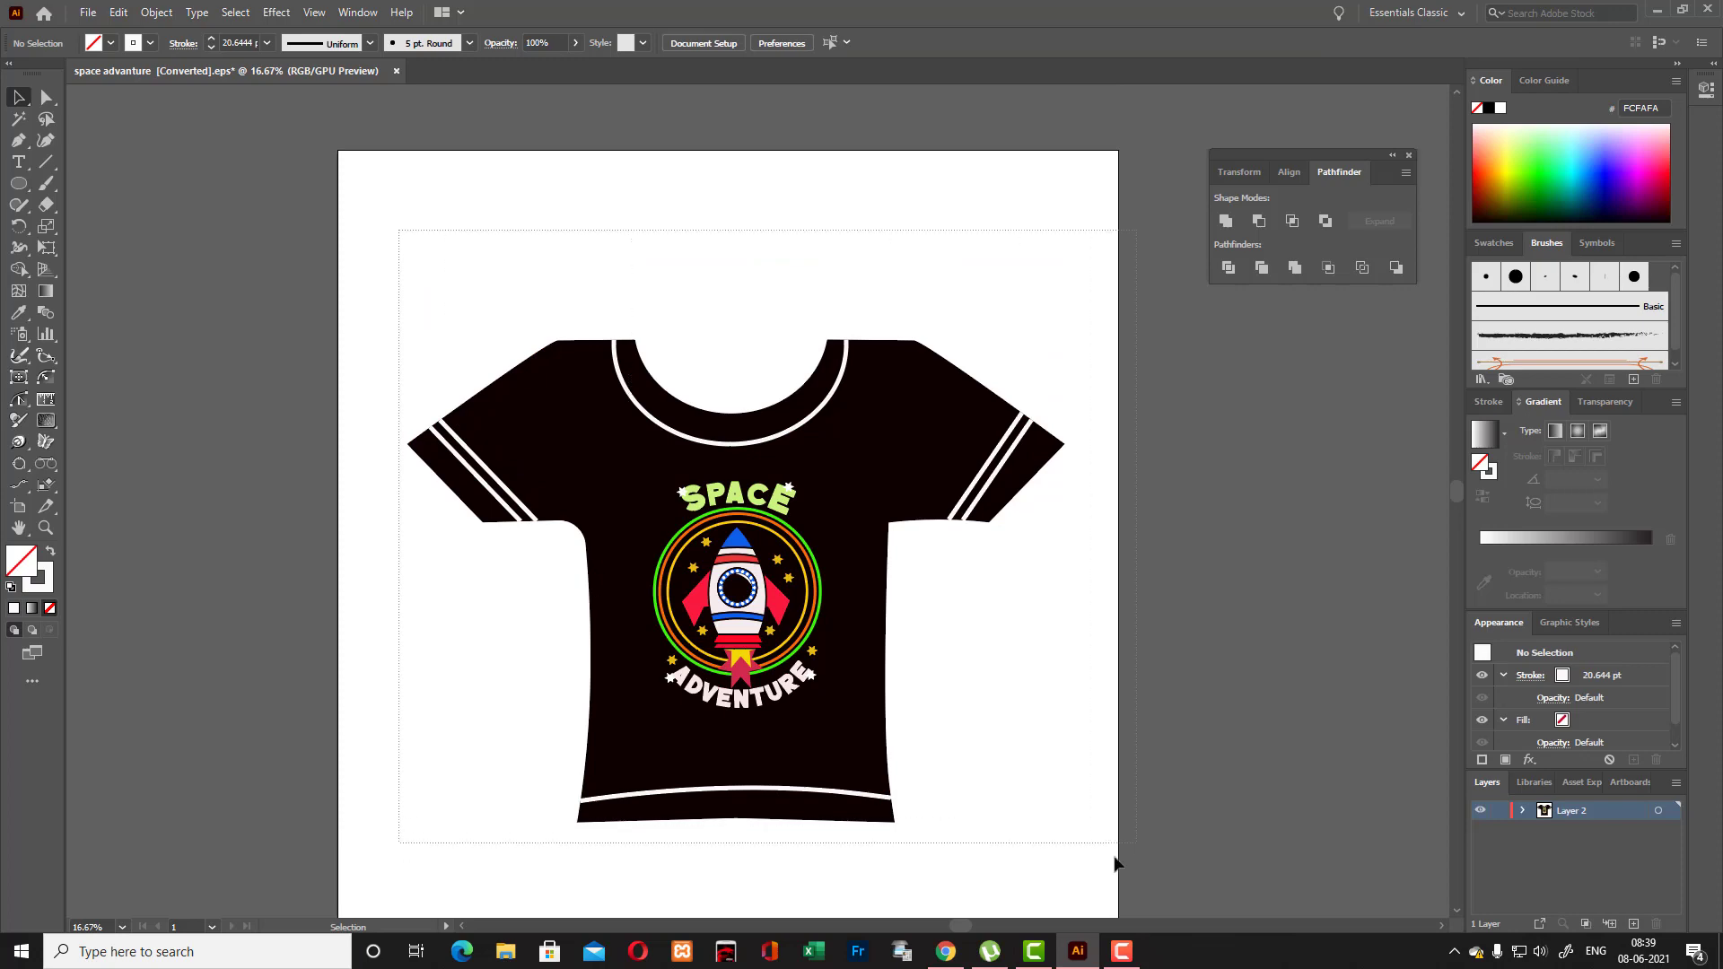
drag(838, 750, 843, 700)
click(977, 841)
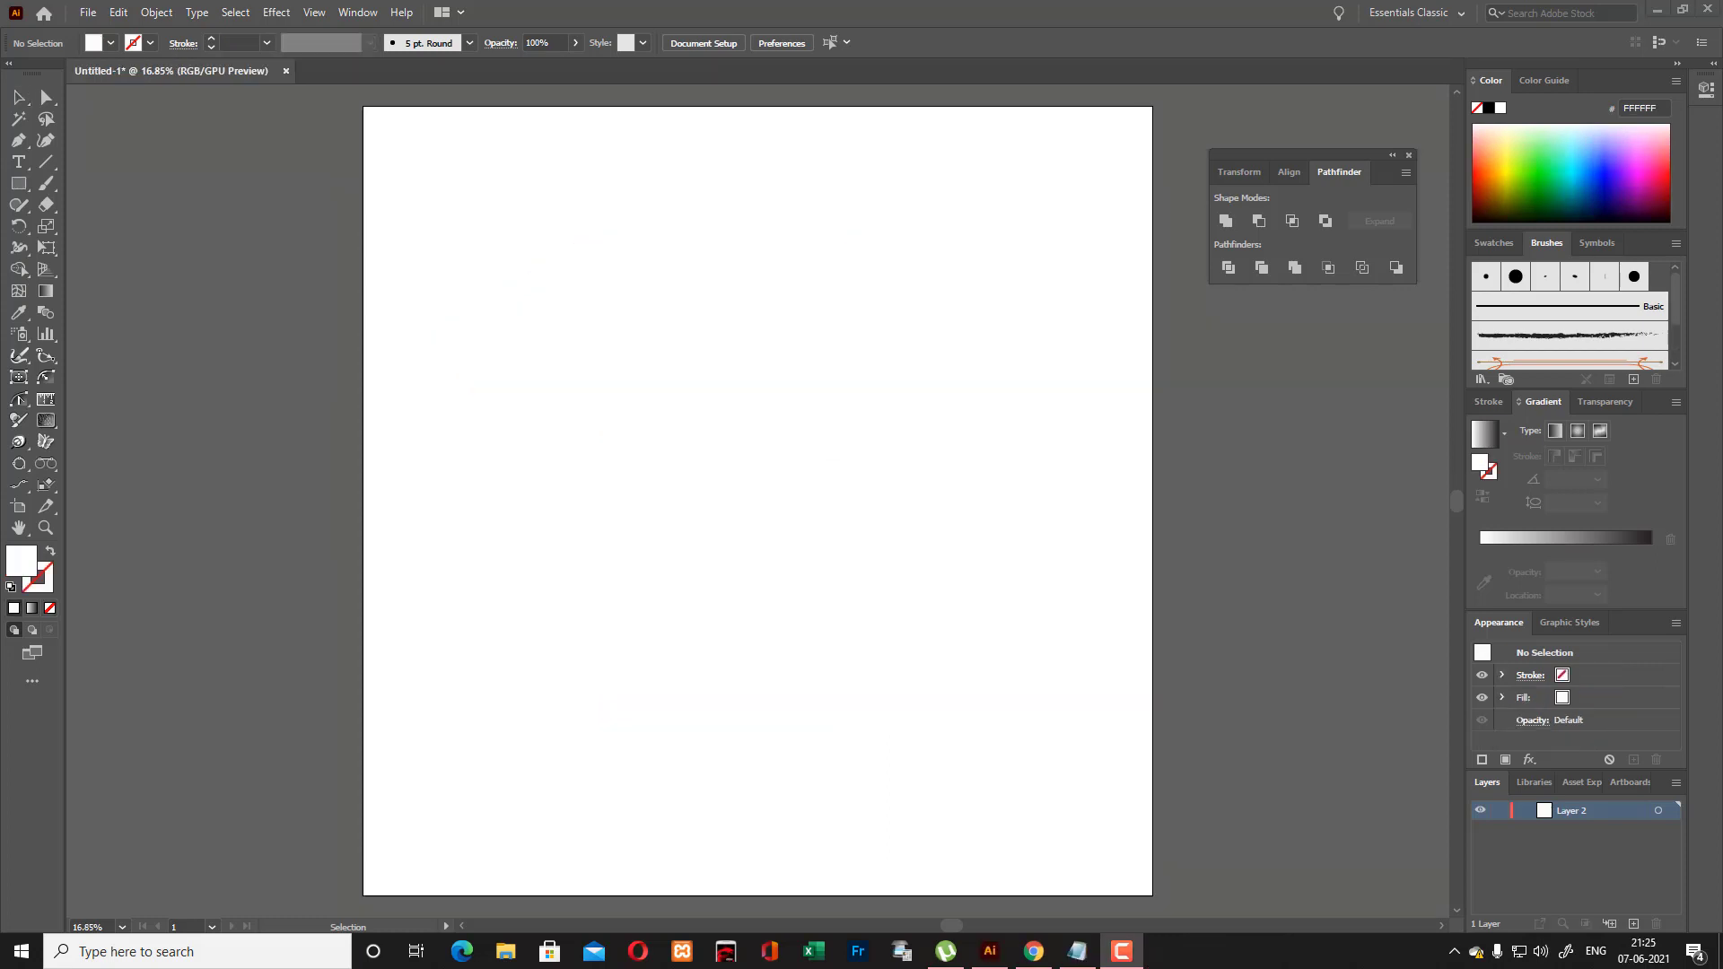
Draw an unfilled circle about 1845 px across with a near-black 0F0101 stroke on the blank artboard.
drag(19, 183, 90, 226)
click(50, 551)
double_click(37, 577)
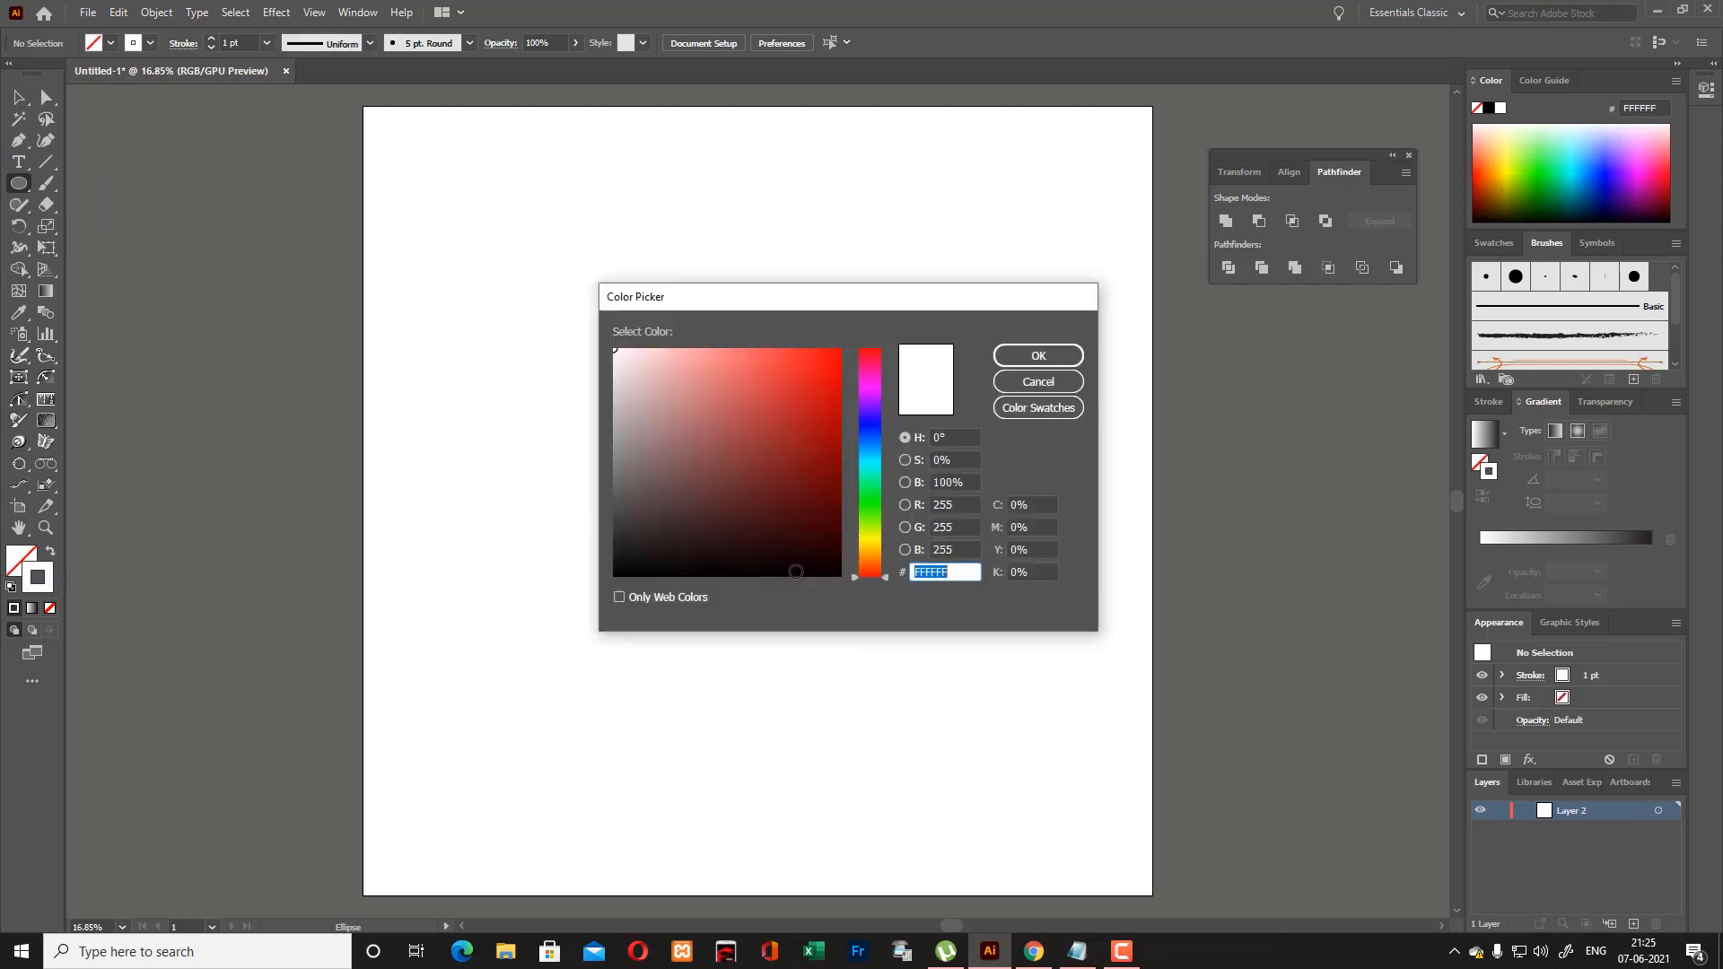
click(795, 571)
click(1034, 354)
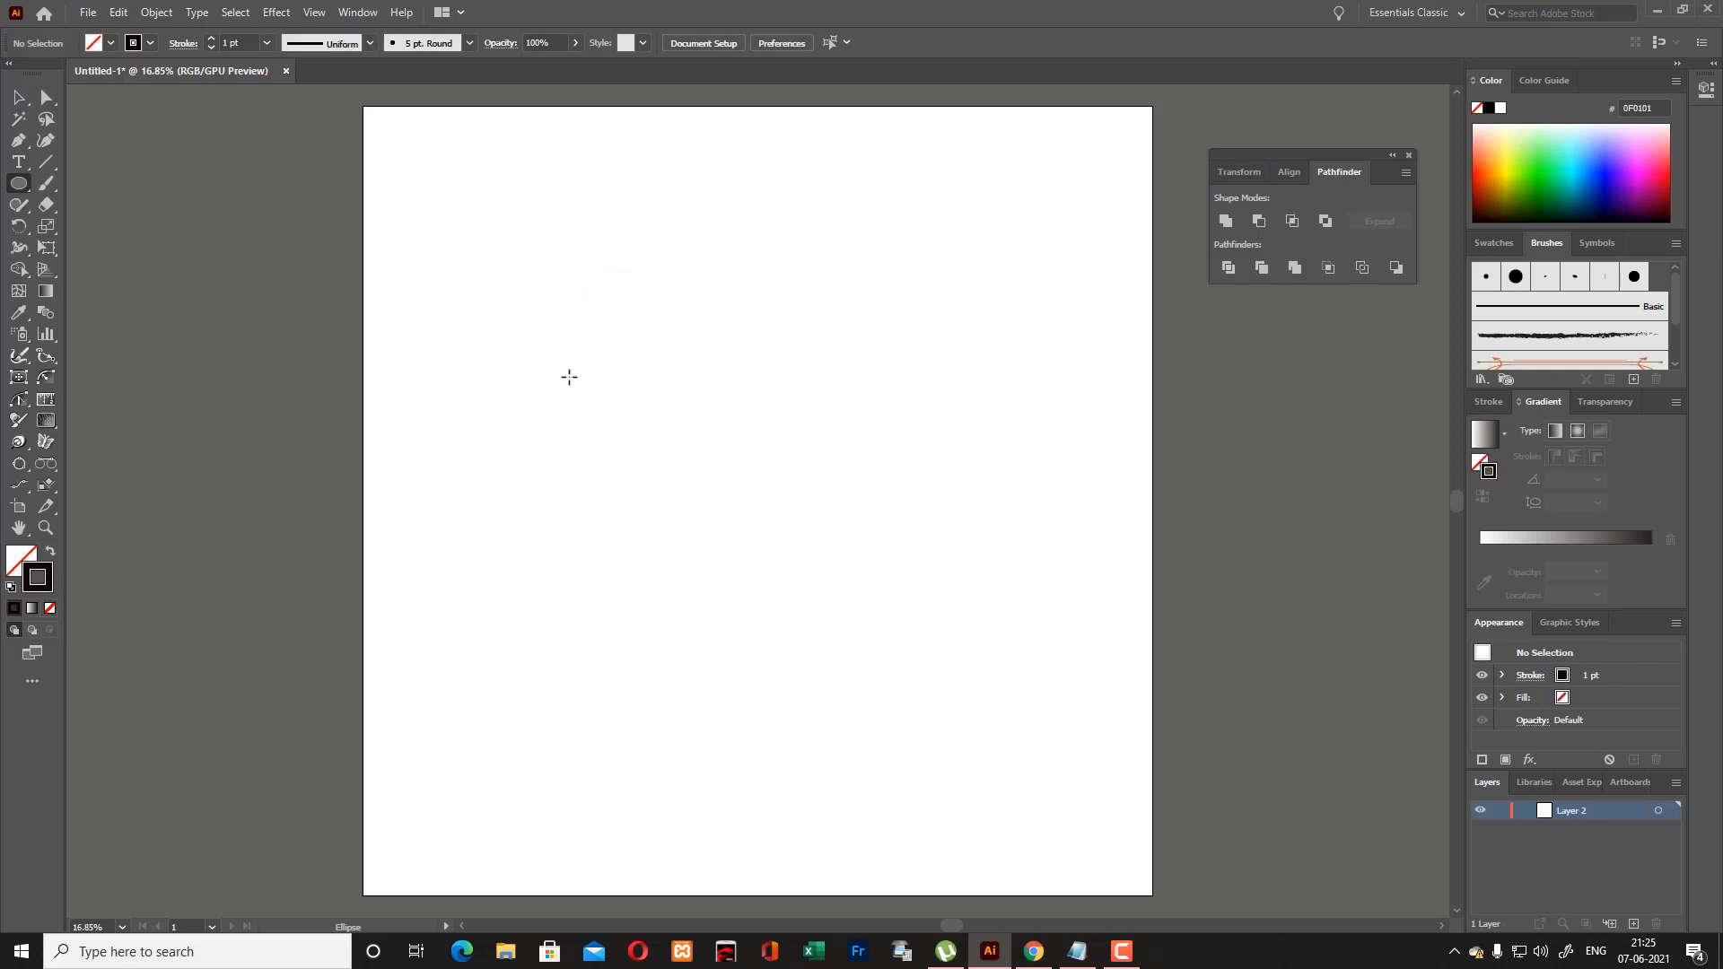
drag(627, 344, 809, 526)
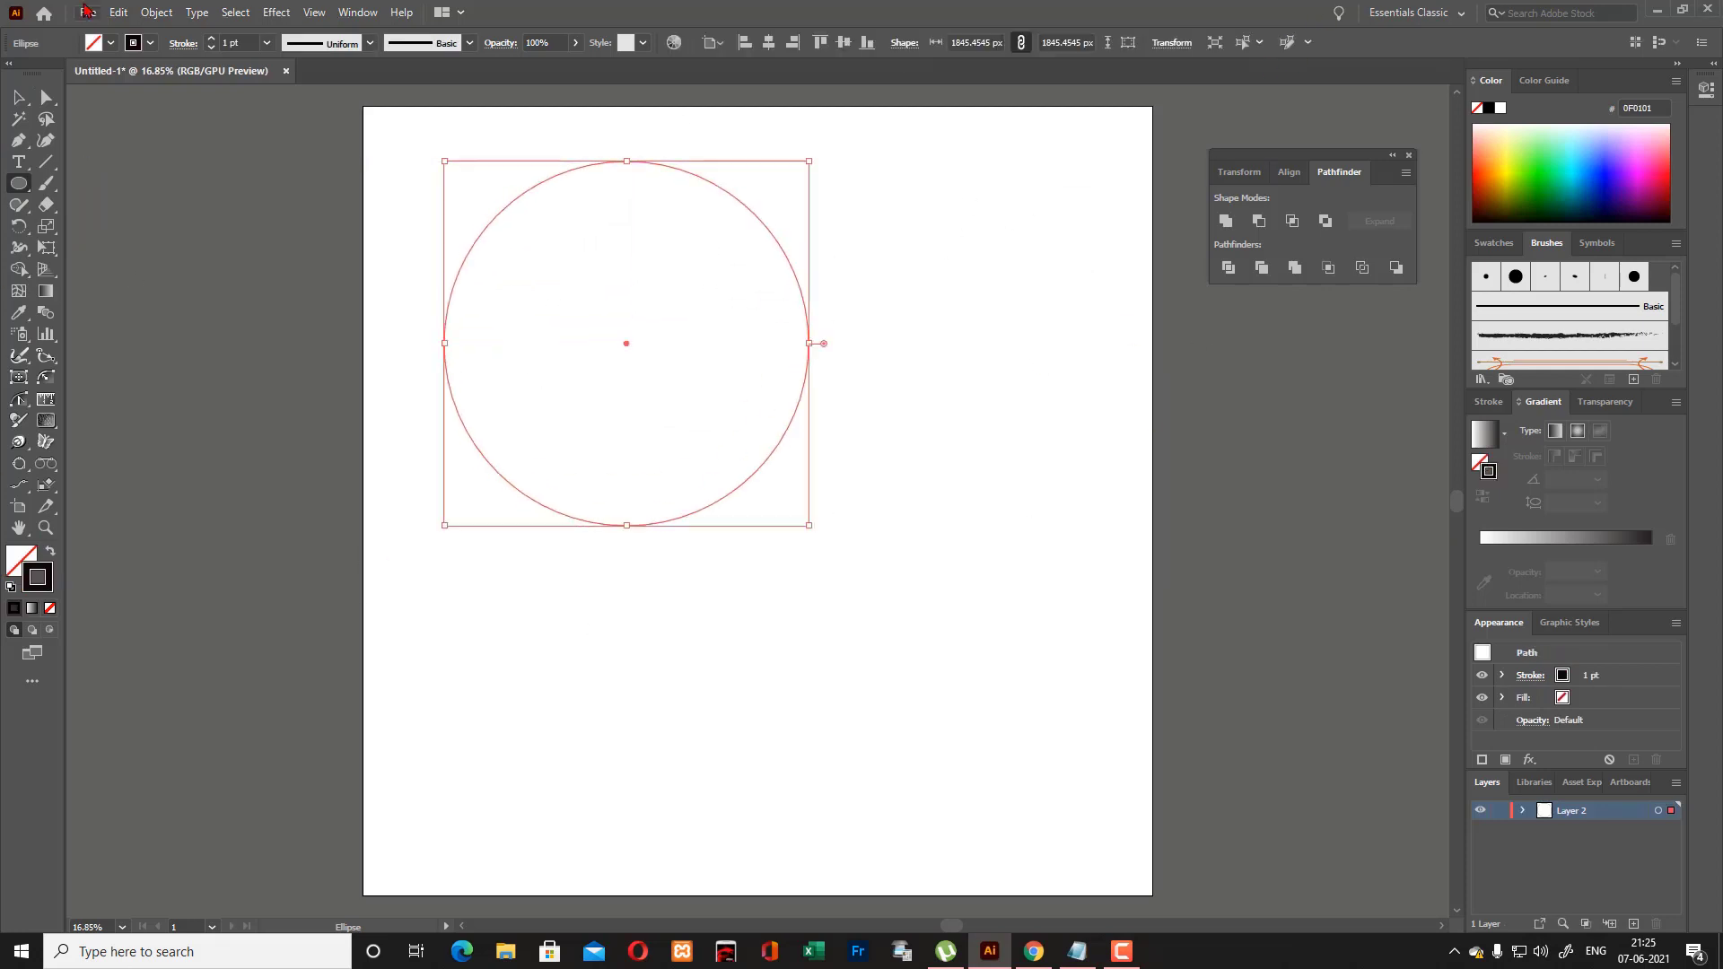
Duplicate the circle to the side and set its stroke weight to 15 pt.
click(19, 97)
click(800, 422)
mouse_move(562, 172)
mouse_down()
mouse_move(658, 281)
mouse_move(935, 264)
mouse_up()
click(239, 42)
text(15)
key(Return)
Adjust the overlap of the two circles, intersect them into a pointed lens and rotate the lens slightly.
shift+click(904, 449)
drag(904, 449, 837, 453)
click(1293, 221)
click(908, 338)
click(804, 353)
drag(843, 293, 840, 292)
click(932, 410)
Draw a rectangle about 950 px wide over the lens's lower tip and subtract it to give a flat base.
drag(19, 184, 100, 184)
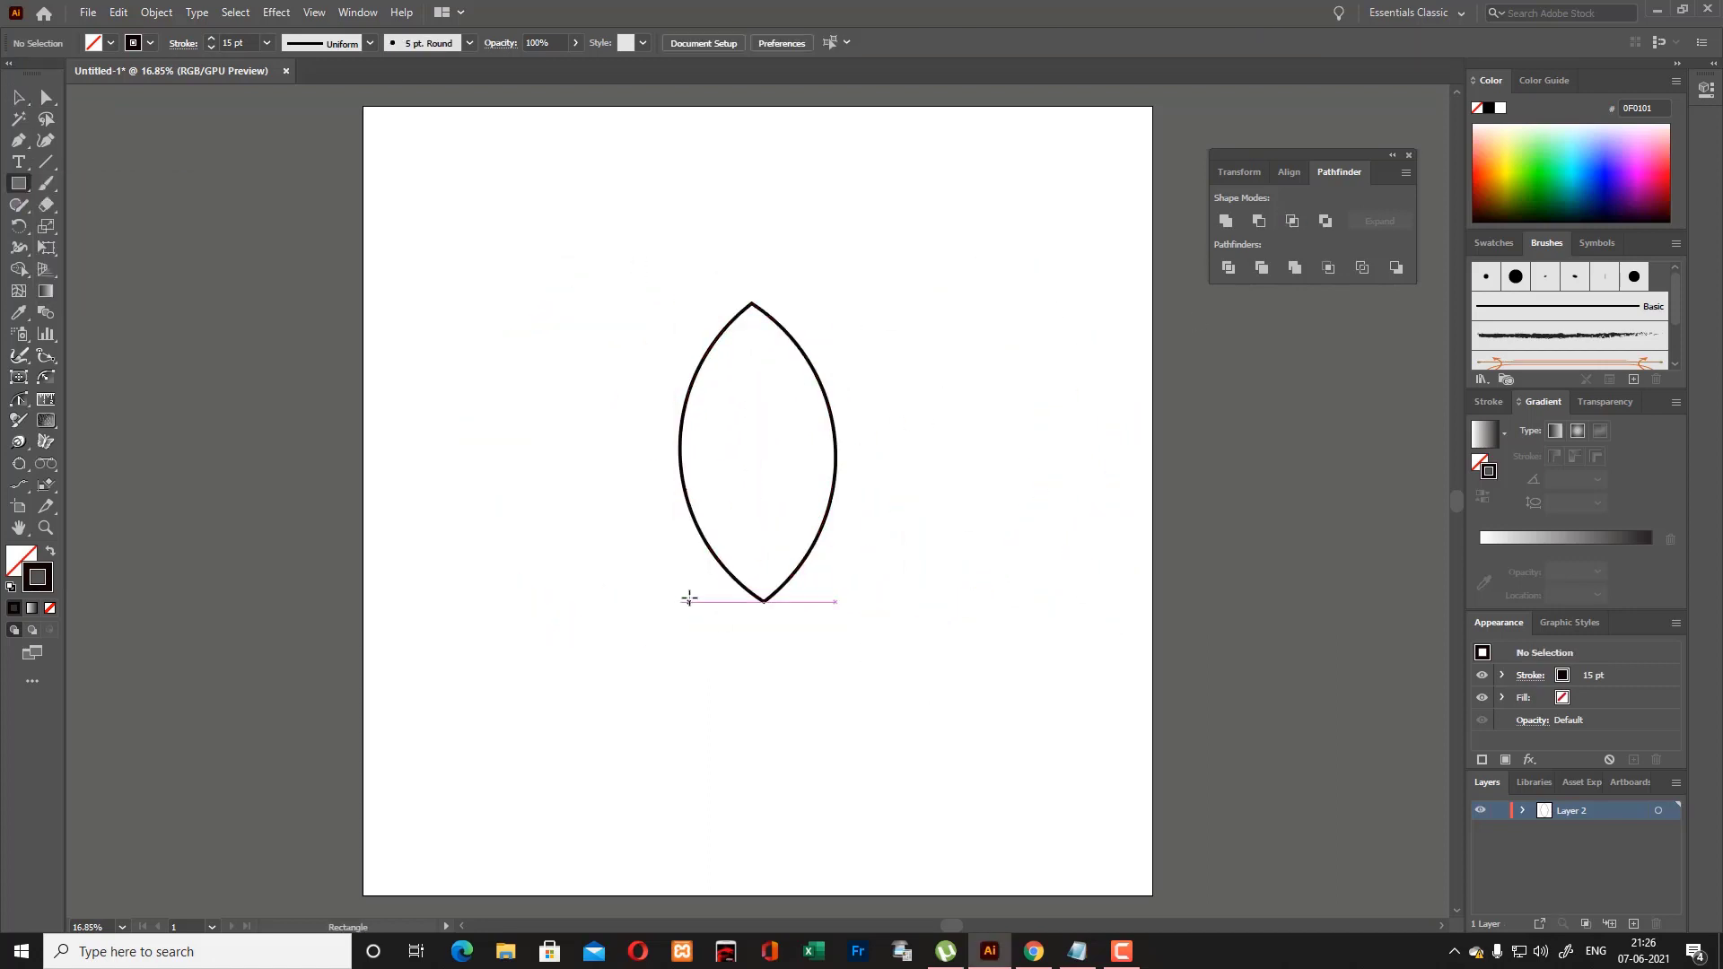
drag(668, 540, 855, 634)
click(51, 551)
click(18, 97)
drag(523, 252, 936, 640)
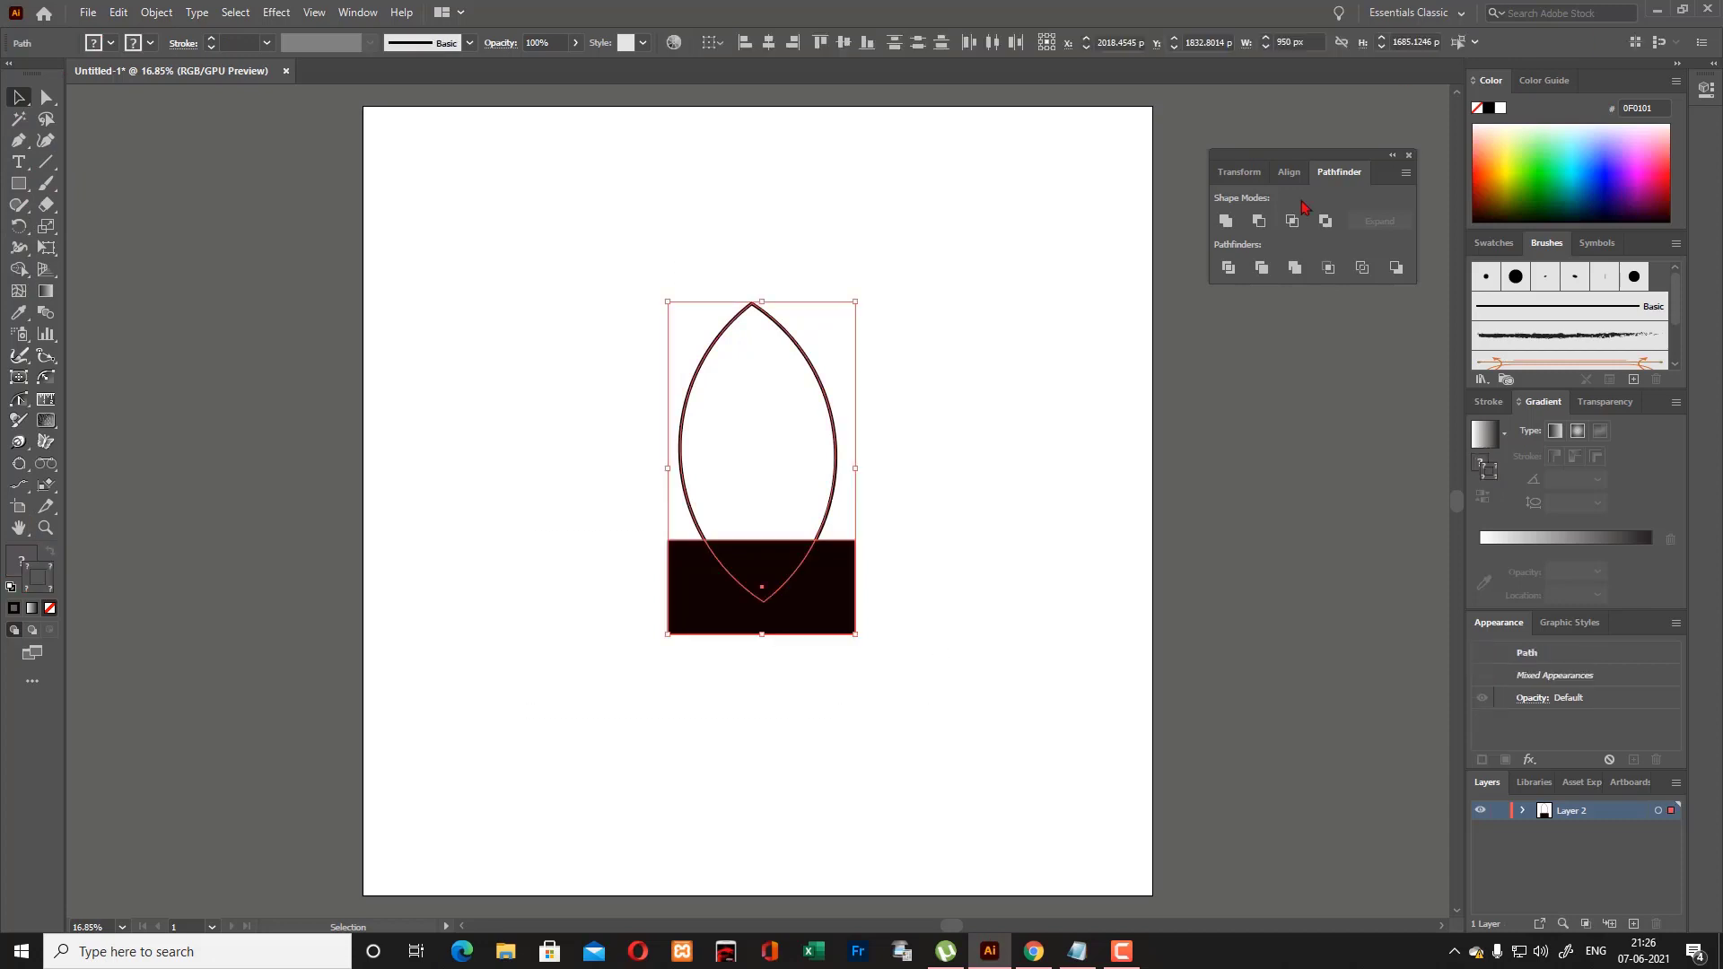
click(1259, 221)
click(969, 296)
Move the rocket body's top anchor to centre it over the base and stretch the body downwards.
click(799, 353)
key(shift+grave)
drag(752, 303, 757, 296)
key(v)
click(757, 542)
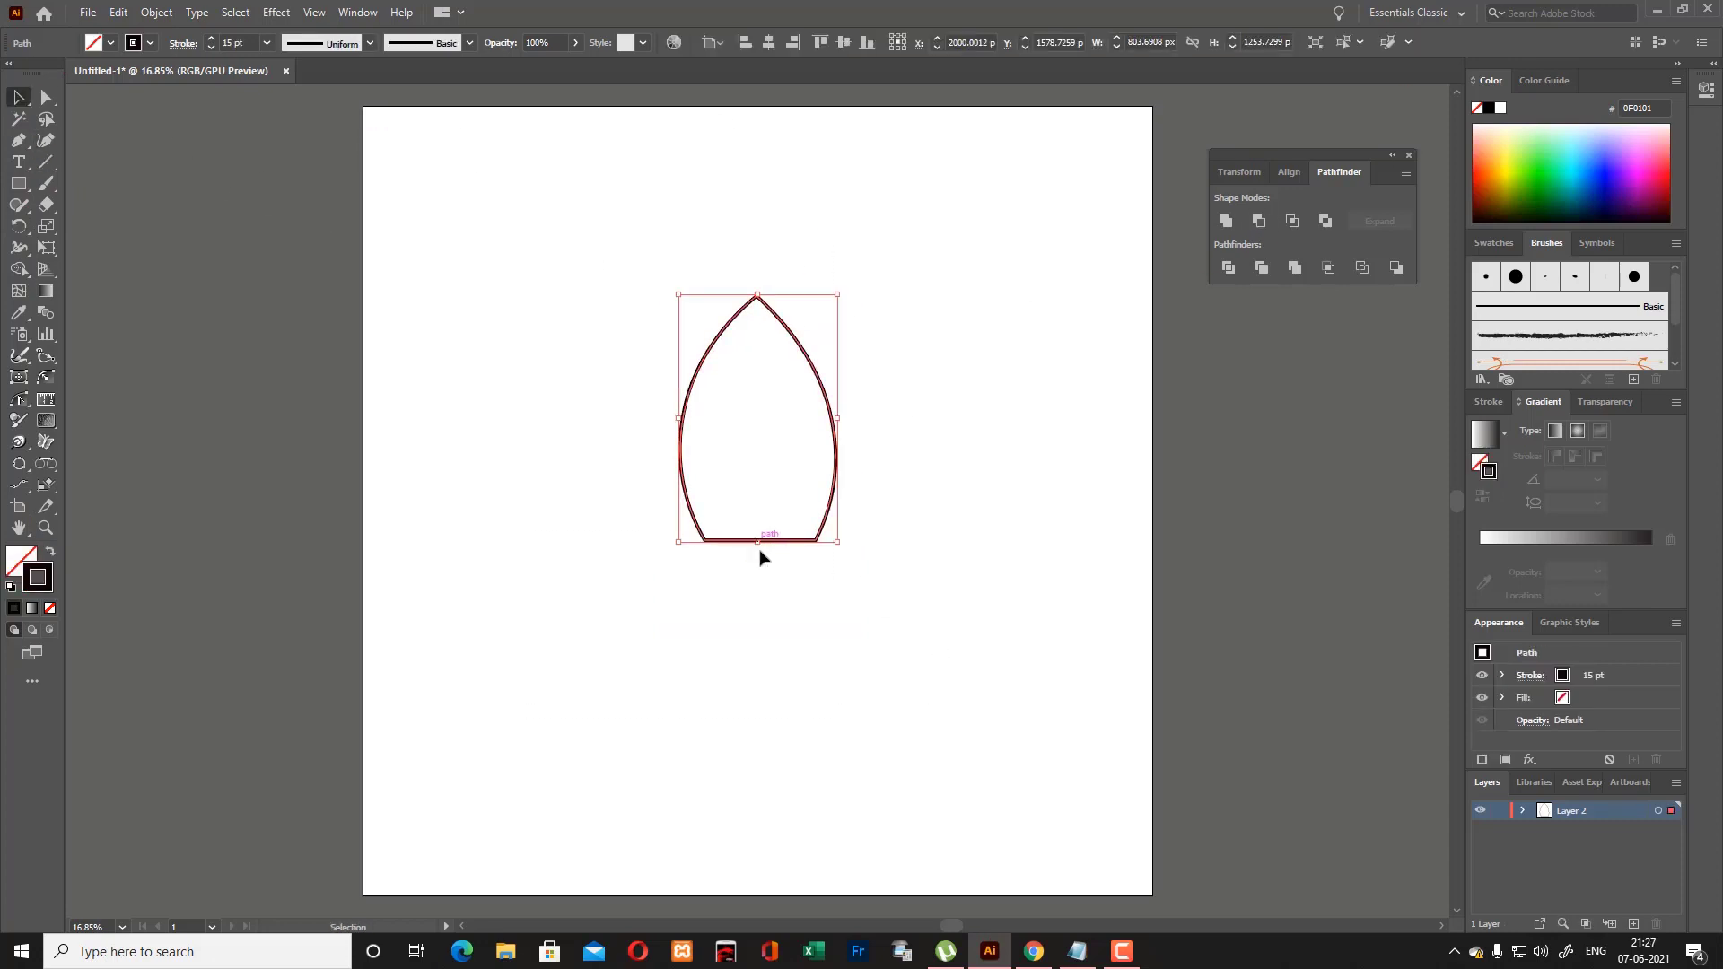
drag(757, 544, 758, 619)
click(910, 530)
Draw two arched lines, one below the other, across the upper rocket body with the Pen tool.
click(18, 140)
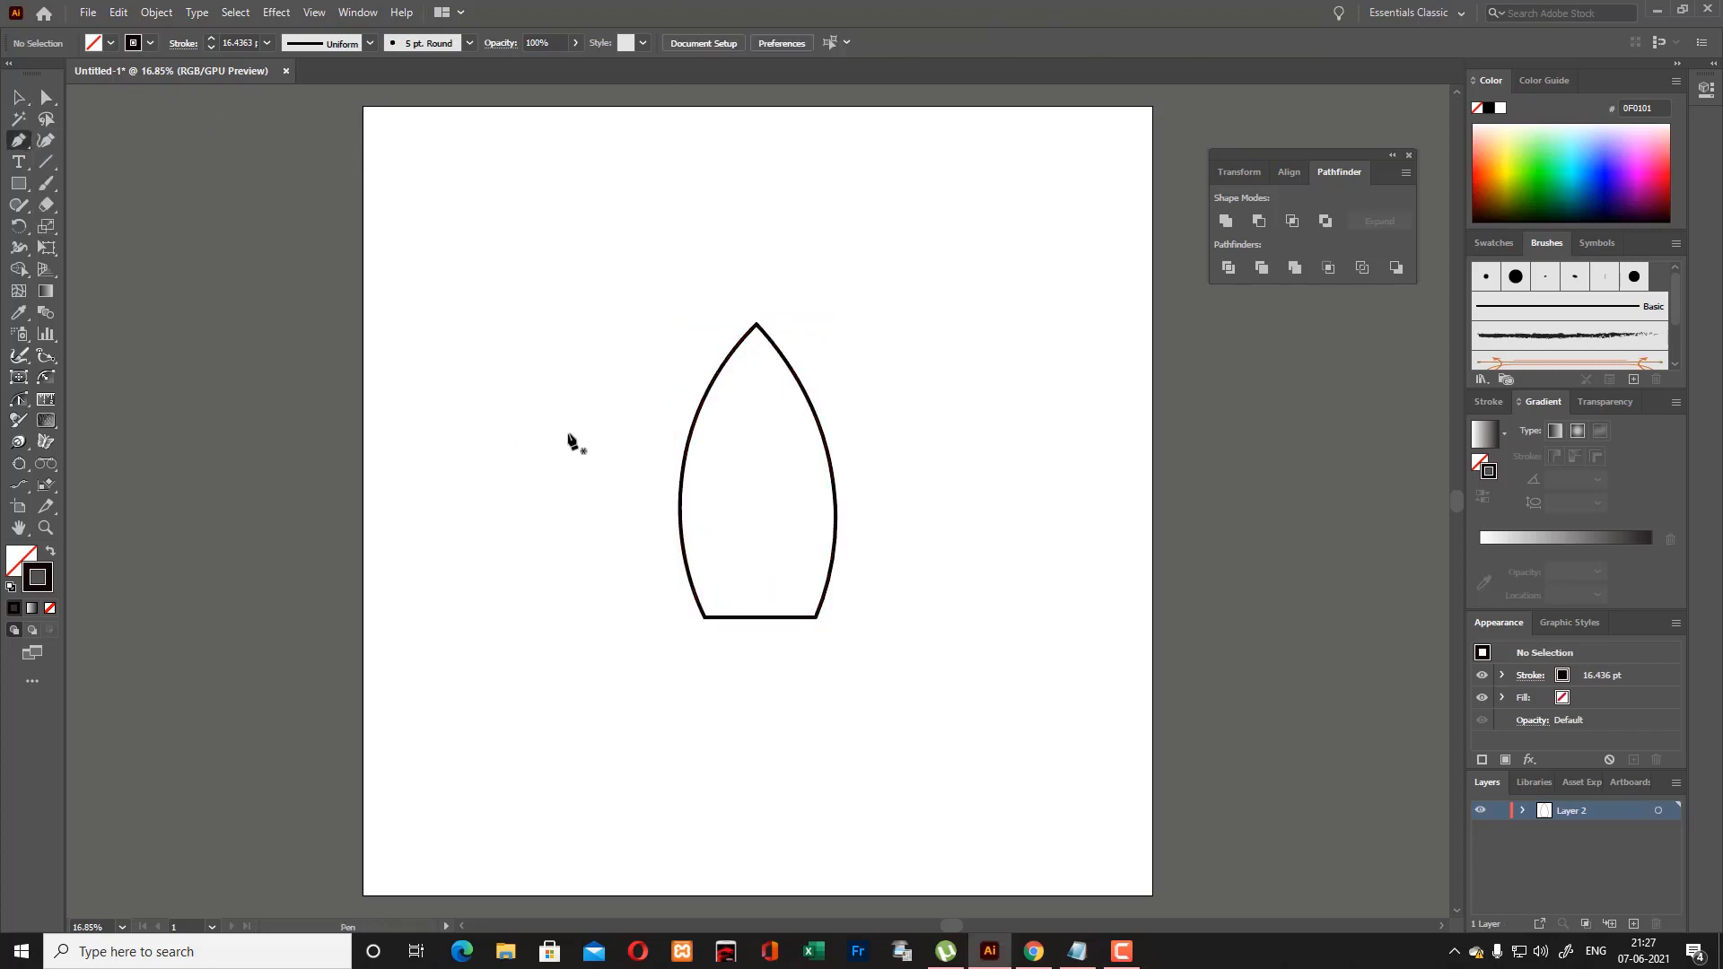
click(646, 397)
drag(870, 399, 993, 439)
ctrl+click(466, 234)
click(656, 438)
drag(767, 428, 875, 437)
click(870, 439)
click(19, 97)
click(448, 223)
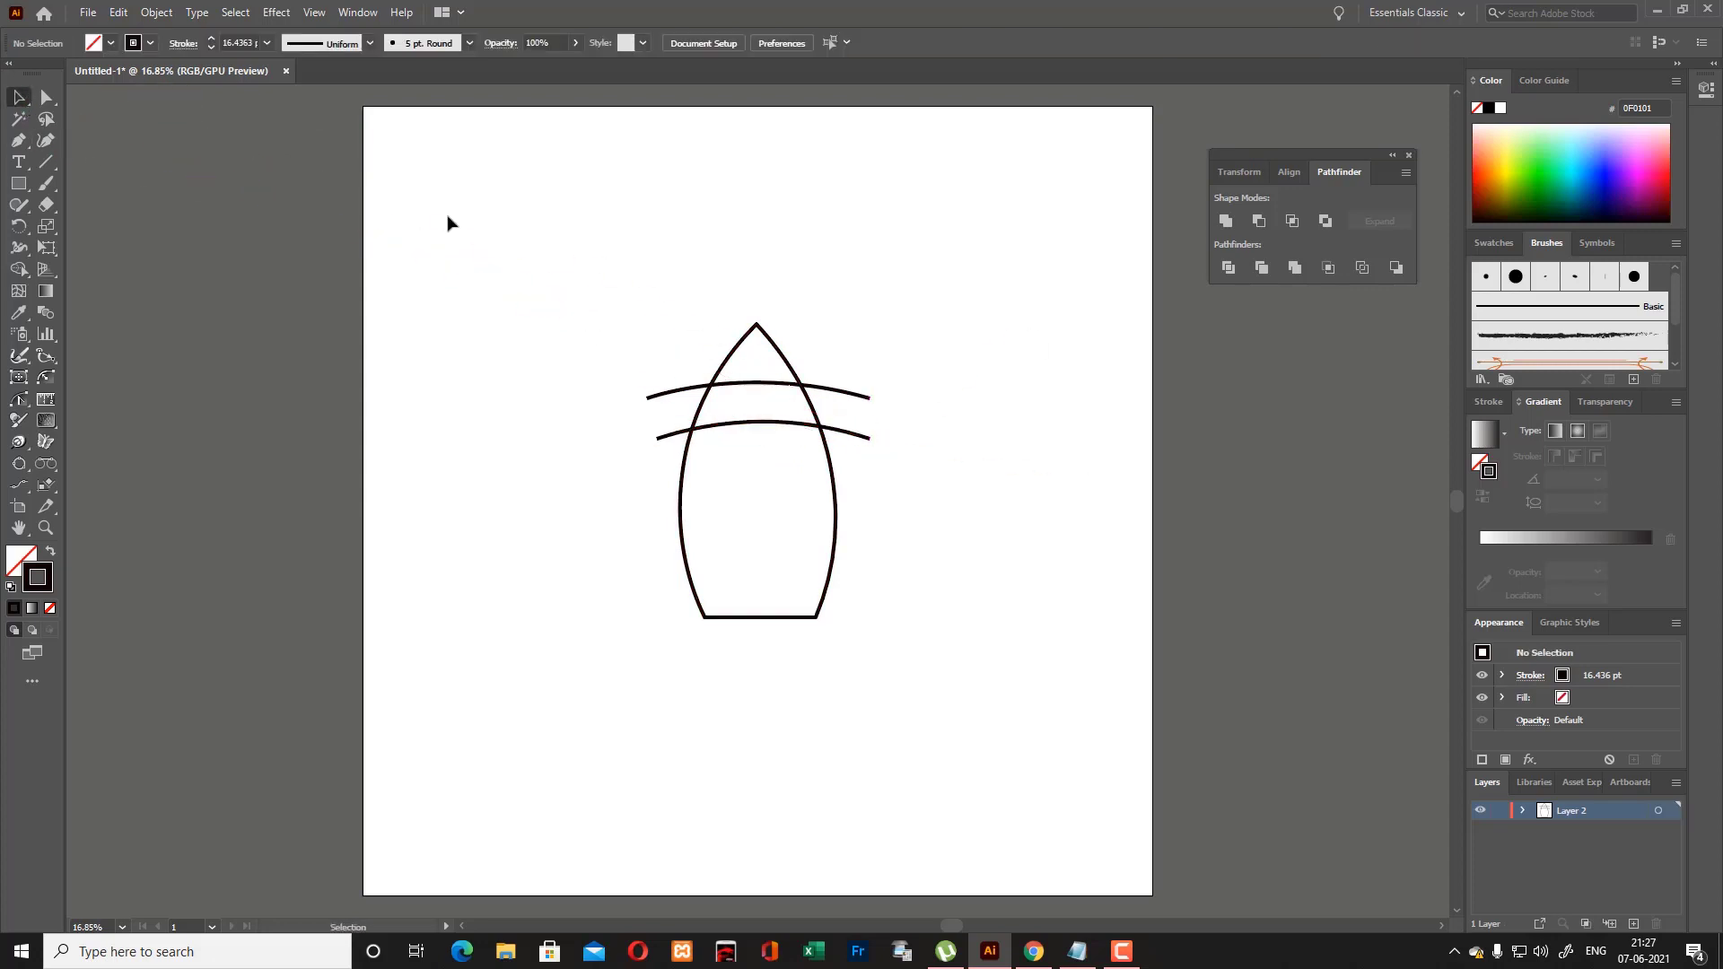
Duplicate the second arched line twice to form a narrow band across the rocket body near its base.
drag(743, 423, 733, 558)
drag(748, 558, 753, 576)
click(890, 515)
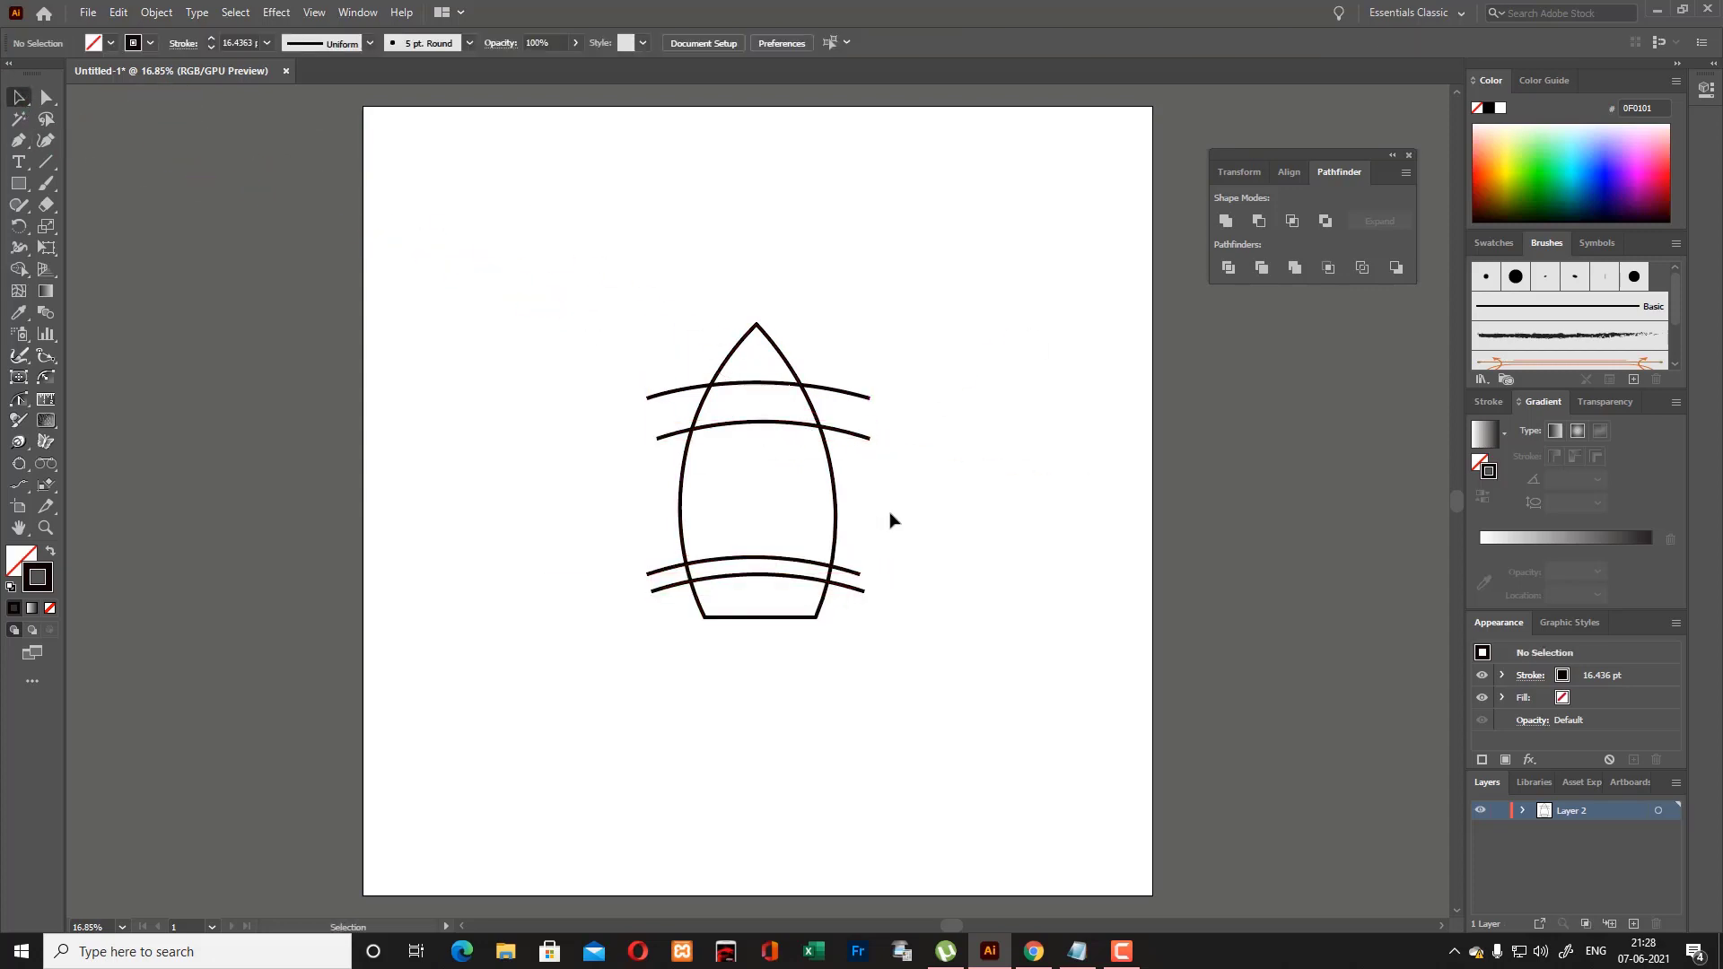
Trim the overhanging ends of all four arched lines flush with the rocket body using Shape Builder.
drag(806, 635, 588, 246)
click(19, 269)
alt+click(862, 396)
alt+click(859, 435)
alt+click(666, 435)
alt+click(666, 393)
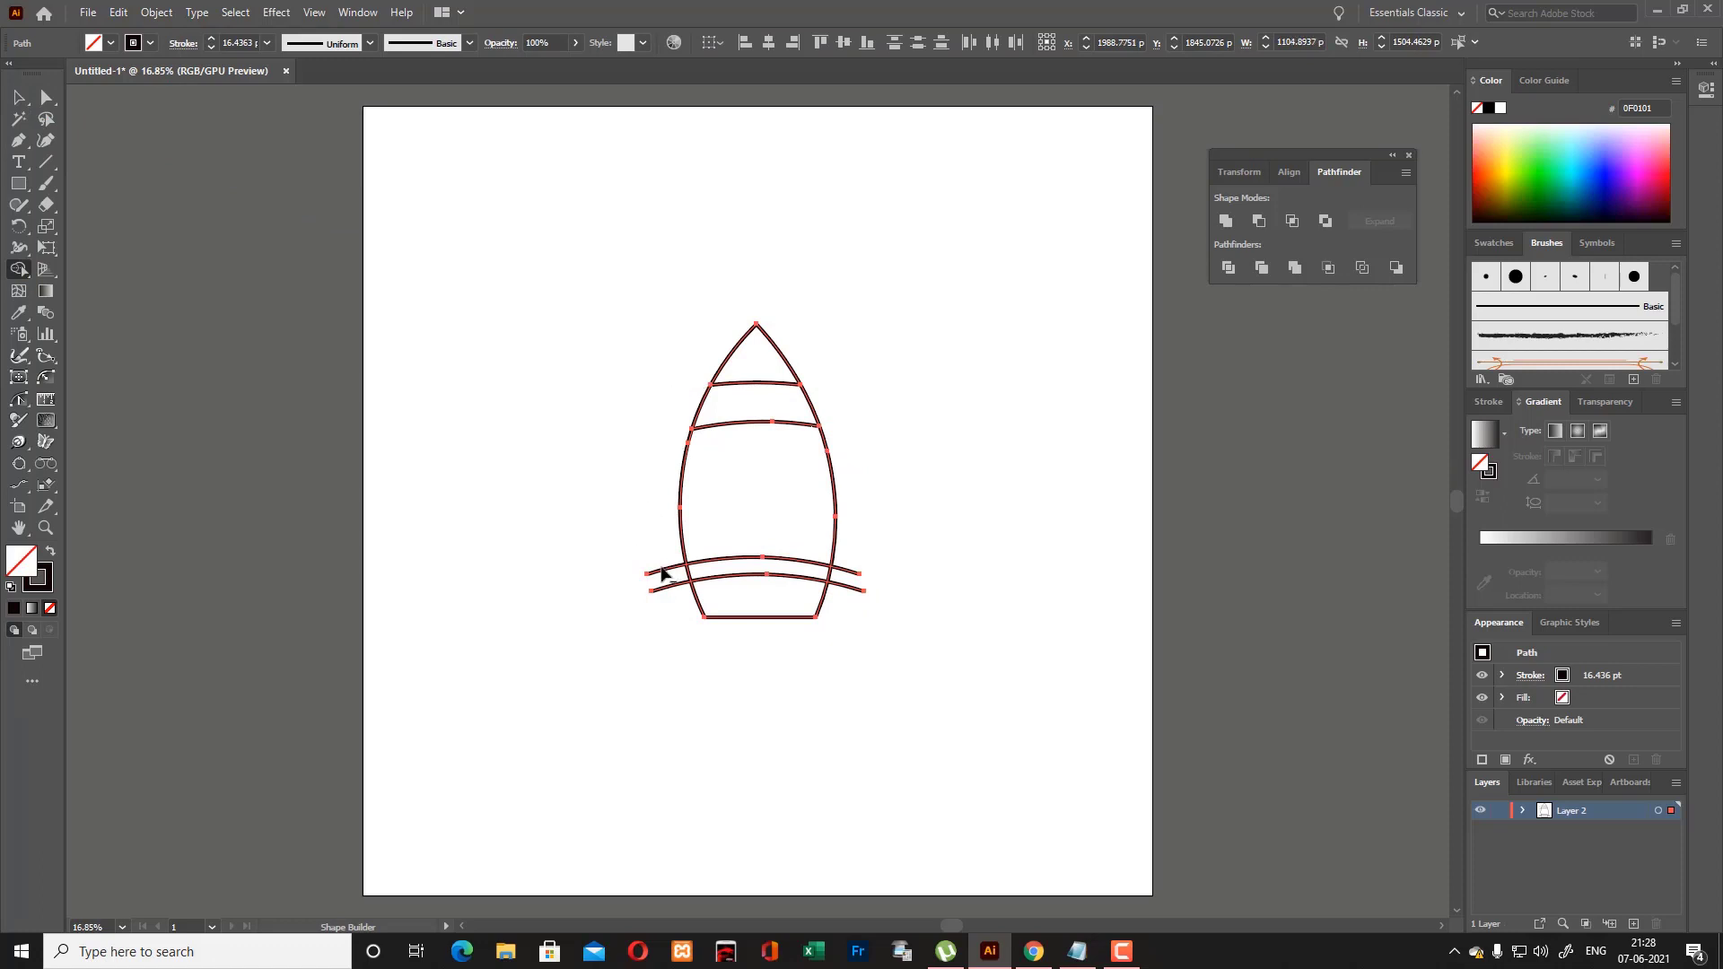
alt+click(664, 585)
alt+click(848, 575)
alt+click(853, 590)
key(v)
click(482, 268)
Draw a circle beside the rocket's nose and place a smaller concentric copy inside it.
drag(33, 186, 90, 227)
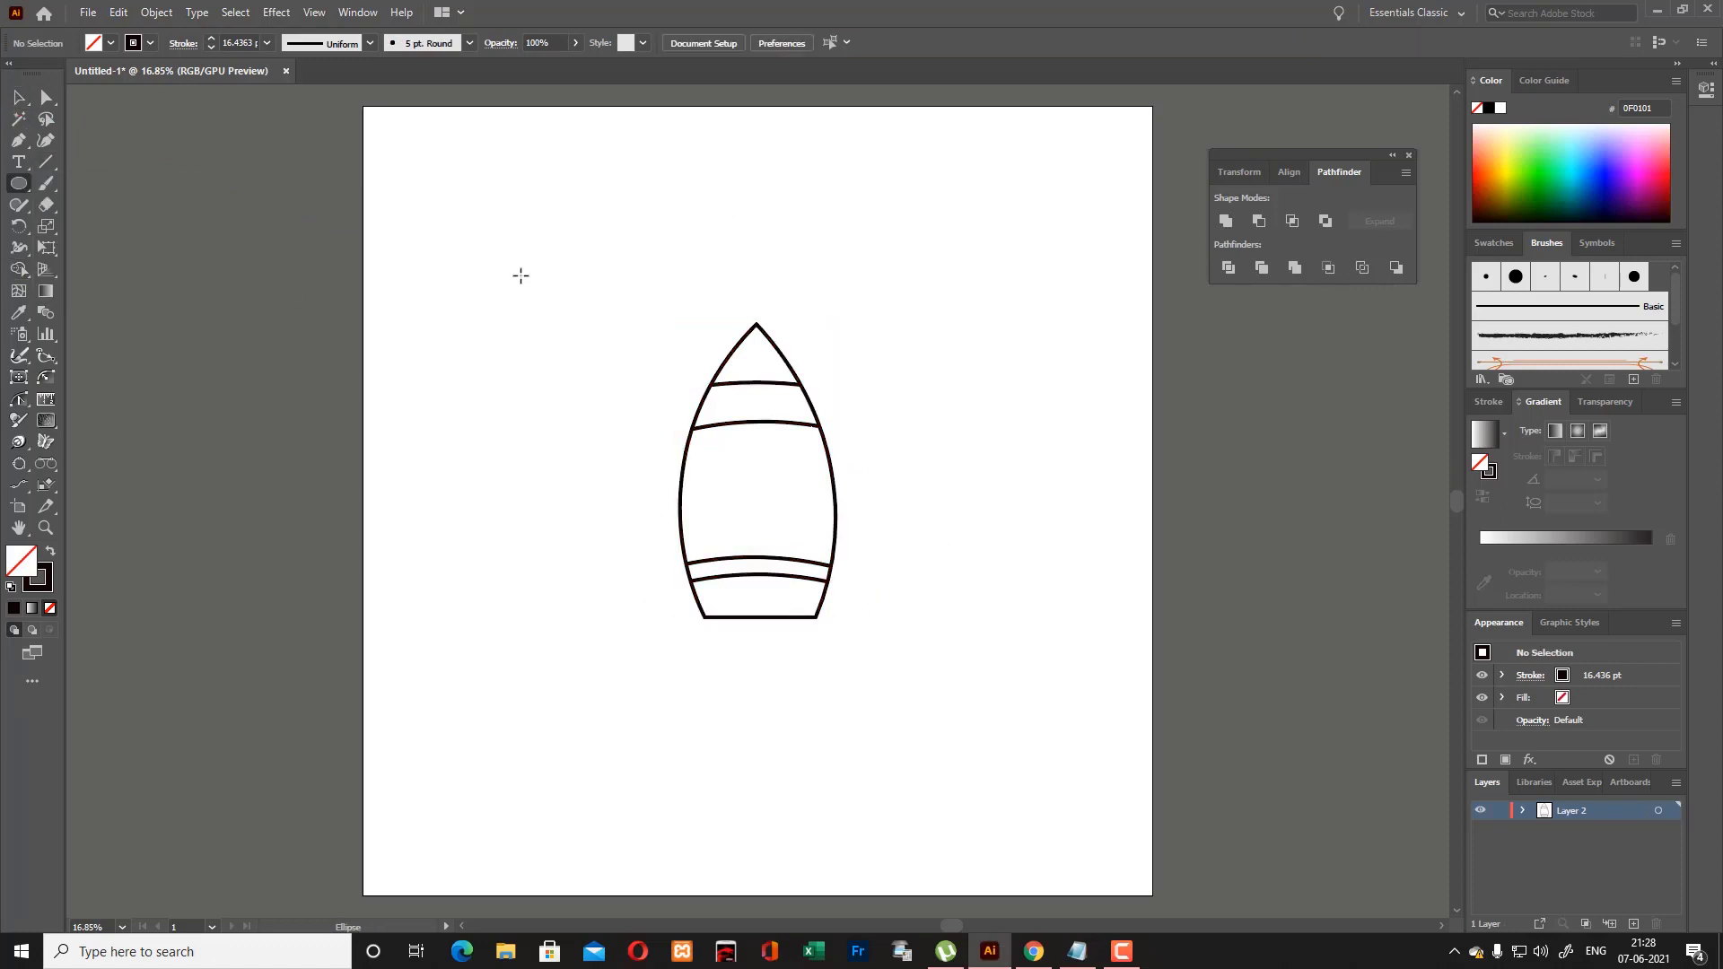
alt+shift+drag(520, 273, 579, 332)
key(v)
key(ctrl+c)
key(ctrl+f)
alt+shift+drag(579, 215, 569, 230)
Duplicate the inner circle with a slight diagonal offset and select all three circles.
drag(454, 208, 676, 353)
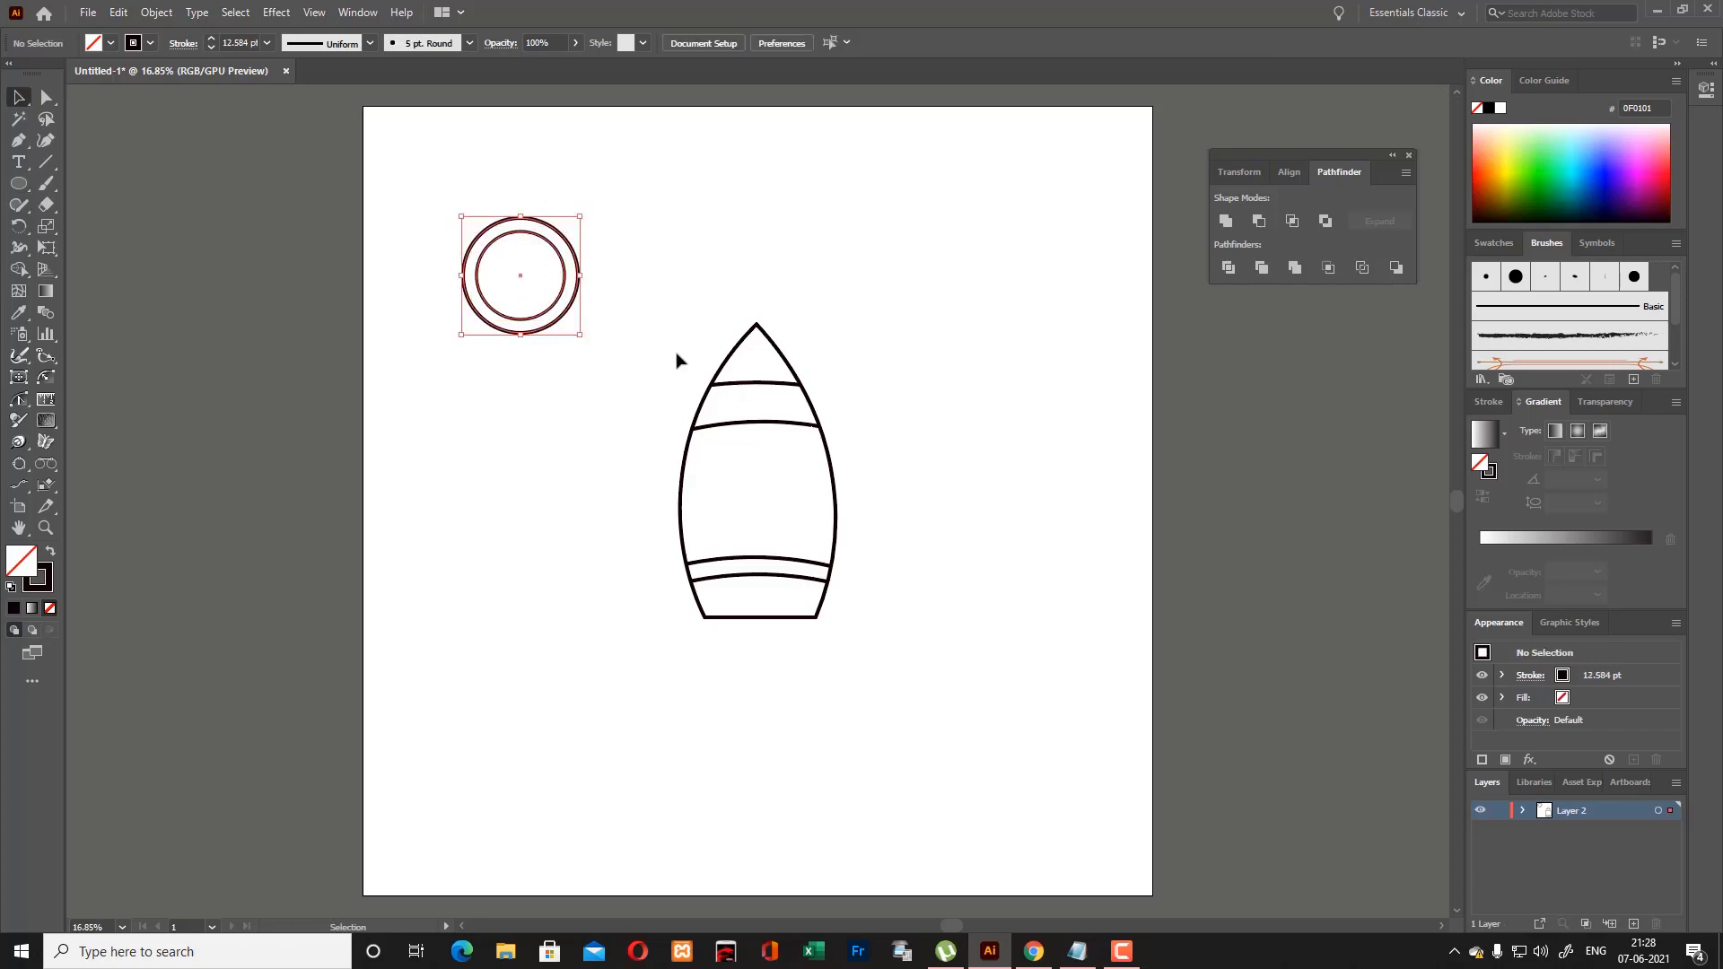
click(648, 291)
alt+drag(565, 268, 512, 319)
click(644, 251)
key(ctrl+plus)
key(ctrl+plus)
key(ctrl+plus)
key(ctrl+plus)
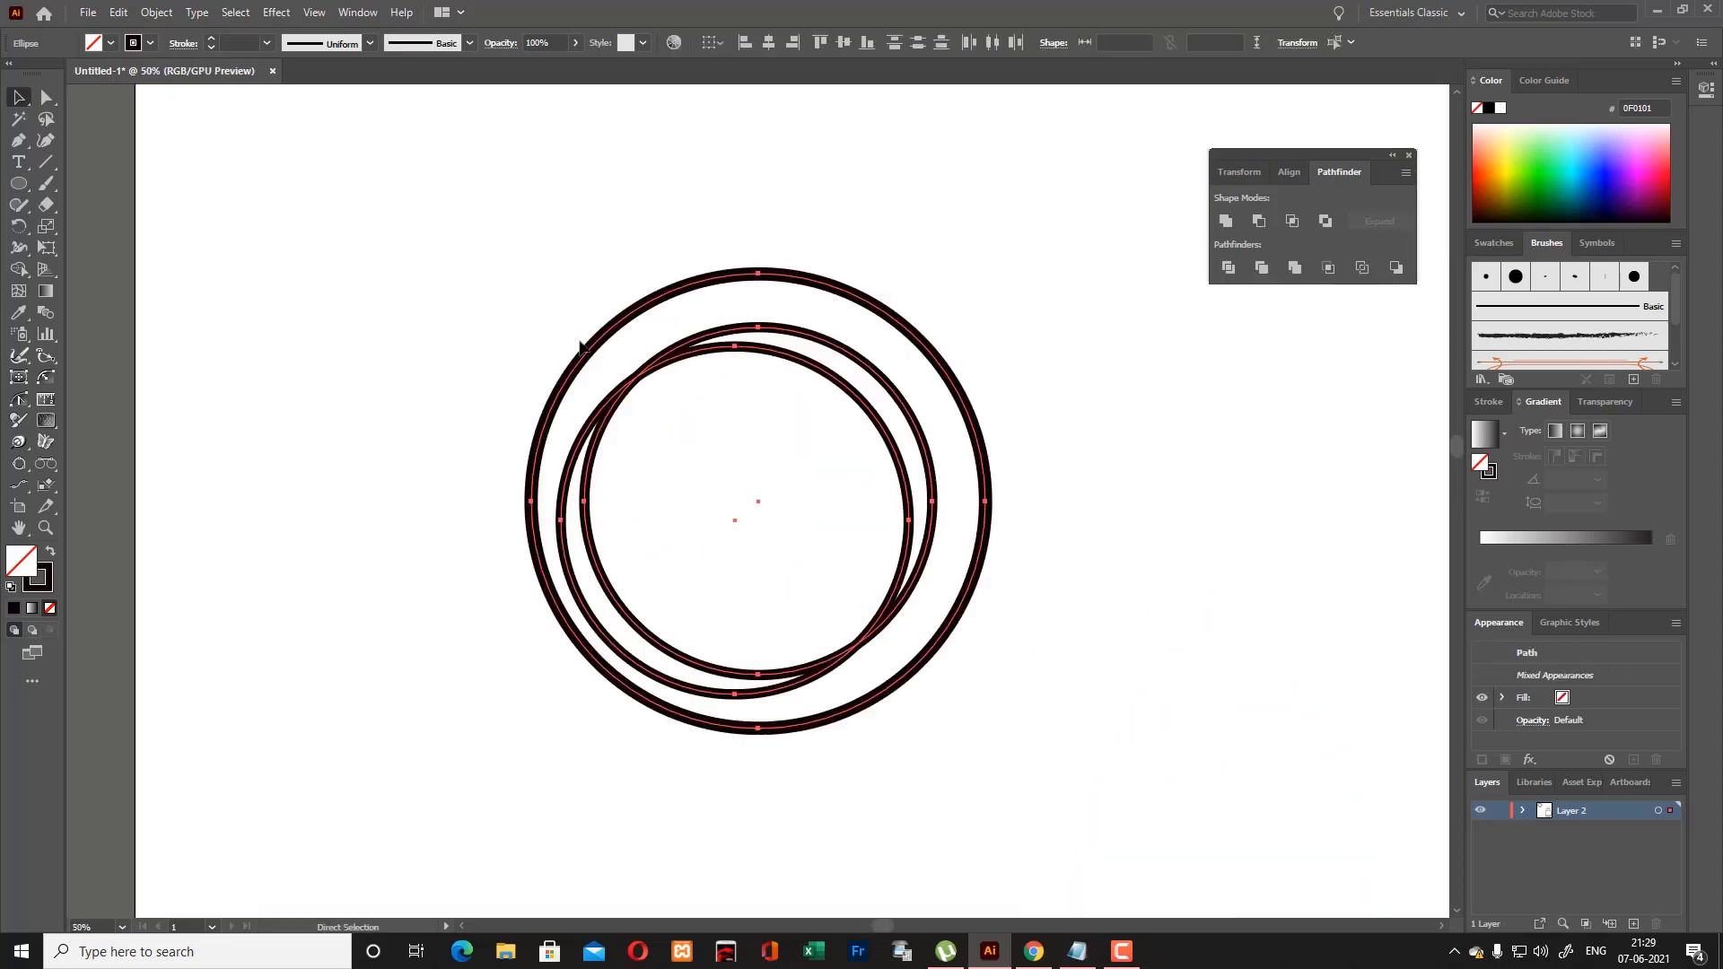
Cut away the outlying sliver of the offset circle with Shape Builder and keep the opposite crescent as a shape.
click(19, 268)
alt+click(547, 504)
key(ctrl+z)
alt+click(562, 502)
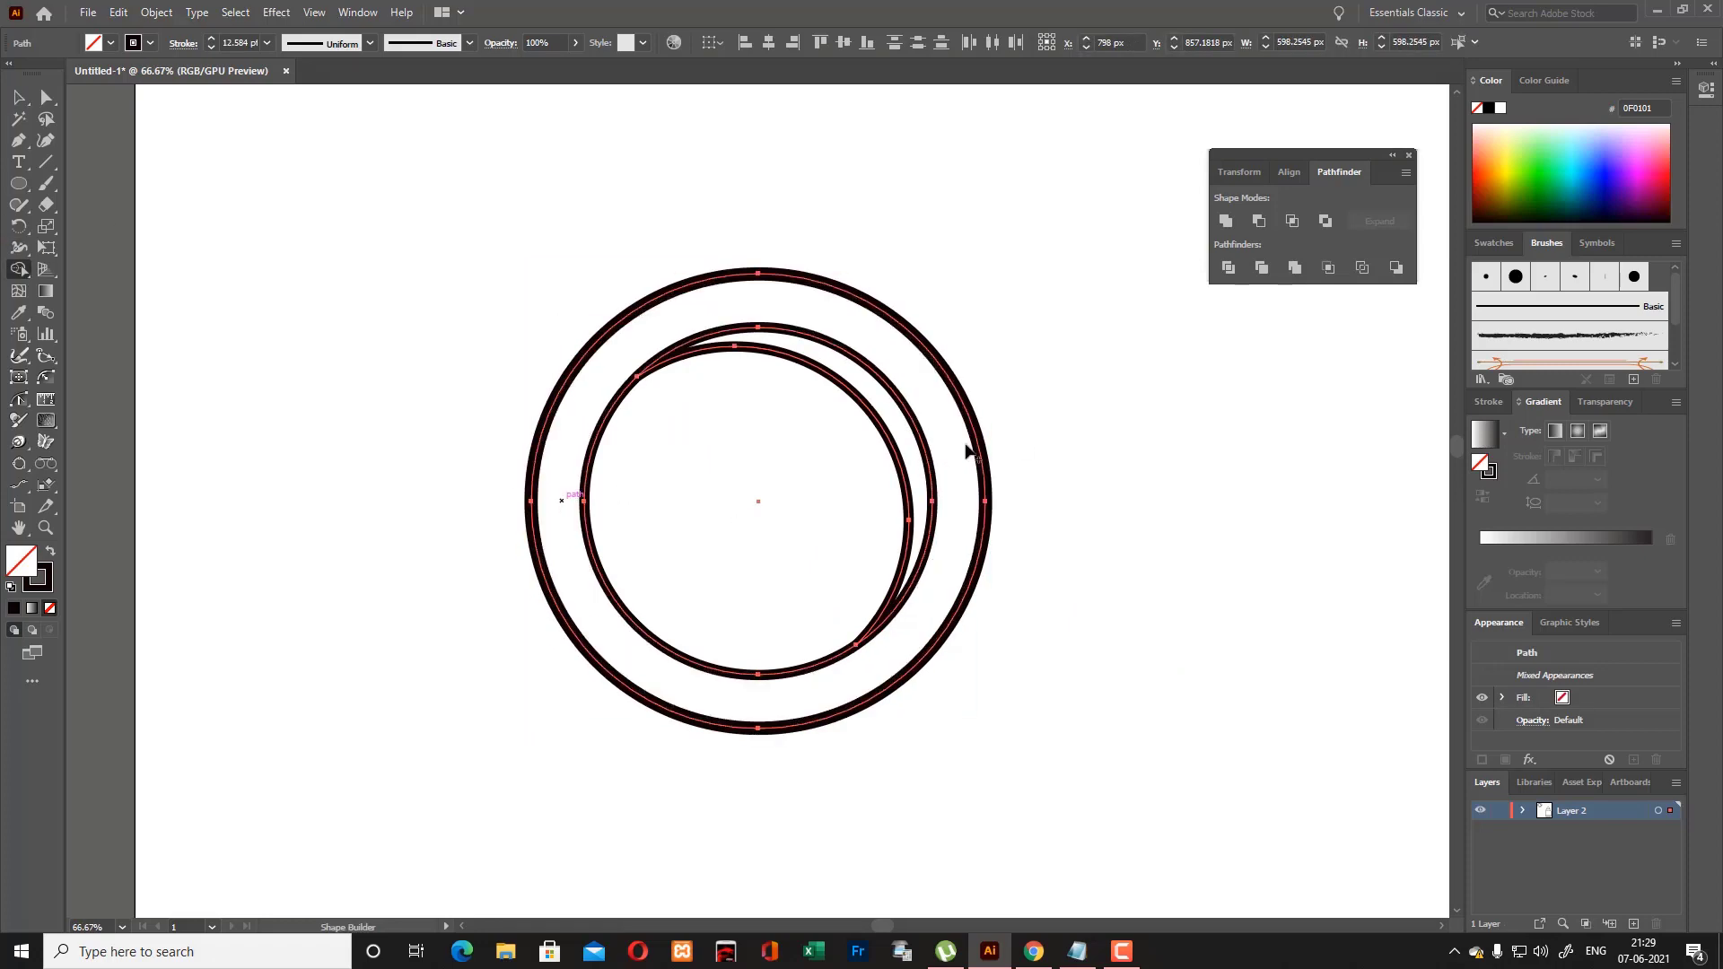
click(904, 453)
Remove the crescent's stroke and give it a white fill.
click(19, 97)
click(377, 235)
click(669, 351)
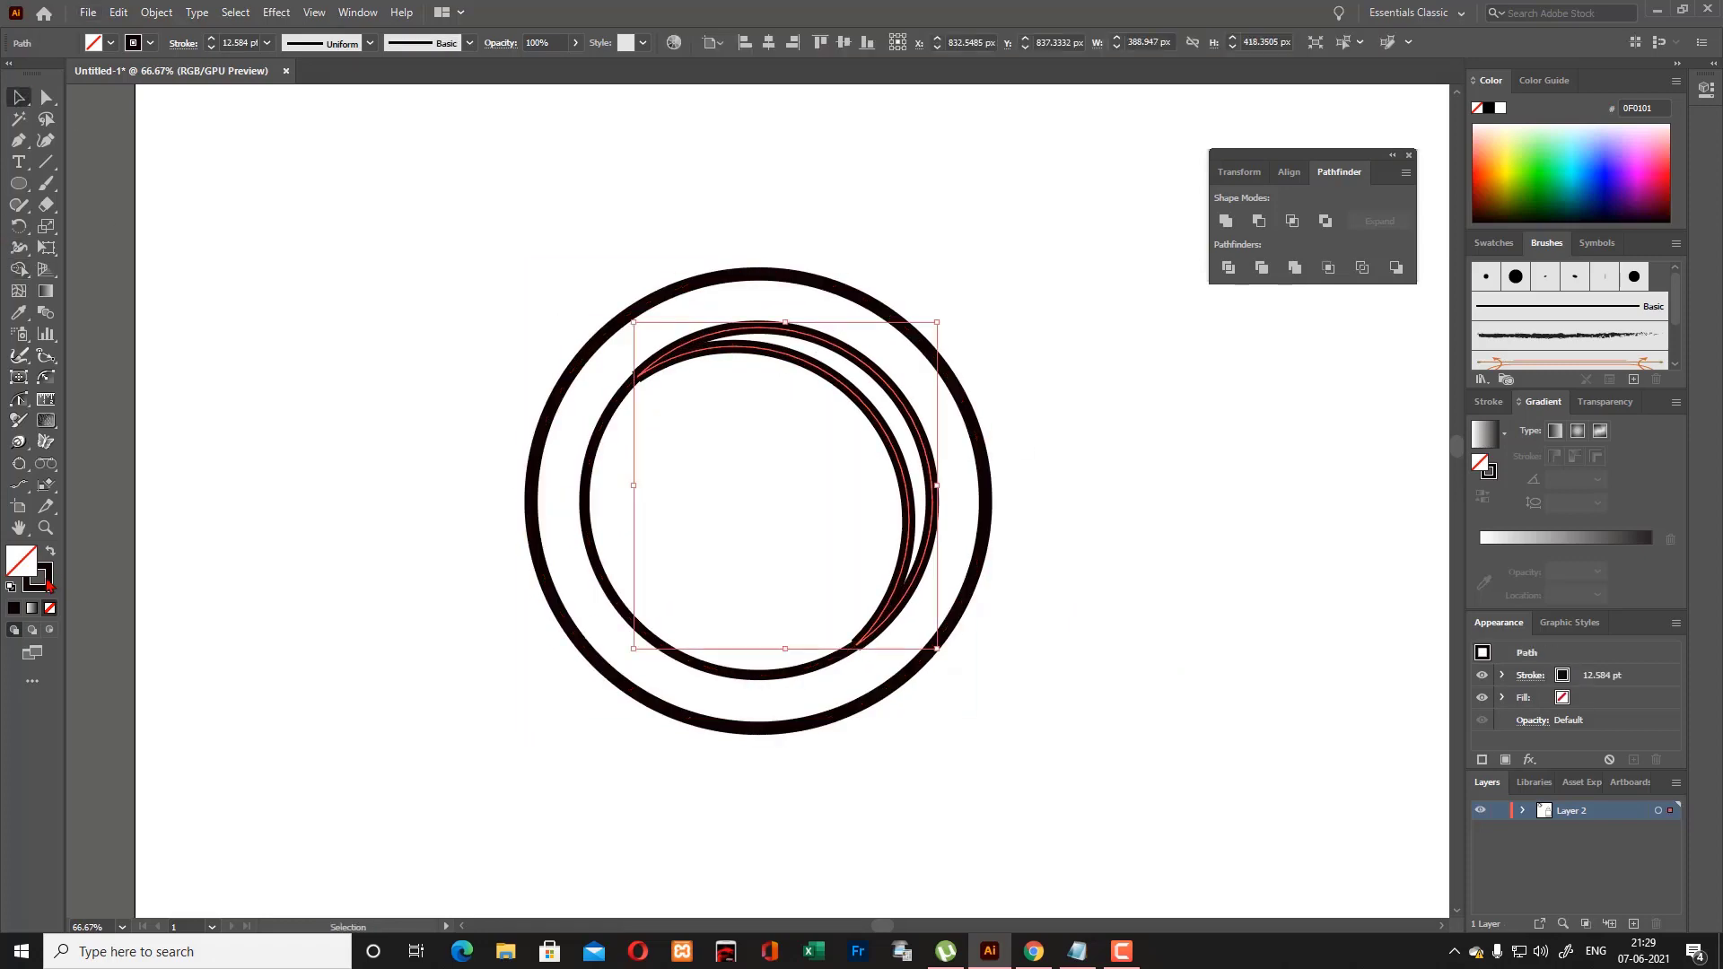
click(38, 579)
click(49, 608)
click(369, 454)
drag(670, 350, 343, 254)
key(ctrl+z)
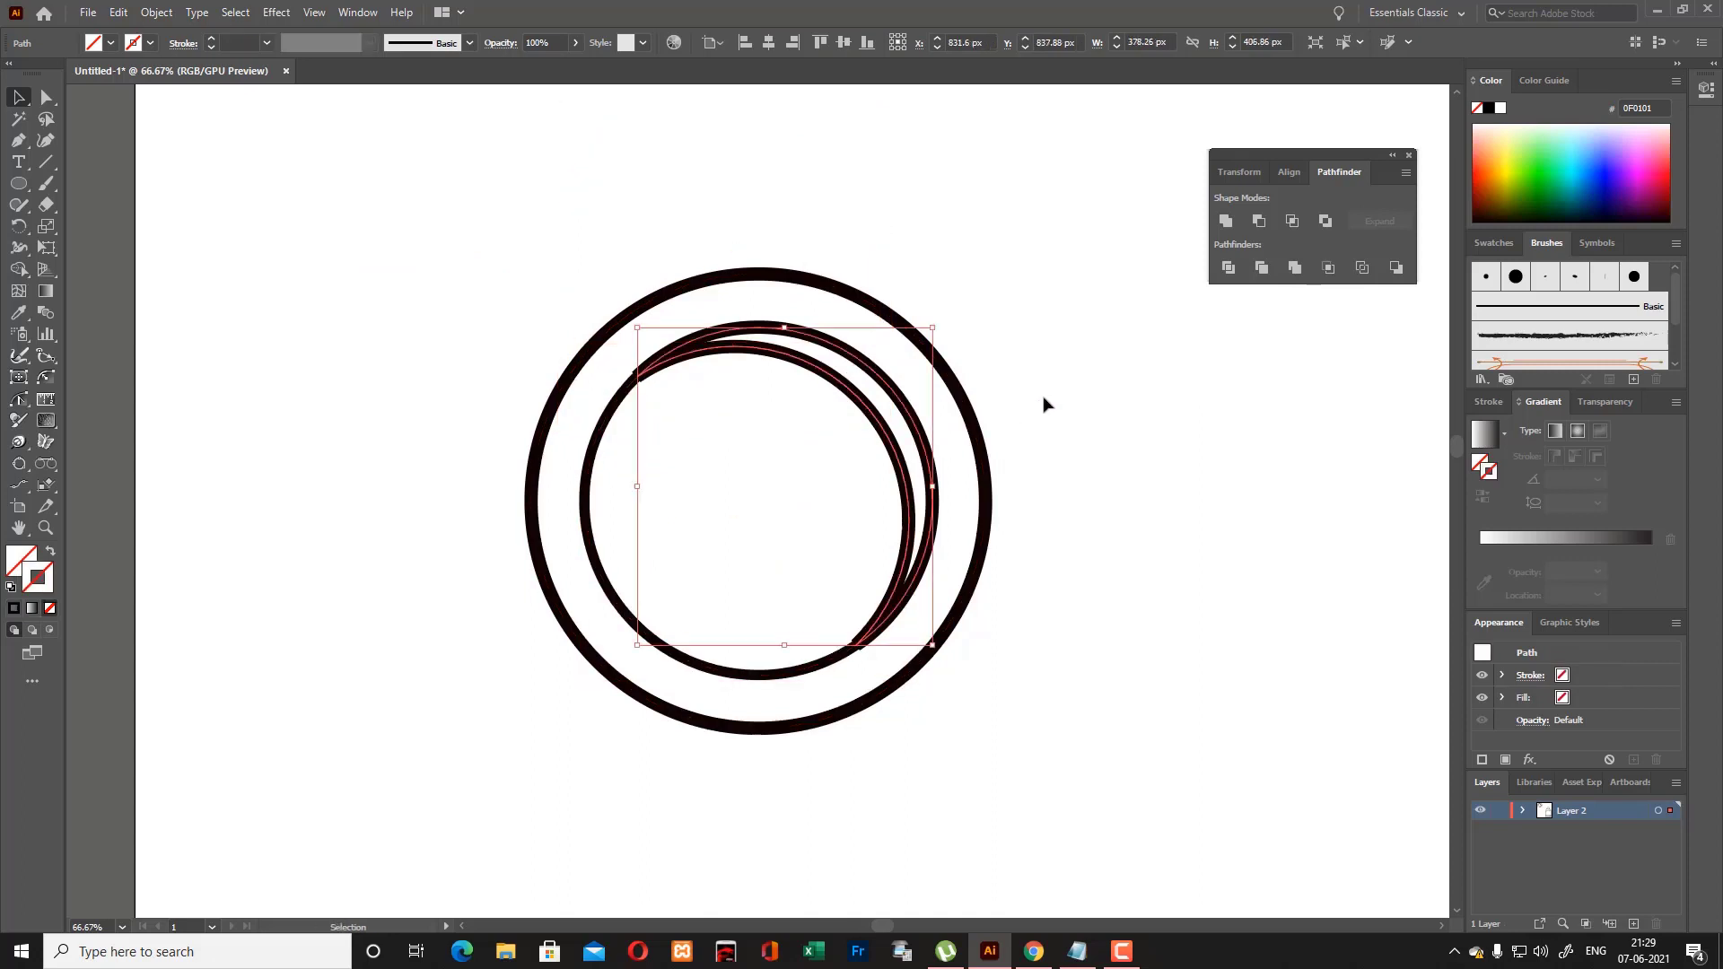
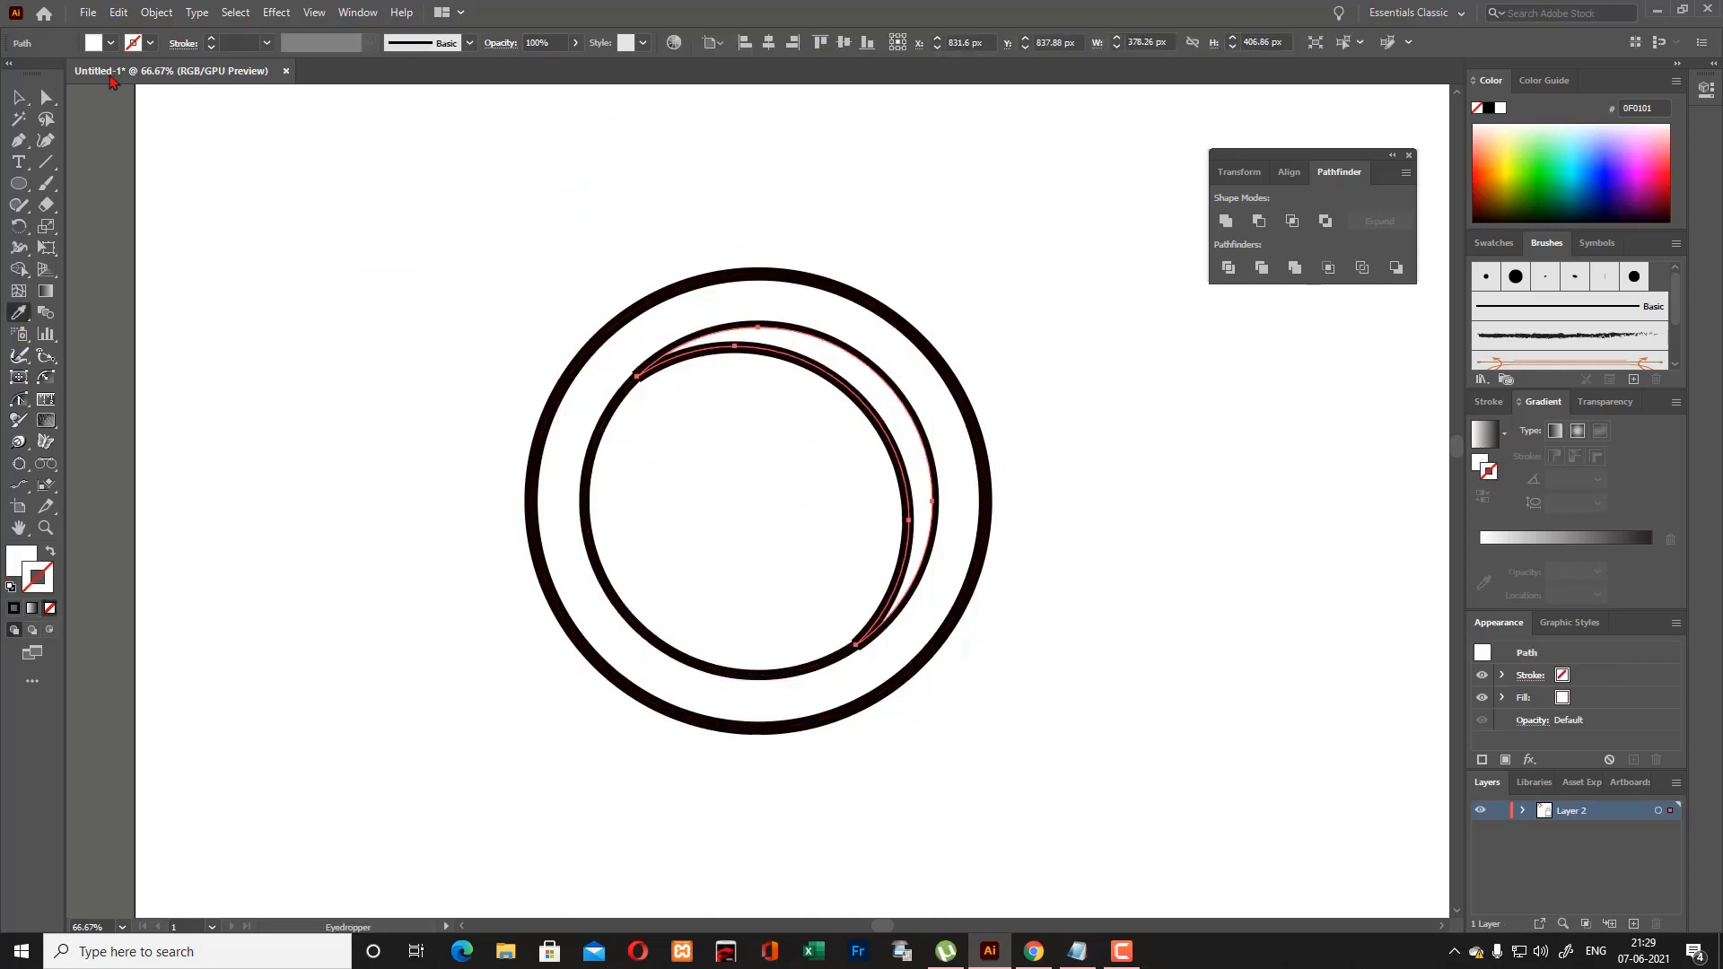
Fill the inner disc with pale pink DDBCBC and remove its stroke.
click(806, 359)
double_click(16, 555)
click(647, 377)
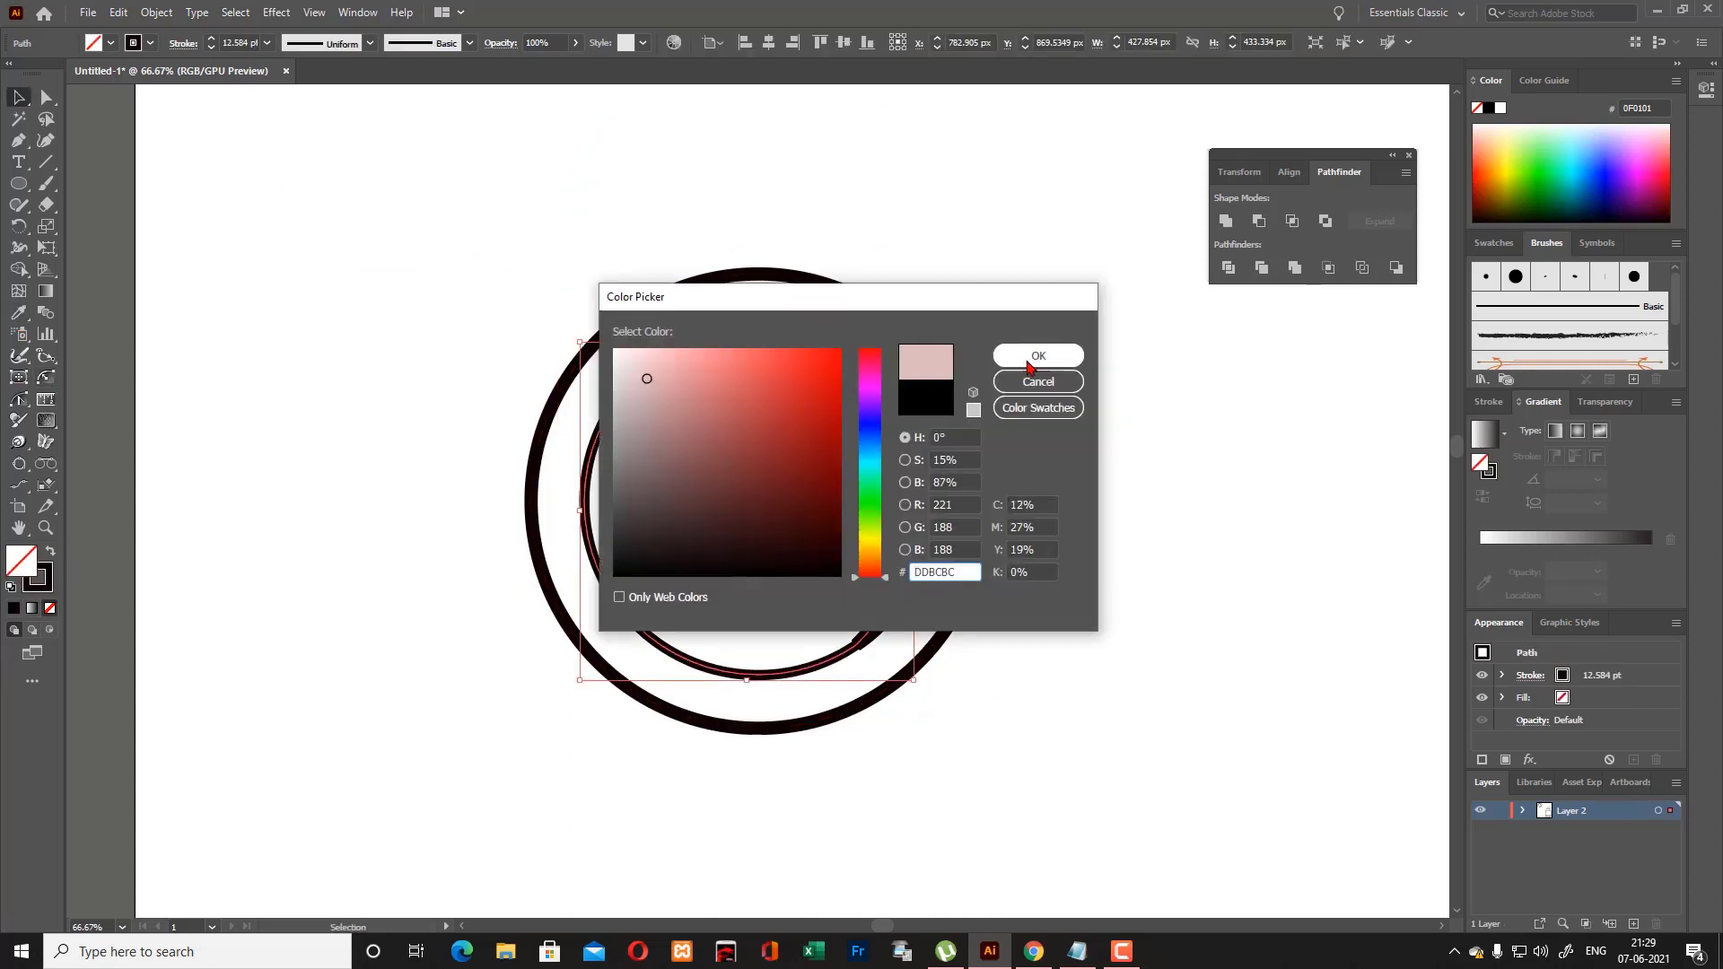
click(1032, 359)
click(45, 585)
click(49, 608)
click(195, 547)
click(863, 353)
Undo the colouring, the shaping and the drawing of the trial circles.
key(ctrl+z)
key(ctrl+z)
key(ctrl+z)
key(ctrl+z)
key(ctrl+z)
key(ctrl+z)
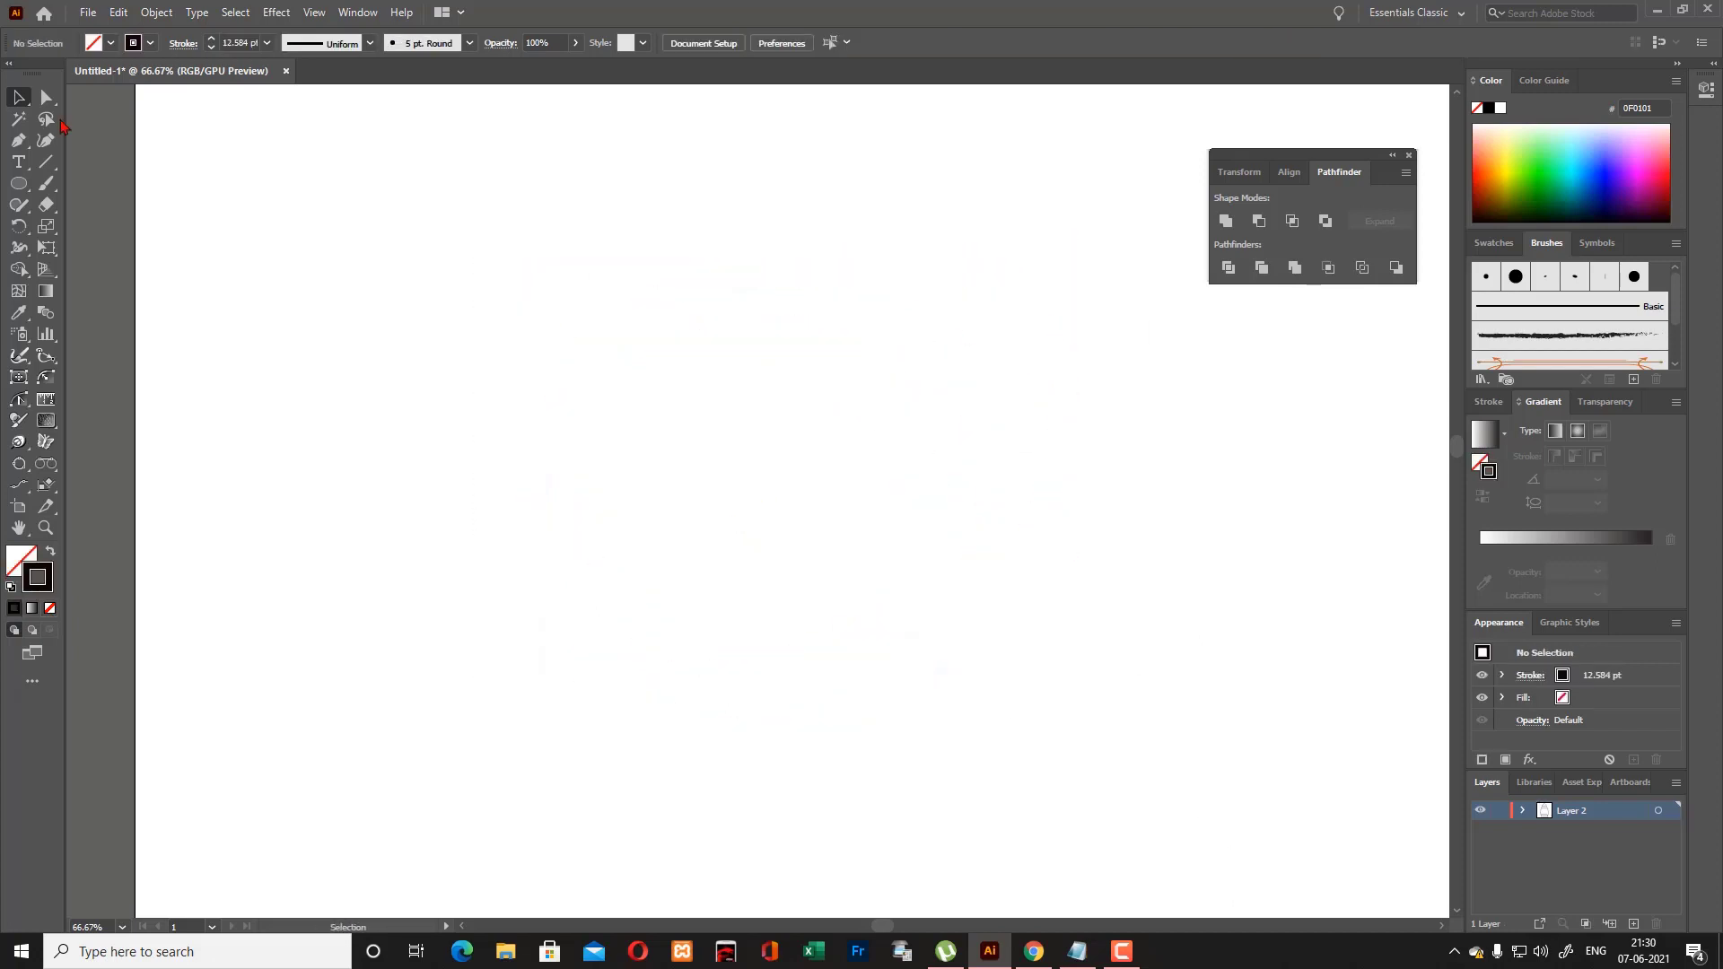
Draw a circle about 533 px across and place it centrally on the rocket's middle section.
drag(473, 401, 554, 482)
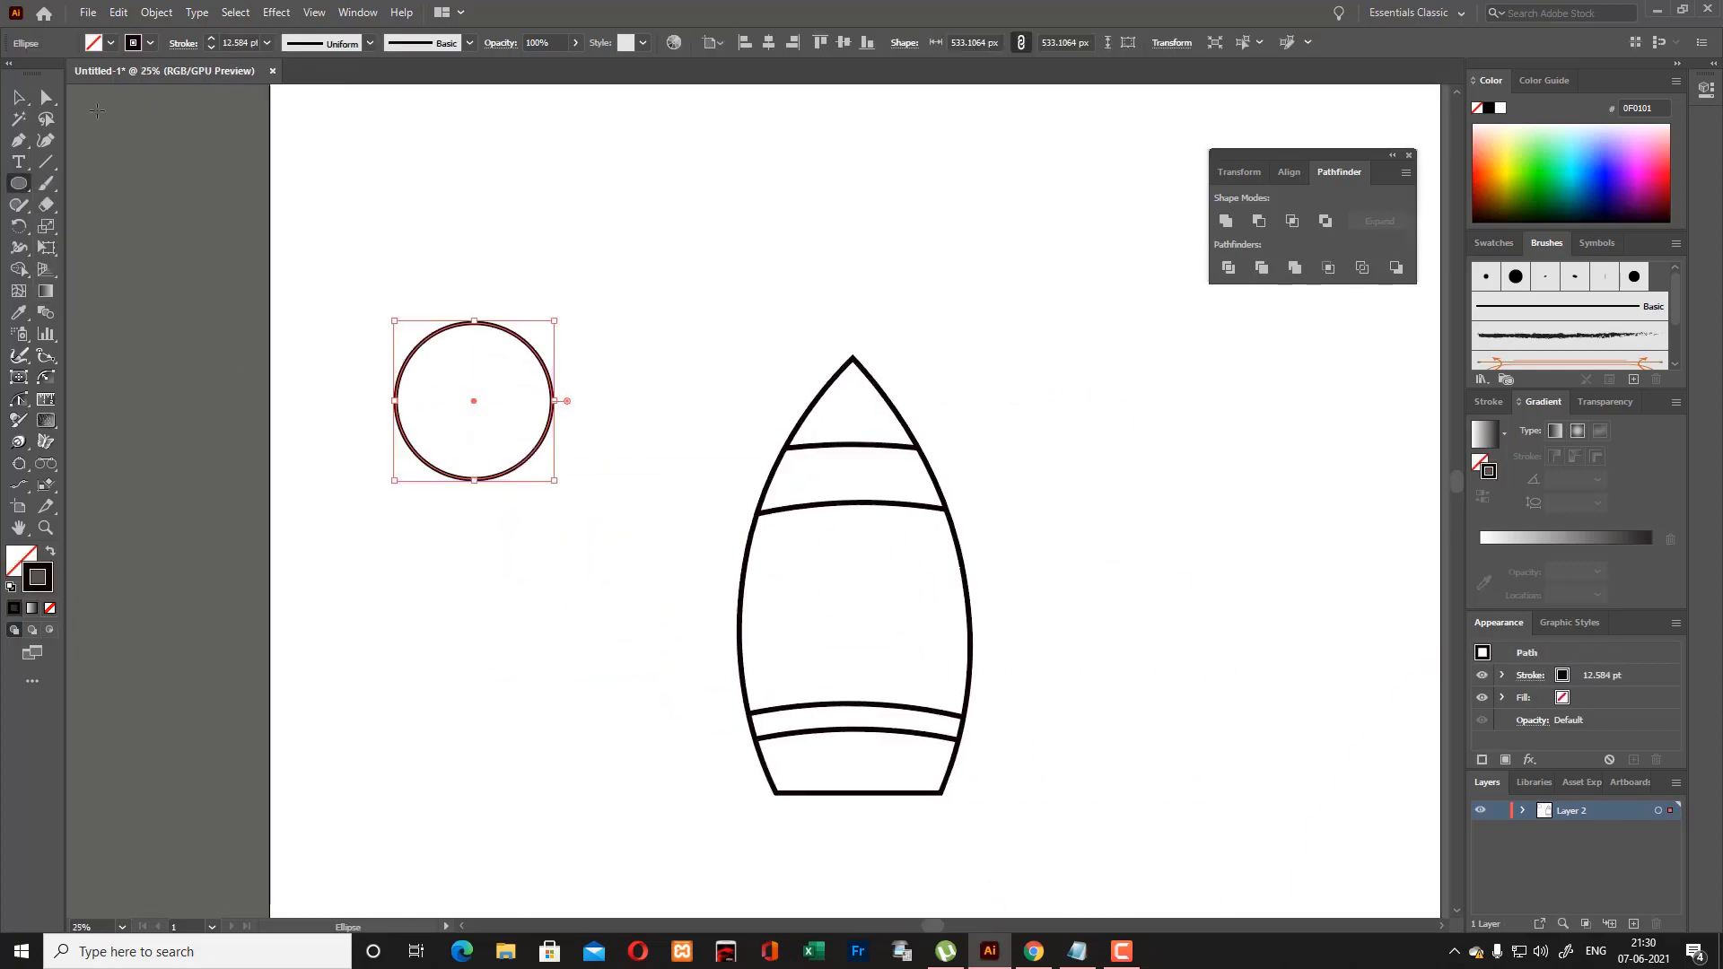
click(19, 97)
drag(427, 339, 807, 544)
Add a concentric copy about 391 px across inside the window circle, with a black fill and no stroke.
key(ctrl+c)
key(ctrl+f)
drag(934, 526, 912, 548)
key(shift+x)
click(352, 509)
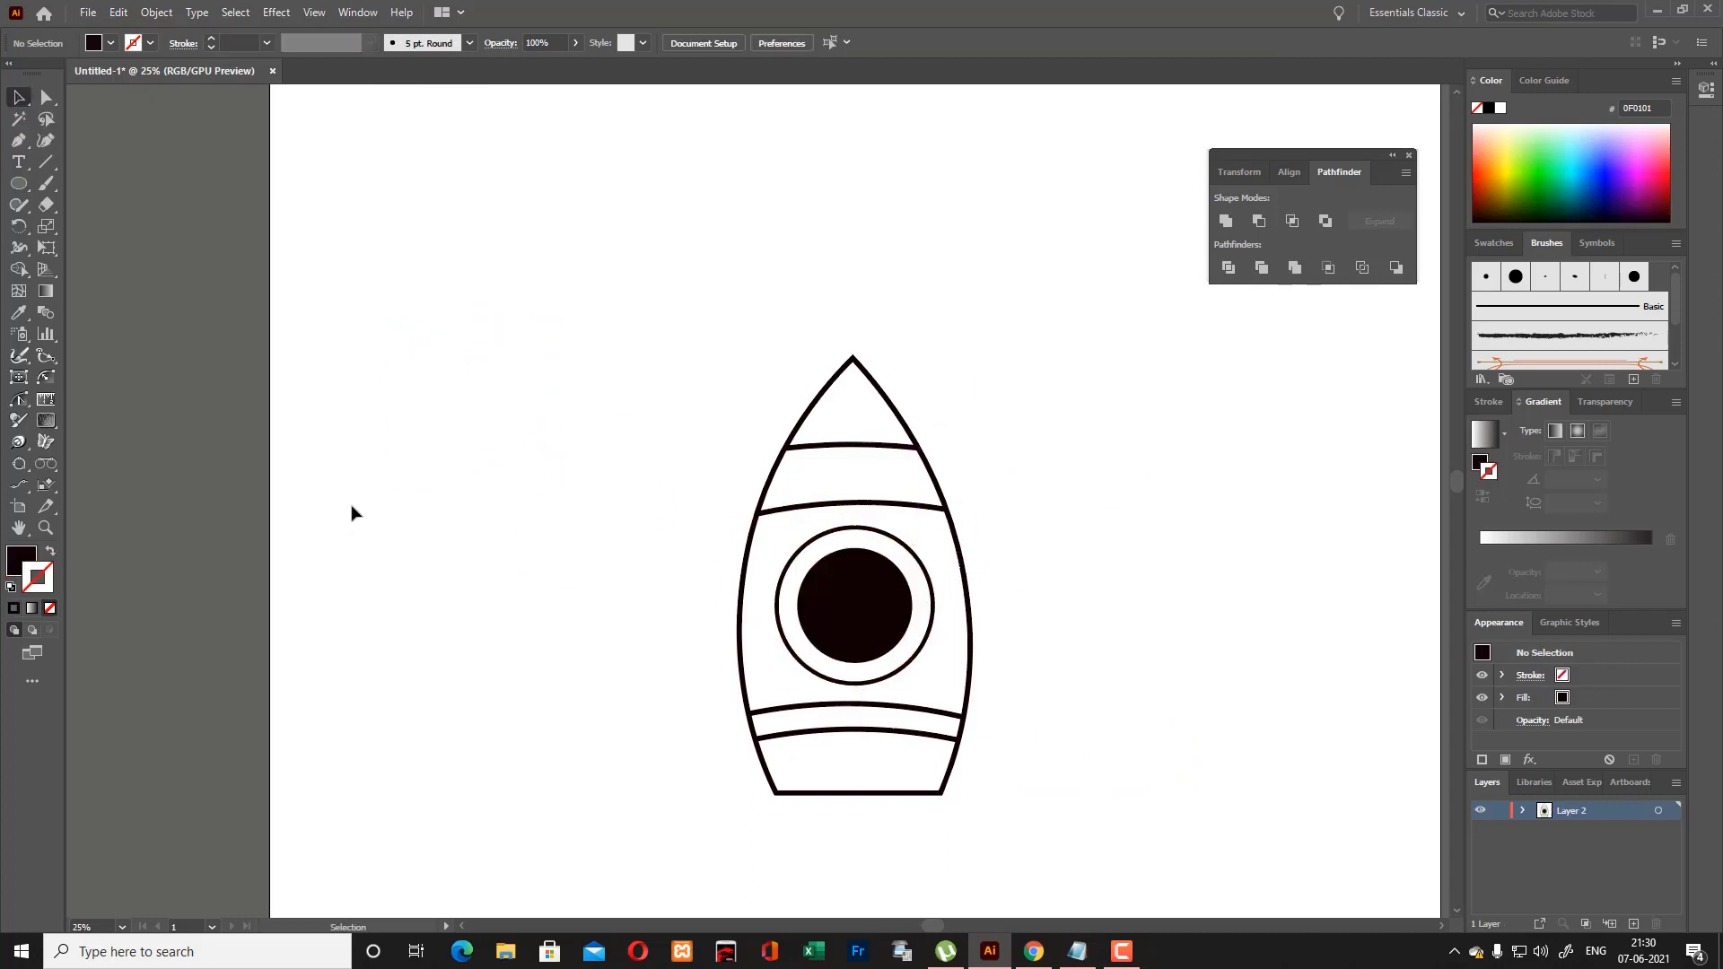
Fill the outer window circle with blue 0F5EEA.
click(892, 537)
double_click(17, 557)
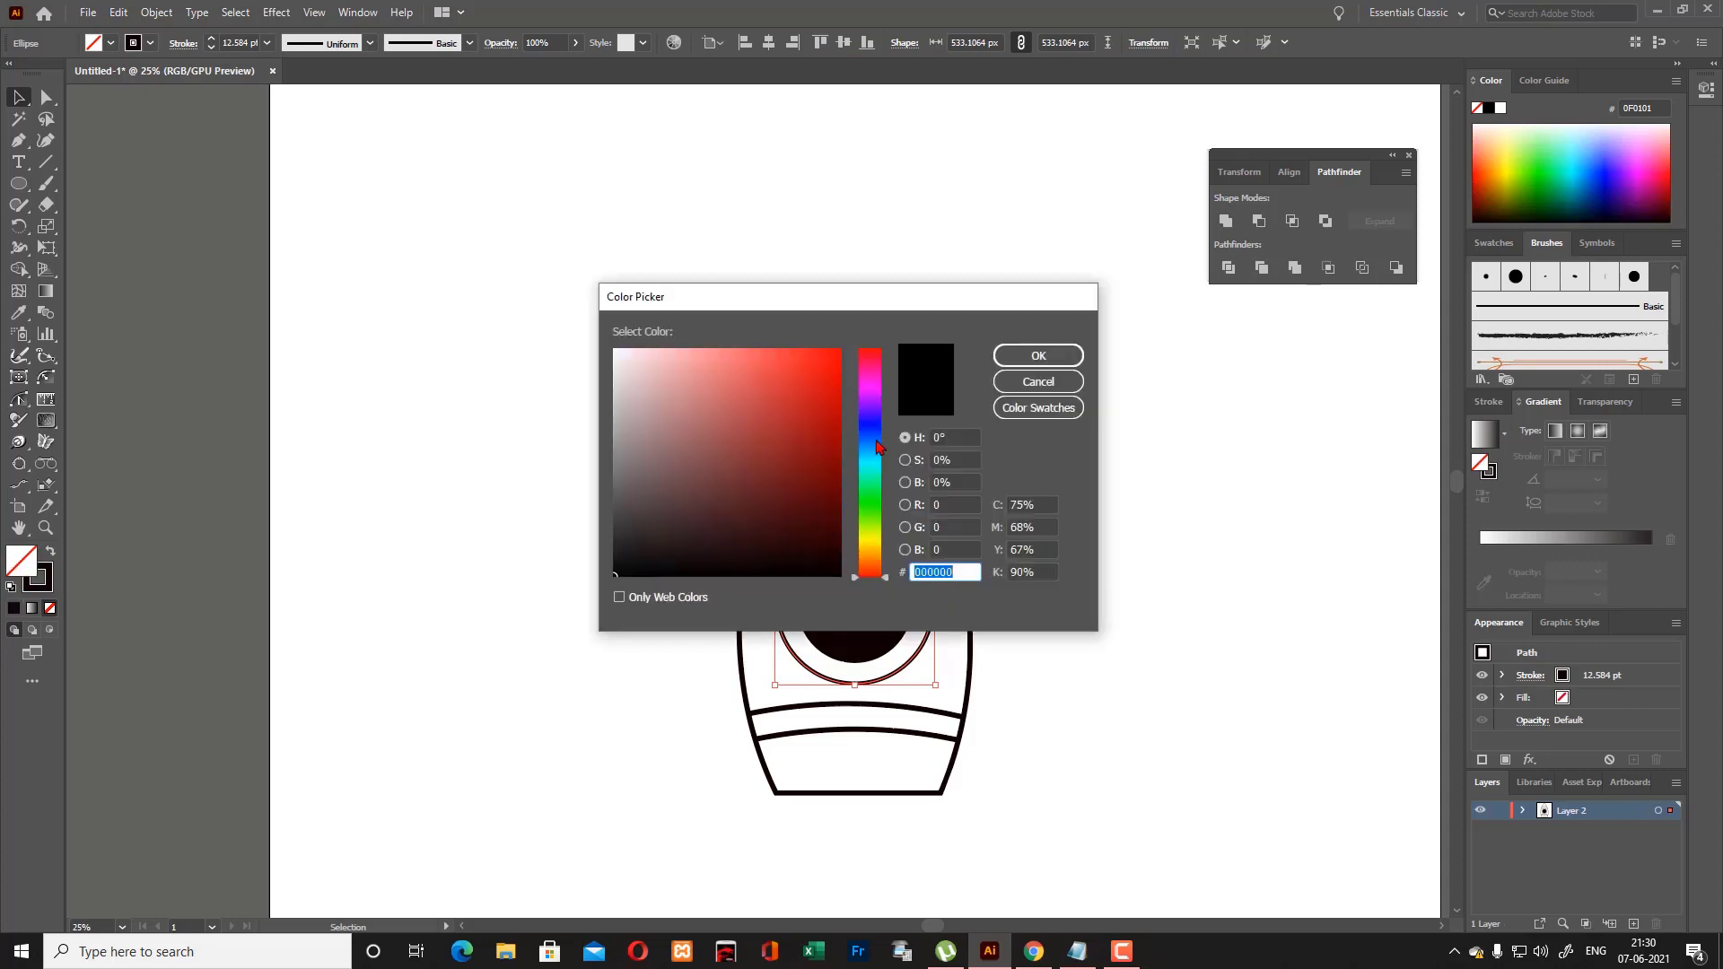
click(875, 438)
click(827, 366)
click(1068, 359)
Turn the rocket's nose cone into its own blue-filled shape with Shape Builder.
drag(682, 314, 1089, 813)
key(shift+m)
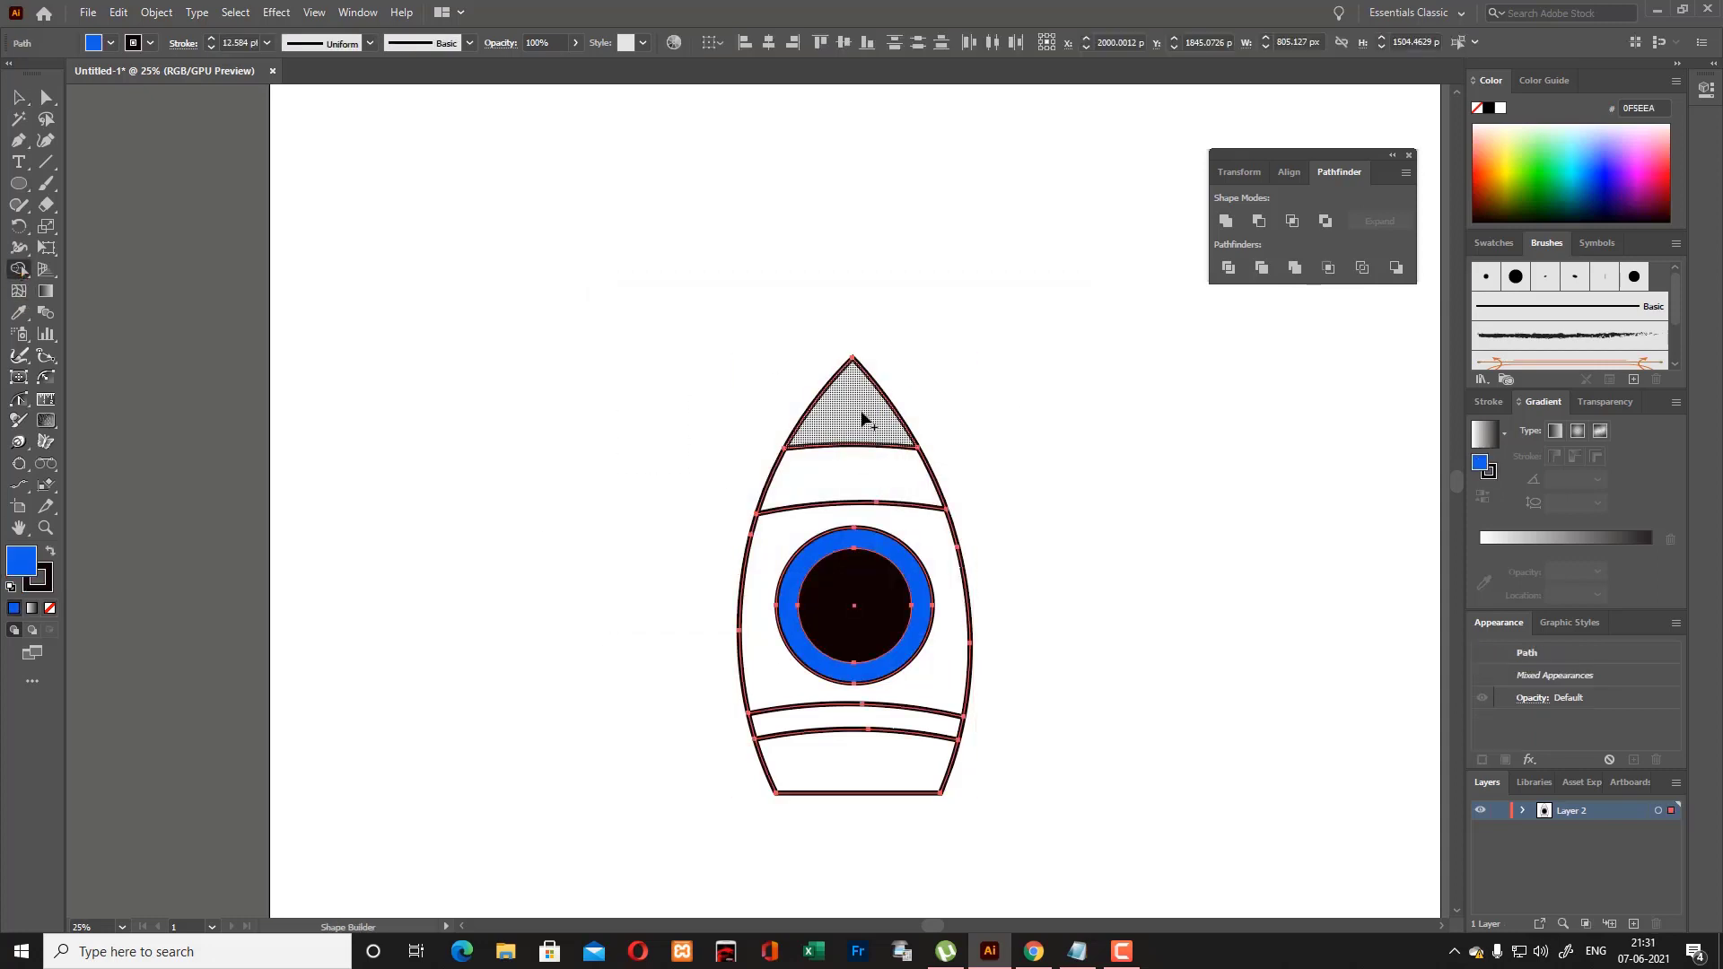
click(859, 408)
click(19, 97)
click(419, 207)
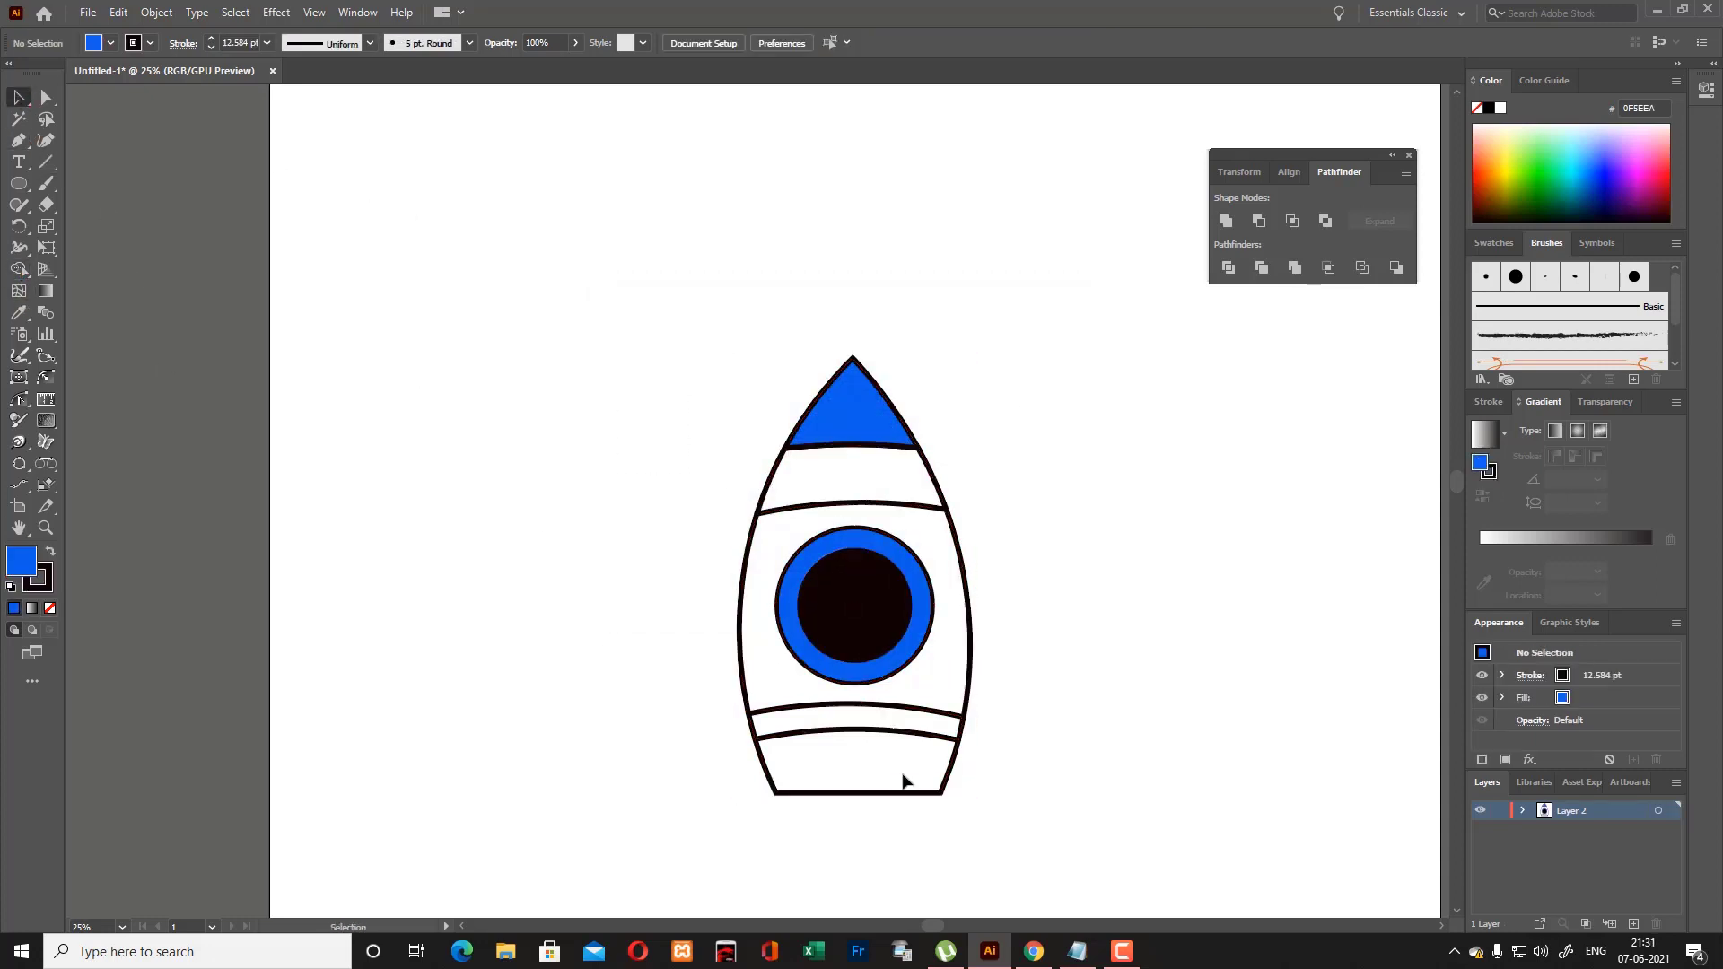
Duplicate an arched line and place it between the nose cone's edge and the second arch.
drag(908, 707, 903, 478)
key(ctrl+a)
scroll(815, 642, down, 1)
click(1005, 503)
click(952, 458)
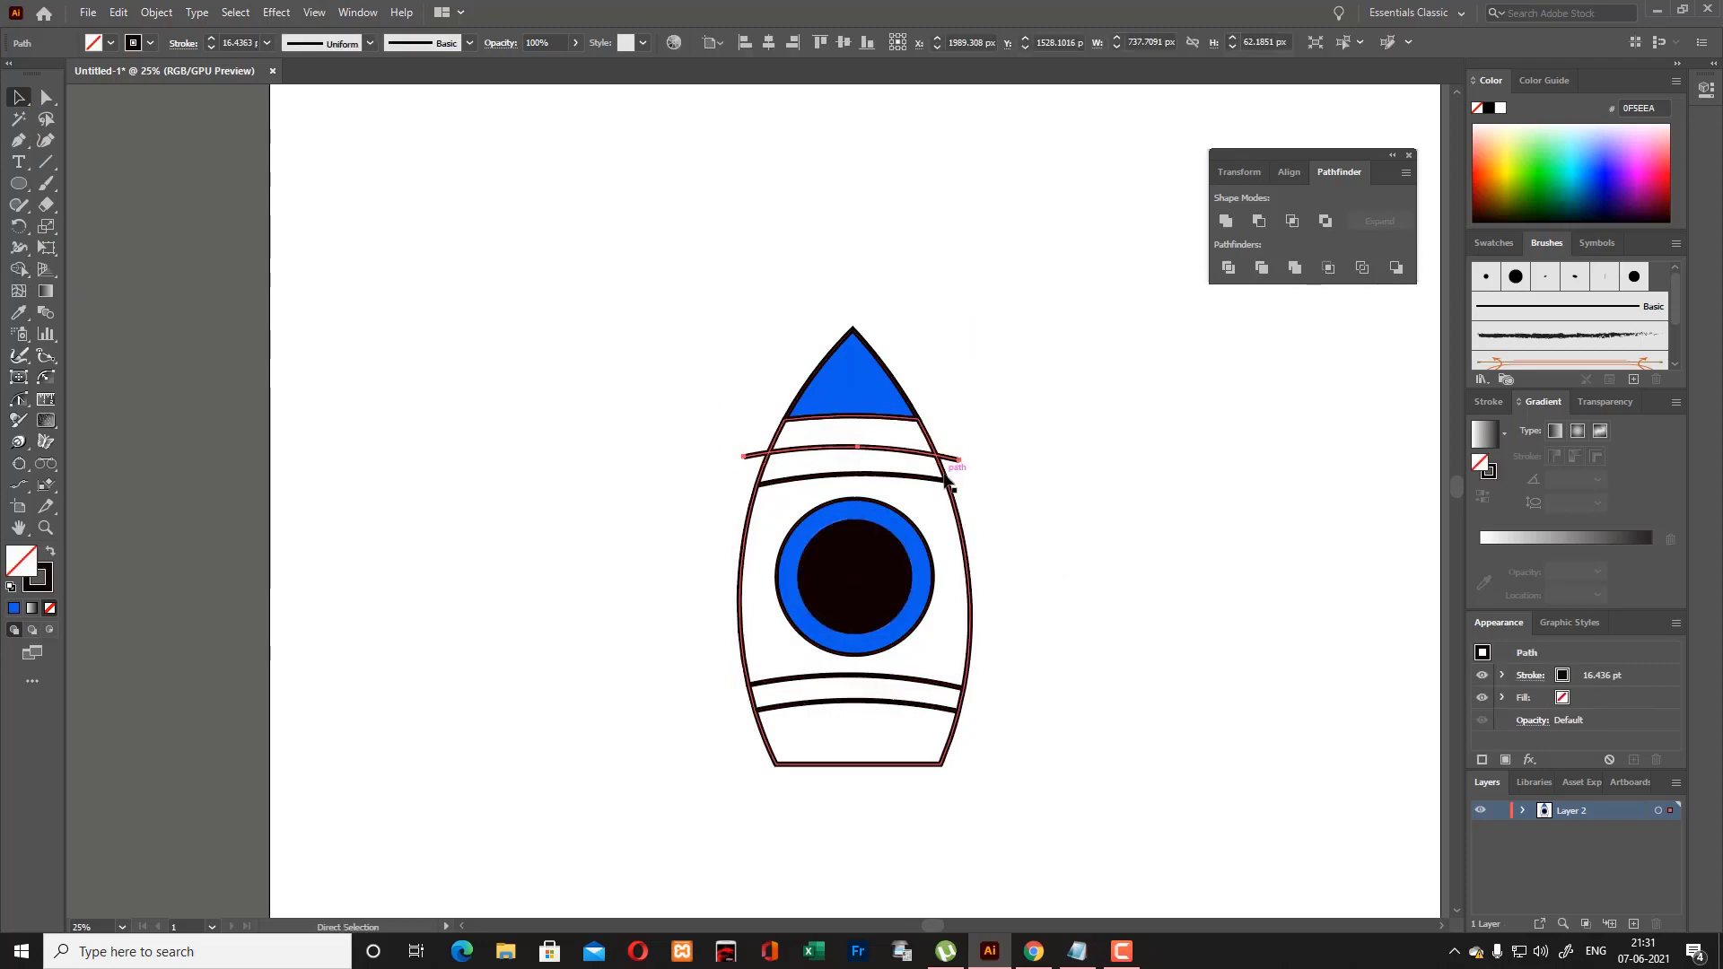
key(ctrl+plus)
key(ctrl+plus)
key(ctrl+plus)
key(ctrl+plus)
click(46, 124)
drag(782, 464, 788, 449)
Trim the new arch's overhanging ends and make the band beneath it a separate shape with Shape Builder.
key(ctrl+a)
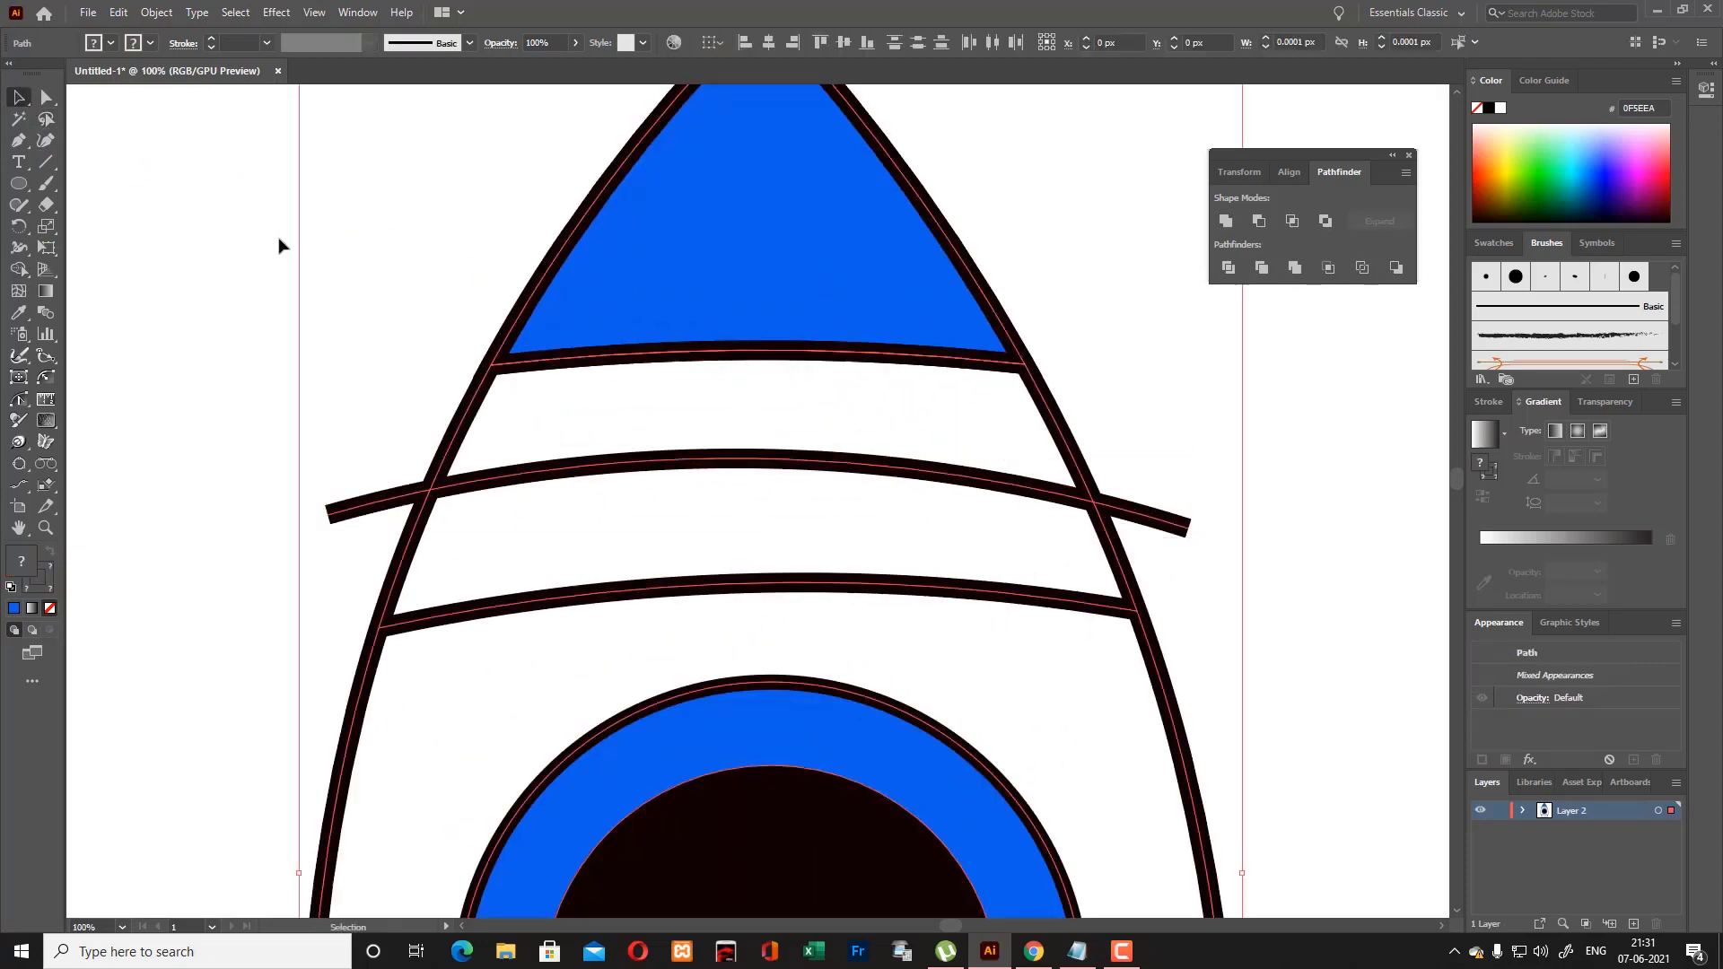
key(shift+m)
alt+click(1145, 516)
scroll(968, 449, down, 1)
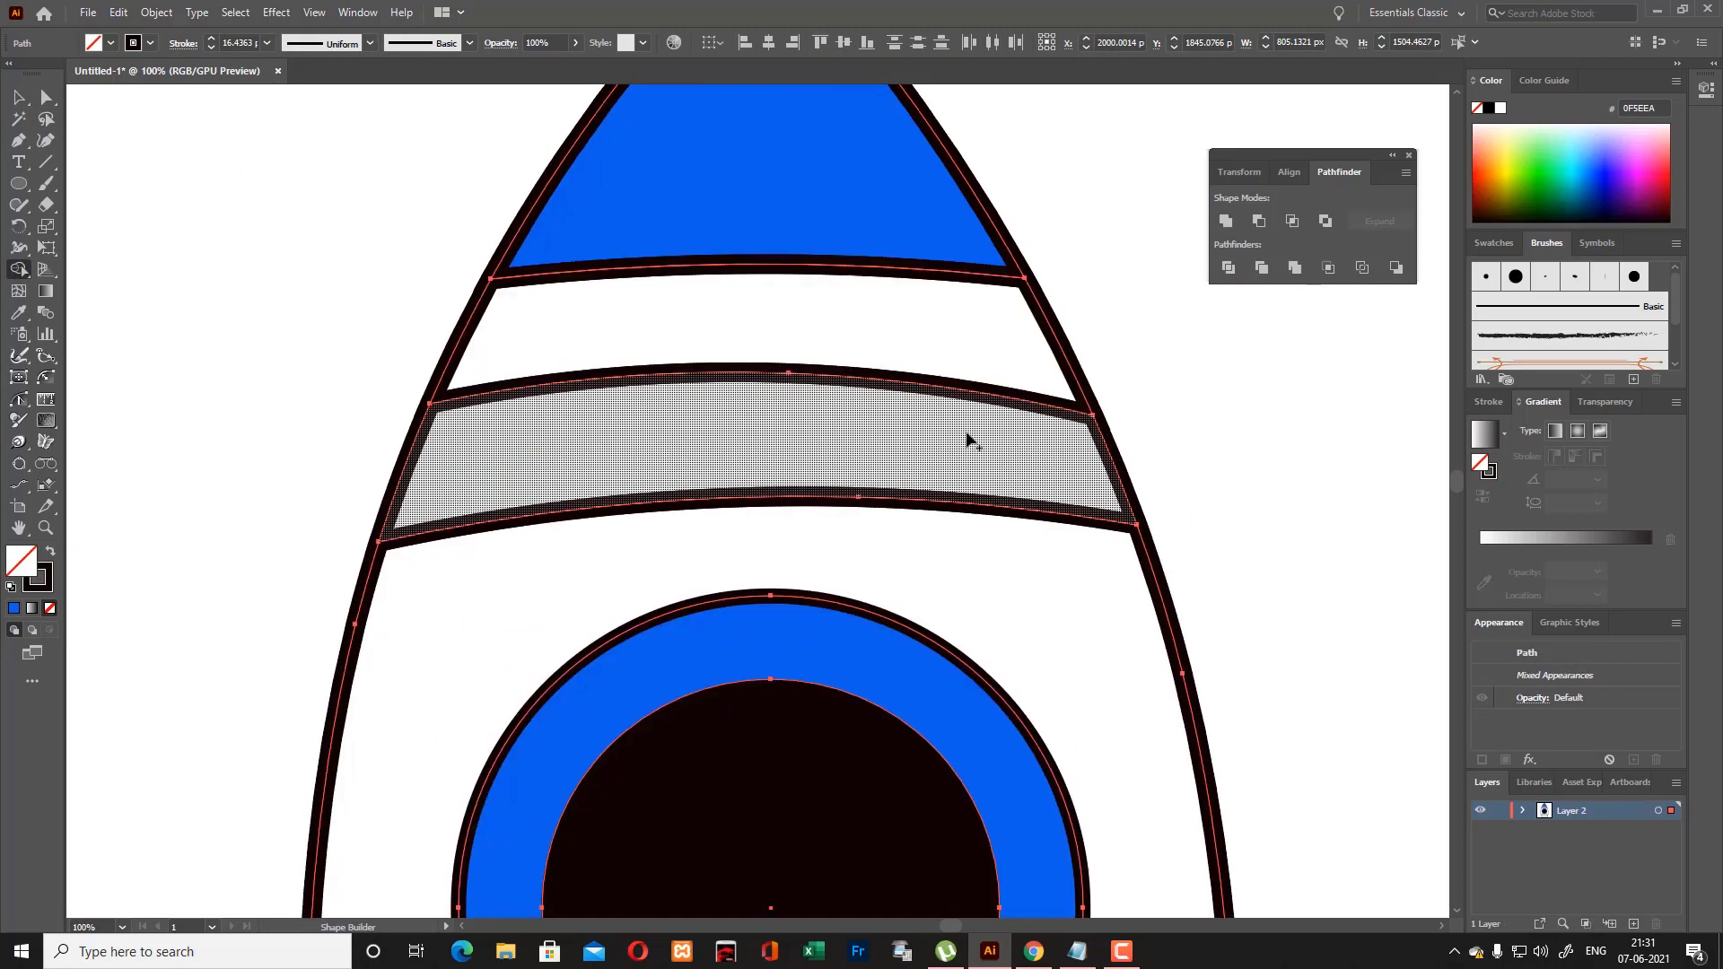
click(1108, 819)
Fill the upper band above the window with light red, keeping a black outline.
key(v)
click(609, 381)
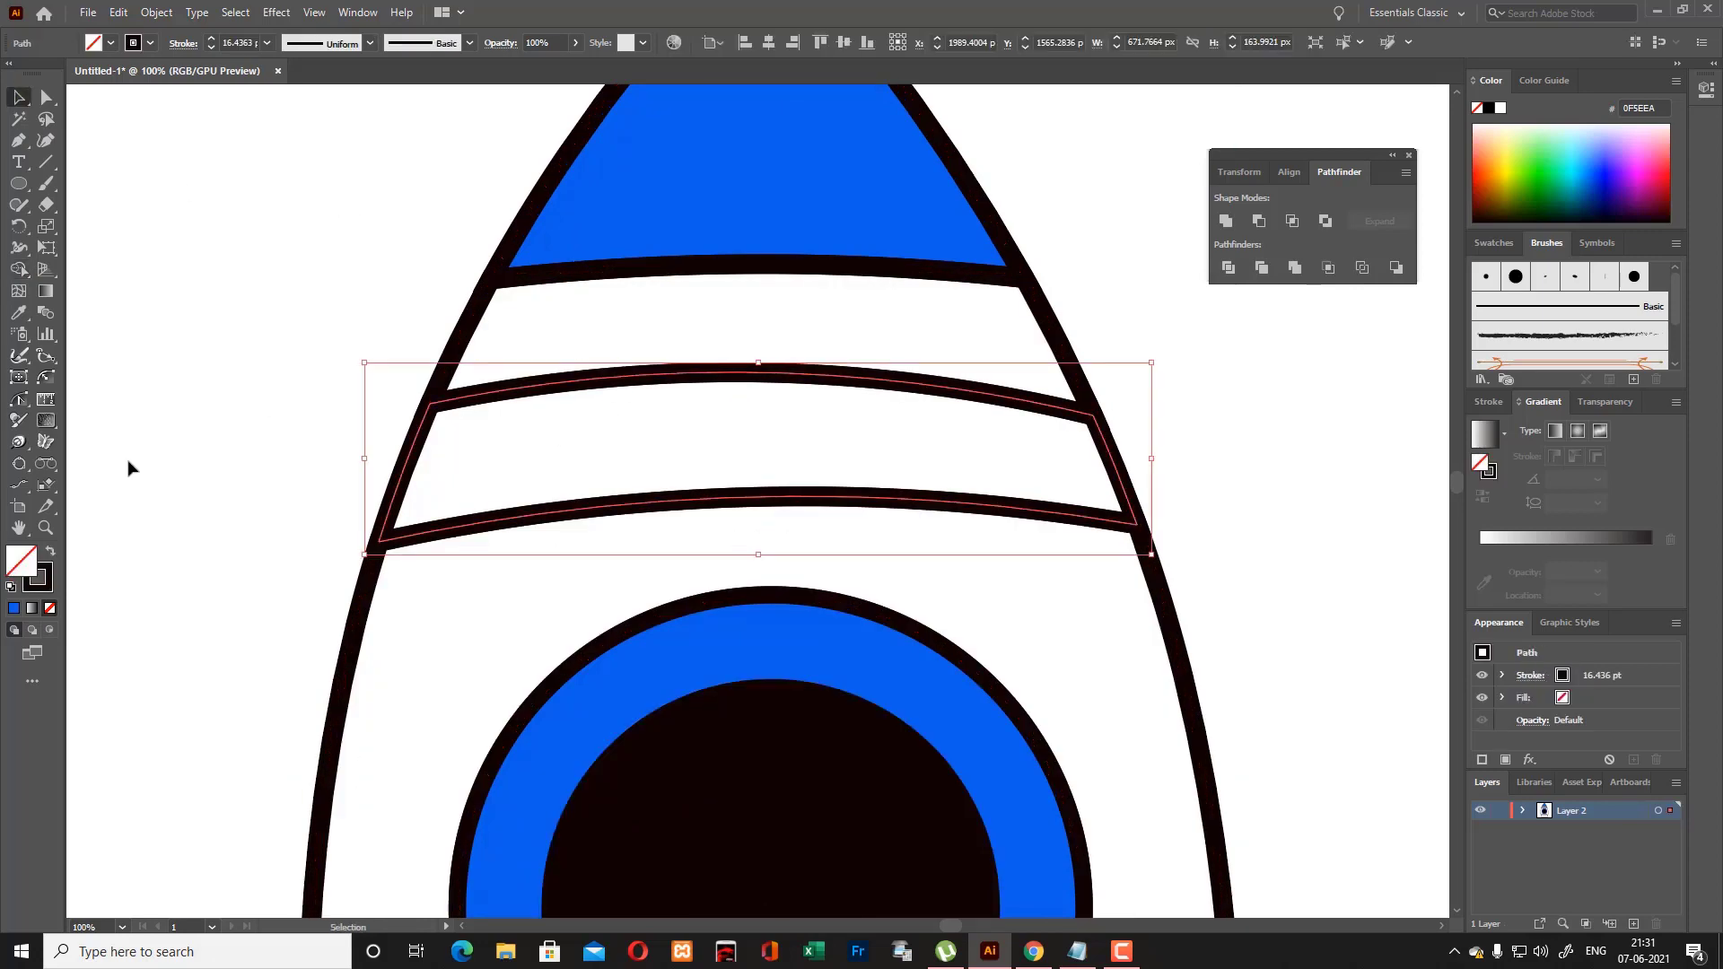
double_click(21, 563)
key(Return)
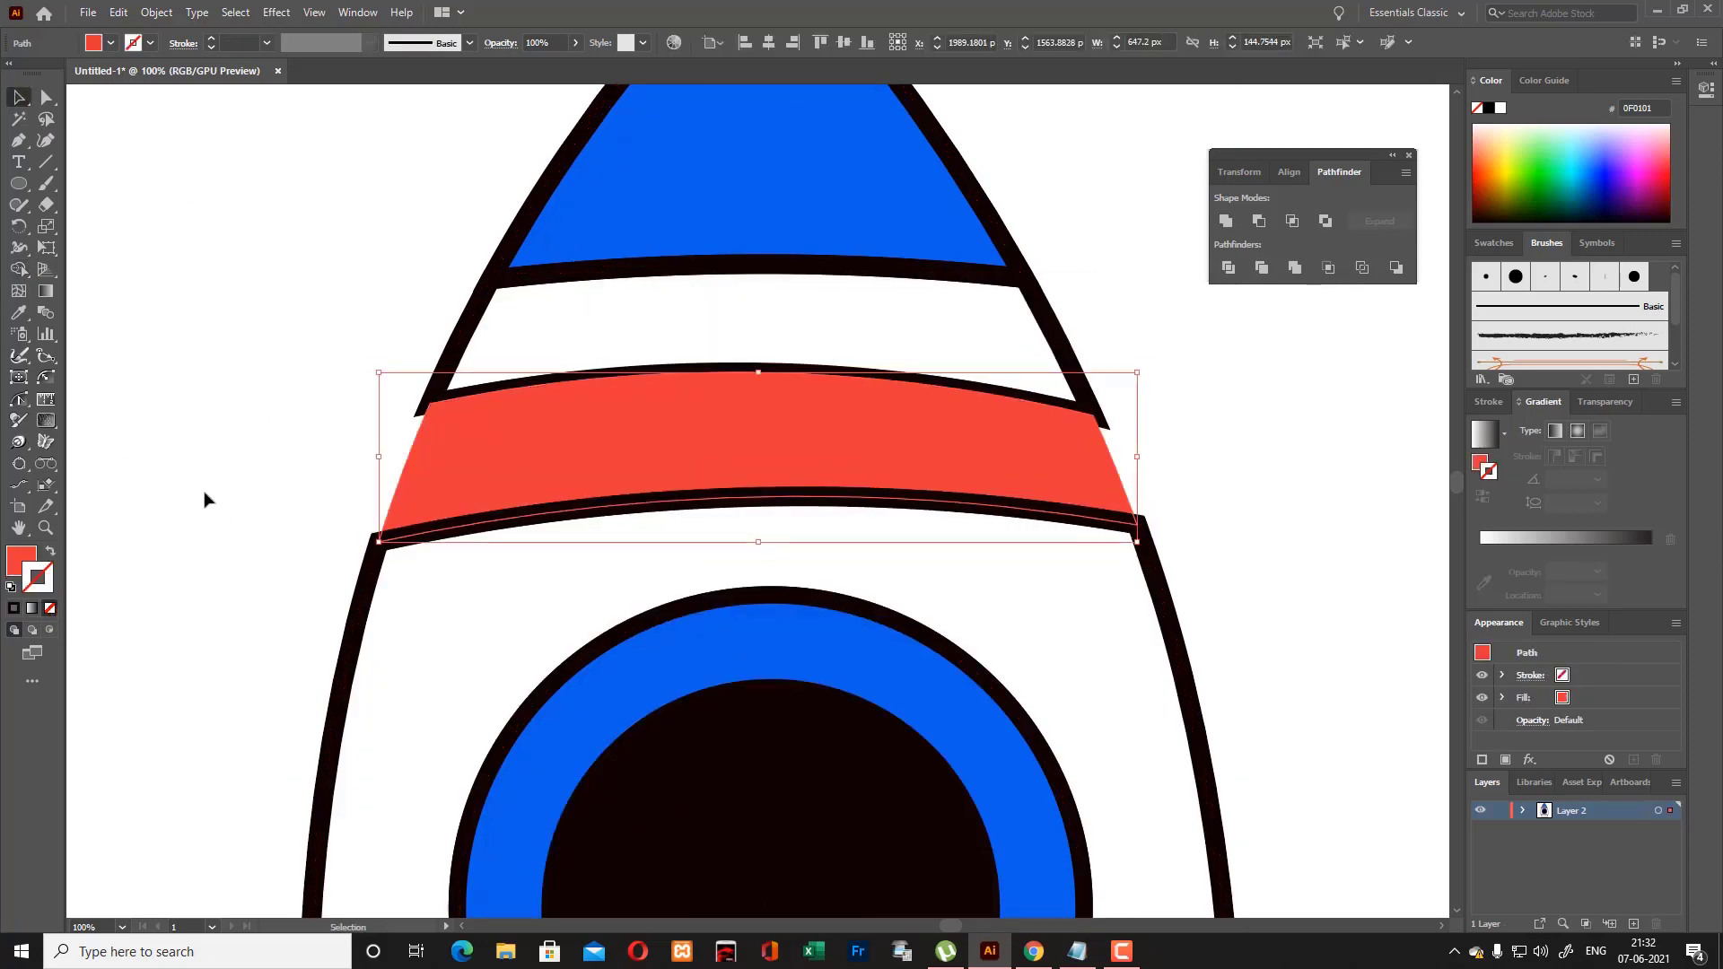
click(634, 269)
click(319, 440)
Turn the narrow band near the rocket's base into its own shape with Shape Builder.
key(ctrl+minus)
key(ctrl+minus)
scroll(908, 542, down, 3)
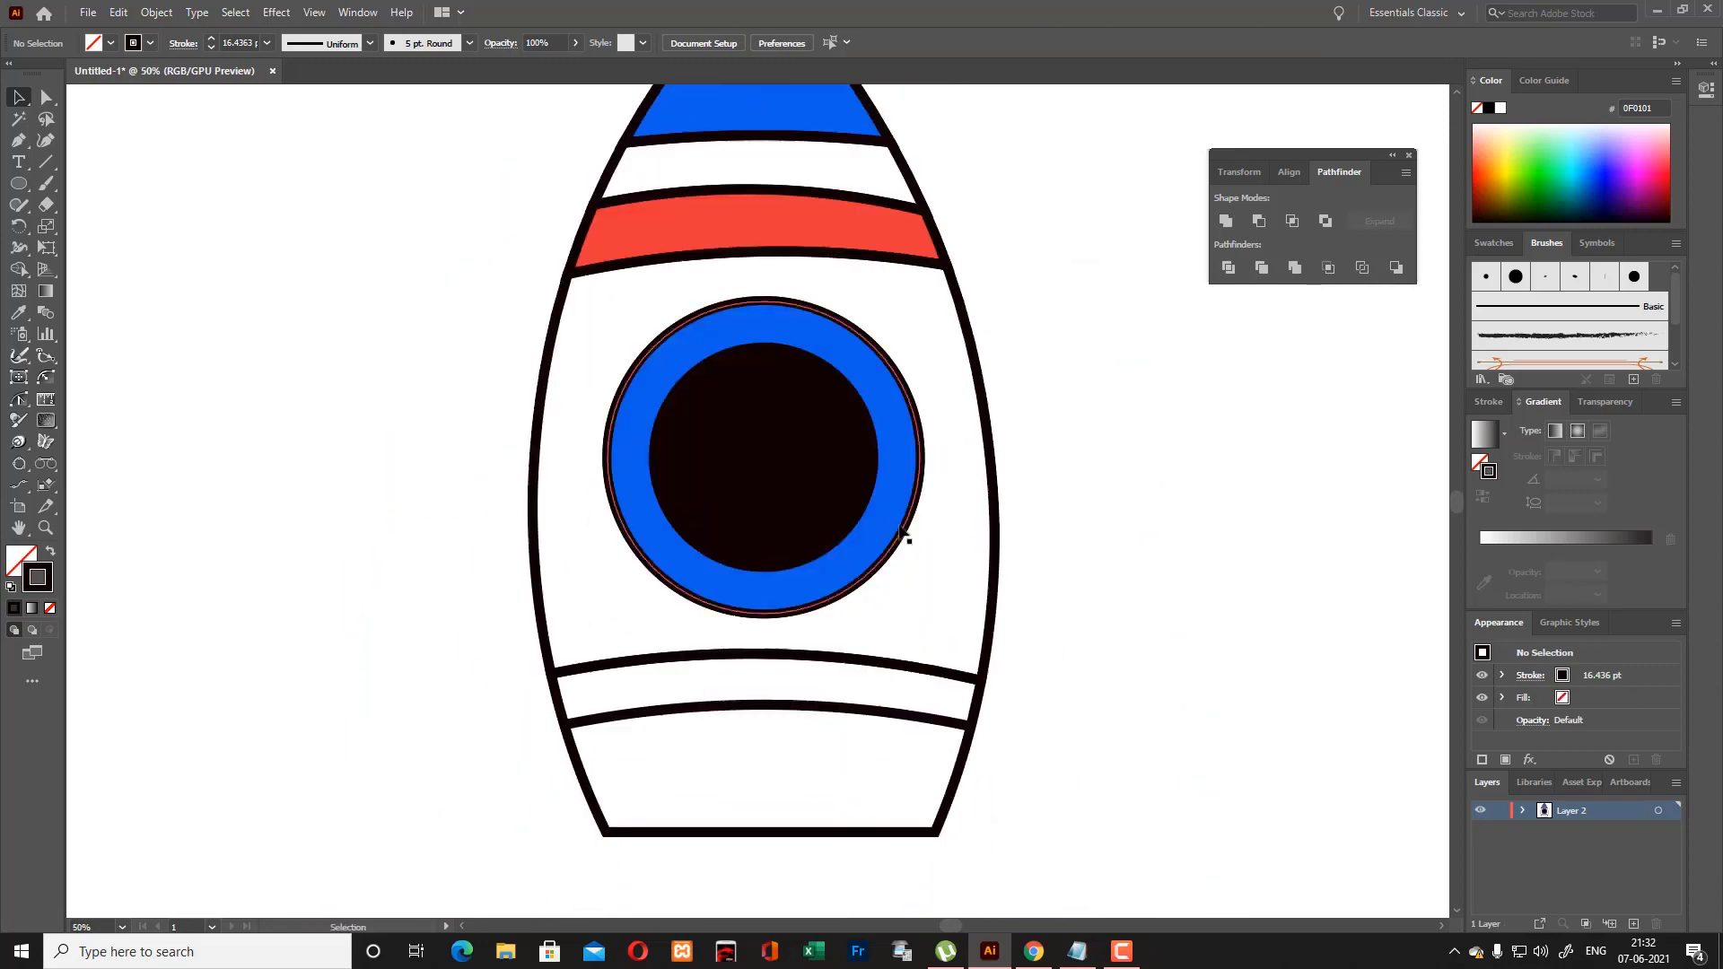
drag(1110, 790, 448, 542)
key(shift+m)
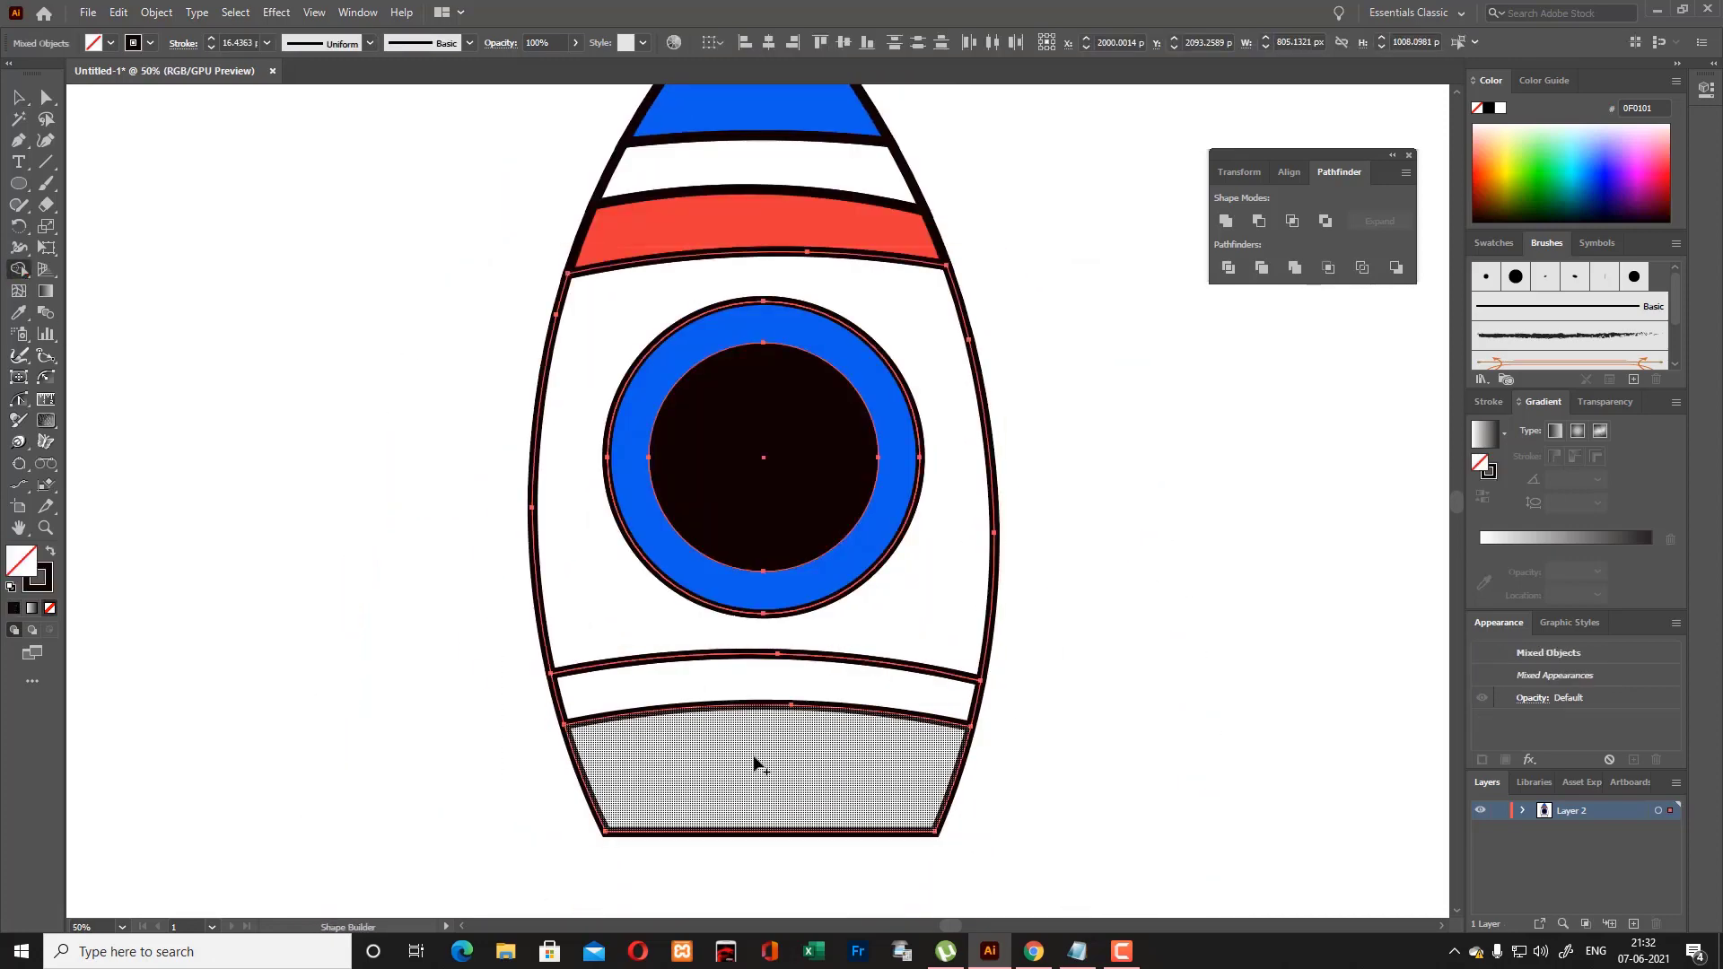
click(755, 687)
Fill the narrow lower band with the nose cone's blue.
key(v)
click(655, 632)
click(619, 663)
key(i)
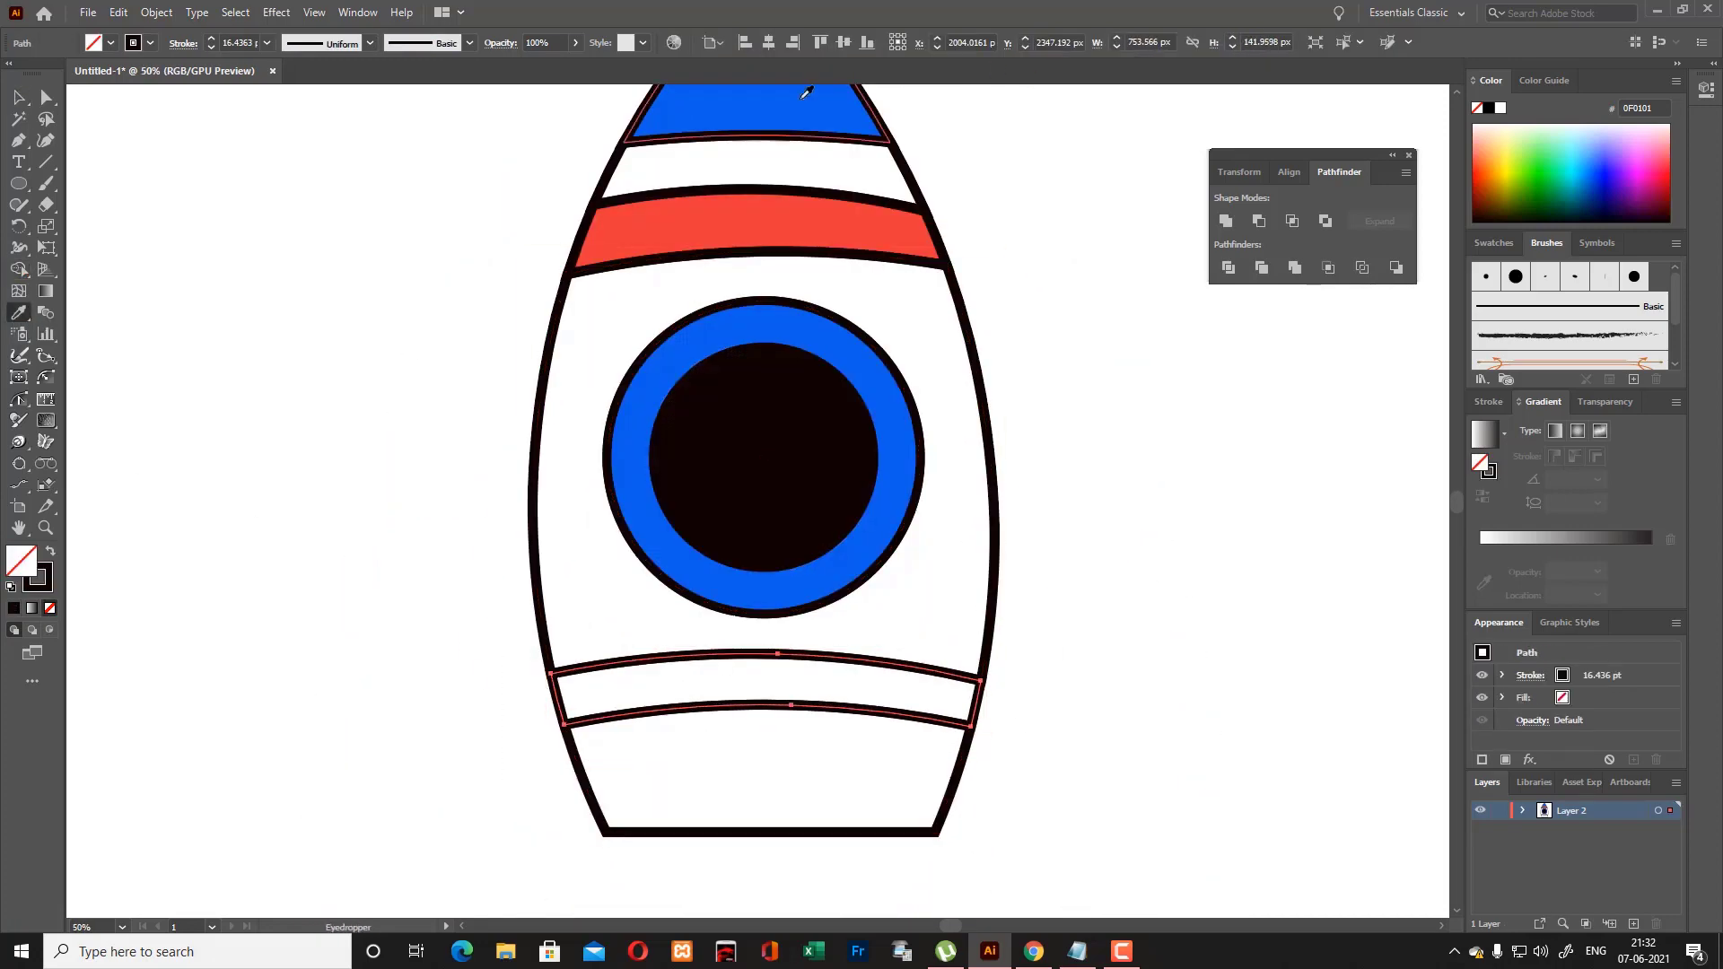
click(741, 686)
scroll(902, 368, up, 2)
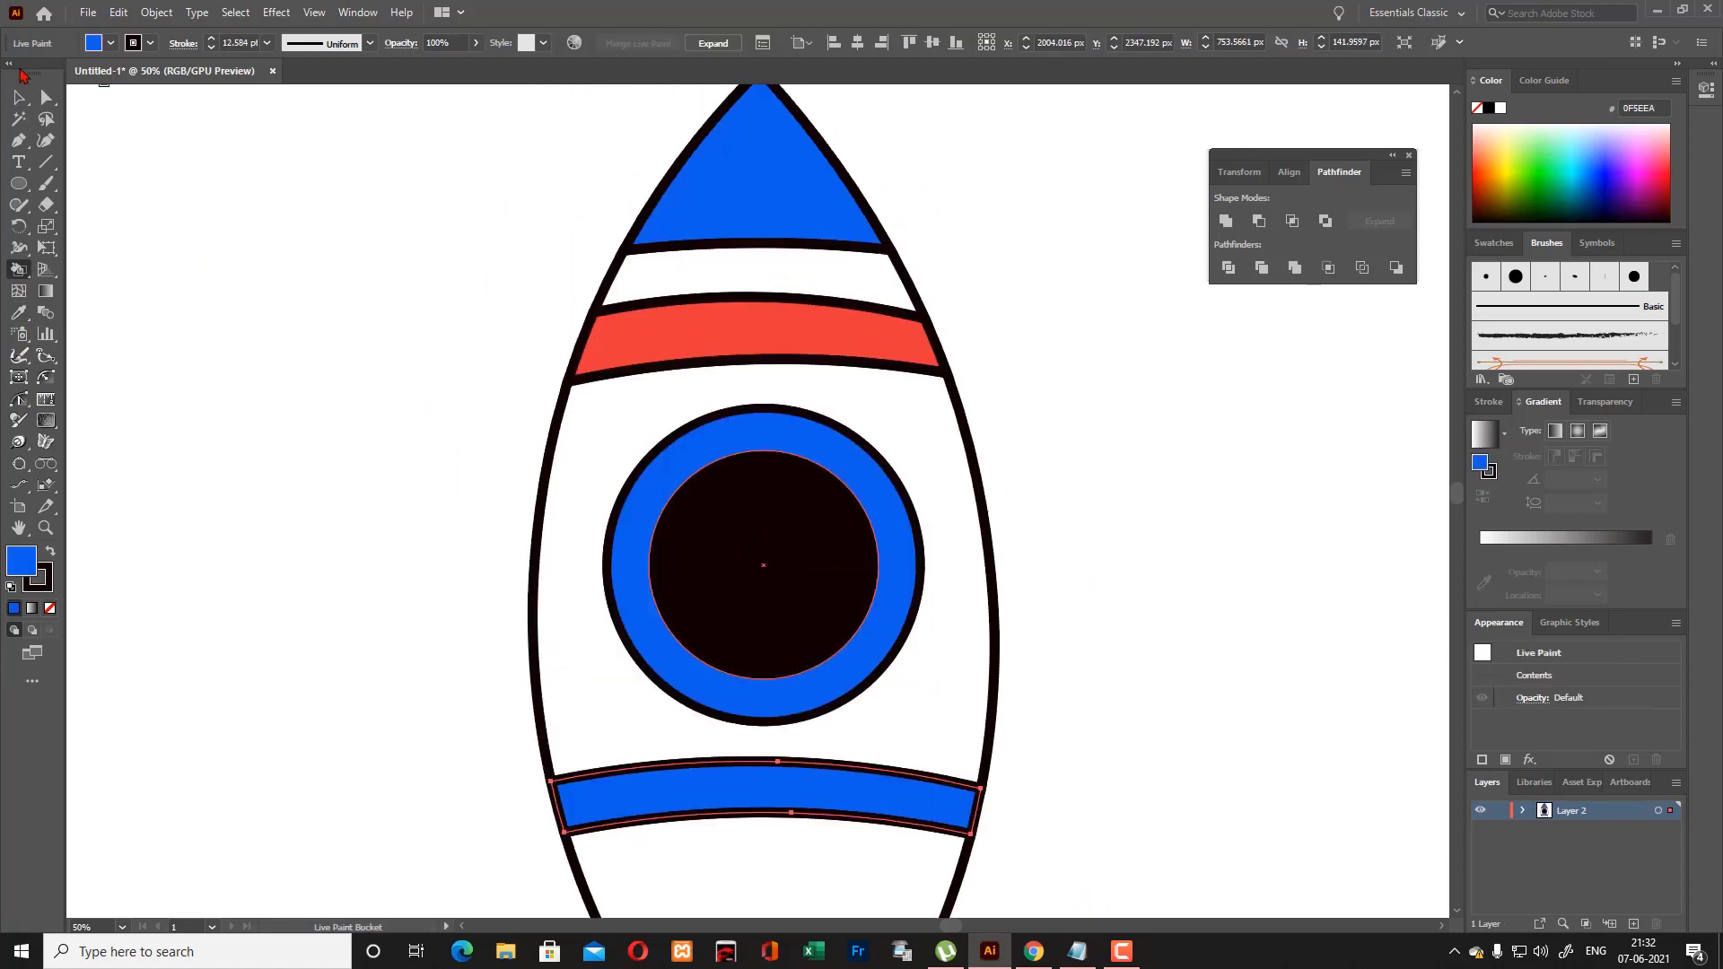
click(19, 97)
click(506, 364)
Draw a rectangle below the rocket's base and pull its upper corners inward into a trapezoid about 712 px wide and 184 px high.
scroll(506, 364, down, 4)
drag(19, 183, 99, 184)
mouse_move(568, 703)
mouse_down()
mouse_move(973, 800)
mouse_move(606, 702)
mouse_up()
click(45, 140)
drag(973, 703, 936, 703)
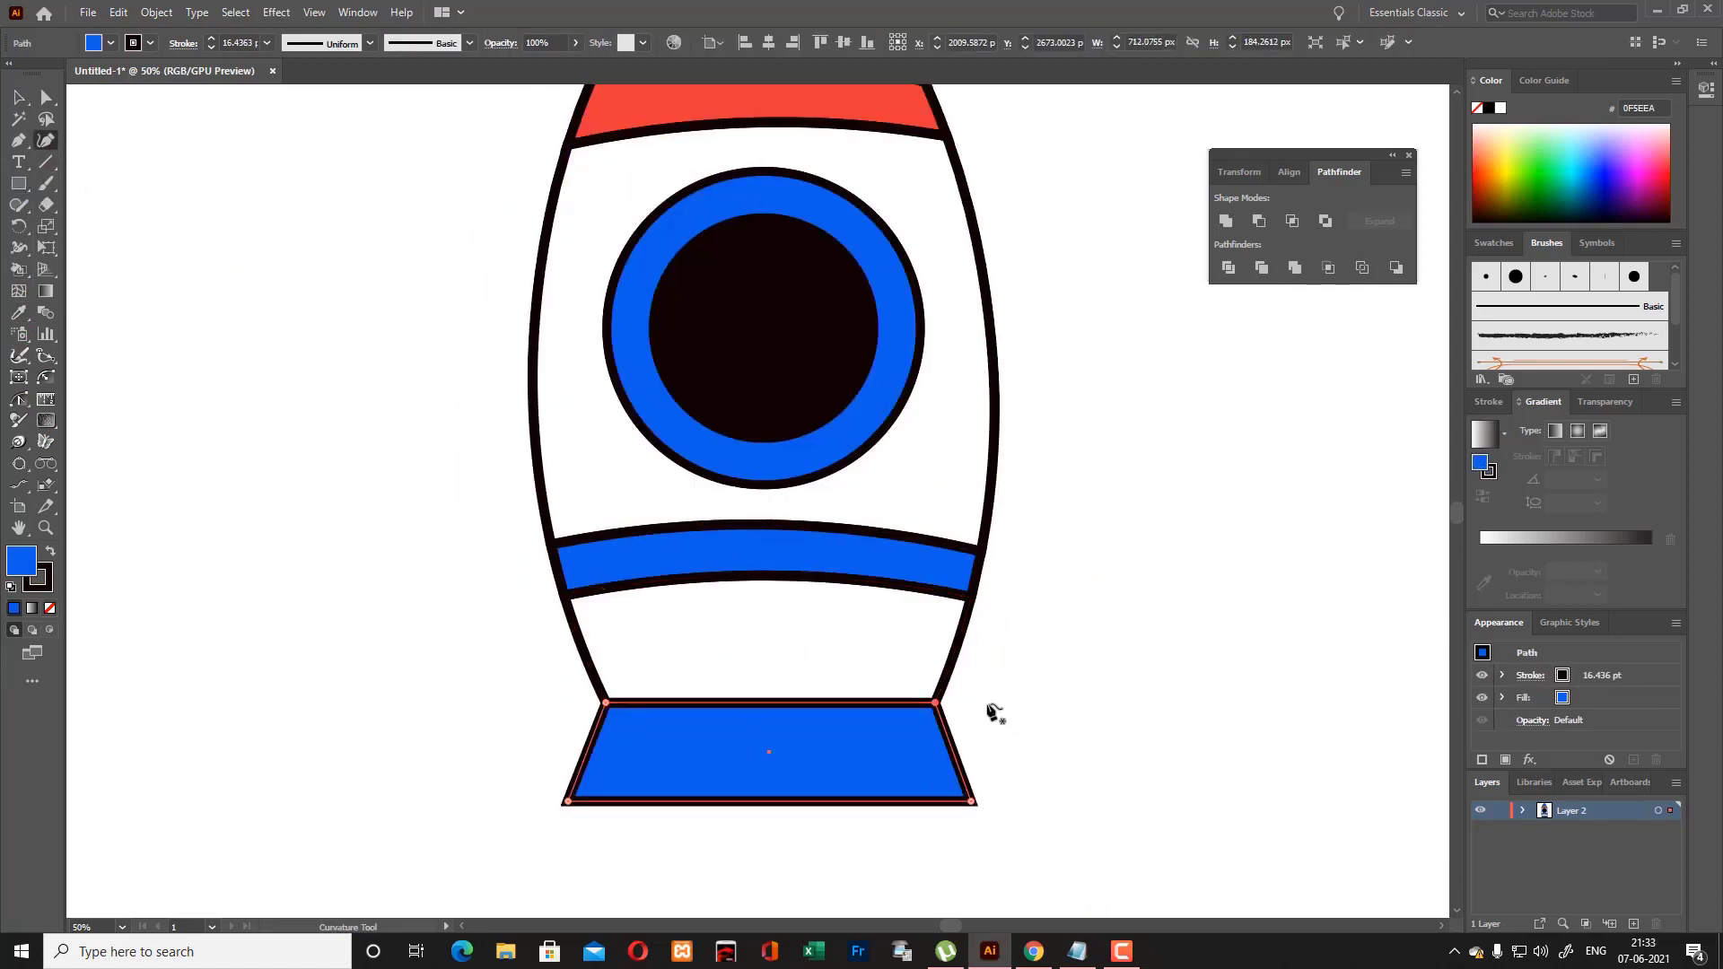
click(19, 97)
click(431, 376)
Fill the trapezoid below the rocket with red FC0826.
scroll(431, 376, down, 2)
click(931, 661)
double_click(21, 561)
click(872, 352)
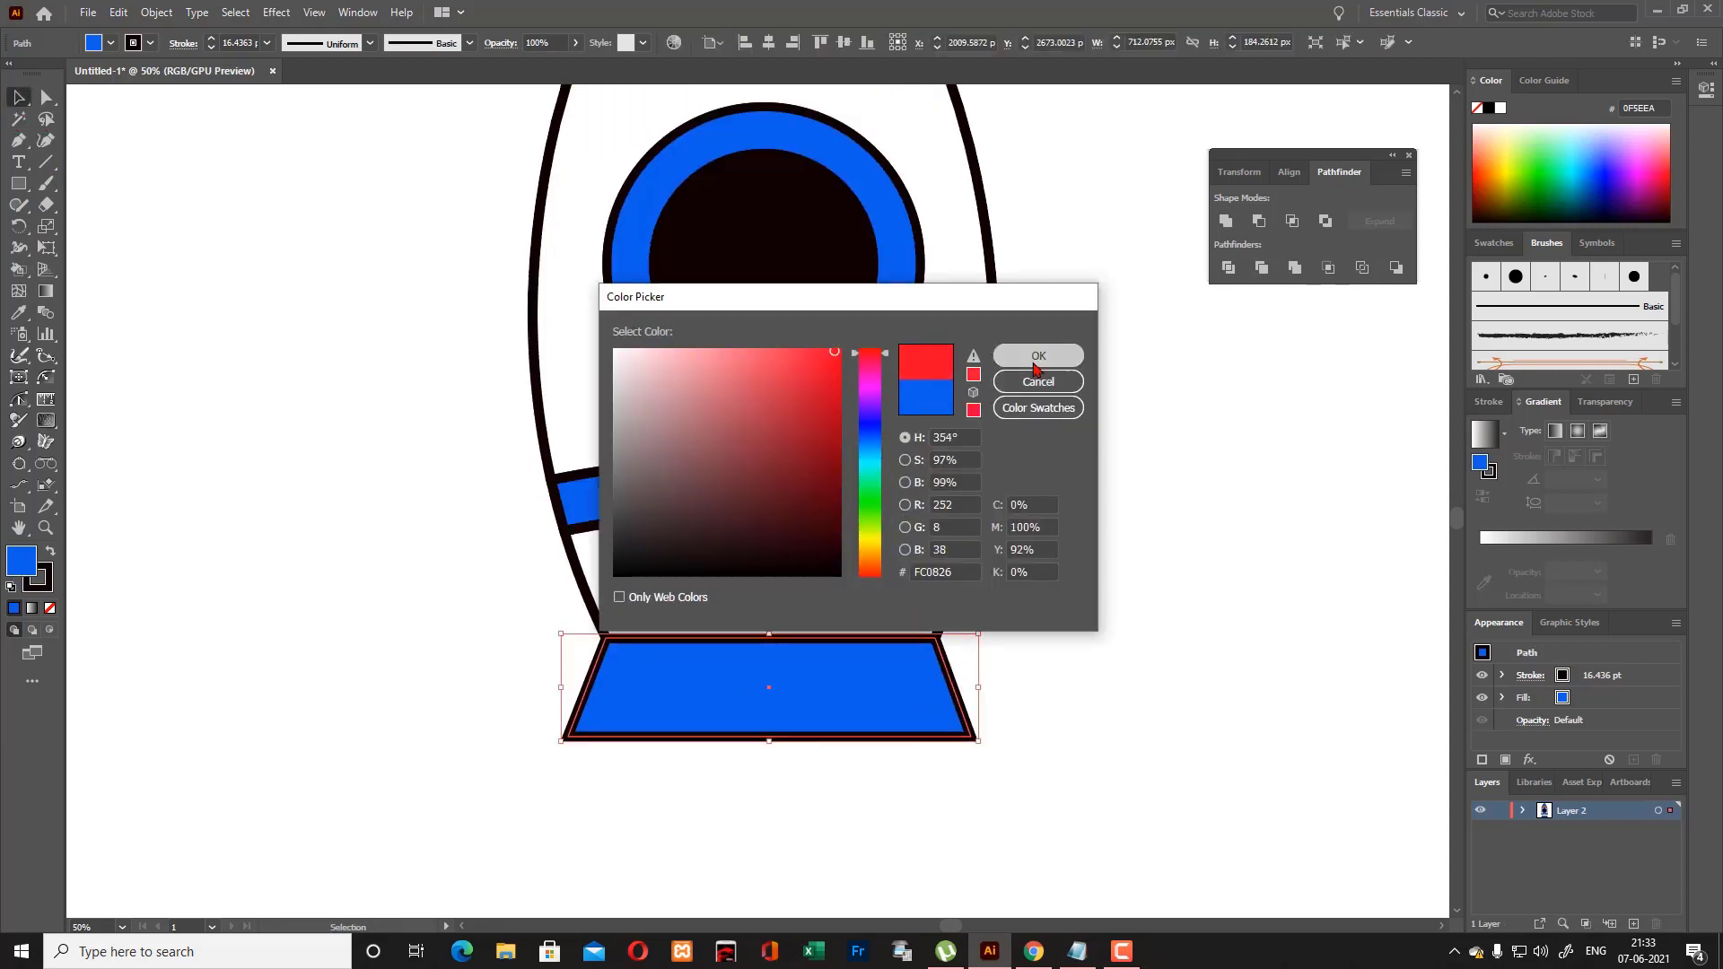
click(1036, 357)
Shorten the red trapezoid from below and tuck a flatter copy about 95 px high directly beneath it.
scroll(841, 654, down, 2)
scroll(841, 648, down, 1)
drag(797, 633, 769, 601)
click(889, 600)
click(838, 687)
drag(835, 670, 823, 645)
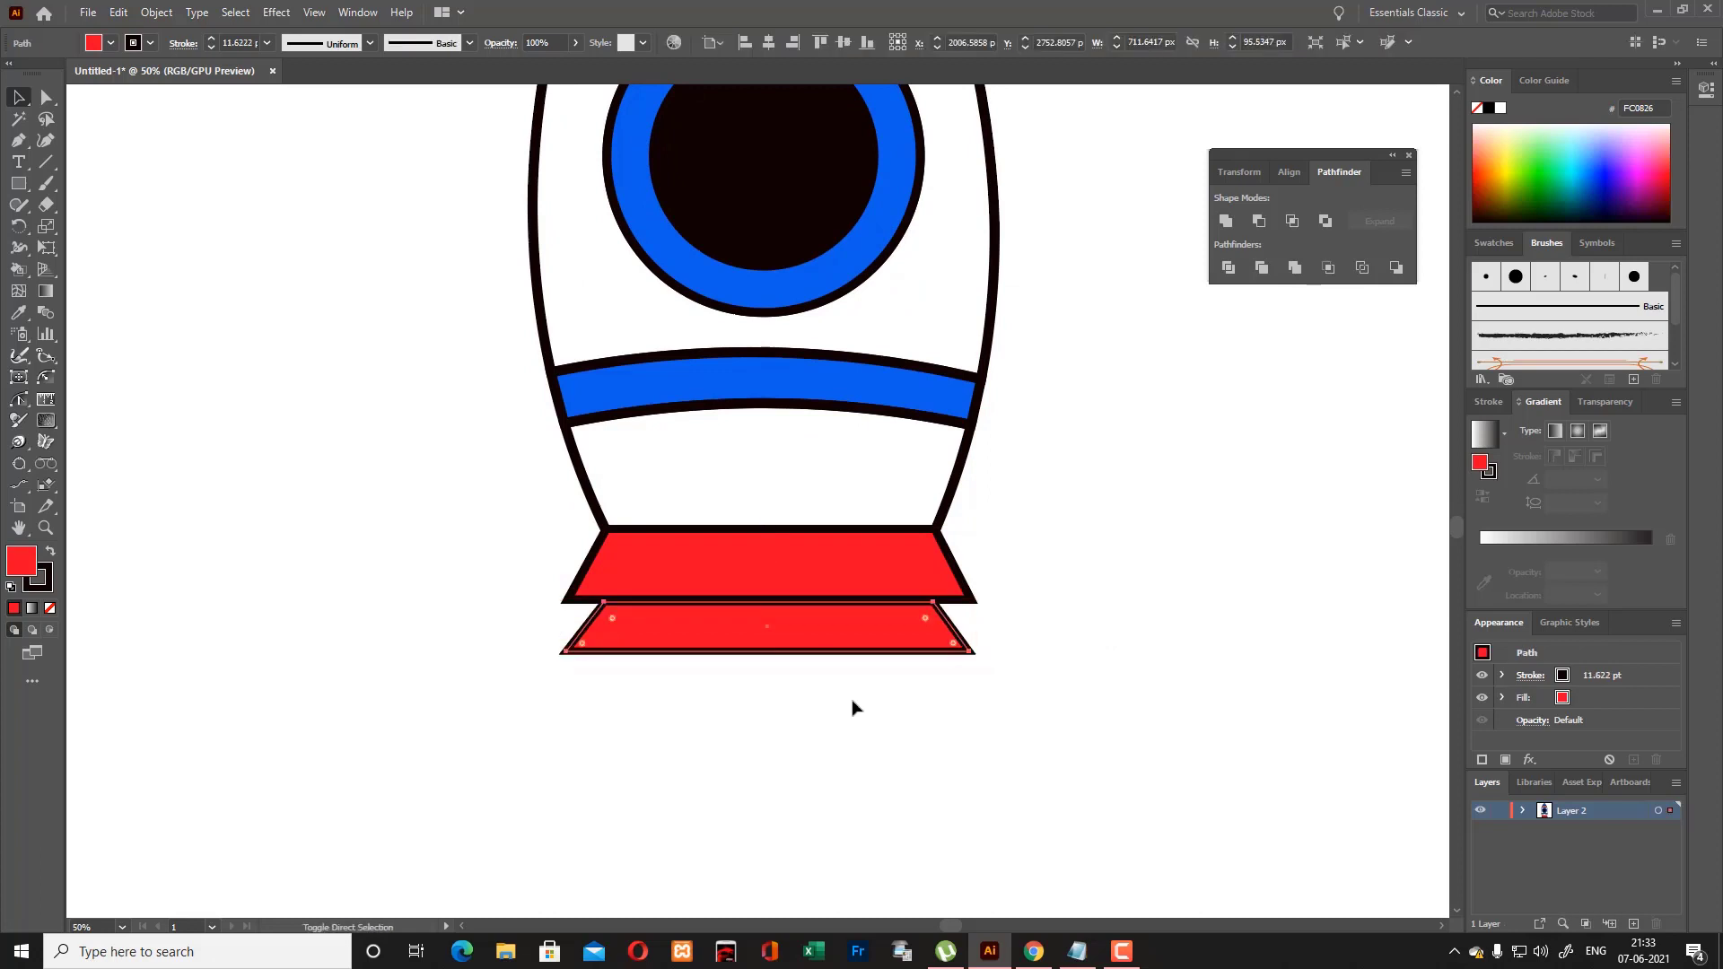
key(Up)
key(Up)
key(Up)
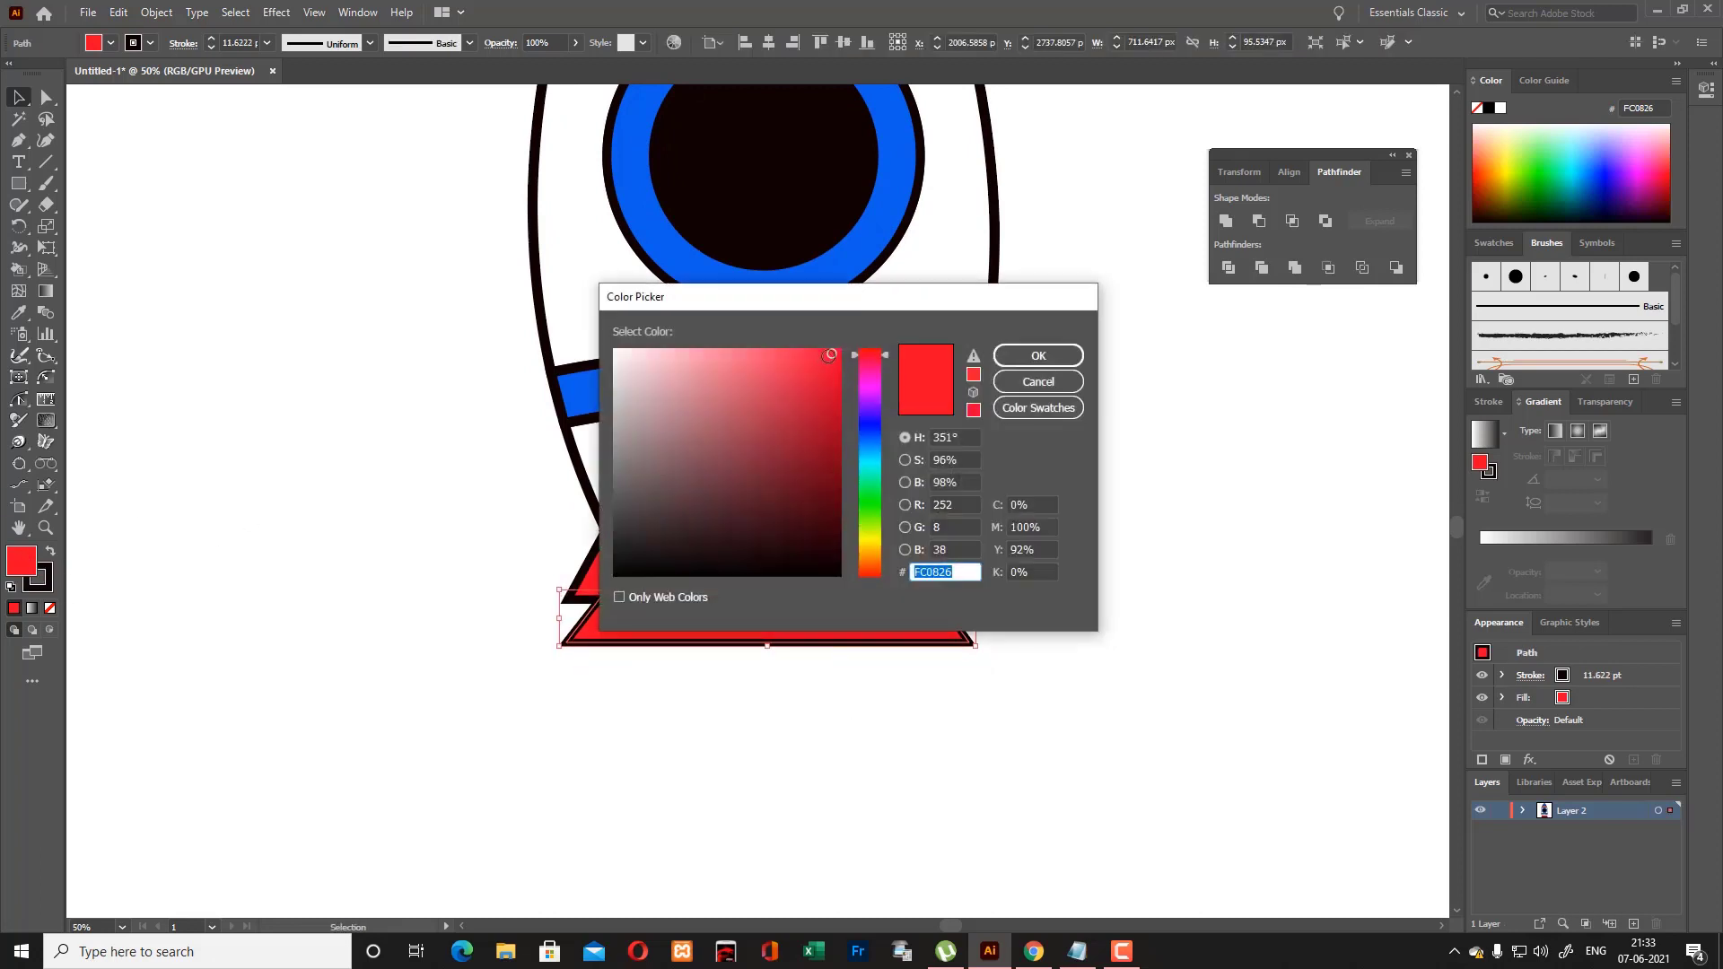
click(1035, 355)
click(1165, 500)
Draw a white circle about 47 px across with no stroke at the top of the blue window ring.
scroll(1165, 500, up, 4)
click(821, 440)
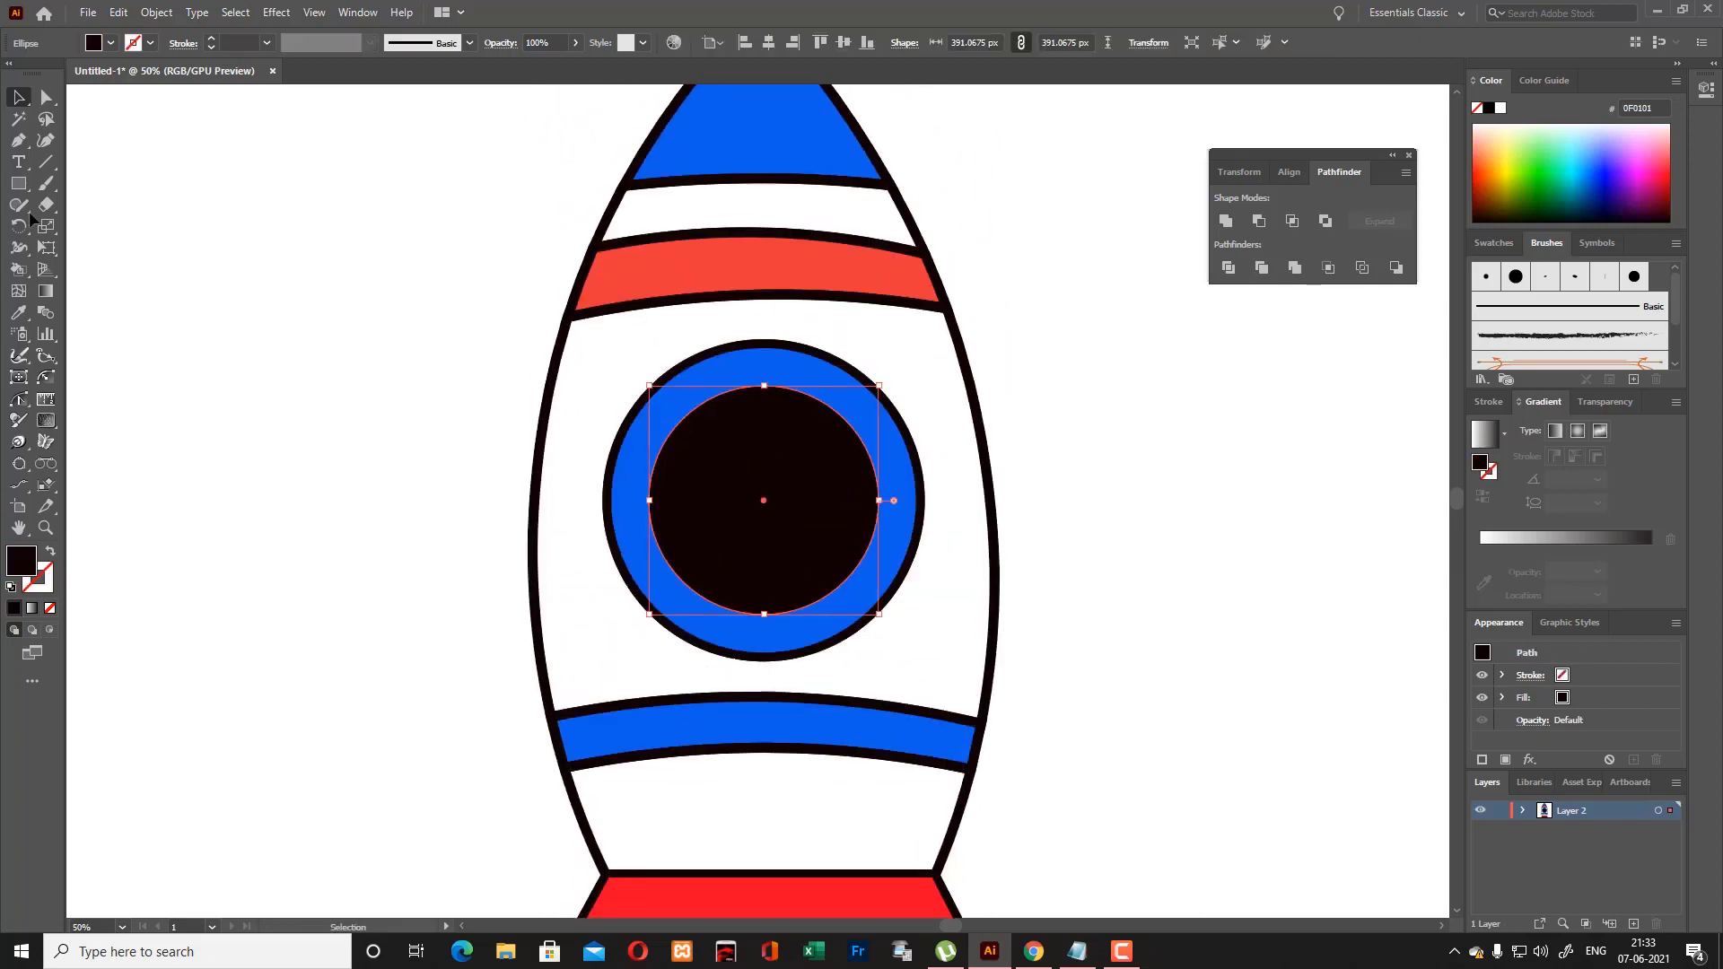
click(353, 428)
key(l)
drag(289, 463, 757, 364)
click(18, 314)
click(144, 385)
key(v)
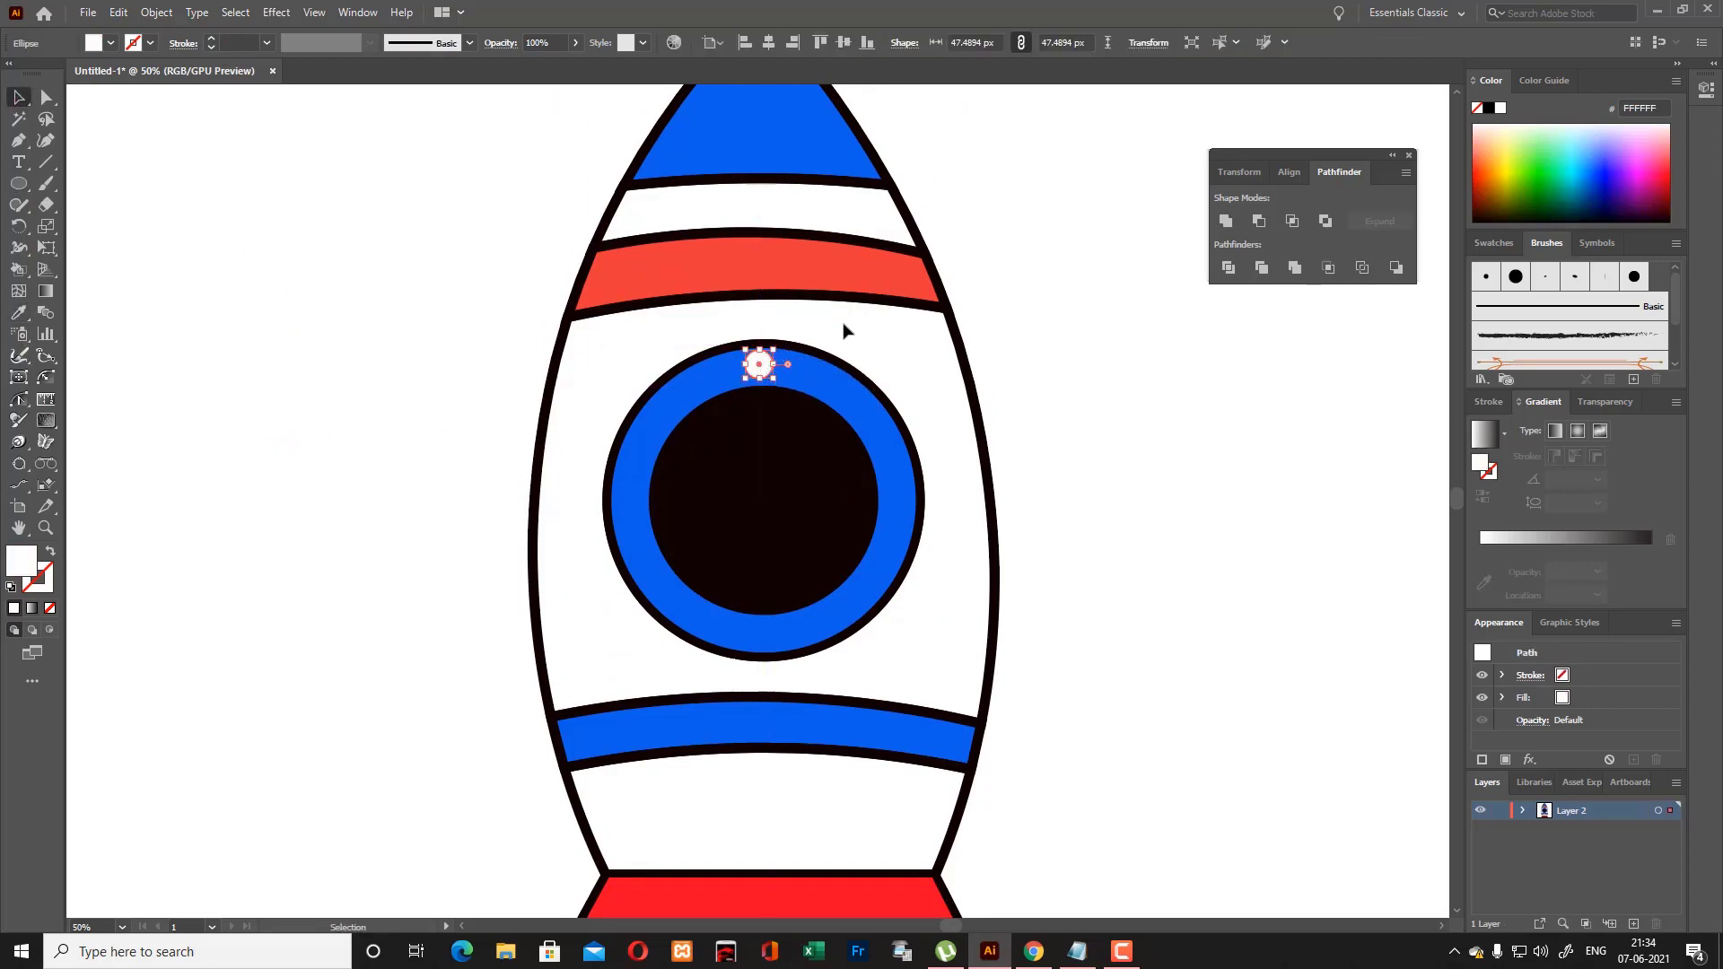
Shrink the white circle slightly within the blue ring, centre it above the black disc, and select both.
key(ctrl+=)
key(ctrl+=)
key(ctrl+=)
key(ctrl+=)
drag(814, 445, 811, 455)
scroll(810, 455, down, 3)
click(535, 462)
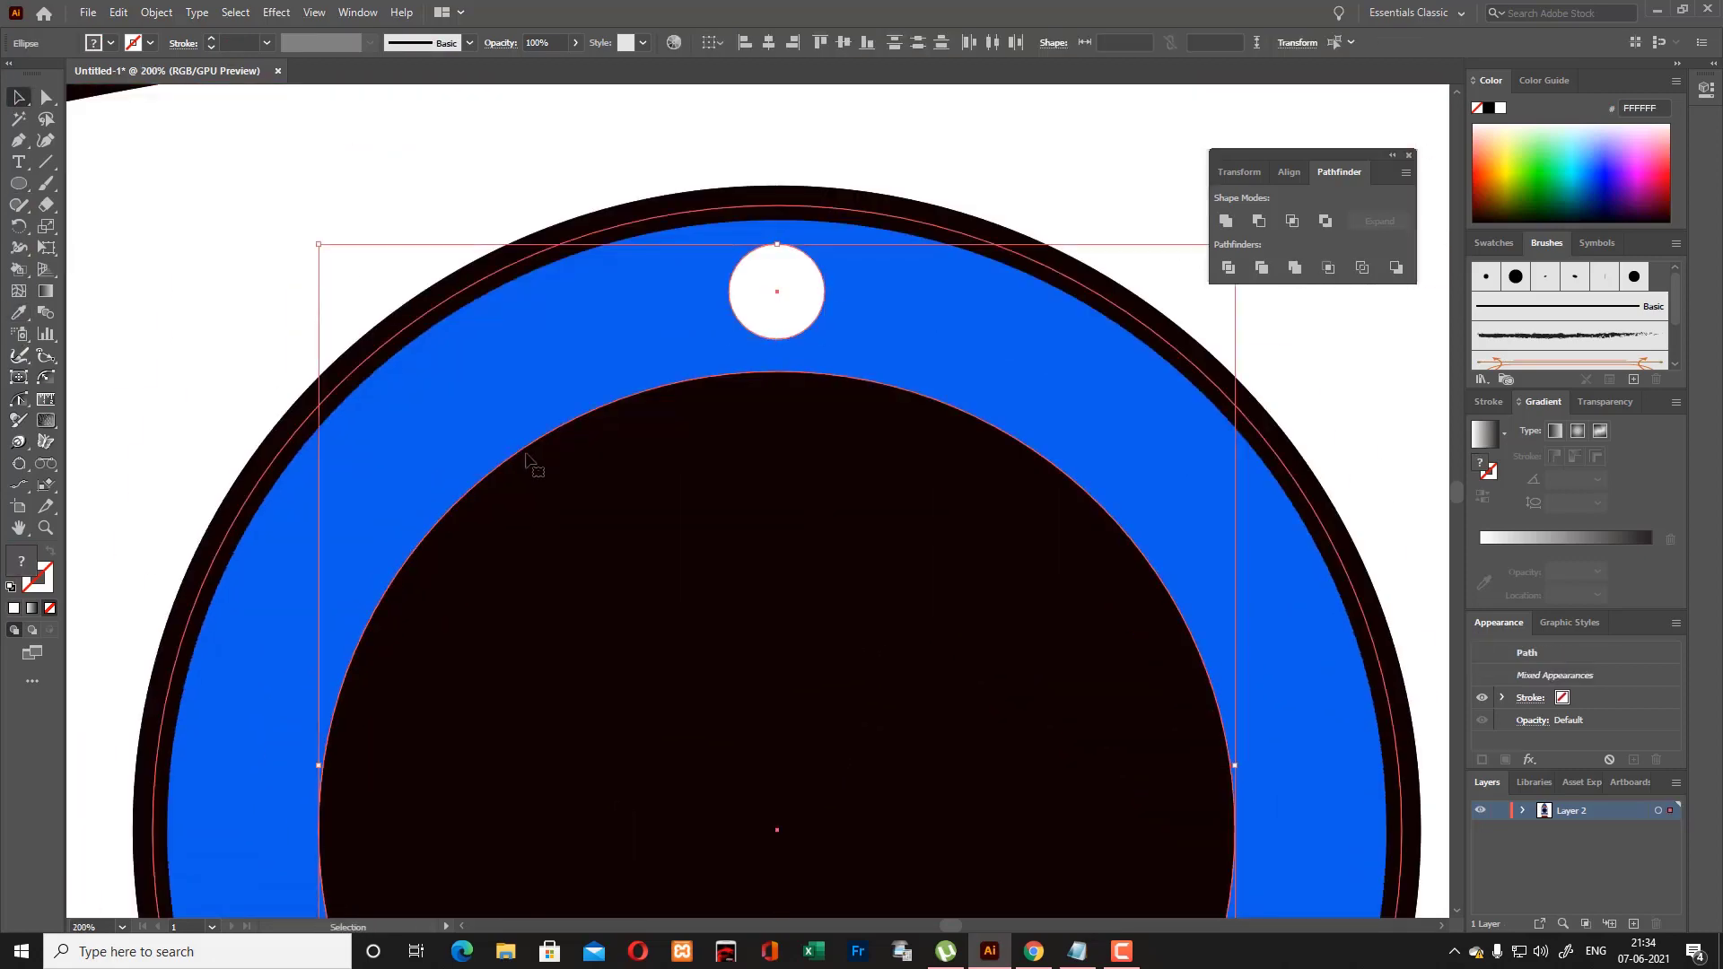
Rotate a copy of the white circle and black disc by 360°/20 around the window's centre.
key(r)
scroll(777, 679, down, 1)
alt+click(778, 743)
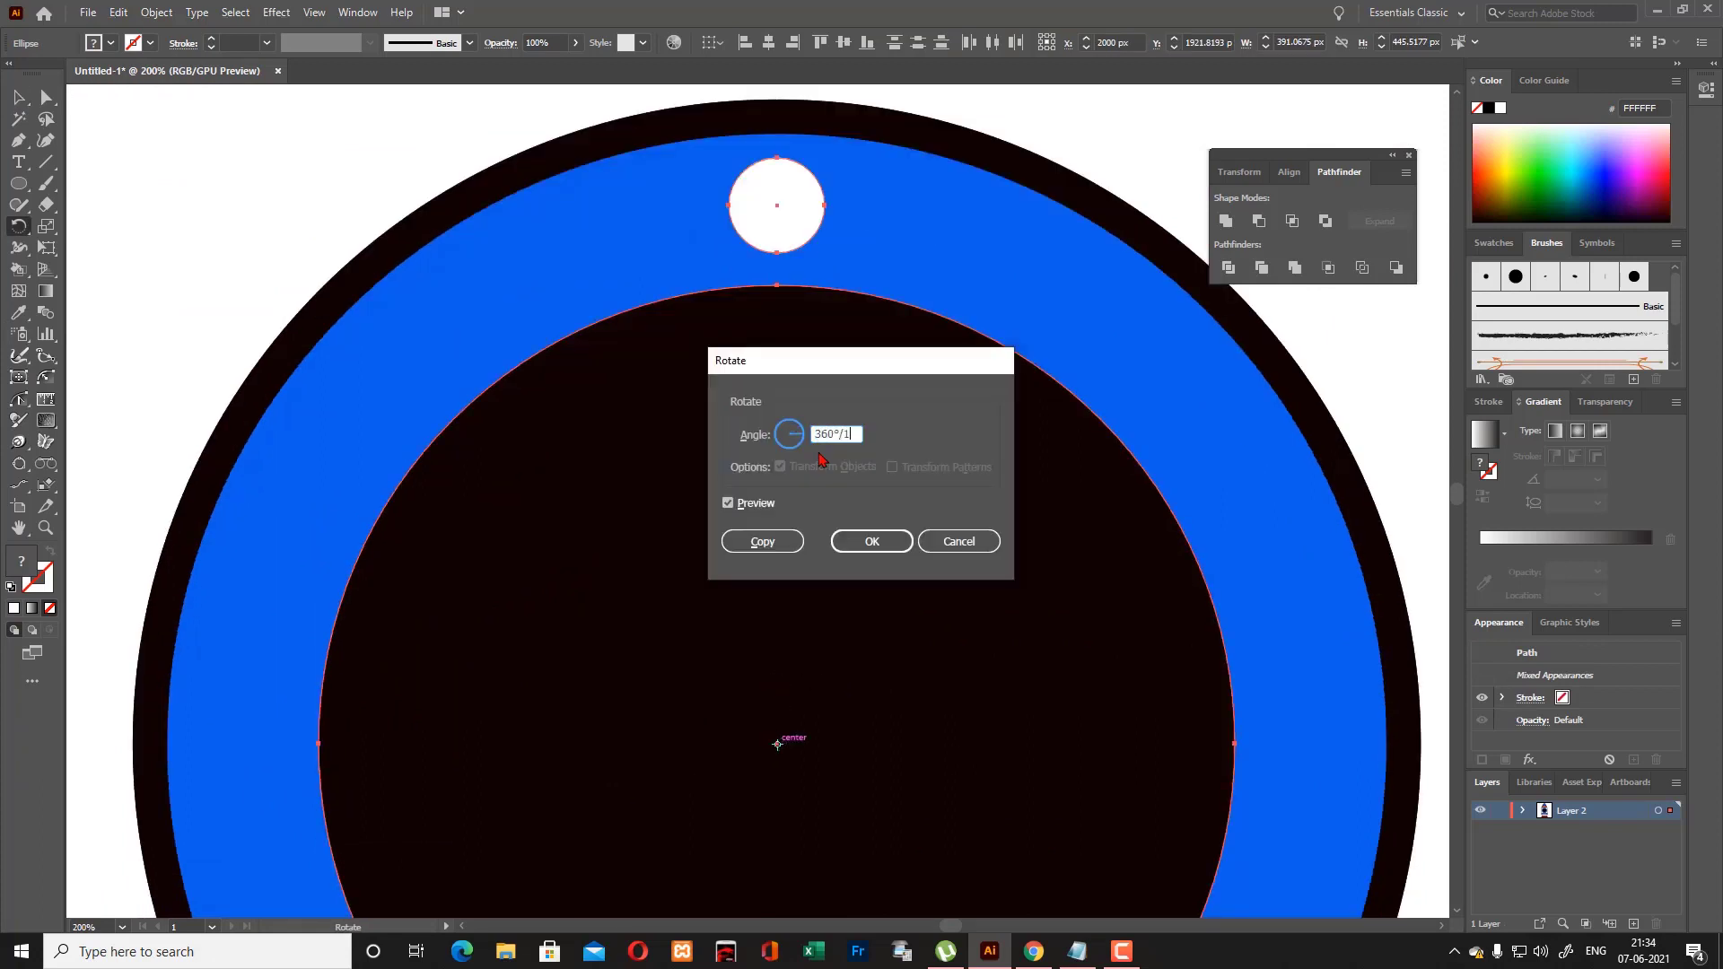
text(360°/20)
click(763, 541)
Repeat the rotated copy until white dots run all the way around the blue window ring.
key(ctrl+d)
key(ctrl+d)
key(ctrl+d)
key(ctrl+d)
key(ctrl+d)
scroll(801, 469, down, 4)
key(ctrl+d)
key(ctrl+d)
key(ctrl+d)
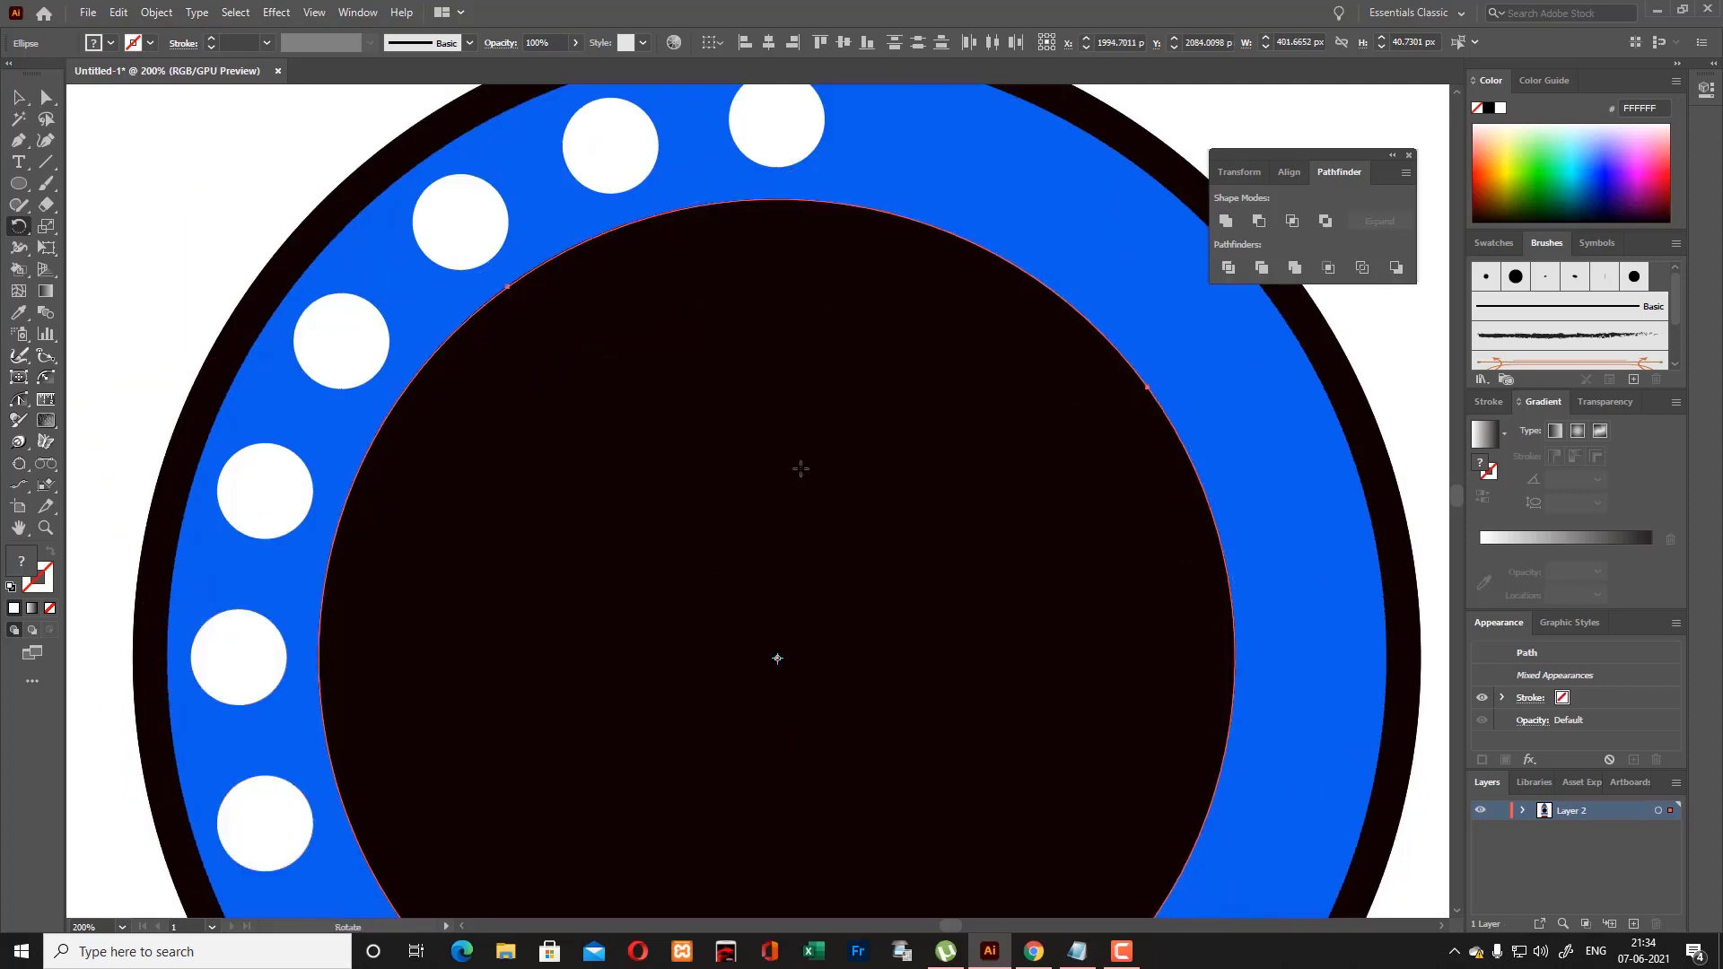
key(ctrl+d)
key(ctrl+d)
key(ctrl+d)
key(ctrl+d)
key(ctrl+d)
key(ctrl+d)
key(ctrl+d)
key(ctrl+d)
scroll(815, 481, up, 3)
key(ctrl+d)
key(v)
click(223, 231)
key(ctrl+minus)
key(ctrl+minus)
key(ctrl+minus)
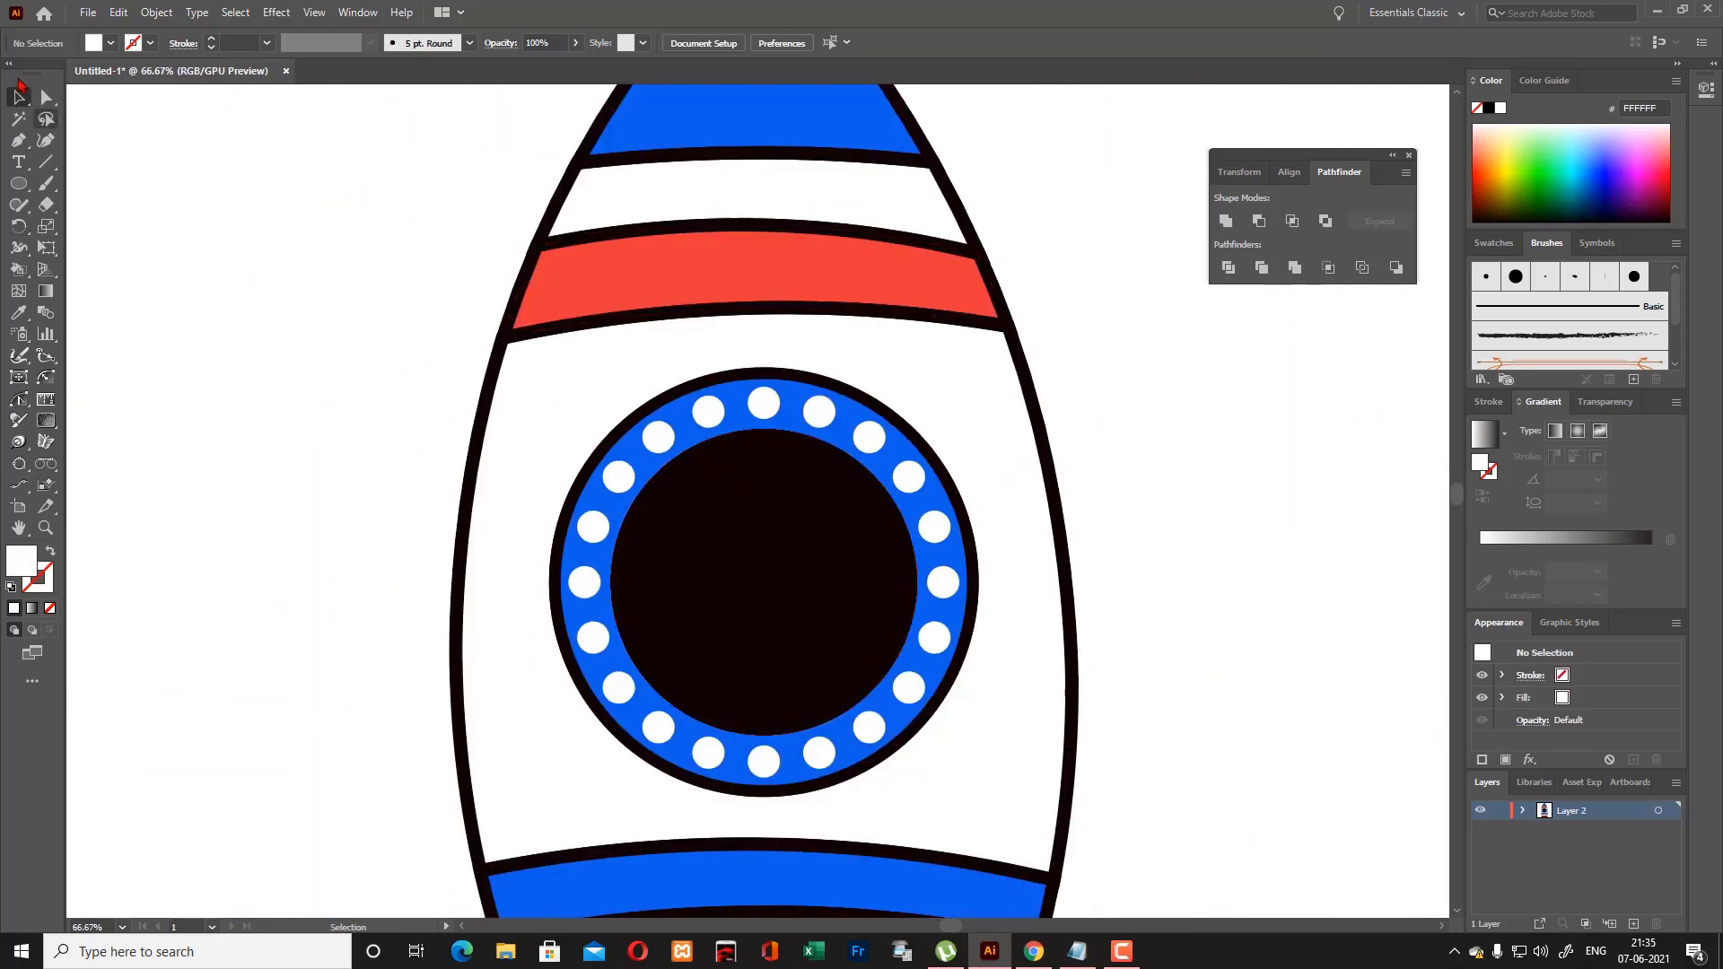
Draw a curved path across the black disc's upper right and cut out a crescent with Shape Builder.
click(556, 412)
drag(878, 510, 982, 627)
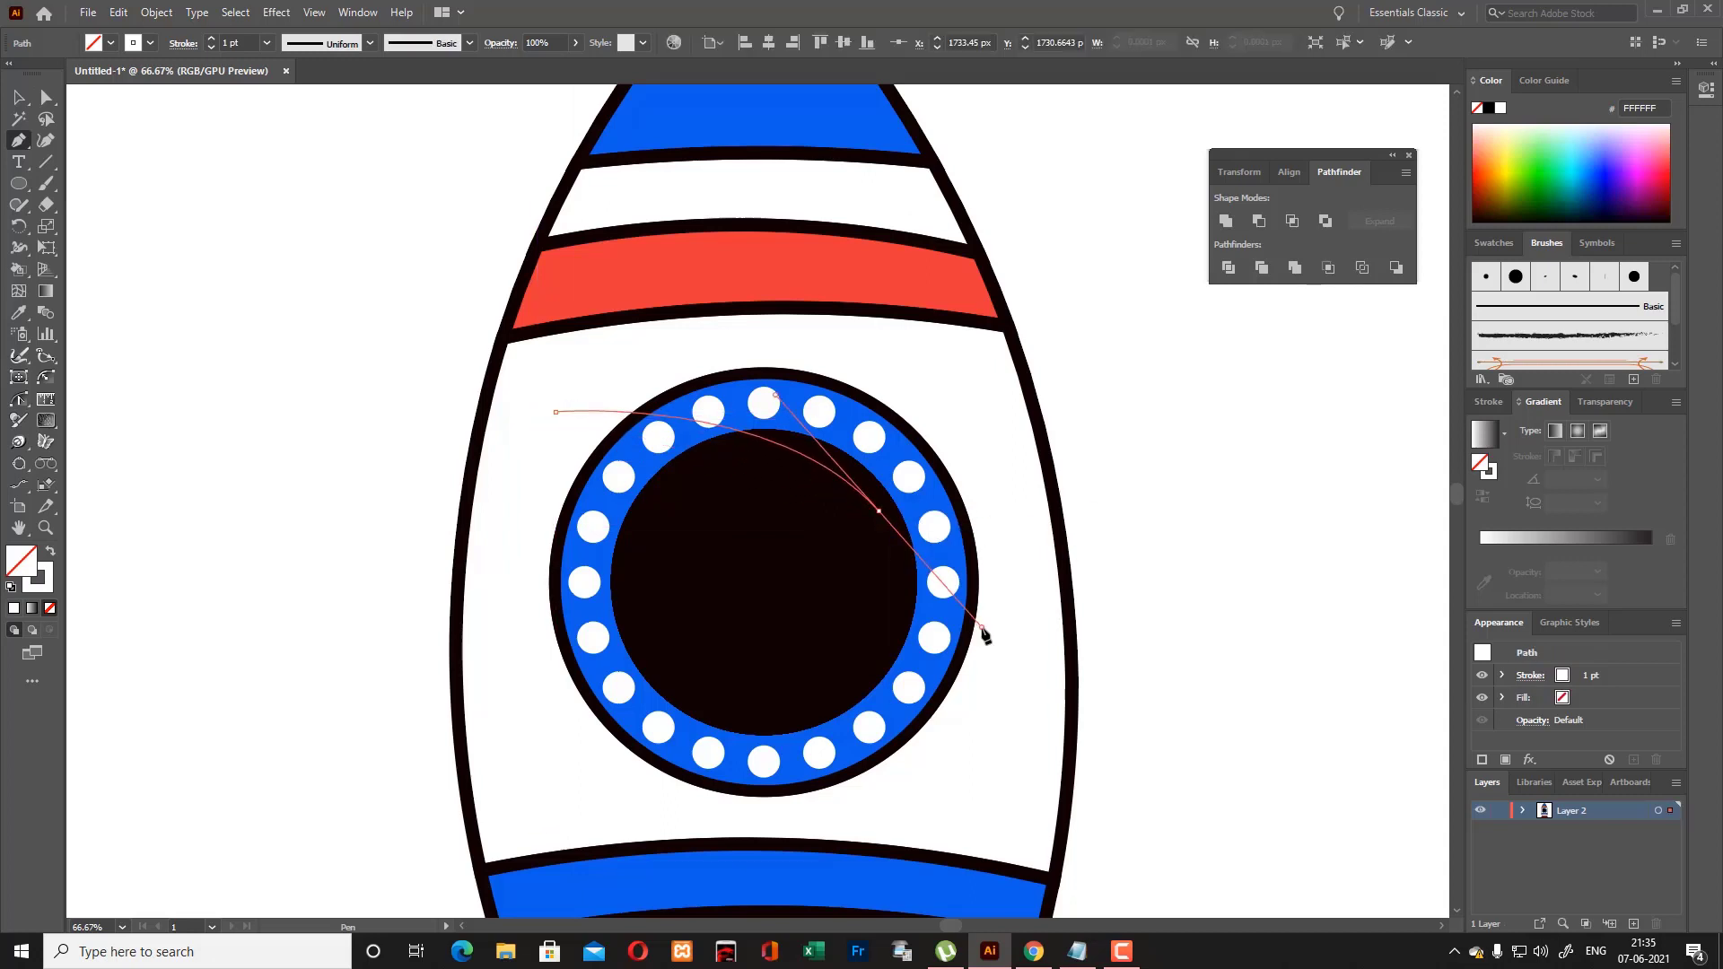
click(969, 813)
key(v)
shift+click(853, 568)
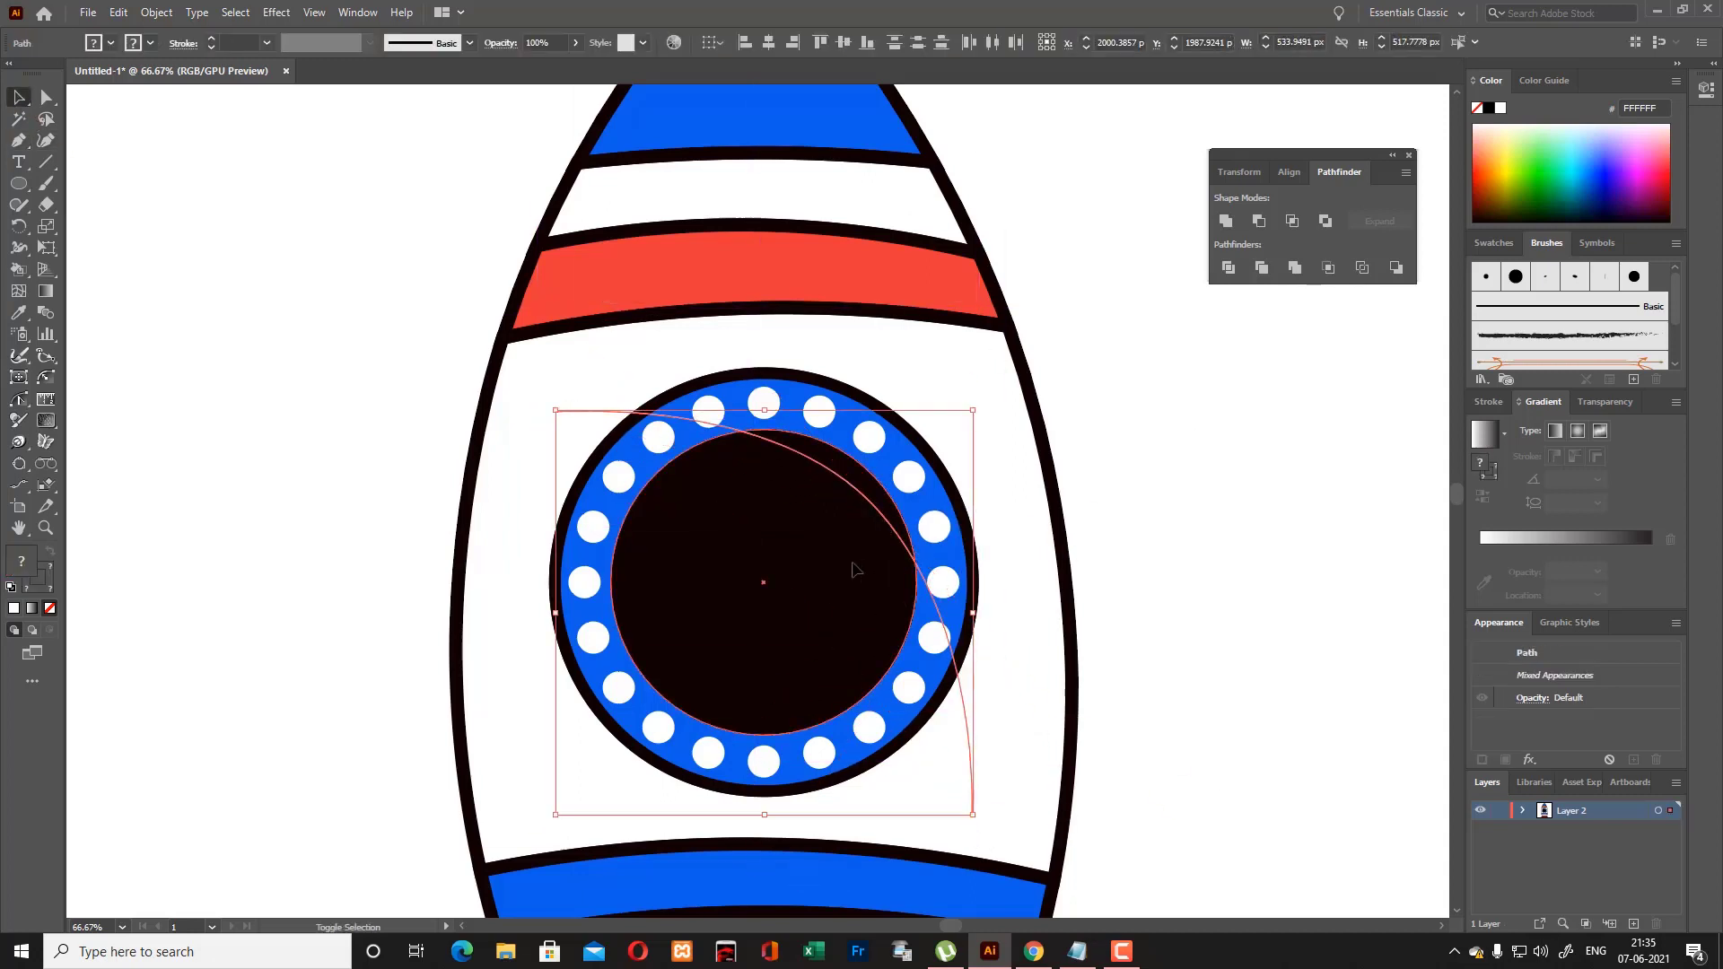
drag(18, 270, 99, 270)
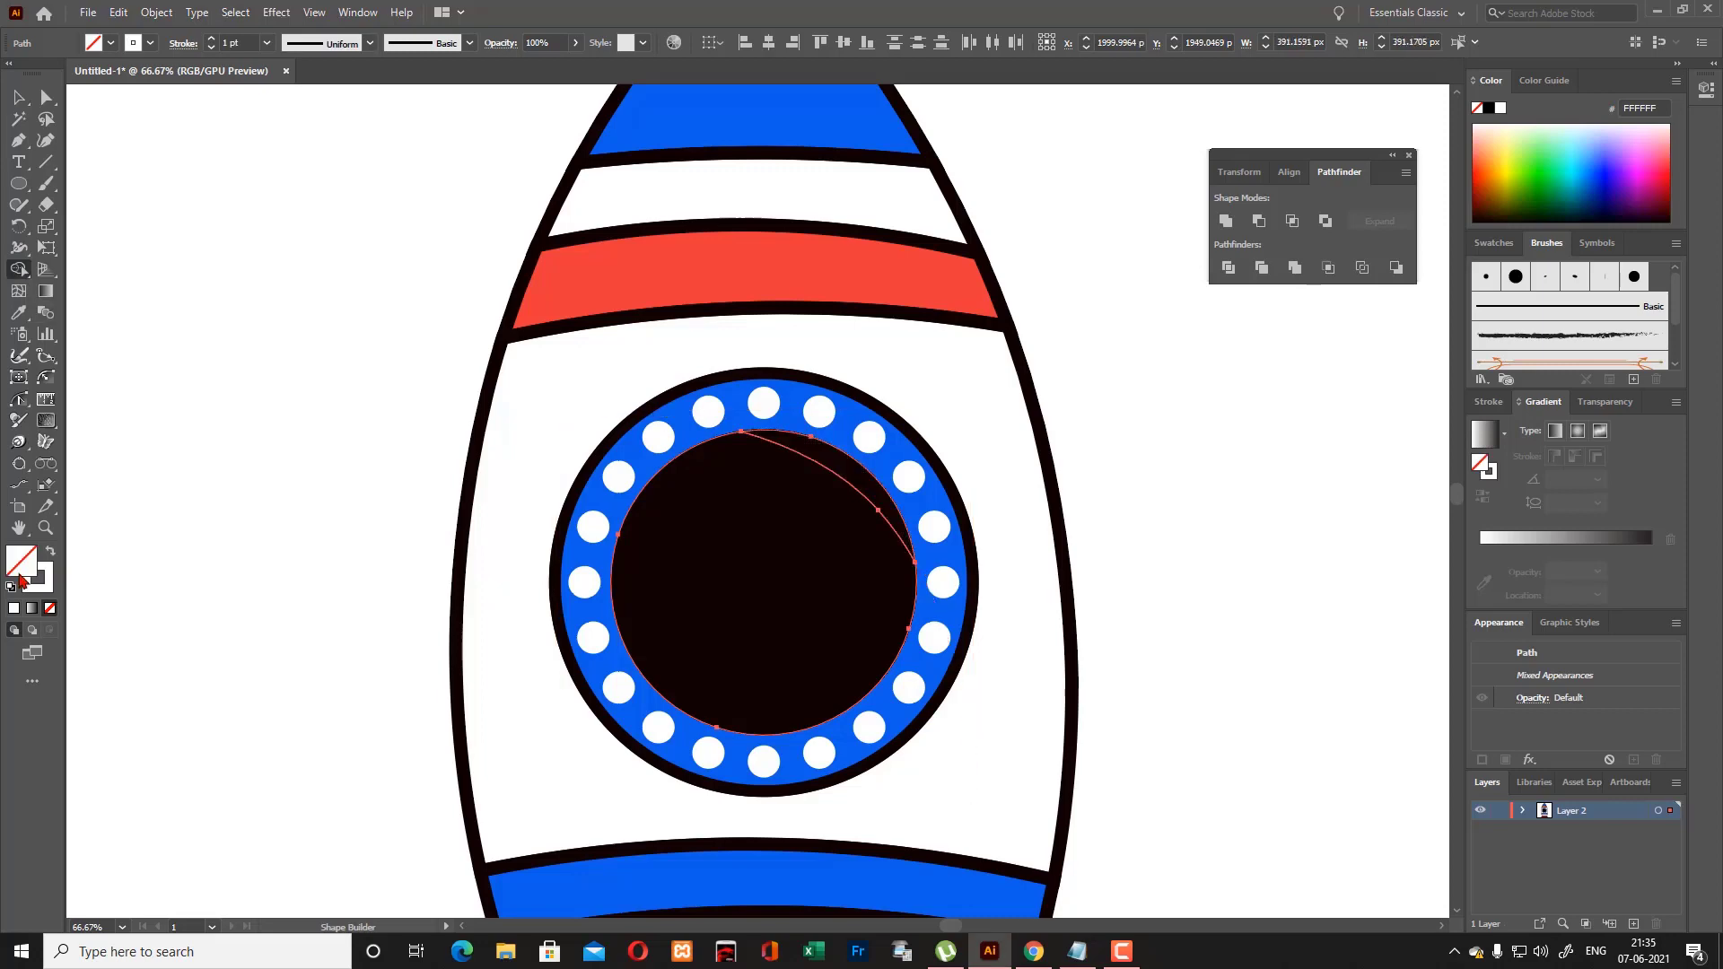
click(18, 97)
click(817, 473)
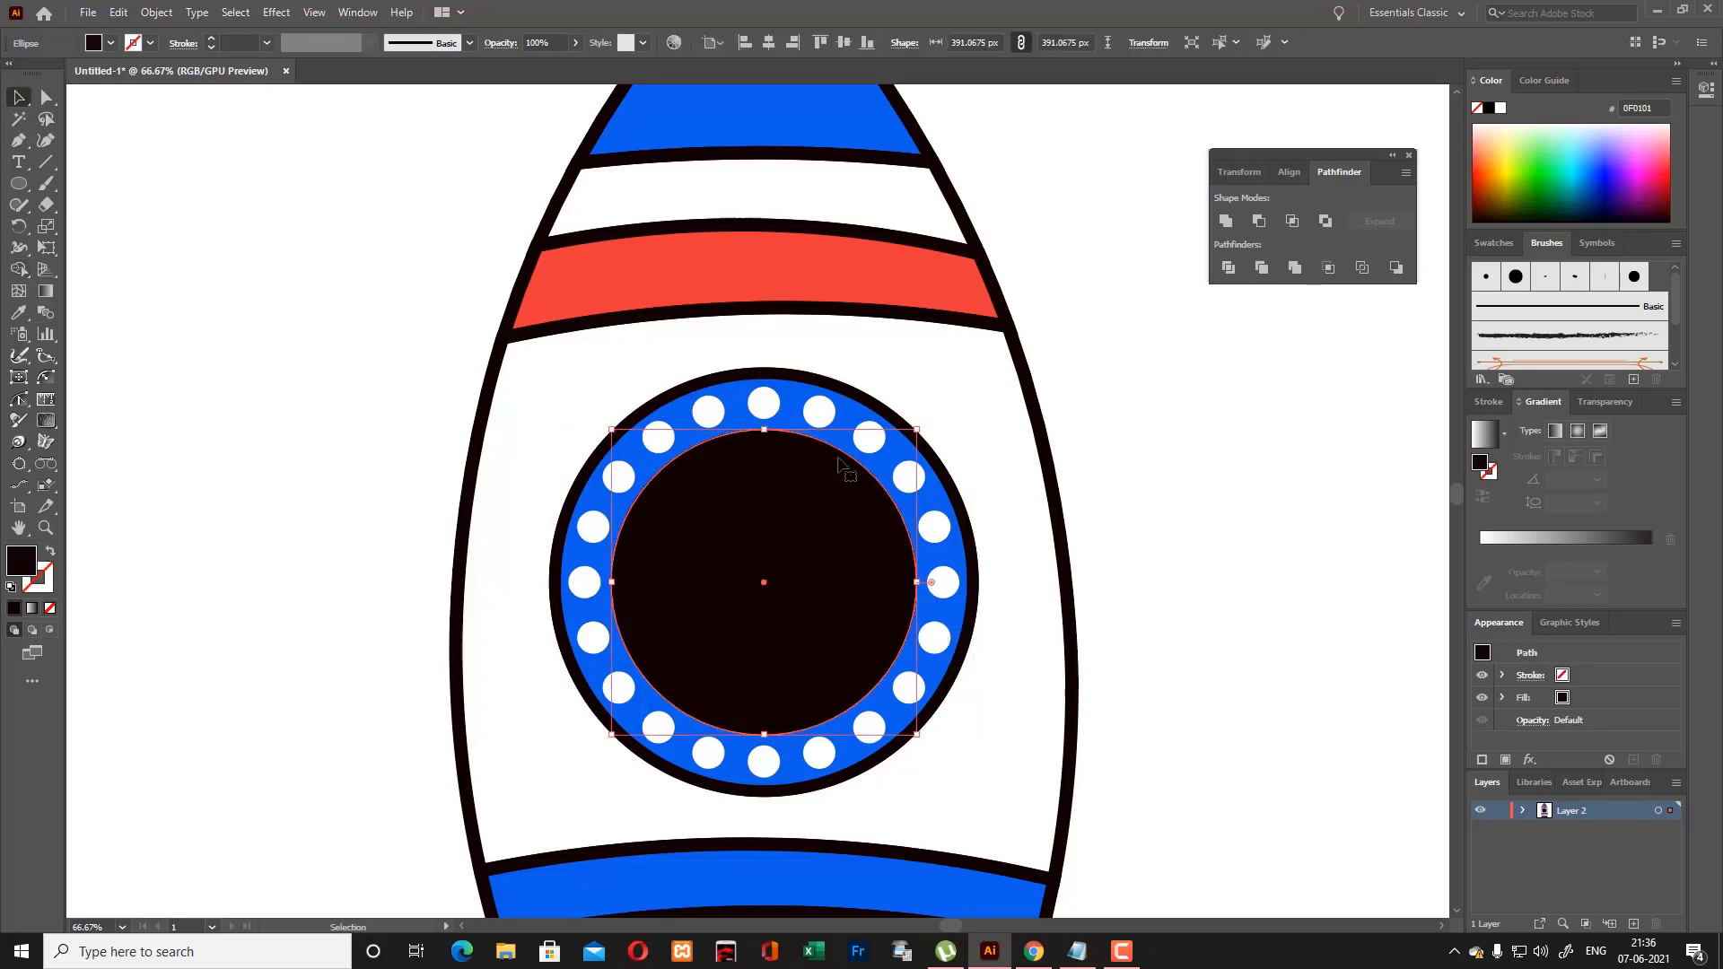
click(840, 470)
key(ctrl+a)
key(k)
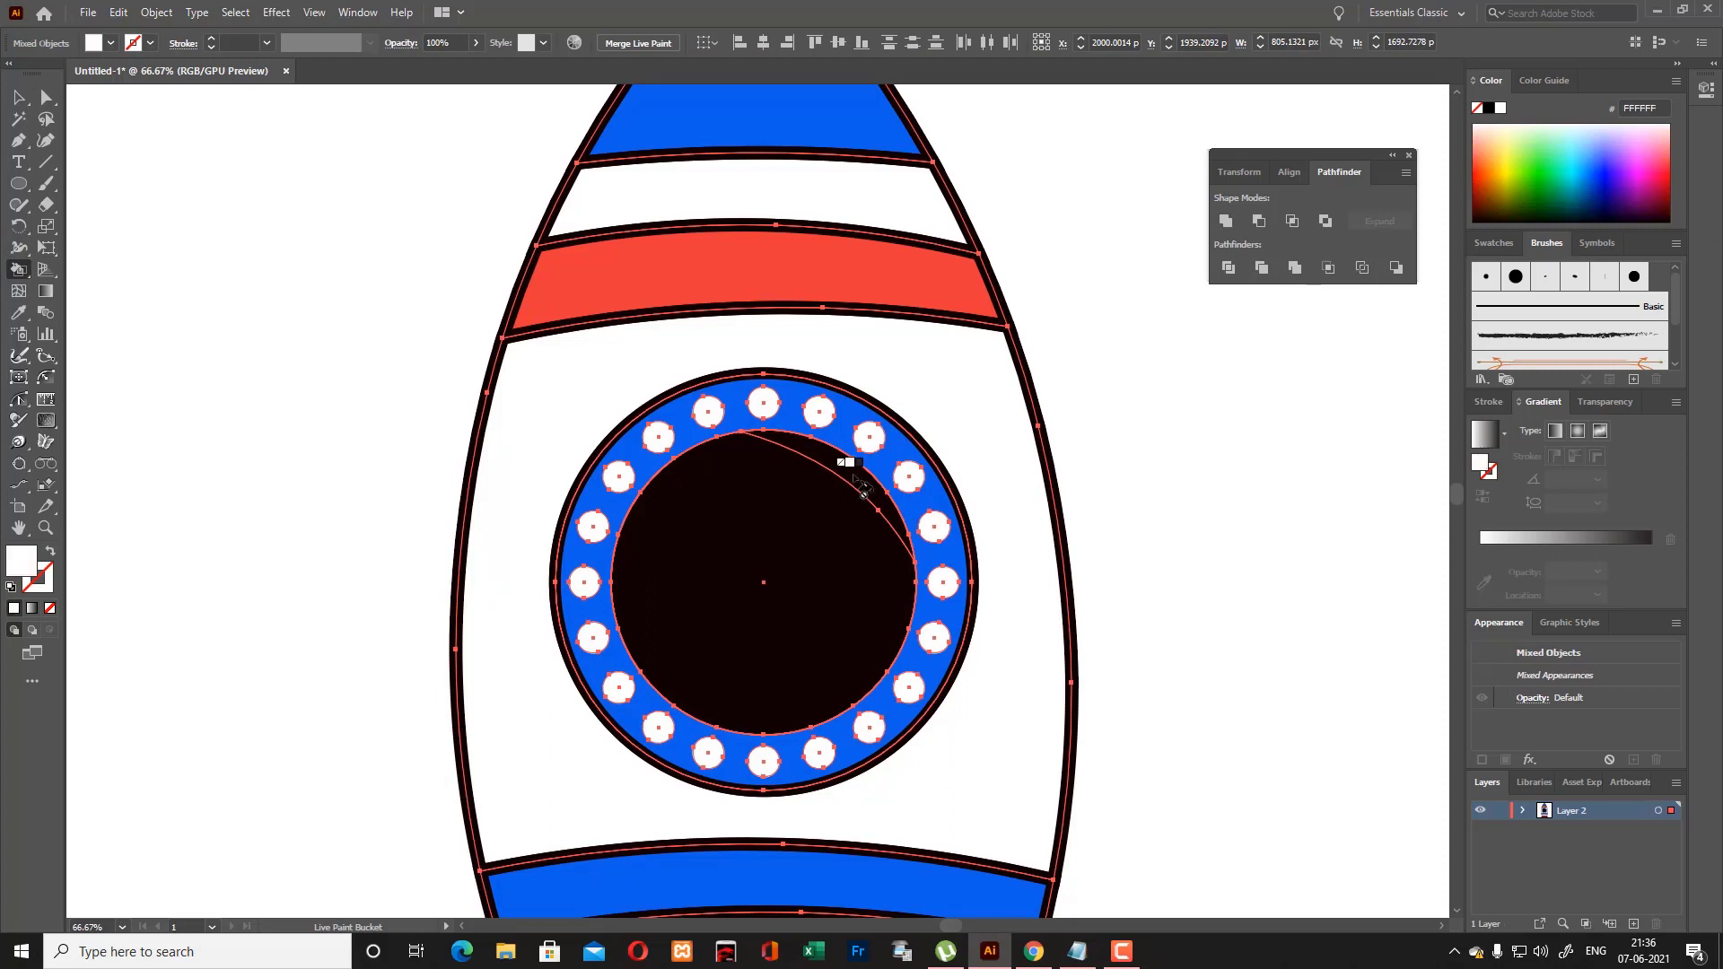
click(21, 97)
click(395, 449)
Fill the crescent at the upper right of the black window disc with white sampled from the background.
click(868, 489)
key(i)
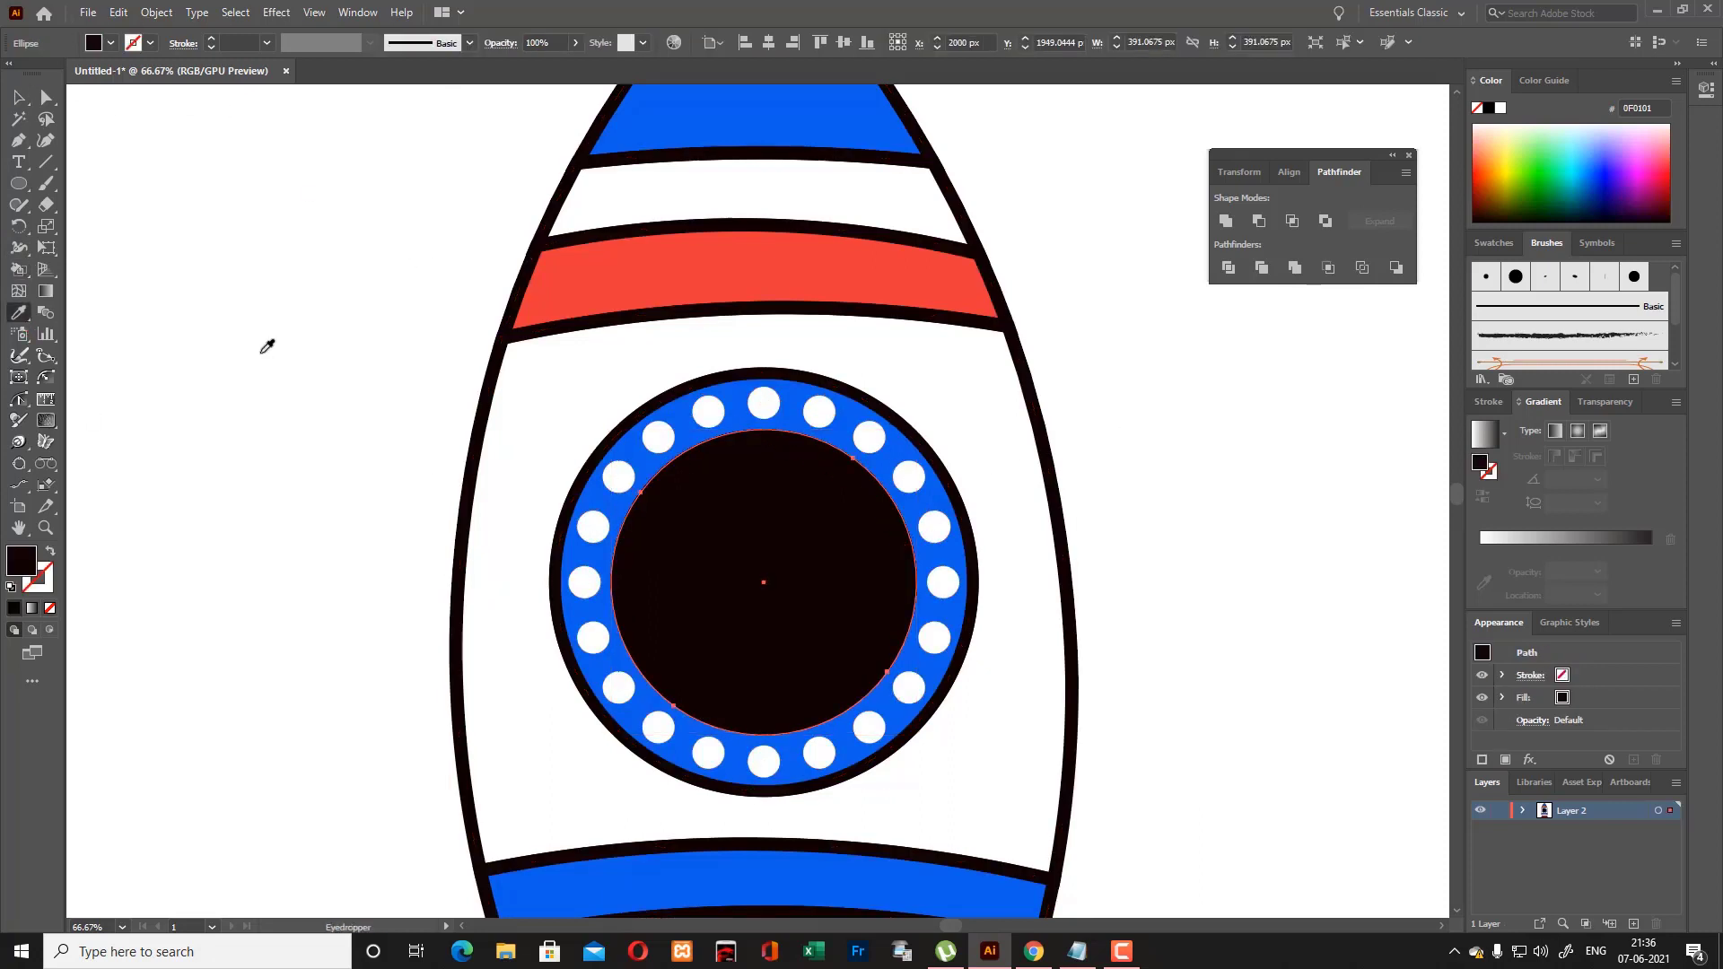
click(266, 351)
key(v)
click(282, 261)
key(ctrl+minus)
key(ctrl+minus)
key(ctrl+minus)
key(ctrl+minus)
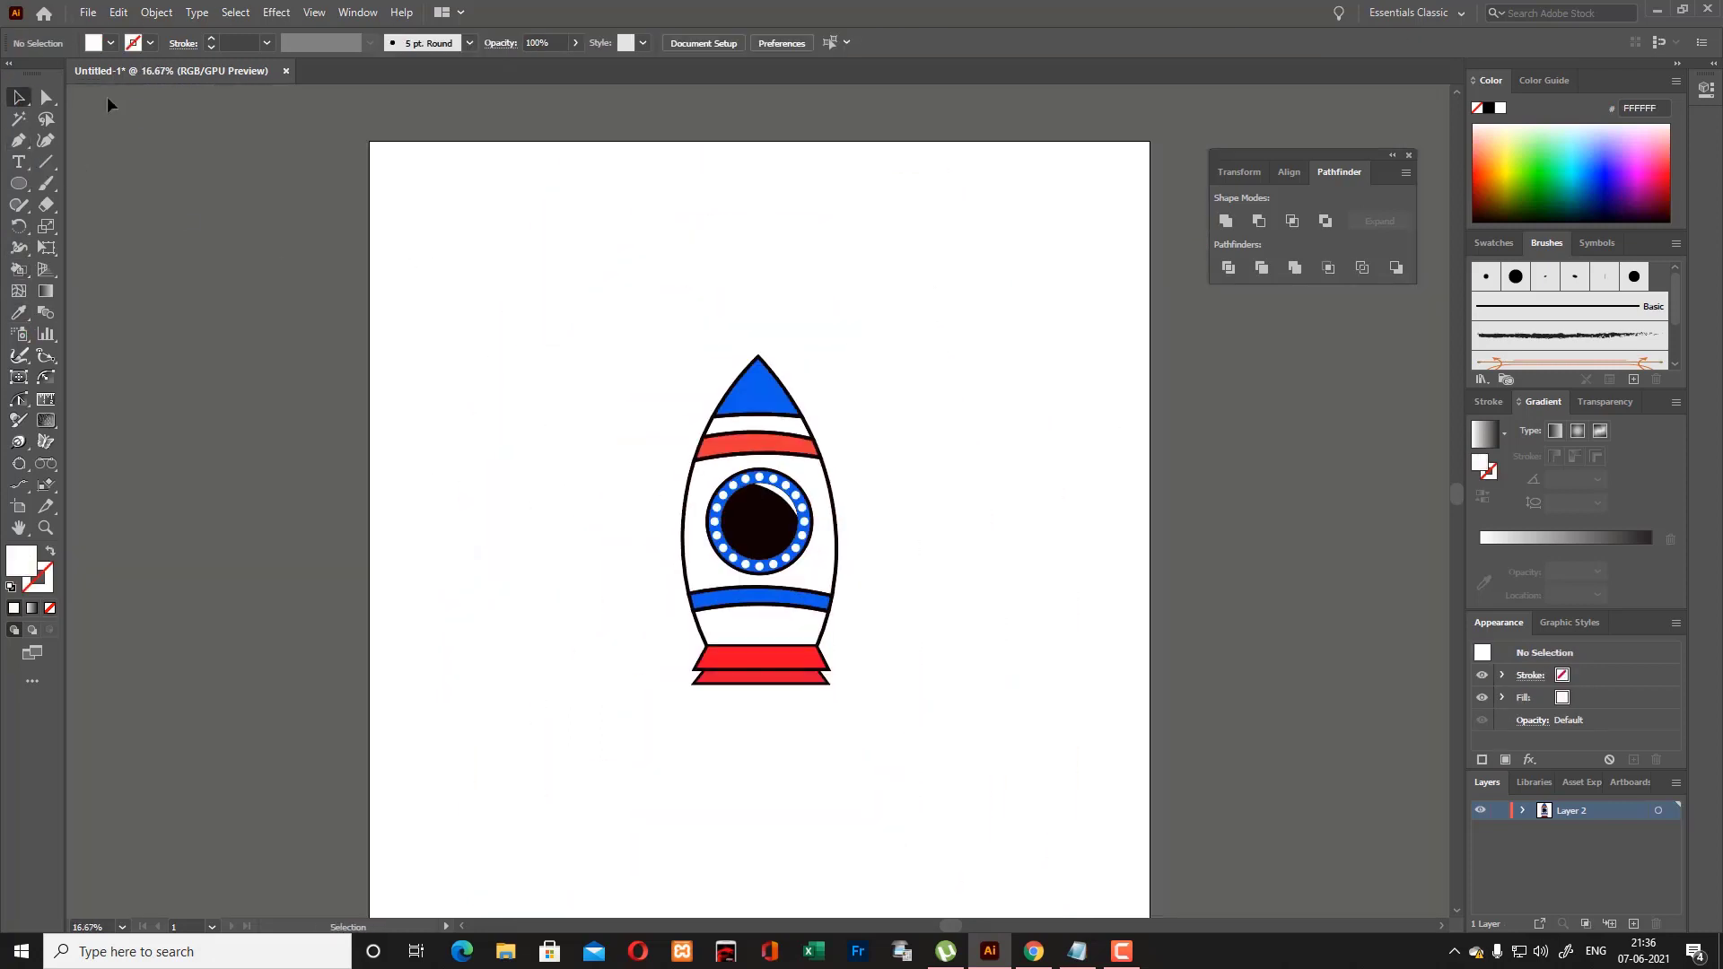
Draw an angular fin on the rocket's left side, fill it with red F9193F and send it to the back.
click(690, 473)
click(613, 561)
click(645, 625)
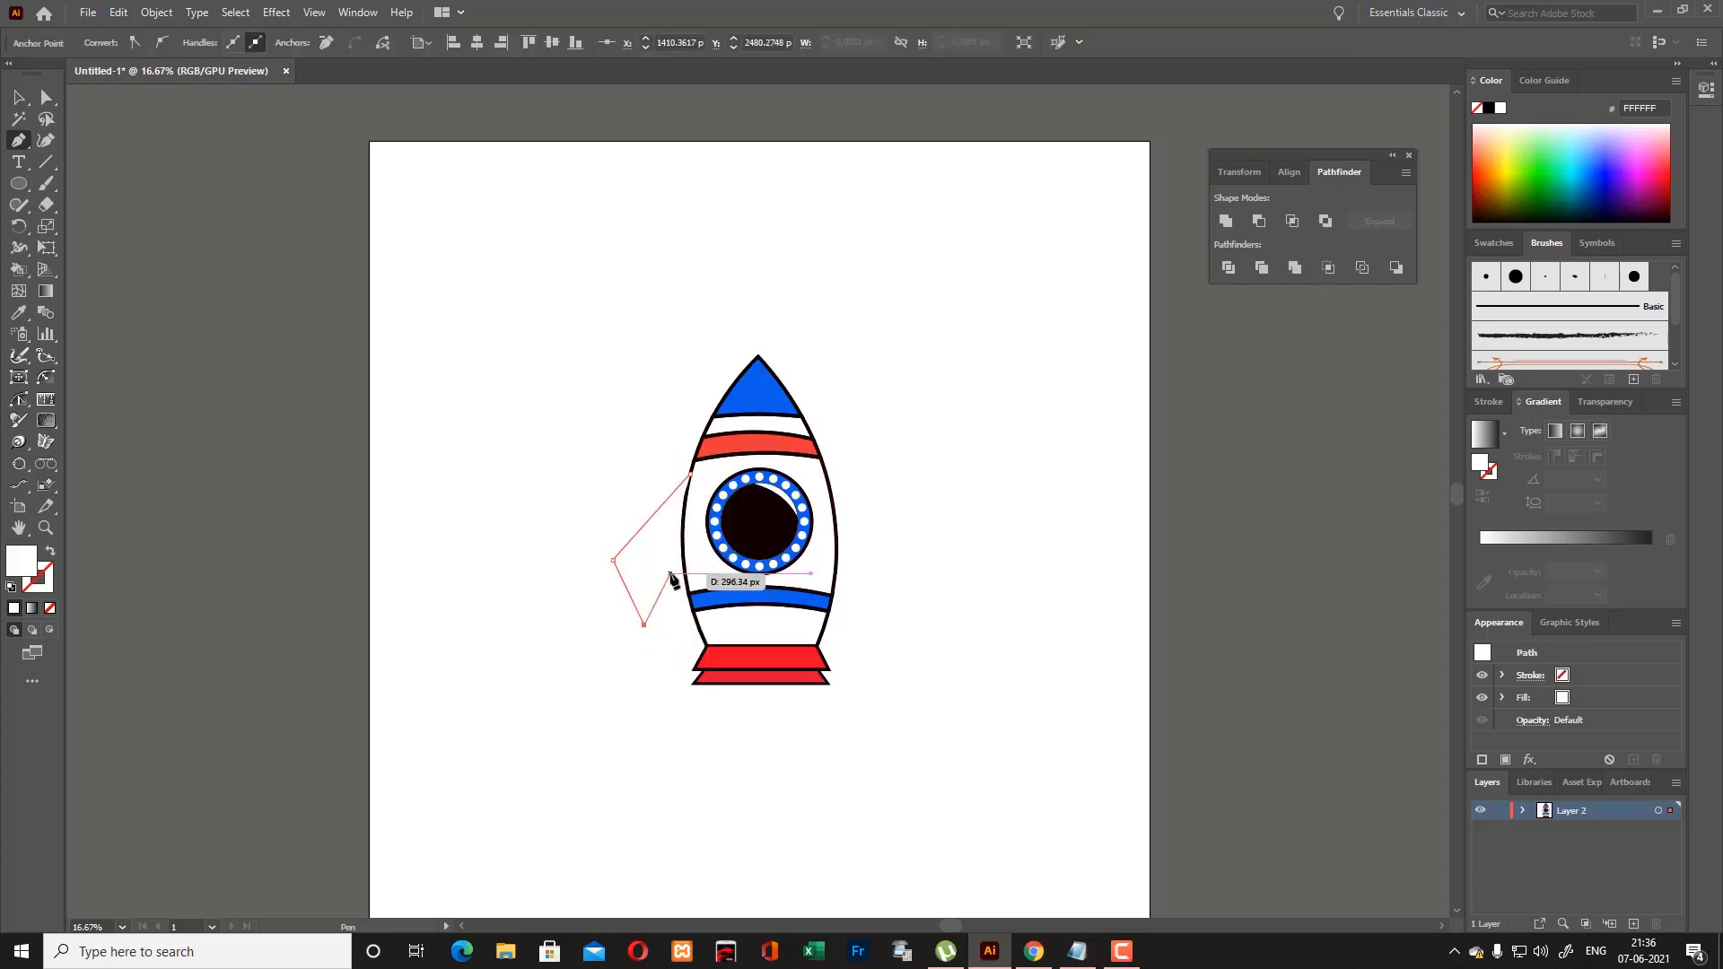
double_click(21, 560)
click(1031, 354)
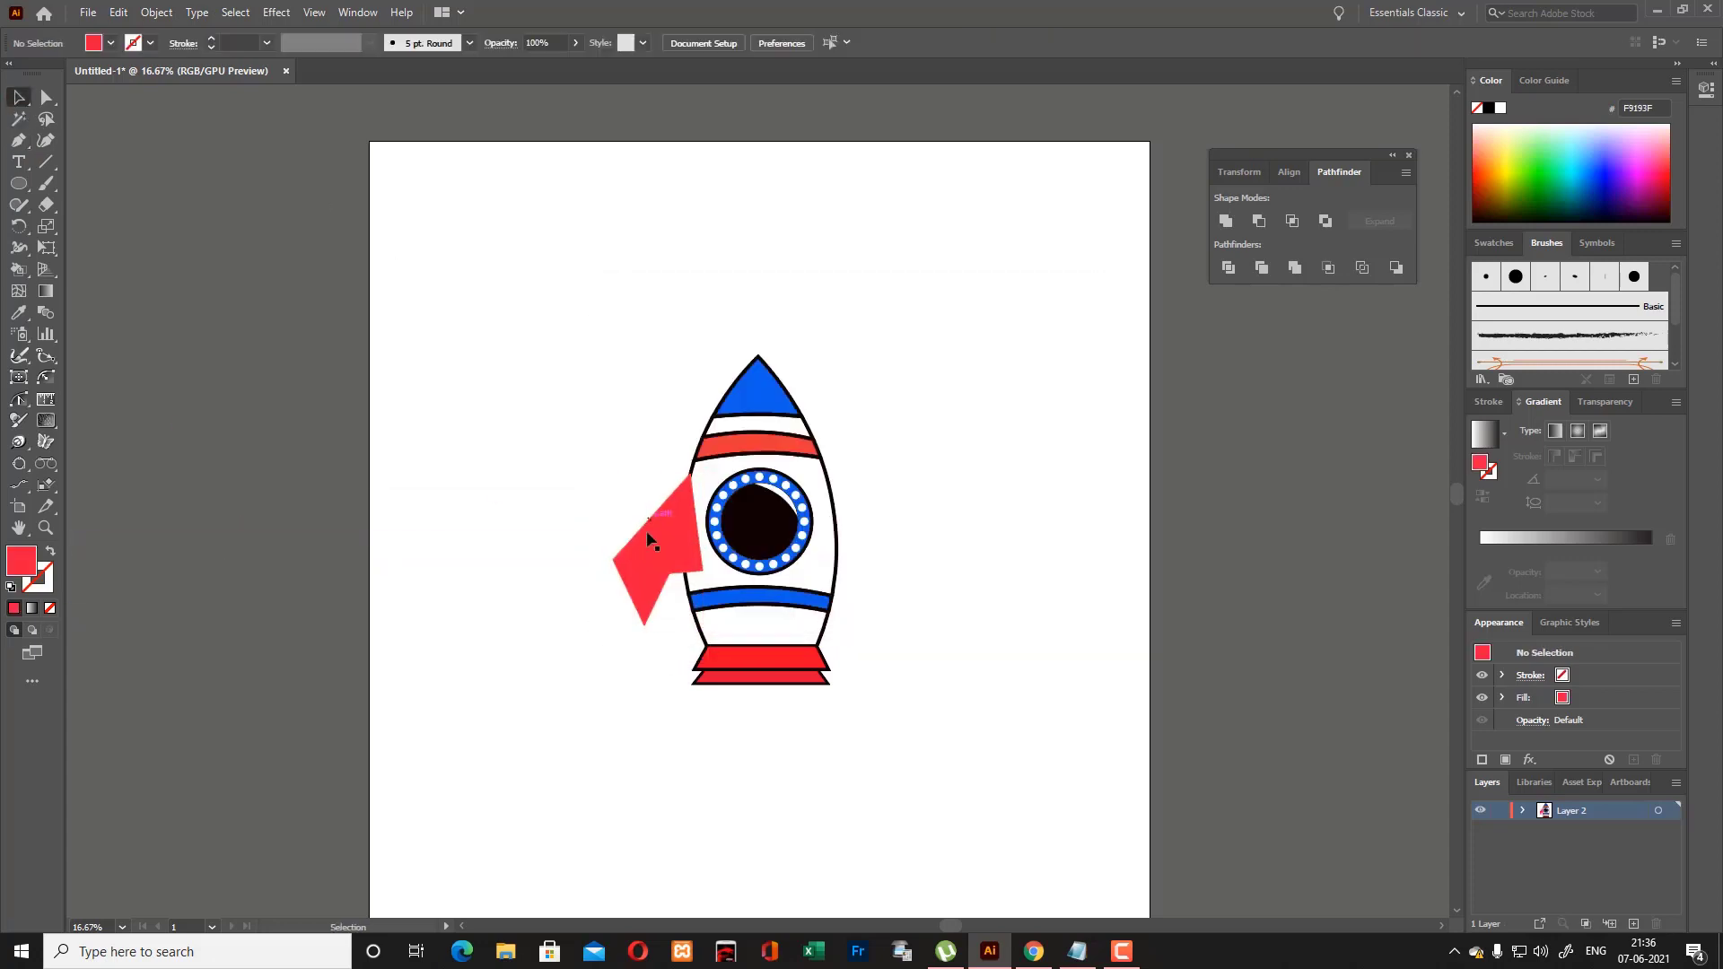
key(v)
key(ctrl+shift+bracketleft)
Fill the rocket body's middle section around the window with off-white F7EDEF.
click(837, 536)
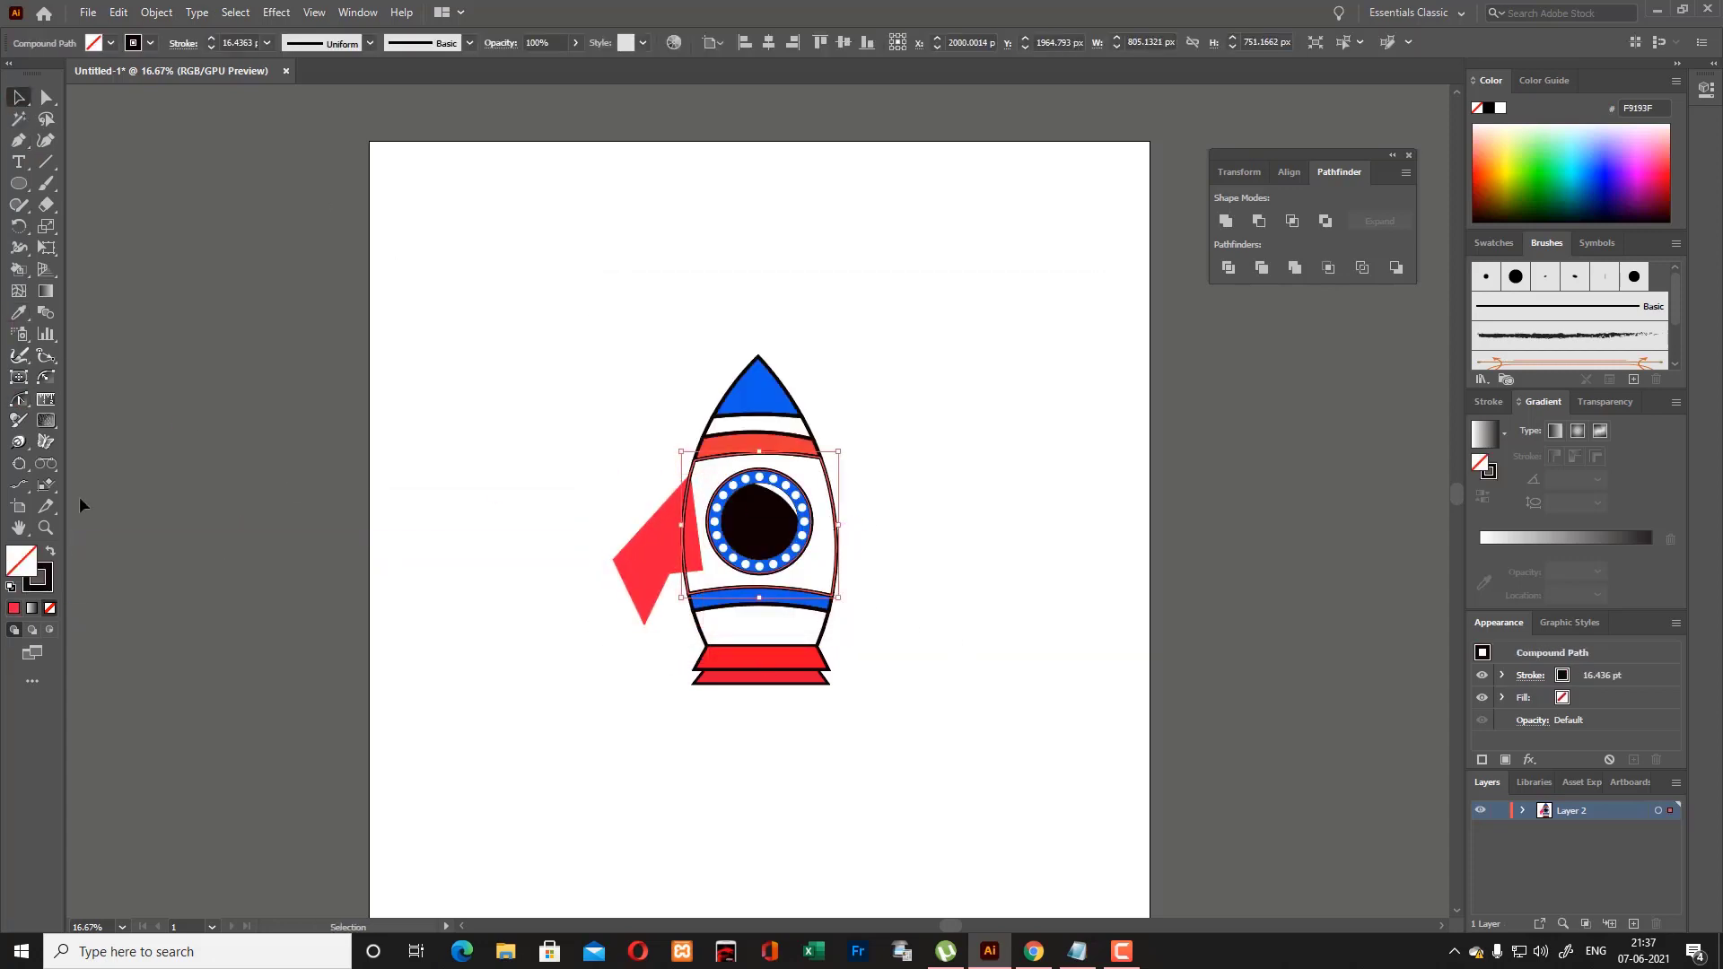
double_click(22, 561)
click(621, 353)
click(1033, 355)
Apply the middle section's off-white fill to the lowest body section and the white band beneath the blue nose.
click(811, 627)
click(822, 630)
key(i)
click(825, 572)
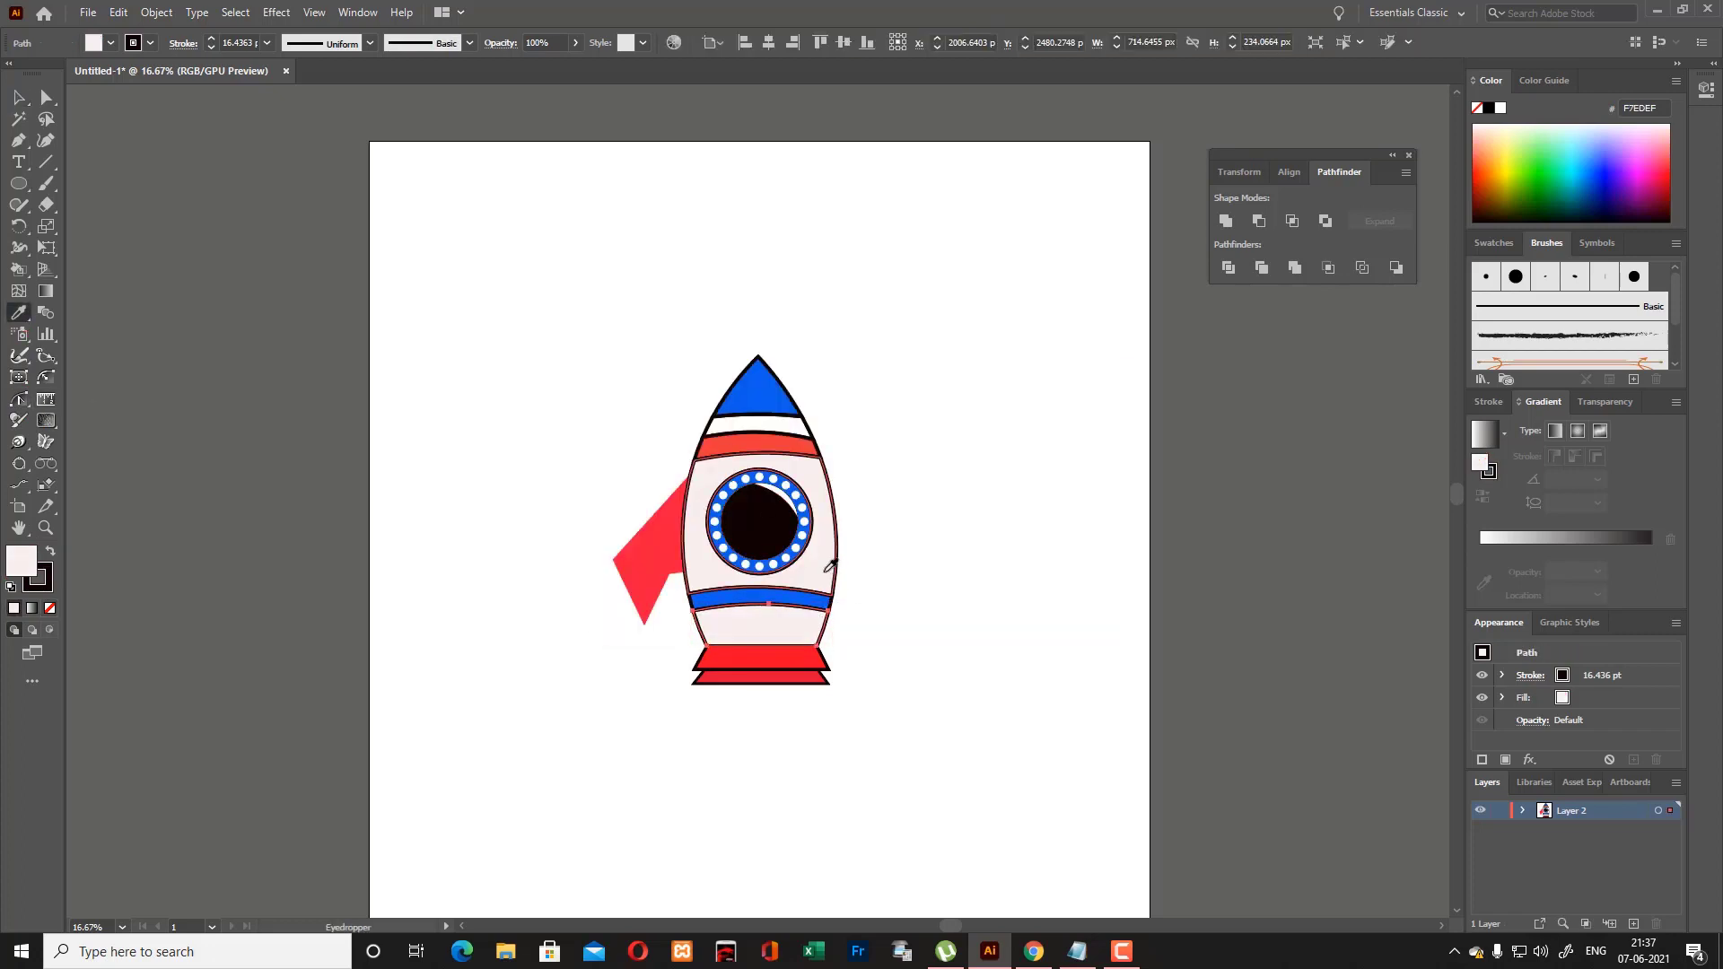
key(v)
click(853, 556)
click(774, 431)
key(i)
click(832, 544)
key(v)
click(852, 537)
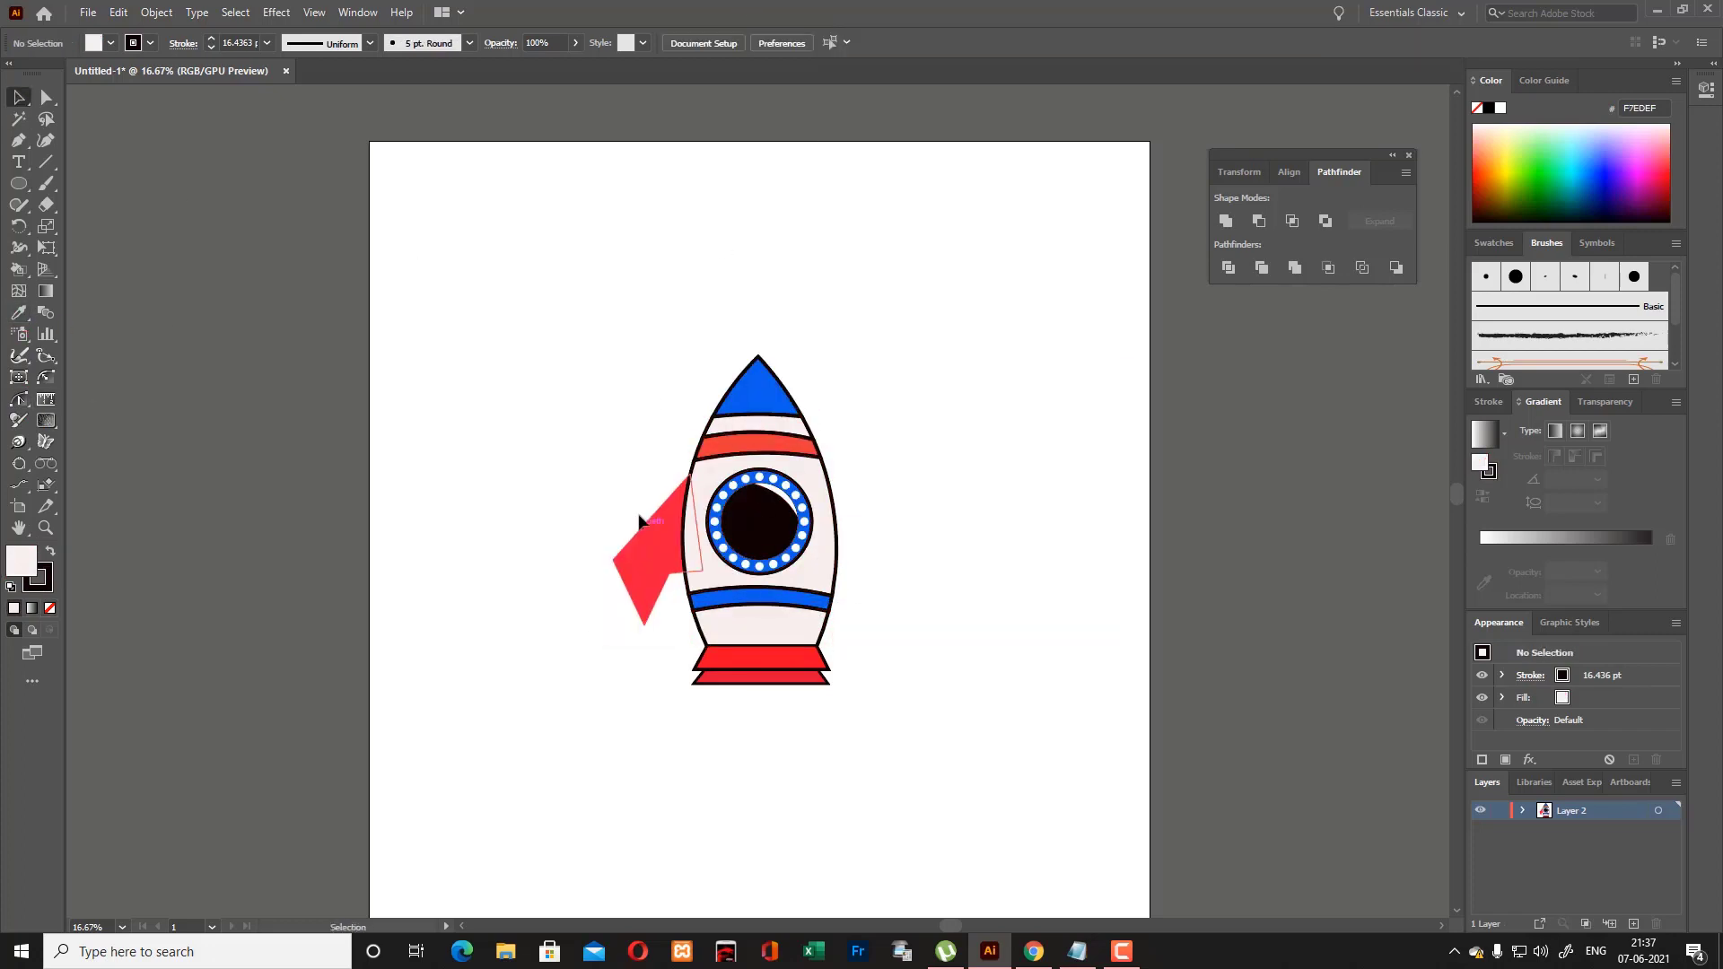
Place a mirrored copy of the red fin on the rocket's right side and adjust its tilt.
click(644, 538)
right_click(648, 551)
mouse_move(718, 442)
click(875, 500)
click(769, 585)
drag(644, 529, 838, 533)
shift+click(655, 560)
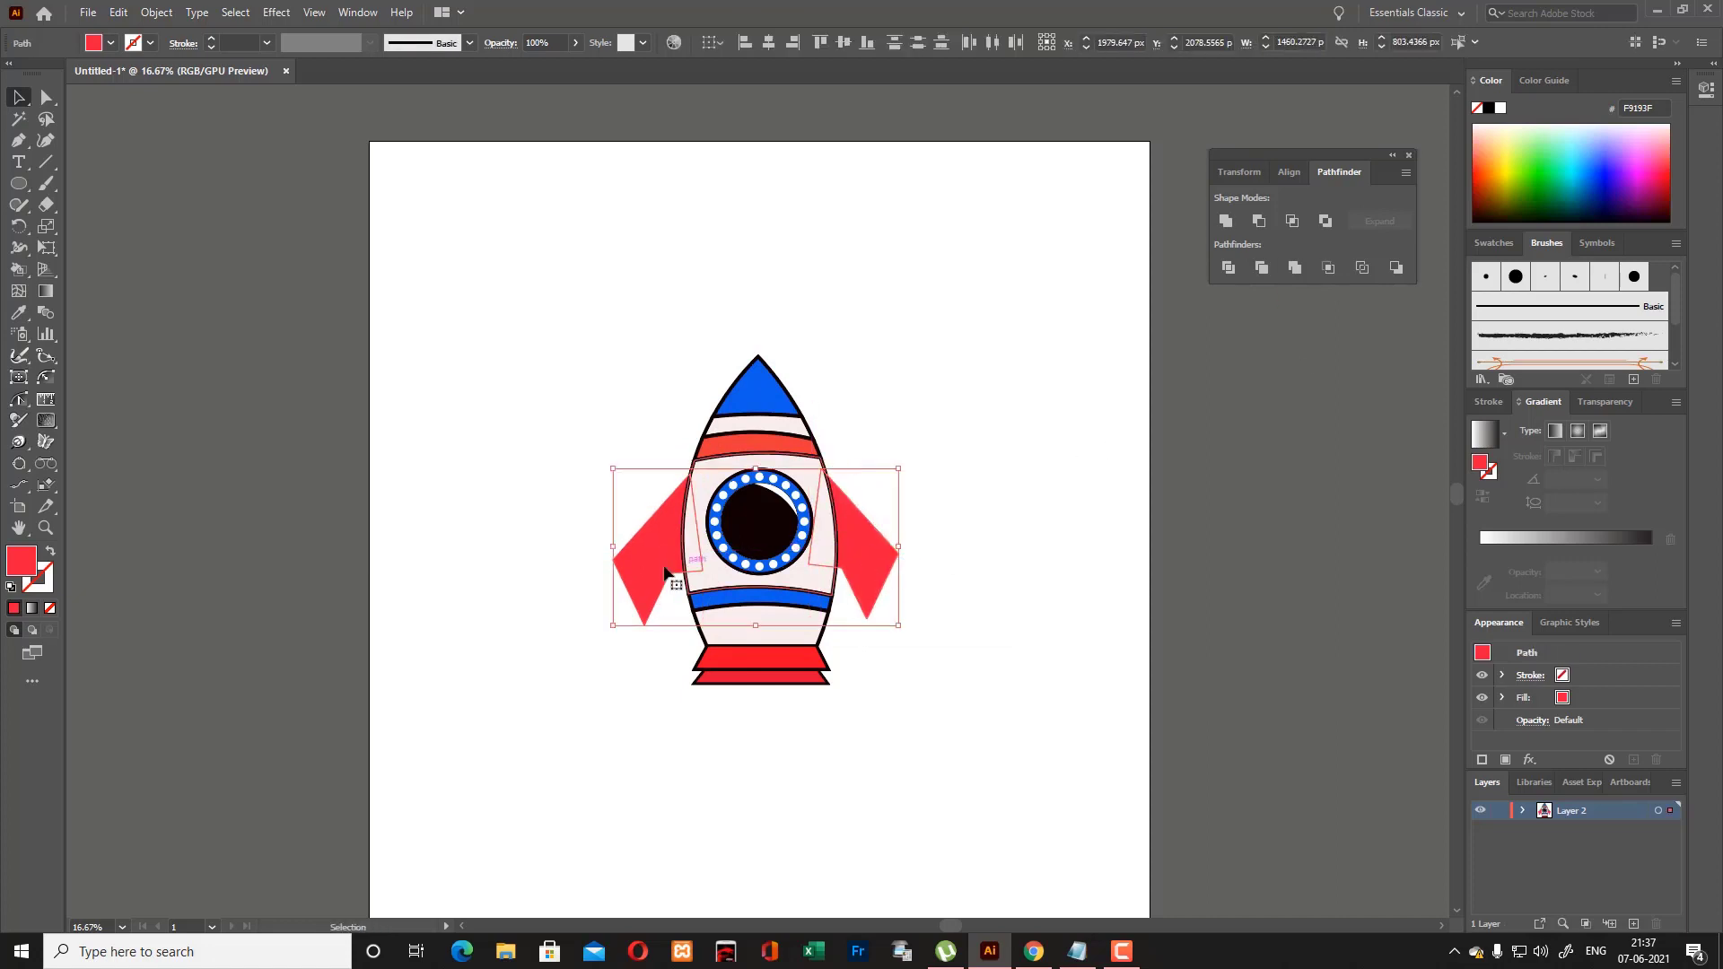
shift+click(870, 551)
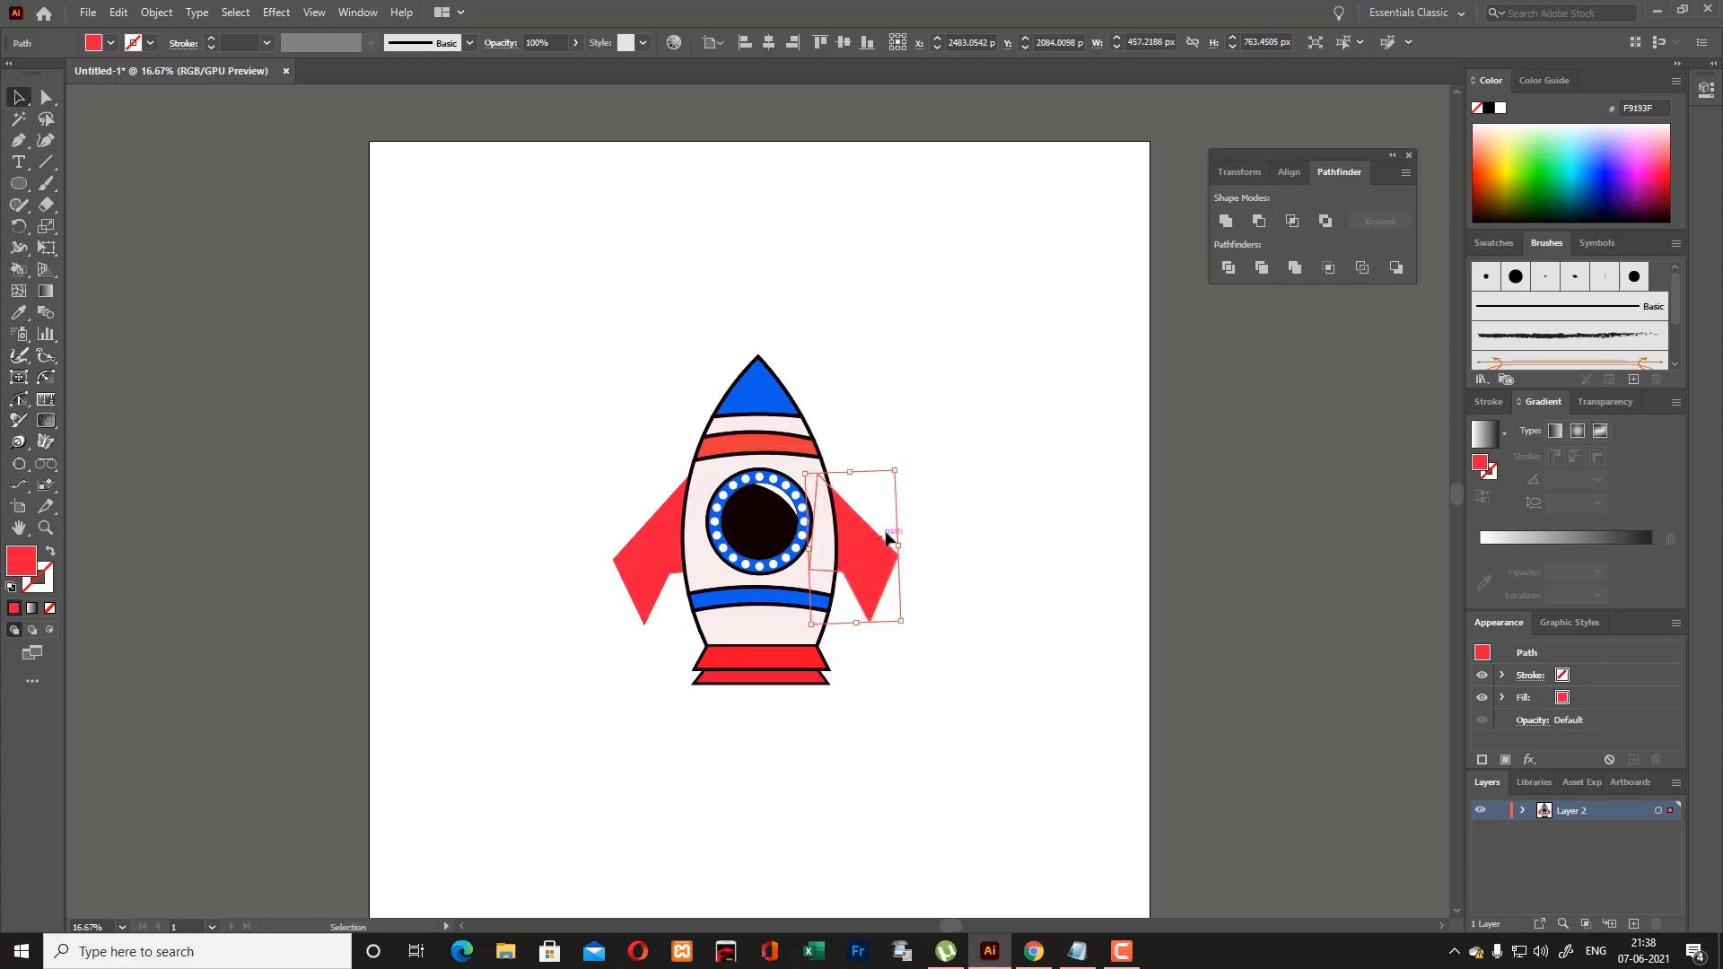
Try to distribute and centre-align the two red fins horizontally.
shift+click(711, 572)
click(972, 41)
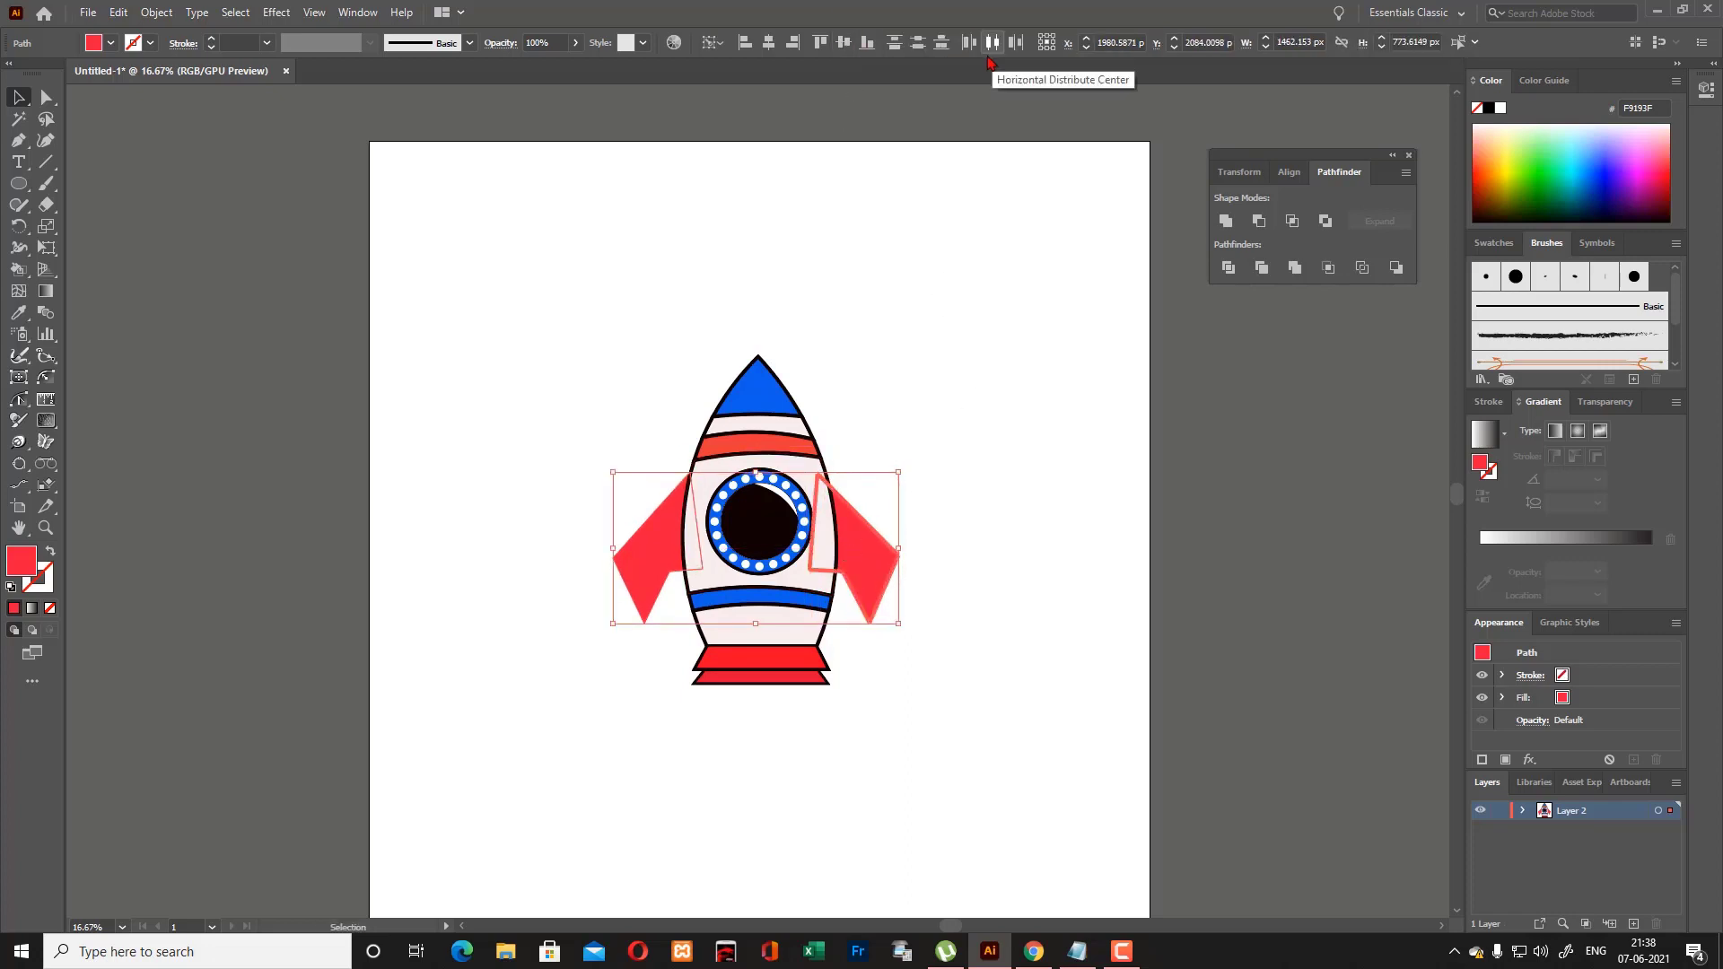
click(991, 43)
key(ctrl+z)
key(ctrl+z)
key(ctrl+shift+z)
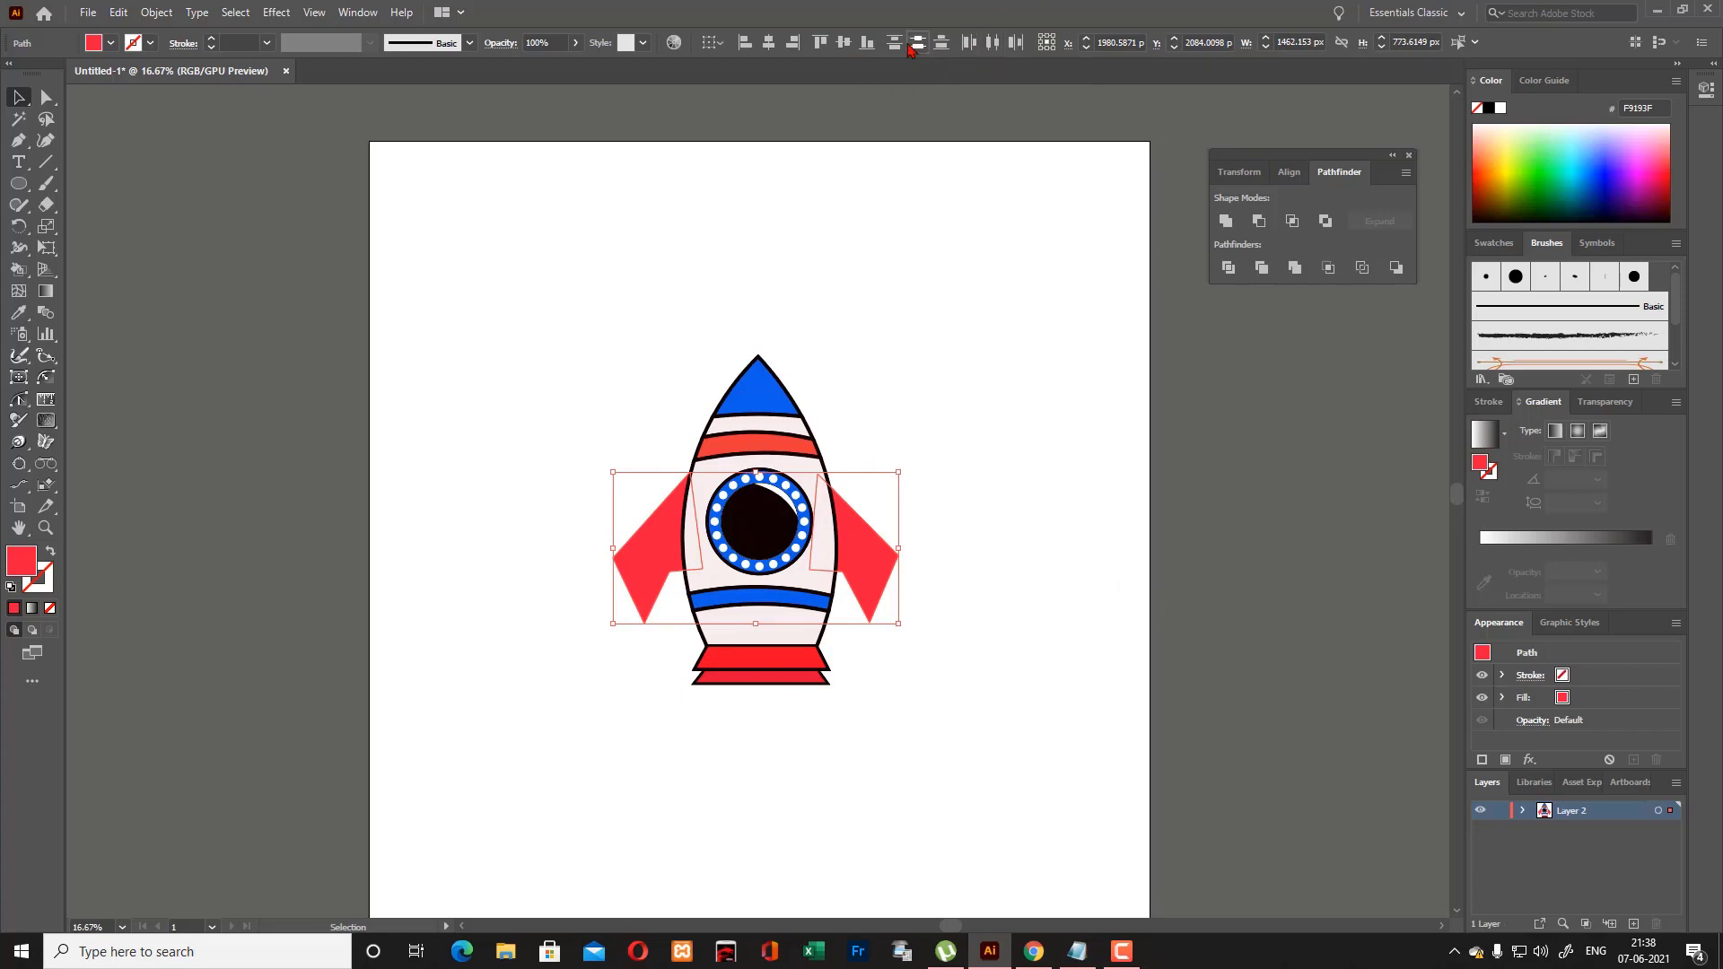
click(768, 43)
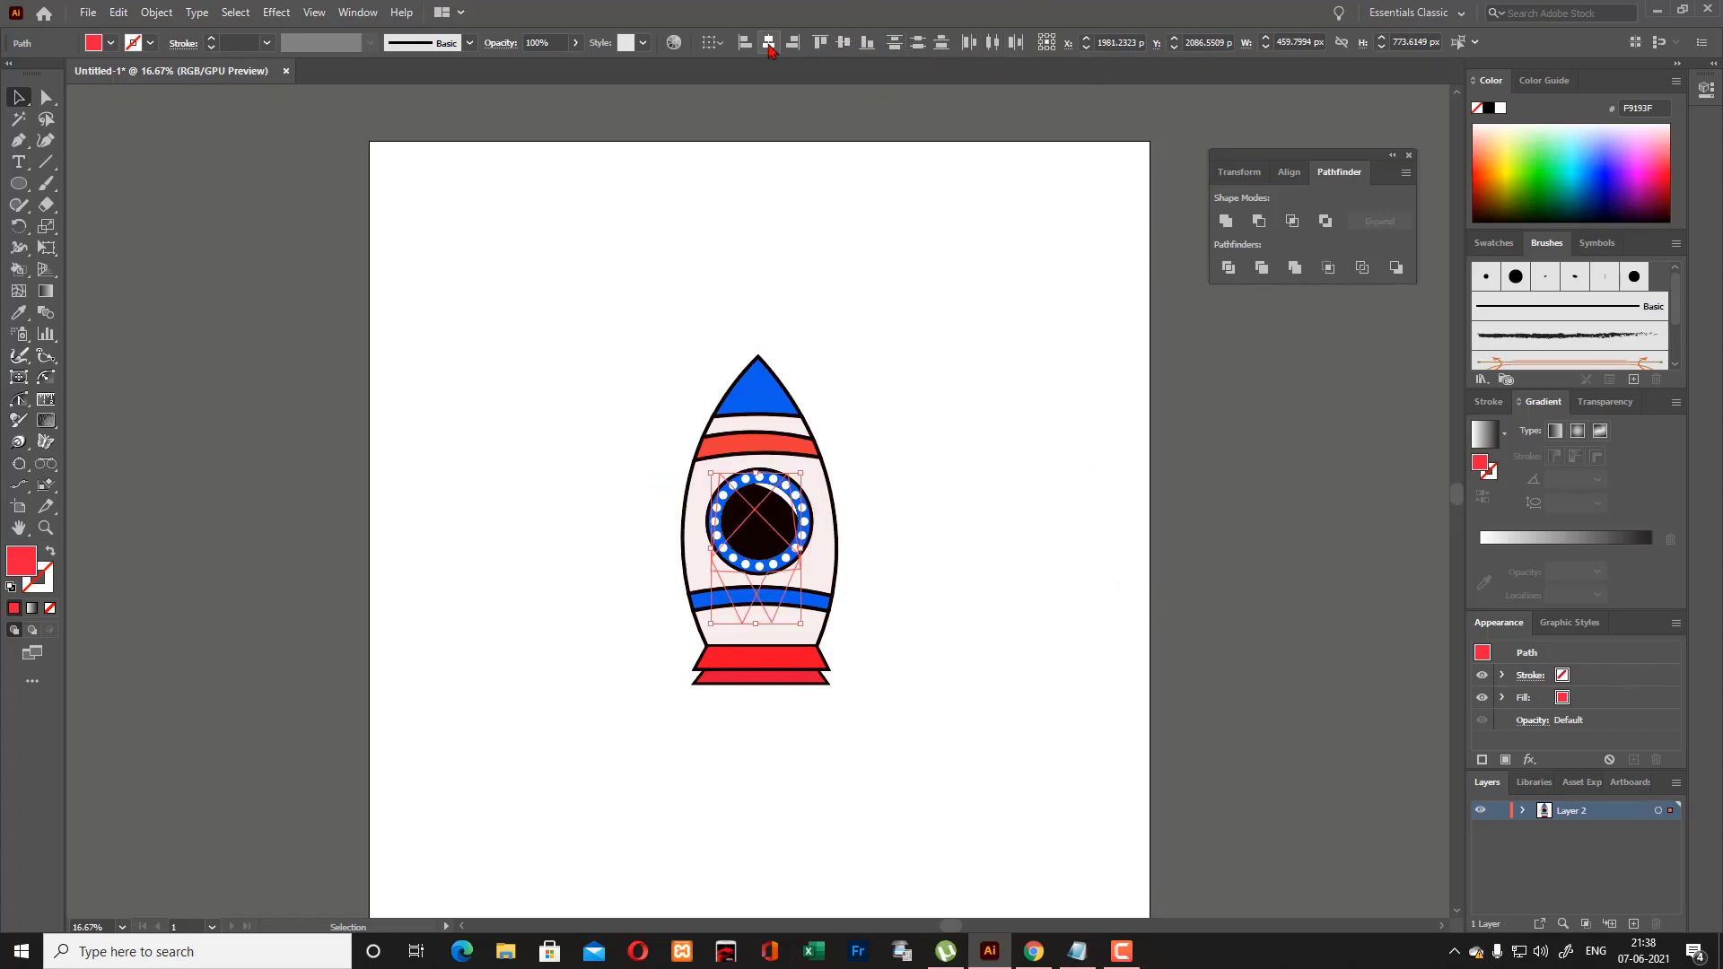
key(ctrl+z)
click(977, 327)
scroll(1017, 362, down, 1)
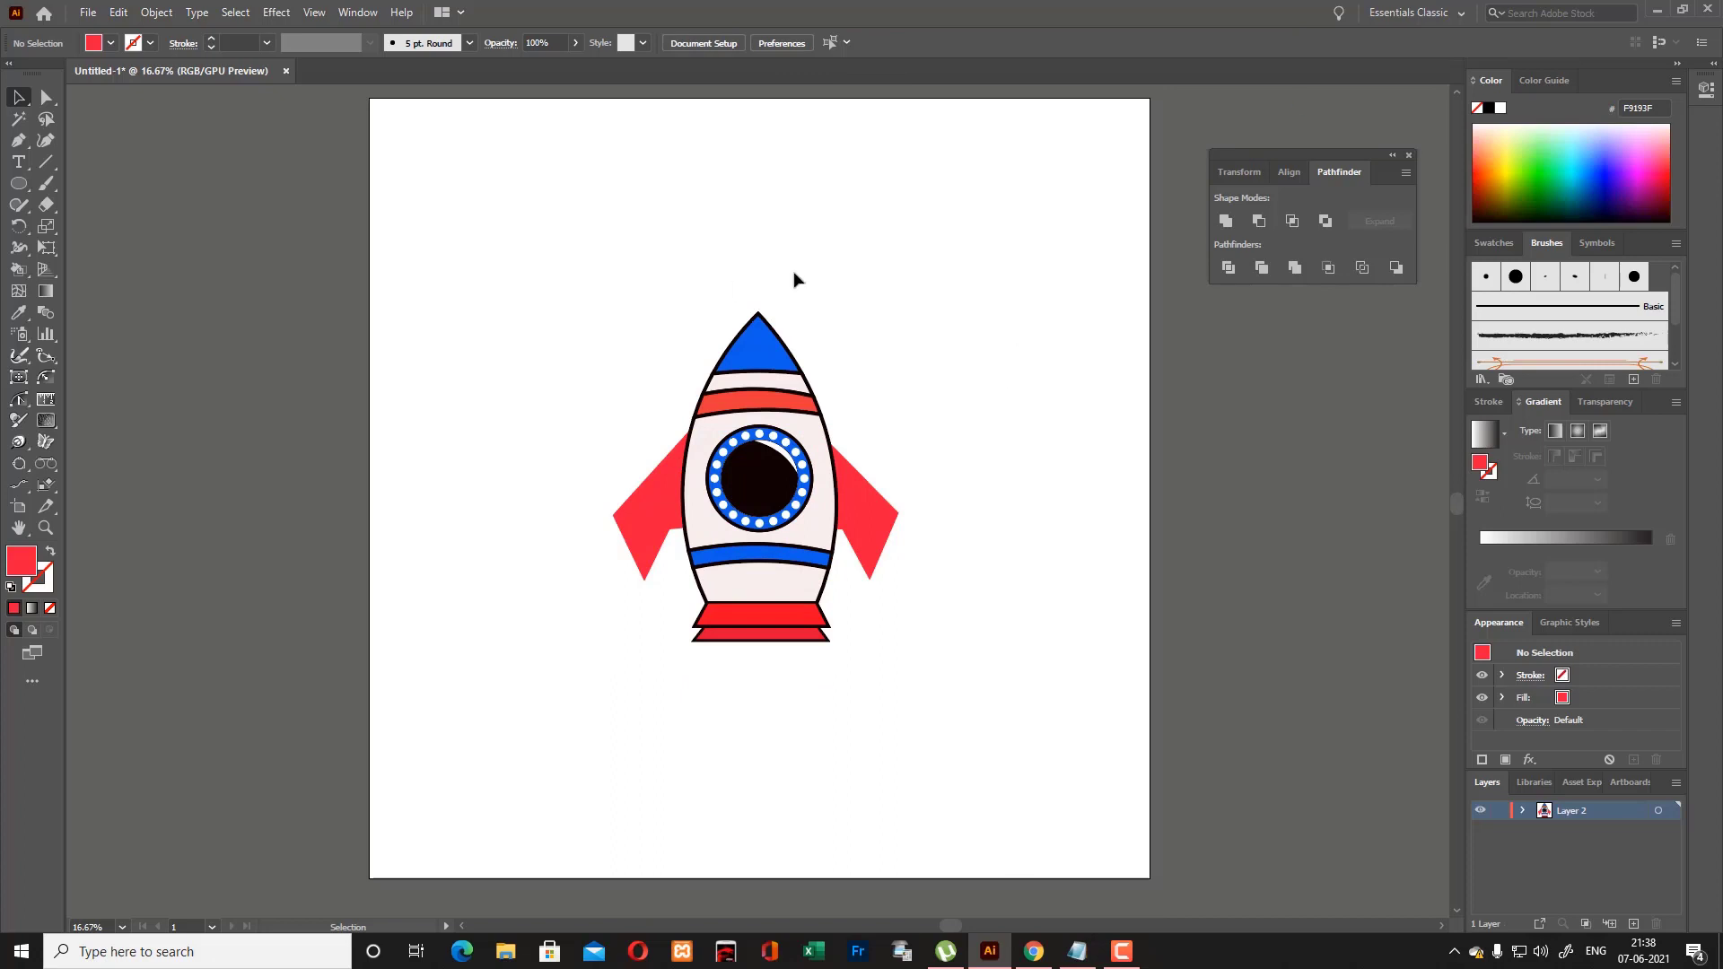
Draw an unfilled circle around the rocket with a red outline about 28 pt thick and size it to about 1902 px.
right_click(17, 183)
click(99, 220)
drag(759, 487, 966, 692)
key(shift+x)
scroll(237, 42, up, 20)
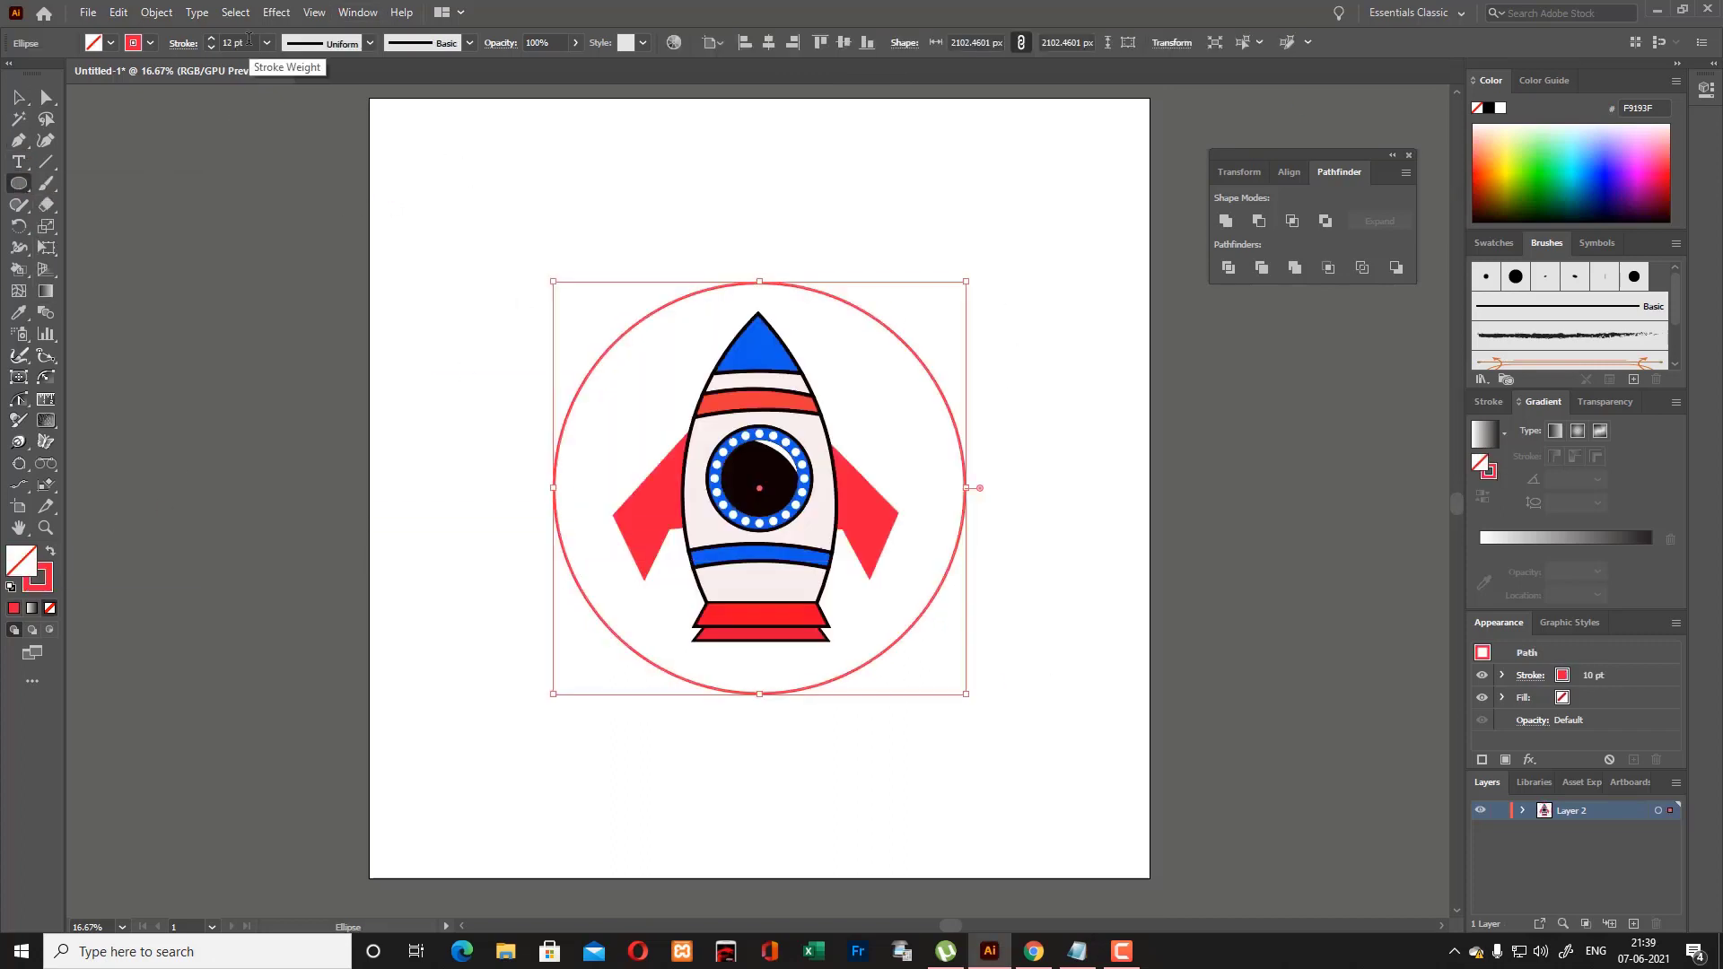
drag(970, 282, 946, 302)
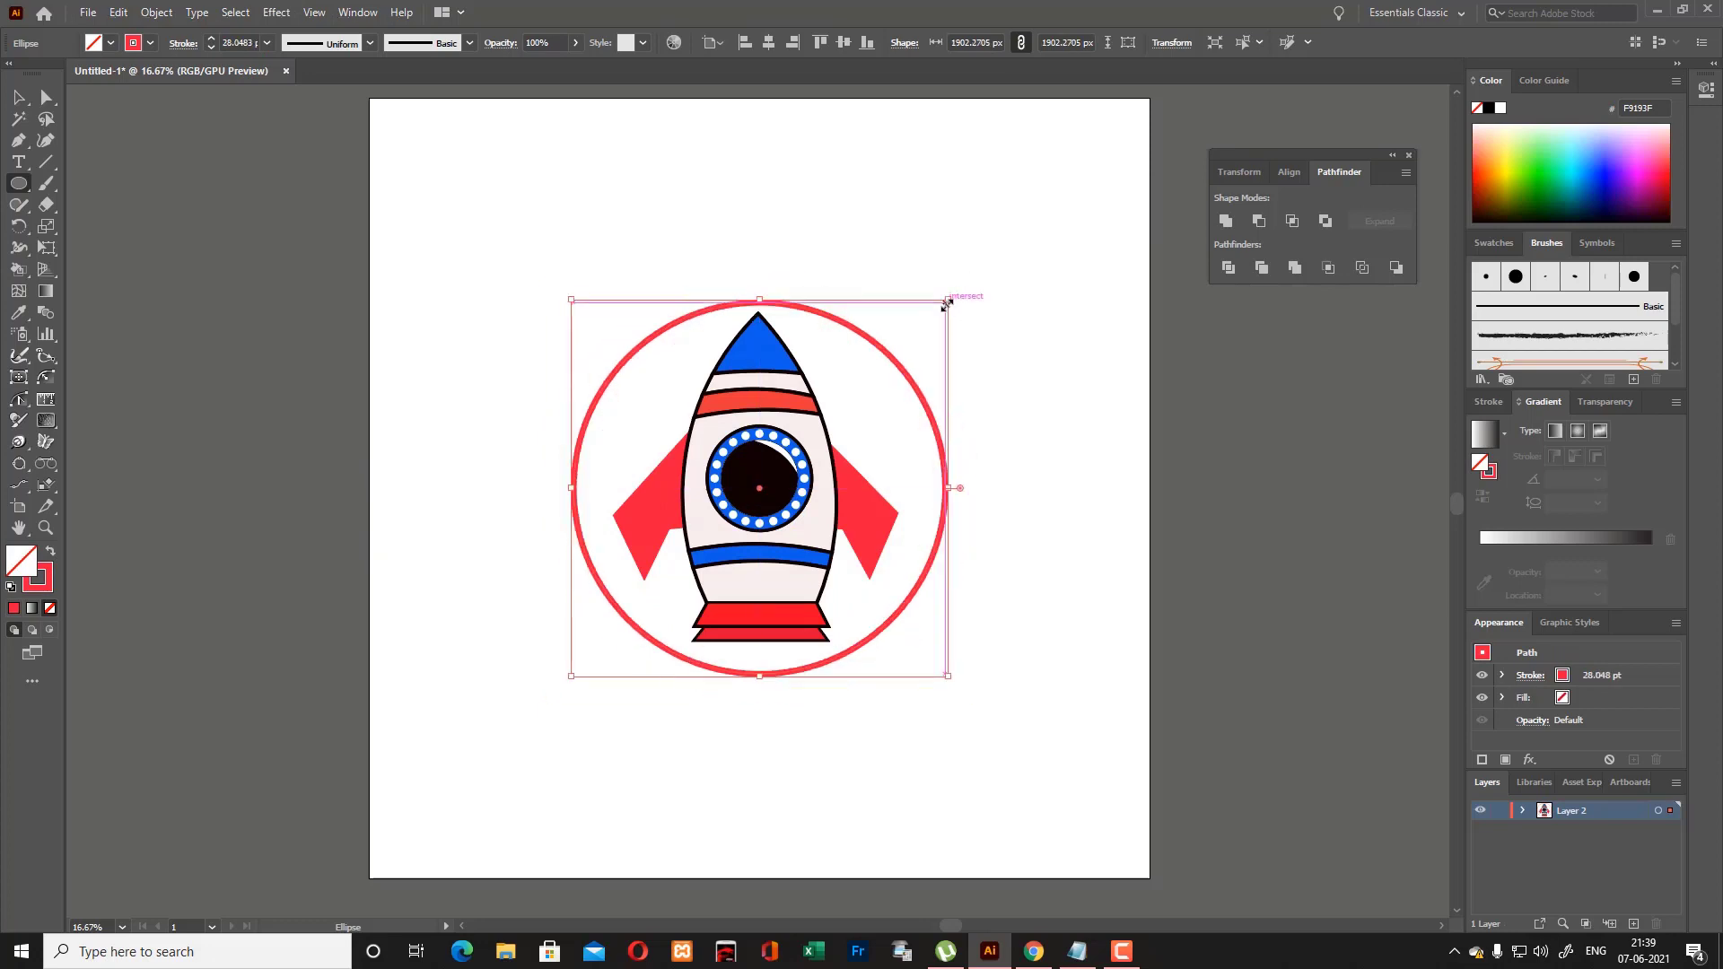
click(19, 97)
click(152, 179)
Draw a seven-pointed star about 500 px wide left of the artboard, with a red fill and no stroke.
drag(19, 183, 85, 267)
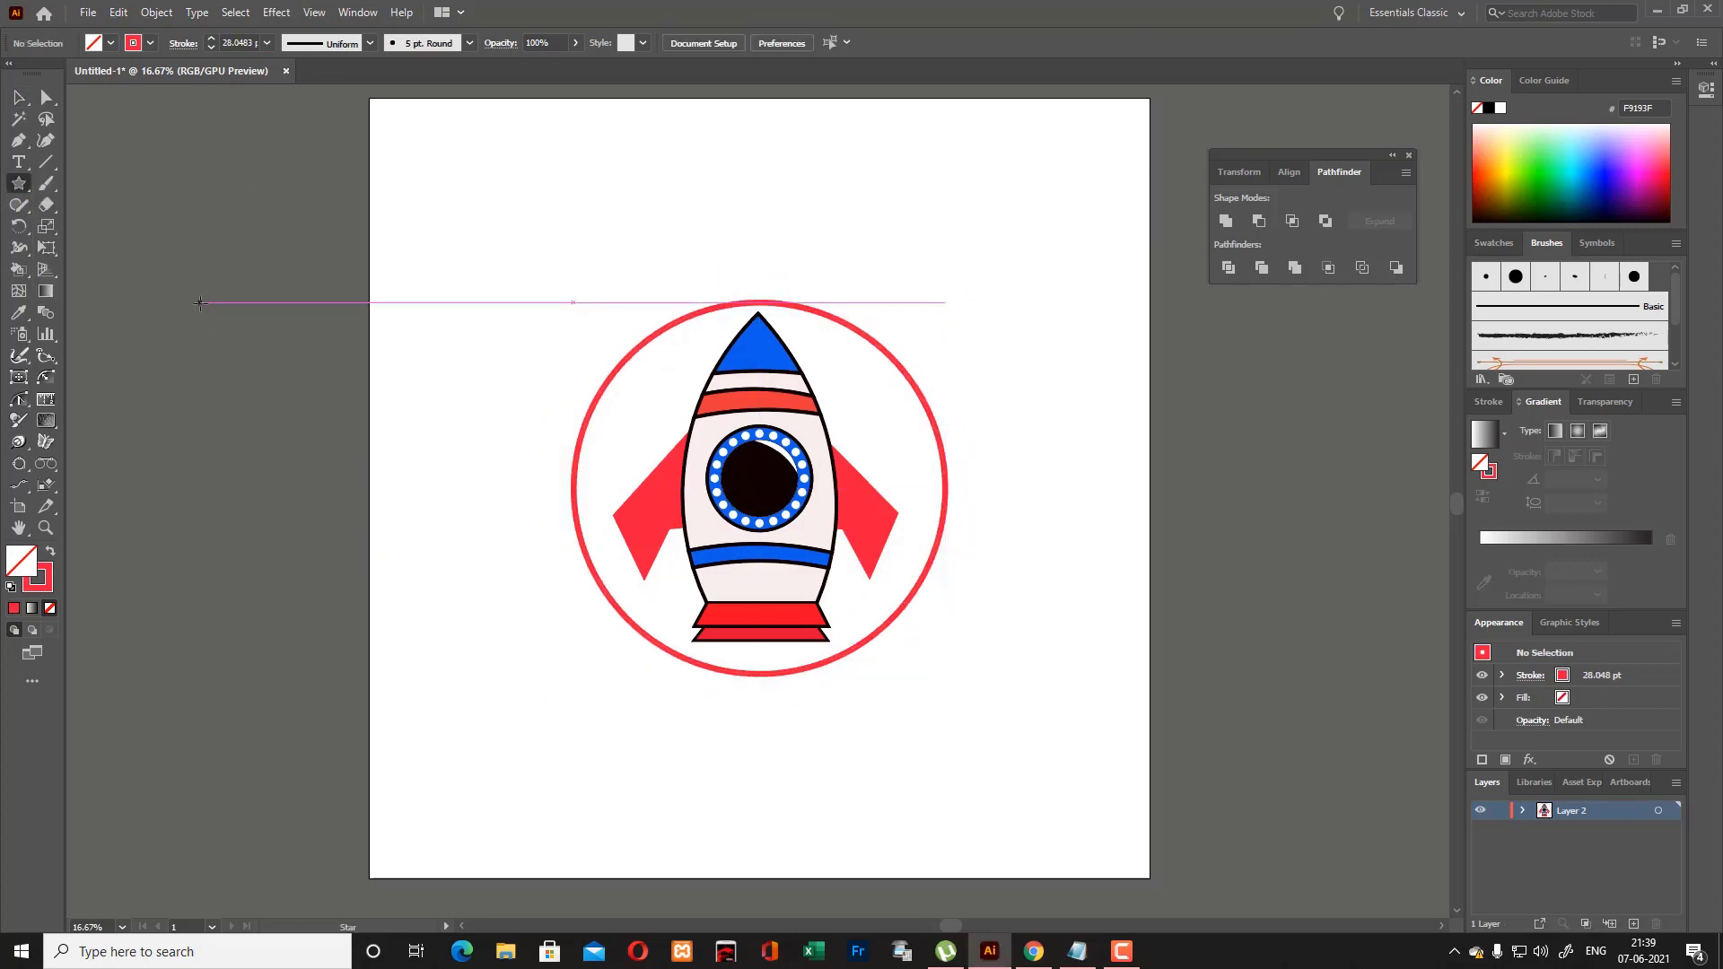
mouse_move(207, 326)
mouse_down()
mouse_move(213, 342)
mouse_move(187, 338)
mouse_move(200, 389)
mouse_up()
key(shift+x)
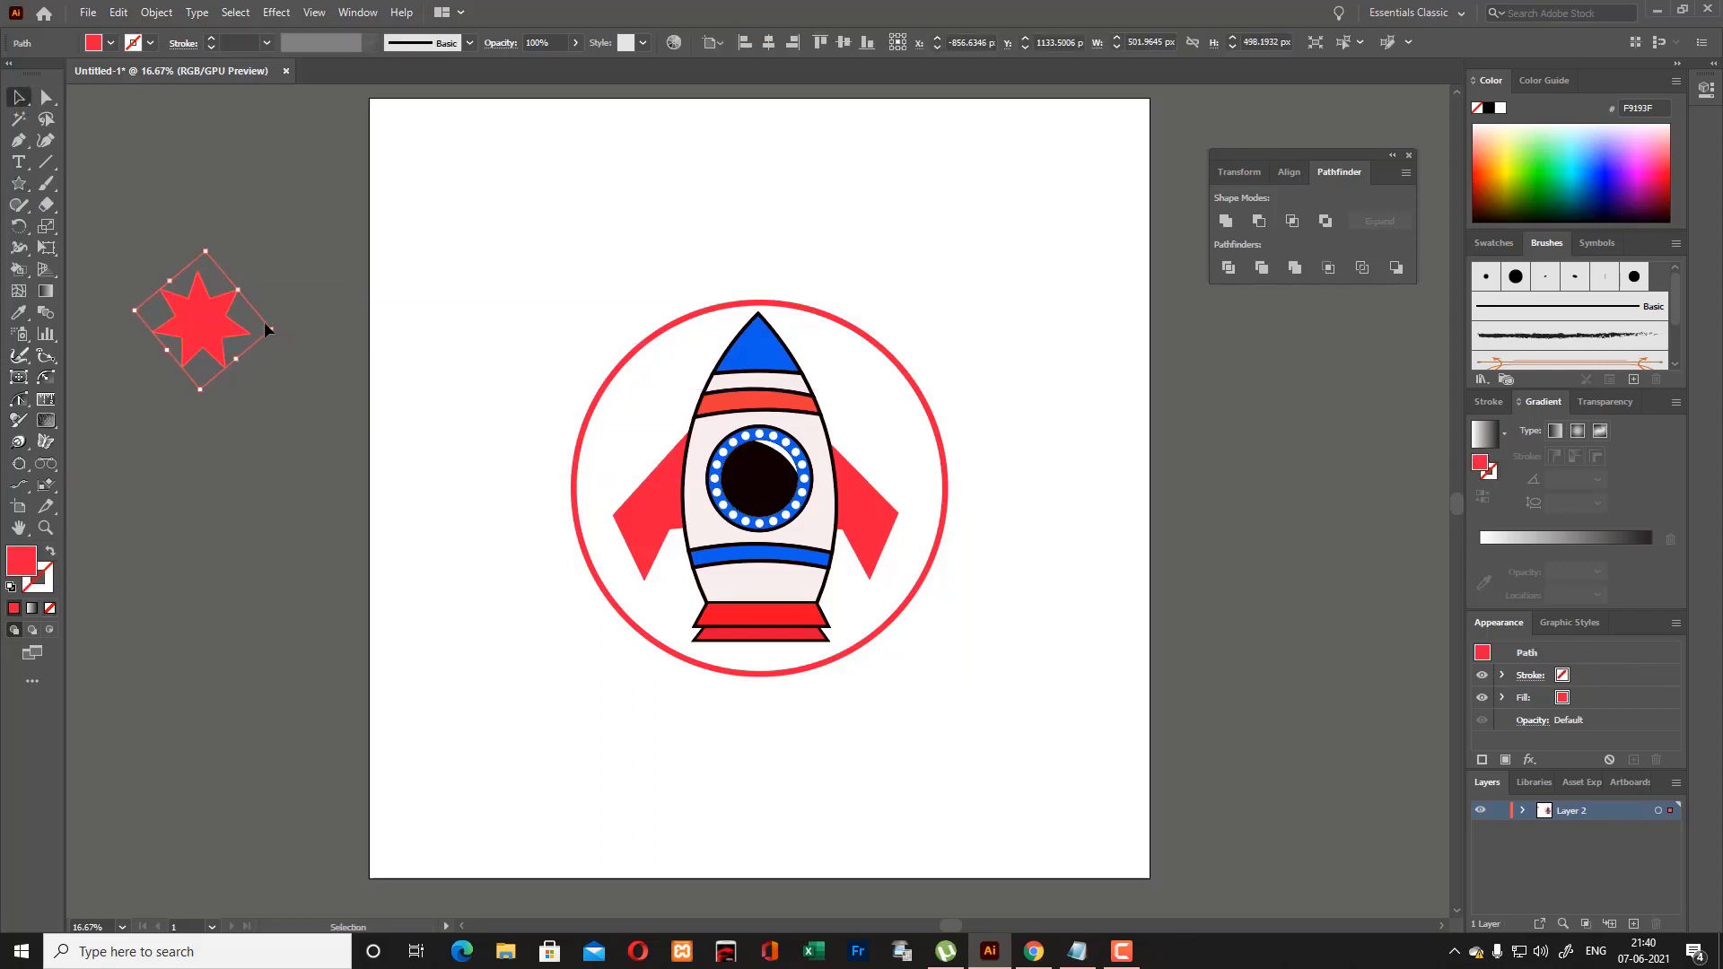
Arrange two overlapping copies of the star and fill the upper one with yellow F2D608.
drag(266, 325, 267, 544)
click(237, 341)
double_click(21, 561)
text(F2D608)
key(Return)
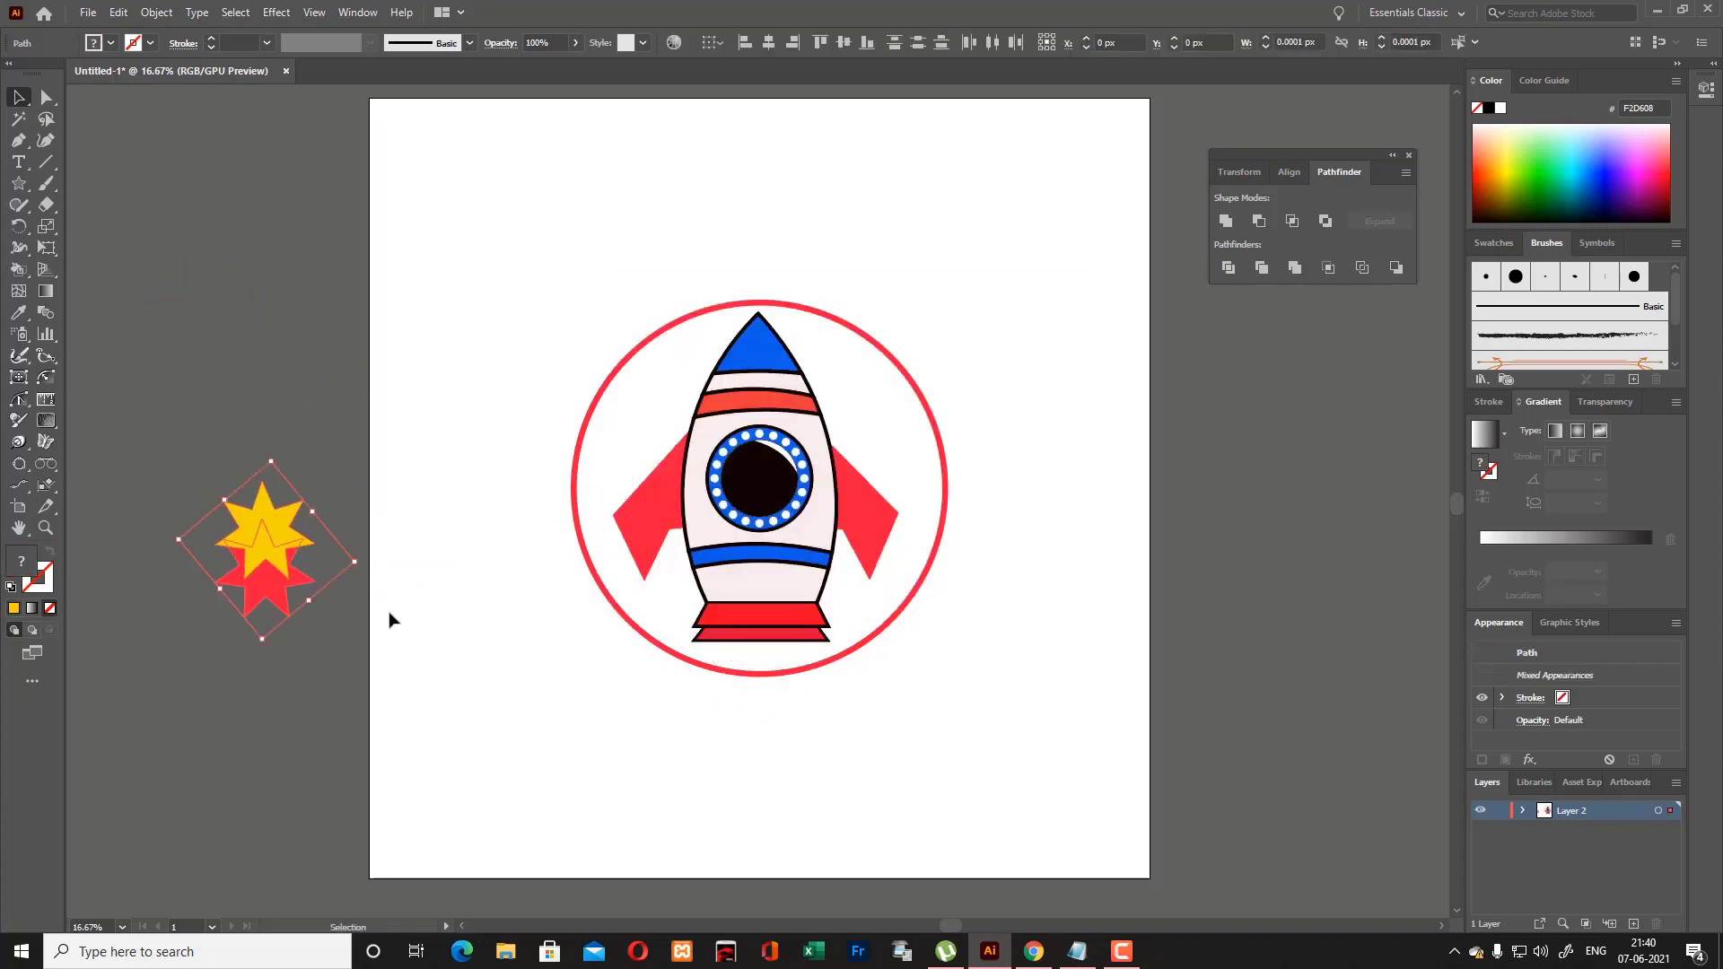
Divide the overlapping stars, ungroup the pieces and delete the unwanted yellow tips.
click(1228, 267)
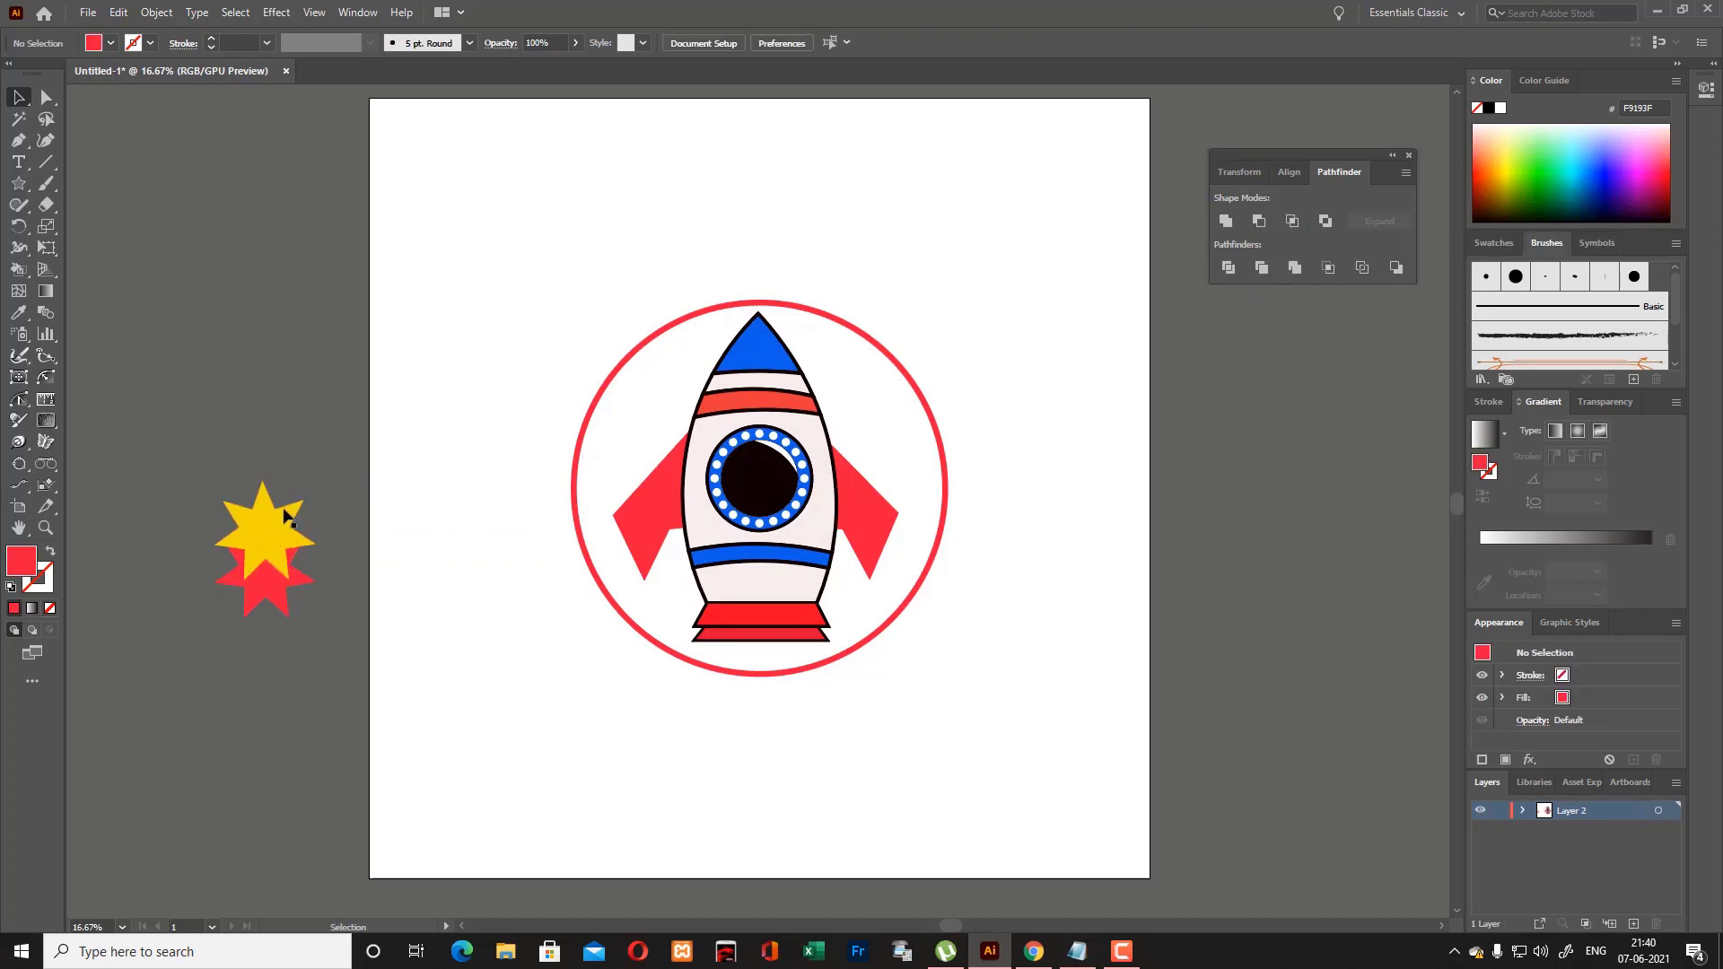
right_click(285, 513)
click(343, 664)
click(318, 487)
click(294, 508)
key(Delete)
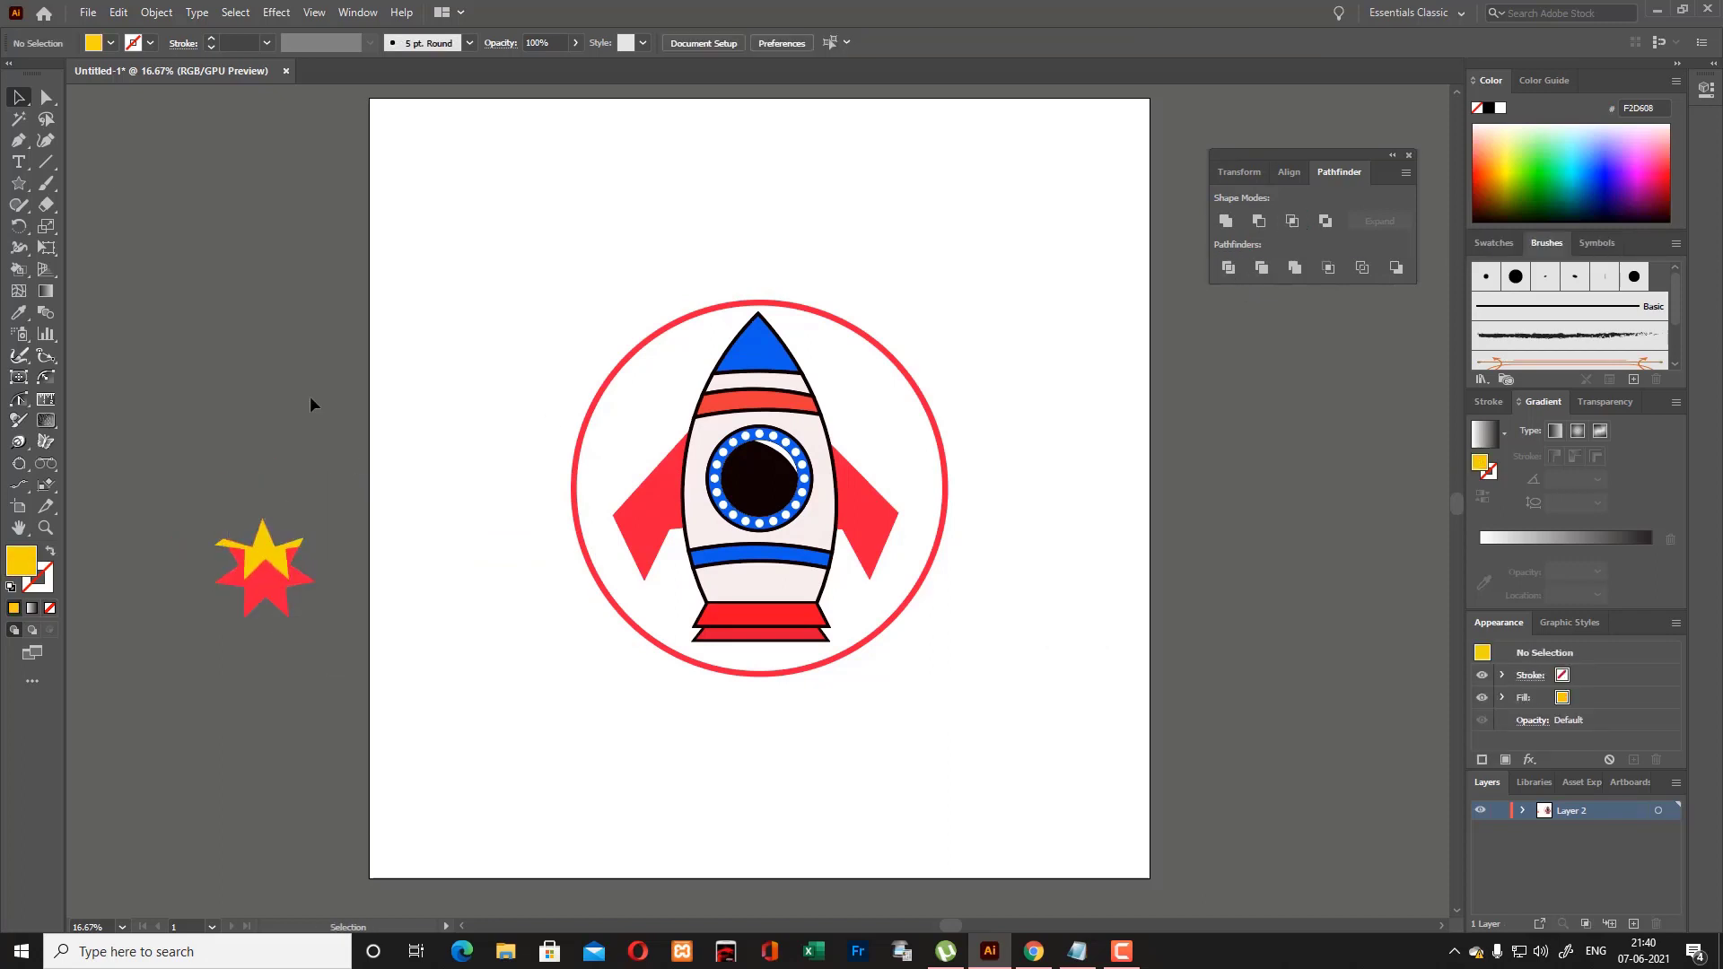
click(295, 539)
Move the red and yellow flame pieces to the rocket's underside and tuck them behind its red base.
drag(217, 750, 761, 675)
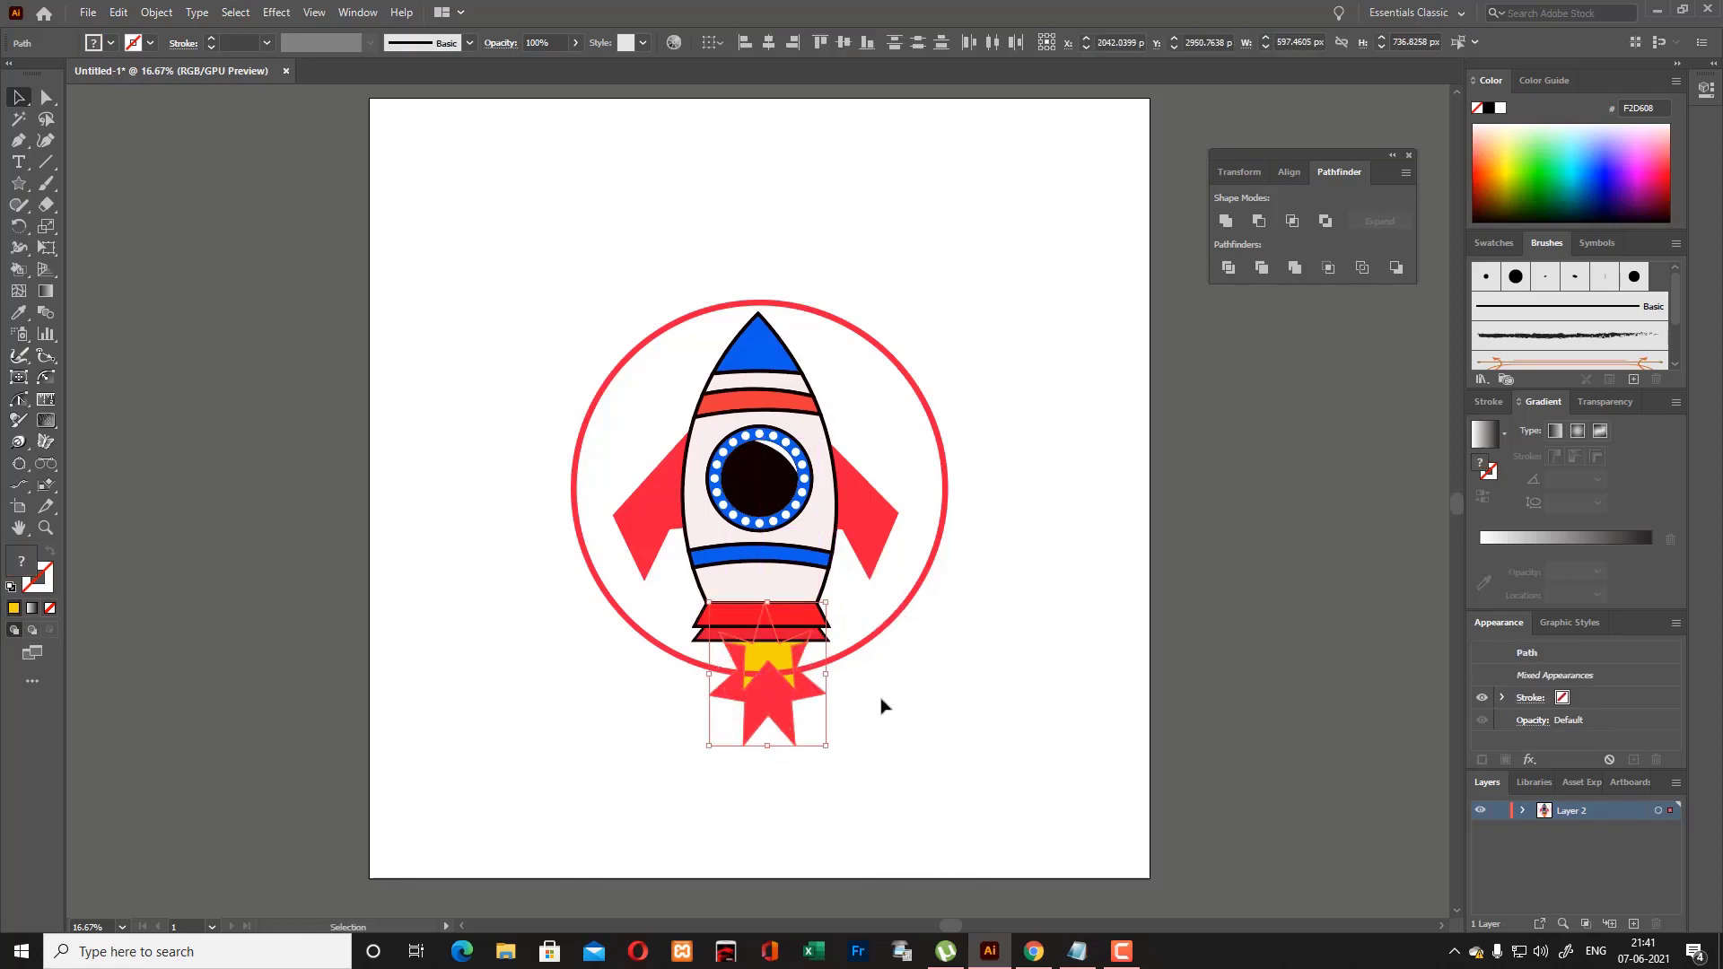
click(881, 706)
click(858, 648)
Fill the red flame star beneath the rocket with D3294D.
click(768, 700)
double_click(21, 561)
click(794, 388)
click(1038, 354)
click(1052, 502)
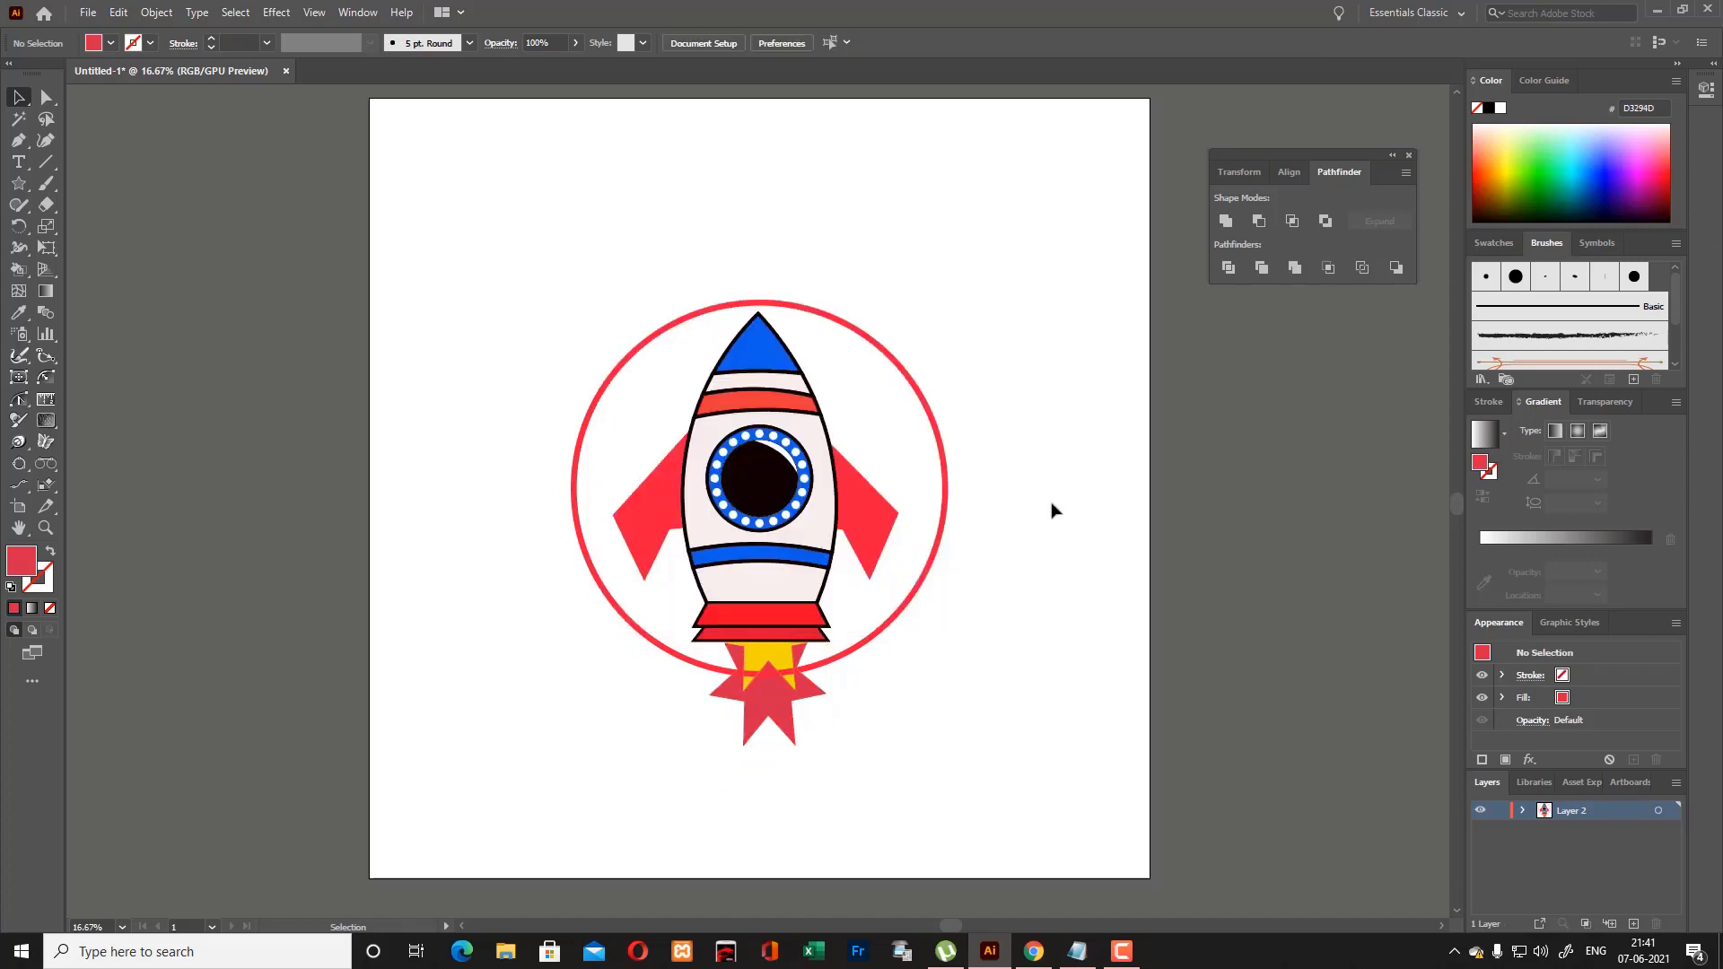
Set the stroke of the circle around the rocket to yellow F9CB08.
click(817, 666)
double_click(38, 579)
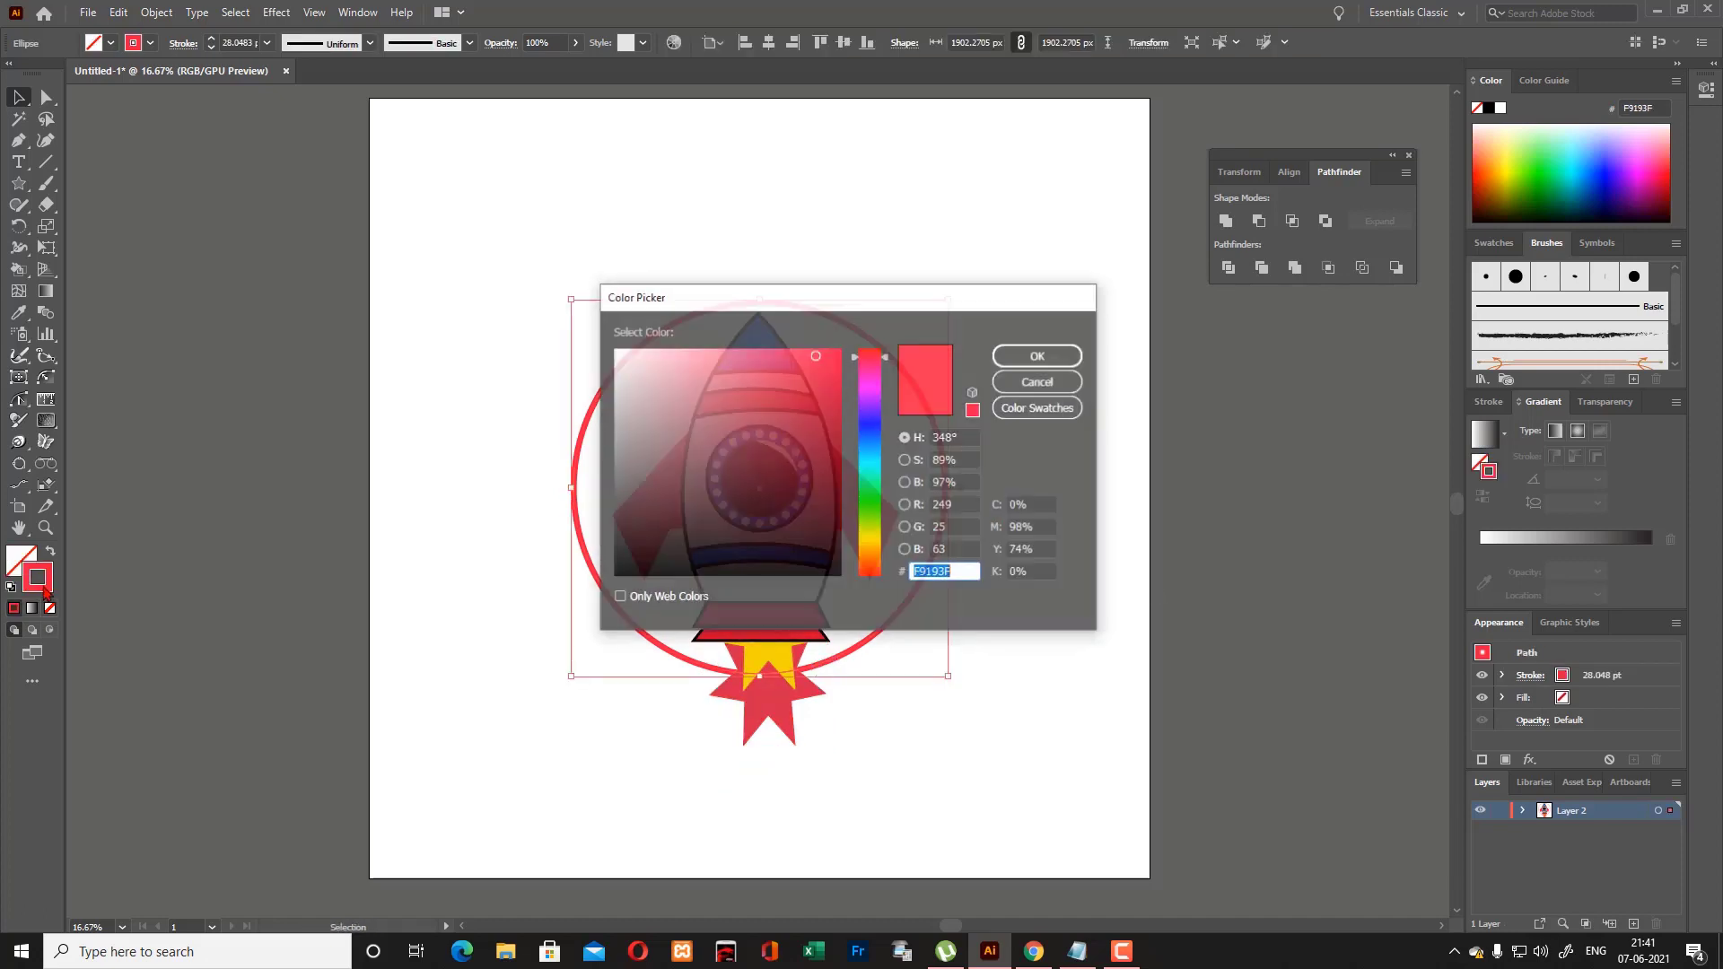
click(834, 353)
click(870, 547)
click(1047, 359)
Add a concentric copy of the yellow circle enlarged to about 2265 px and give it a green stroke.
drag(949, 299, 984, 263)
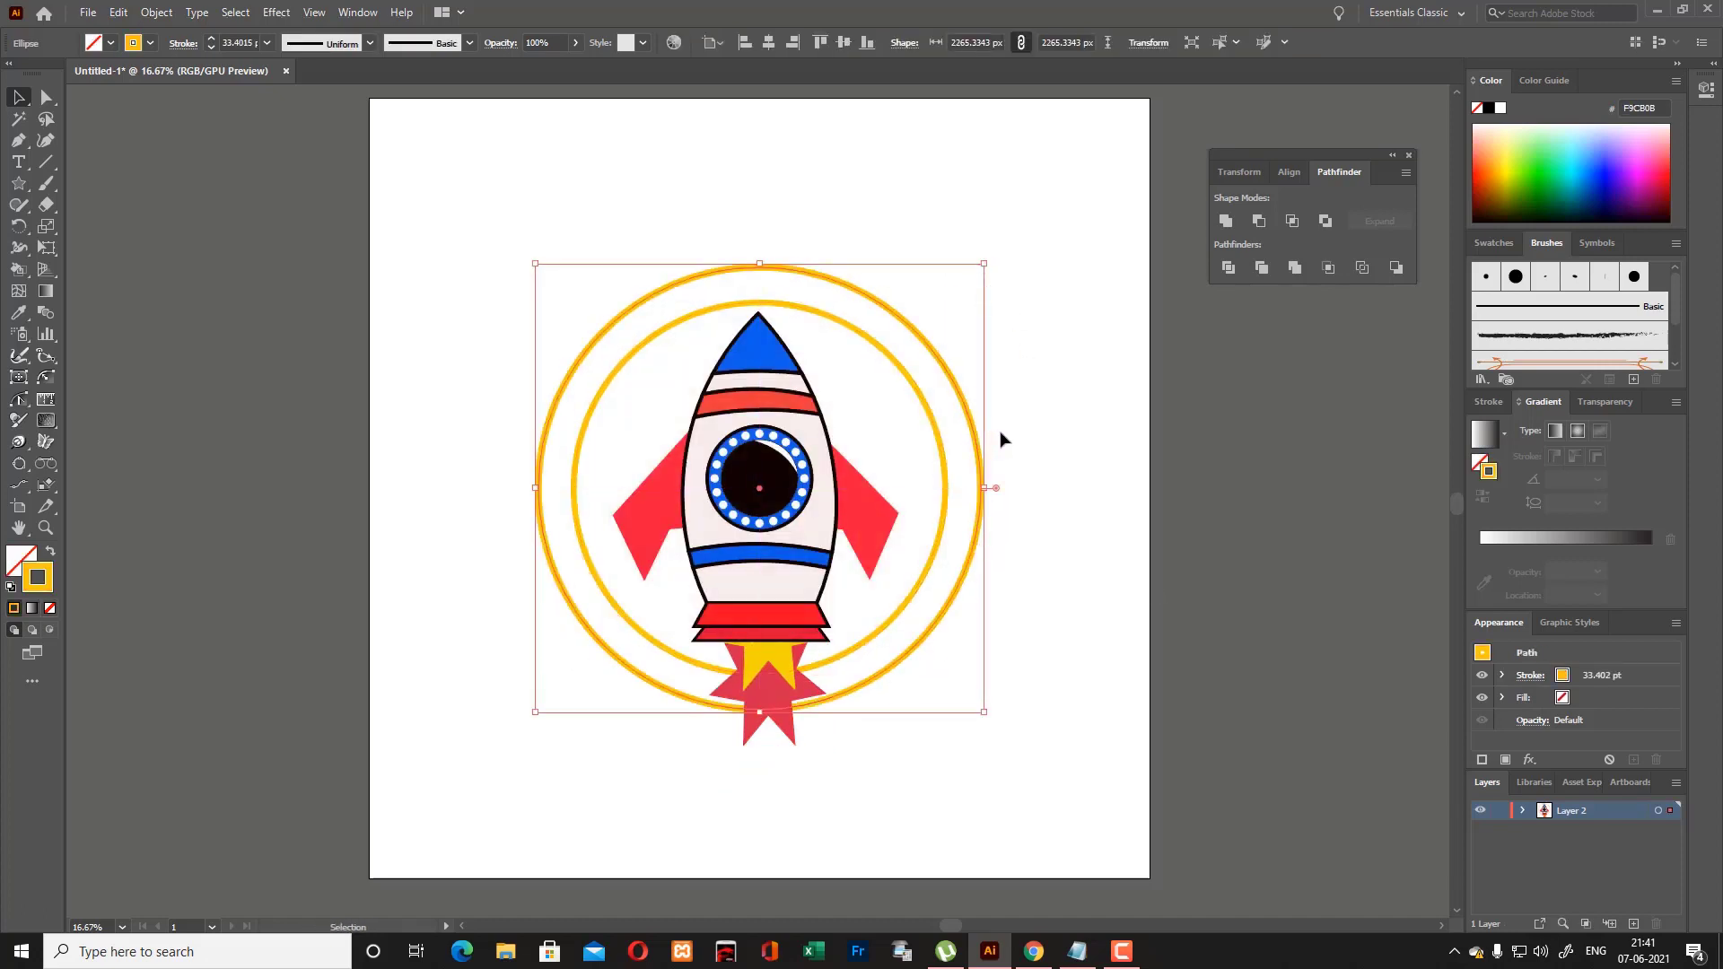
double_click(38, 578)
click(872, 493)
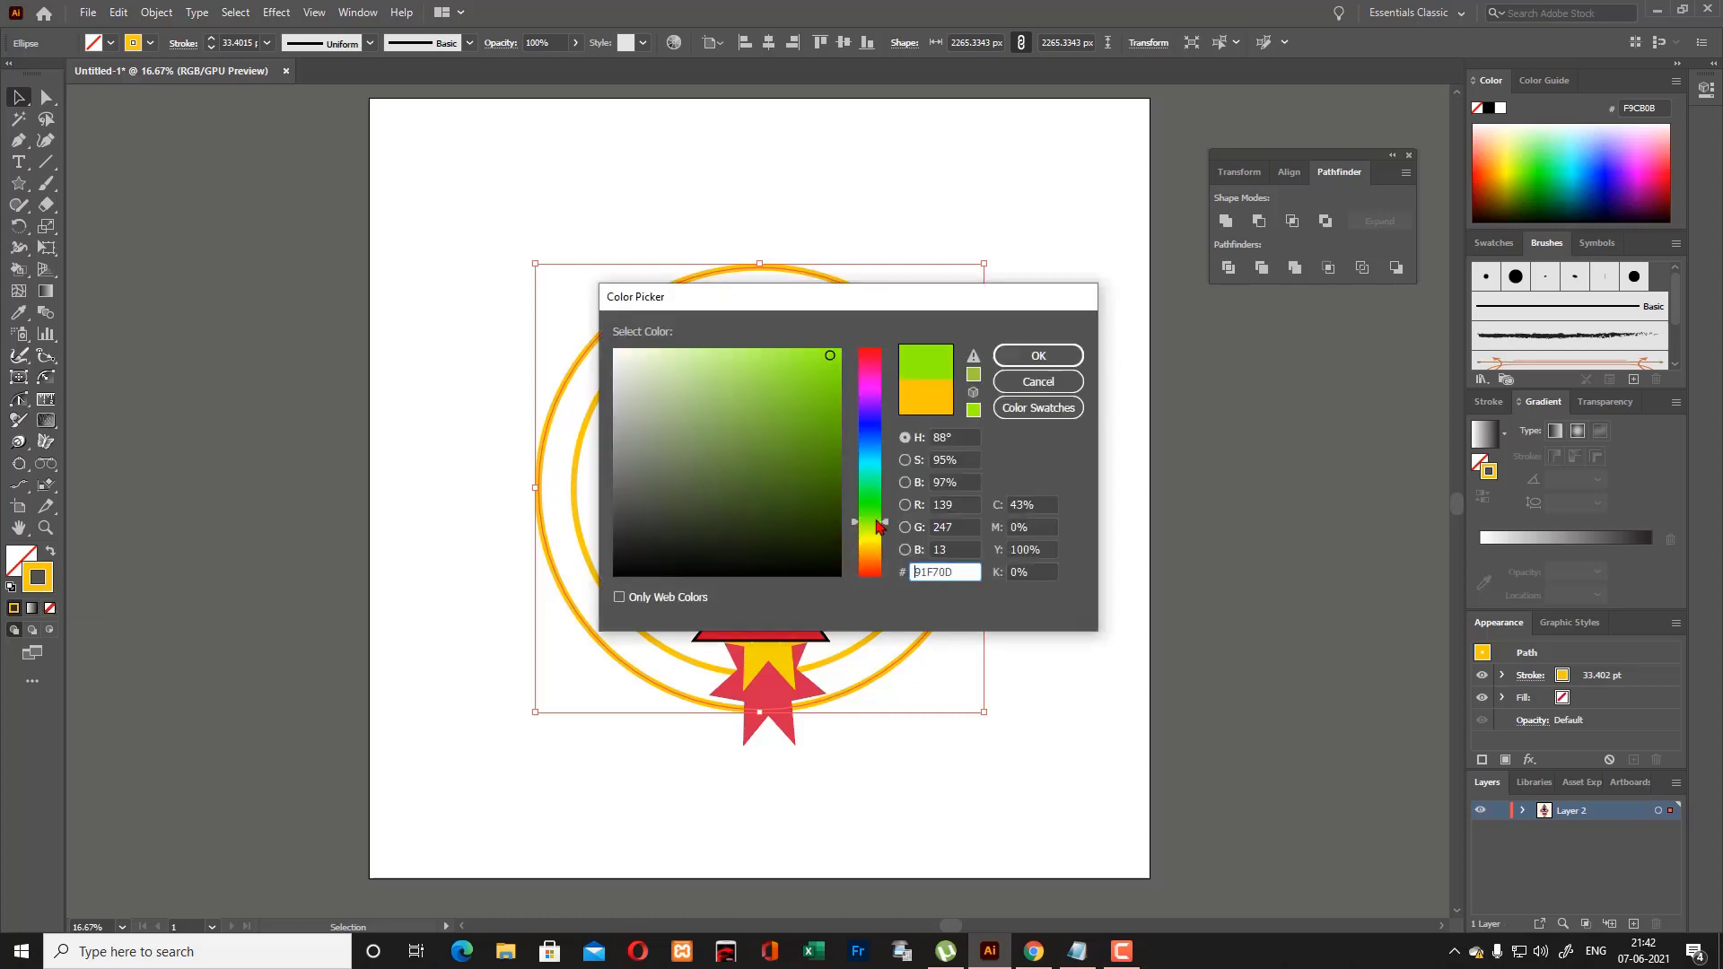
click(1041, 357)
Add another concentric circle about 2123 px across inside the green one, with an orange F76C06 stroke.
drag(985, 264, 970, 278)
double_click(45, 586)
click(1038, 355)
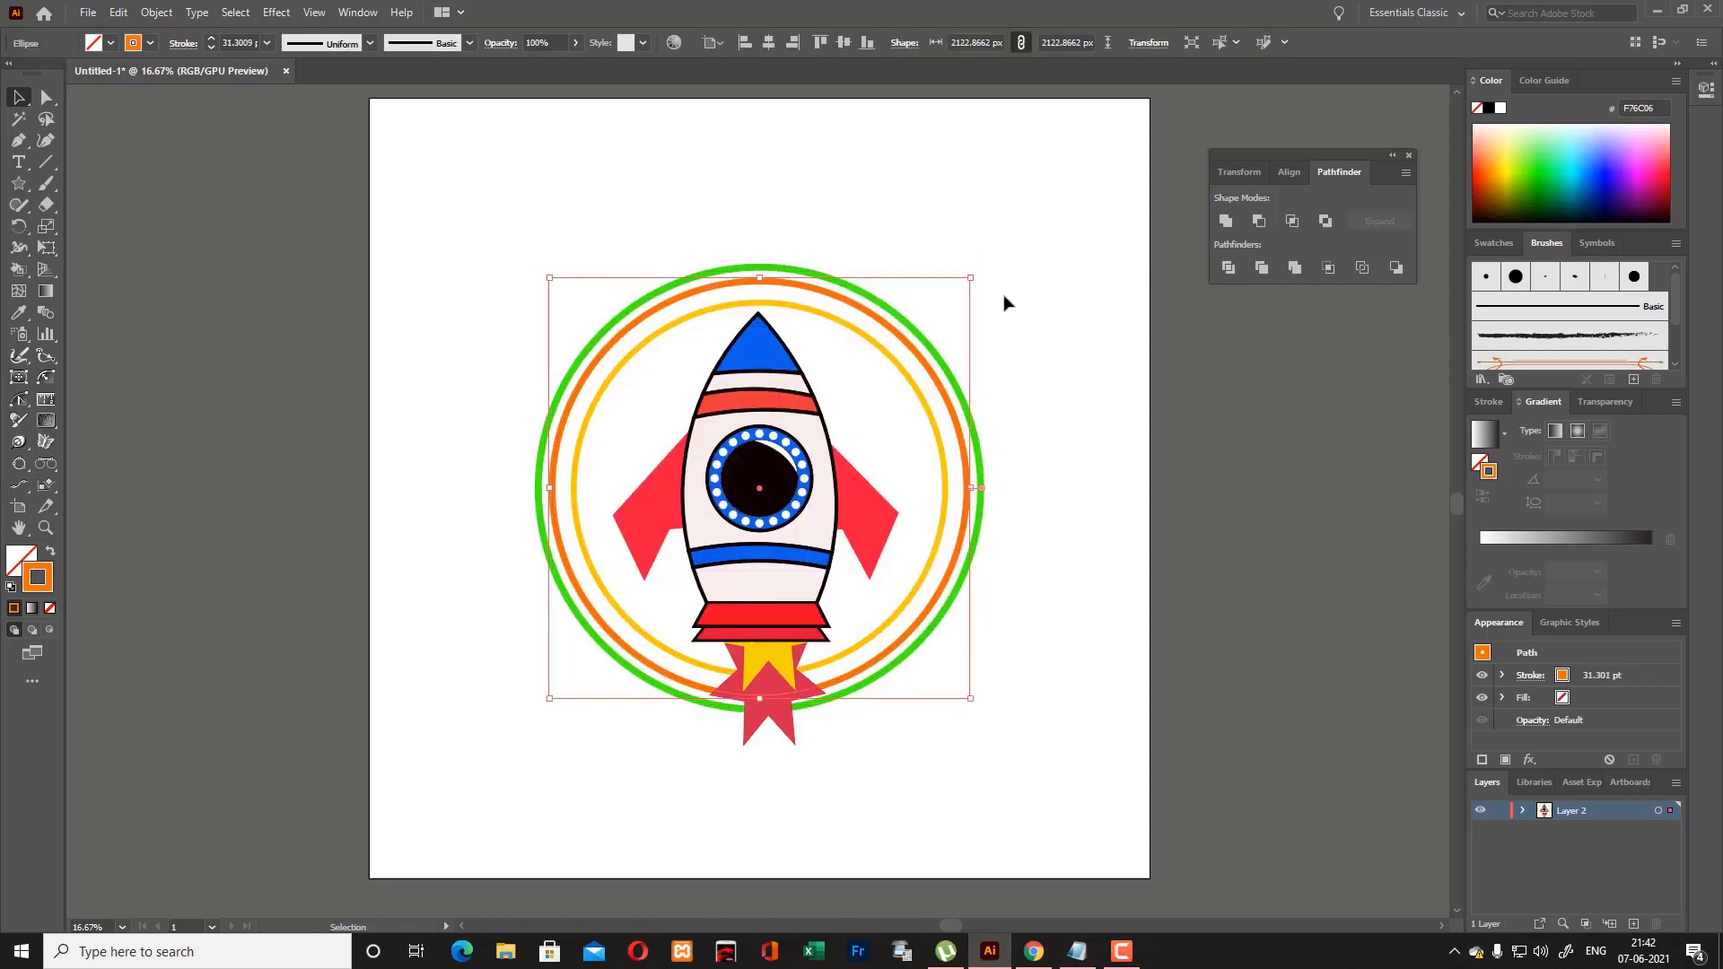
click(1002, 304)
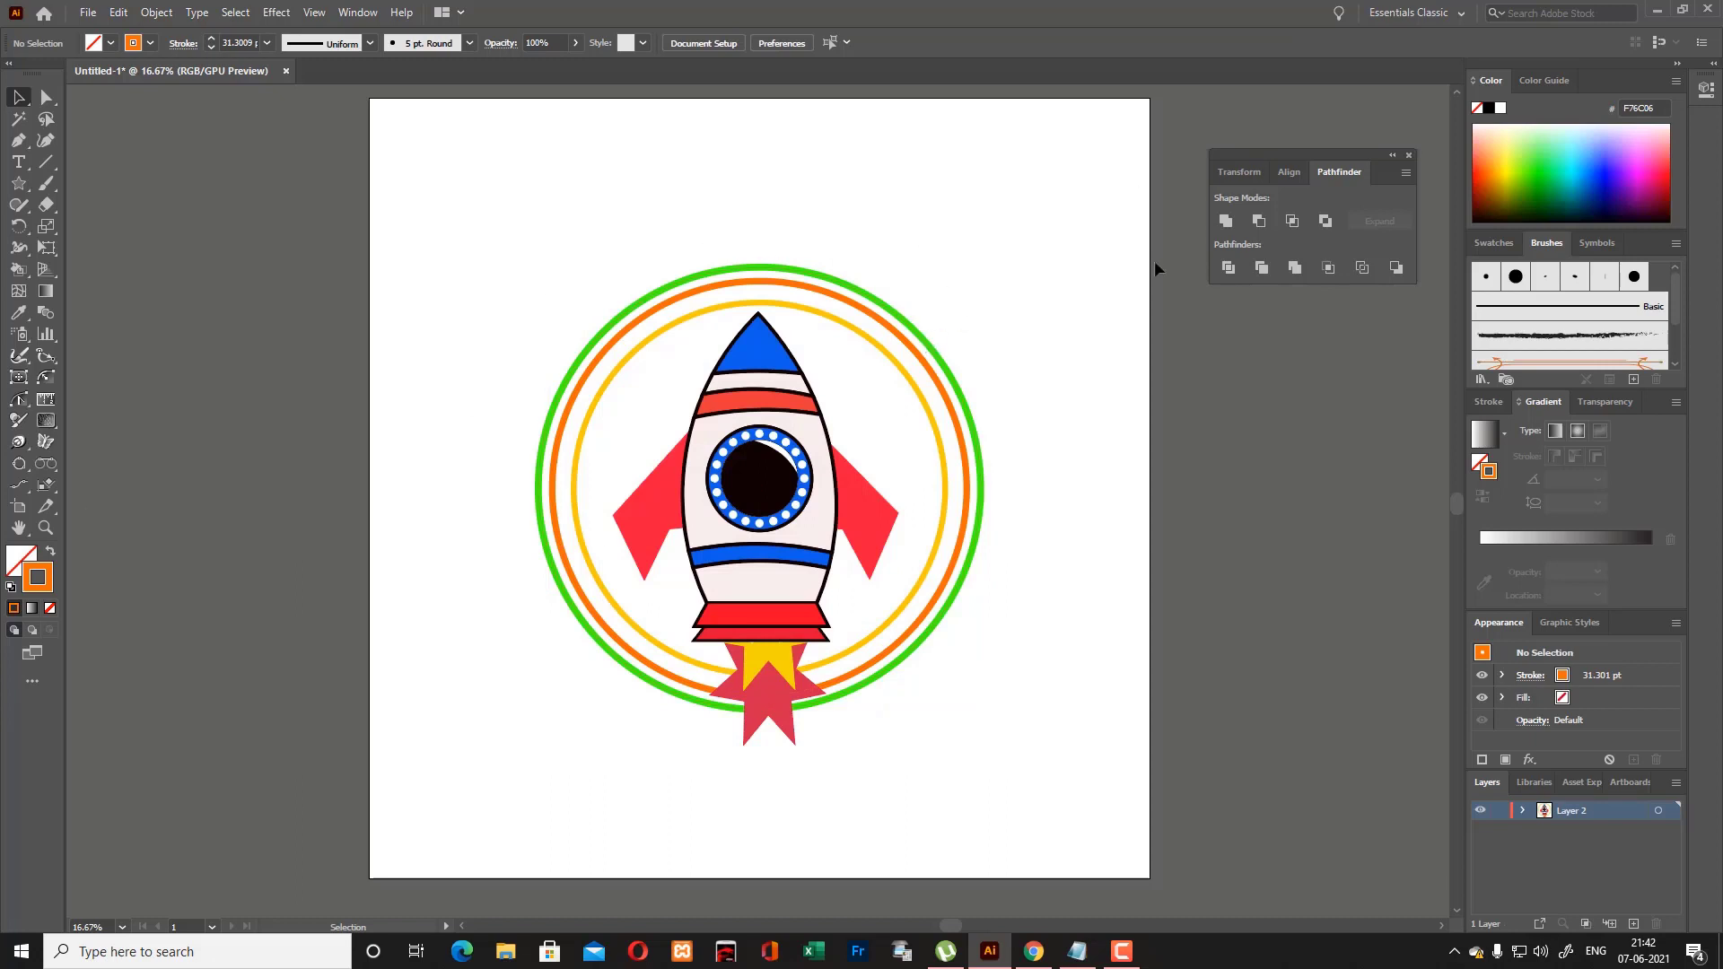
Add the word SPACE in the BEFOIL font, enlarge it to about 695 pt and place it above the green ring.
click(497, 206)
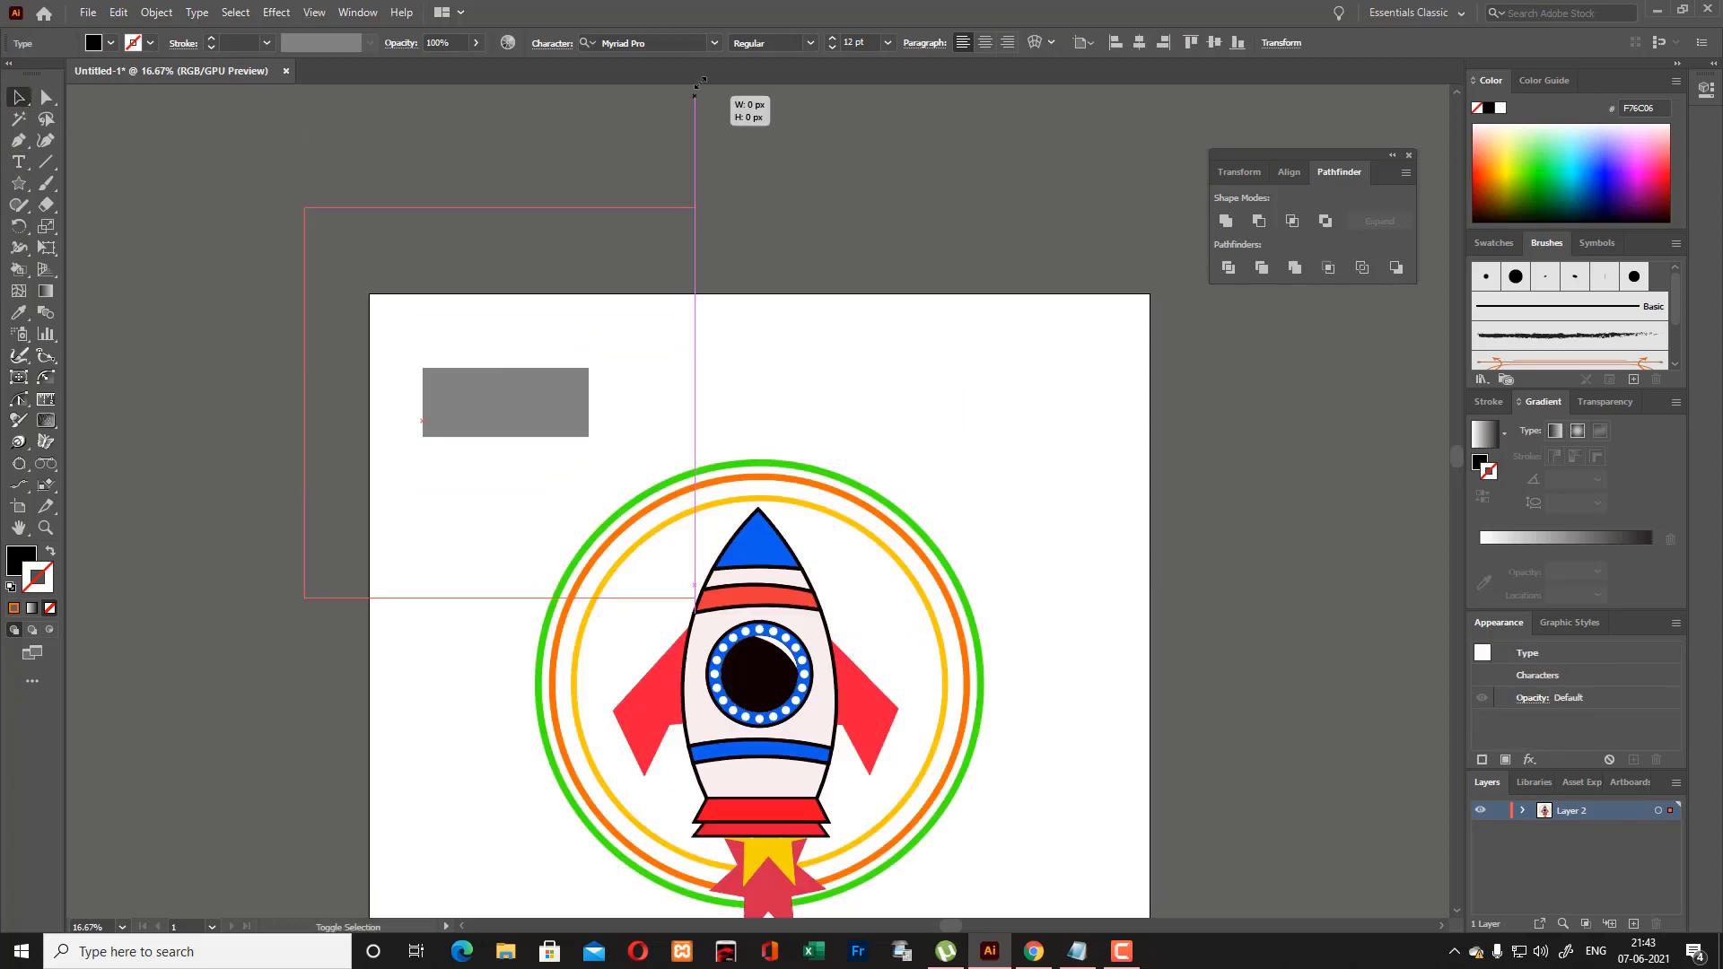
drag(568, 412, 908, 368)
click(714, 42)
click(812, 326)
drag(868, 458, 826, 466)
scroll(821, 462, down, 2)
drag(794, 370, 785, 372)
Apply a Pucker & Bloat effect of about -7% to the SPACE text.
click(277, 12)
mouse_move(373, 160)
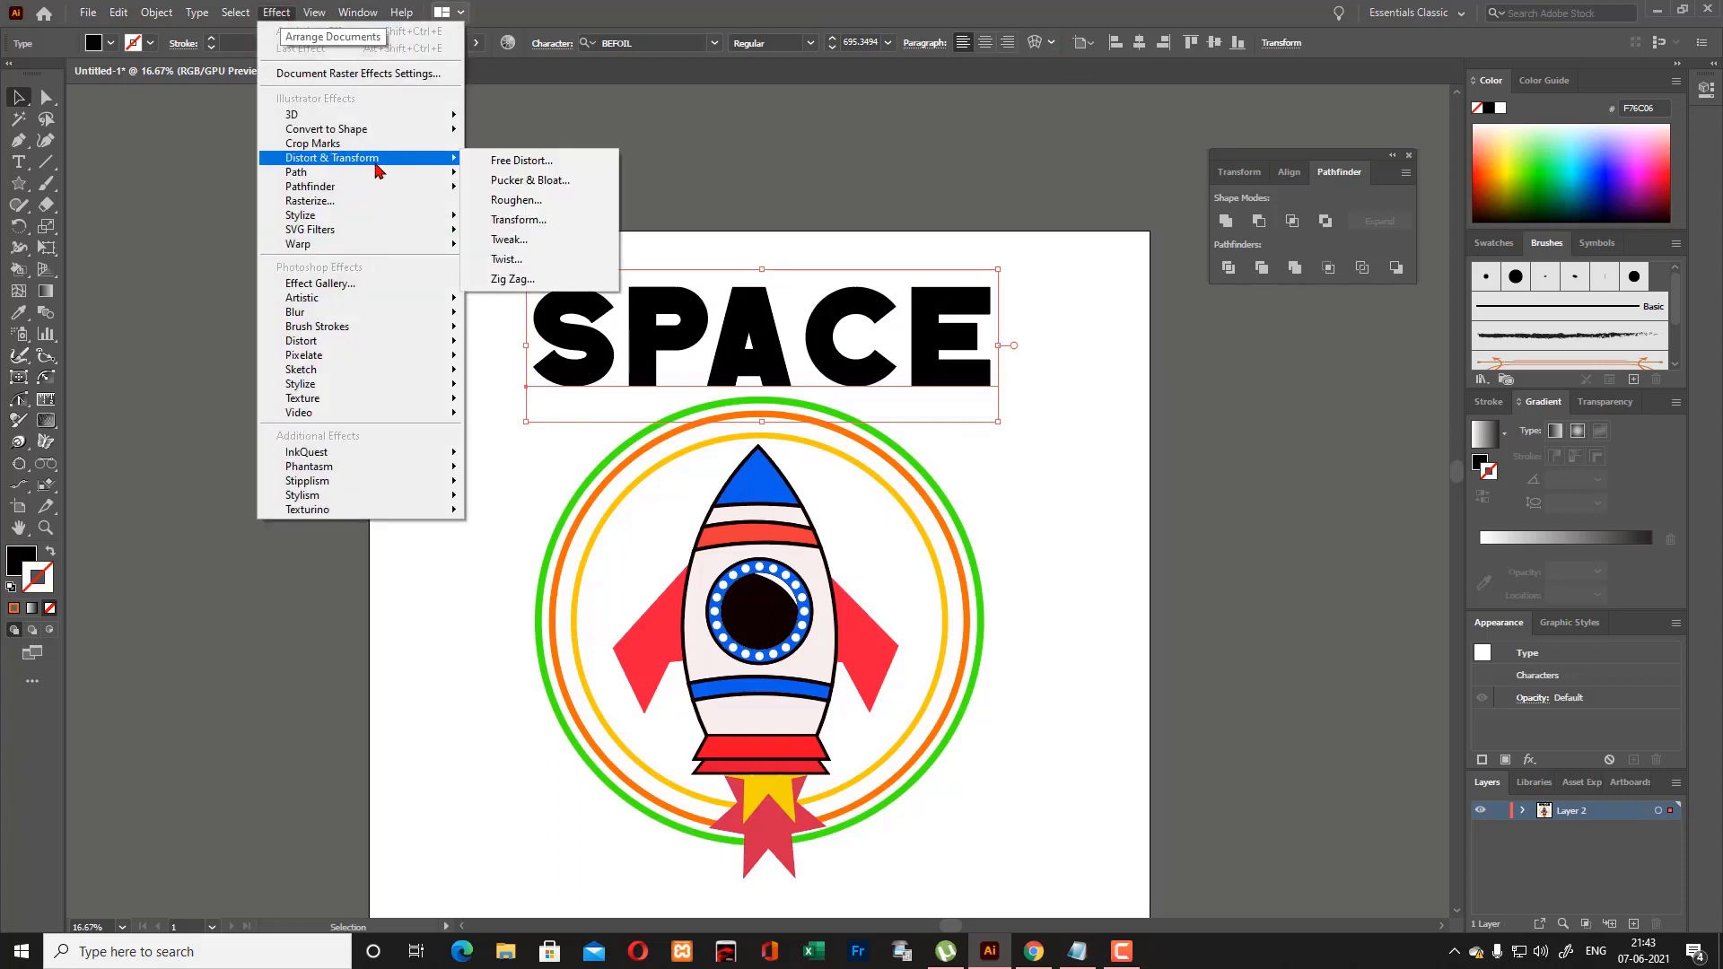
click(529, 181)
drag(840, 445, 826, 446)
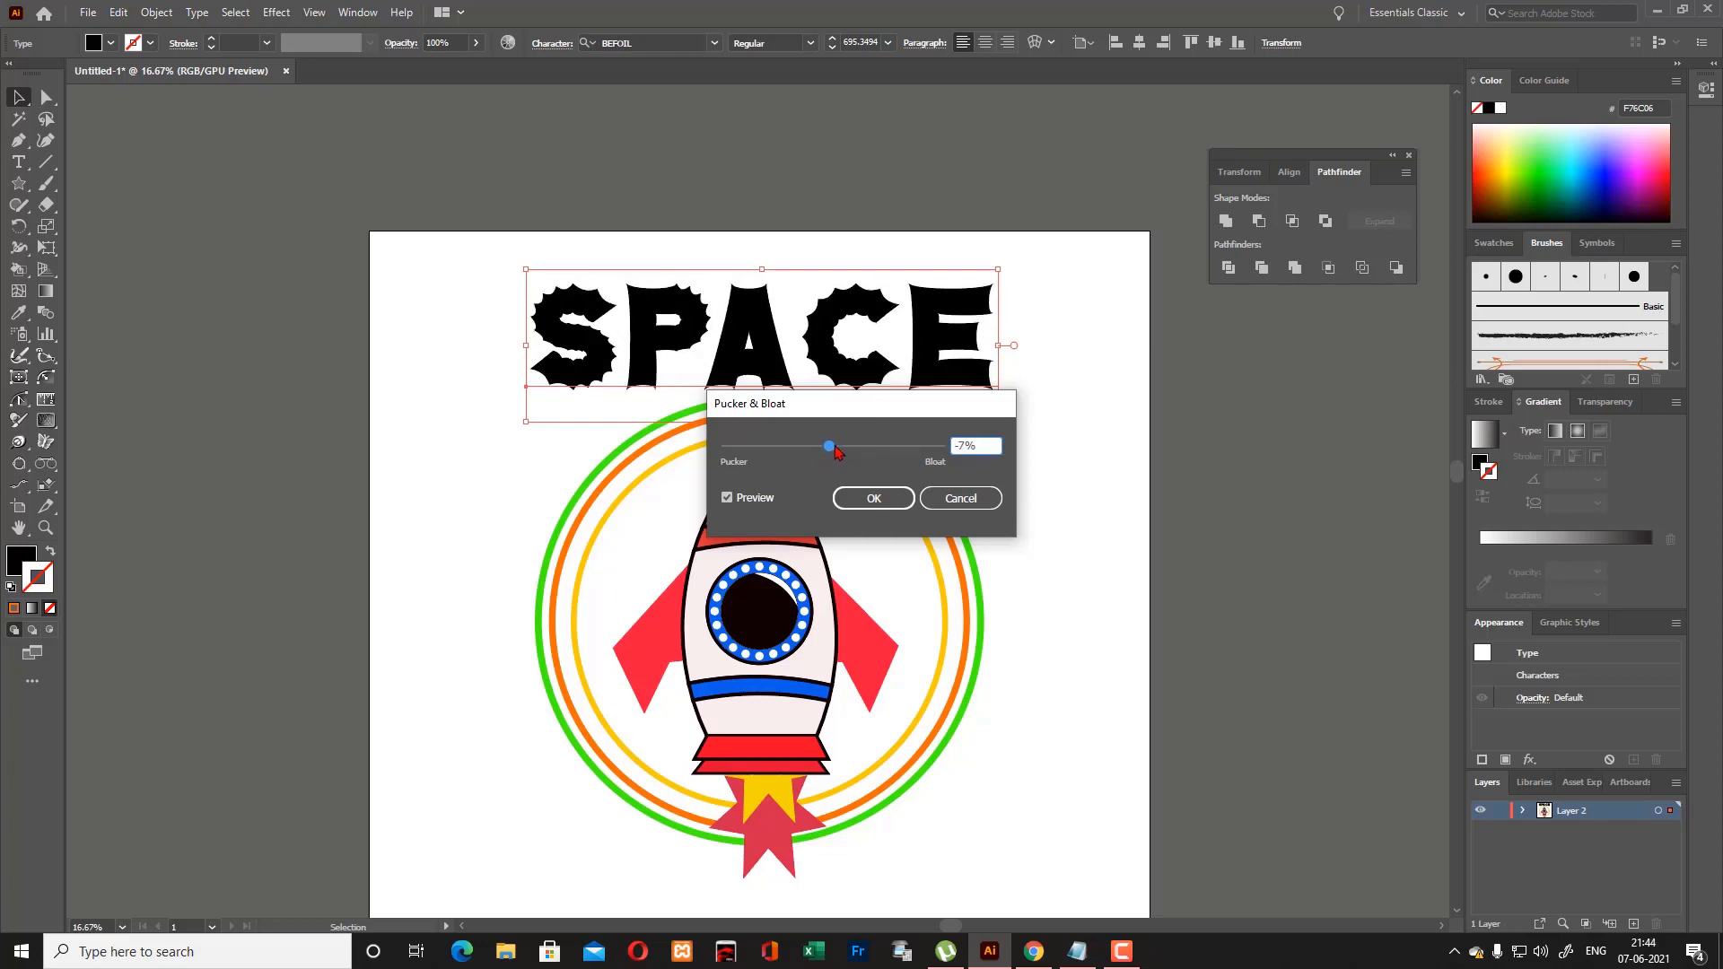
click(873, 498)
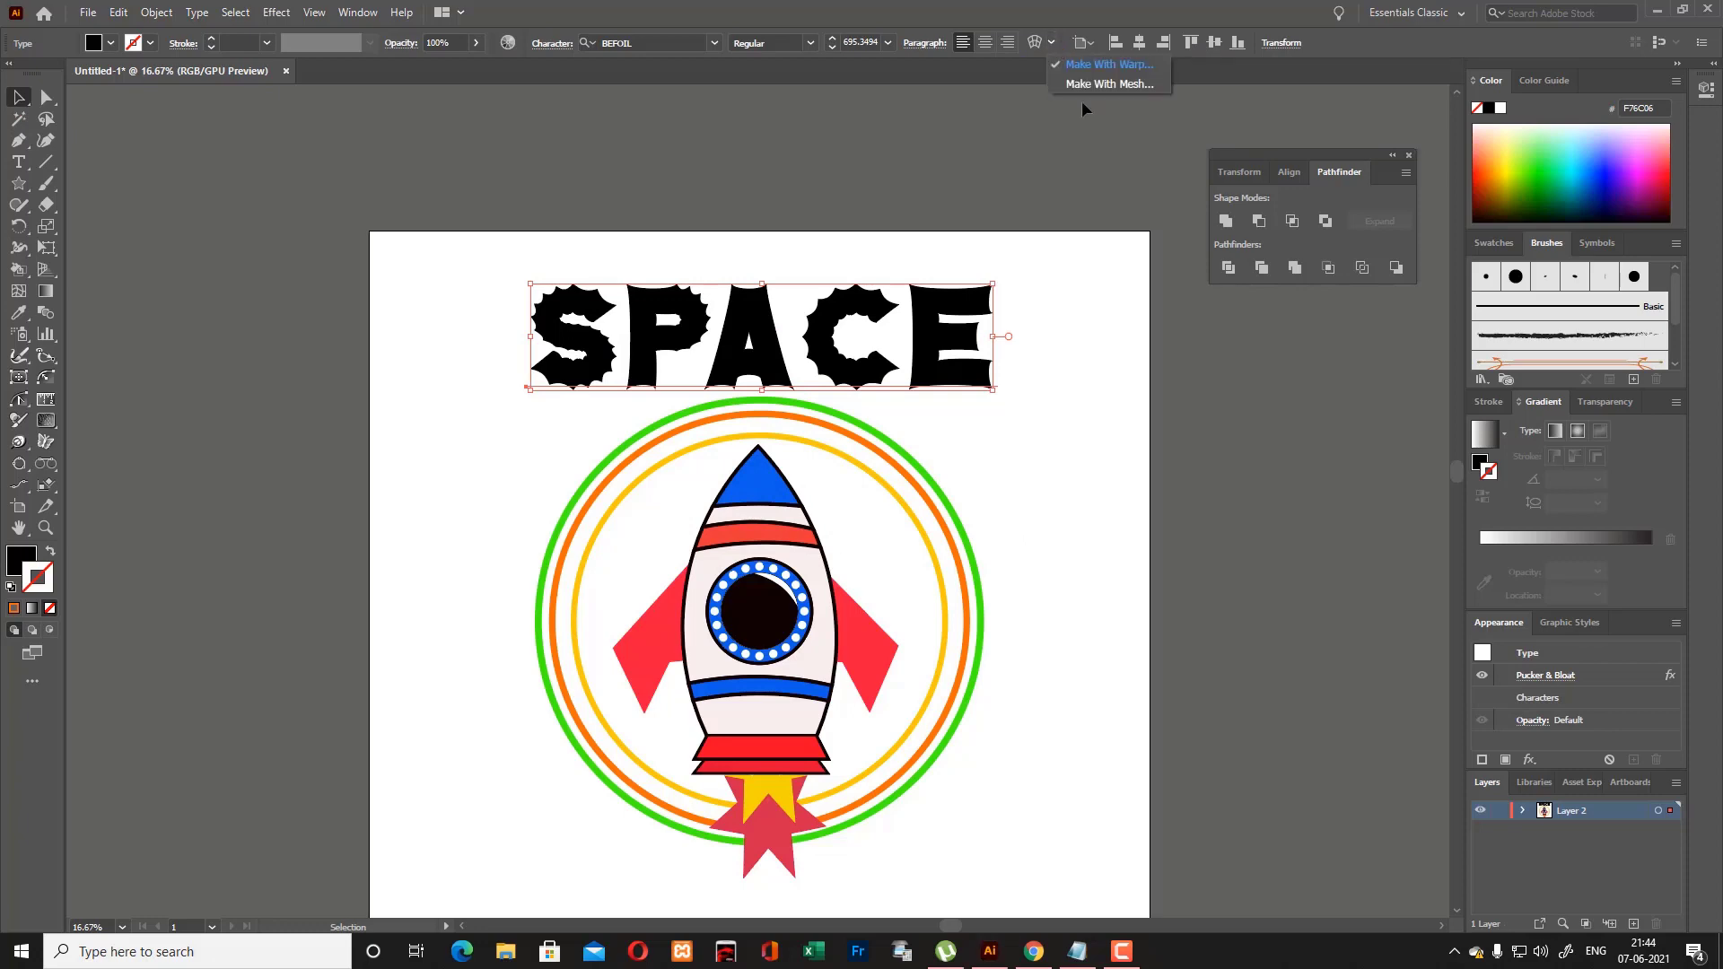
Apply Free Distort with its default shape to the SPACE text and lower it over the rings.
click(276, 12)
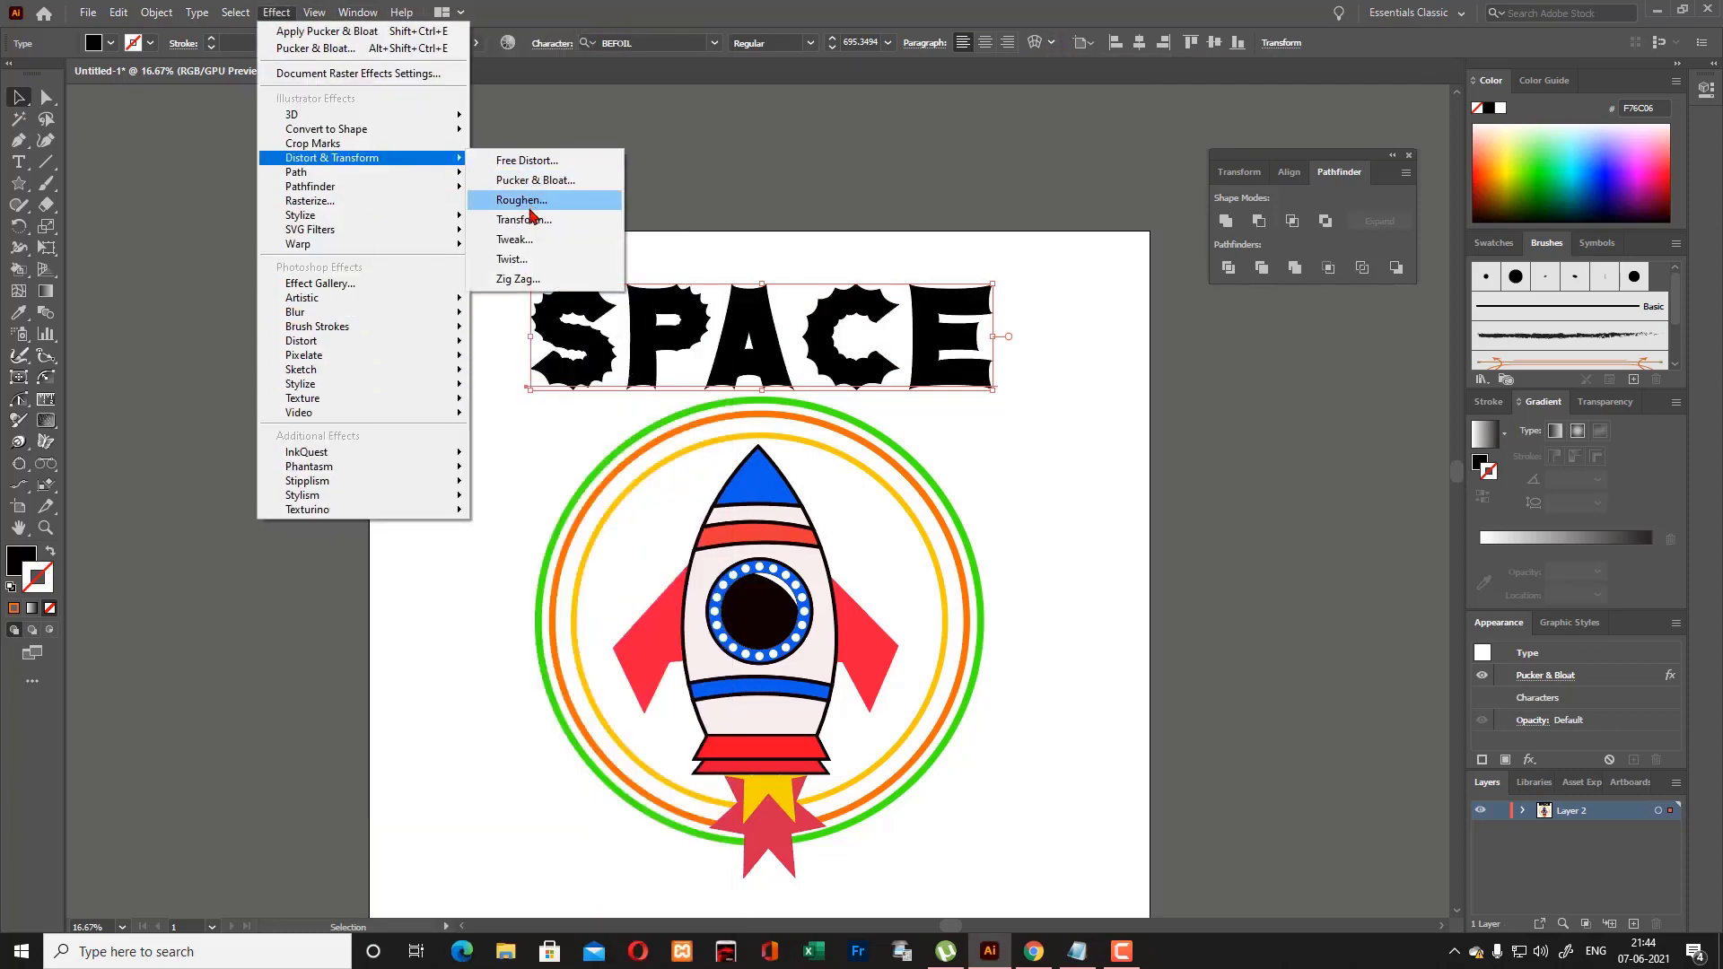
click(527, 160)
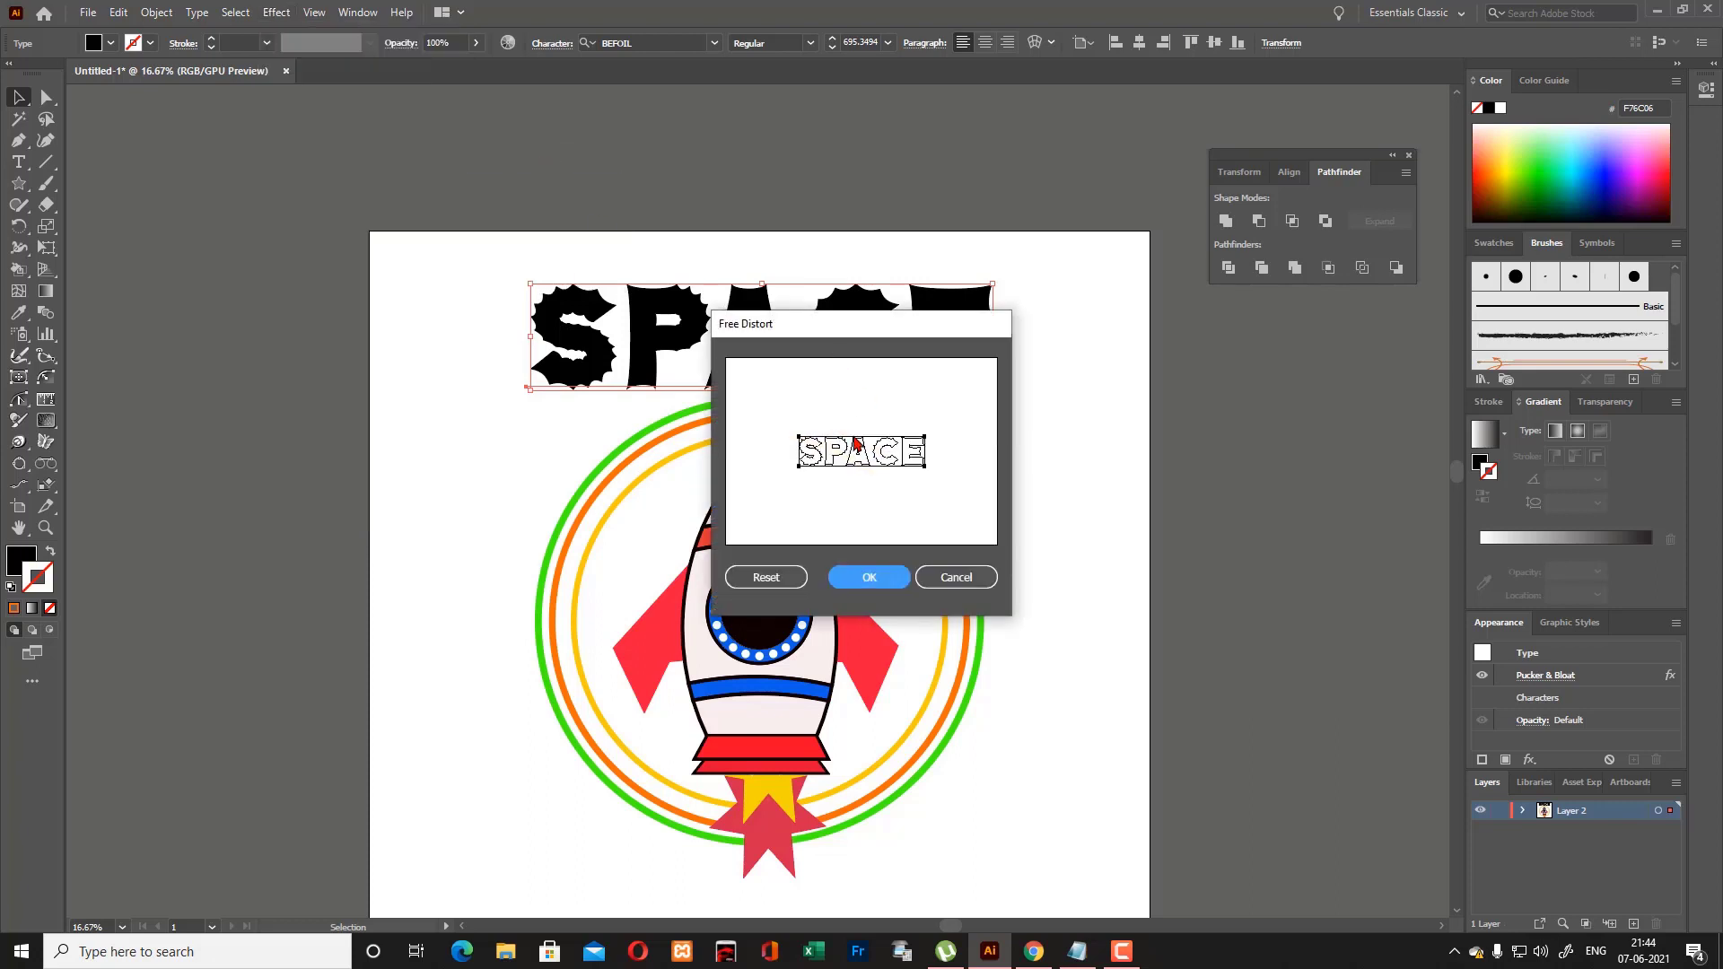
click(866, 578)
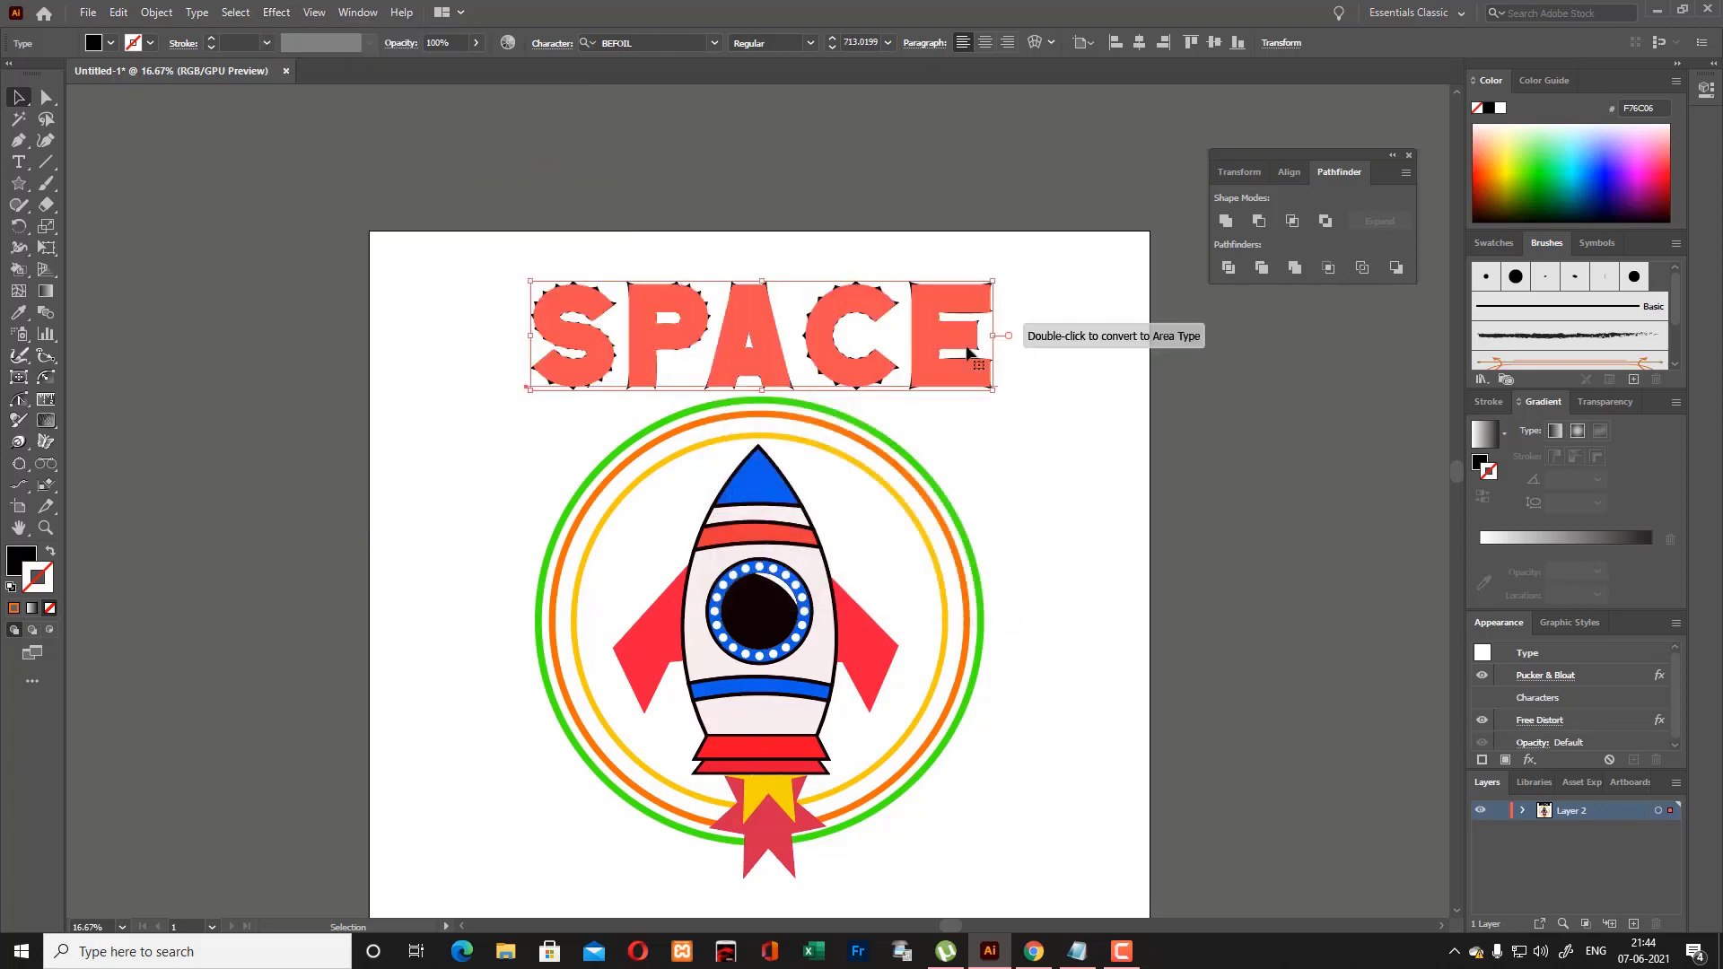
drag(763, 301, 777, 393)
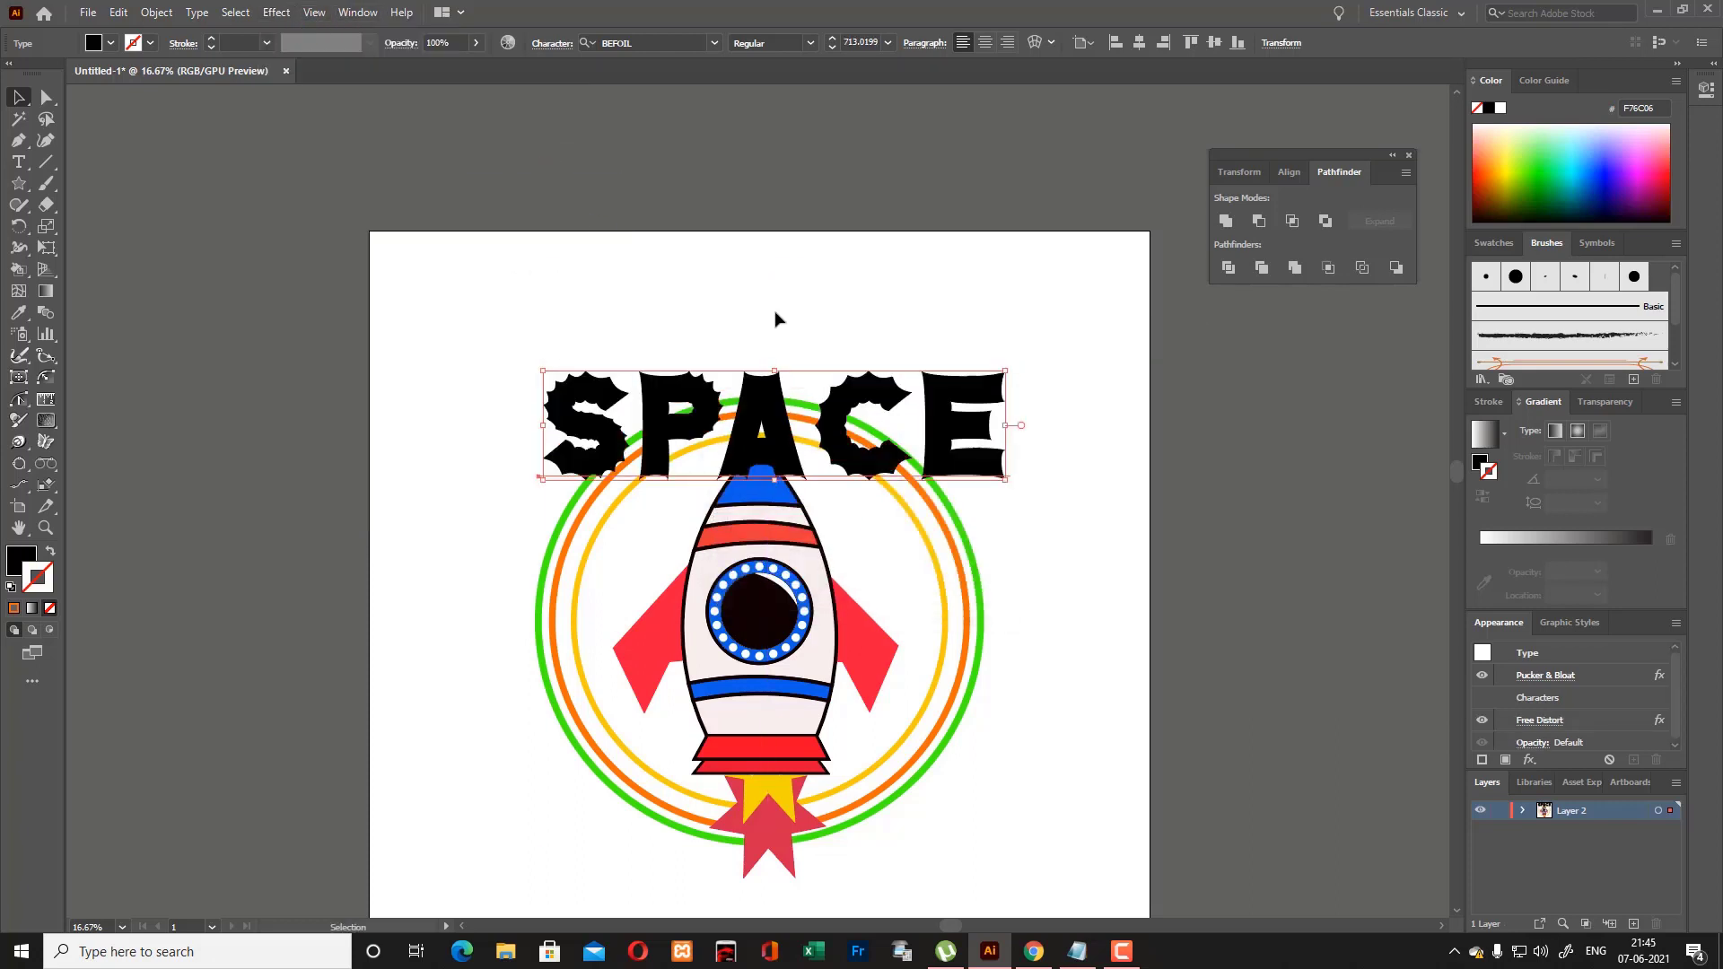
Try the Roughen effect on the SPACE text, cancel it and delete the straight text.
click(276, 12)
mouse_move(347, 158)
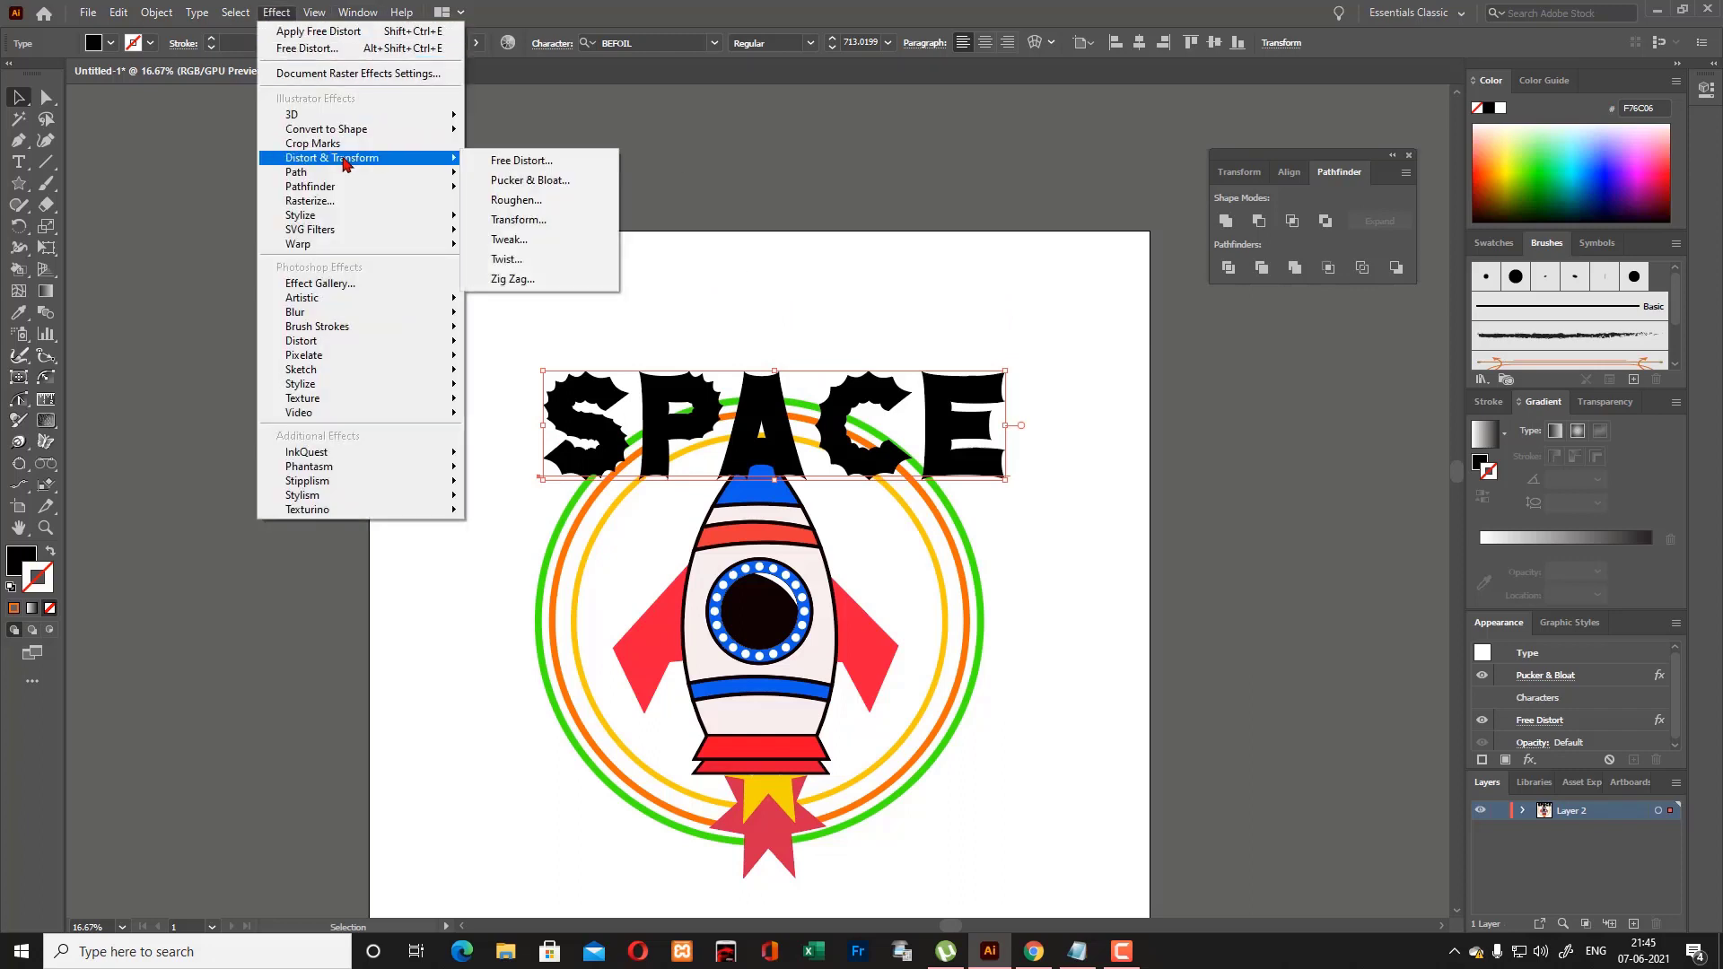
click(522, 199)
click(975, 569)
key(Delete)
Draw an arch over the rings about 2441 px wide and 635 px high, with black stroke and no fill, and place a copy off the artboard.
mouse_move(969, 450)
mouse_down()
mouse_move(808, 336)
mouse_move(888, 361)
mouse_up()
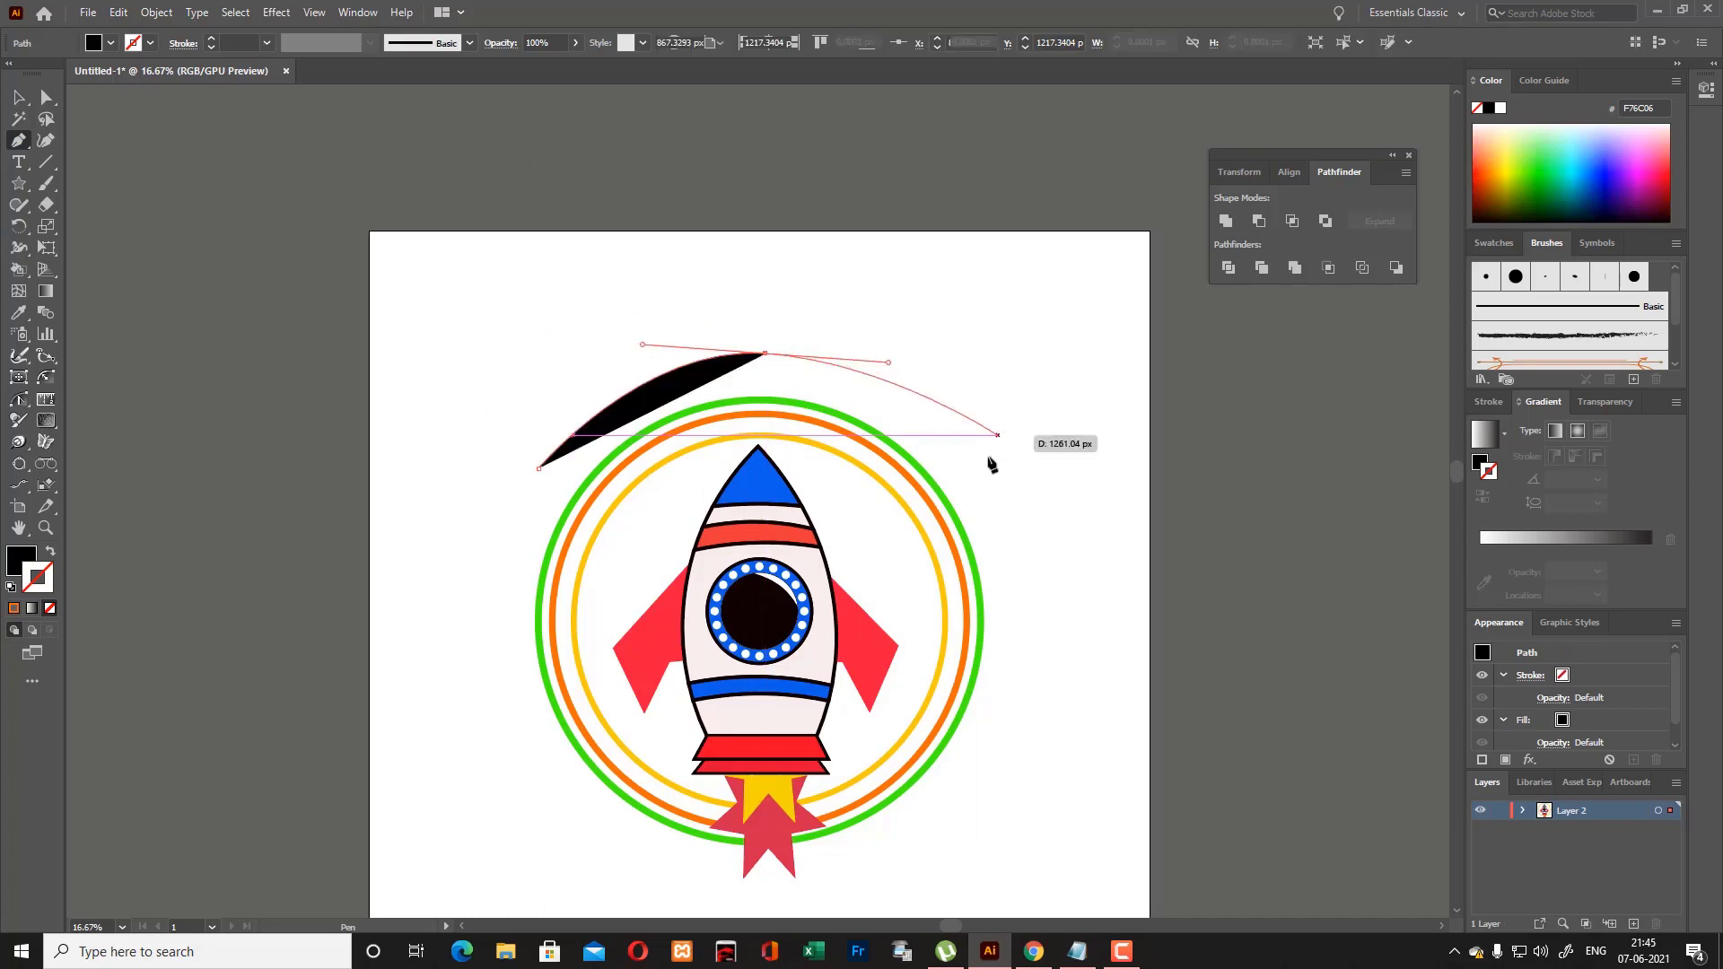
click(996, 476)
click(49, 551)
click(19, 97)
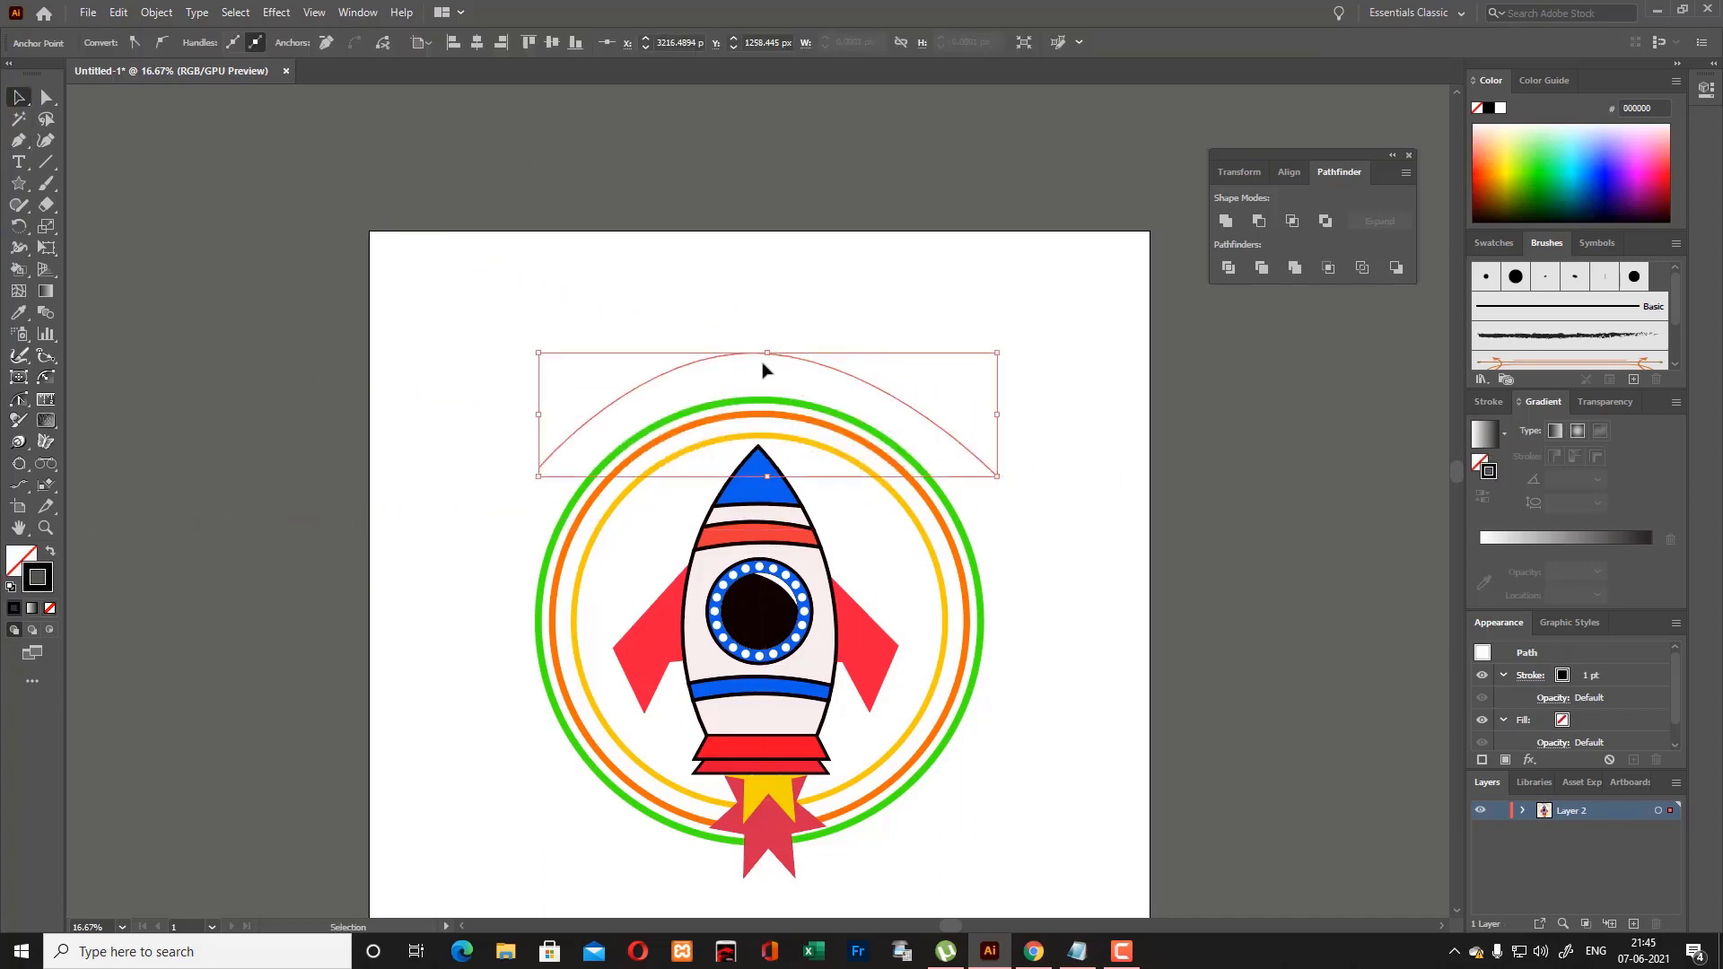
click(45, 141)
drag(529, 489, 527, 484)
click(19, 97)
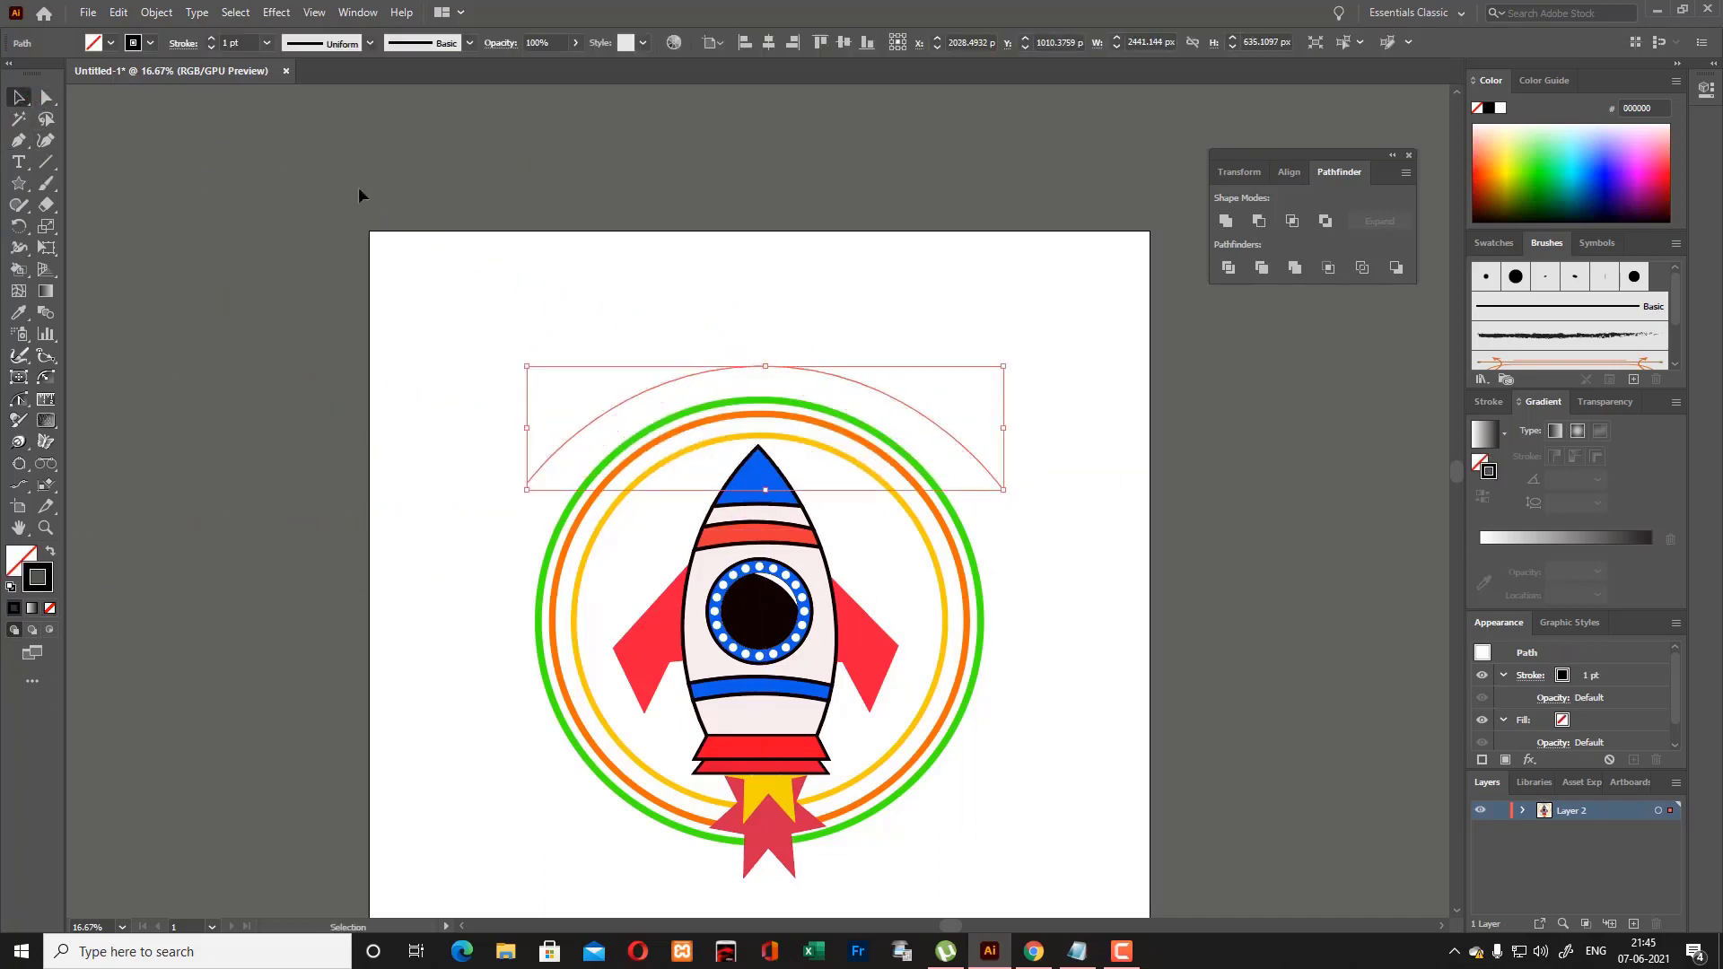
alt+drag(927, 419, 285, 328)
Write SPACE along the upper arc with Type on a Path at 400 pt and lower the curved text slightly.
click(806, 371)
click(20, 163)
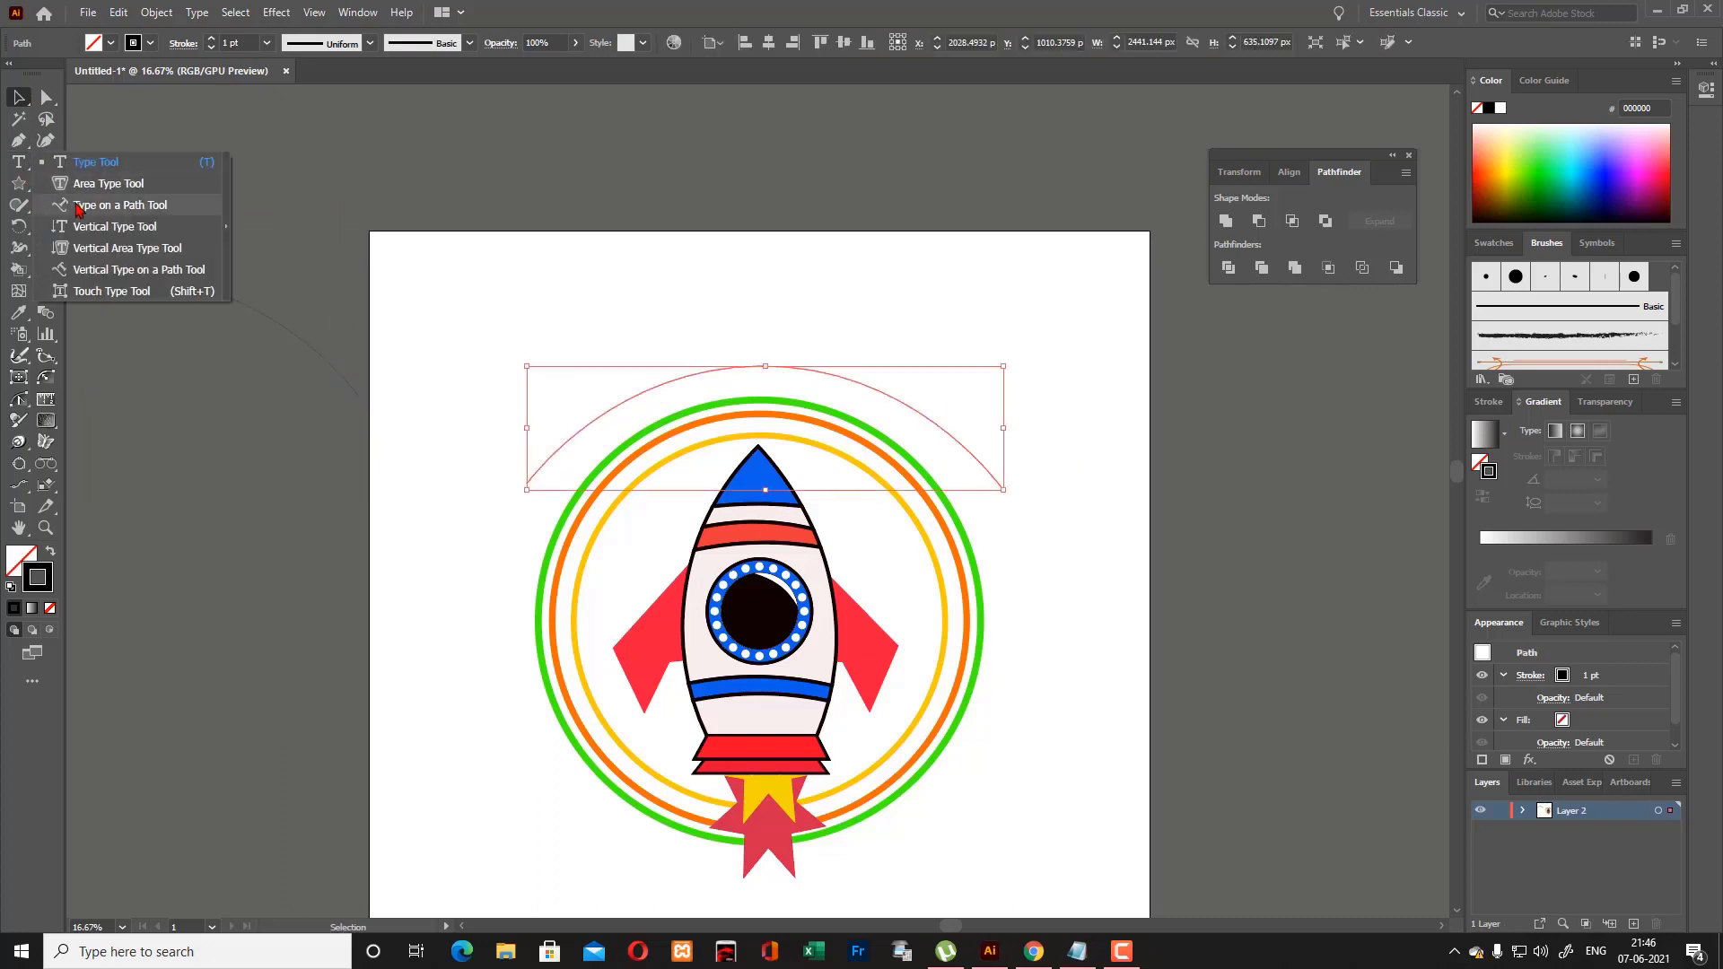
click(90, 202)
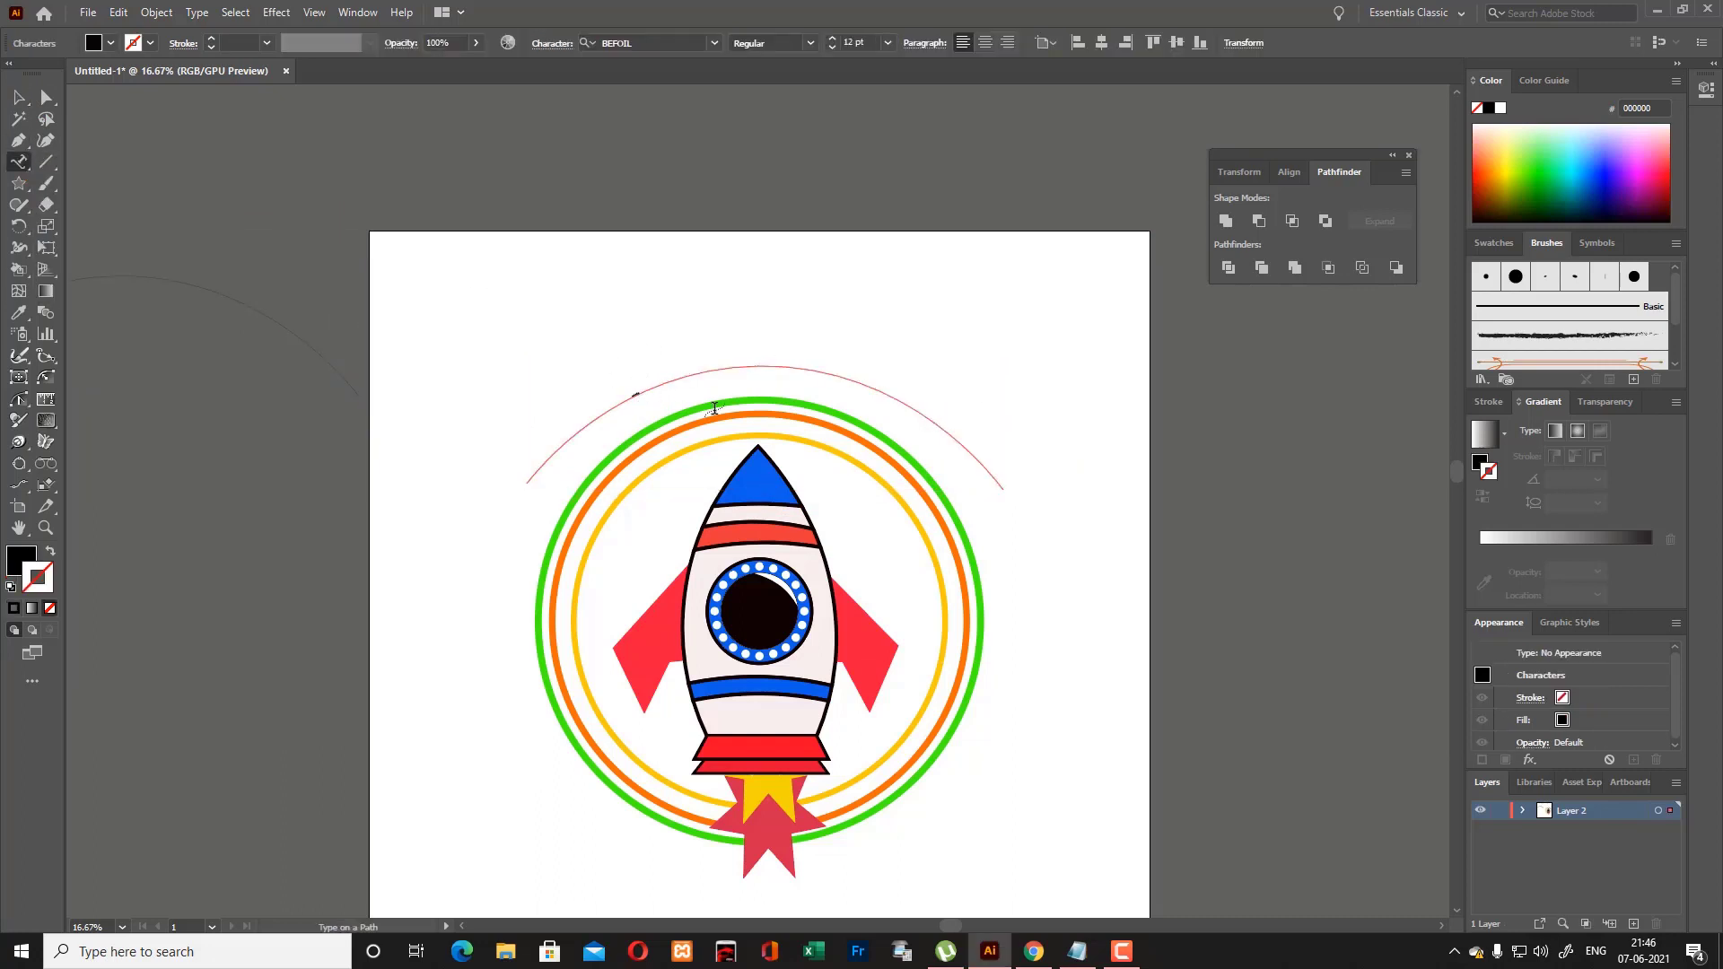
click(888, 42)
click(902, 365)
scroll(857, 45, up, 10)
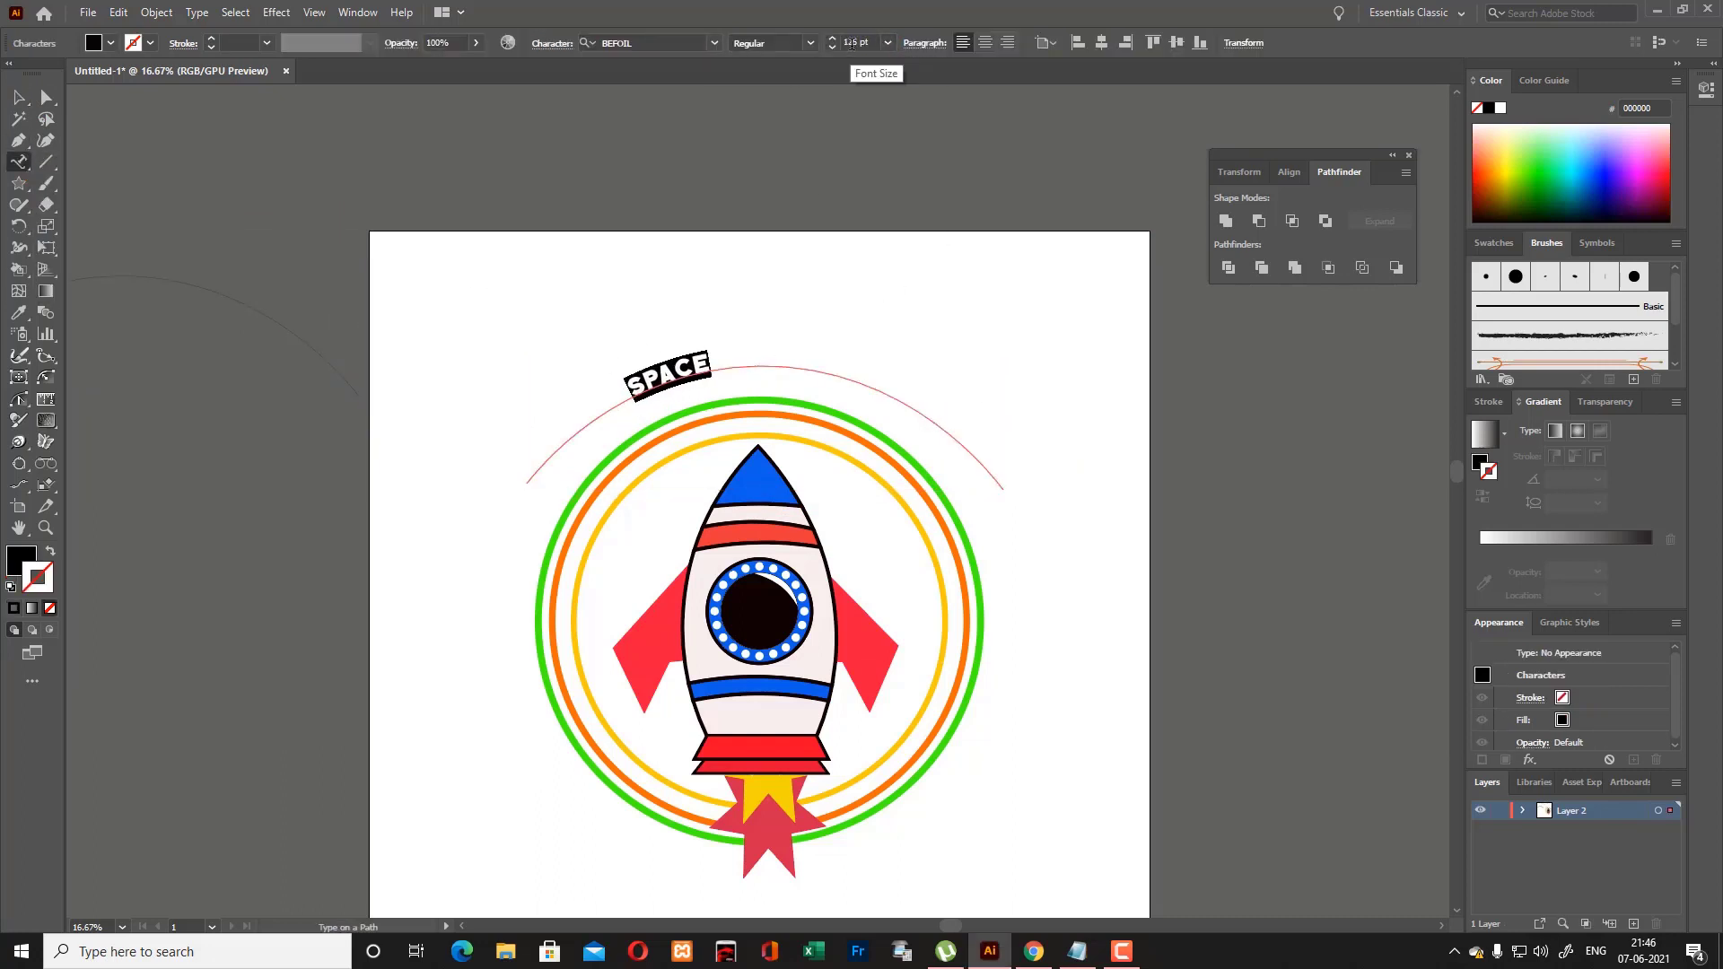
scroll(857, 43, up, 4)
key(Return)
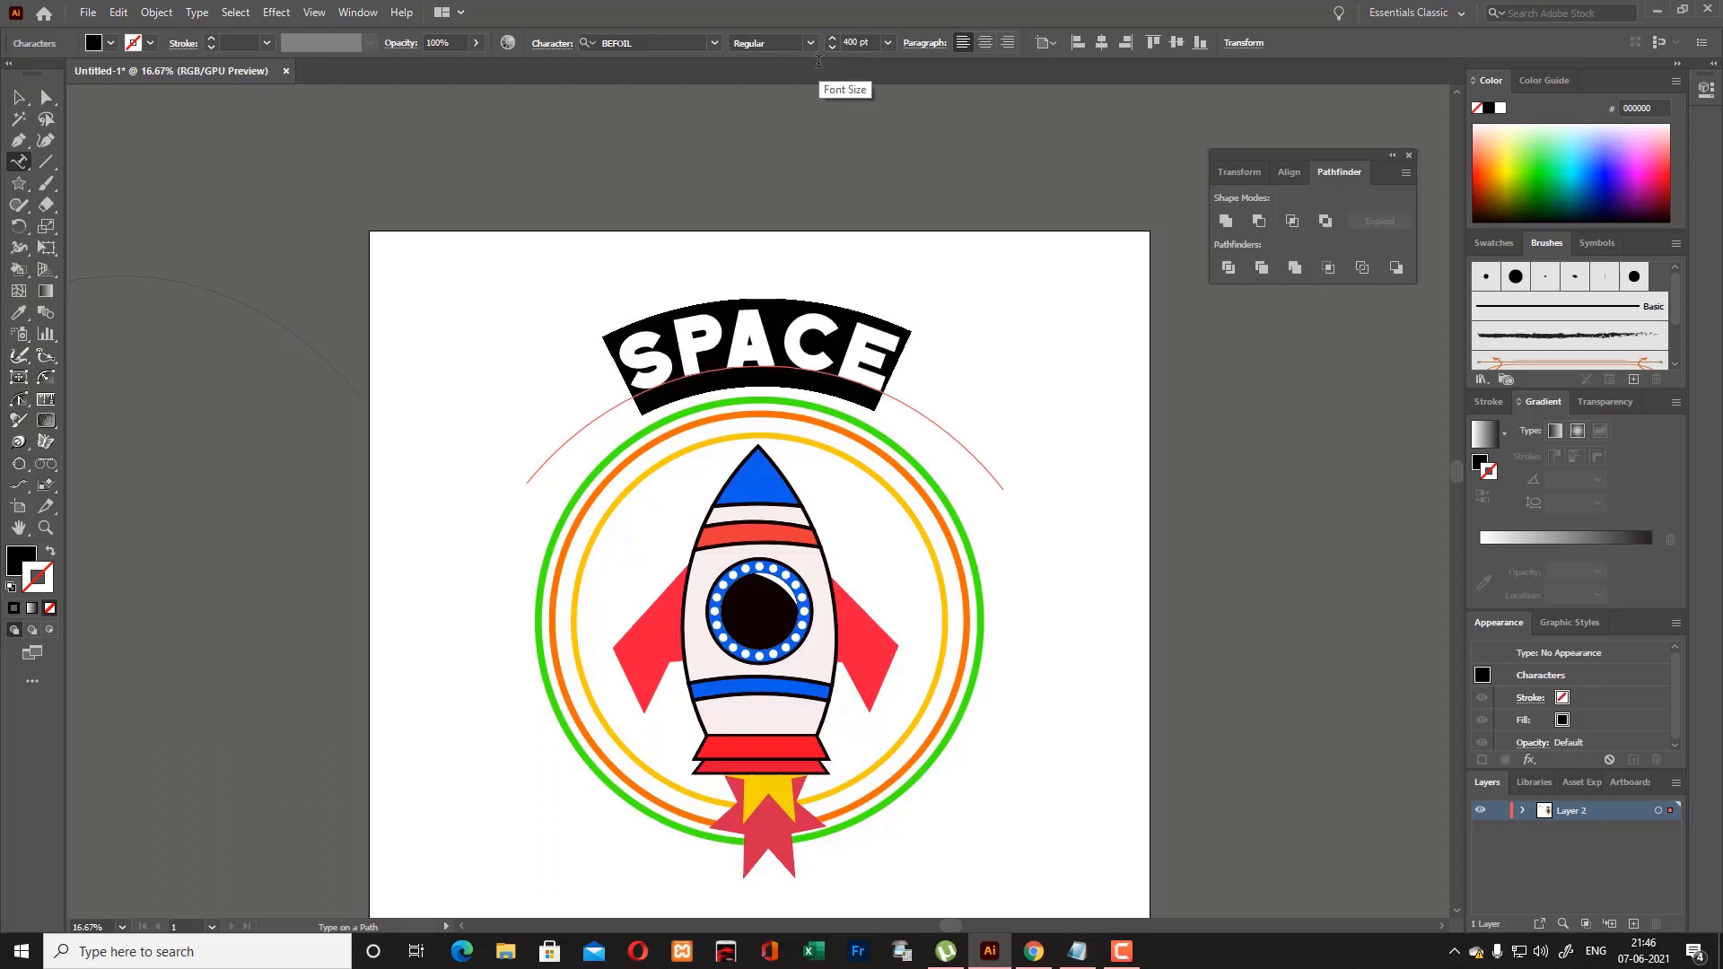
click(18, 96)
drag(760, 349, 626, 386)
Set the first letter S and the last letter E of the curved SPACE text to 450 pt.
double_click(679, 377)
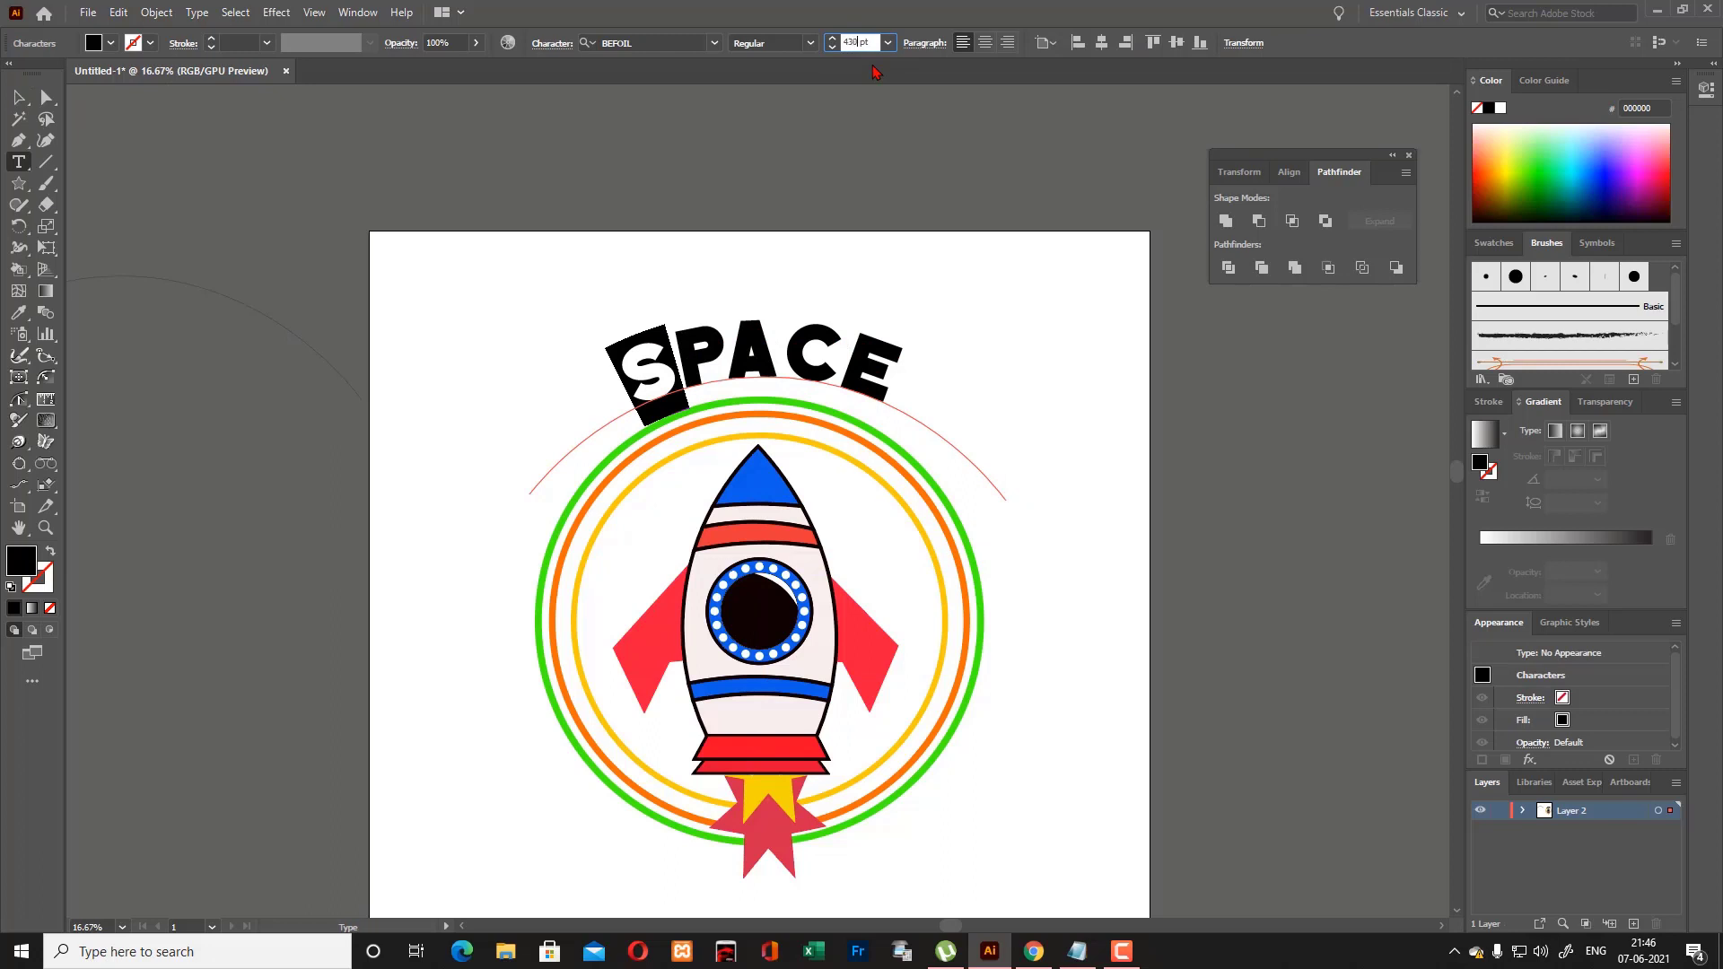
key(Return)
text(00)
key(Return)
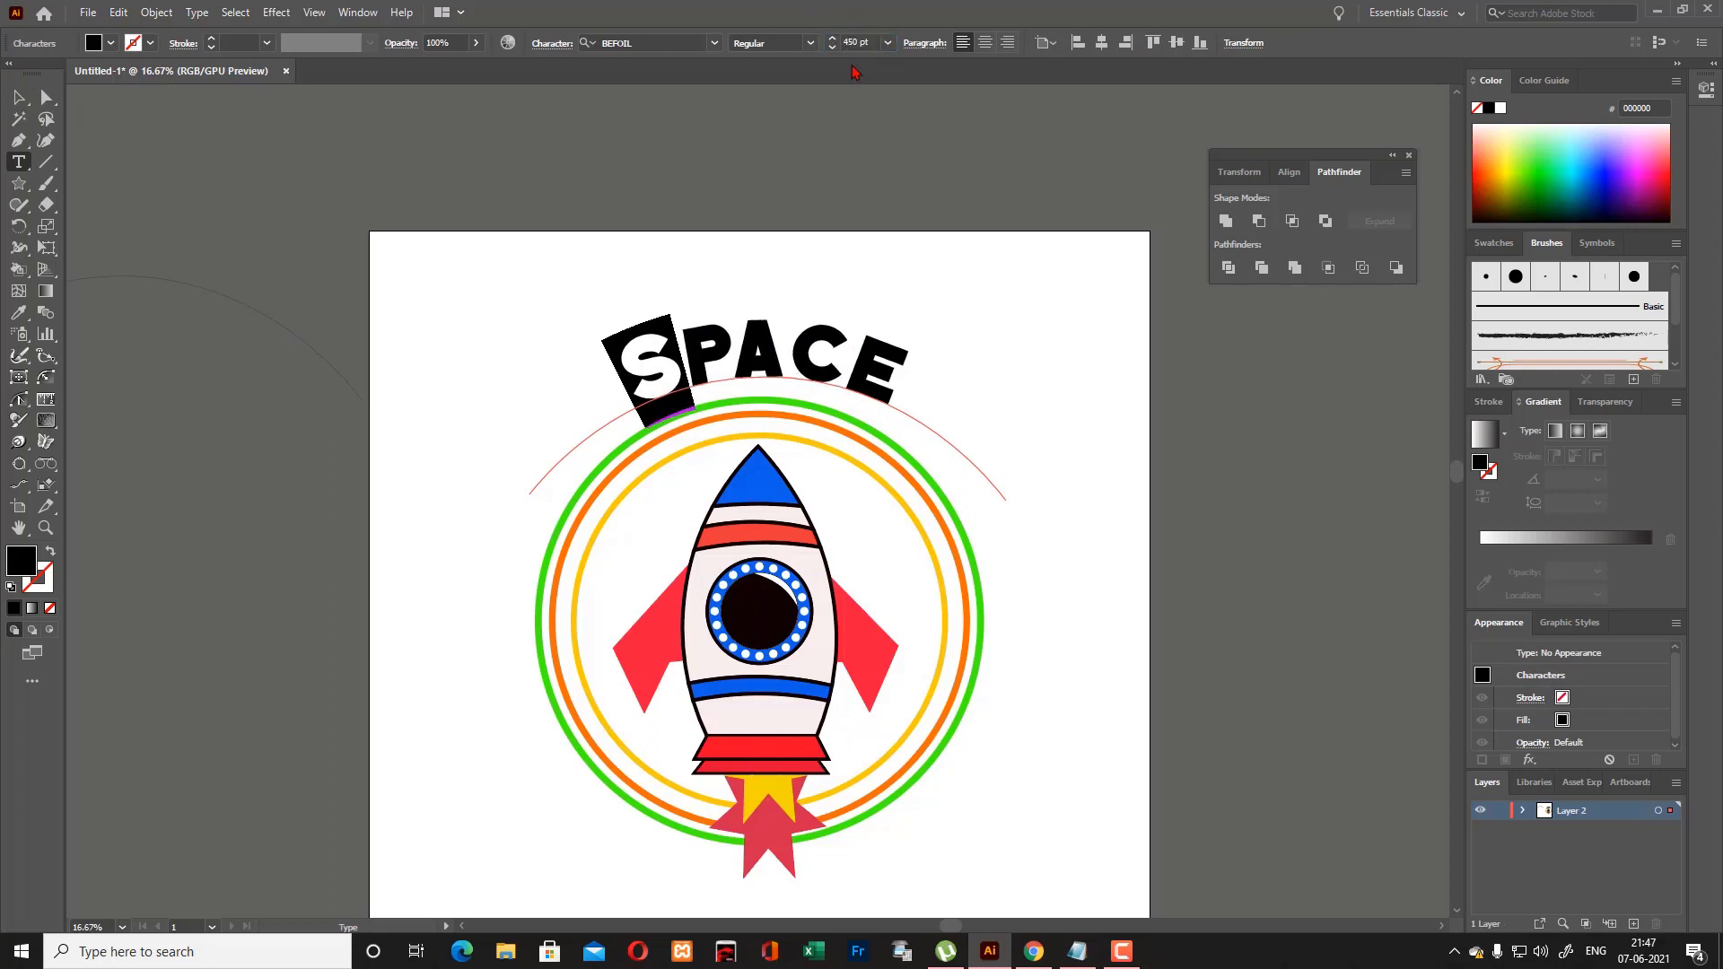
drag(908, 359, 883, 350)
text(450)
key(Return)
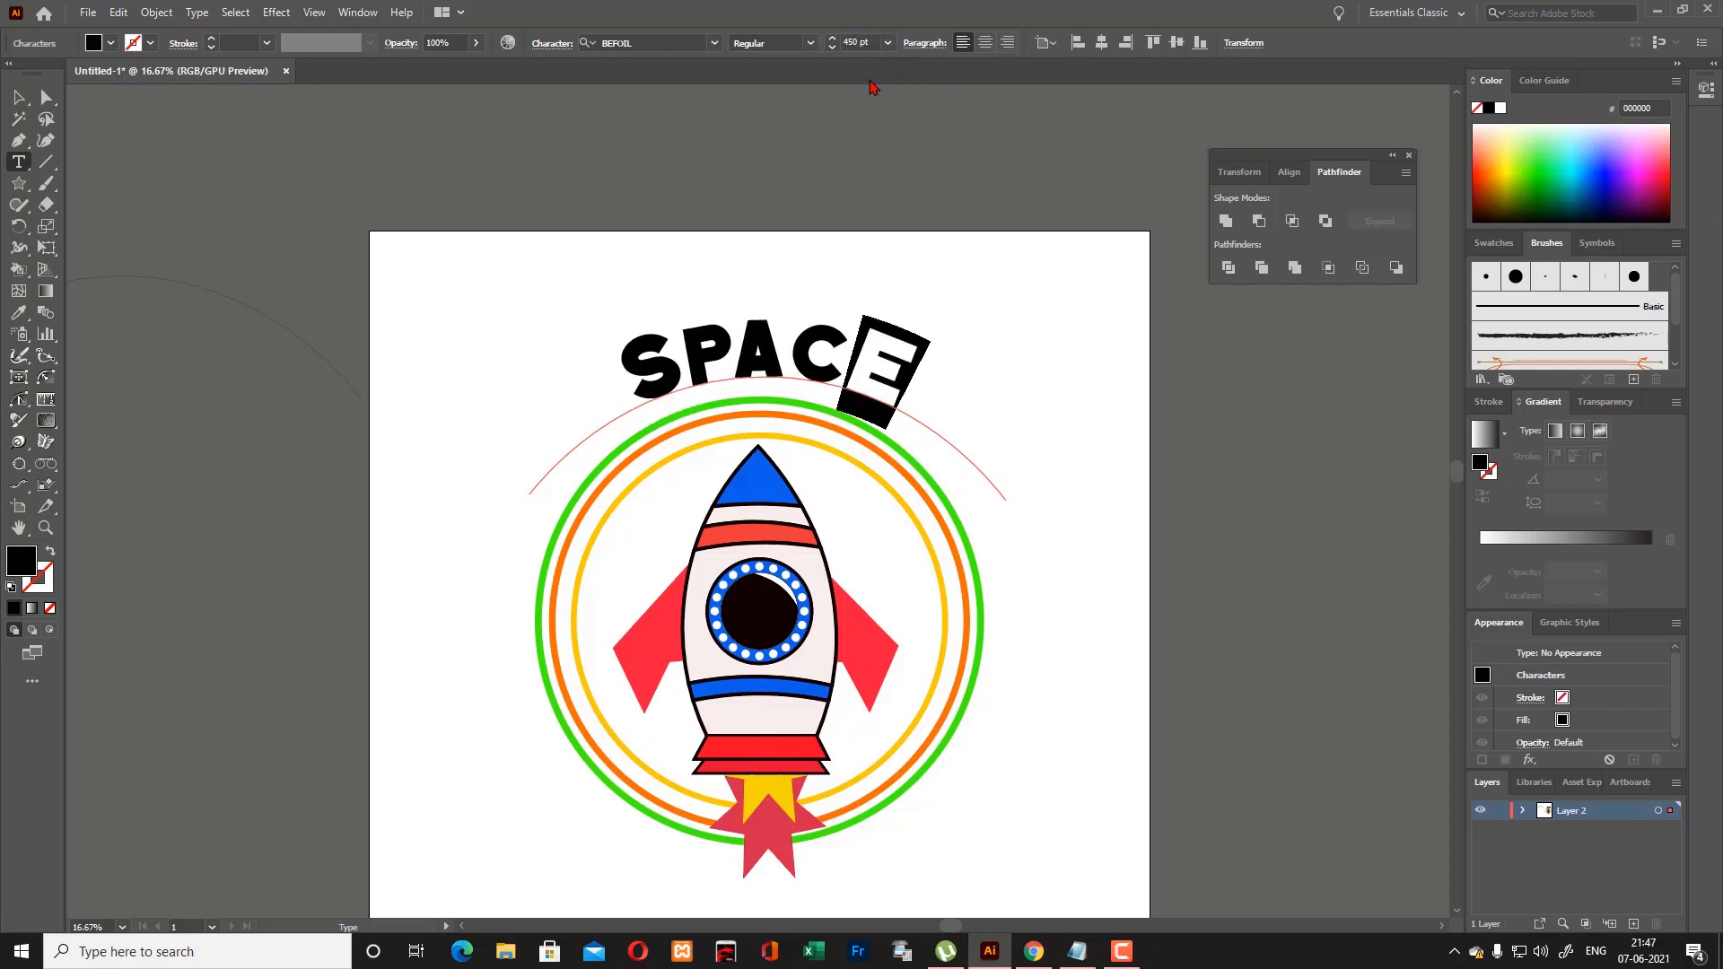
click(18, 98)
click(748, 303)
Enlarge the S and the E at the ends of the curved SPACE text to 480 pt.
double_click(655, 364)
drag(628, 377, 686, 359)
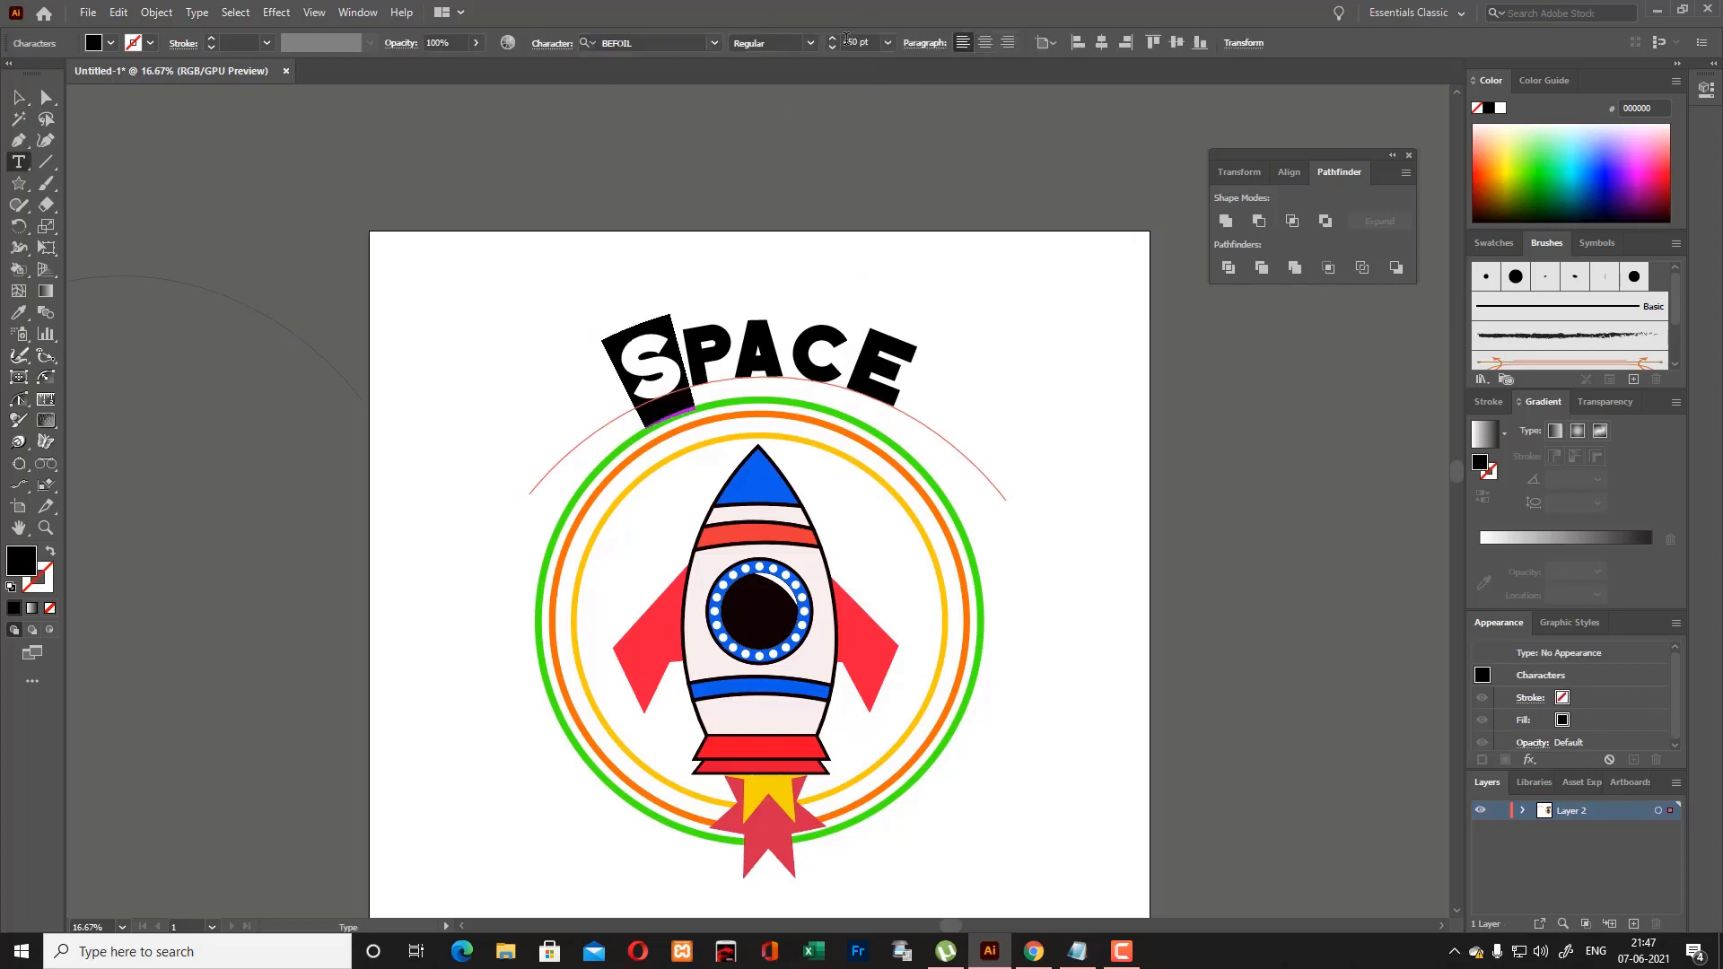
text(450)
key(Return)
key(Escape)
drag(925, 359, 878, 369)
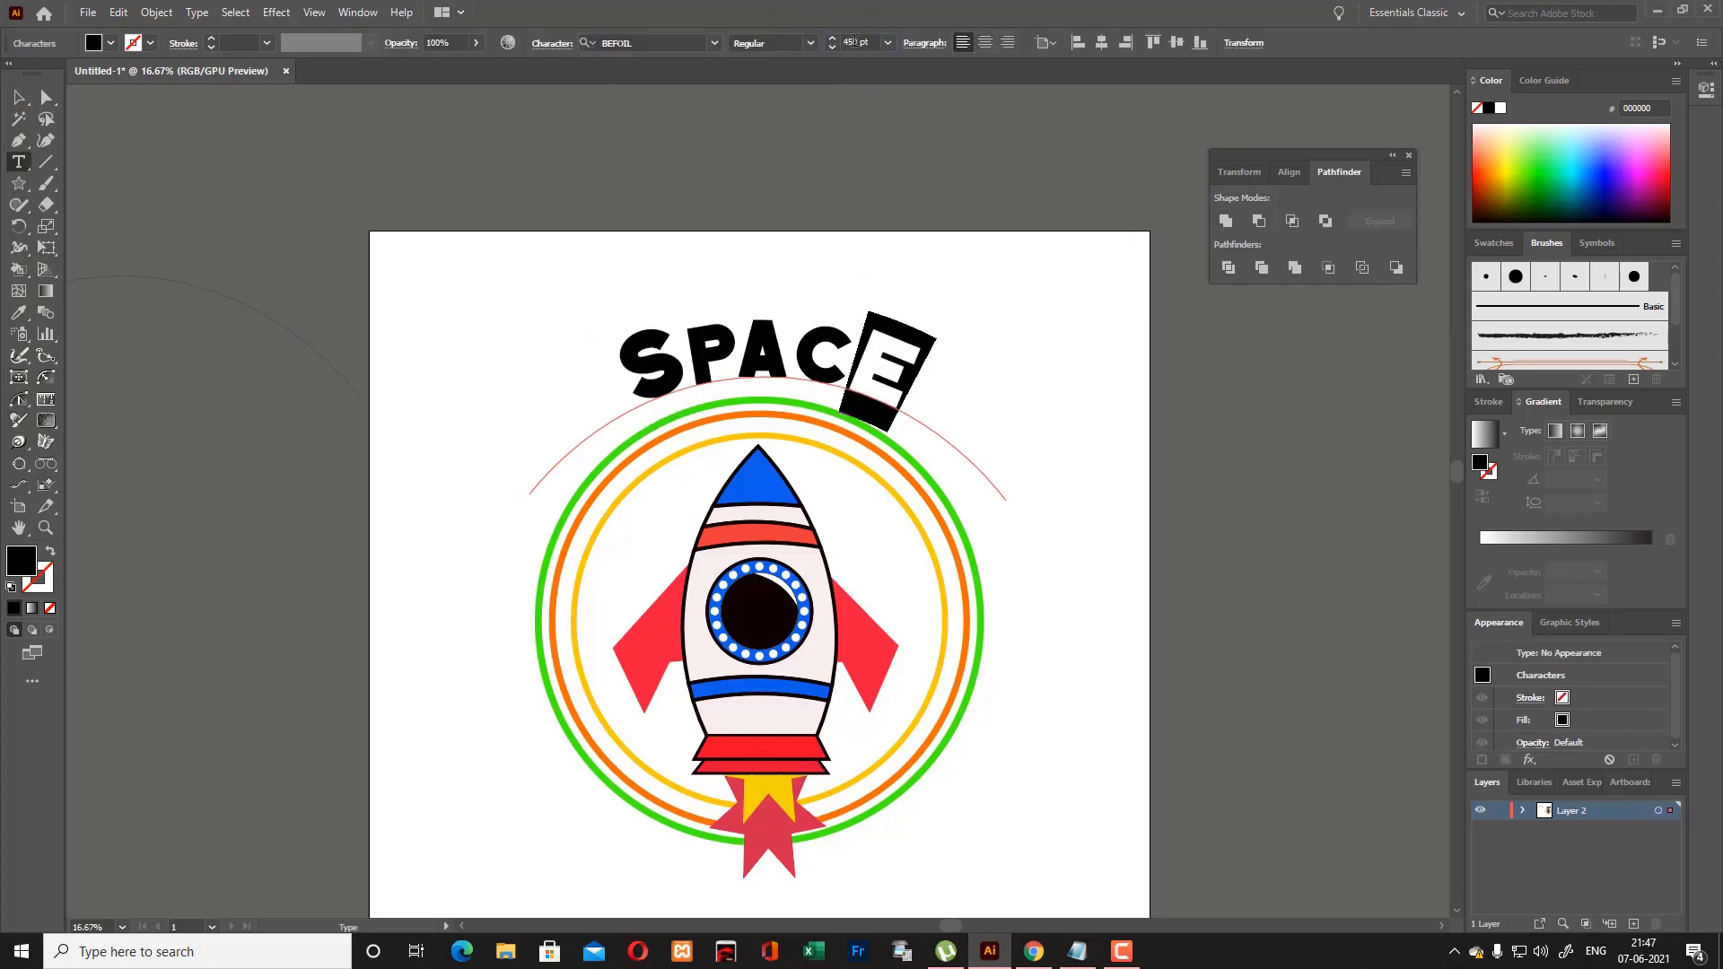
key(Escape)
Expand the curved SPACE text into a group of outlined shapes.
scroll(217, 159, down, 2)
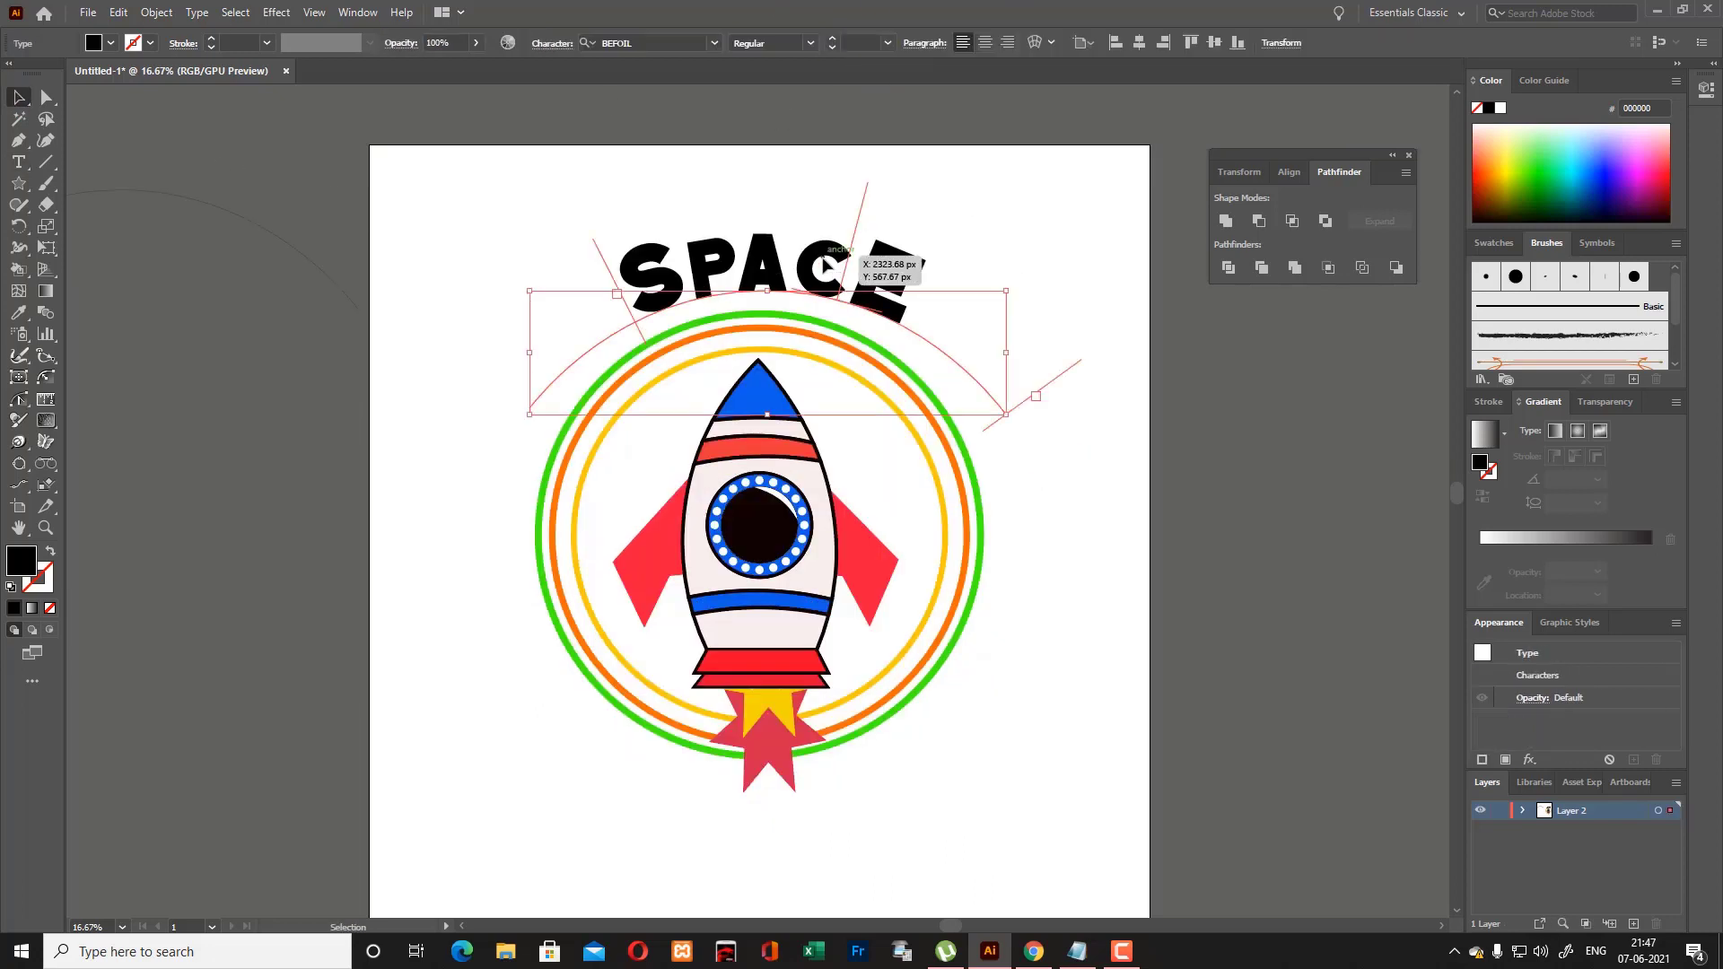
click(156, 13)
click(211, 392)
click(843, 302)
click(780, 329)
click(690, 423)
click(888, 627)
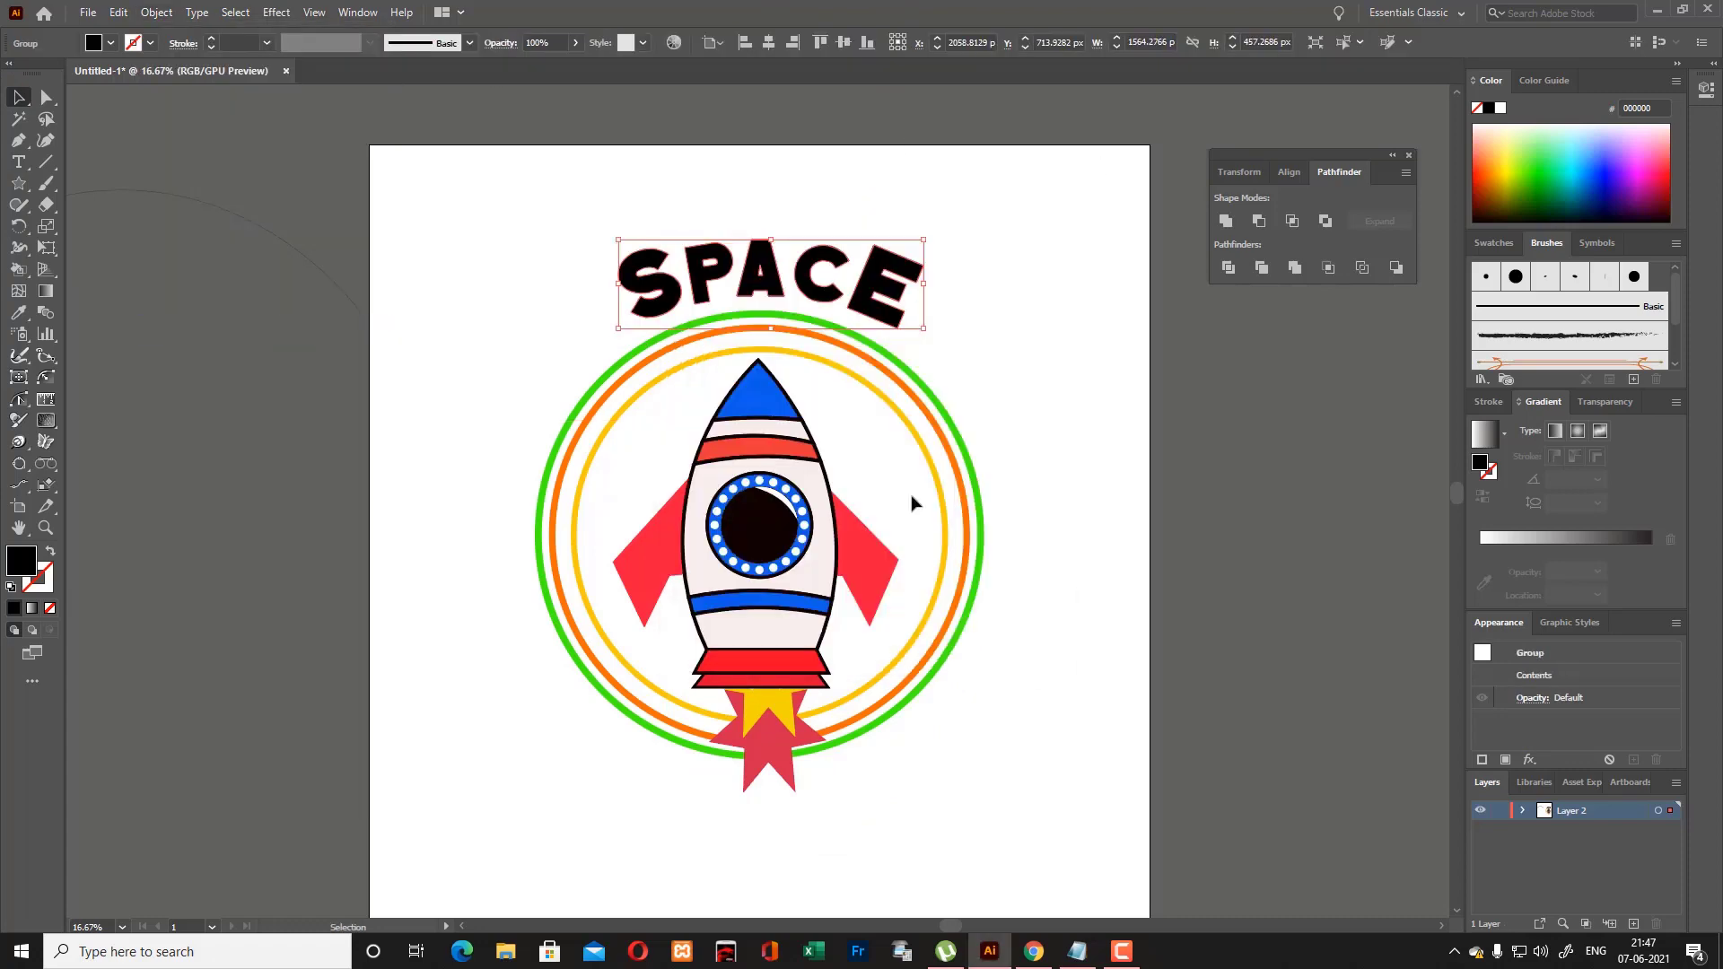
Turn the spare arc copy upside down and fit it around the lower part of the rings beneath the rocket flame.
click(317, 176)
scroll(318, 176, down, 2)
drag(317, 176, 760, 797)
drag(811, 727, 352, 824)
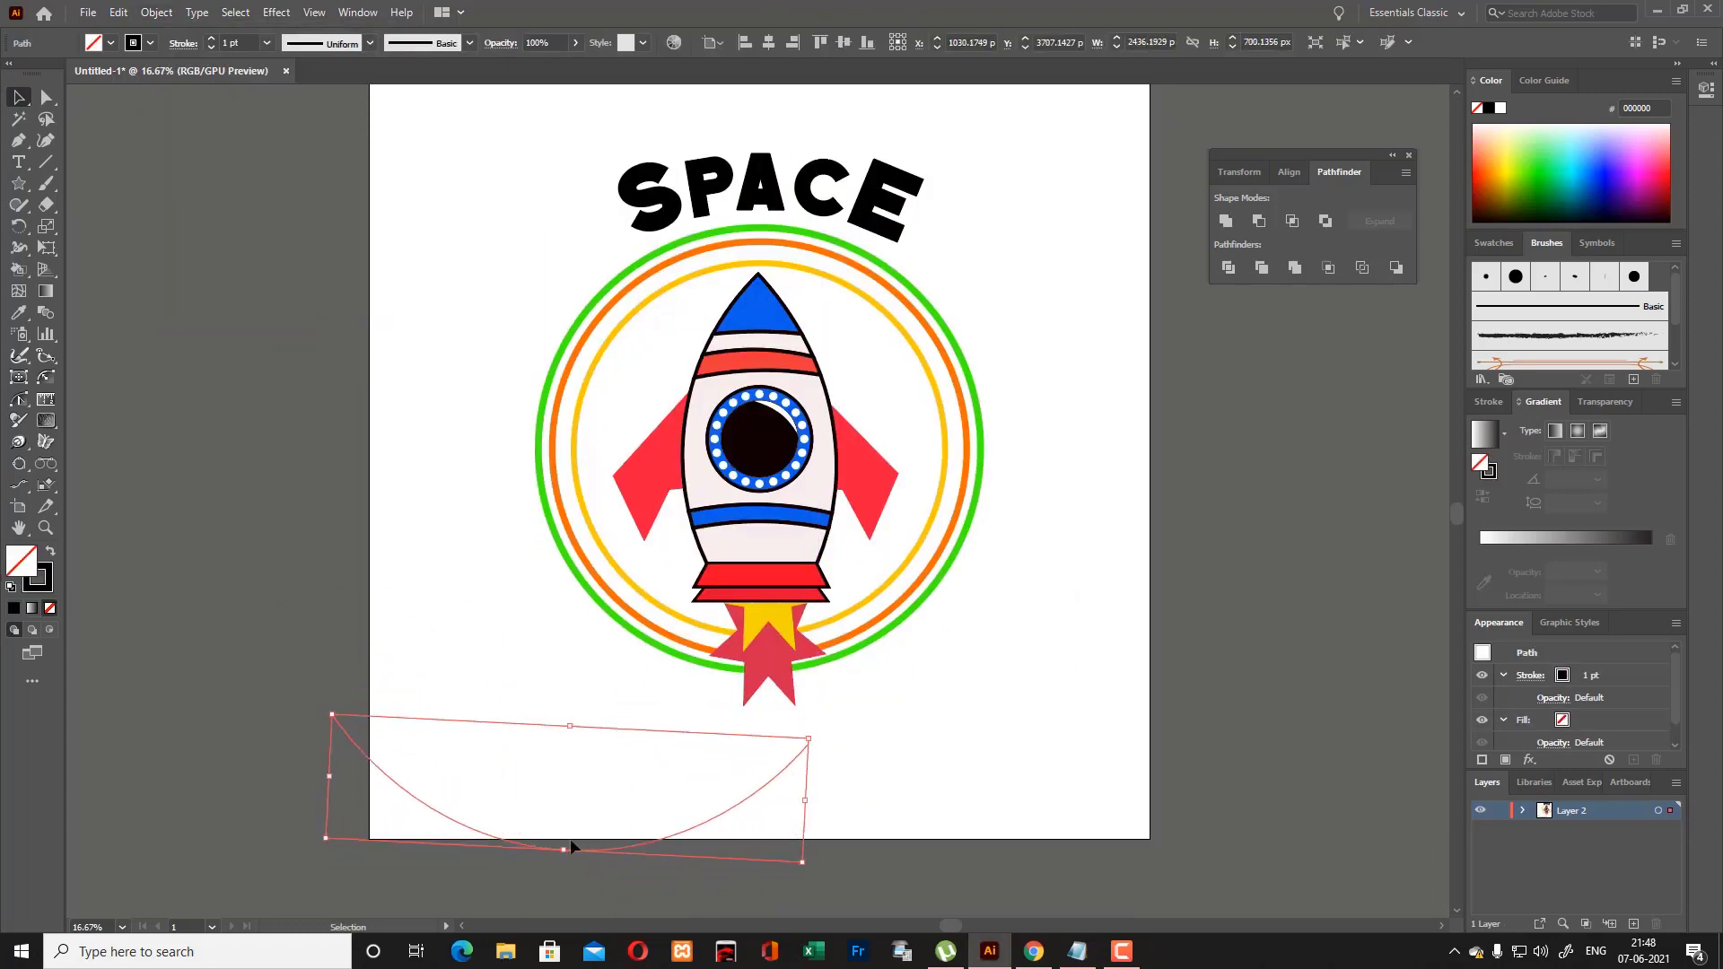
drag(571, 857, 788, 727)
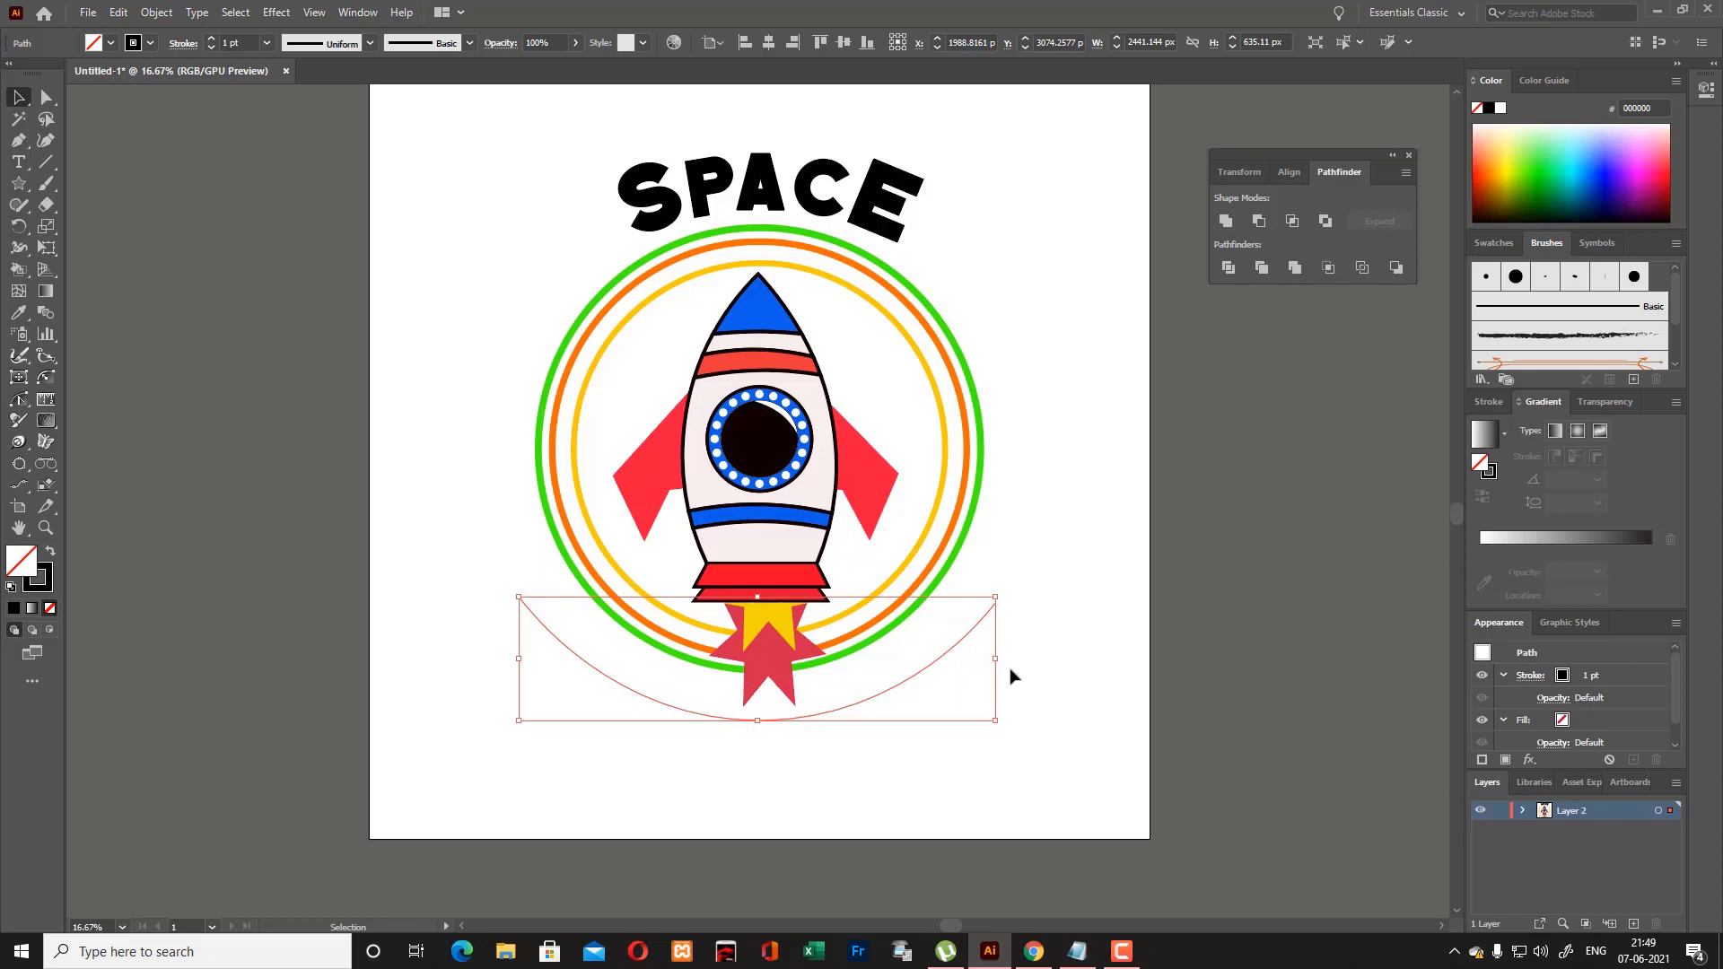
drag(994, 603, 1006, 597)
Try a letter A along the lower arc, erase it, and use Type on a Path Options to flip the text to the inner side.
key(t)
click(615, 666)
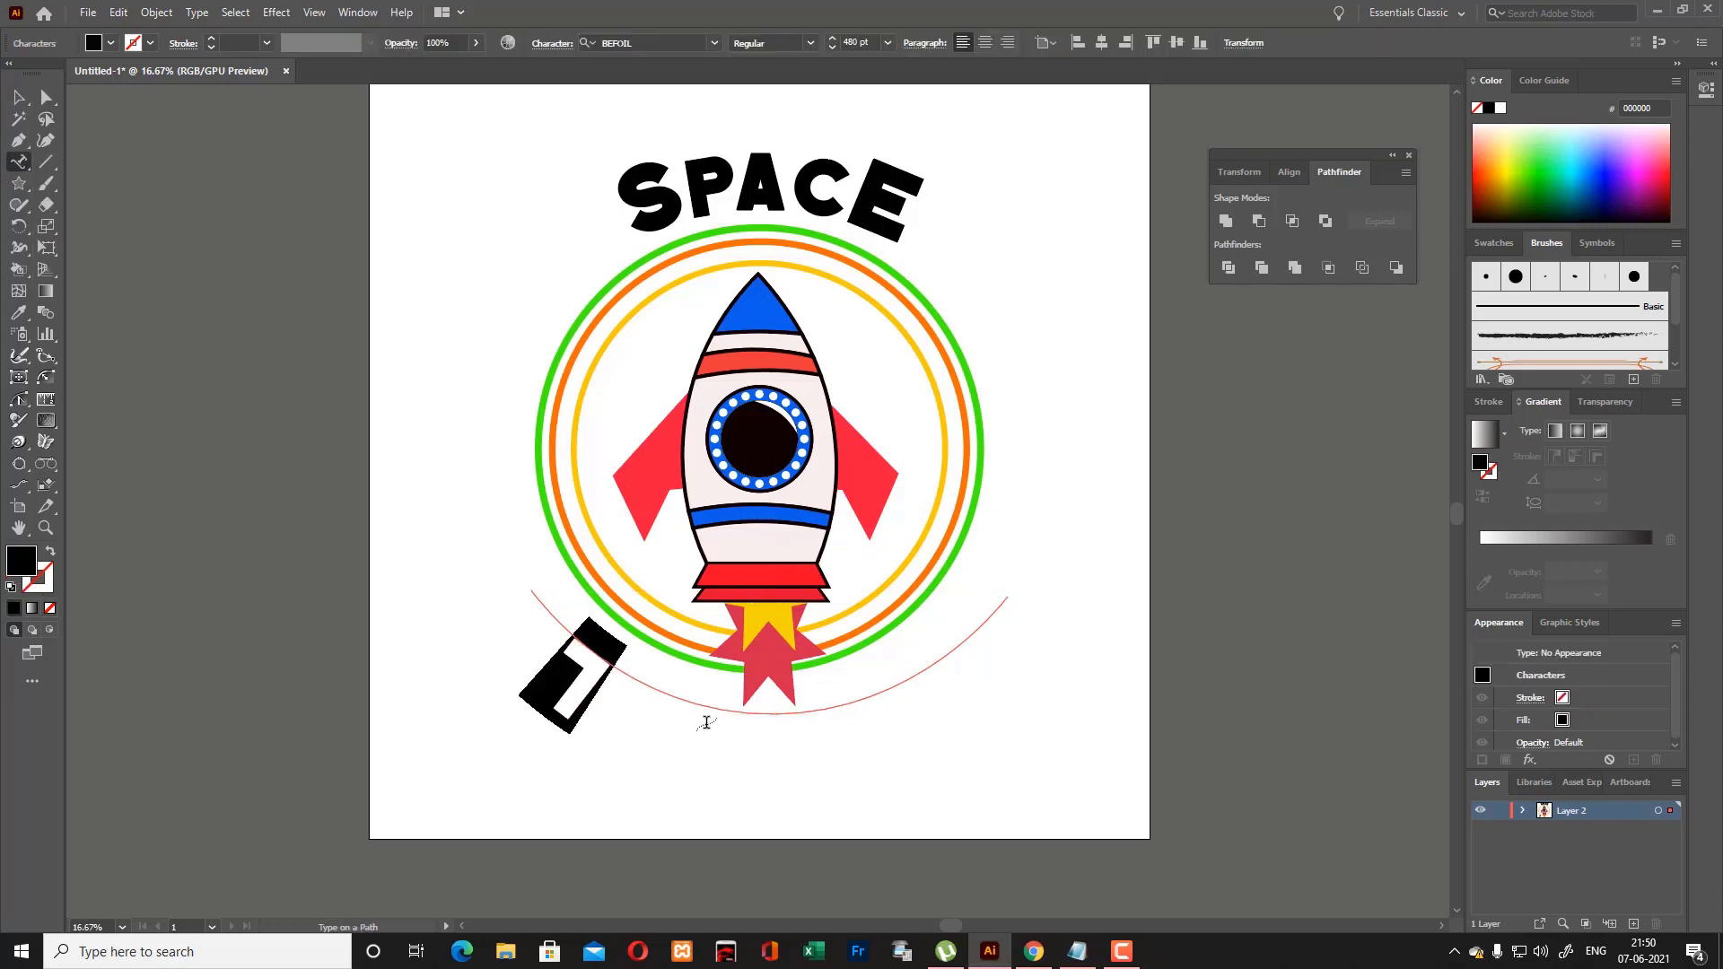
text(A)
key(BackSpace)
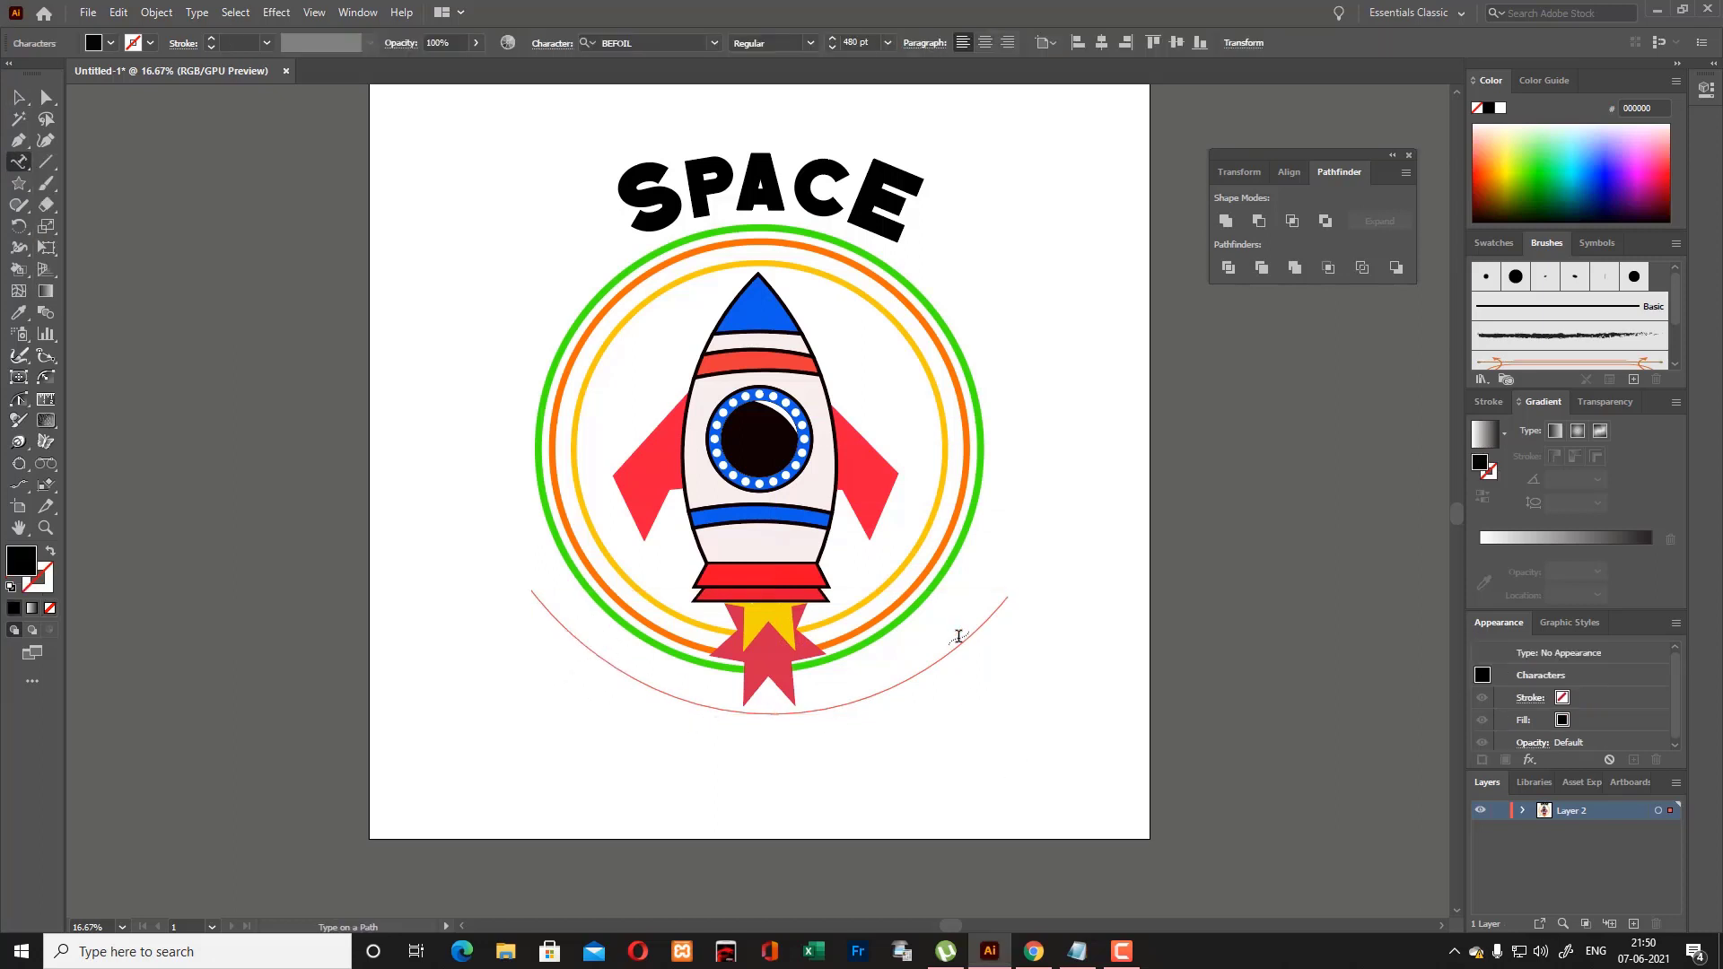
double_click(19, 162)
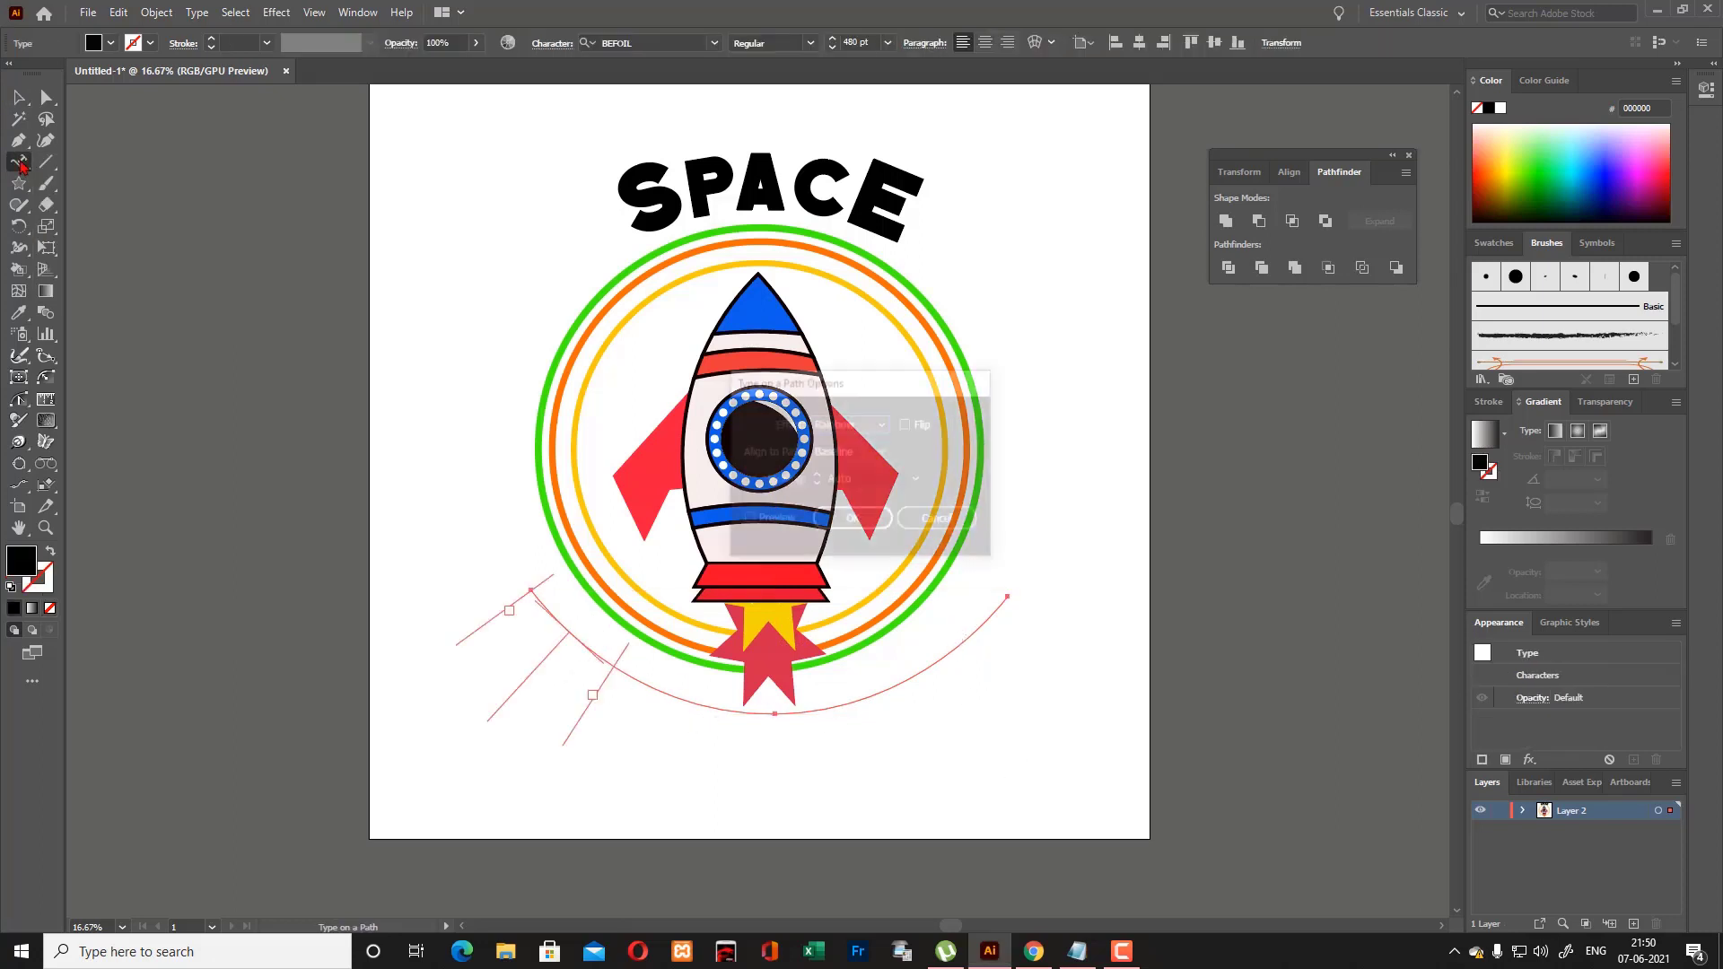
click(920, 482)
click(920, 482)
click(747, 521)
click(853, 523)
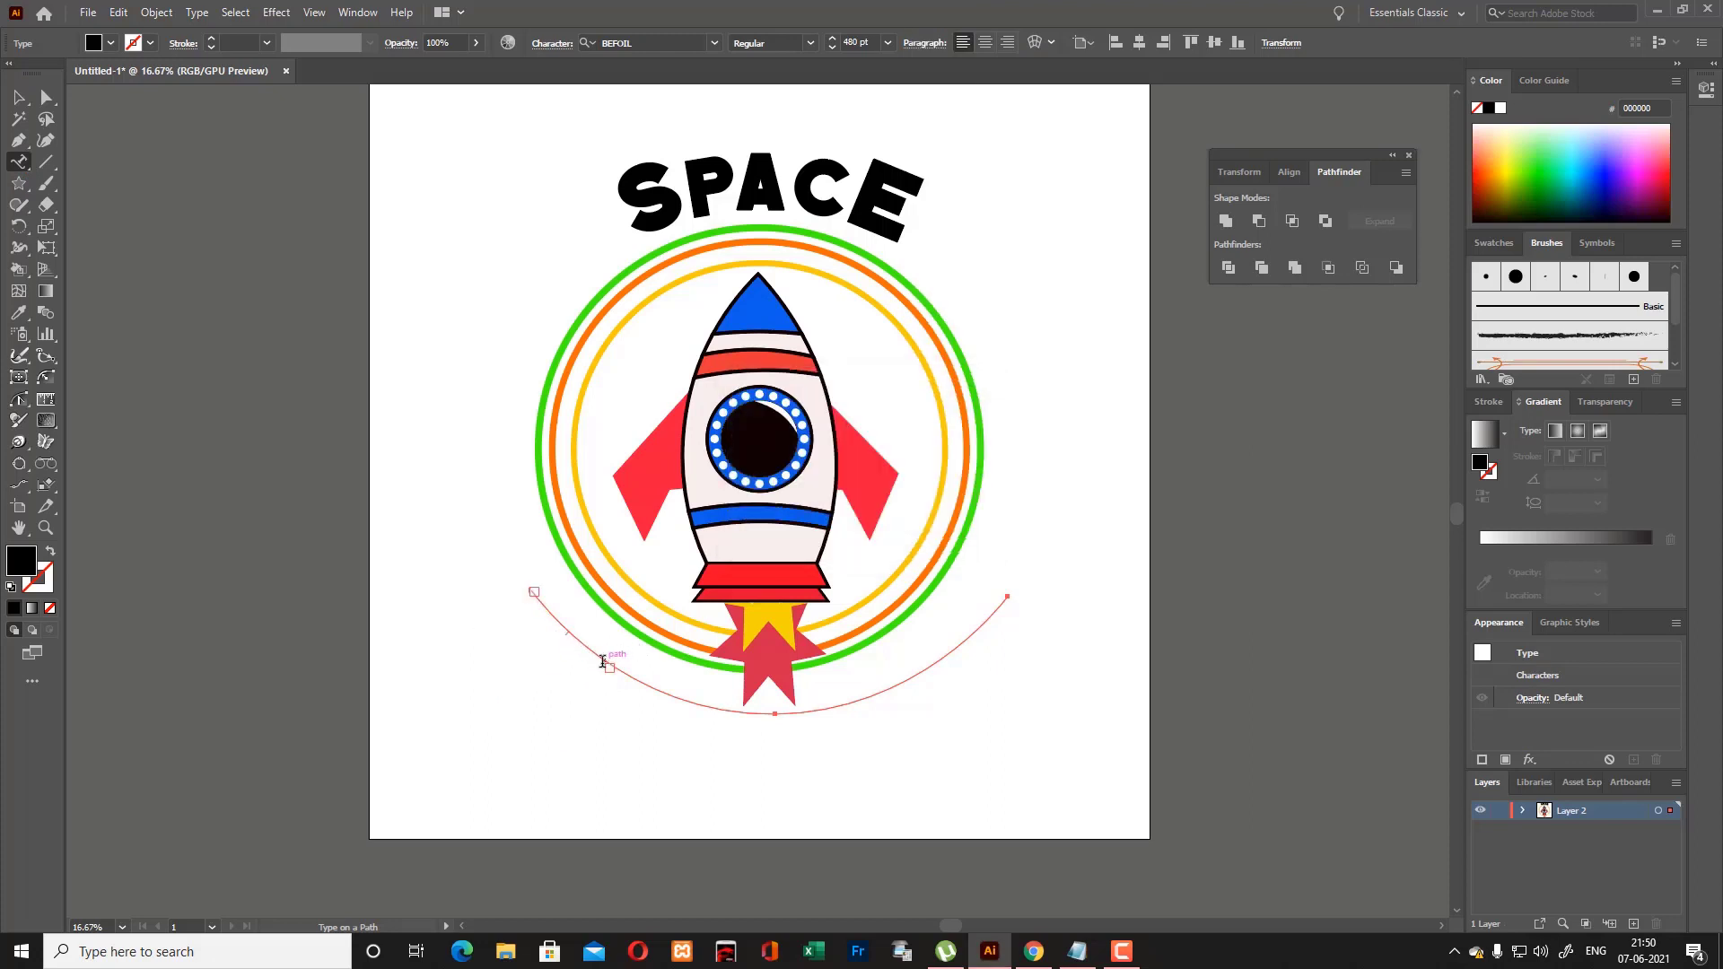
Test the letters A and D on the flipped lower arc, then remove them and undo the text attempts.
click(601, 663)
text(A)
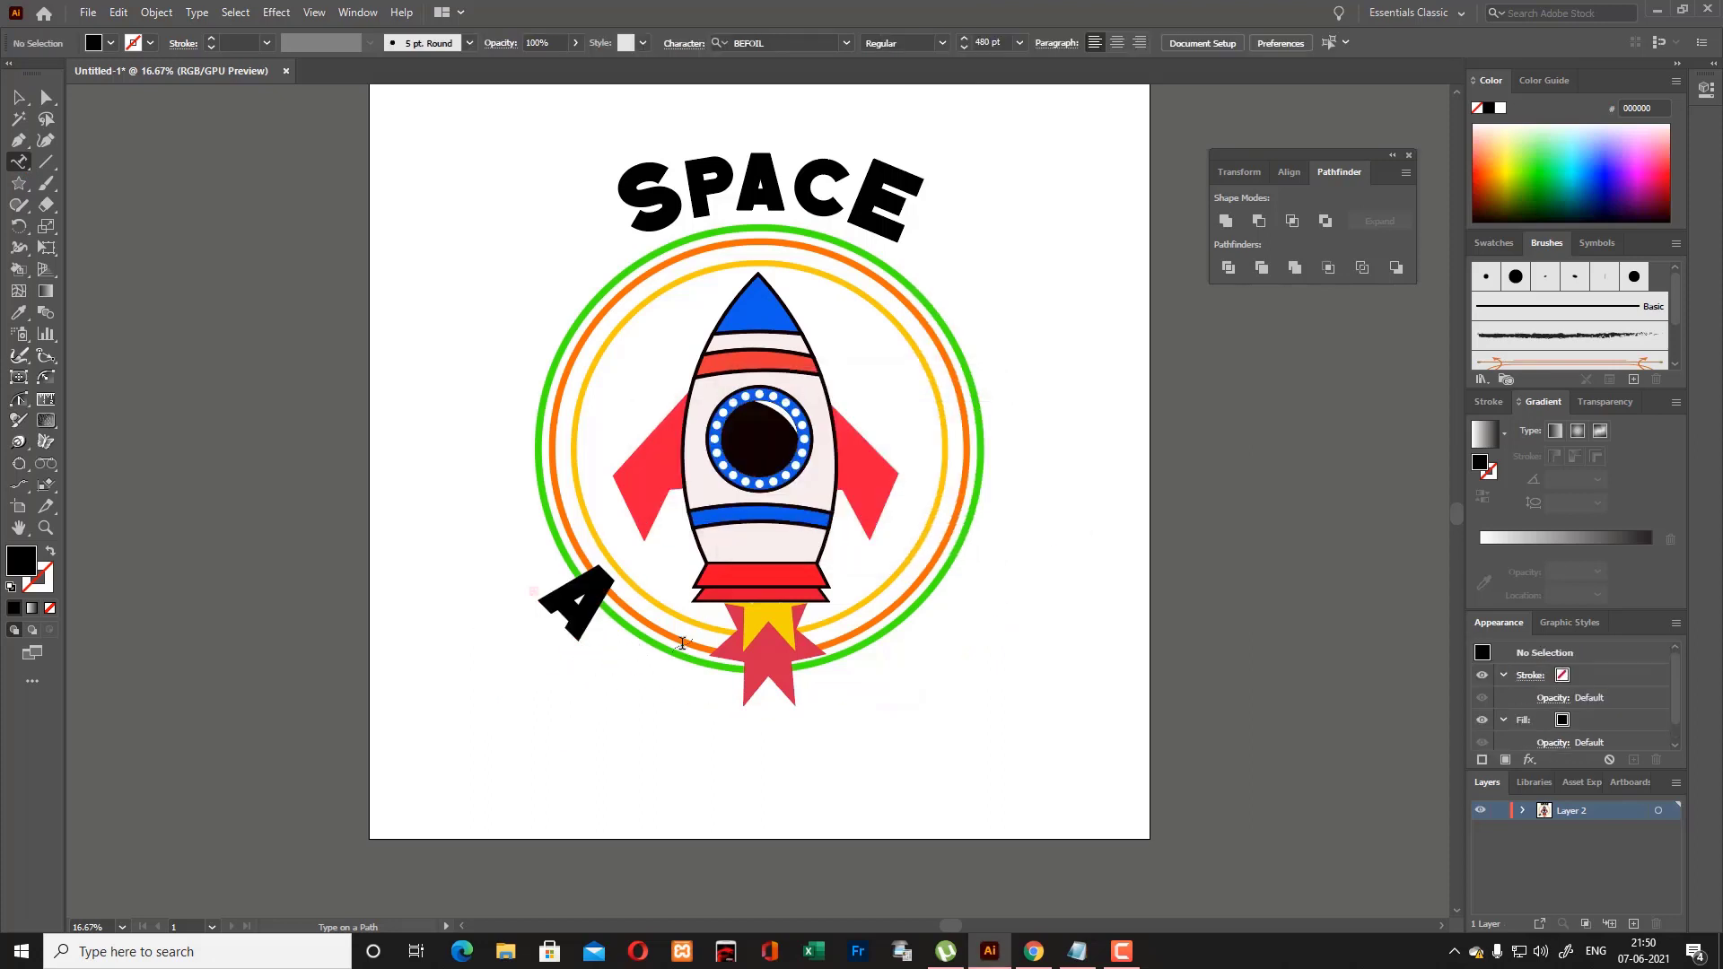
key(BackSpace)
text(D)
key(ctrl+a)
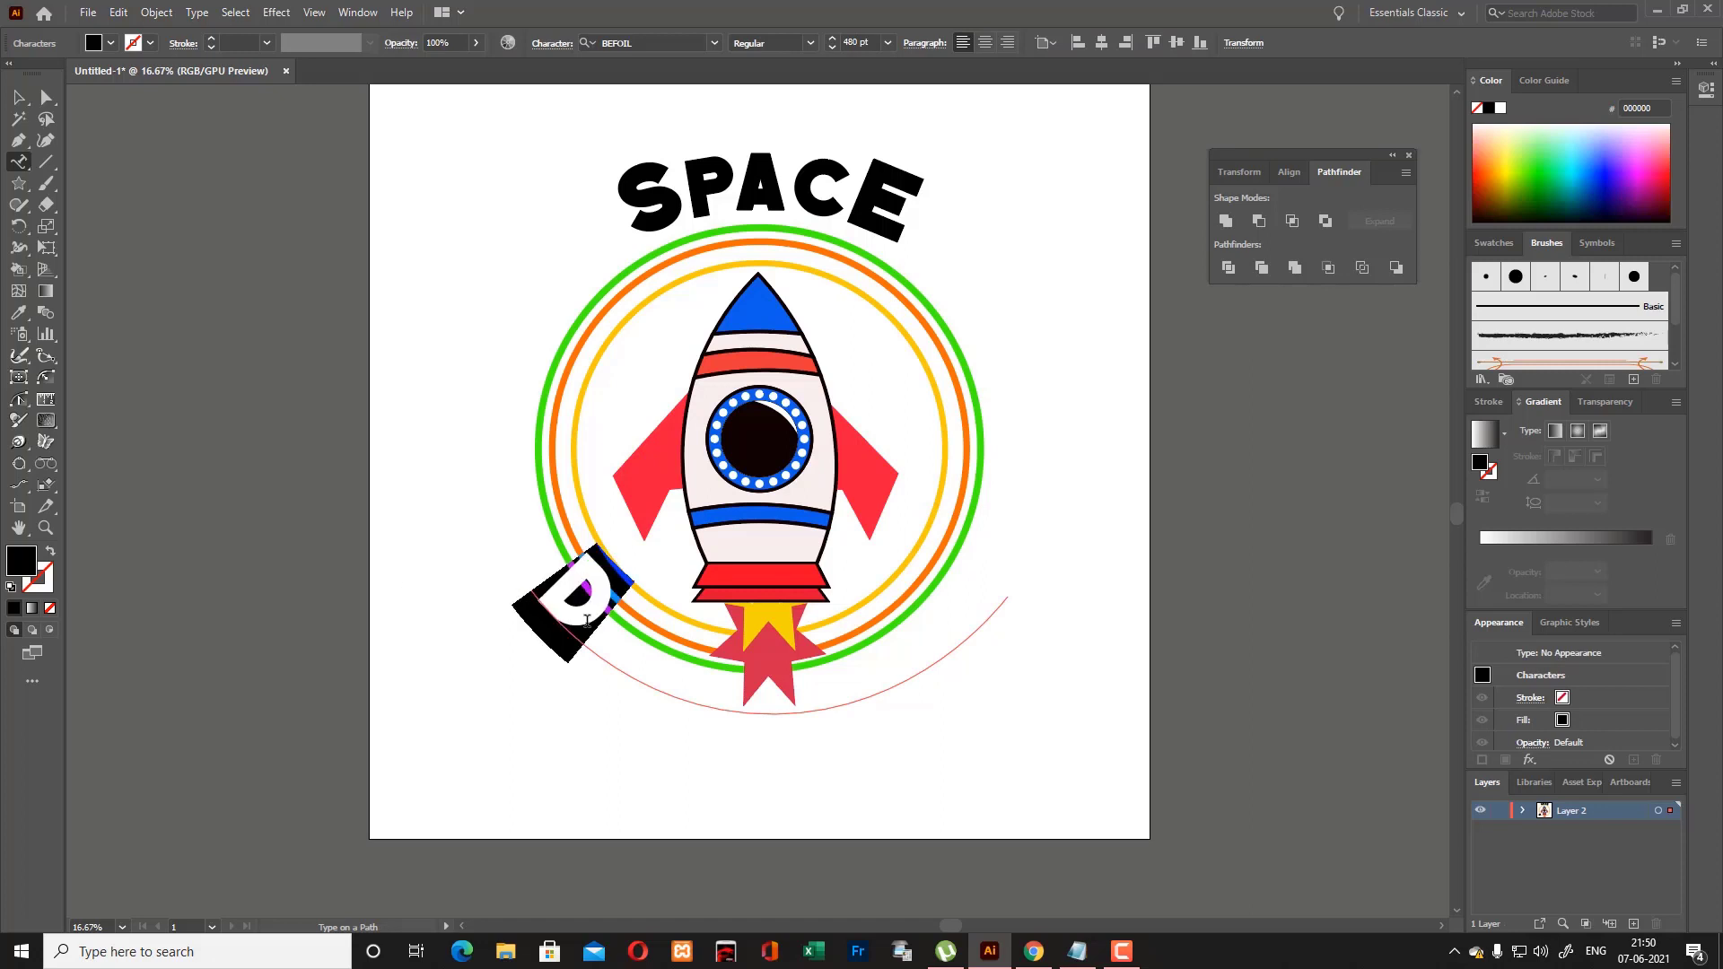
key(BackSpace)
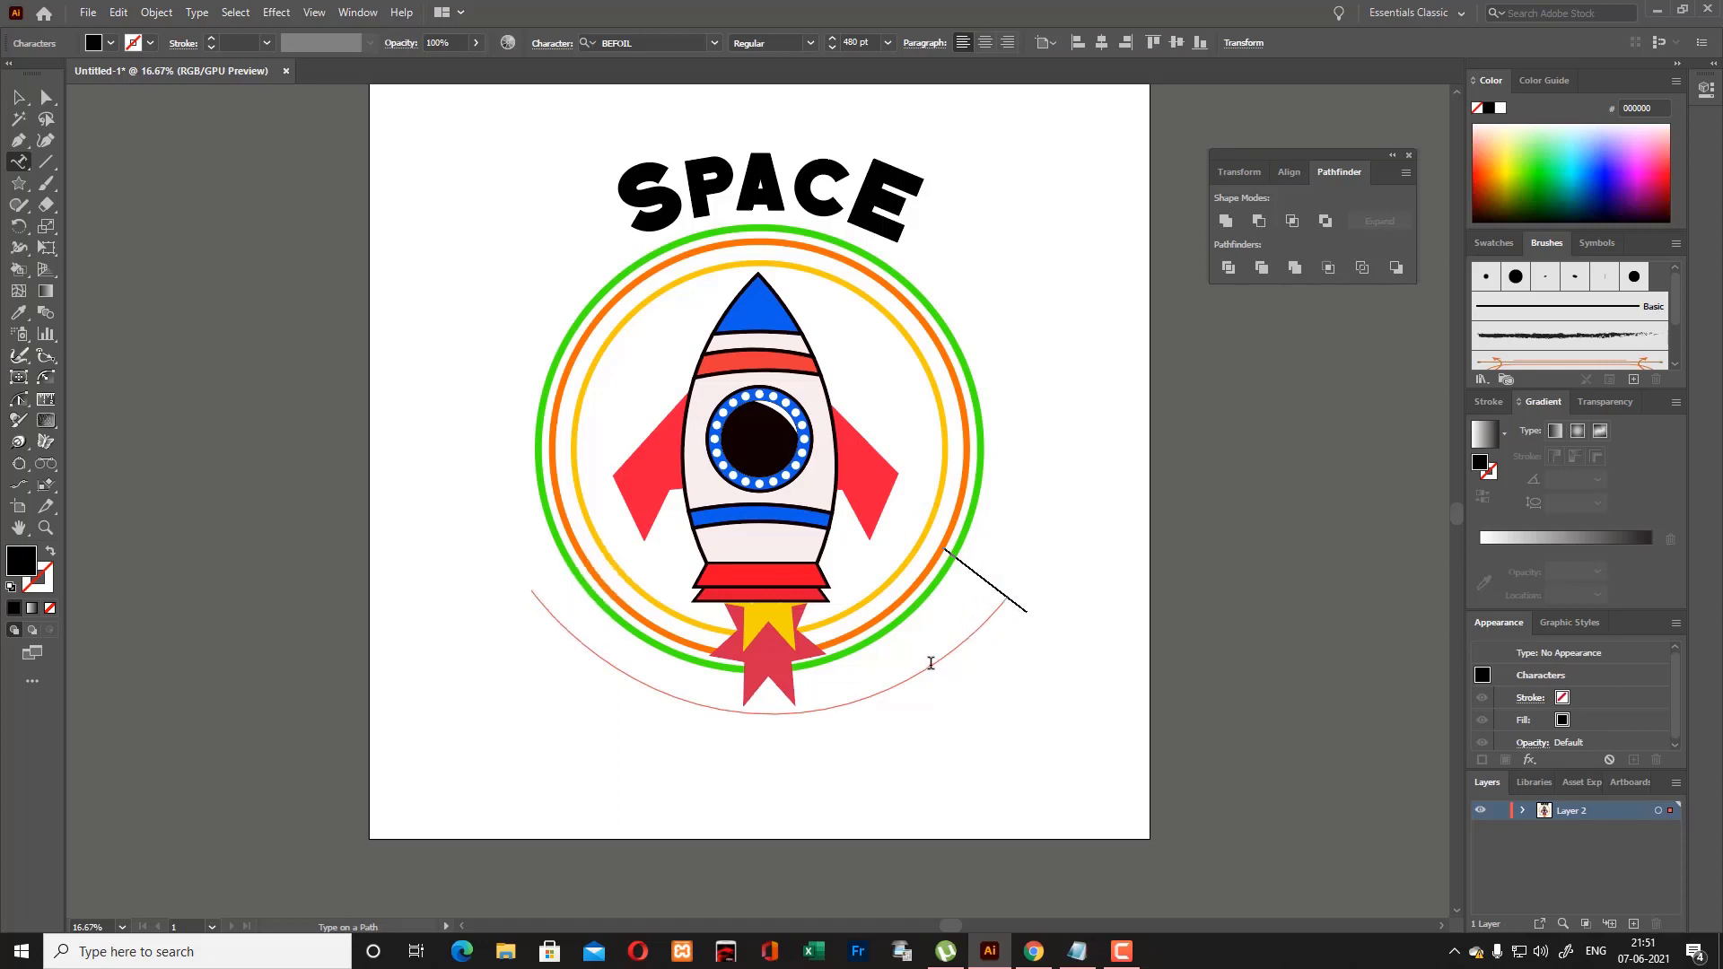
key(ctrl+z)
click(974, 635)
key(ctrl+z)
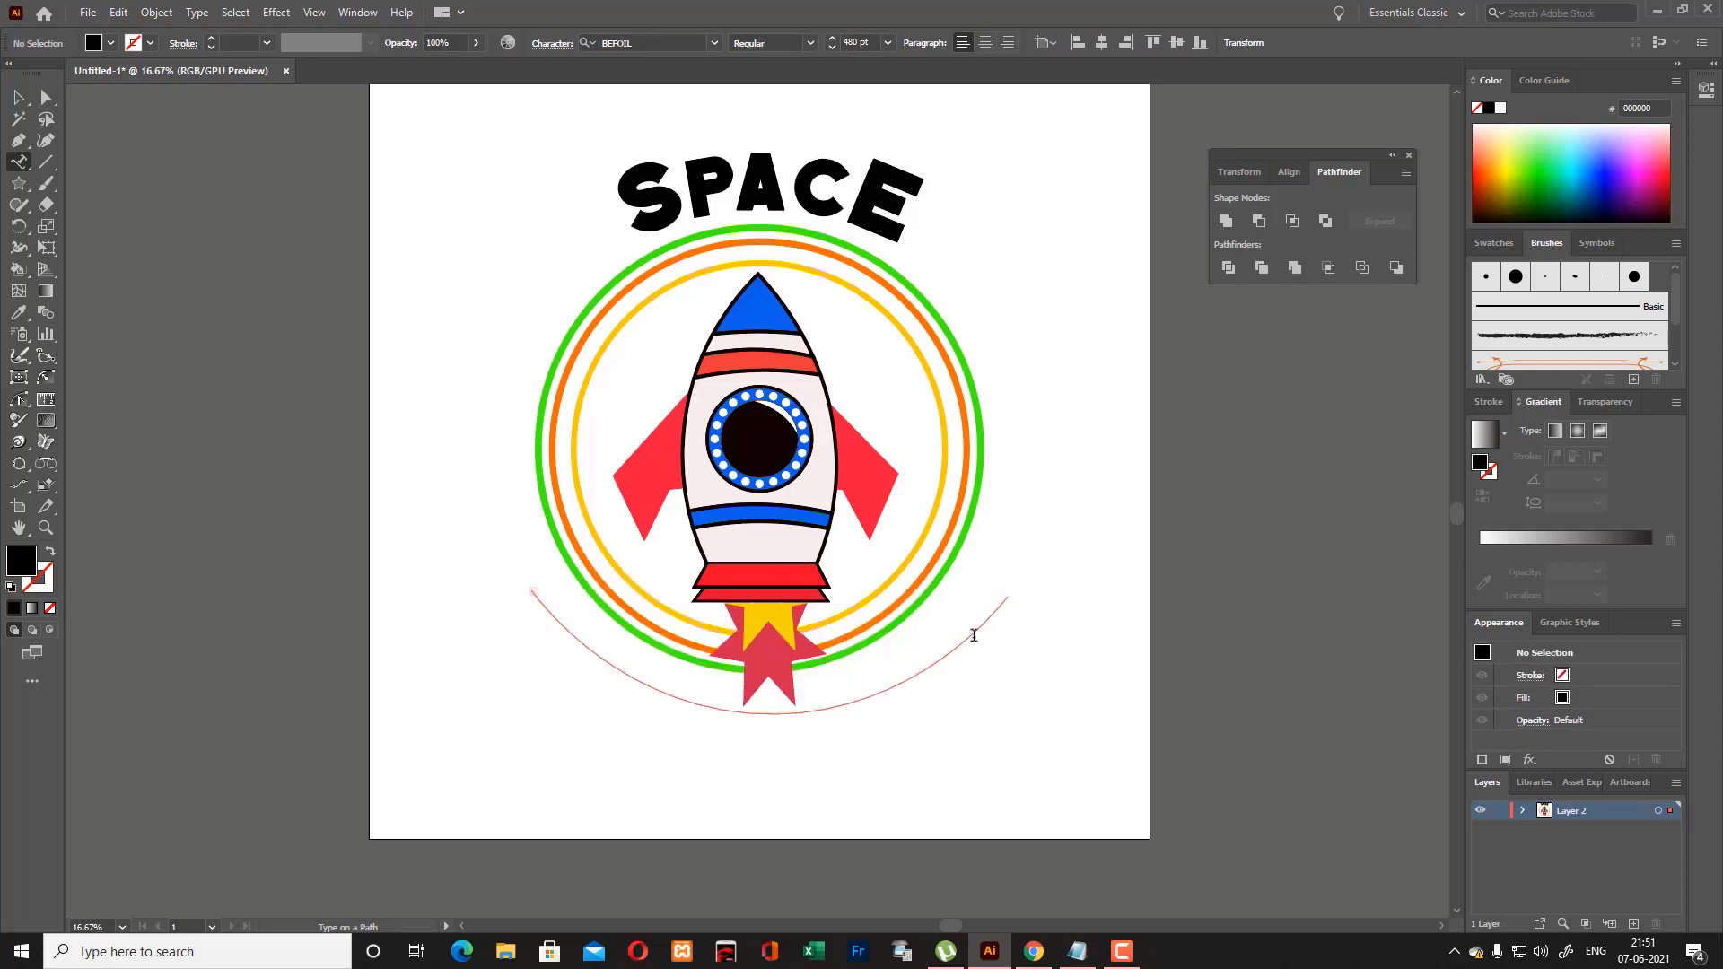
Draw a new U-shaped curve with the Pen tool around the lower half of the rings, passing beneath the flame.
click(19, 140)
click(508, 542)
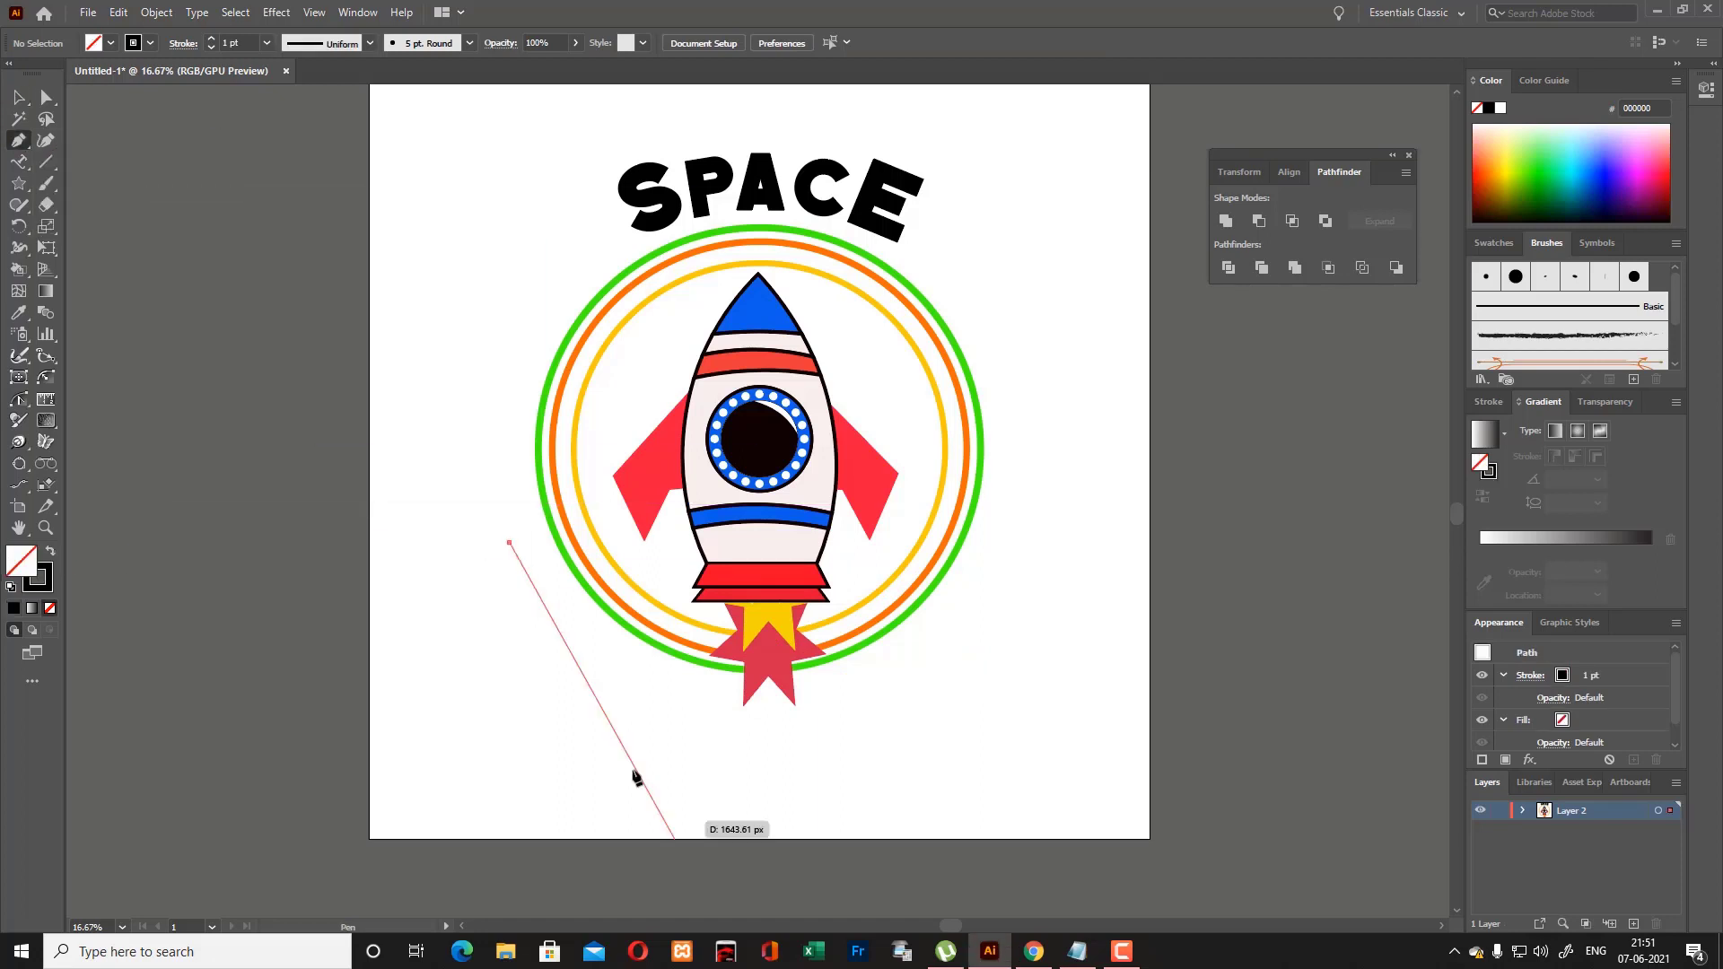
drag(692, 720, 823, 754)
drag(967, 663, 1011, 610)
click(1025, 542)
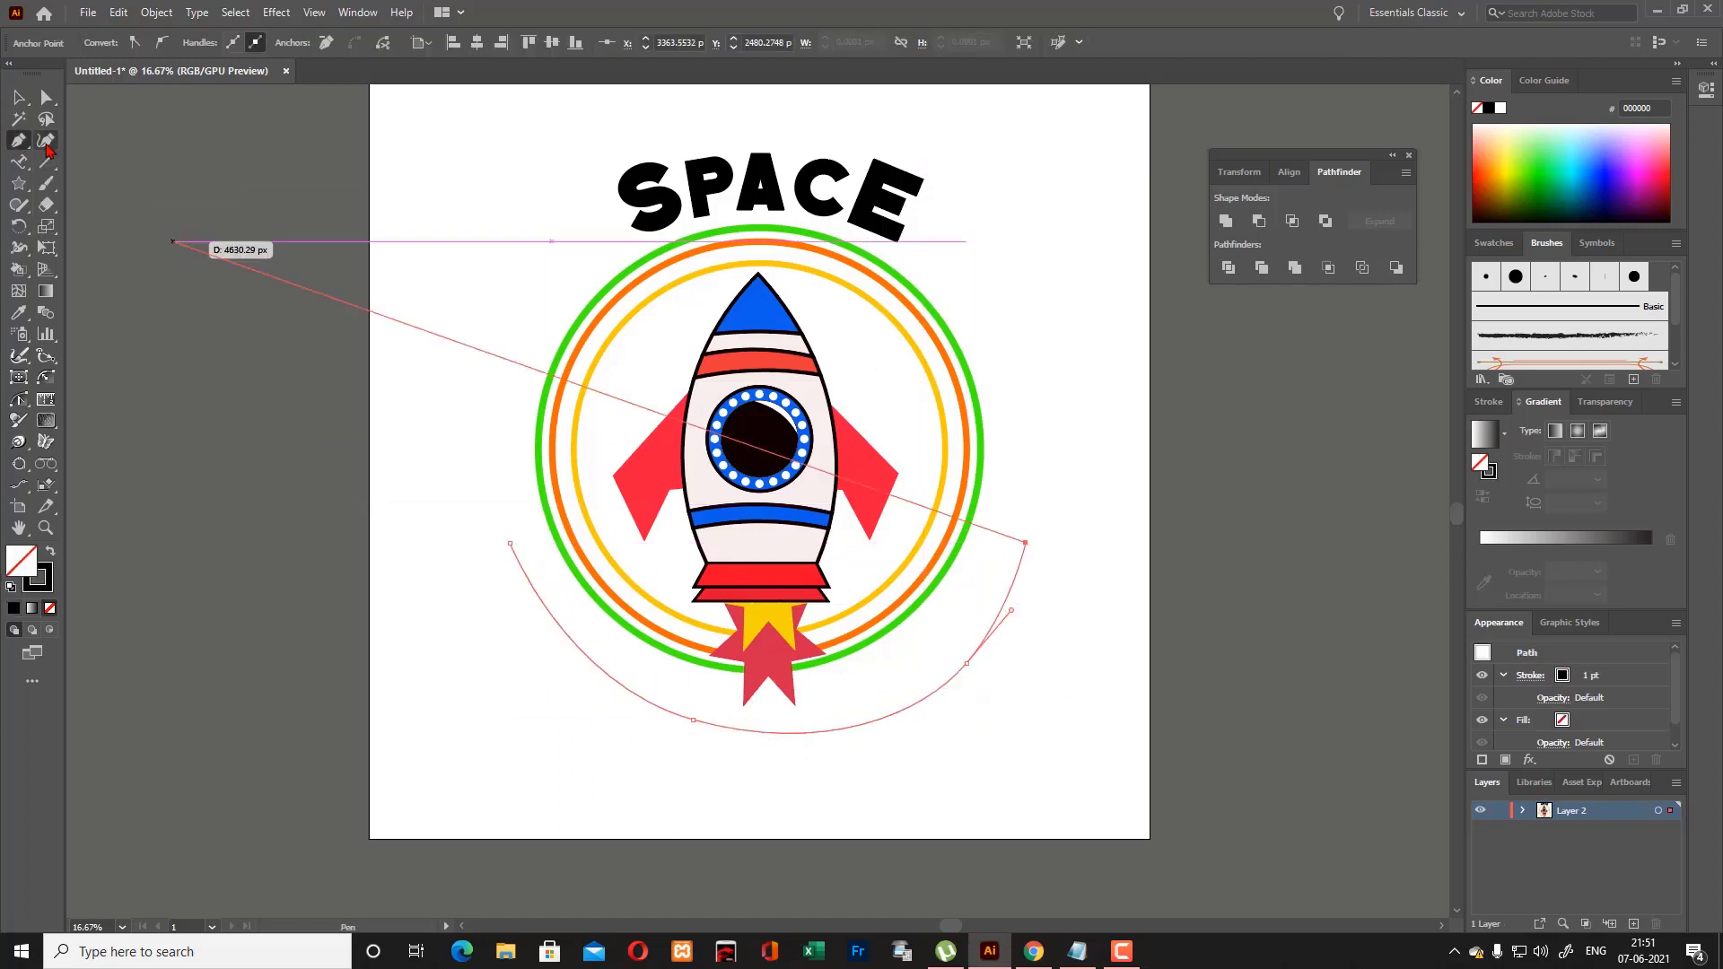
Smooth the U-shaped curve by repositioning its points with the Curvature tool, and move it slightly lower beneath the rings.
click(46, 142)
drag(693, 720, 708, 714)
drag(1025, 542, 1010, 521)
drag(510, 543, 523, 529)
drag(966, 663, 933, 663)
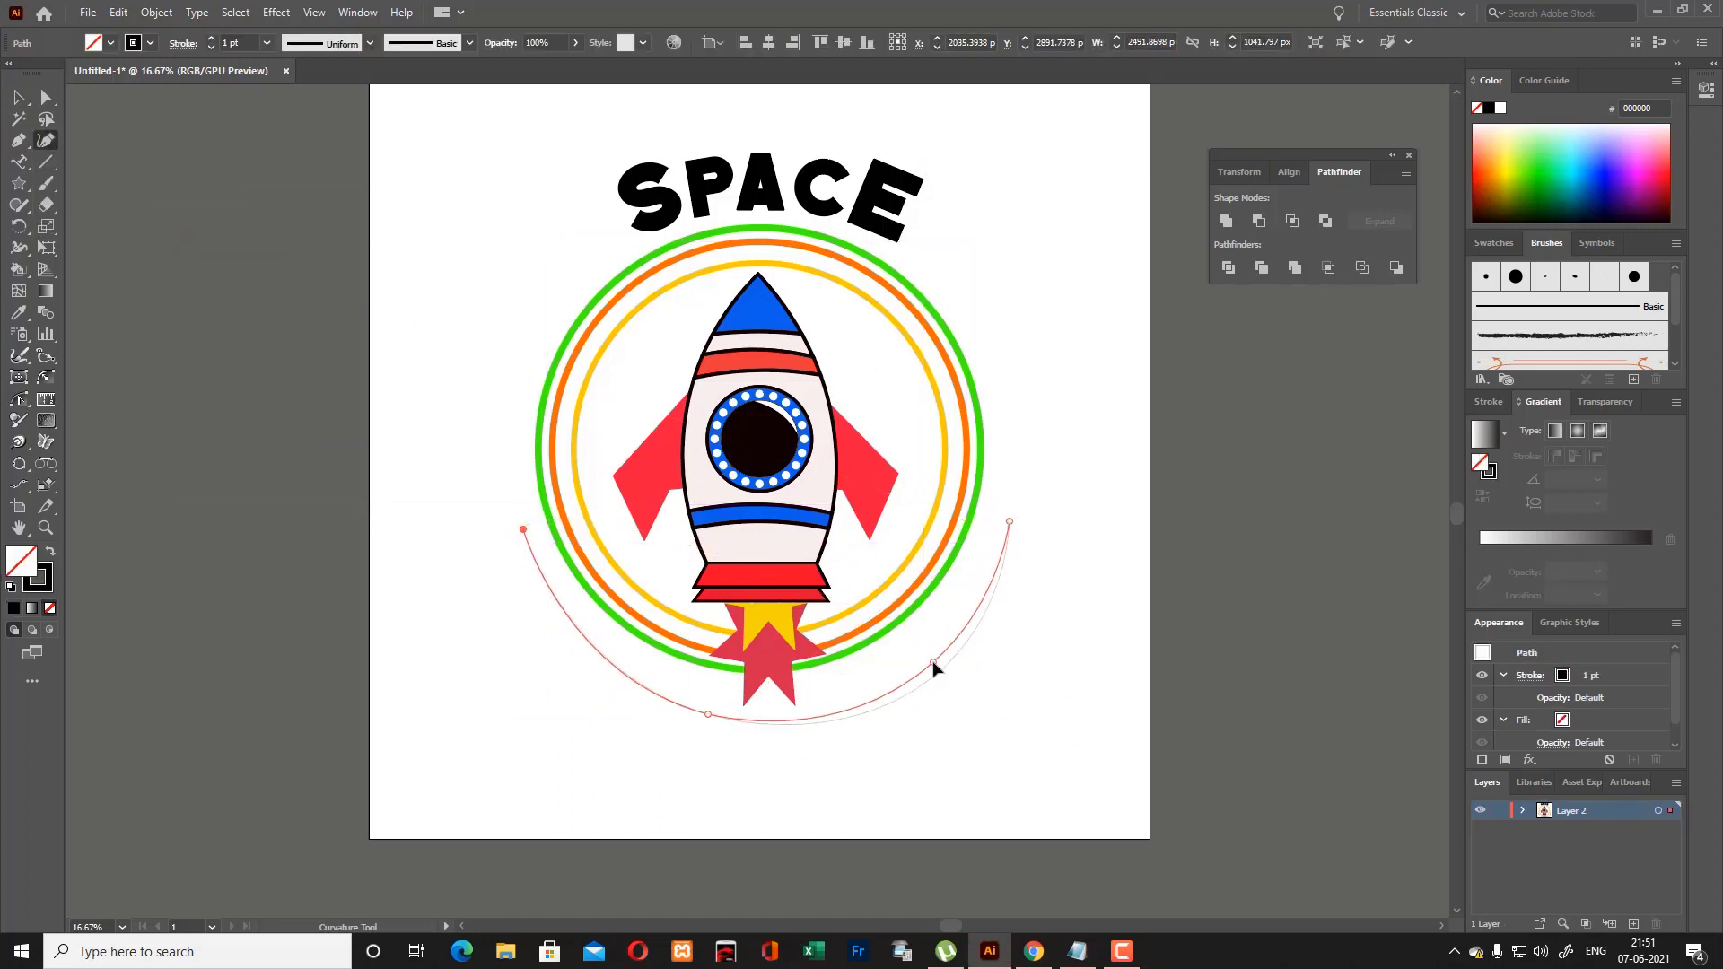
click(18, 97)
click(296, 224)
drag(995, 585, 992, 597)
click(46, 140)
click(19, 97)
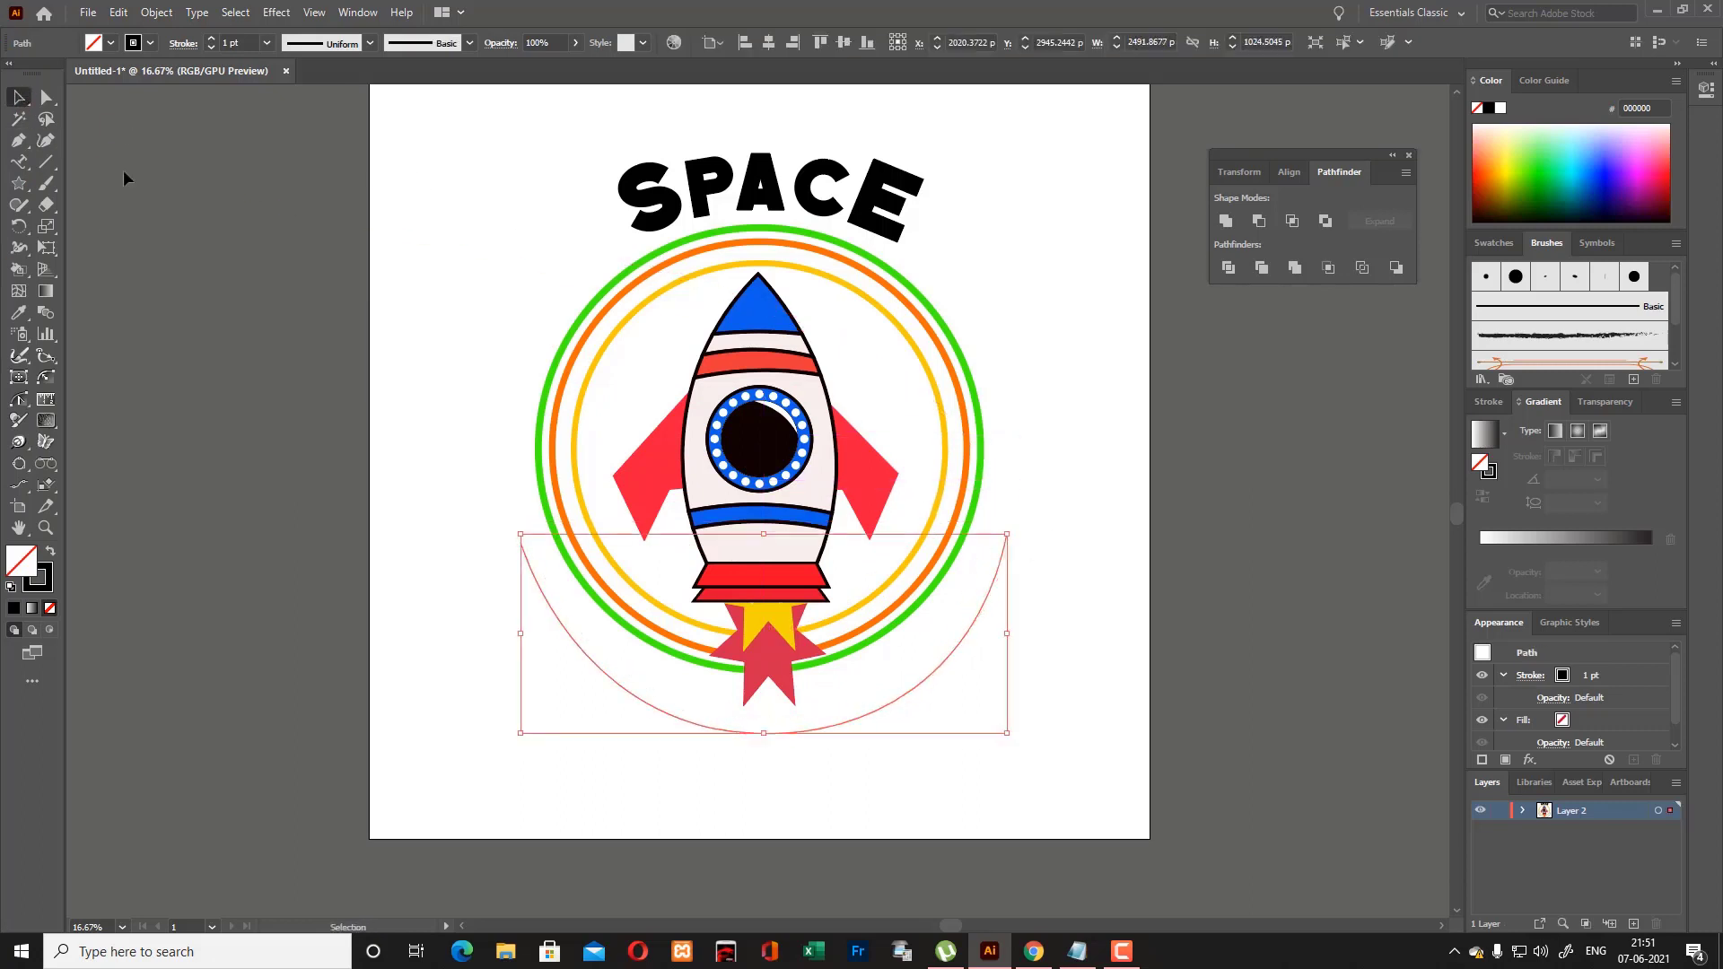
Enter the word ADVENTURE along the inner side of the lower curve with the Type on a Path tool.
click(19, 162)
click(585, 631)
text(ADVENTU)
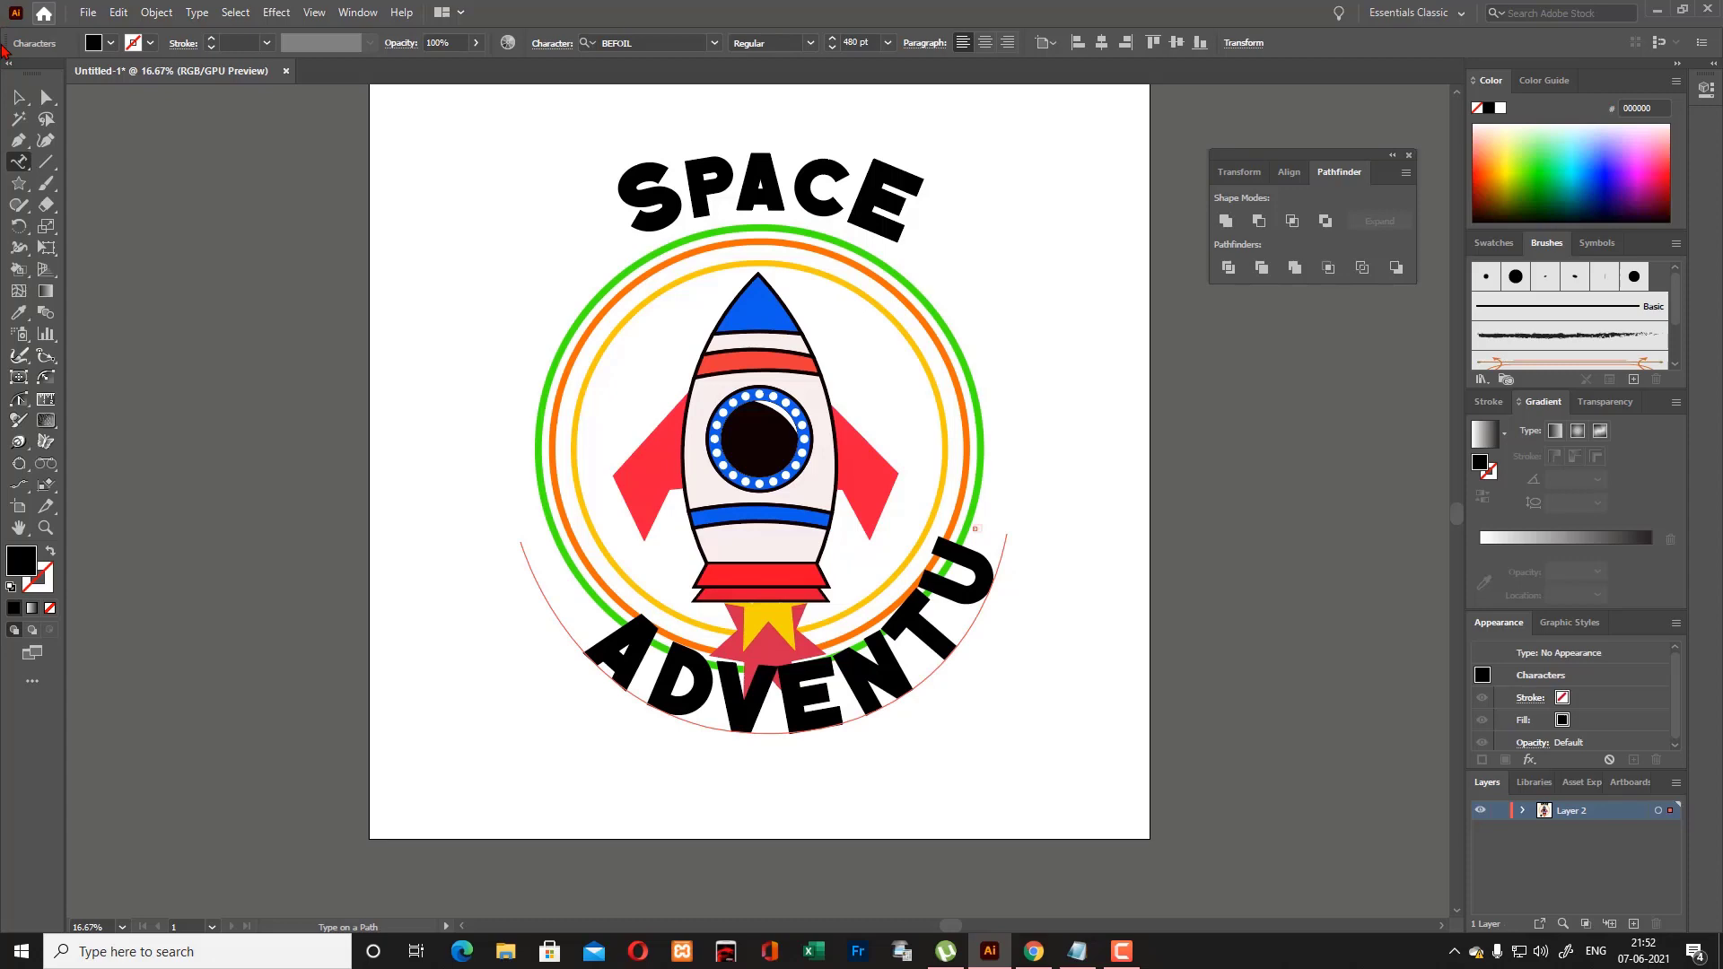
key(Escape)
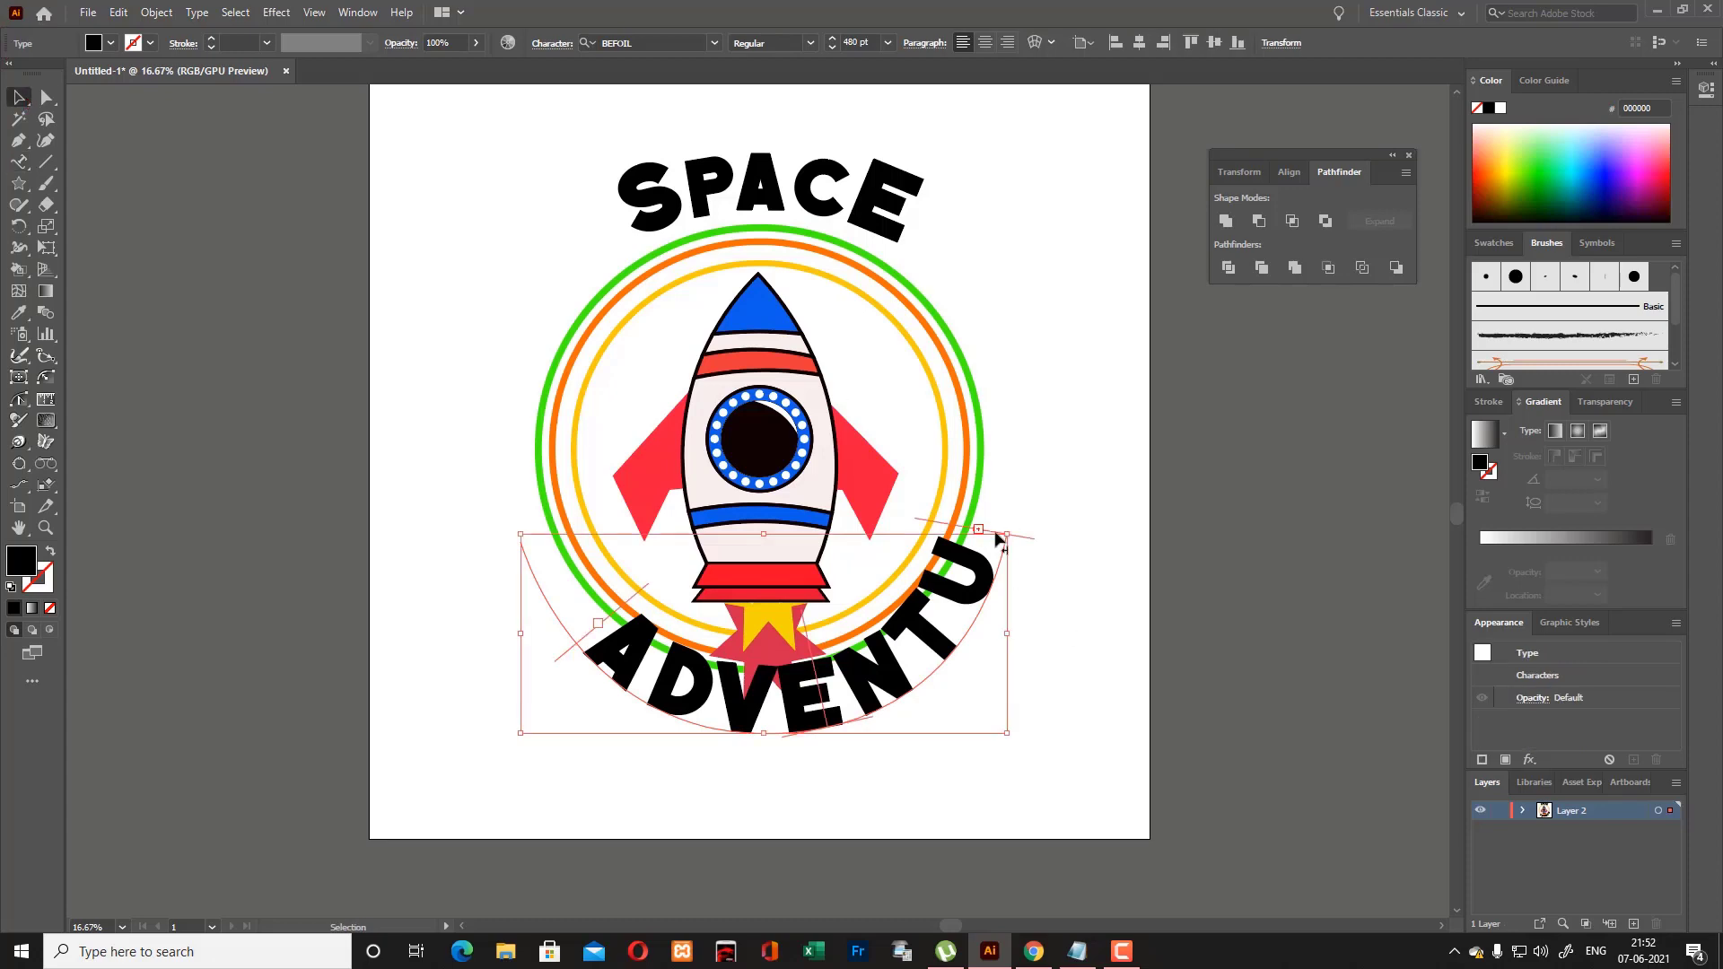
Try stretching the ADVENTURE path slightly outward at its upper right end to make room for the remaining letters.
drag(1005, 536, 1002, 534)
double_click(586, 649)
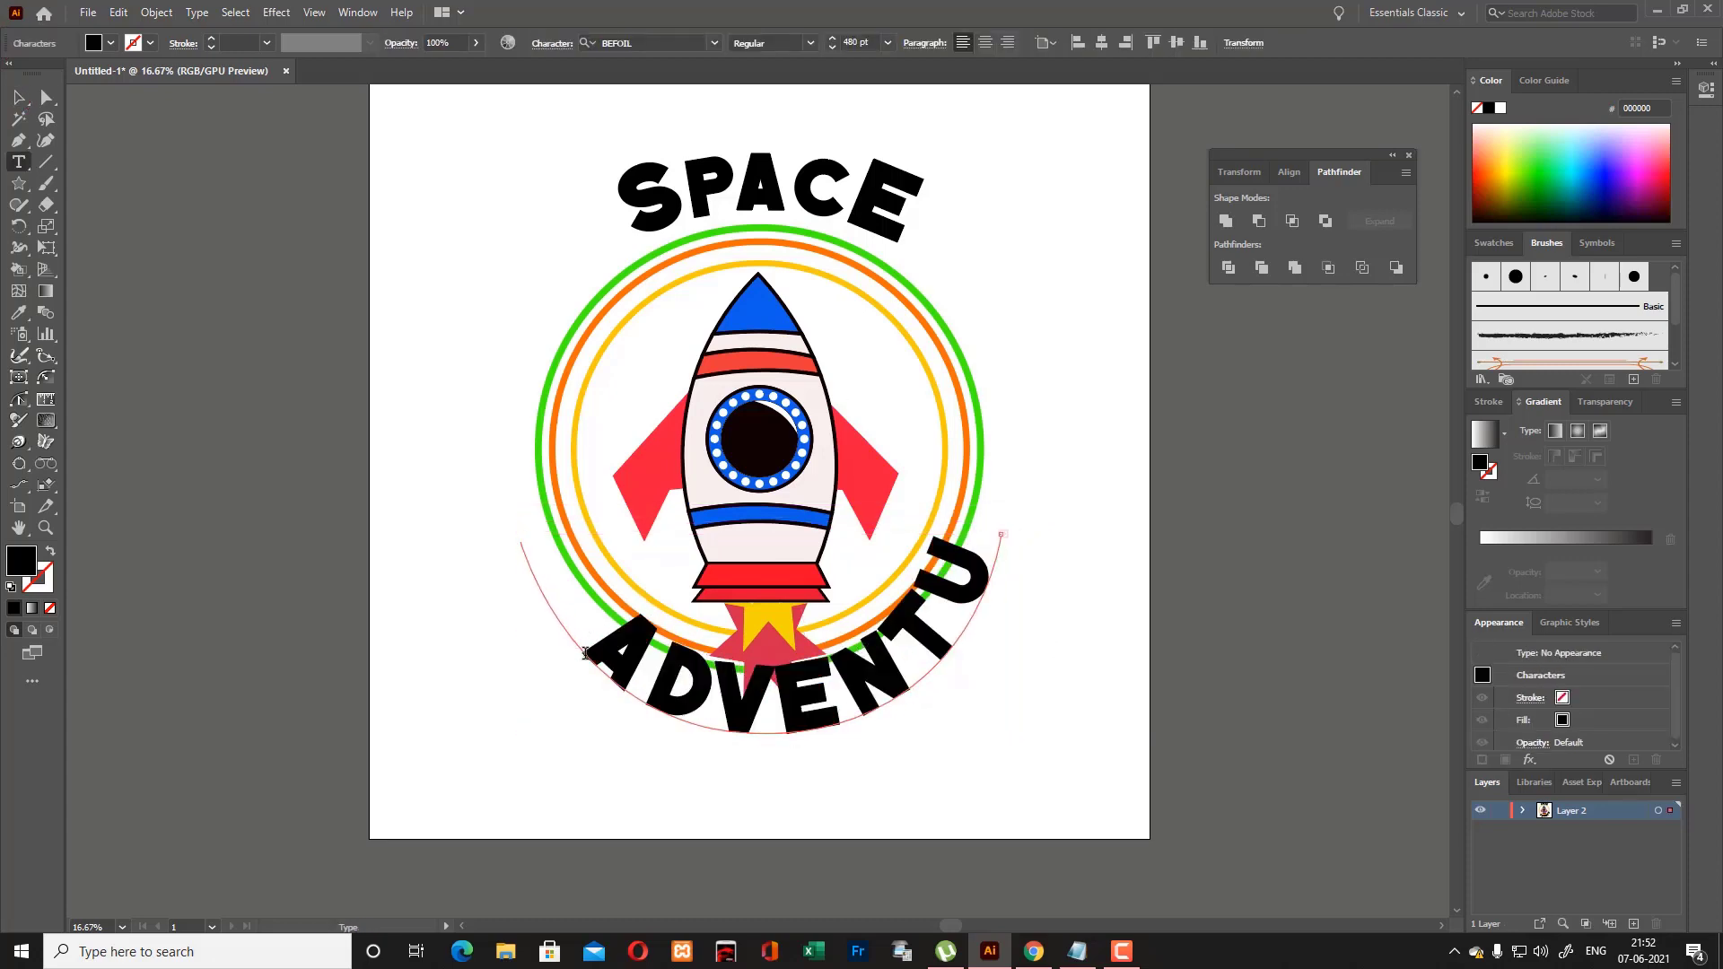
key(ctrl+plus)
key(ctrl+plus)
key(ctrl+plus)
scroll(557, 626, down, 5)
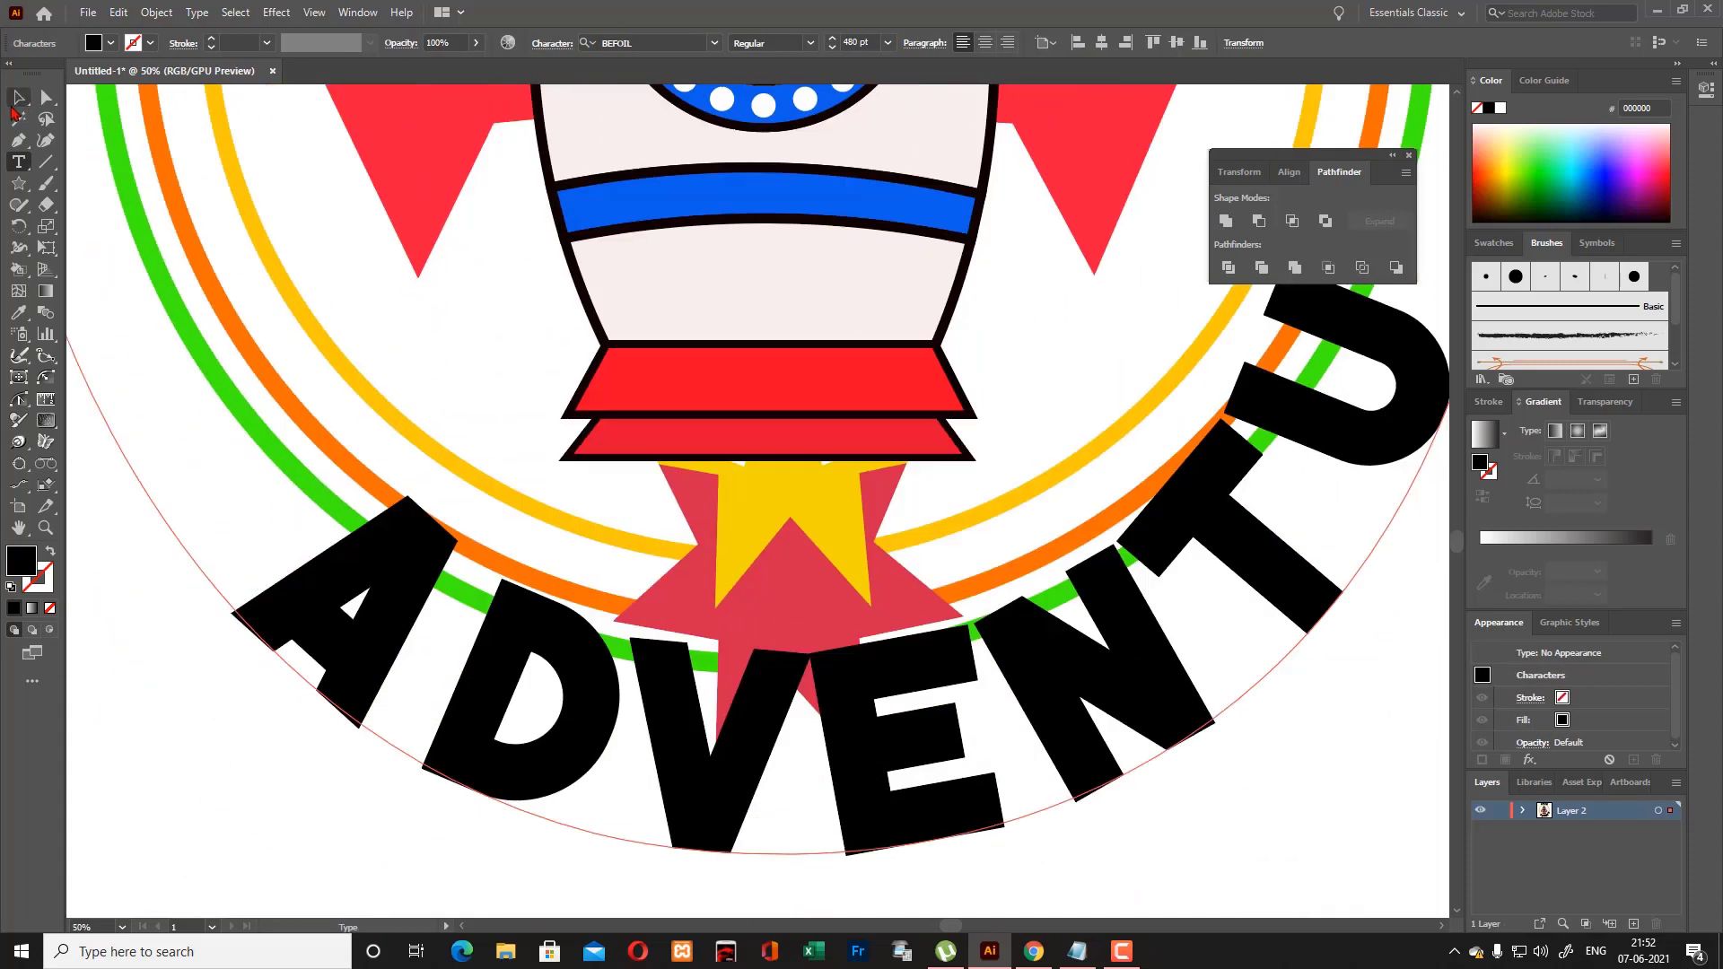
click(19, 97)
scroll(1188, 719, up, 1)
drag(1146, 688, 1124, 835)
scroll(1123, 835, down, 3)
scroll(1115, 448, right, 4)
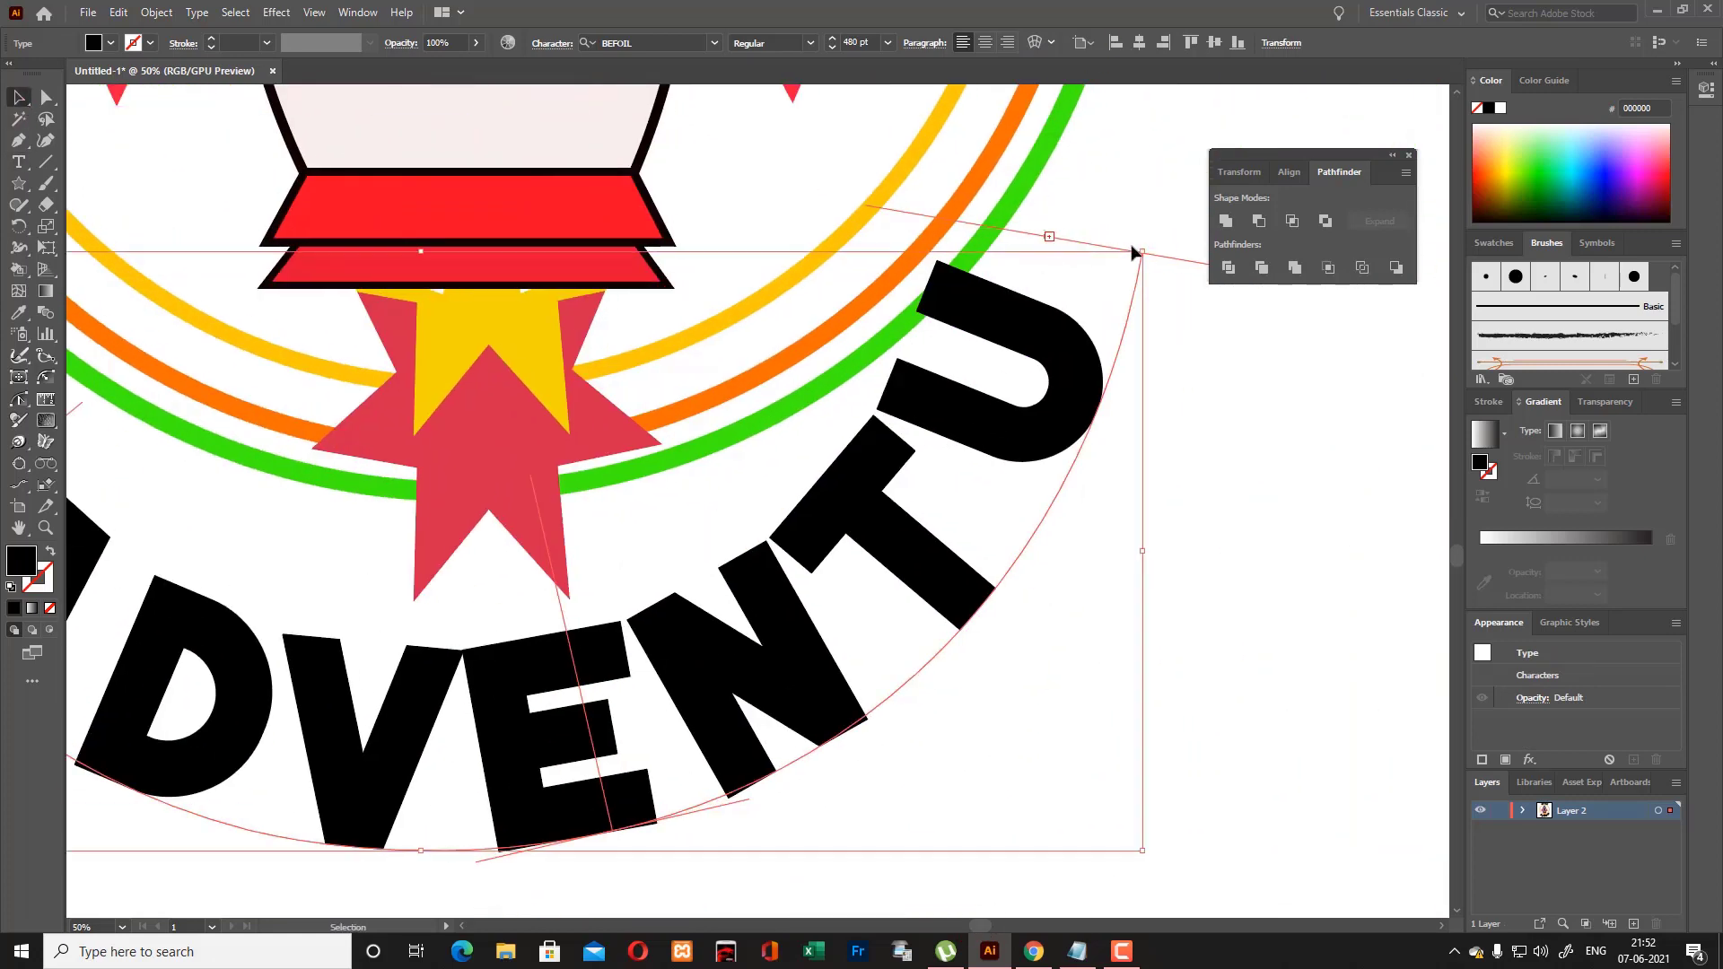
drag(1139, 252, 1134, 242)
double_click(1068, 291)
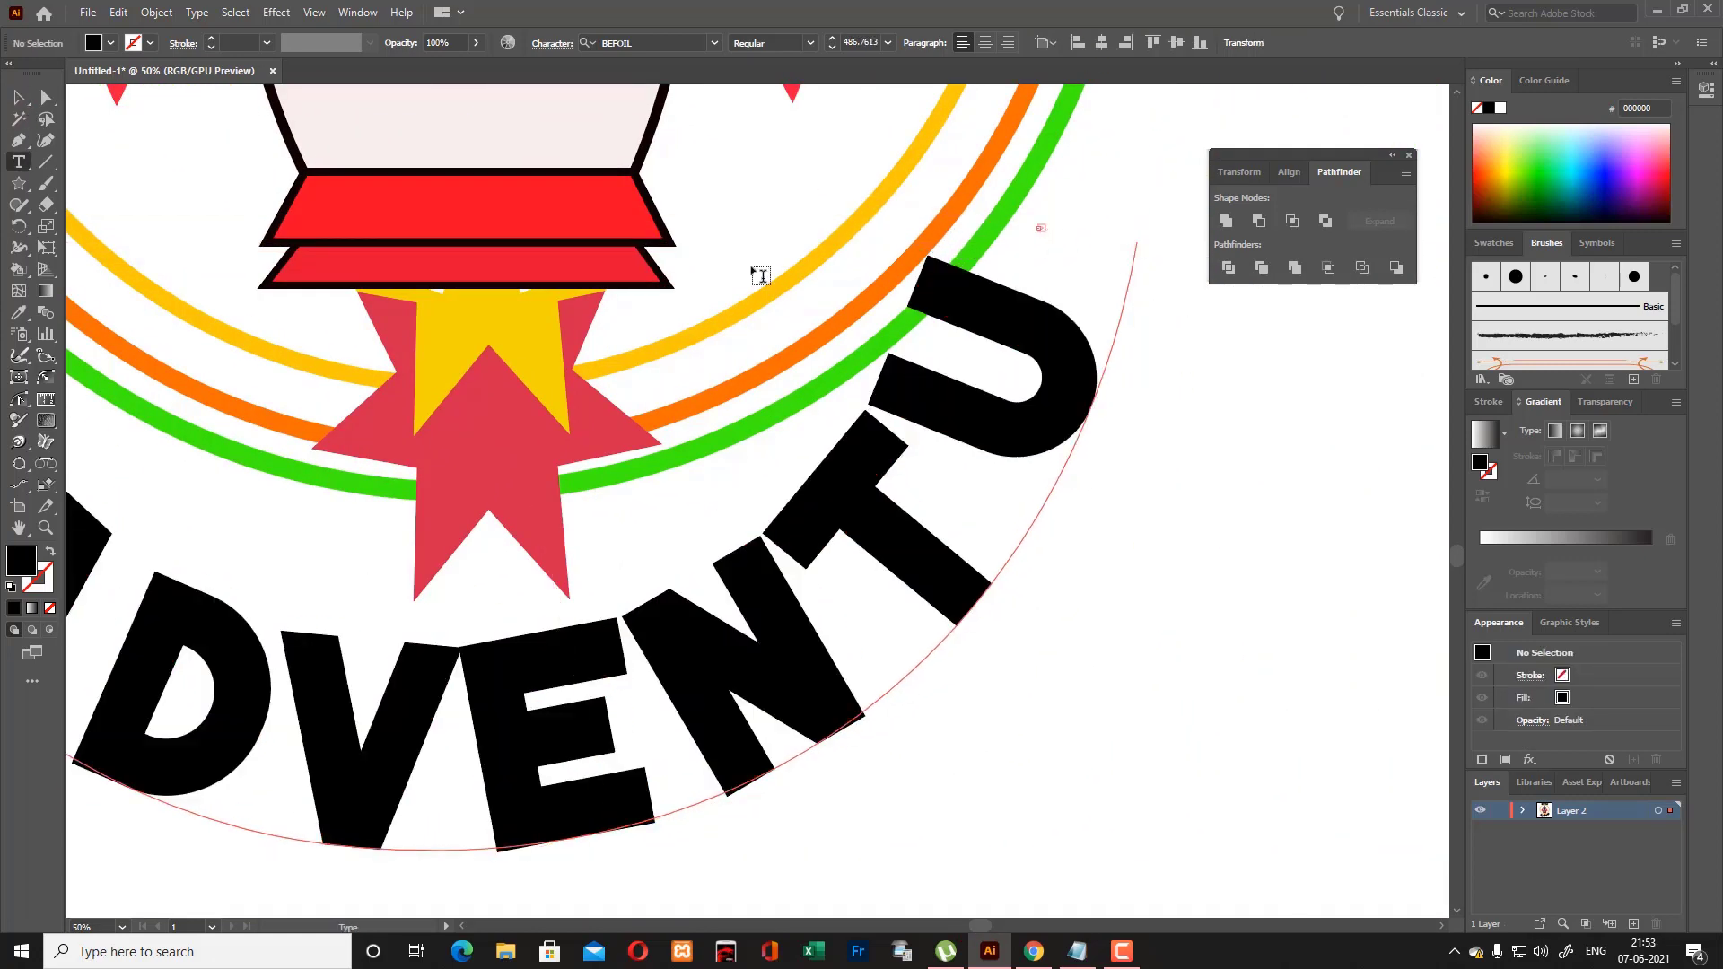
Erase all the lettering from the lower curve, keeping the empty type path.
click(1069, 315)
key(BackSpace)
key(BackSpace)
key(BackSpace)
key(BackSpace)
key(BackSpace)
key(BackSpace)
key(BackSpace)
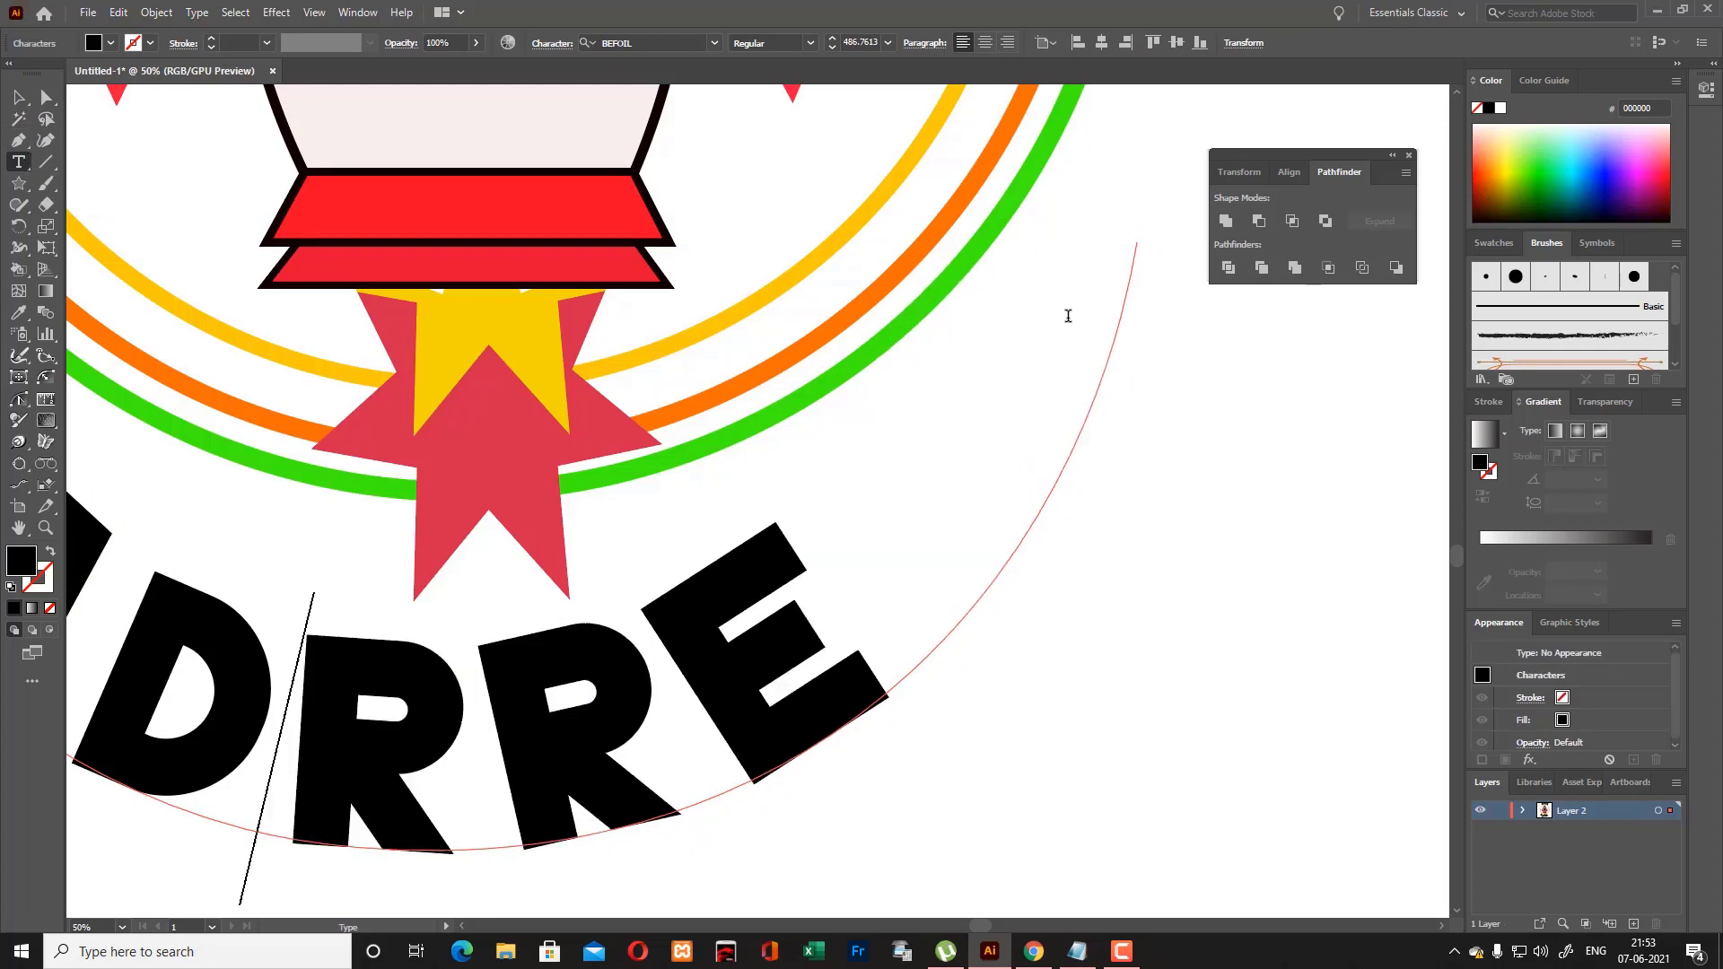
key(BackSpace)
key(BackSpace)
key(BackSpace)
key(ctrl+minus)
key(Escape)
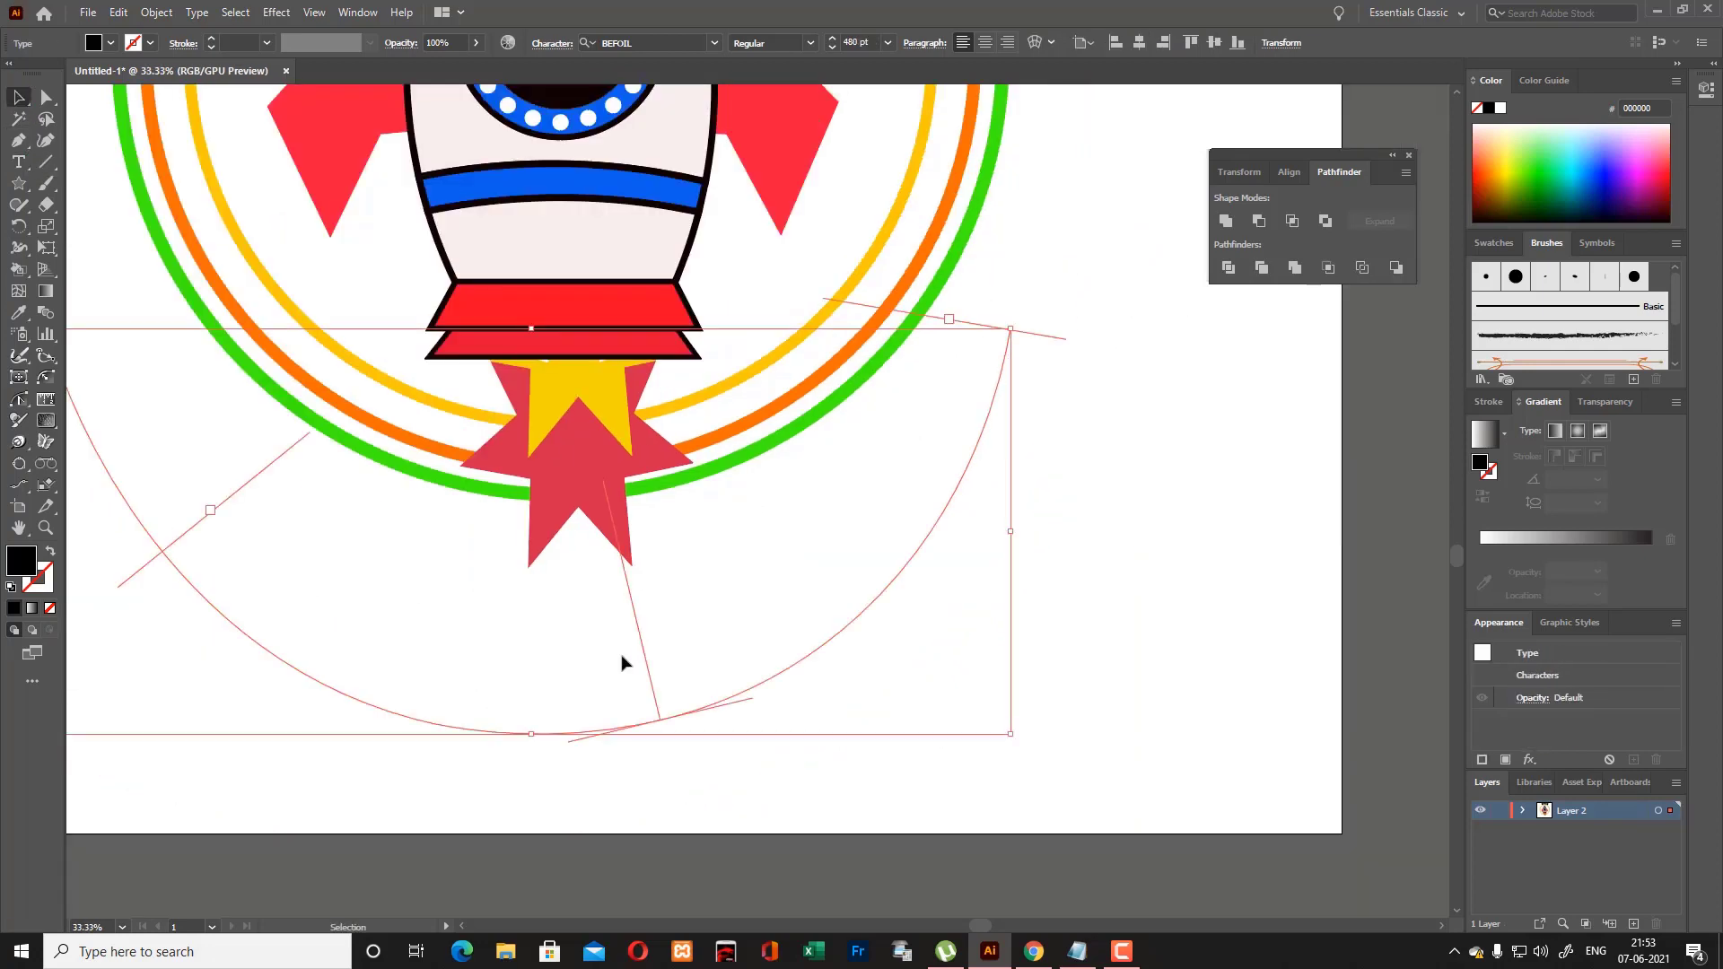
Move the empty type path up closer to the rocket flame and enter ADVENTURE along it.
key(a)
drag(416, 722, 439, 685)
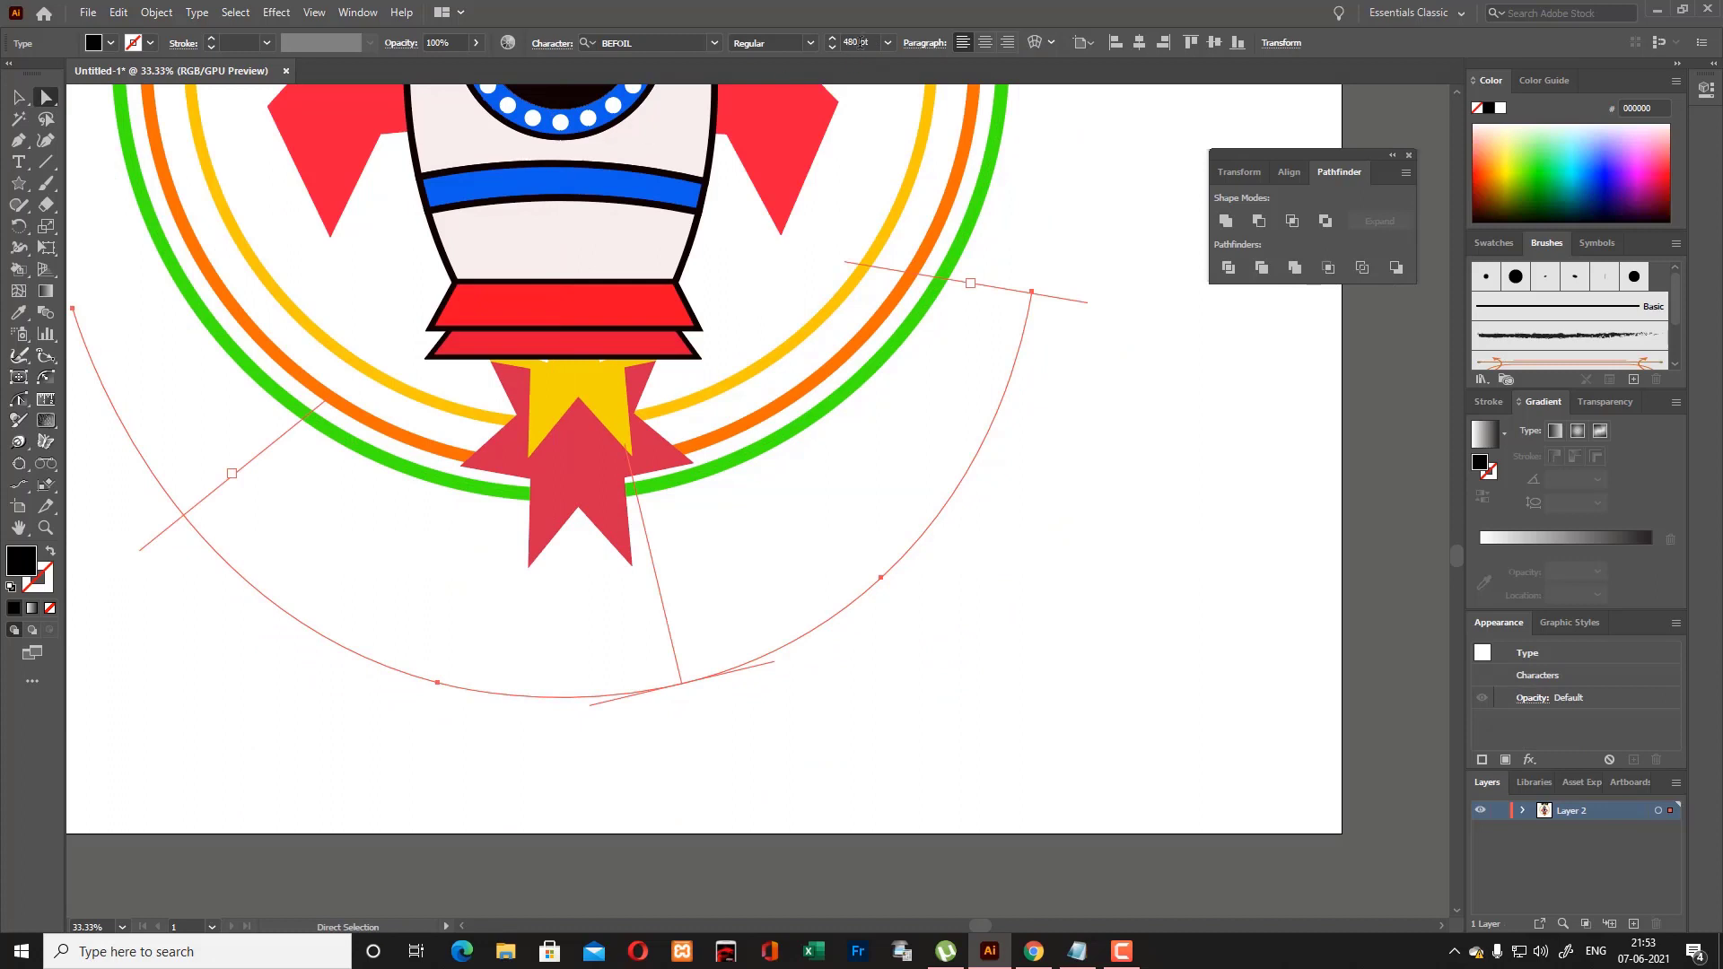
click(18, 162)
click(146, 476)
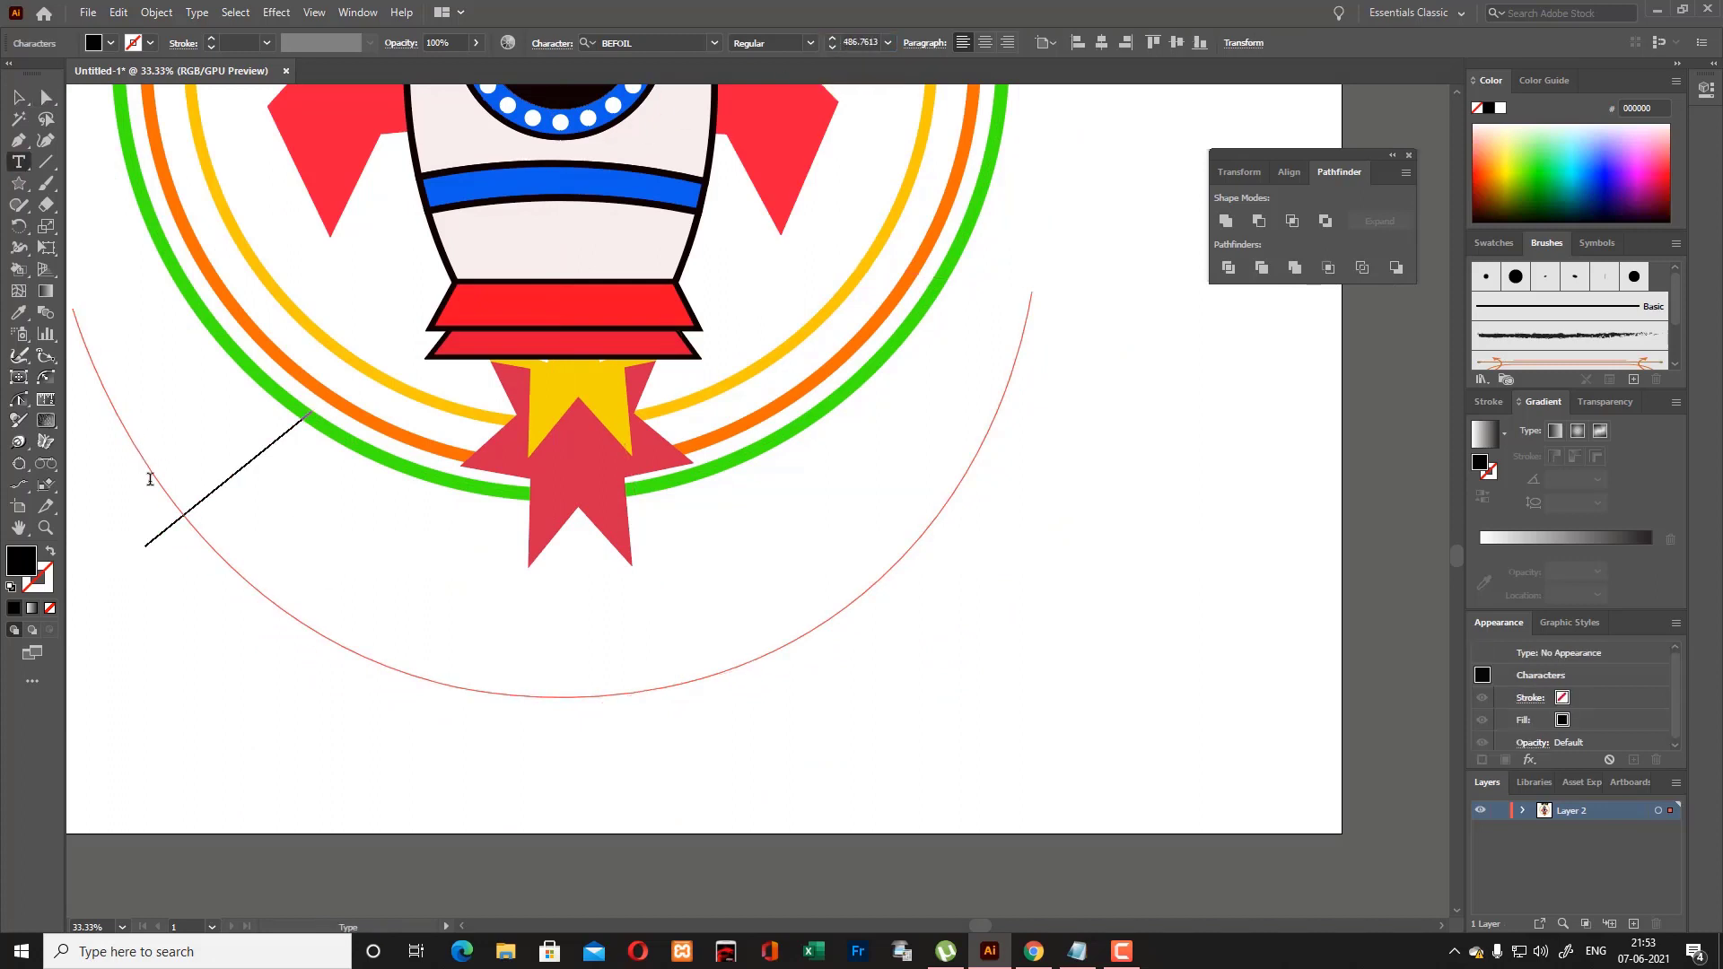
text(ADVENTURE)
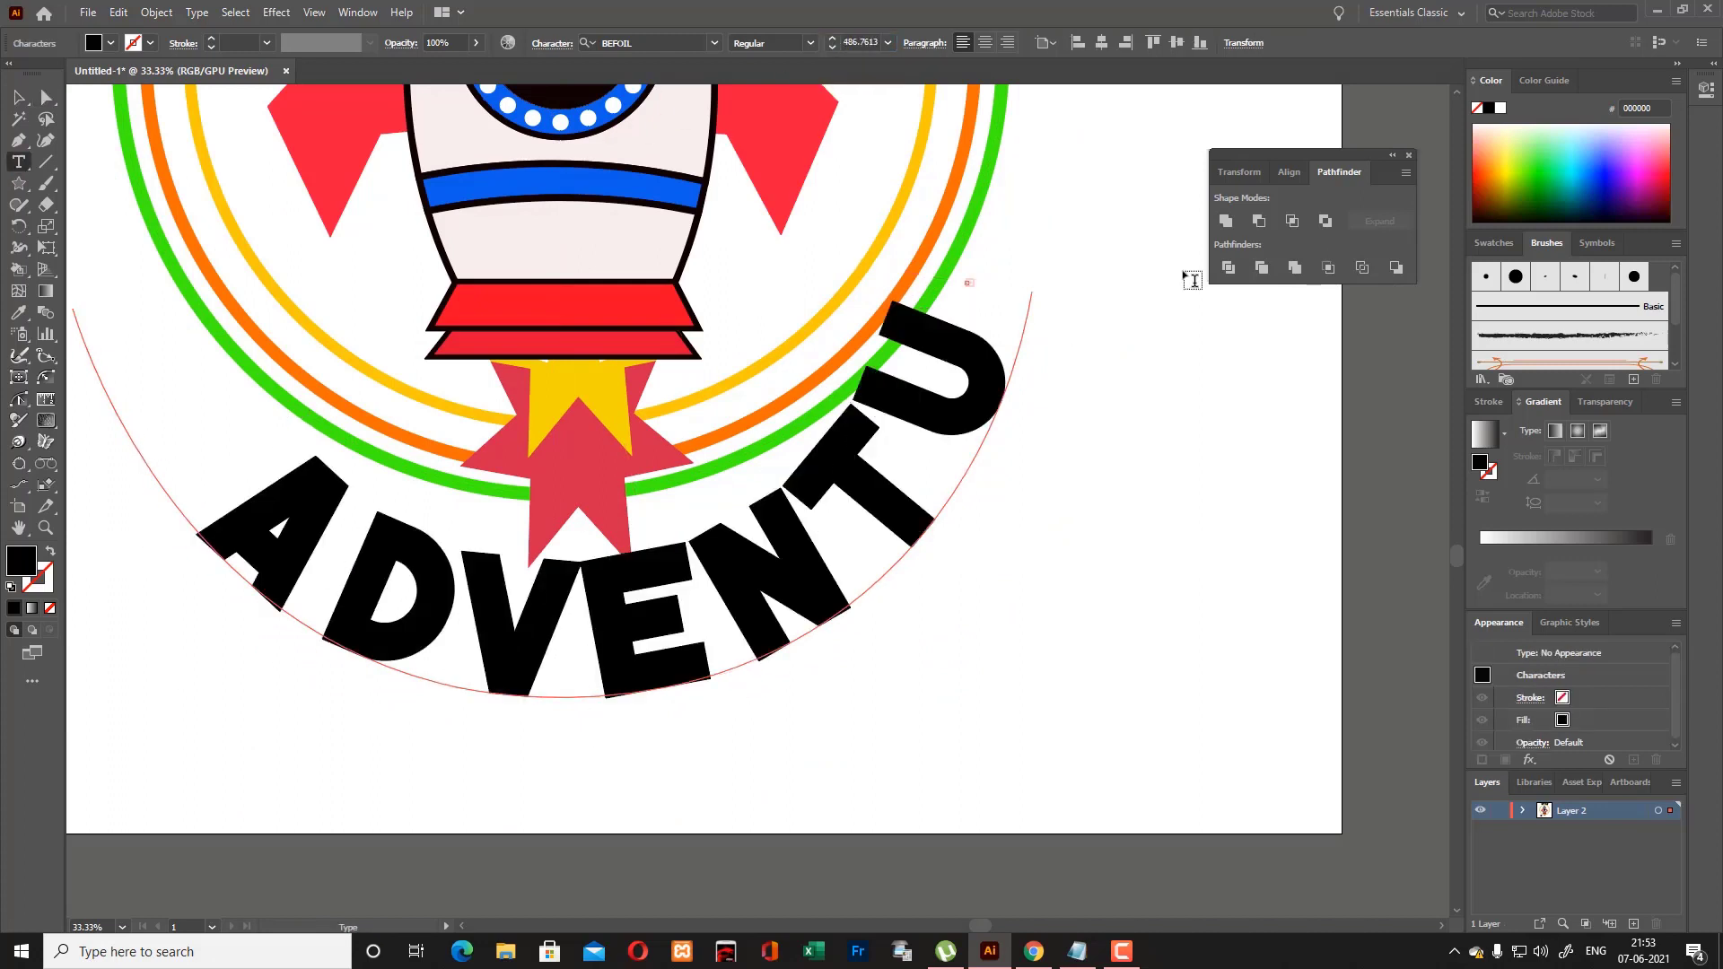
Set the font size of the whole ADVENTURE lettering to 340 pt so that the complete word fits the curve.
drag(949, 331, 202, 525)
click(888, 42)
click(915, 364)
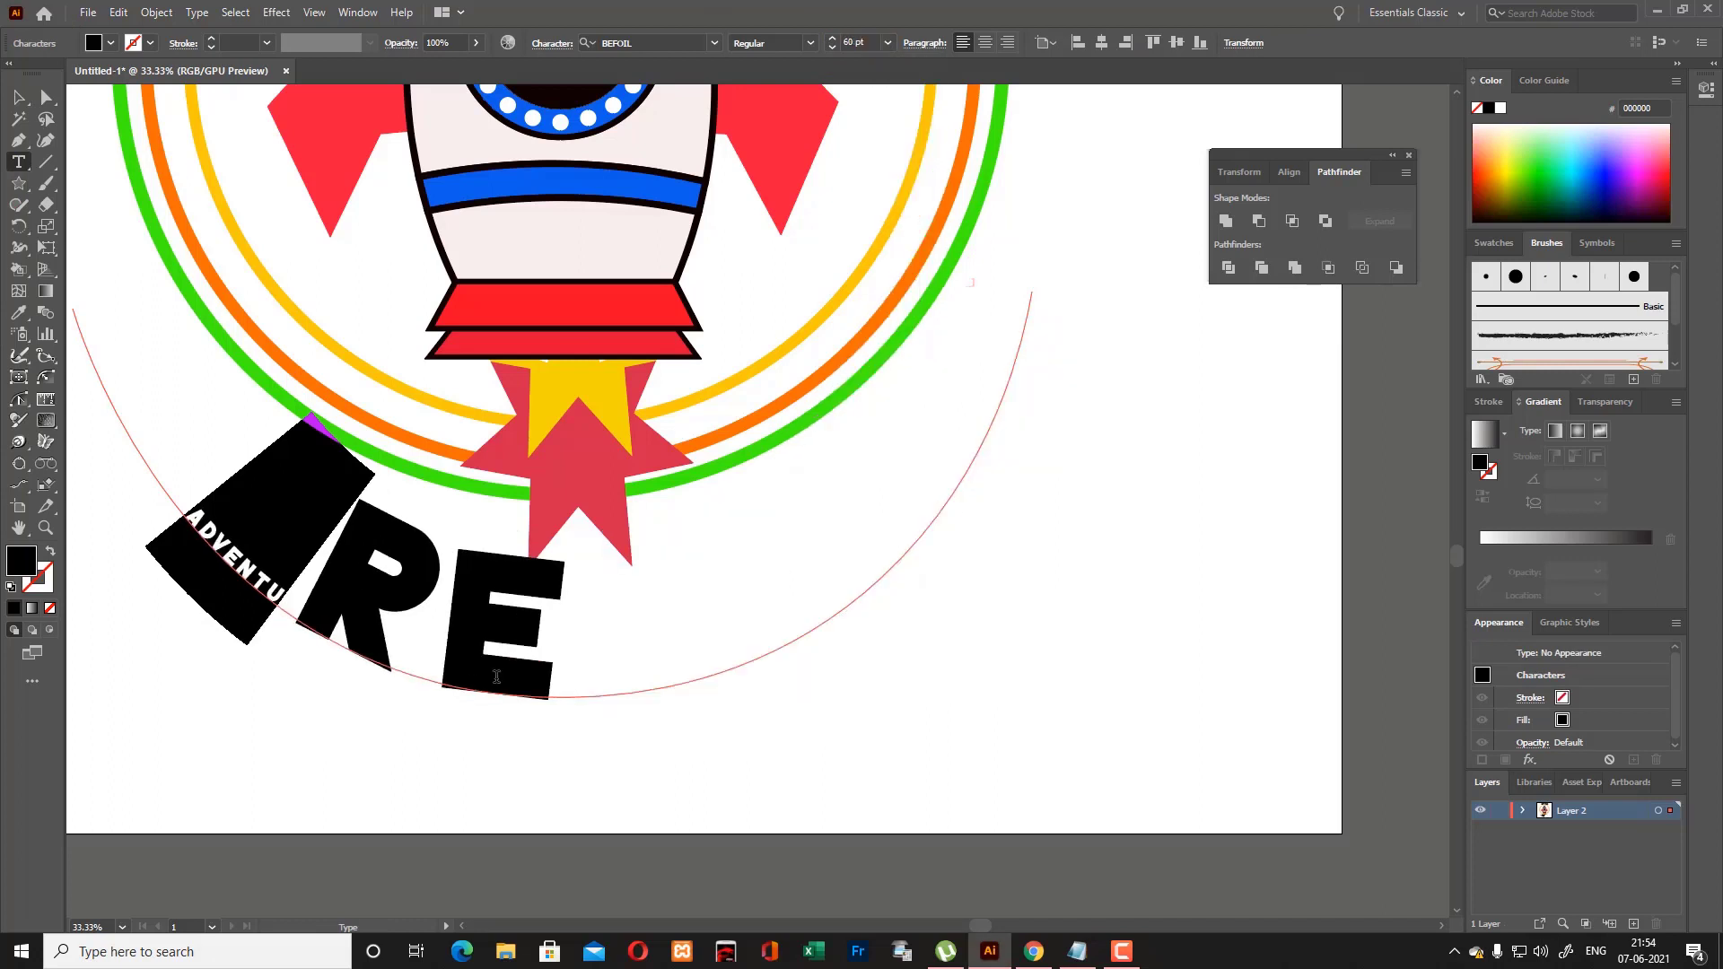
drag(566, 669, 184, 525)
click(887, 42)
click(913, 362)
scroll(860, 42, up, 20)
scroll(861, 42, up, 20)
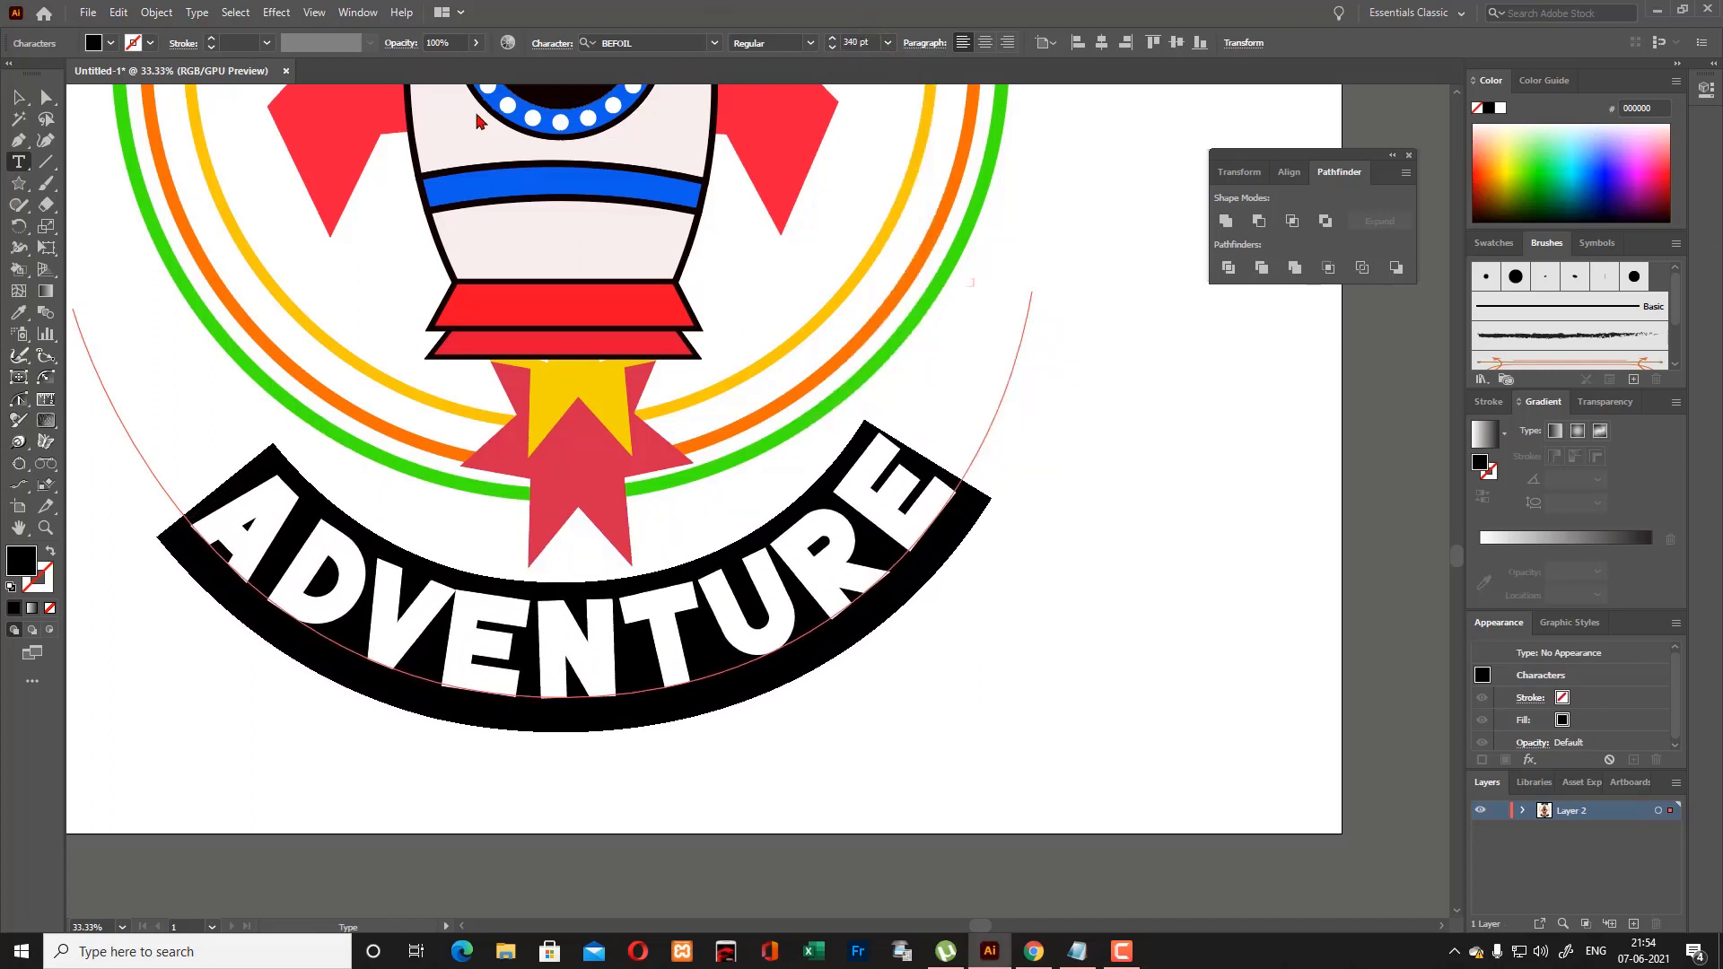
key(Escape)
click(1109, 603)
Examine the whole design with the curved words above and below the ringed rocket.
key(ctrl+minus)
key(ctrl+minus)
key(ctrl+minus)
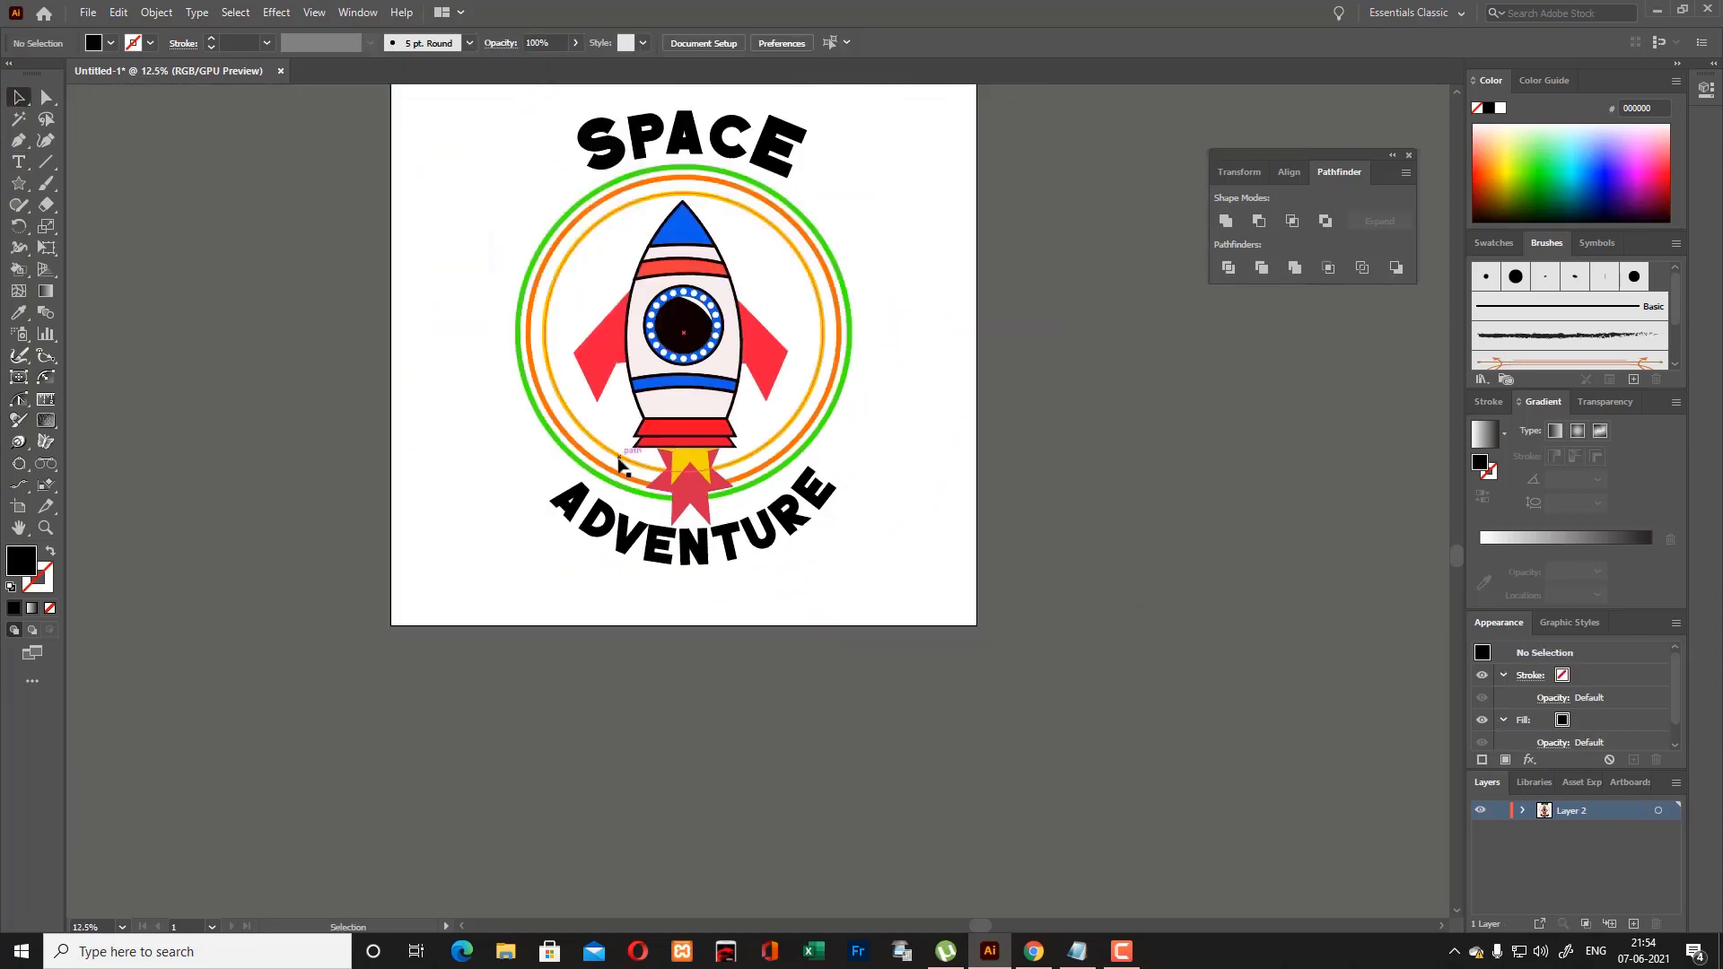
scroll(618, 466, up, 1)
click(718, 566)
scroll(862, 42, down, 4)
scroll(862, 41, down, 1)
click(946, 266)
scroll(946, 265, up, 1)
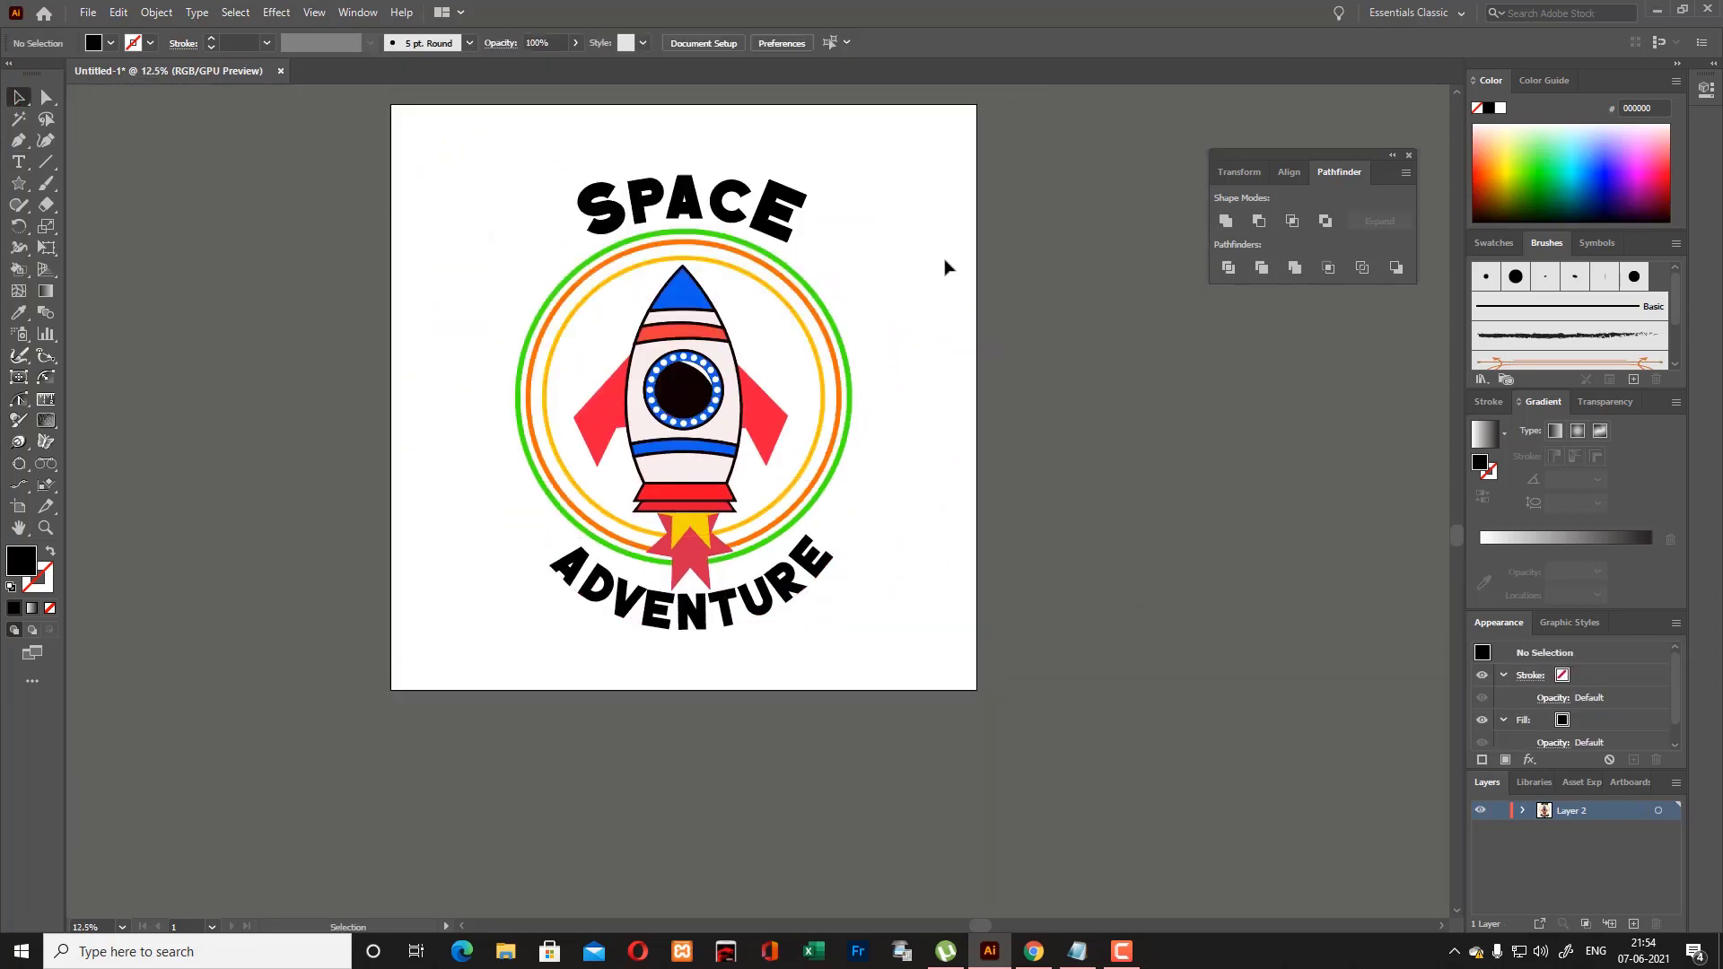
Try Flatten Transparency on the ADVENTURE lettering with text and strokes converted to outlines, then undo it.
click(569, 573)
click(156, 13)
click(206, 388)
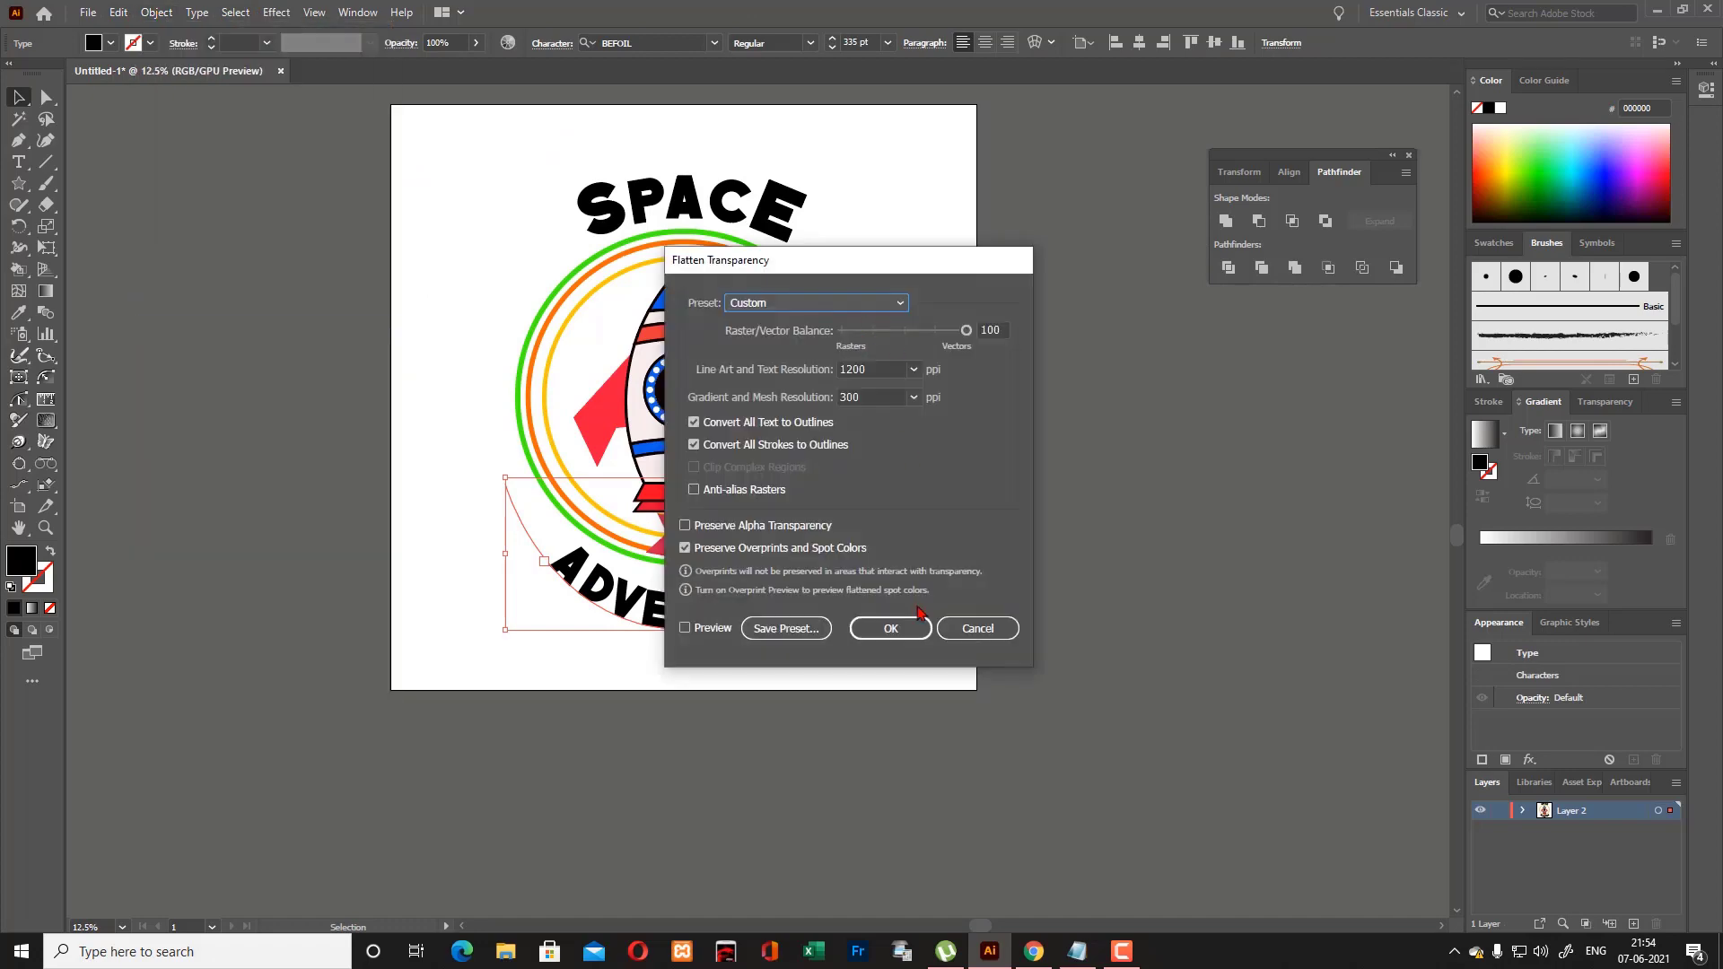
click(892, 626)
key(ctrl+z)
Select the entire artwork and apply Flatten Transparency, converting all text and strokes to outlines.
scroll(876, 546, up, 1)
key(ctrl+a)
click(156, 13)
click(269, 329)
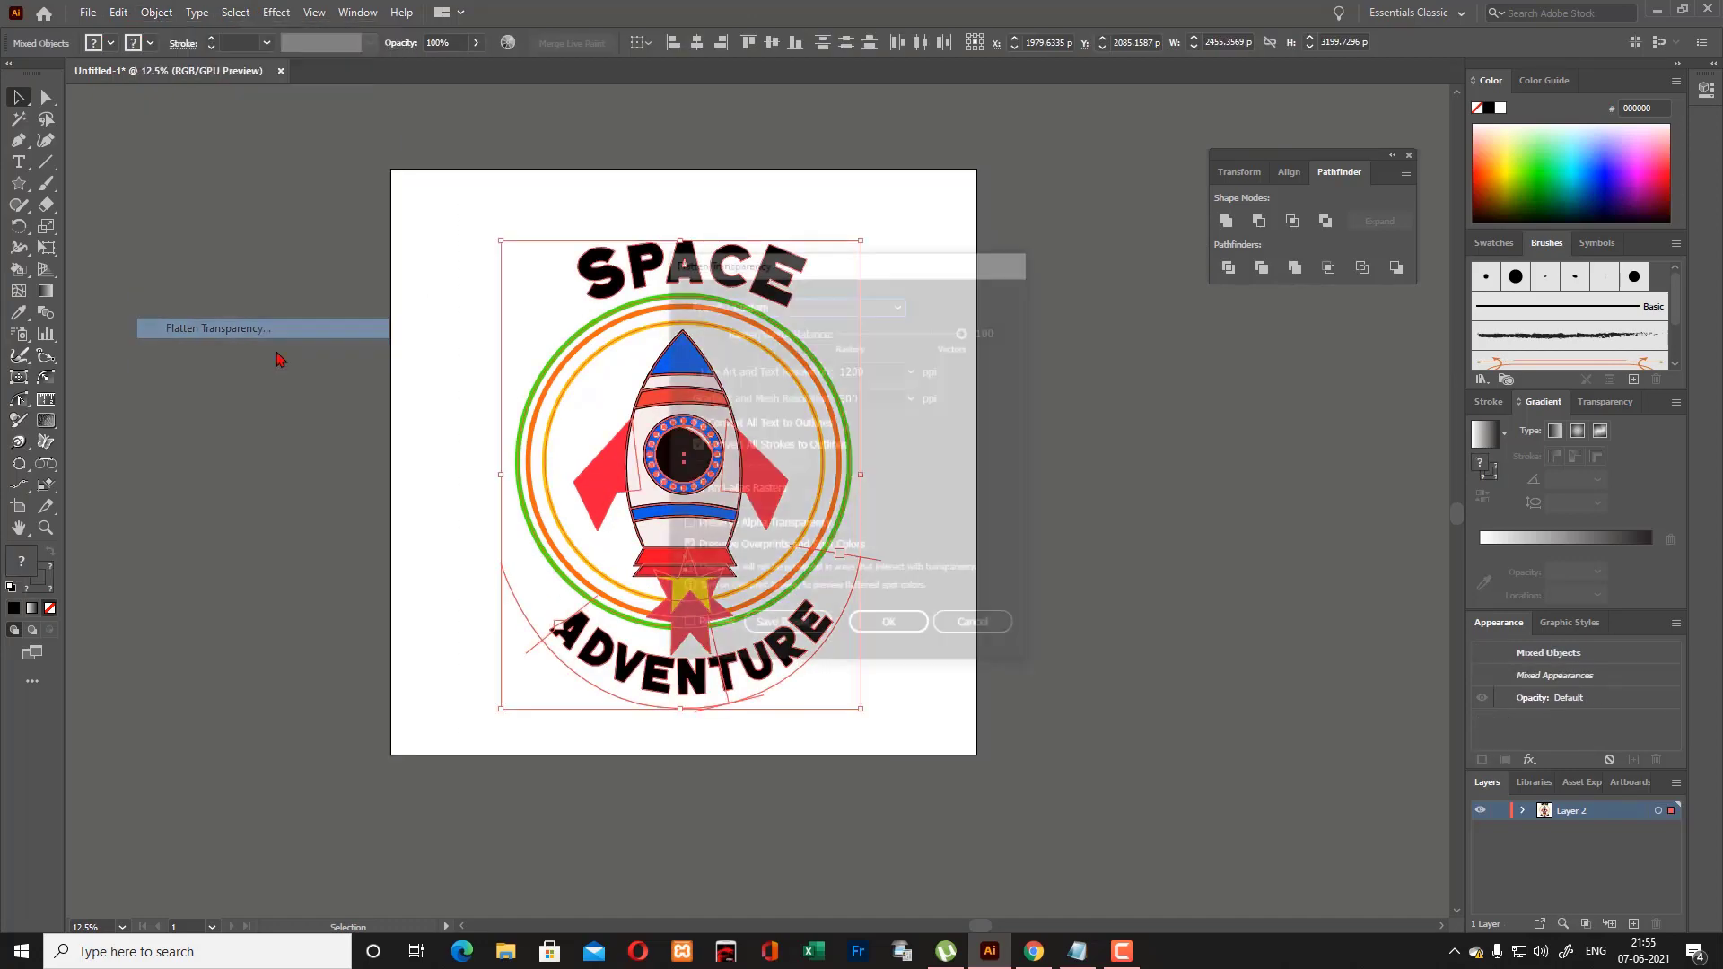
click(894, 629)
Ungroup the flattened artwork and shift the SPACE lettering slightly to the left above the rings.
click(781, 276)
click(858, 274)
click(639, 249)
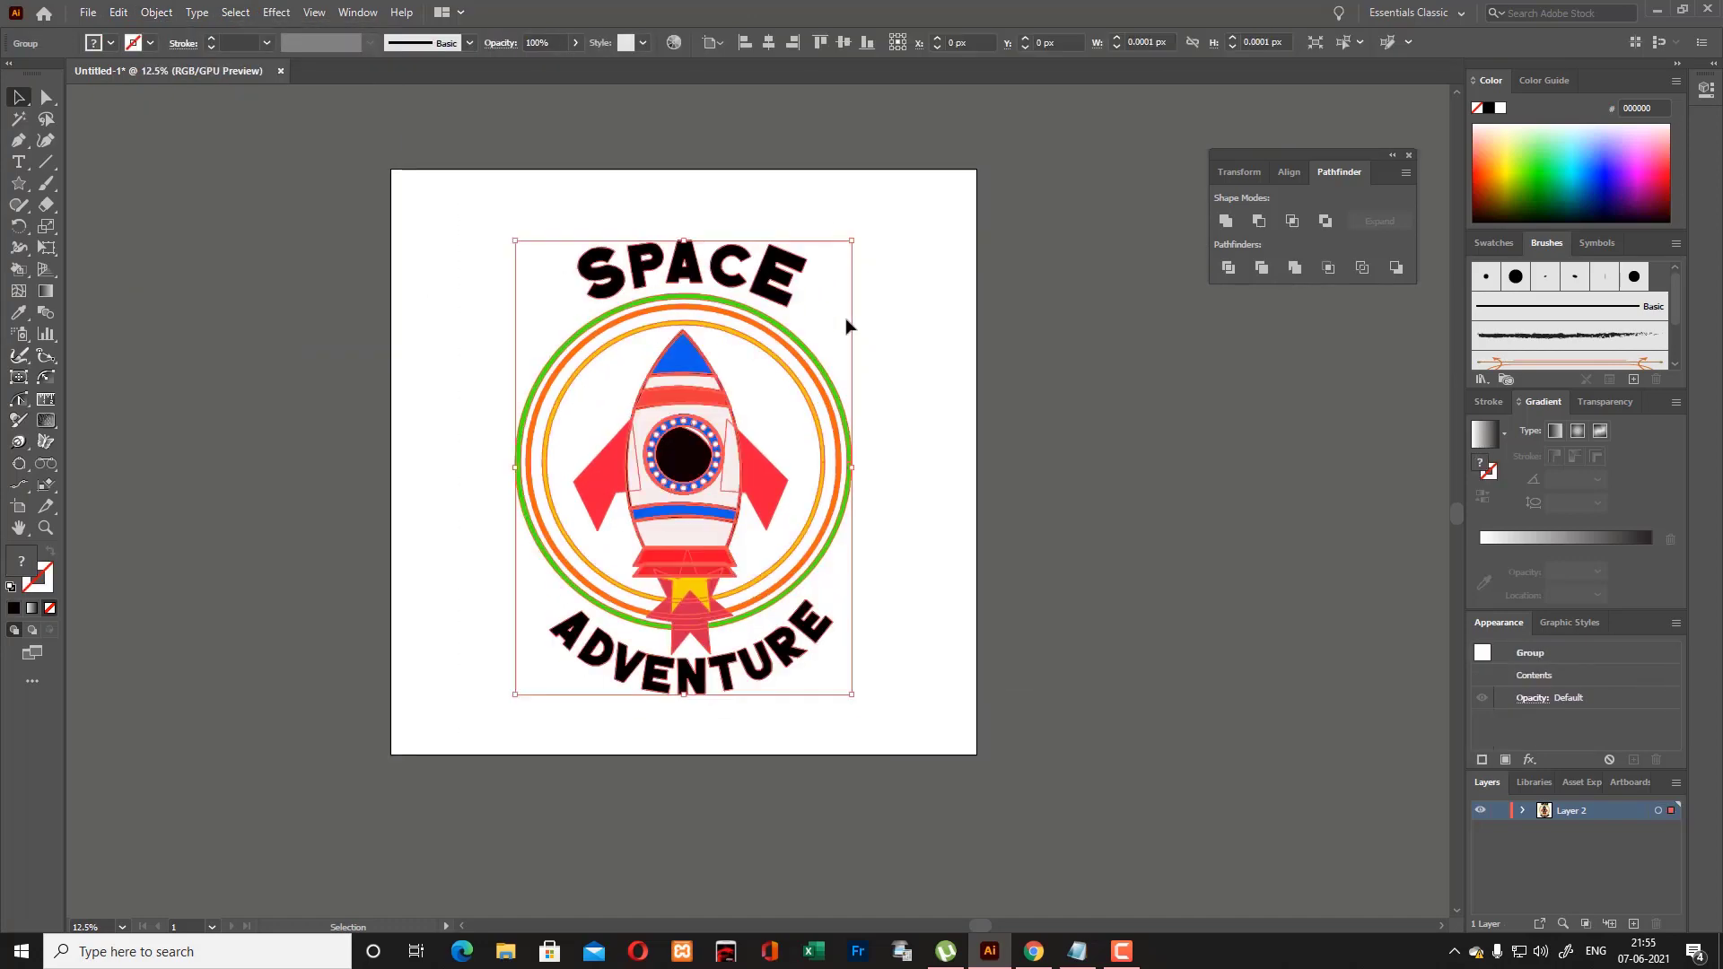
click(847, 327)
click(639, 249)
right_click(790, 266)
click(836, 401)
click(588, 163)
drag(789, 267, 784, 269)
click(467, 235)
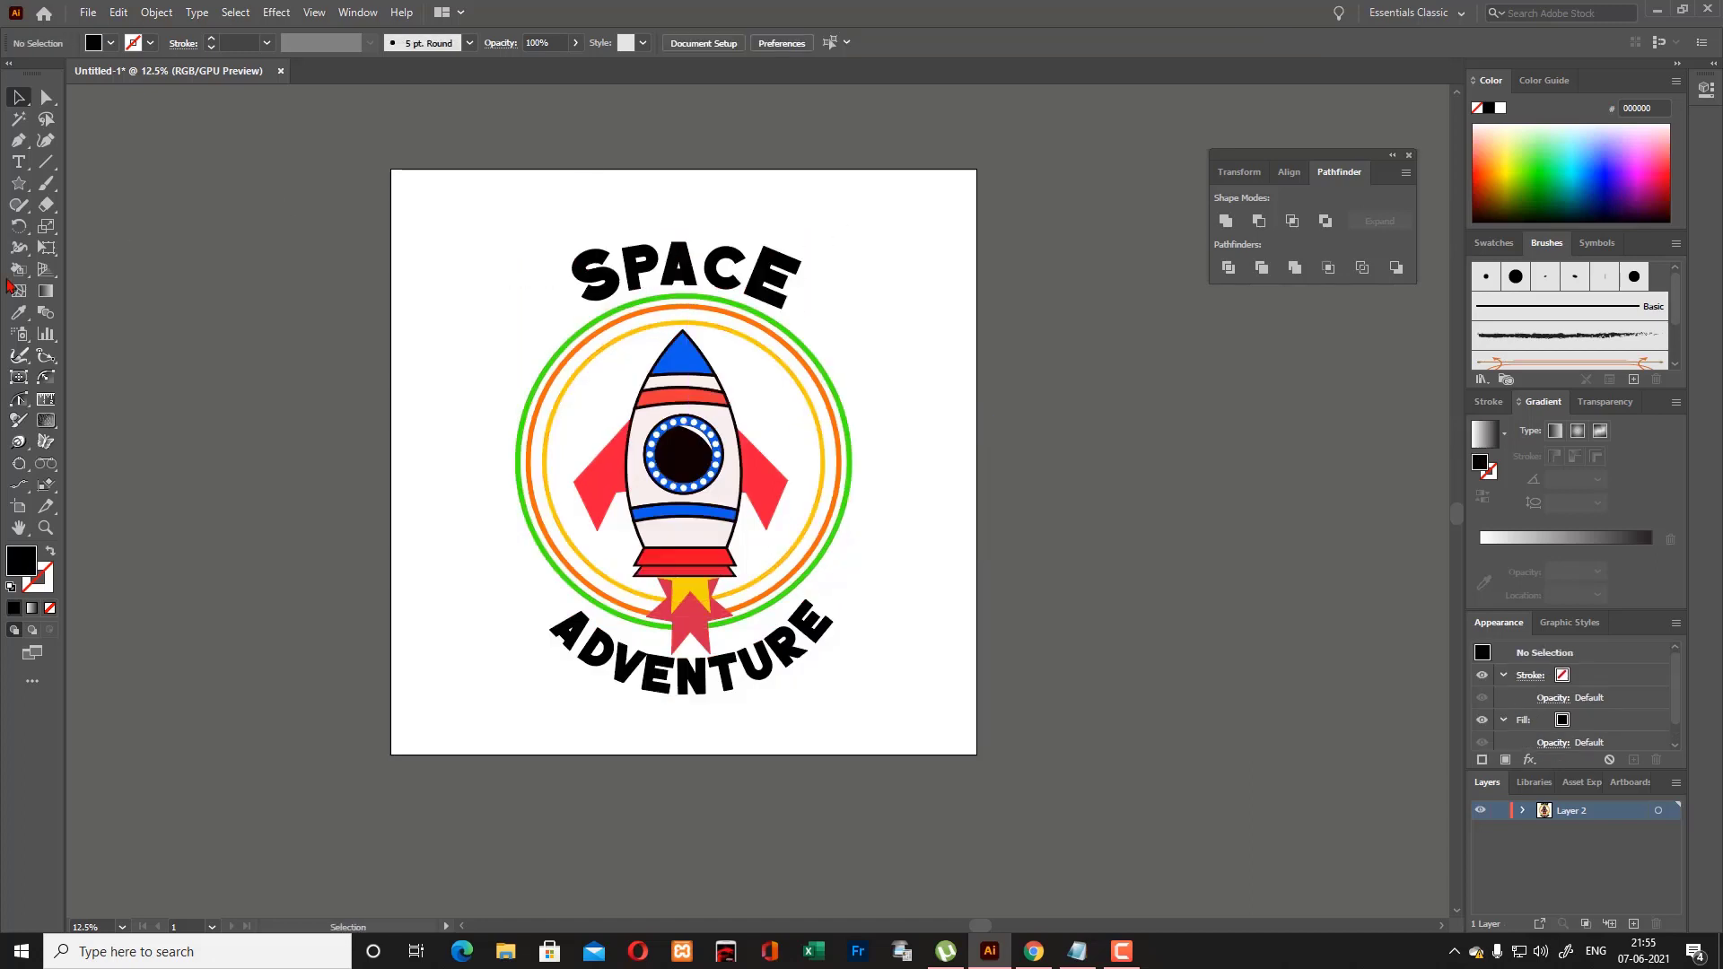
Try cutting a horizontal strip through the SPACE lettering with the Eraser, then undo the cut.
click(46, 205)
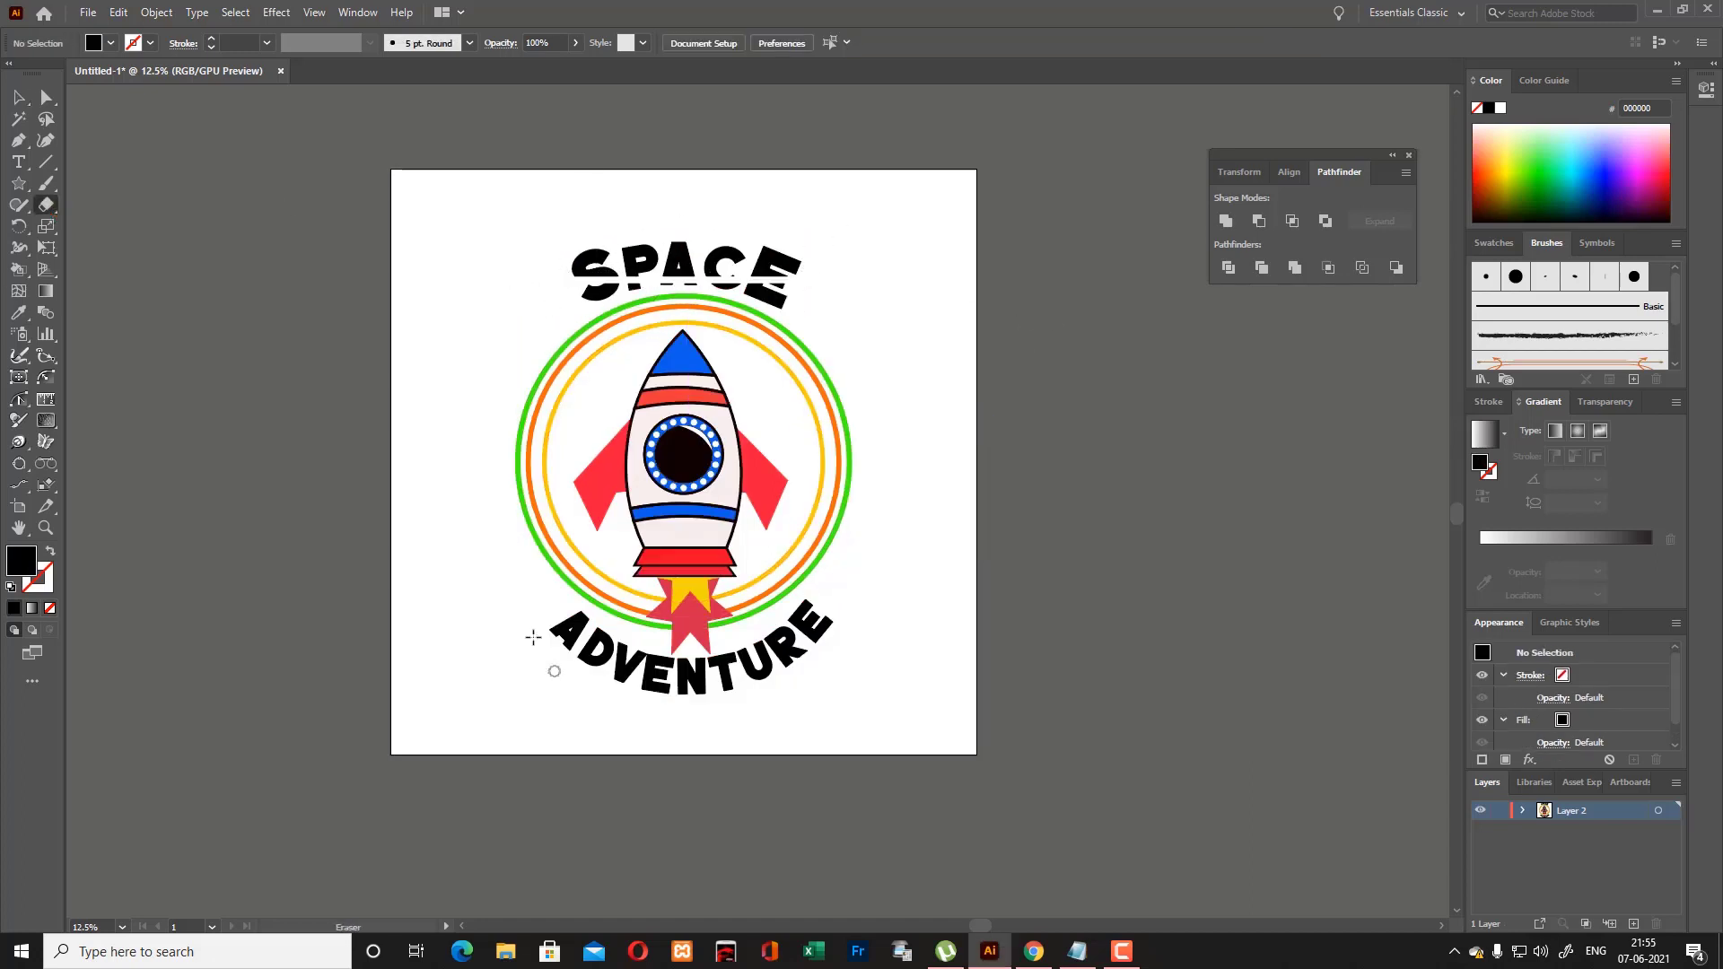
scroll(901, 403, down, 3)
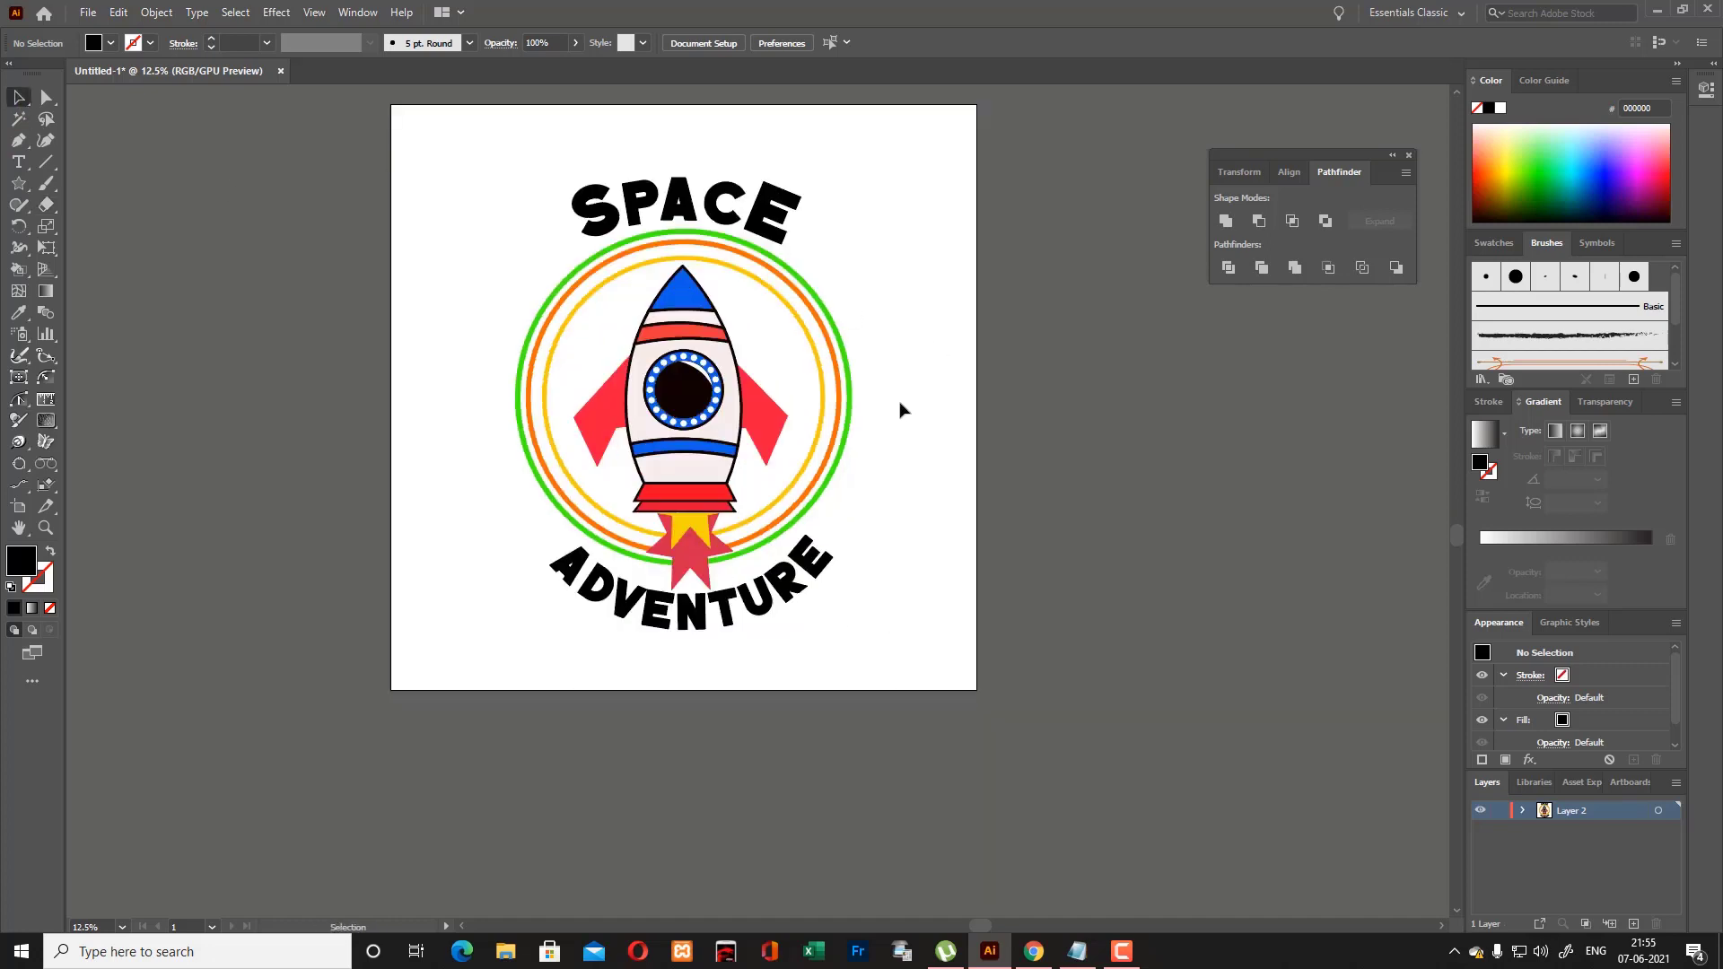
scroll(884, 403, up, 2)
Draw a six-pointed star, place it beside the A of ADVENTURE, and fill it with golden yellow.
drag(19, 183, 83, 267)
mouse_move(270, 299)
mouse_down()
mouse_move(830, 563)
mouse_move(746, 542)
mouse_move(538, 566)
mouse_up()
click(19, 97)
click(280, 310)
double_click(21, 561)
click(872, 545)
click(818, 373)
click(1009, 352)
click(925, 449)
Copy the star beside the rocket's upper body, make the copy on the right smaller, and delete the extra one on the left.
alt+drag(539, 565, 596, 389)
drag(758, 375, 753, 380)
alt+drag(596, 389, 775, 366)
click(787, 389)
click(604, 396)
key(Delete)
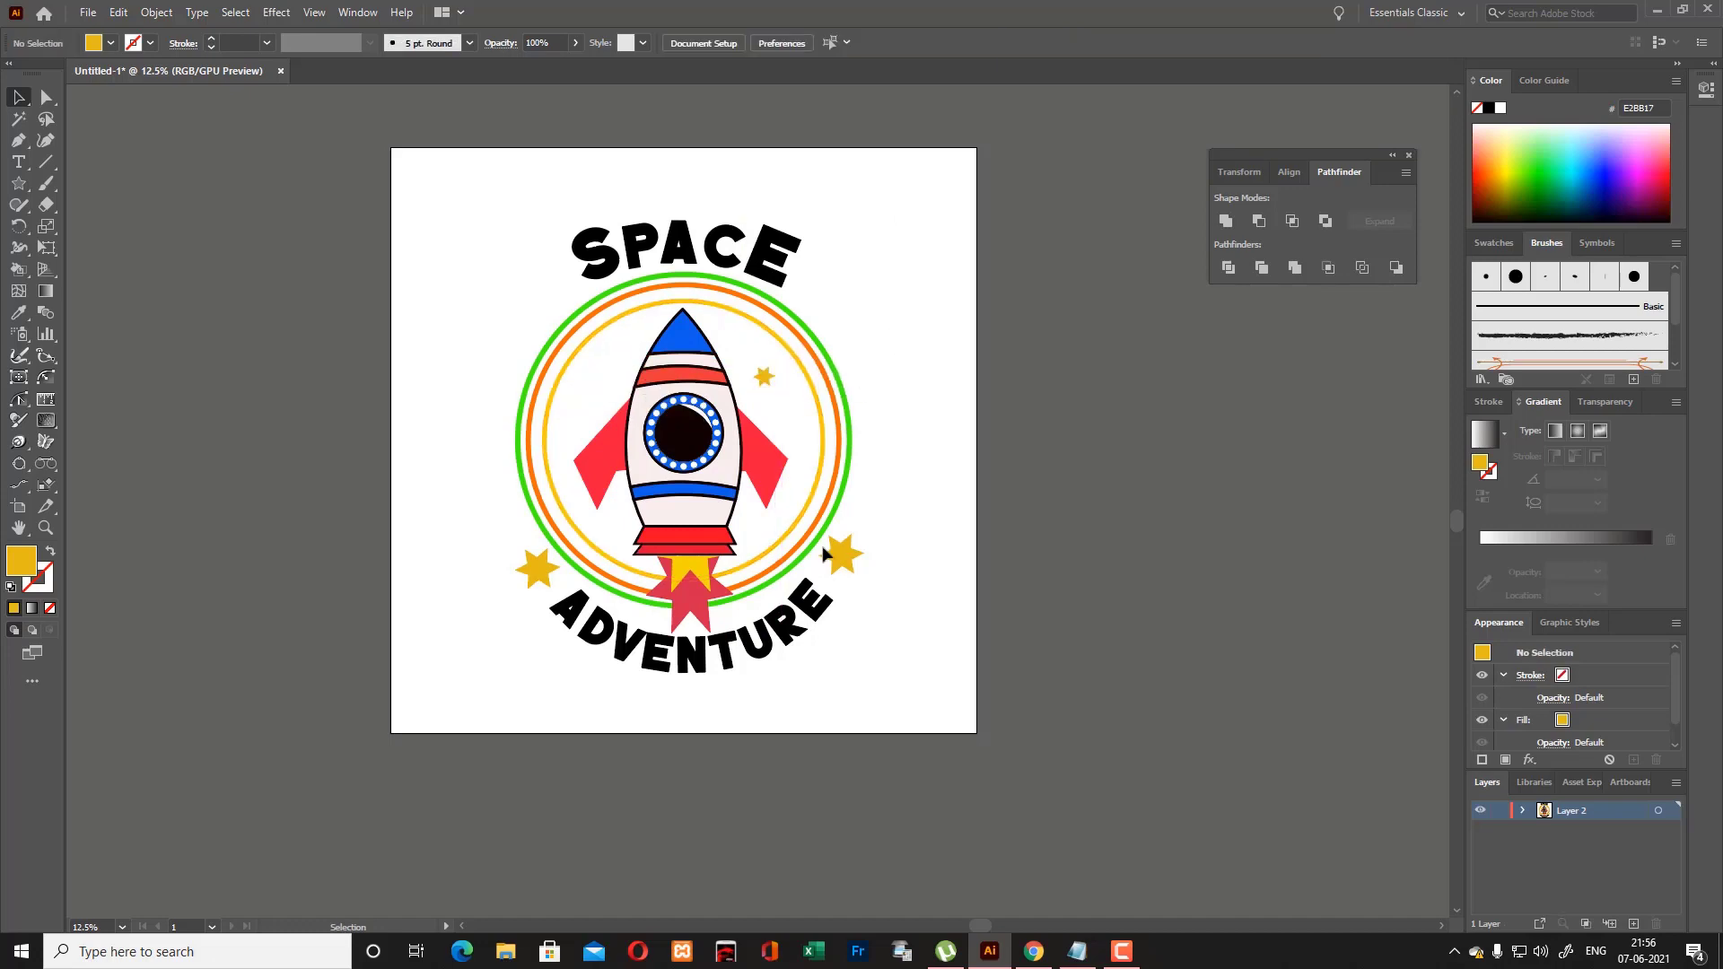
Delete the two large stars at both ends of the ADVENTURE lettering.
click(846, 553)
key(Delete)
click(539, 567)
key(Delete)
Scatter copies of the small golden star around the rocket inside the rings and beside the ADVENTURE lettering.
key(ctrl+plus)
key(ctrl+plus)
alt+drag(770, 254, 350, 654)
alt+drag(350, 654, 436, 285)
alt+drag(436, 284, 743, 542)
alt+drag(783, 115, 771, 119)
key(ctrl+z)
alt+drag(772, 254, 815, 329)
alt+drag(815, 328, 486, 186)
click(512, 224)
scroll(538, 395, up, 2)
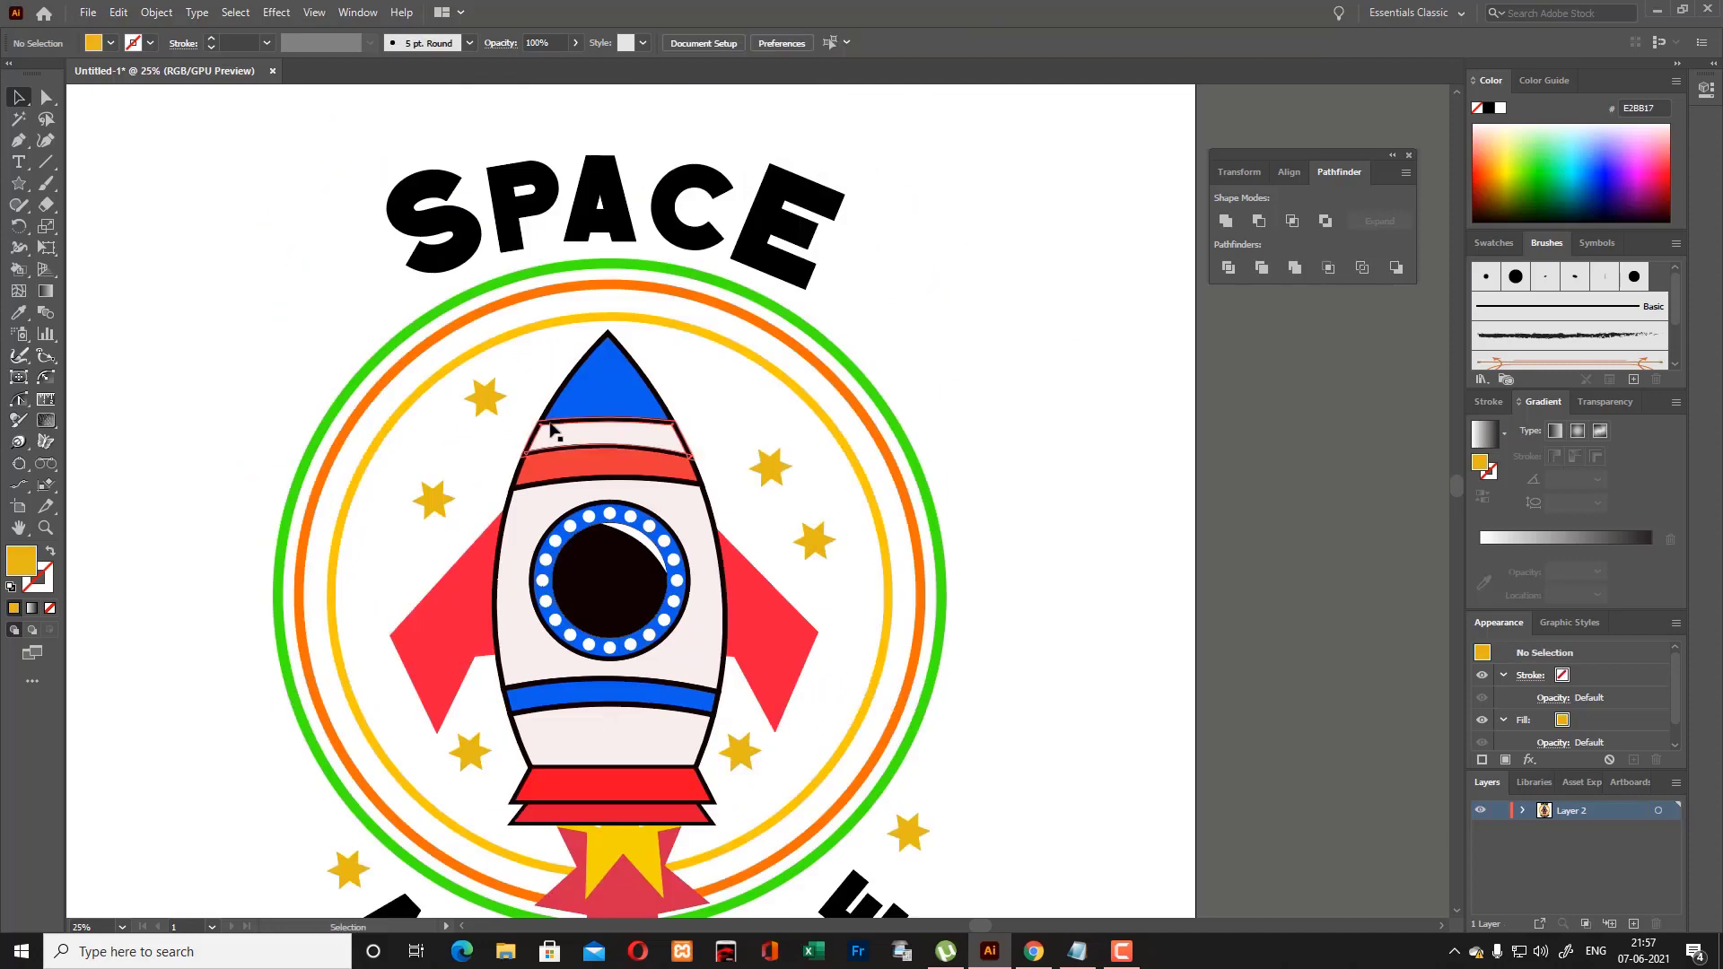
Place a star copy over the E of SPACE and fill it white by sampling the artboard background.
alt+drag(496, 400, 830, 177)
click(19, 312)
click(179, 144)
key(v)
click(568, 148)
click(981, 208)
Place a copy of the nearby star over the edge of the final E in ADVENTURE.
scroll(981, 208, up, 1)
scroll(892, 425, down, 4)
alt+drag(919, 575, 916, 672)
click(13, 314)
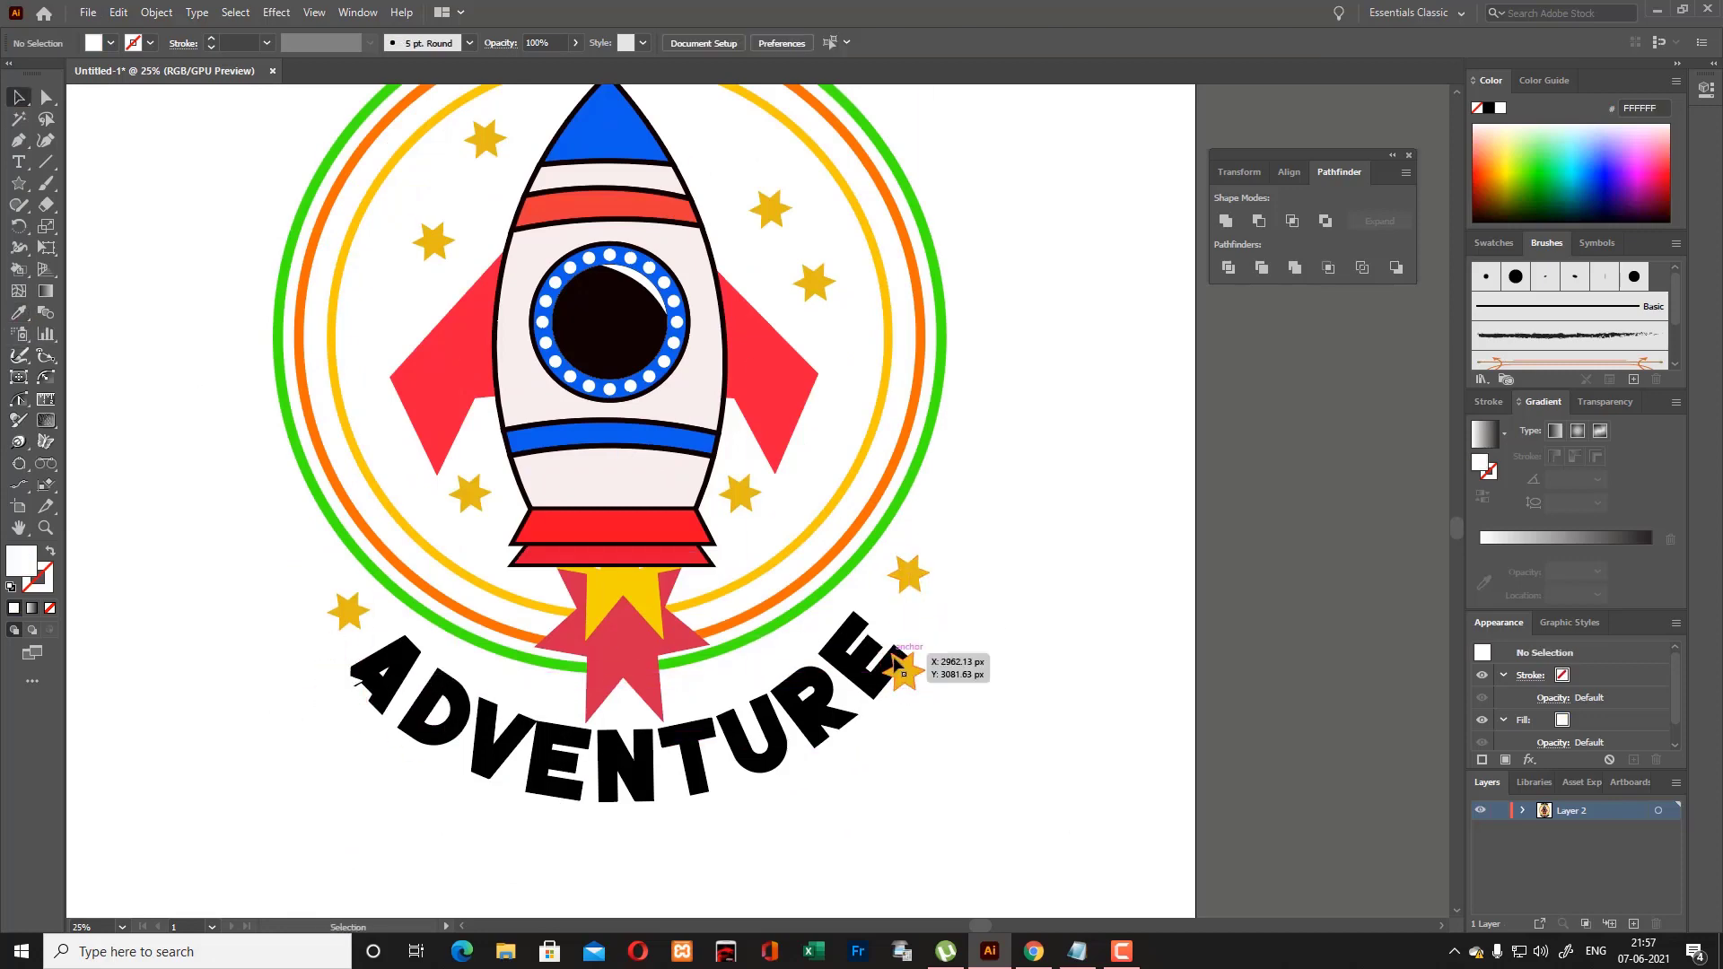